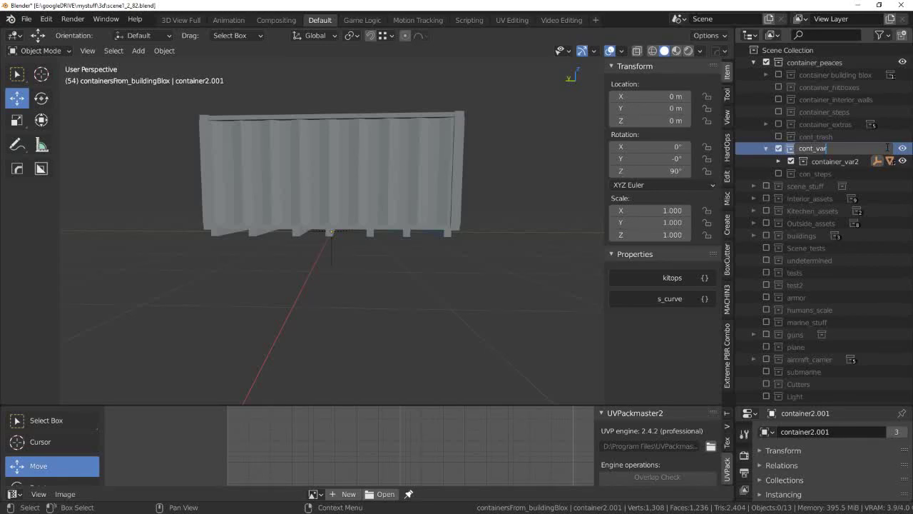
{"action": "type", "text": "2"}
Hide the cont_var2 collection and include the cont_trash collection in the scene instead.
{"action": "key", "text": "Return"}
{"action": "left_click", "coordinate": [779, 149]}
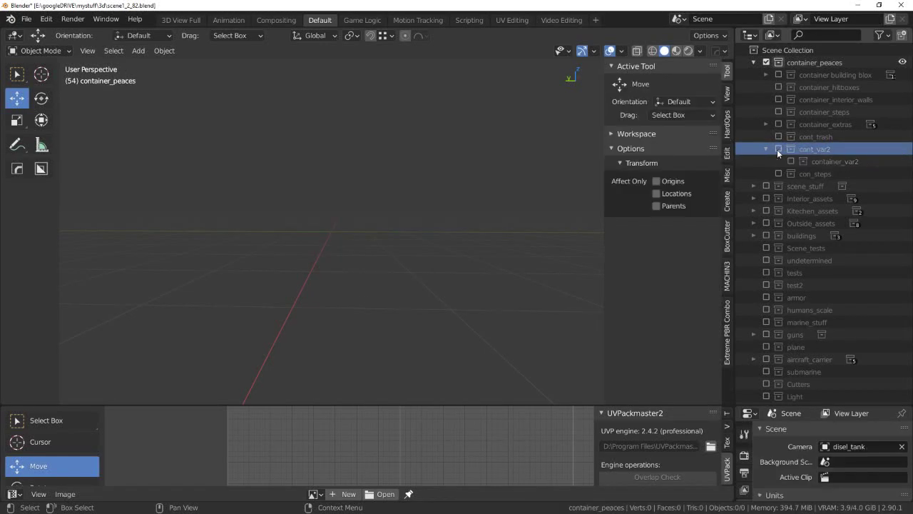
{"action": "left_click", "coordinate": [779, 174]}
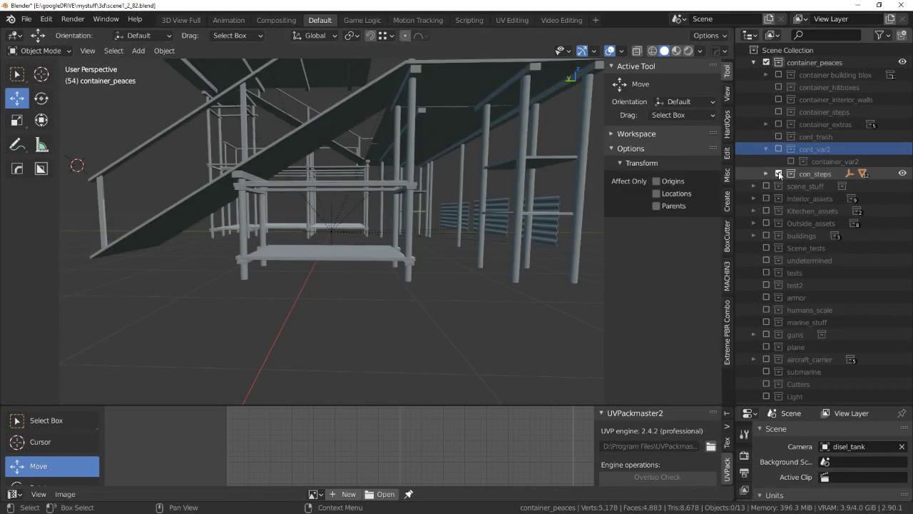
{"action": "left_click", "coordinate": [778, 174]}
{"action": "left_click", "coordinate": [779, 136]}
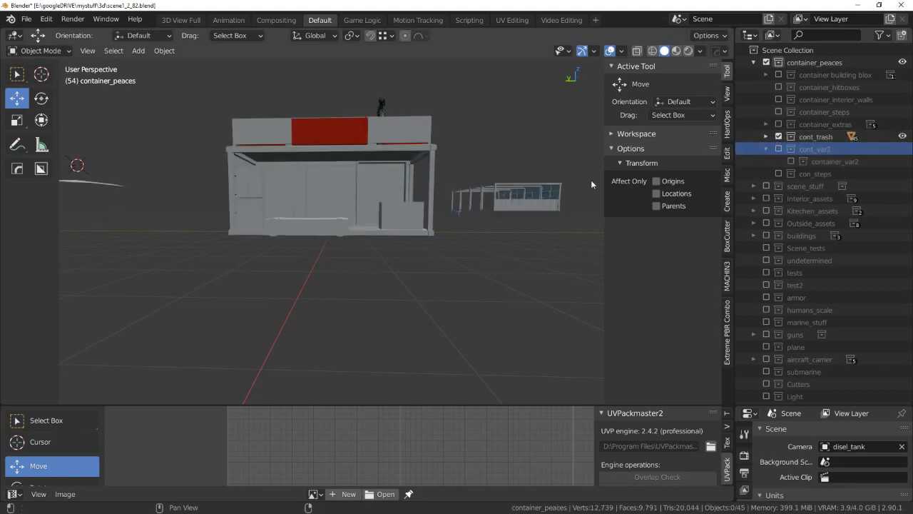
Select the small crate_millitary among the container pieces, frame it, and view it in wireframe.
{"action": "middle_click_drag", "start_coordinate": [591, 180], "coordinate": [416, 202]}
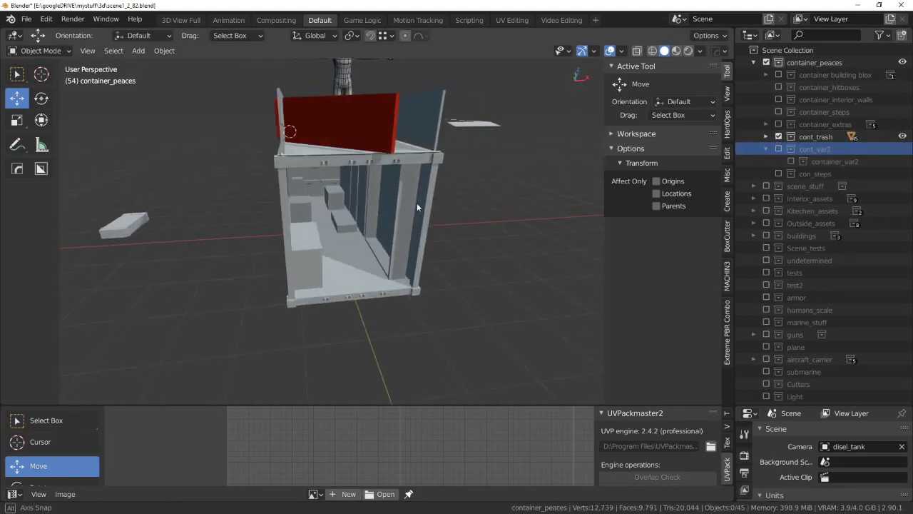
{"action": "scroll", "coordinate": [416, 203], "scroll_direction": "down", "scroll_amount": 5}
{"action": "mouse_move", "coordinate": [468, 216]}
{"action": "middle_mouse_down"}
{"action": "mouse_move", "coordinate": [512, 224]}
{"action": "mouse_move", "coordinate": [490, 194]}
{"action": "mouse_move", "coordinate": [541, 193]}
{"action": "middle_mouse_up"}
{"action": "scroll", "coordinate": [541, 193], "scroll_direction": "up", "scroll_amount": 3}
{"action": "mouse_move", "coordinate": [538, 224]}
{"action": "middle_mouse_down"}
{"action": "mouse_move", "coordinate": [458, 230]}
{"action": "mouse_move", "coordinate": [407, 216]}
{"action": "mouse_move", "coordinate": [416, 256]}
{"action": "middle_mouse_up"}
{"action": "scroll", "coordinate": [377, 233], "scroll_direction": "down", "scroll_amount": 3}
{"action": "scroll", "coordinate": [393, 264], "scroll_direction": "up", "scroll_amount": 2}
{"action": "scroll", "coordinate": [394, 264], "scroll_direction": "up", "scroll_amount": 2}
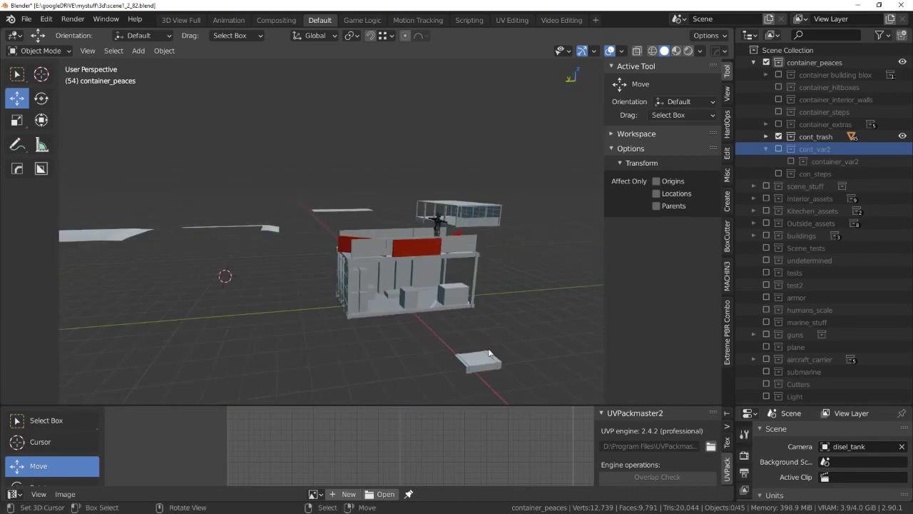
{"action": "left_click", "coordinate": [492, 350]}
{"action": "key", "text": "KP_Decimal"}
{"action": "mouse_move", "coordinate": [478, 336]}
{"action": "middle_mouse_down"}
{"action": "mouse_move", "coordinate": [495, 283]}
{"action": "mouse_move", "coordinate": [76, 266]}
{"action": "mouse_move", "coordinate": [564, 242]}
{"action": "mouse_move", "coordinate": [563, 218]}
{"action": "mouse_move", "coordinate": [469, 199]}
{"action": "mouse_move", "coordinate": [528, 251]}
{"action": "middle_mouse_up"}
{"action": "key", "text": "shift+z"}
Inspect the crate mesh in solid-shaded Edit Mode, then return to Object Mode.
{"action": "key", "text": "Tab"}
{"action": "left_click", "coordinate": [465, 173]}
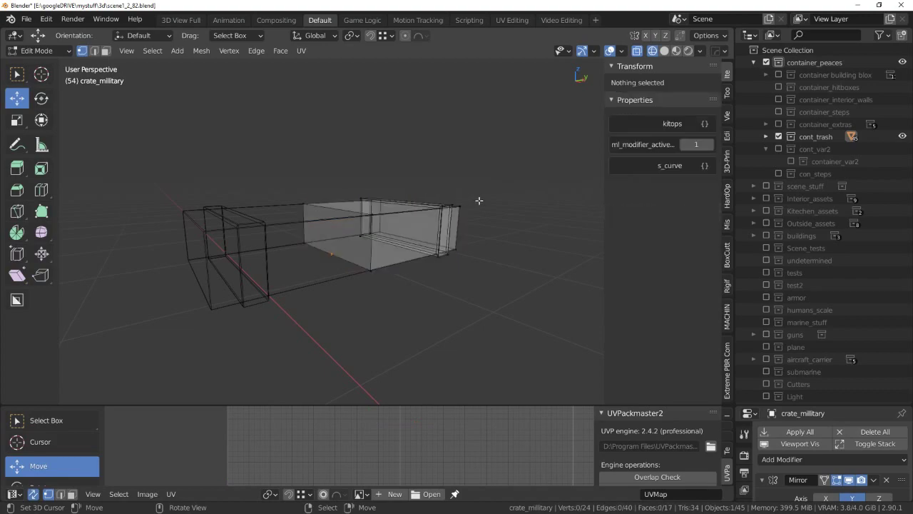
{"action": "key", "text": "shift+z"}
{"action": "mouse_move", "coordinate": [479, 200]}
{"action": "middle_mouse_down"}
{"action": "mouse_move", "coordinate": [475, 222]}
{"action": "mouse_move", "coordinate": [283, 229]}
{"action": "middle_mouse_up"}
{"action": "key", "text": "Tab"}
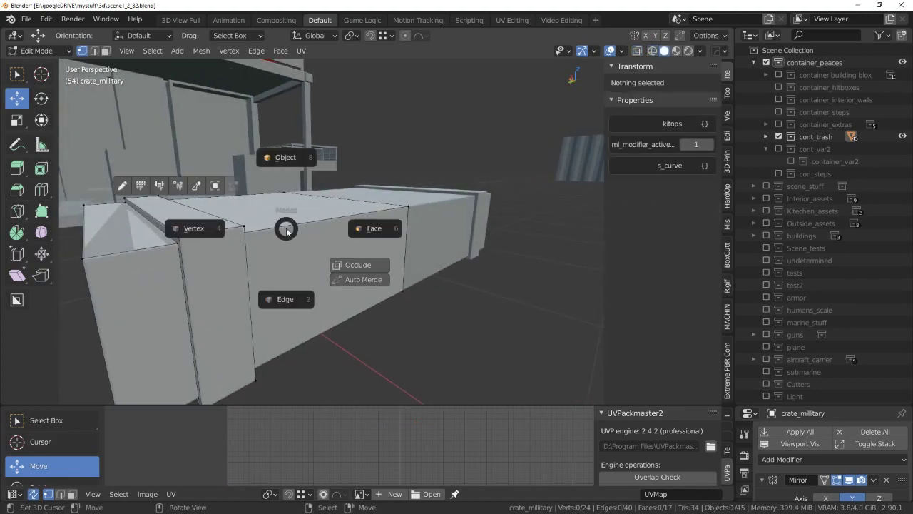
{"action": "left_click", "coordinate": [292, 218]}
{"action": "middle_click_drag", "start_coordinate": [324, 197], "coordinate": [467, 198]}
Move crate_millitary from cont_trash into Outside_assets › wood_assets › wood2.
{"action": "left_click", "coordinate": [765, 137]}
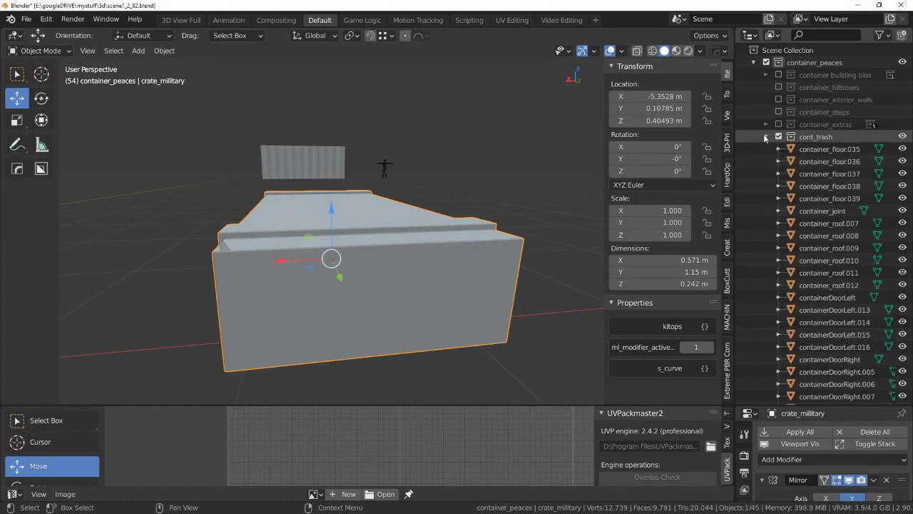
{"action": "scroll", "coordinate": [834, 223], "scroll_direction": "down", "scroll_amount": 8}
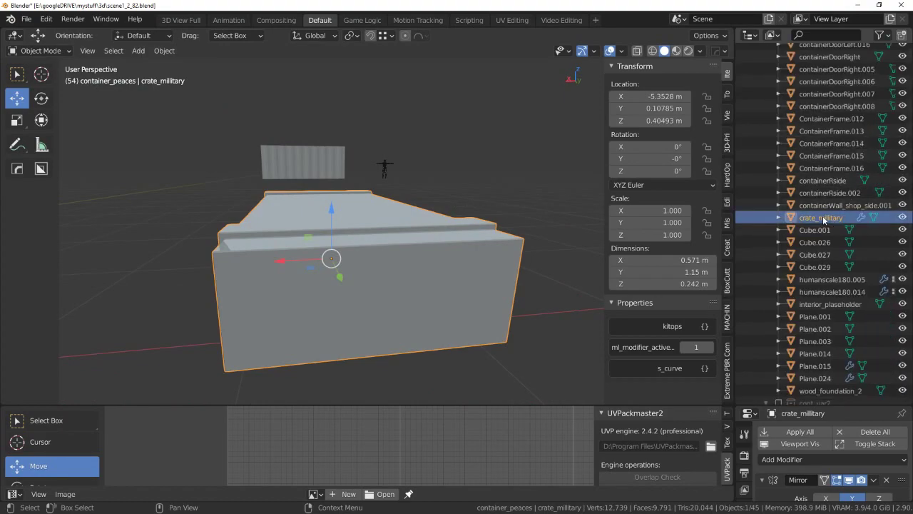
{"action": "scroll", "coordinate": [479, 217], "scroll_direction": "down", "scroll_amount": 5}
{"action": "mouse_move", "coordinate": [479, 217]}
{"action": "middle_mouse_down"}
{"action": "mouse_move", "coordinate": [411, 224]}
{"action": "mouse_move", "coordinate": [393, 238]}
{"action": "middle_mouse_up"}
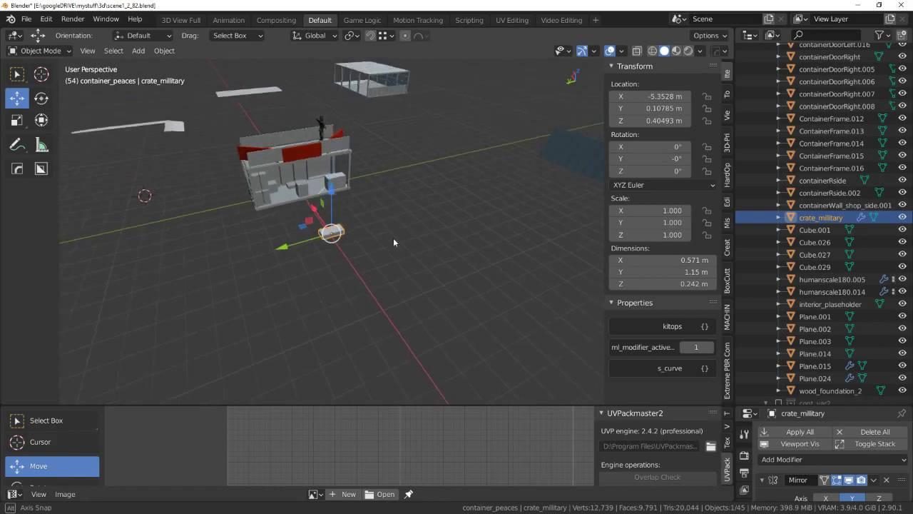
{"action": "scroll", "coordinate": [393, 236], "scroll_direction": "up", "scroll_amount": 4}
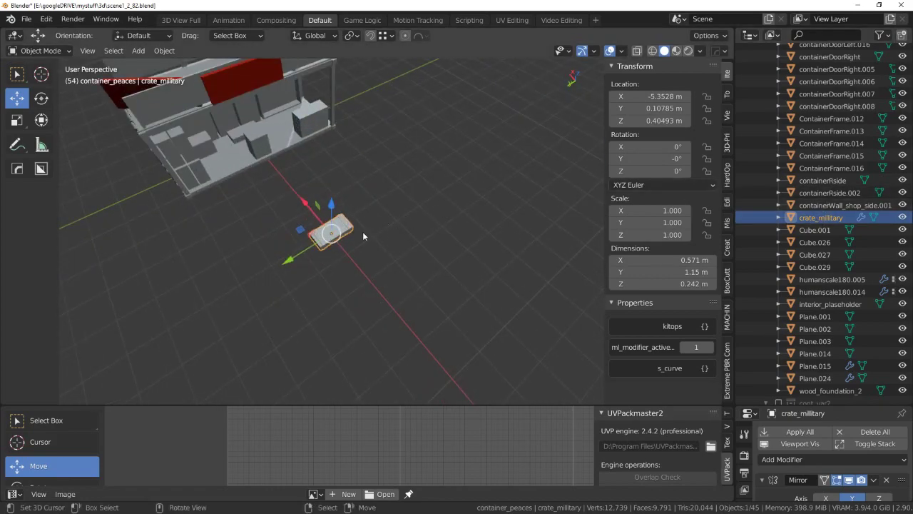
{"action": "key", "text": "m"}
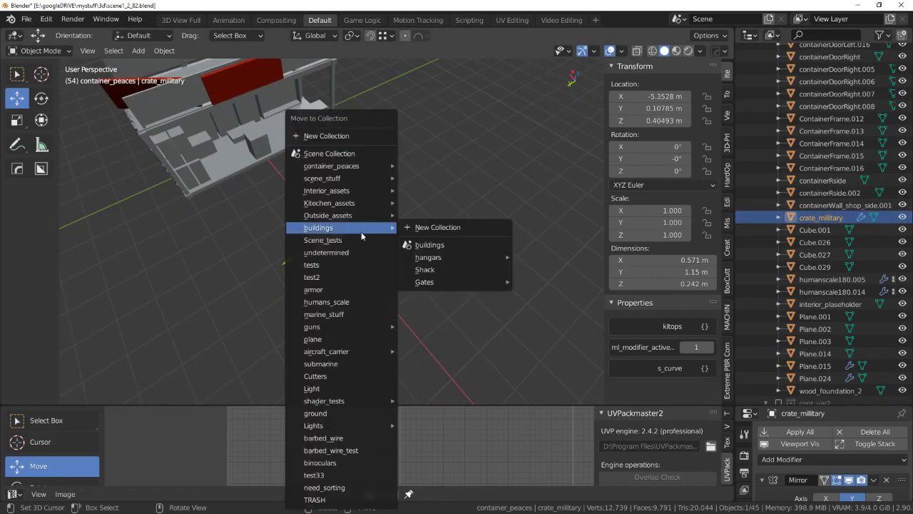
{"action": "mouse_move", "coordinate": [328, 214]}
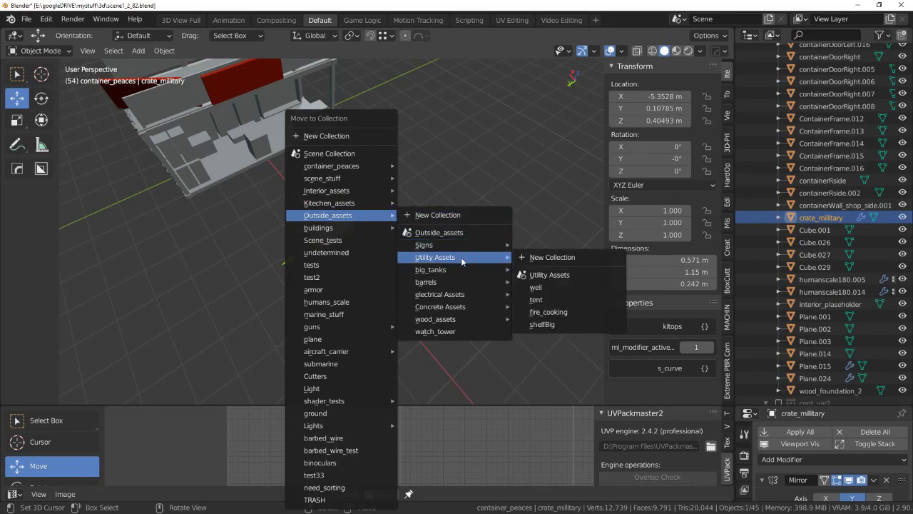
{"action": "mouse_move", "coordinate": [435, 319]}
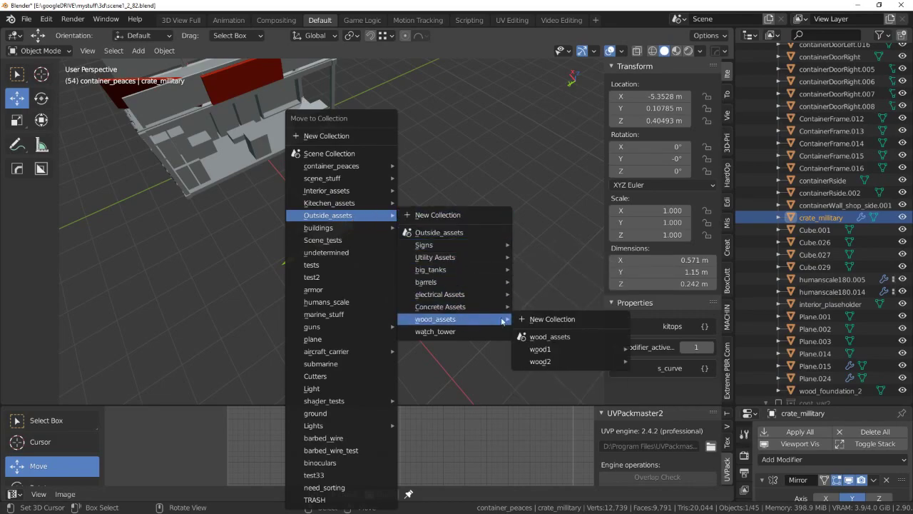
{"action": "mouse_move", "coordinate": [563, 361]}
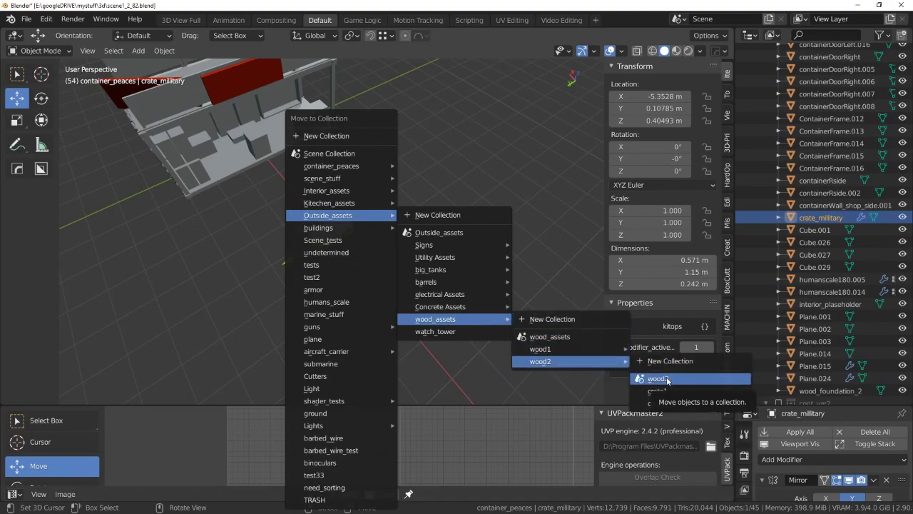
{"action": "left_click", "coordinate": [667, 379]}
Exclude cont_trash and include only the wood2 collection under Outside_assets › wood_assets.
{"action": "scroll", "coordinate": [826, 179], "scroll_direction": "up", "scroll_amount": 3}
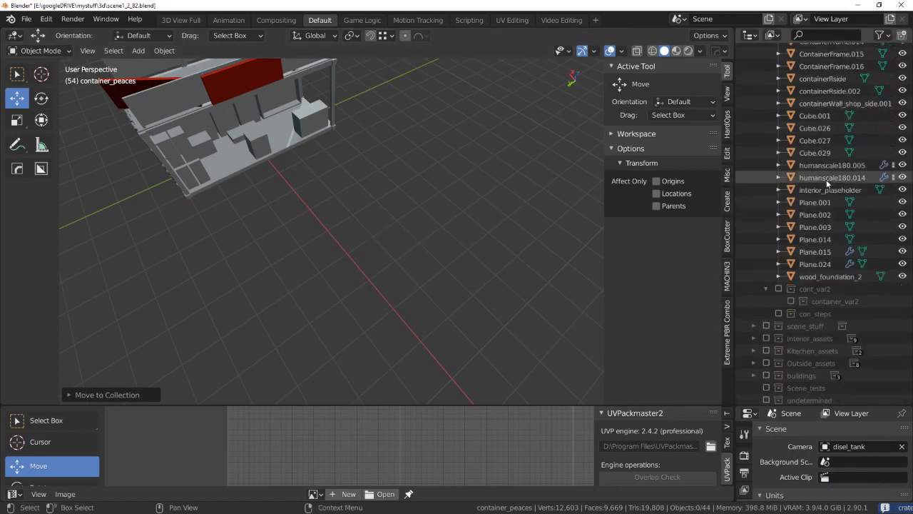
{"action": "scroll", "coordinate": [790, 183], "scroll_direction": "up", "scroll_amount": 3}
{"action": "scroll", "coordinate": [790, 183], "scroll_direction": "up", "scroll_amount": 4}
{"action": "scroll", "coordinate": [770, 147], "scroll_direction": "up", "scroll_amount": 5}
{"action": "left_click", "coordinate": [779, 136], "text": "ctrl"}
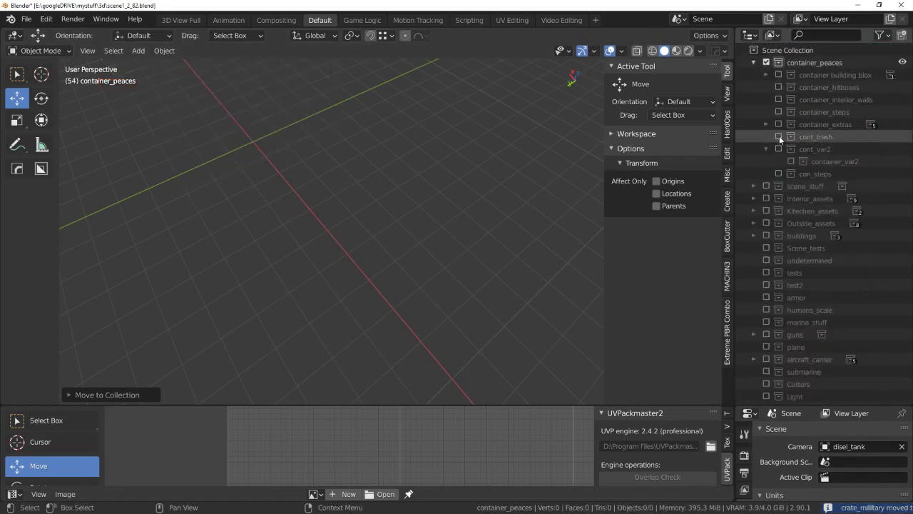
{"action": "scroll", "coordinate": [815, 199], "scroll_direction": "down", "scroll_amount": 2}
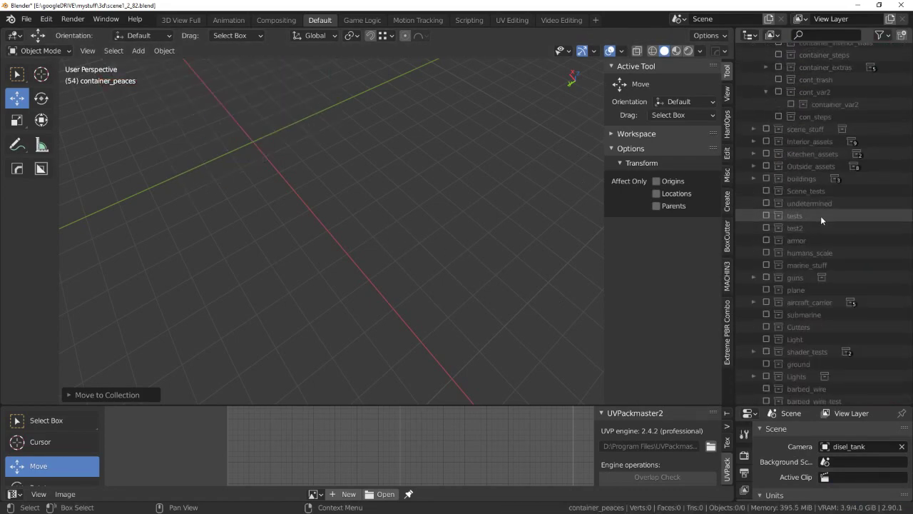
{"action": "left_click", "coordinate": [755, 166]}
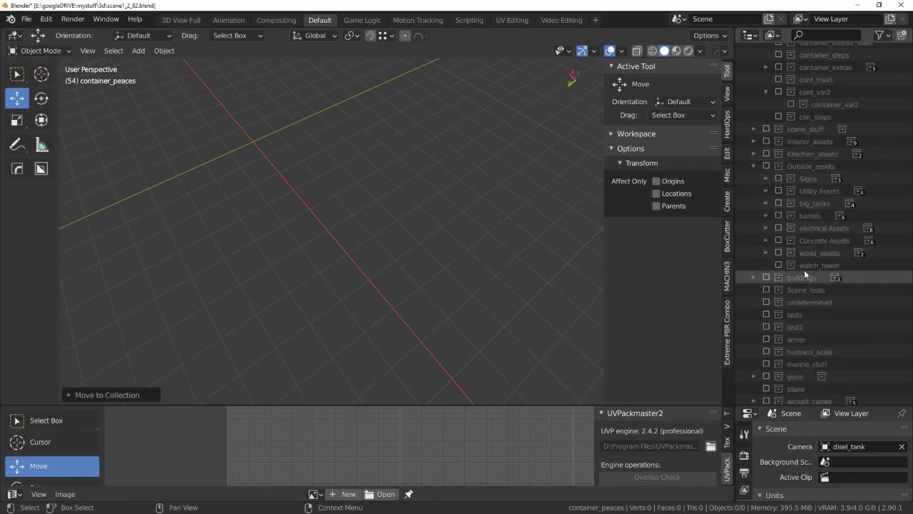
{"action": "left_click", "coordinate": [766, 250]}
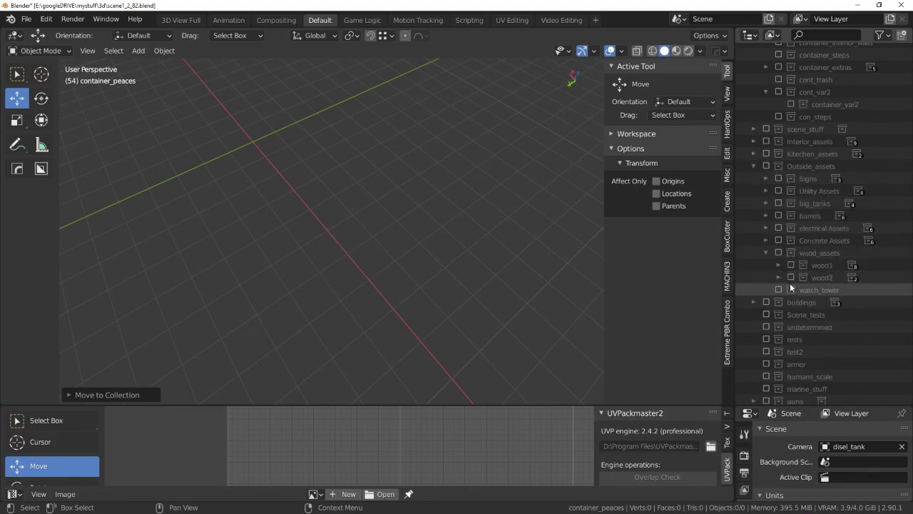
{"action": "left_click", "coordinate": [790, 277]}
{"action": "scroll", "coordinate": [385, 229], "scroll_direction": "up", "scroll_amount": 2}
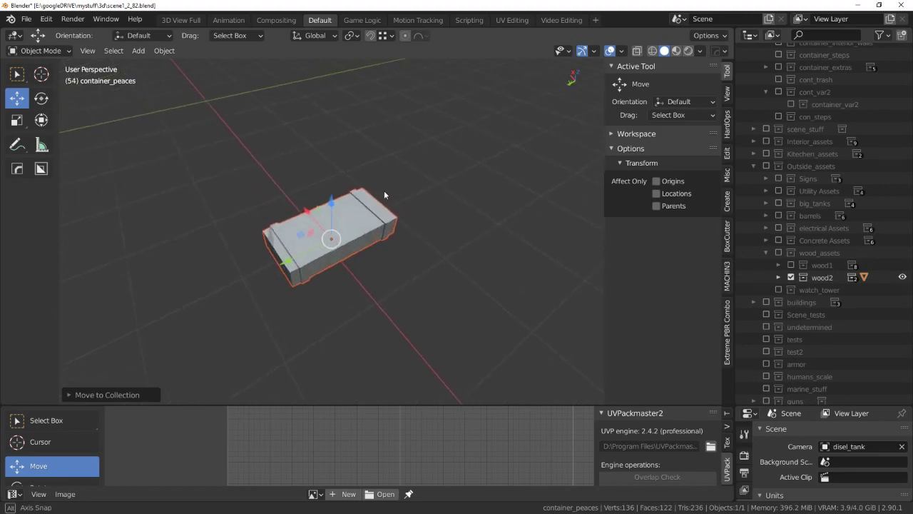
{"action": "left_click", "coordinate": [779, 277]}
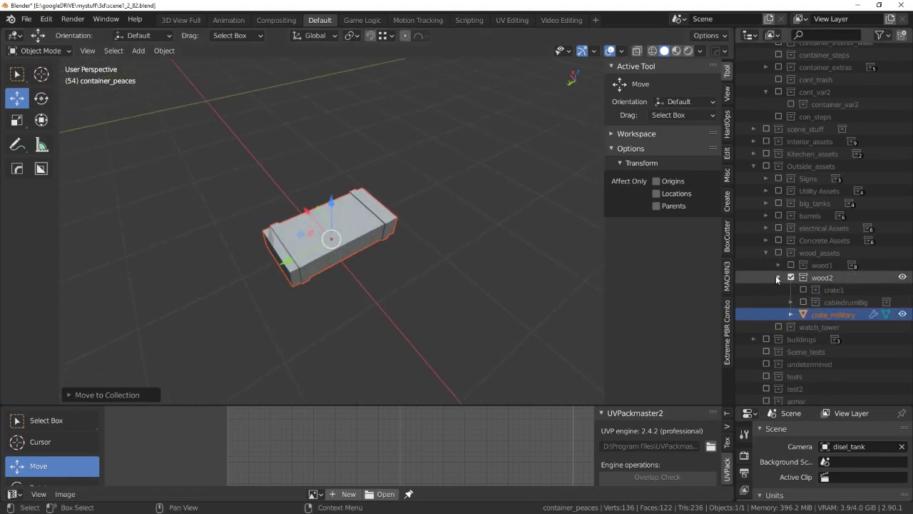
Create a child collection named crate_mil inside wood2 and drag crate_millitary into it.
{"action": "right_click", "coordinate": [828, 314]}
{"action": "left_click", "coordinate": [820, 332]}
{"action": "left_click", "coordinate": [828, 278]}
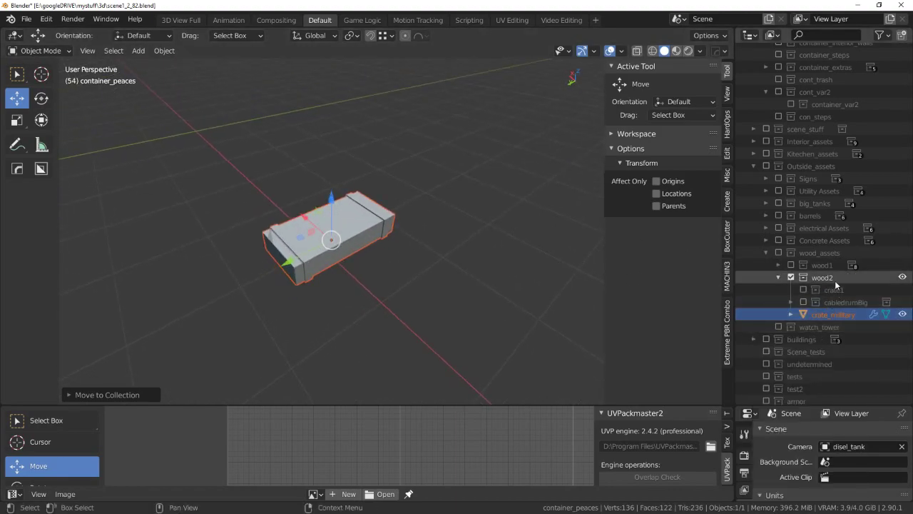
{"action": "right_click", "coordinate": [833, 278]}
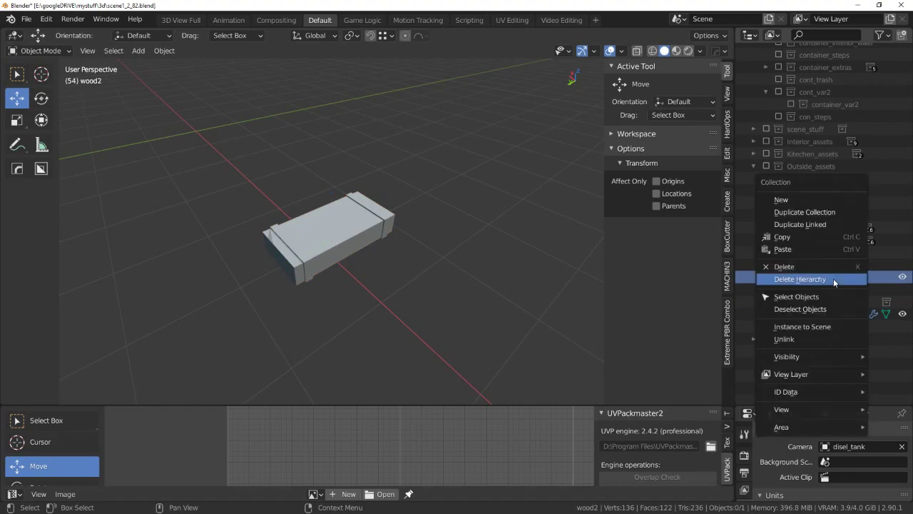
{"action": "left_click", "coordinate": [819, 199]}
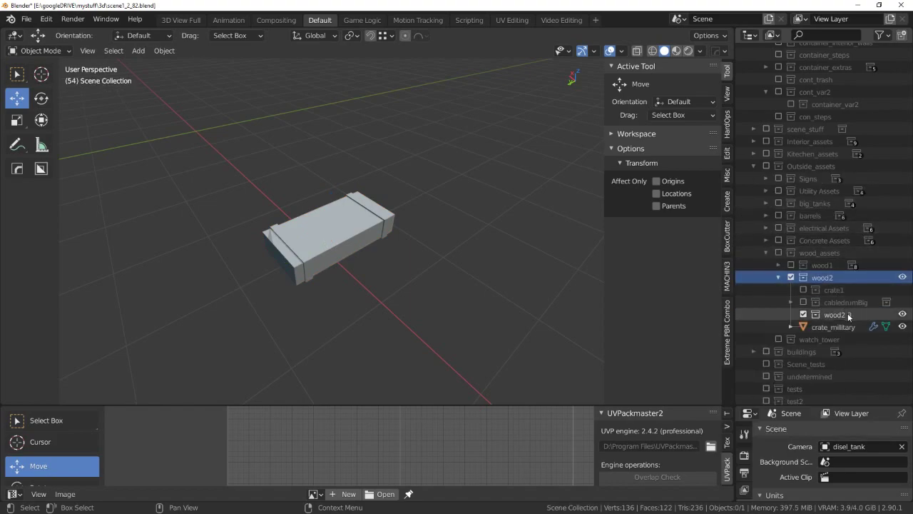
{"action": "double_click", "coordinate": [840, 314]}
{"action": "type", "text": "crate_mil"}
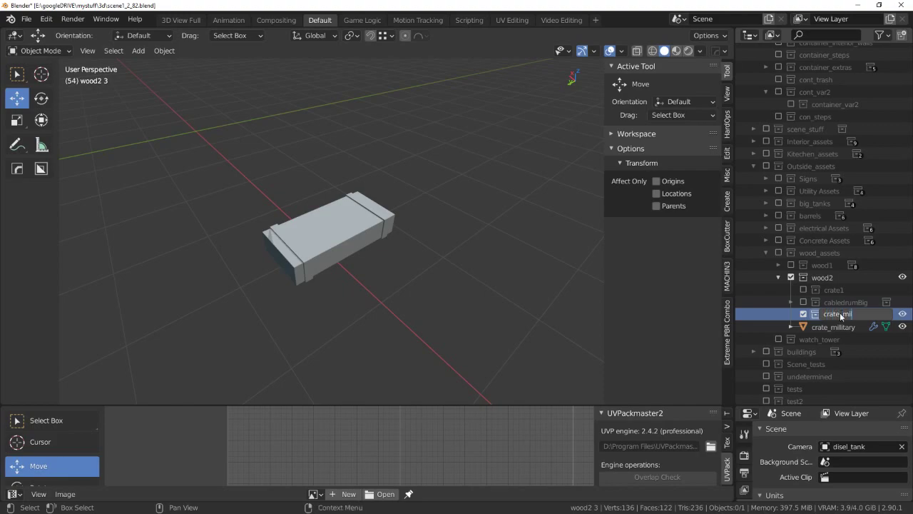
{"action": "key", "text": "Return"}
{"action": "left_click_drag", "start_coordinate": [825, 329], "coordinate": [848, 318]}
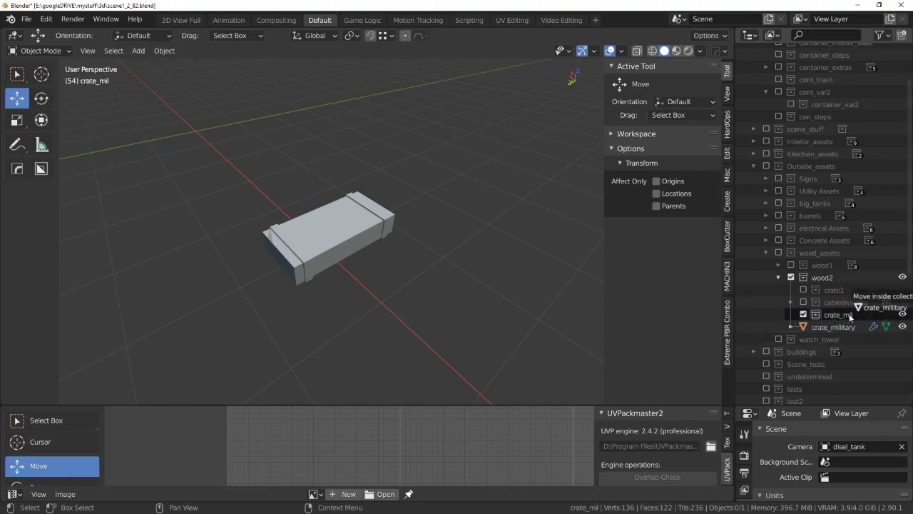
{"action": "left_click", "coordinate": [790, 314]}
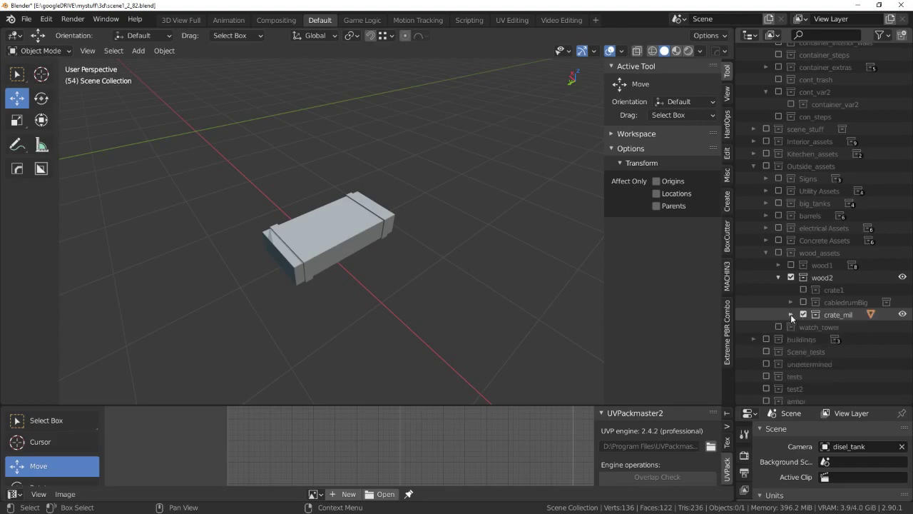
{"action": "left_click", "coordinate": [803, 315]}
{"action": "scroll", "coordinate": [378, 244], "scroll_direction": "up", "scroll_amount": 3}
{"action": "scroll", "coordinate": [371, 232], "scroll_direction": "up", "scroll_amount": 3}
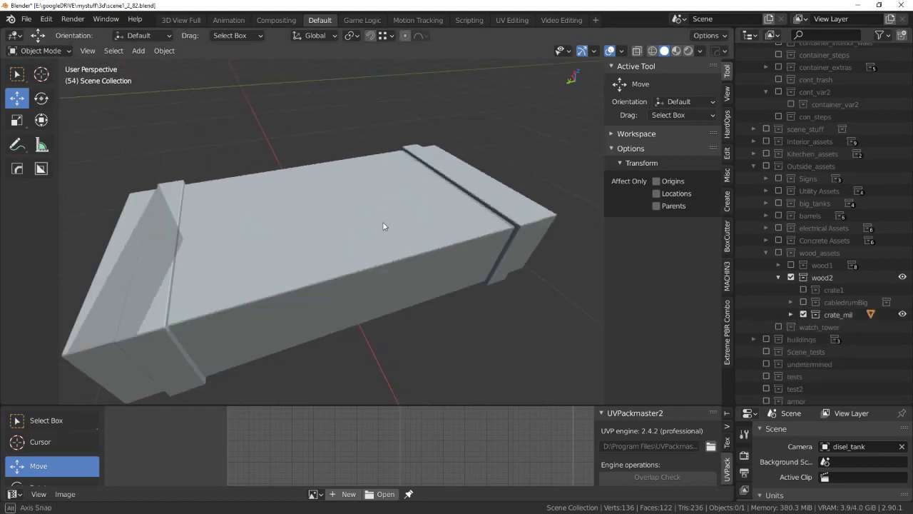
{"action": "scroll", "coordinate": [400, 224], "scroll_direction": "up", "scroll_amount": 2}
{"action": "scroll", "coordinate": [413, 227], "scroll_direction": "down", "scroll_amount": 5}
{"action": "mouse_move", "coordinate": [494, 180]}
{"action": "middle_mouse_down"}
{"action": "mouse_move", "coordinate": [510, 192]}
{"action": "mouse_move", "coordinate": [486, 188]}
{"action": "mouse_move", "coordinate": [366, 254]}
{"action": "mouse_move", "coordinate": [309, 221]}
{"action": "middle_mouse_up"}
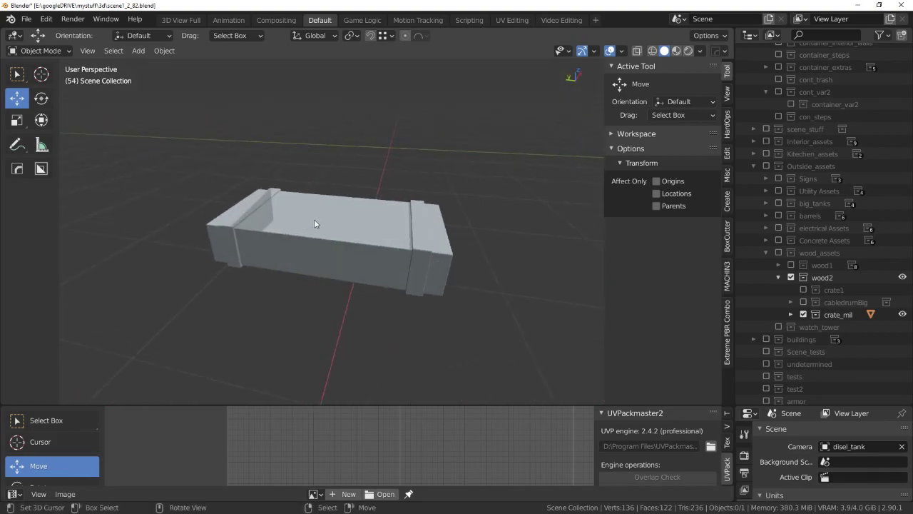
{"action": "mouse_move", "coordinate": [378, 233]}
{"action": "middle_mouse_down"}
{"action": "mouse_move", "coordinate": [365, 236]}
{"action": "mouse_move", "coordinate": [395, 224]}
{"action": "mouse_move", "coordinate": [386, 220]}
{"action": "mouse_move", "coordinate": [436, 221]}
{"action": "mouse_move", "coordinate": [399, 242]}
{"action": "middle_mouse_up"}
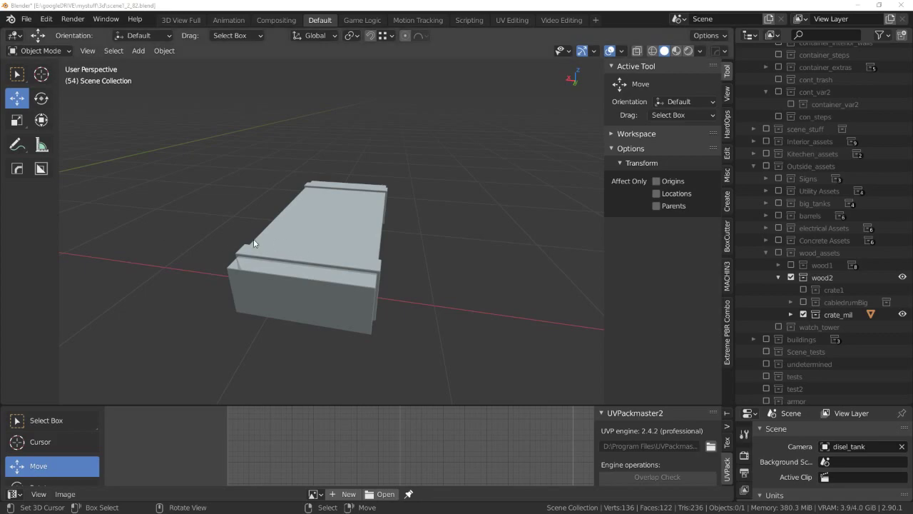
Duplicate the crate and place the copy to the right of the original.
{"action": "middle_click_drag", "start_coordinate": [502, 197], "coordinate": [371, 235]}
{"action": "left_click", "coordinate": [359, 239]}
{"action": "scroll", "coordinate": [359, 238], "scroll_direction": "down", "scroll_amount": 3}
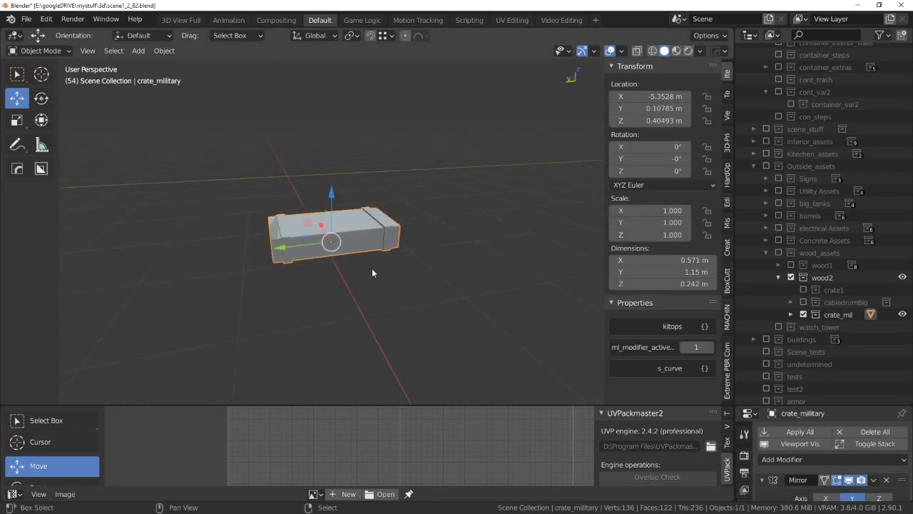
{"action": "key", "text": "shift+d"}
{"action": "right_click", "coordinate": [374, 243]}
{"action": "left_click_drag", "start_coordinate": [289, 247], "coordinate": [440, 236]}
{"action": "mouse_move", "coordinate": [439, 236]}
{"action": "middle_mouse_down"}
{"action": "mouse_move", "coordinate": [460, 237]}
{"action": "mouse_move", "coordinate": [449, 198]}
{"action": "middle_mouse_up"}
Box-select the duplicate's top vertices in X-ray and raise them to 0.568 m tall.
{"action": "key", "text": "ctrl+Tab"}
{"action": "key", "text": "z"}
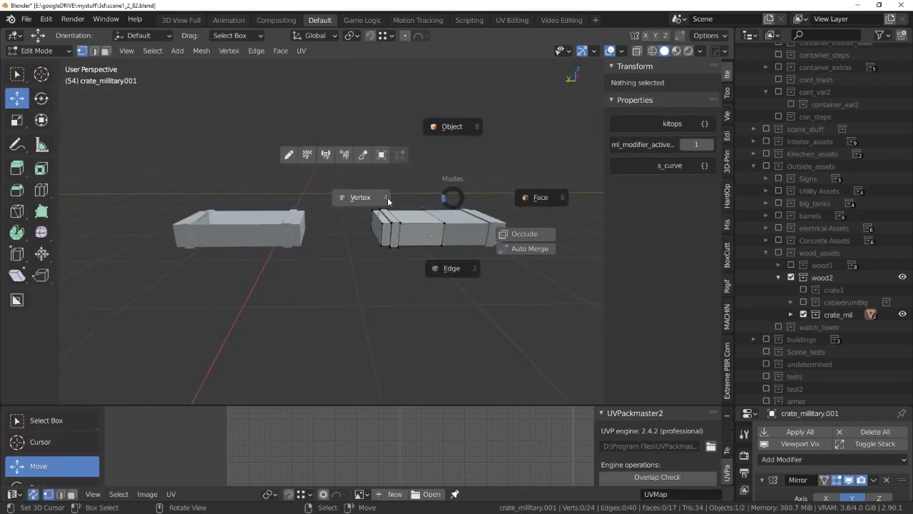
{"action": "left_click", "coordinate": [357, 198]}
{"action": "key", "text": "a"}
{"action": "middle_click_drag", "start_coordinate": [528, 204], "coordinate": [505, 218]}
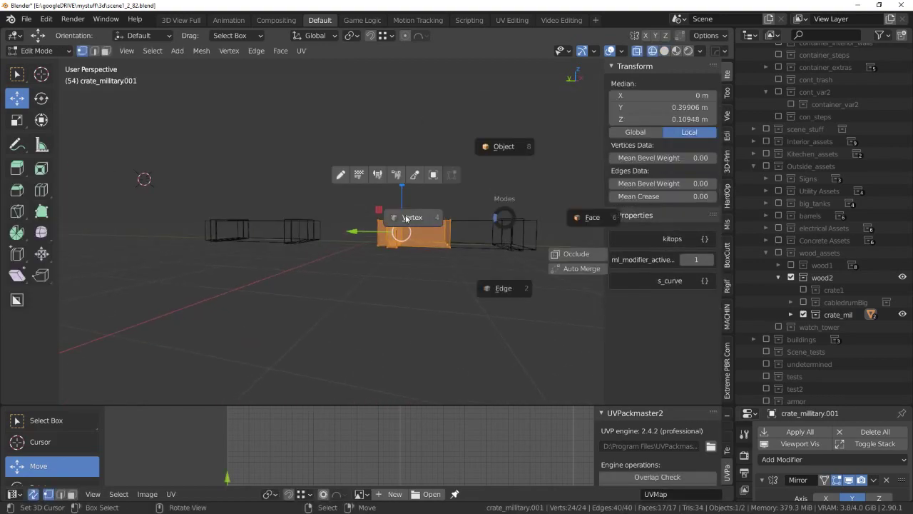
{"action": "key", "text": "alt+a"}
{"action": "left_click_drag", "start_coordinate": [477, 198], "coordinate": [361, 227]}
{"action": "key", "text": "shift+z"}
{"action": "middle_click_drag", "start_coordinate": [401, 219], "coordinate": [461, 215]}
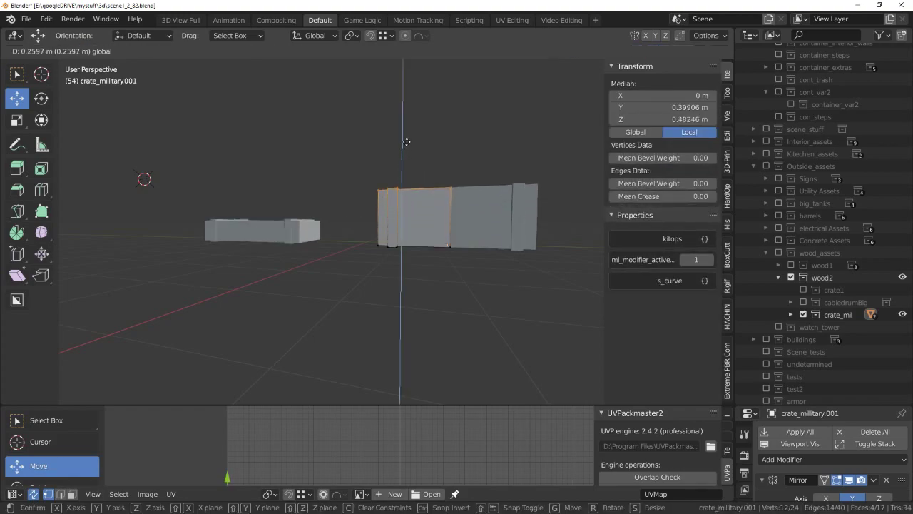
{"action": "key", "text": "ctrl+Tab"}
{"action": "left_click", "coordinate": [461, 143]}
{"action": "mouse_move", "coordinate": [461, 143]}
{"action": "middle_mouse_down"}
{"action": "mouse_move", "coordinate": [481, 158]}
{"action": "mouse_move", "coordinate": [395, 153]}
{"action": "mouse_move", "coordinate": [484, 224]}
{"action": "mouse_move", "coordinate": [326, 235]}
{"action": "mouse_move", "coordinate": [471, 246]}
{"action": "middle_mouse_up"}
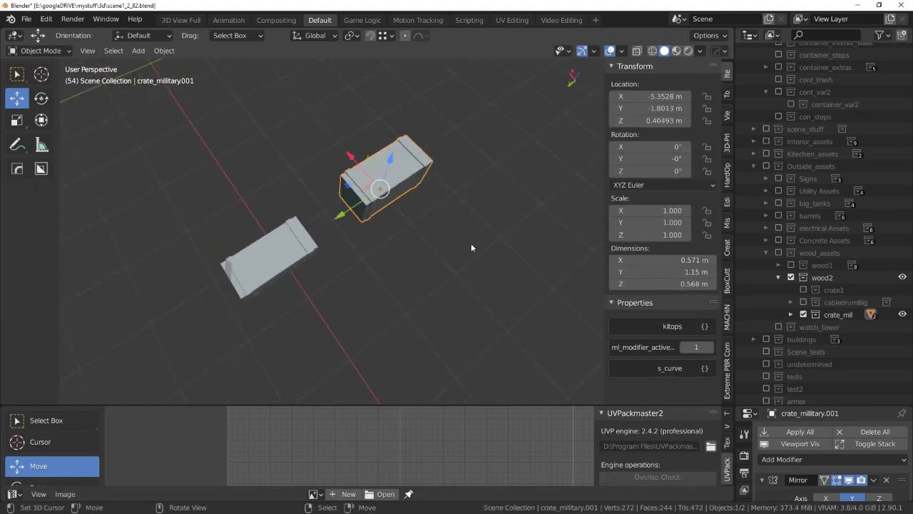
Show the guns collection, reset the shallow crate to the origin, and set both crates apart.
{"action": "scroll", "coordinate": [774, 258], "scroll_direction": "down", "scroll_amount": 4}
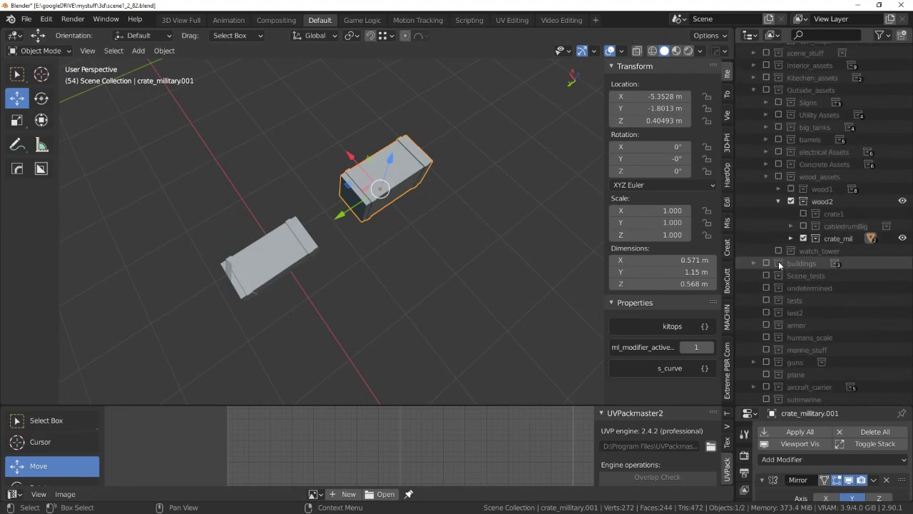
{"action": "scroll", "coordinate": [799, 279], "scroll_direction": "down", "scroll_amount": 1}
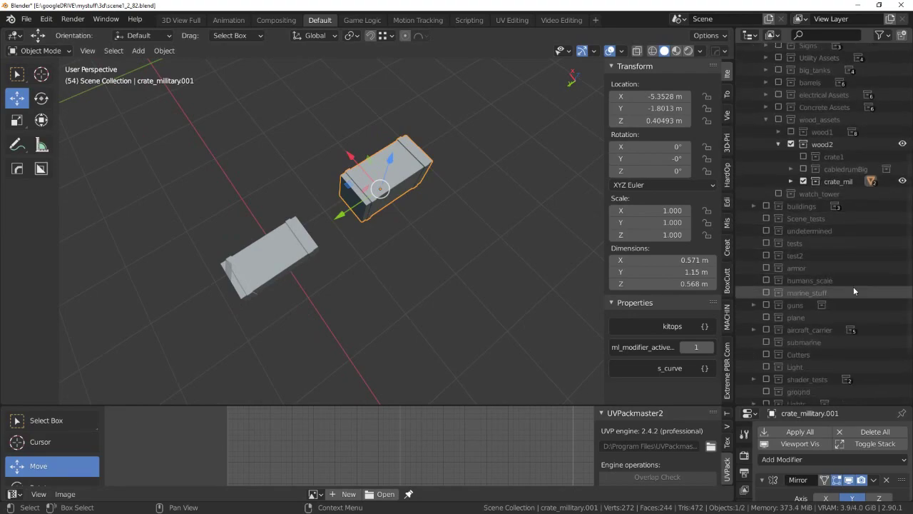
{"action": "scroll", "coordinate": [853, 286], "scroll_direction": "down", "scroll_amount": 3}
{"action": "left_click", "coordinate": [766, 285]}
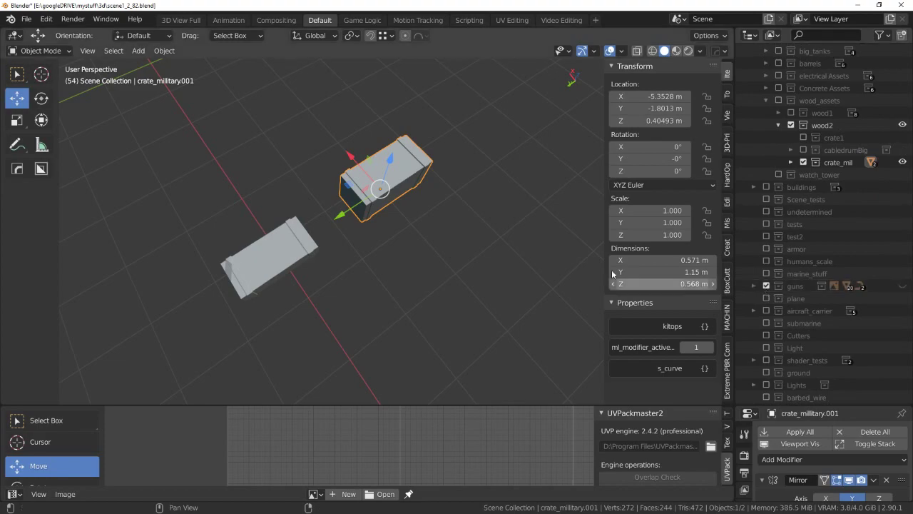
{"action": "mouse_move", "coordinate": [423, 260]}
{"action": "middle_mouse_down"}
{"action": "mouse_move", "coordinate": [418, 190]}
{"action": "mouse_move", "coordinate": [452, 191]}
{"action": "mouse_move", "coordinate": [395, 214]}
{"action": "mouse_move", "coordinate": [448, 243]}
{"action": "middle_mouse_up"}
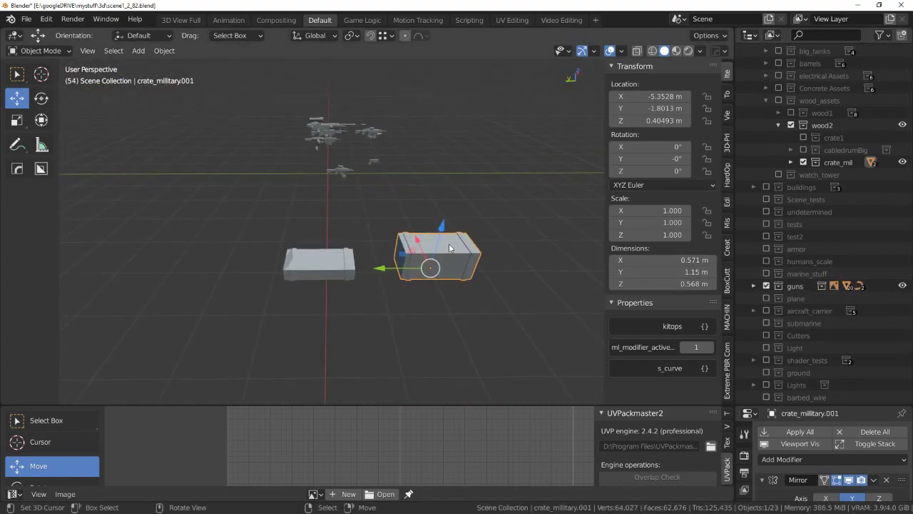
{"action": "key", "text": "alt+g"}
{"action": "left_click", "coordinate": [314, 272]}
{"action": "key", "text": "alt+g"}
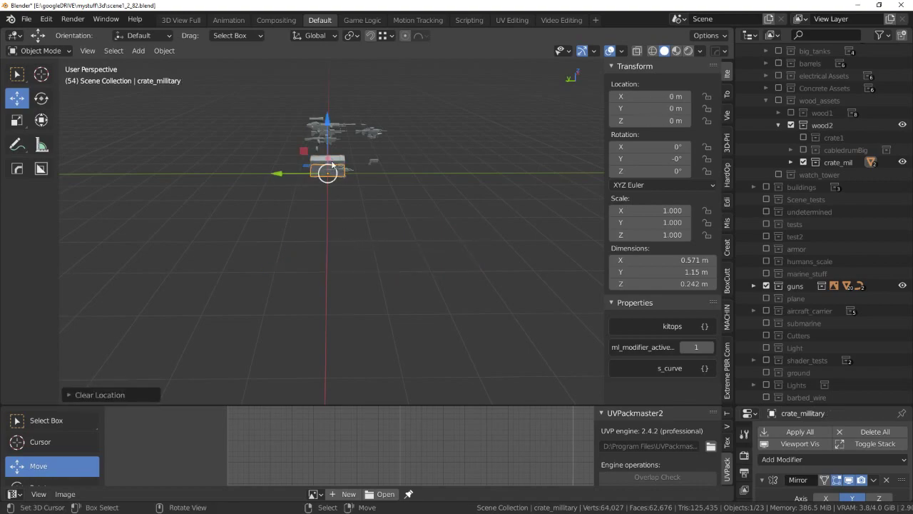
{"action": "key", "text": "KP_Decimal"}
{"action": "scroll", "coordinate": [365, 199], "scroll_direction": "down", "scroll_amount": 2}
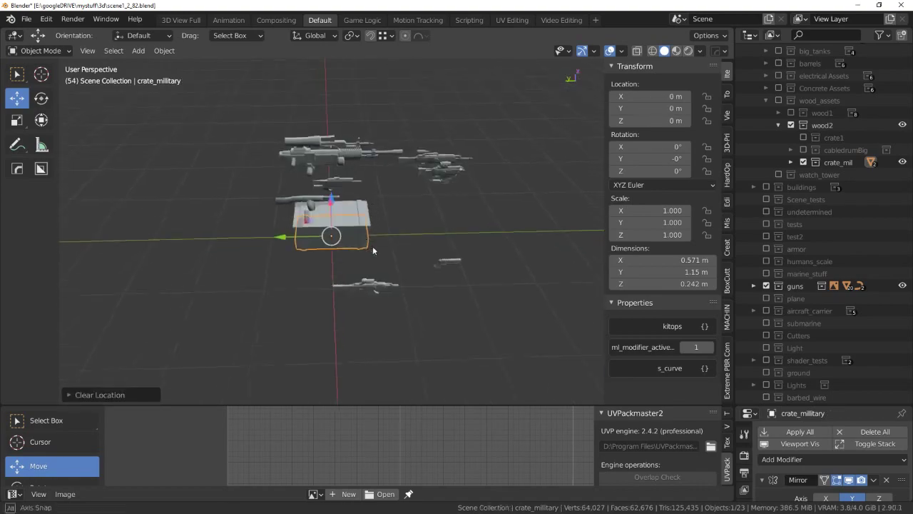
{"action": "scroll", "coordinate": [362, 199], "scroll_direction": "up", "scroll_amount": 4}
{"action": "left_click", "coordinate": [365, 191]}
{"action": "scroll", "coordinate": [369, 187], "scroll_direction": "down", "scroll_amount": 3}
{"action": "left_click_drag", "start_coordinate": [335, 221], "coordinate": [493, 228]}
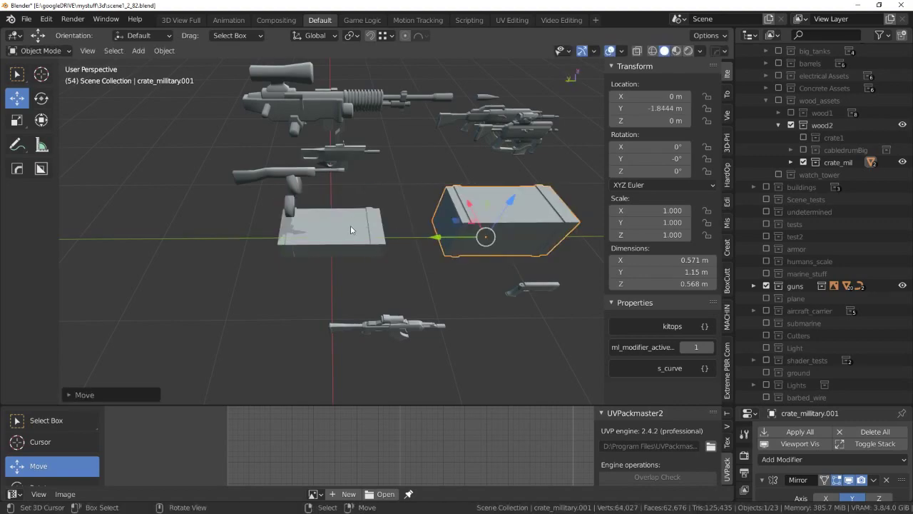
{"action": "left_click", "coordinate": [357, 241]}
{"action": "left_click_drag", "start_coordinate": [274, 244], "coordinate": [236, 241]}
Move the assault rifle along X and Y down toward the tall crate.
{"action": "mouse_move", "coordinate": [236, 241]}
{"action": "middle_mouse_down"}
{"action": "mouse_move", "coordinate": [280, 173]}
{"action": "mouse_move", "coordinate": [377, 206]}
{"action": "mouse_move", "coordinate": [431, 208]}
{"action": "mouse_move", "coordinate": [407, 257]}
{"action": "mouse_move", "coordinate": [442, 214]}
{"action": "middle_mouse_up"}
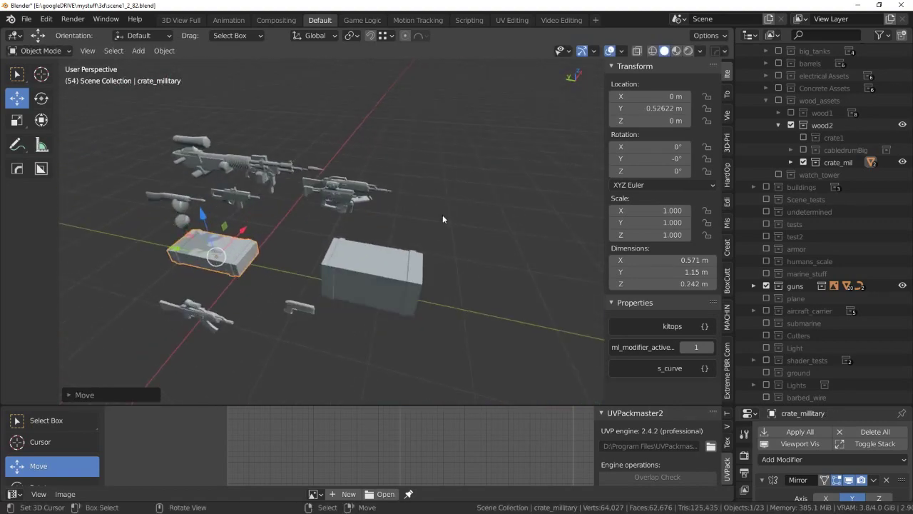
{"action": "scroll", "coordinate": [375, 203], "scroll_direction": "up", "scroll_amount": 2}
{"action": "scroll", "coordinate": [356, 200], "scroll_direction": "down", "scroll_amount": 2}
{"action": "scroll", "coordinate": [355, 204], "scroll_direction": "up", "scroll_amount": 4}
{"action": "middle_click_drag", "start_coordinate": [308, 201], "coordinate": [250, 144]}
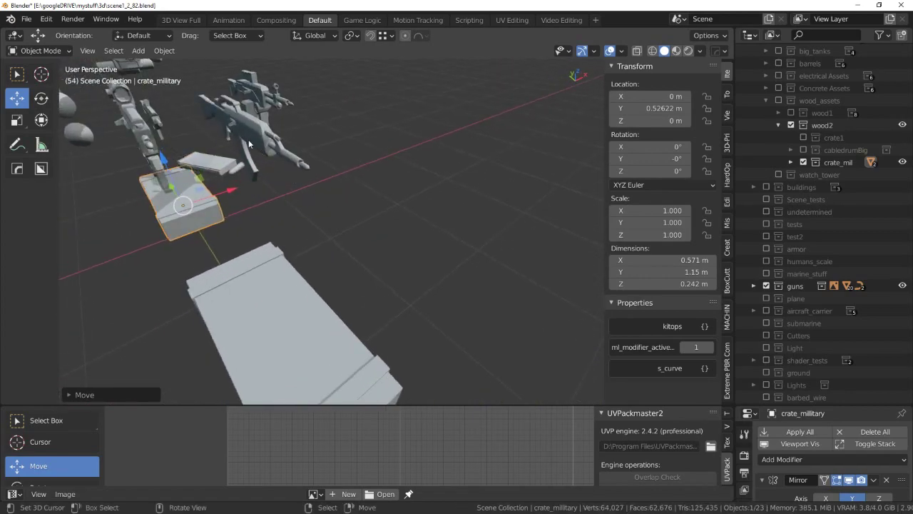
{"action": "left_click", "coordinate": [249, 145]}
{"action": "scroll", "coordinate": [331, 177], "scroll_direction": "down", "scroll_amount": 4}
{"action": "mouse_move", "coordinate": [331, 176]}
{"action": "middle_mouse_down"}
{"action": "mouse_move", "coordinate": [384, 197]}
{"action": "mouse_move", "coordinate": [335, 191]}
{"action": "middle_mouse_up"}
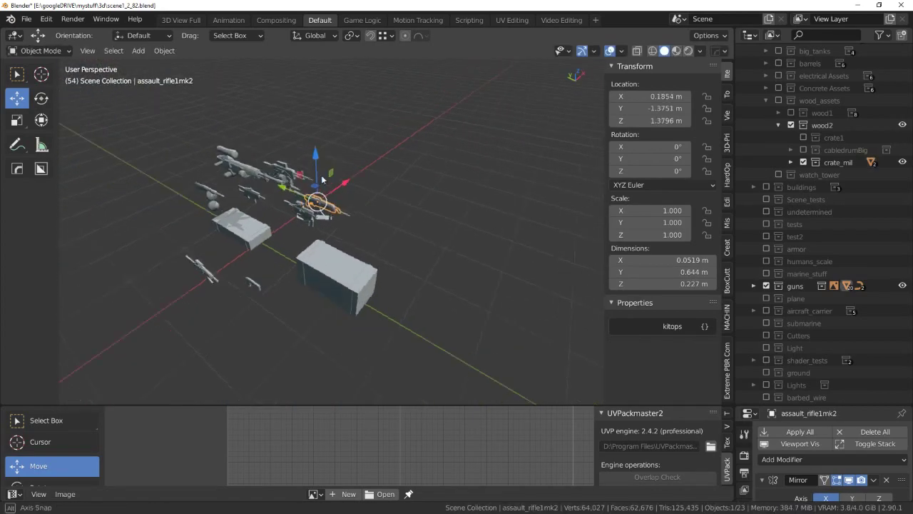
{"action": "mouse_move", "coordinate": [335, 191]}
{"action": "left_mouse_down"}
{"action": "mouse_move", "coordinate": [273, 157]}
{"action": "mouse_move", "coordinate": [275, 235]}
{"action": "left_mouse_up"}
{"action": "middle_click_drag", "start_coordinate": [276, 235], "coordinate": [347, 267]}
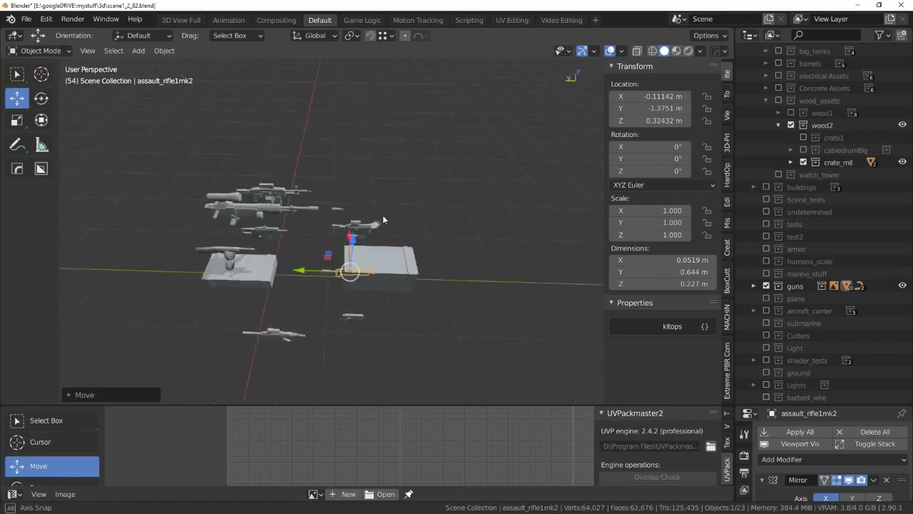
{"action": "key", "text": "alt+z"}
{"action": "key", "text": "g"}
{"action": "key", "text": "y"}
{"action": "left_click", "coordinate": [418, 281]}
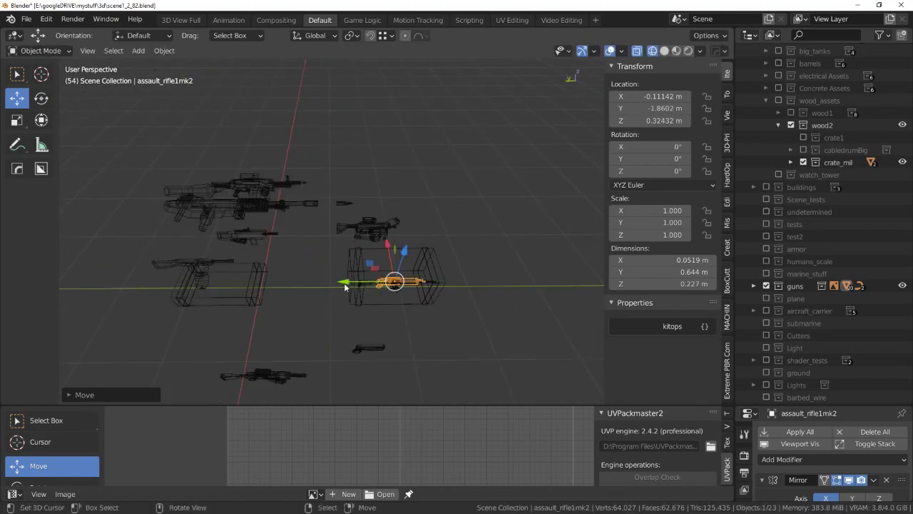
Fit the rifle inside the tall crate with constrained X, Z and Y moves.
{"action": "key", "text": "KP_Decimal"}
{"action": "mouse_move", "coordinate": [385, 229]}
{"action": "middle_mouse_down"}
{"action": "mouse_move", "coordinate": [336, 229]}
{"action": "mouse_move", "coordinate": [410, 201]}
{"action": "mouse_move", "coordinate": [362, 196]}
{"action": "middle_mouse_up"}
{"action": "key", "text": "g"}
{"action": "key", "text": "x"}
{"action": "left_click", "coordinate": [301, 230]}
{"action": "key", "text": "g"}
{"action": "key", "text": "z"}
{"action": "left_click", "coordinate": [353, 165]}
{"action": "mouse_move", "coordinate": [352, 164]}
{"action": "middle_mouse_down"}
{"action": "mouse_move", "coordinate": [431, 183]}
{"action": "mouse_move", "coordinate": [529, 179]}
{"action": "mouse_move", "coordinate": [490, 219]}
{"action": "mouse_move", "coordinate": [502, 227]}
{"action": "mouse_move", "coordinate": [324, 212]}
{"action": "middle_mouse_up"}
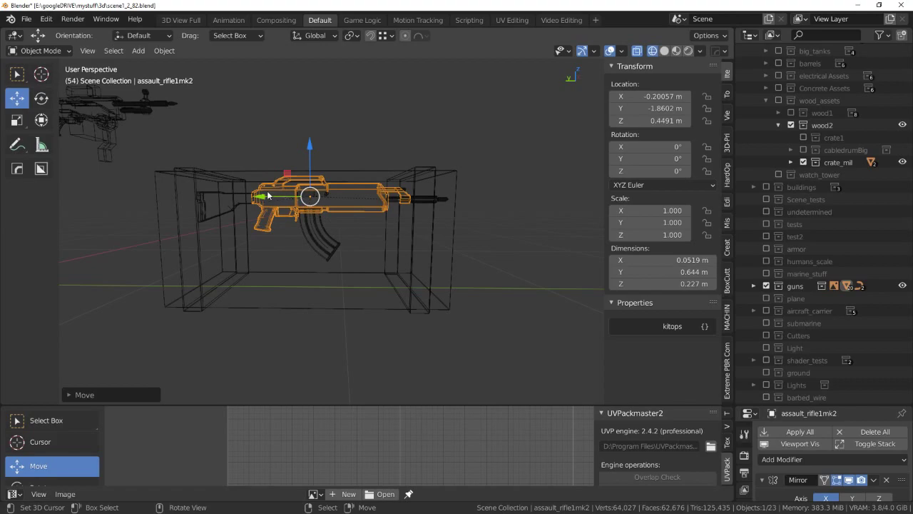
{"action": "left_click_drag", "start_coordinate": [267, 195], "coordinate": [262, 195]}
{"action": "mouse_move", "coordinate": [261, 196]}
{"action": "middle_mouse_down"}
{"action": "mouse_move", "coordinate": [412, 202]}
{"action": "mouse_move", "coordinate": [294, 222]}
{"action": "mouse_move", "coordinate": [305, 239]}
{"action": "mouse_move", "coordinate": [250, 215]}
{"action": "middle_mouse_up"}
{"action": "left_click_drag", "start_coordinate": [249, 216], "coordinate": [258, 214]}
{"action": "mouse_move", "coordinate": [259, 214]}
{"action": "middle_mouse_down"}
{"action": "mouse_move", "coordinate": [321, 185]}
{"action": "mouse_move", "coordinate": [368, 199]}
{"action": "mouse_move", "coordinate": [335, 231]}
{"action": "mouse_move", "coordinate": [366, 252]}
{"action": "mouse_move", "coordinate": [237, 245]}
{"action": "mouse_move", "coordinate": [252, 205]}
{"action": "mouse_move", "coordinate": [298, 171]}
{"action": "mouse_move", "coordinate": [433, 200]}
{"action": "middle_mouse_up"}
Lift the rifle back out of the crate, select the tall crate, and hide the guns collection.
{"action": "key", "text": "shift+z"}
{"action": "left_click_drag", "start_coordinate": [396, 187], "coordinate": [397, 163]}
{"action": "mouse_move", "coordinate": [397, 163]}
{"action": "middle_mouse_down"}
{"action": "mouse_move", "coordinate": [477, 156]}
{"action": "mouse_move", "coordinate": [472, 169]}
{"action": "mouse_move", "coordinate": [416, 197]}
{"action": "middle_mouse_up"}
{"action": "scroll", "coordinate": [416, 197], "scroll_direction": "down", "scroll_amount": 2}
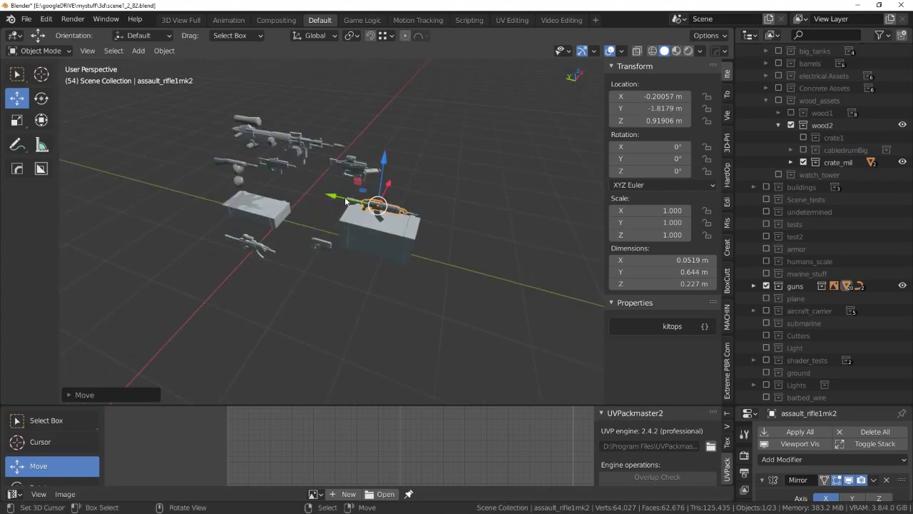
{"action": "left_click_drag", "start_coordinate": [345, 202], "coordinate": [279, 178]}
{"action": "scroll", "coordinate": [356, 207], "scroll_direction": "up", "scroll_amount": 3}
{"action": "scroll", "coordinate": [441, 223], "scroll_direction": "up", "scroll_amount": 2}
{"action": "mouse_move", "coordinate": [441, 223]}
{"action": "middle_mouse_down"}
{"action": "mouse_move", "coordinate": [411, 228]}
{"action": "mouse_move", "coordinate": [480, 253]}
{"action": "middle_mouse_up"}
{"action": "left_click", "coordinate": [411, 228]}
{"action": "left_click", "coordinate": [767, 286]}
Enter Edit Mode on the tall crate with solid shading and look down at it.
{"action": "scroll", "coordinate": [433, 237], "scroll_direction": "up", "scroll_amount": 2}
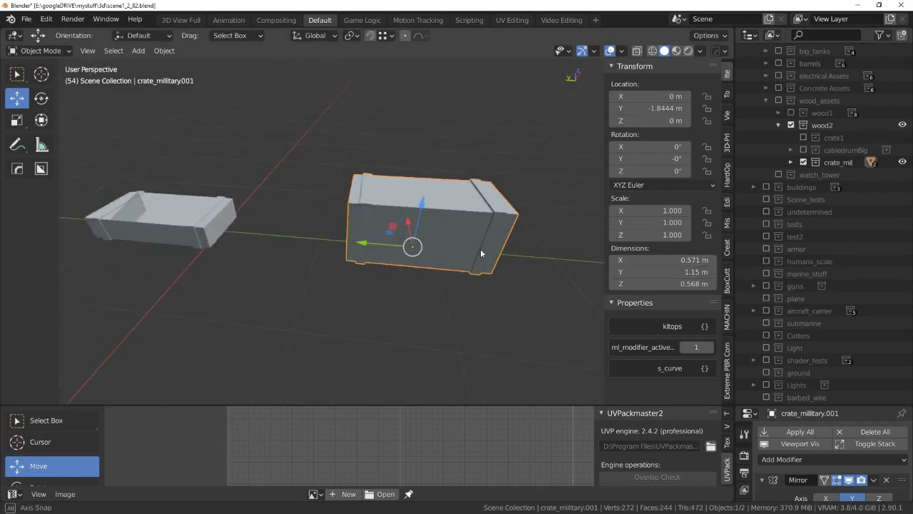
{"action": "key", "text": "Tab"}
{"action": "scroll", "coordinate": [432, 211], "scroll_direction": "up", "scroll_amount": 3}
{"action": "scroll", "coordinate": [431, 211], "scroll_direction": "down", "scroll_amount": 1}
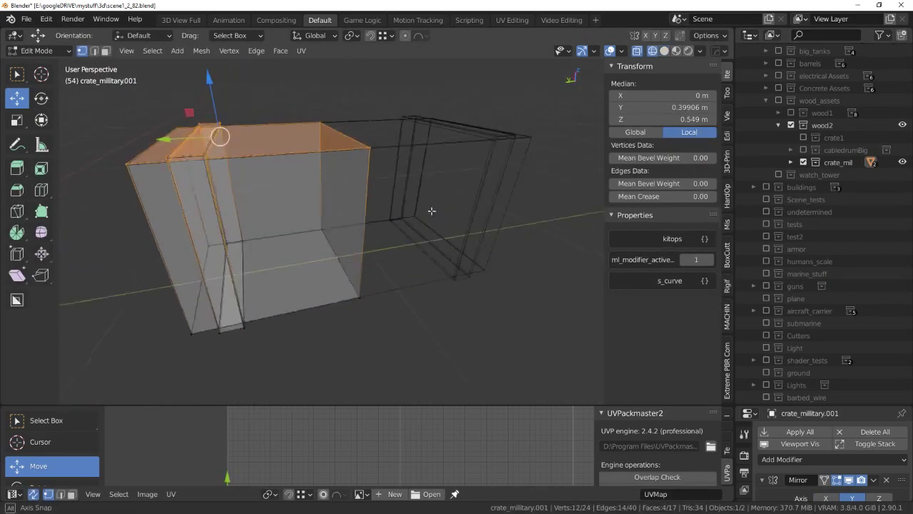
{"action": "key", "text": "shift+z"}
{"action": "scroll", "coordinate": [432, 211], "scroll_direction": "down", "scroll_amount": 3}
{"action": "mouse_move", "coordinate": [444, 176]}
{"action": "middle_mouse_down"}
{"action": "mouse_move", "coordinate": [387, 226]}
{"action": "mouse_move", "coordinate": [403, 228]}
{"action": "middle_mouse_up"}
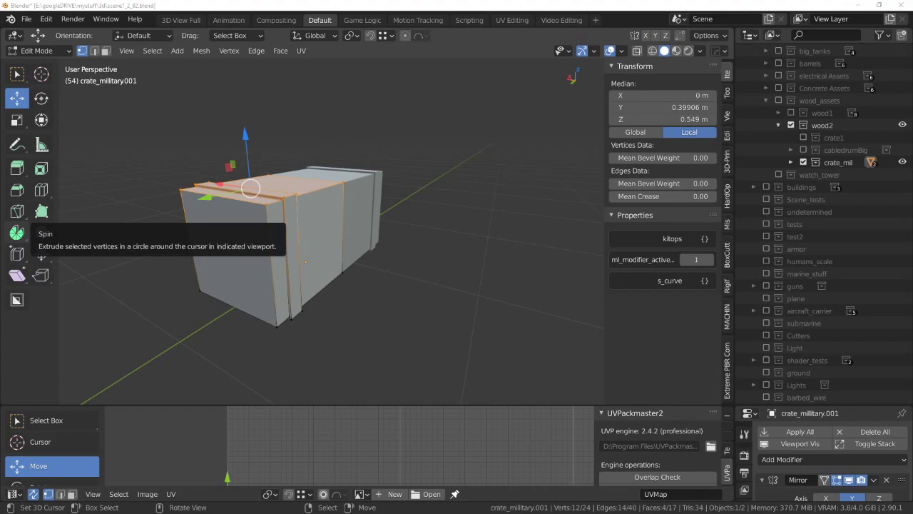
{"action": "middle_click_drag", "start_coordinate": [328, 228], "coordinate": [289, 267]}
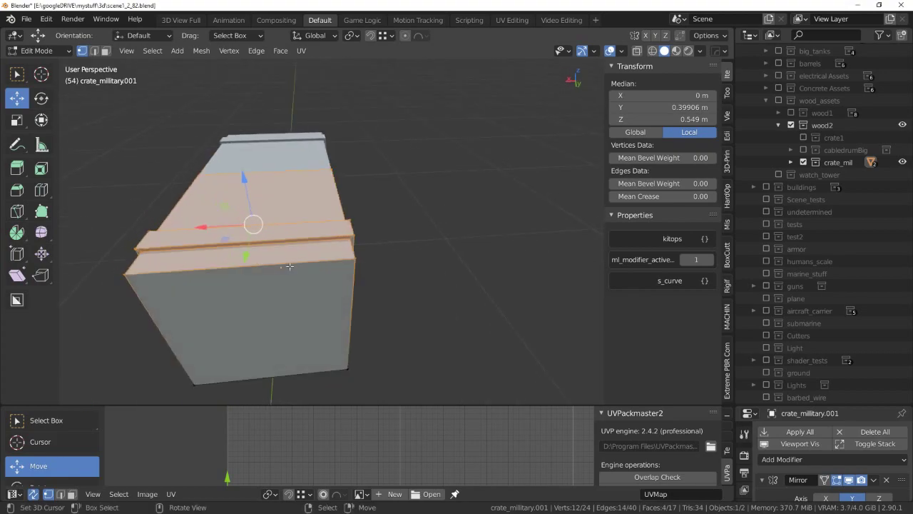
Switch to edge selection and clear the selection, ready for a two-cut loop cut.
{"action": "key", "text": "Tab"}
{"action": "left_click", "coordinate": [301, 322]}
{"action": "mouse_move", "coordinate": [300, 322]}
{"action": "middle_mouse_down"}
{"action": "mouse_move", "coordinate": [350, 279]}
{"action": "mouse_move", "coordinate": [350, 218]}
{"action": "middle_mouse_up"}
{"action": "key", "text": "Tab"}
{"action": "left_click", "coordinate": [366, 304]}
{"action": "key", "text": "alt+a"}
{"action": "right_click", "coordinate": [296, 230]}
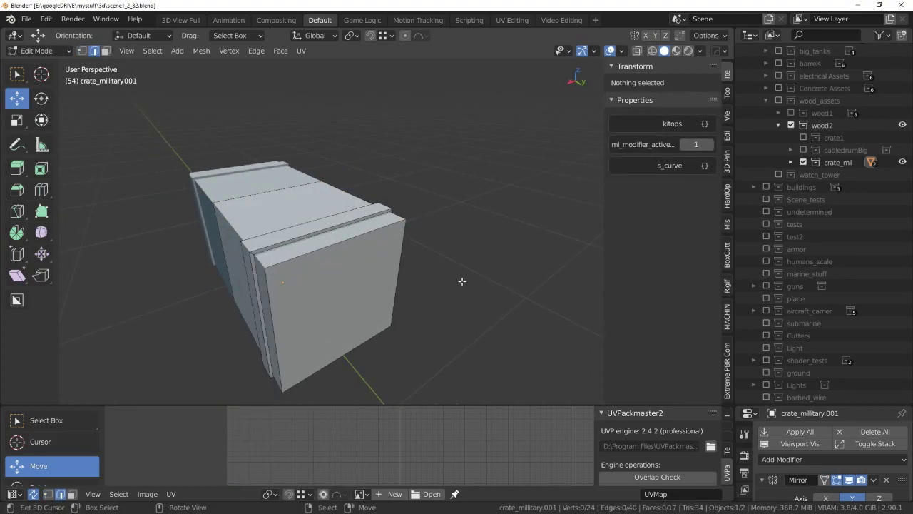
Add two vertical loop cuts to the end face, bevel one into a plank gap, and spread along X.
{"action": "left_click", "coordinate": [334, 254]}
{"action": "mouse_move", "coordinate": [306, 262]}
{"action": "middle_mouse_down"}
{"action": "mouse_move", "coordinate": [298, 259]}
{"action": "mouse_move", "coordinate": [309, 279]}
{"action": "middle_mouse_up"}
{"action": "key", "text": "alt+a"}
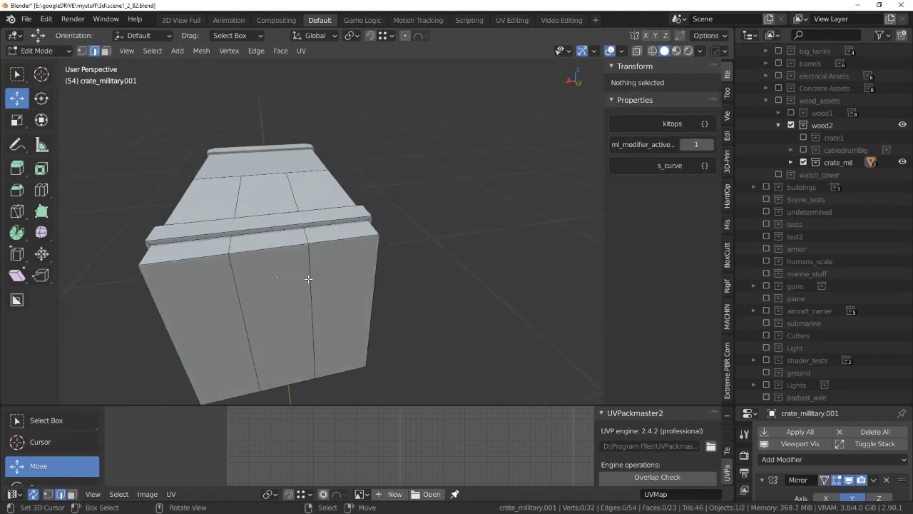
{"action": "key", "text": "a"}
{"action": "left_click", "coordinate": [275, 282], "text": "alt"}
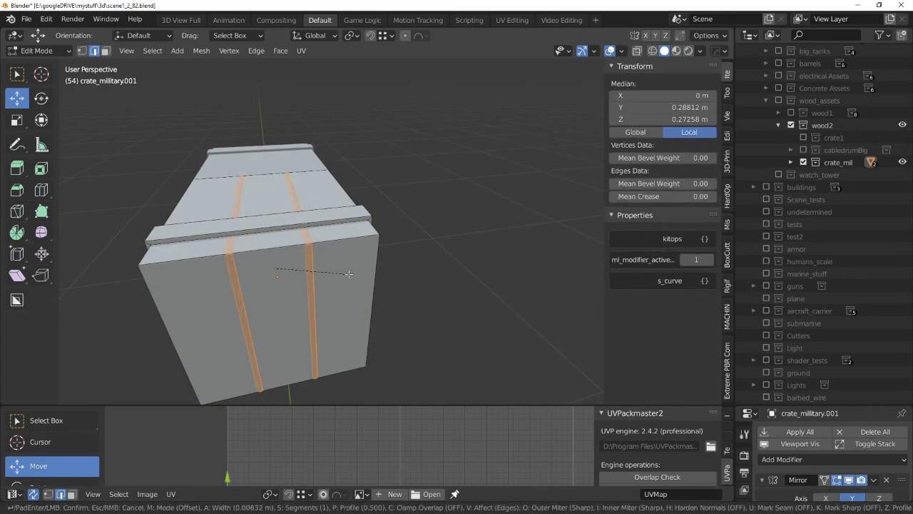
{"action": "left_click", "coordinate": [347, 273]}
{"action": "key", "text": "s"}
{"action": "key", "text": "x"}
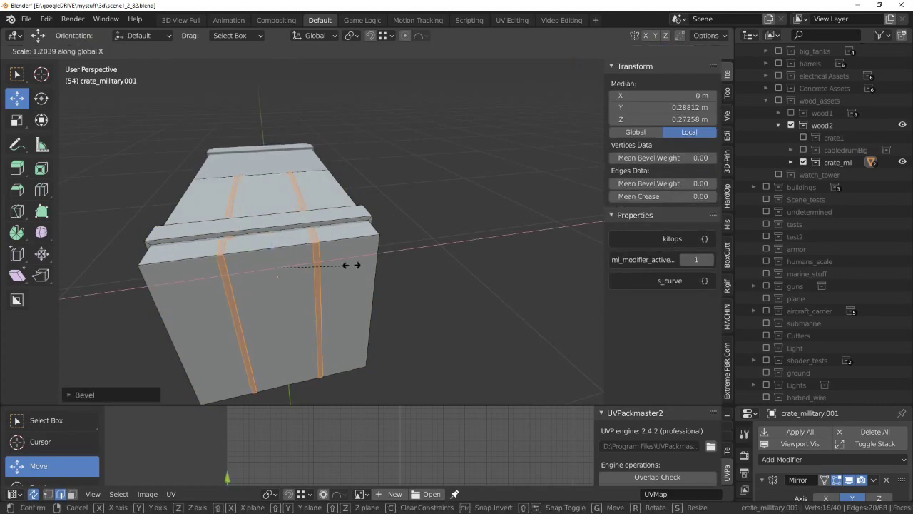
{"action": "left_click", "coordinate": [404, 257]}
Select two end-face edge loops and scale them along X to pull them closer together.
{"action": "key", "text": "Tab"}
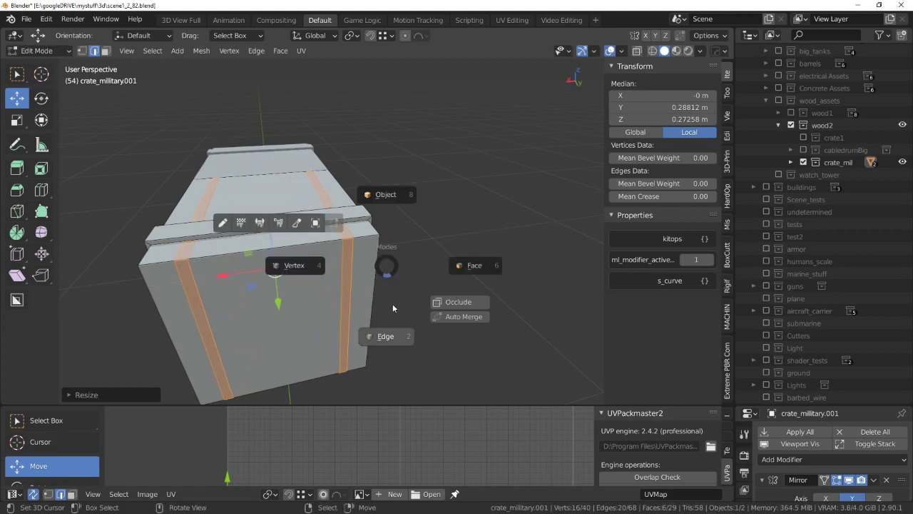
{"action": "left_click", "coordinate": [398, 298]}
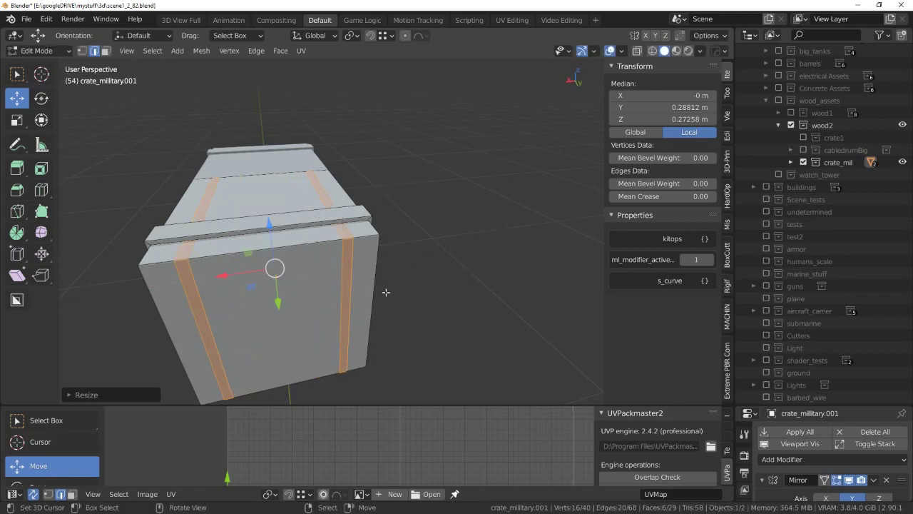
{"action": "key", "text": "s"}
{"action": "left_click", "coordinate": [386, 271]}
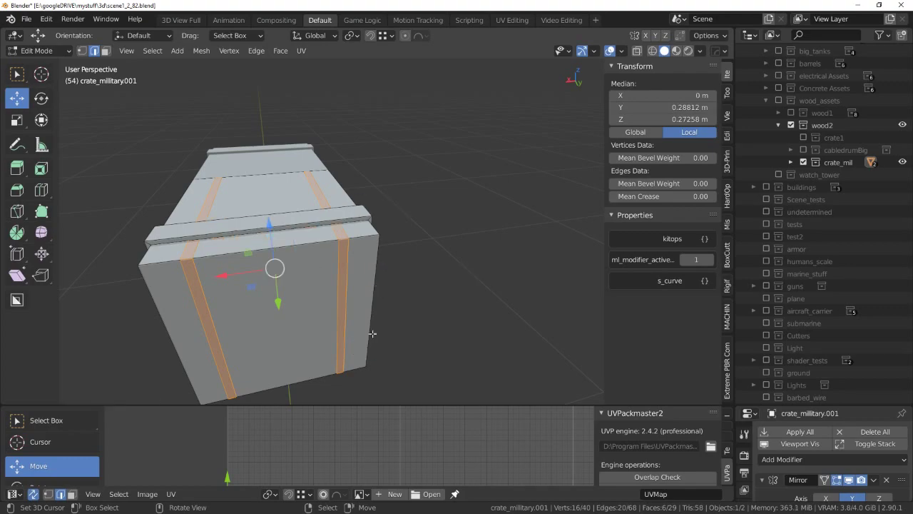
{"action": "left_click", "coordinate": [204, 275], "text": "alt"}
{"action": "left_click", "coordinate": [203, 275], "text": "alt+shift"}
{"action": "key", "text": "s"}
{"action": "key", "text": "x"}
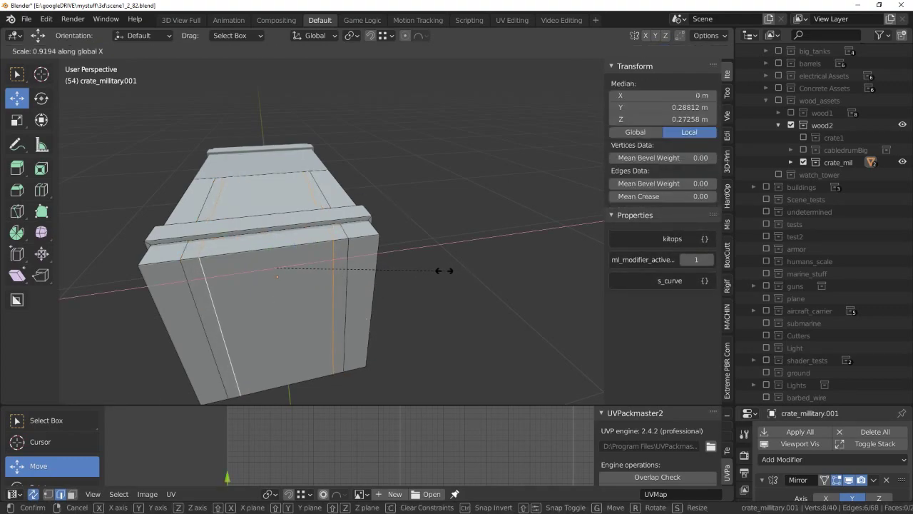
{"action": "left_click", "coordinate": [482, 255]}
Switch to face selection and select the whole crate mesh.
{"action": "middle_click_drag", "start_coordinate": [369, 271], "coordinate": [372, 273]}
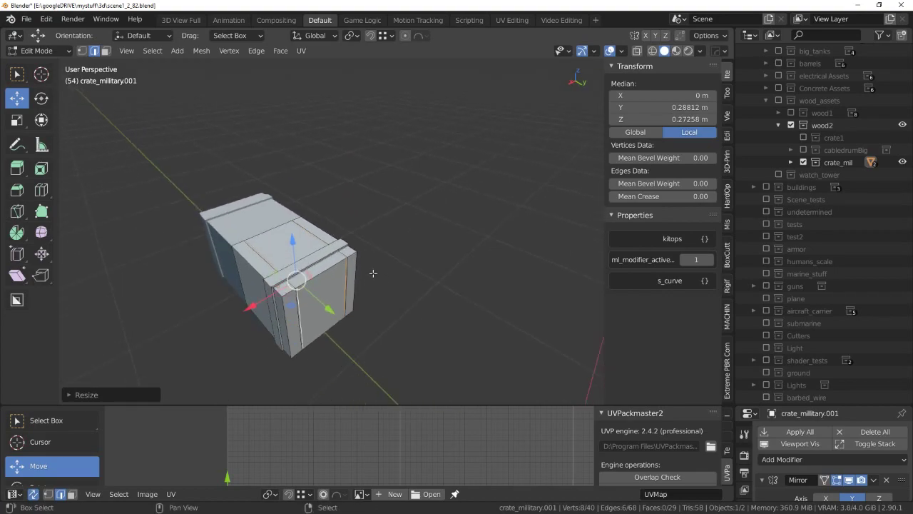
{"action": "scroll", "coordinate": [373, 273], "scroll_direction": "up", "scroll_amount": 2}
{"action": "scroll", "coordinate": [366, 258], "scroll_direction": "up", "scroll_amount": 2}
{"action": "scroll", "coordinate": [367, 258], "scroll_direction": "down", "scroll_amount": 4}
{"action": "scroll", "coordinate": [365, 257], "scroll_direction": "up", "scroll_amount": 4}
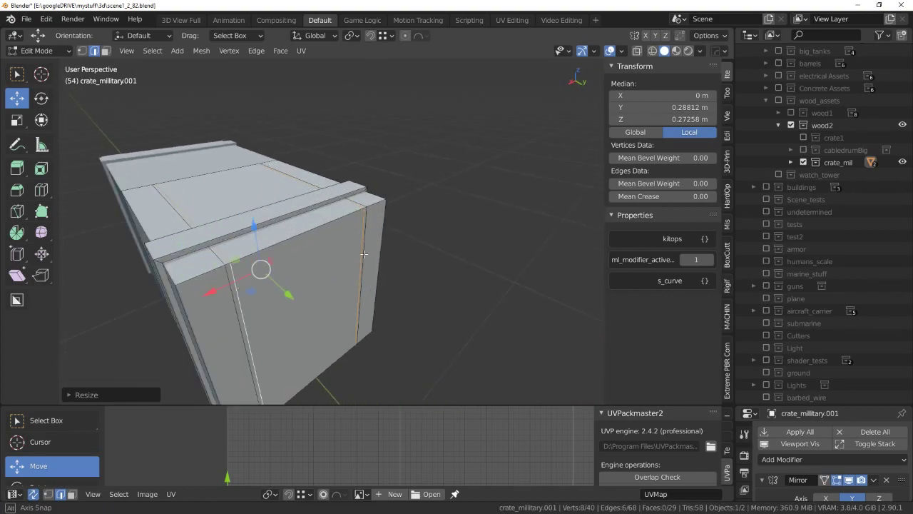
{"action": "middle_click_drag", "start_coordinate": [359, 254], "coordinate": [316, 252]}
{"action": "key", "text": "ctrl+Tab"}
{"action": "left_click", "coordinate": [312, 258]}
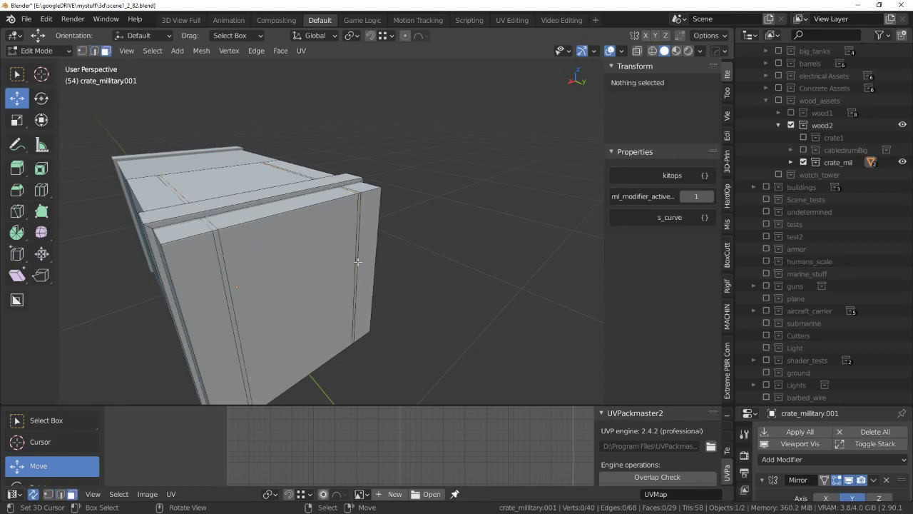
{"action": "key", "text": "a"}
{"action": "key", "text": "ctrl+Tab"}
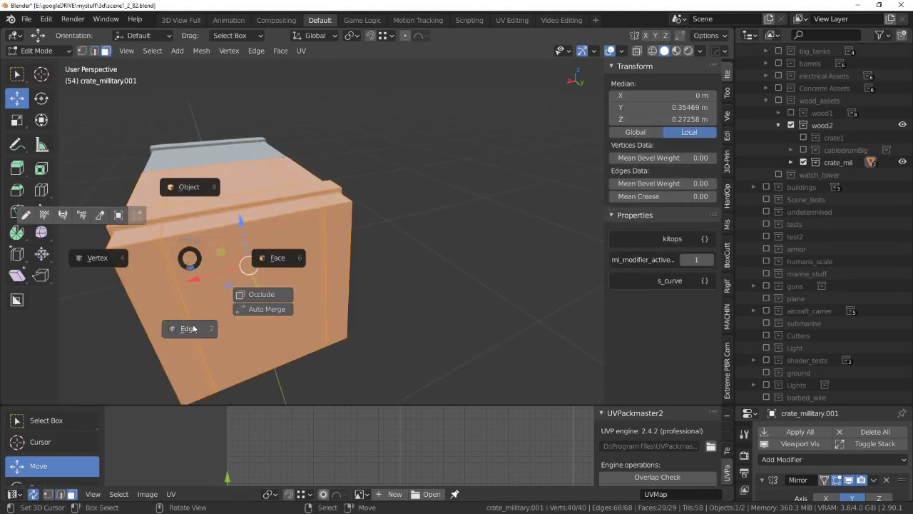
Select the two plank seam loops in edge mode and rescale their spacing along X.
{"action": "left_click", "coordinate": [193, 328]}
{"action": "key", "text": "alt+a"}
{"action": "left_click", "coordinate": [187, 321], "text": "alt"}
{"action": "left_click", "coordinate": [319, 245], "text": "alt+shift"}
{"action": "middle_click_drag", "start_coordinate": [319, 245], "coordinate": [388, 206]}
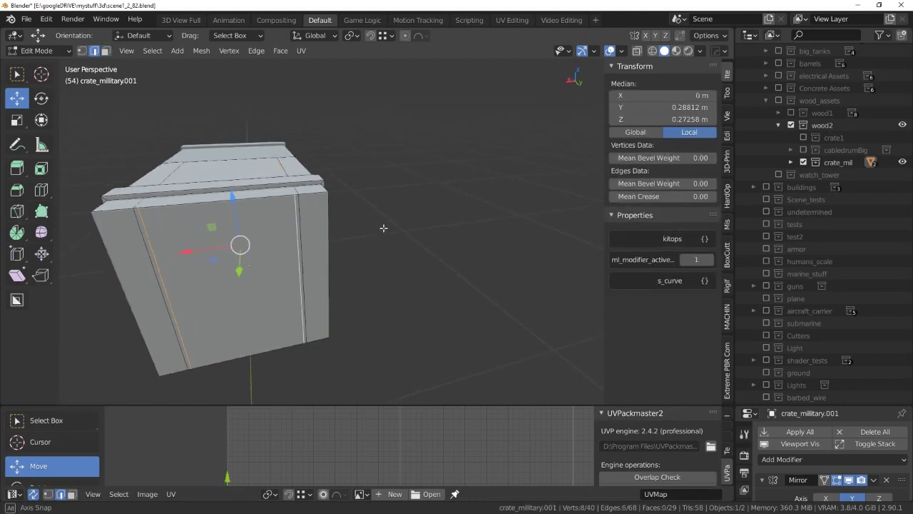
{"action": "mouse_move", "coordinate": [357, 146]}
{"action": "middle_mouse_down"}
{"action": "mouse_move", "coordinate": [381, 164]}
{"action": "mouse_move", "coordinate": [325, 240]}
{"action": "mouse_move", "coordinate": [285, 247]}
{"action": "middle_mouse_up"}
{"action": "key", "text": "s"}
{"action": "key", "text": "x"}
{"action": "left_click", "coordinate": [384, 164]}
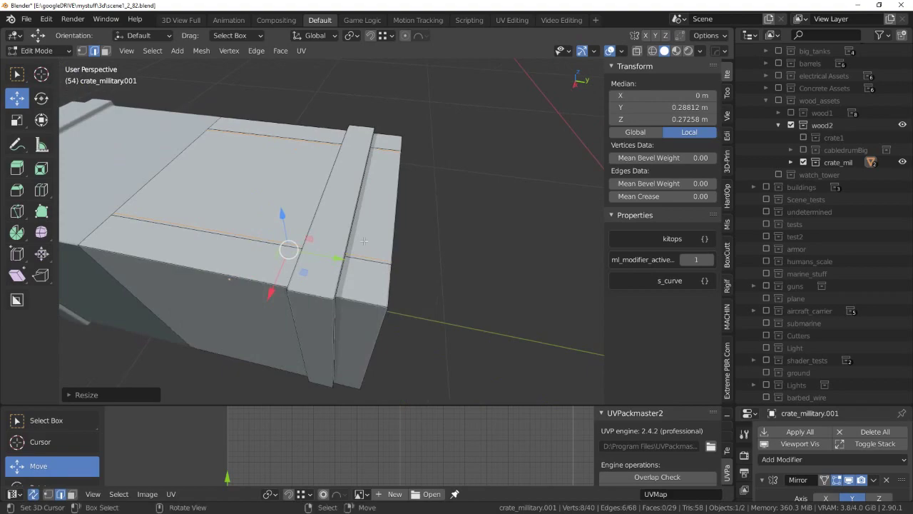
Add a new edge loop around the crate's front rim.
{"action": "key", "text": "alt+a"}
{"action": "left_click", "coordinate": [274, 291]}
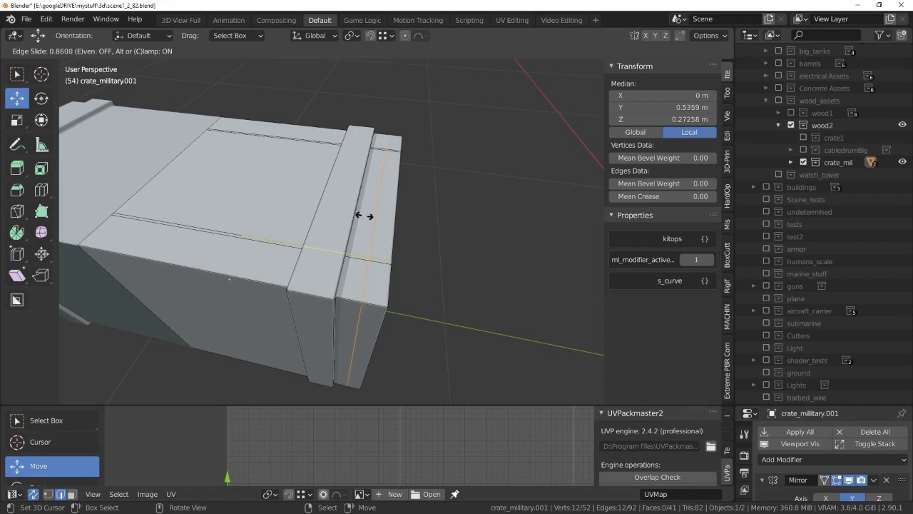
{"action": "left_click", "coordinate": [364, 216]}
{"action": "middle_click_drag", "start_coordinate": [364, 216], "coordinate": [392, 213]}
{"action": "key", "text": "Tab"}
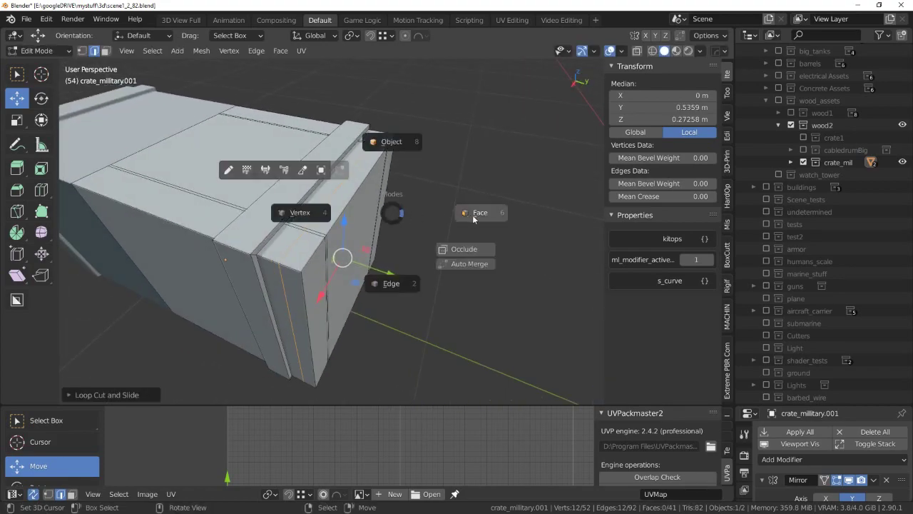
{"action": "left_click", "coordinate": [473, 219]}
{"action": "middle_click_drag", "start_coordinate": [473, 219], "coordinate": [403, 203]}
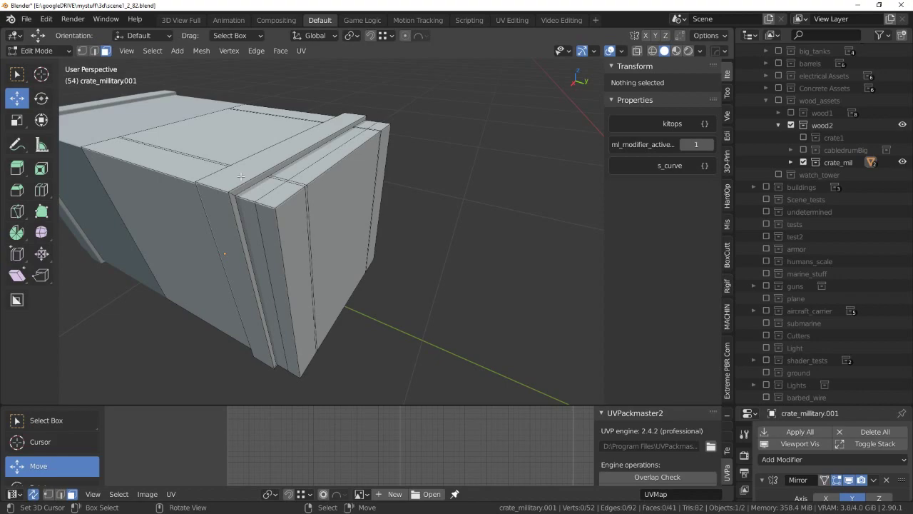
Select the connected rim face strip and check it in see-through display.
{"action": "key", "text": "l"}
{"action": "scroll", "coordinate": [321, 214], "scroll_direction": "down", "scroll_amount": 2}
{"action": "key", "text": "alt+z"}
{"action": "mouse_move", "coordinate": [321, 215]}
{"action": "middle_mouse_down"}
{"action": "mouse_move", "coordinate": [351, 200]}
{"action": "mouse_move", "coordinate": [302, 192]}
{"action": "middle_mouse_up"}
{"action": "scroll", "coordinate": [351, 200], "scroll_direction": "up", "scroll_amount": 3}
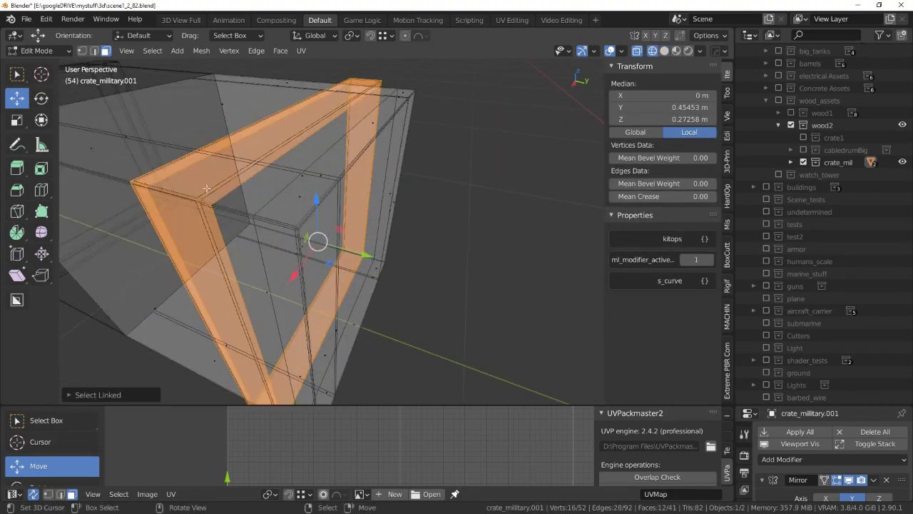
{"action": "key", "text": "alt+z"}
{"action": "mouse_move", "coordinate": [206, 189]}
{"action": "middle_mouse_down"}
{"action": "mouse_move", "coordinate": [322, 223]}
{"action": "mouse_move", "coordinate": [283, 195]}
{"action": "middle_mouse_up"}
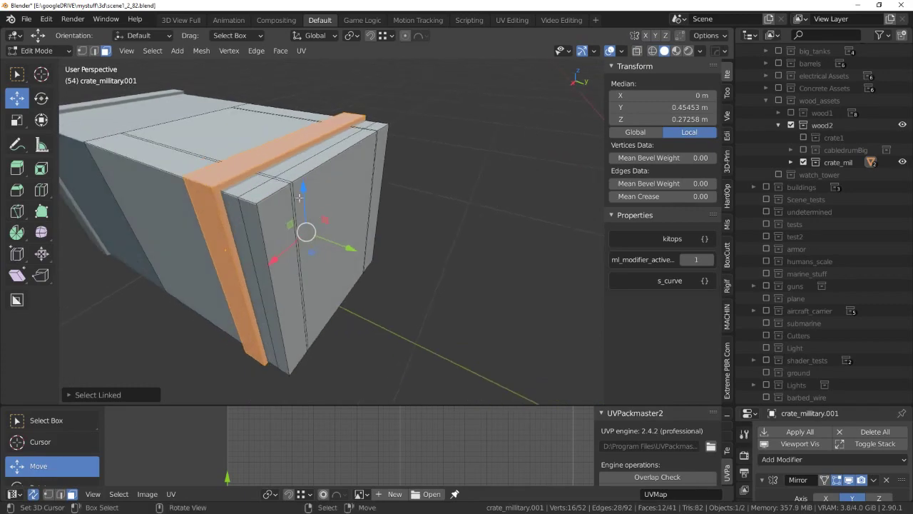
Duplicate the crate's front face, keeping the copy in its original place.
{"action": "left_click", "coordinate": [429, 215]}
{"action": "middle_click_drag", "start_coordinate": [429, 215], "coordinate": [302, 192]}
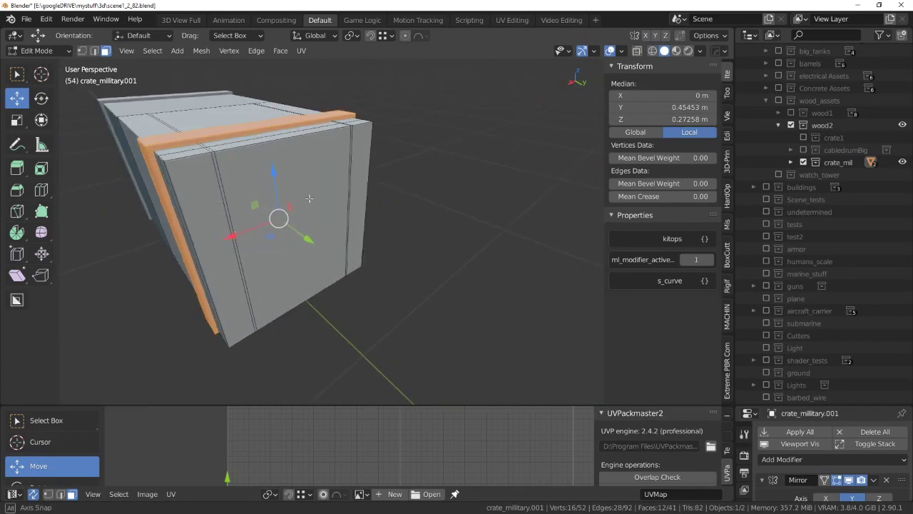
{"action": "left_click", "coordinate": [302, 191]}
{"action": "key", "text": "shift+d"}
{"action": "right_click", "coordinate": [353, 203]}
Scale the duplicated face and extrude it into a thick plate.
{"action": "scroll", "coordinate": [385, 193], "scroll_direction": "down", "scroll_amount": 5}
{"action": "key", "text": "s"}
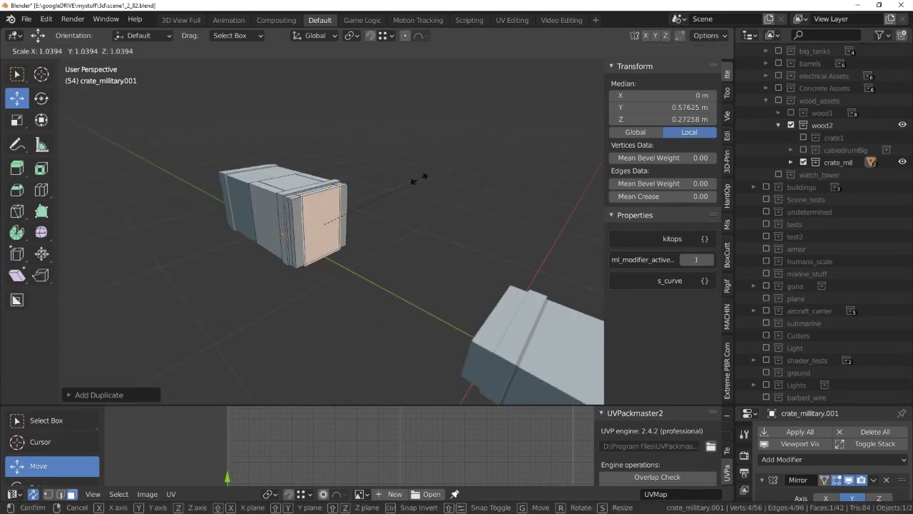
{"action": "left_click", "coordinate": [345, 202]}
{"action": "scroll", "coordinate": [345, 202], "scroll_direction": "up", "scroll_amount": 5}
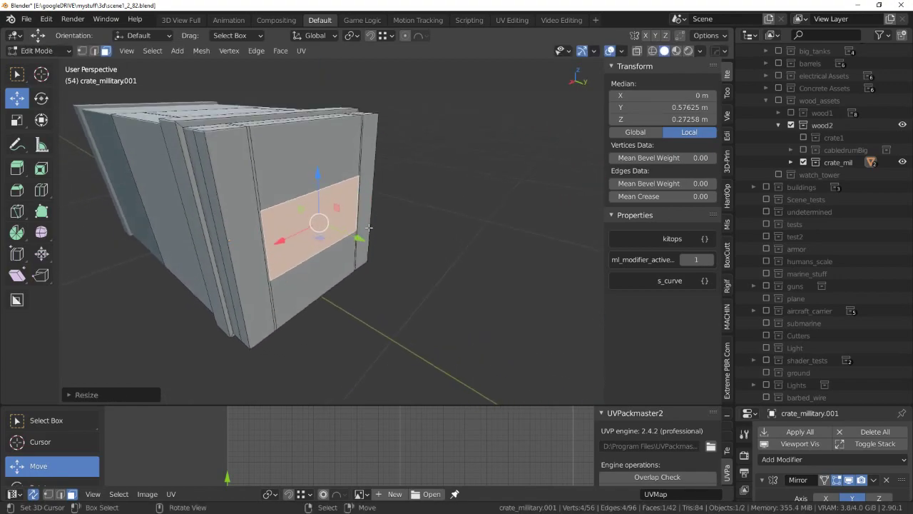
{"action": "key", "text": "g"}
{"action": "left_click", "coordinate": [370, 247]}
{"action": "key", "text": "KP_Decimal"}
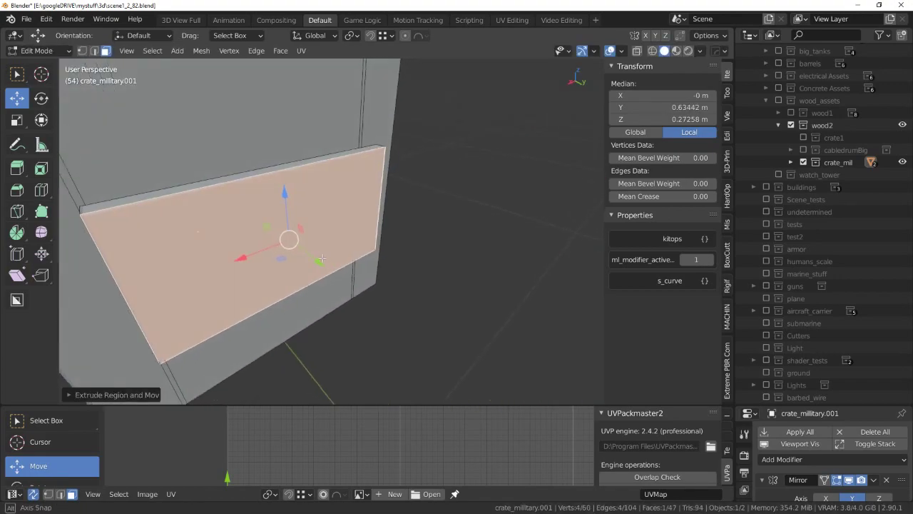
{"action": "scroll", "coordinate": [444, 204], "scroll_direction": "down", "scroll_amount": 5}
{"action": "scroll", "coordinate": [434, 204], "scroll_direction": "up", "scroll_amount": 4}
Select the whole linked plate and flatten it along Z into a plank.
{"action": "key", "text": "alt+a"}
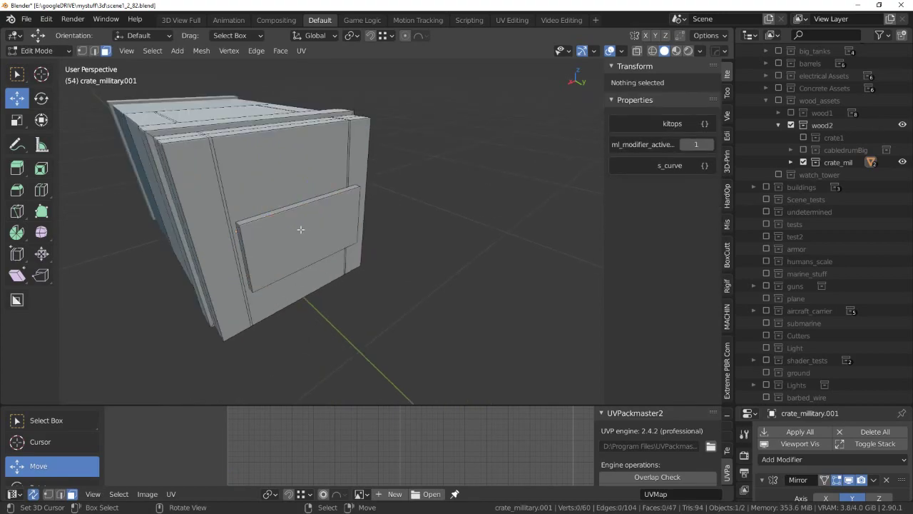
{"action": "key", "text": "l"}
{"action": "key", "text": "s"}
{"action": "key", "text": "z"}
{"action": "left_click", "coordinate": [384, 187]}
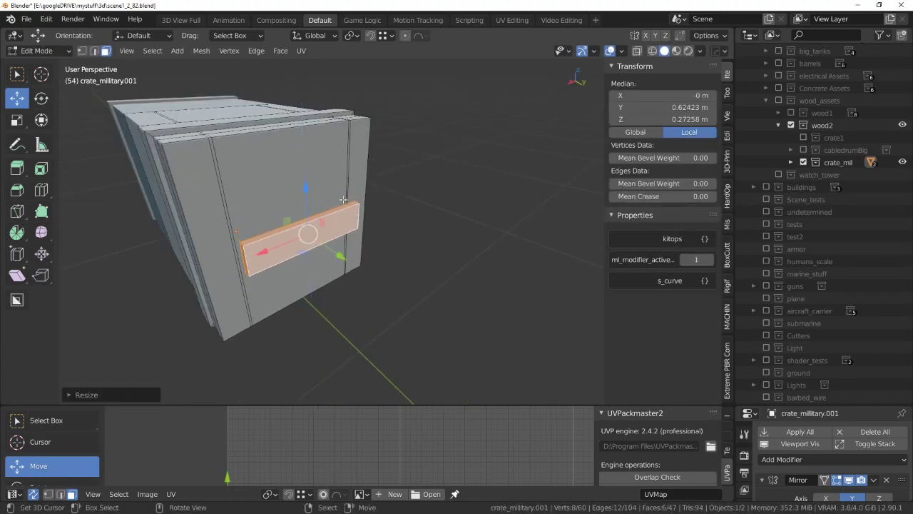
{"action": "mouse_move", "coordinate": [384, 186]}
{"action": "middle_mouse_down"}
{"action": "mouse_move", "coordinate": [101, 215]}
{"action": "mouse_move", "coordinate": [416, 205]}
{"action": "middle_mouse_up"}
{"action": "key", "text": "KP_Decimal"}
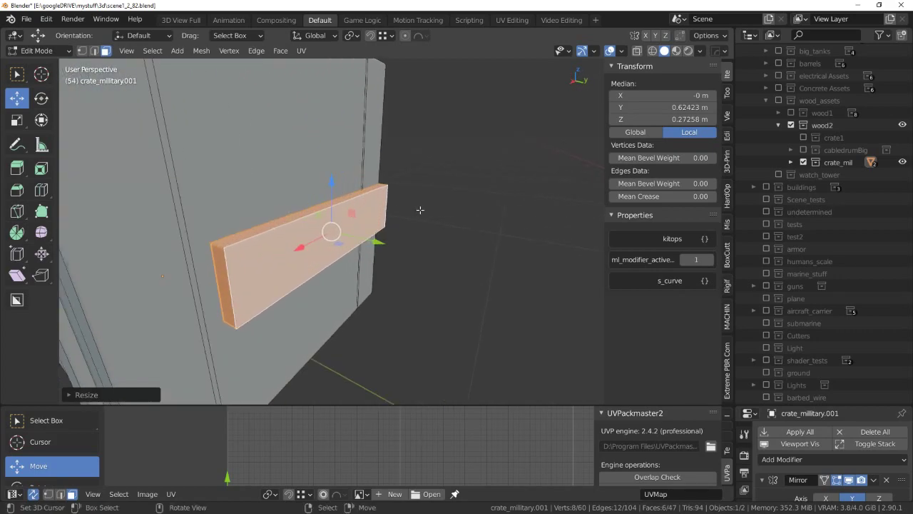
{"action": "scroll", "coordinate": [416, 243], "scroll_direction": "down", "scroll_amount": 3}
{"action": "mouse_move", "coordinate": [416, 242]}
{"action": "middle_mouse_down"}
{"action": "mouse_move", "coordinate": [325, 246]}
{"action": "mouse_move", "coordinate": [501, 214]}
{"action": "mouse_move", "coordinate": [364, 246]}
{"action": "middle_mouse_up"}
Shift the plank along Y, widen it along X across the front, and select a front face.
{"action": "left_click_drag", "start_coordinate": [363, 245], "coordinate": [353, 240]}
{"action": "middle_click_drag", "start_coordinate": [353, 239], "coordinate": [376, 242]}
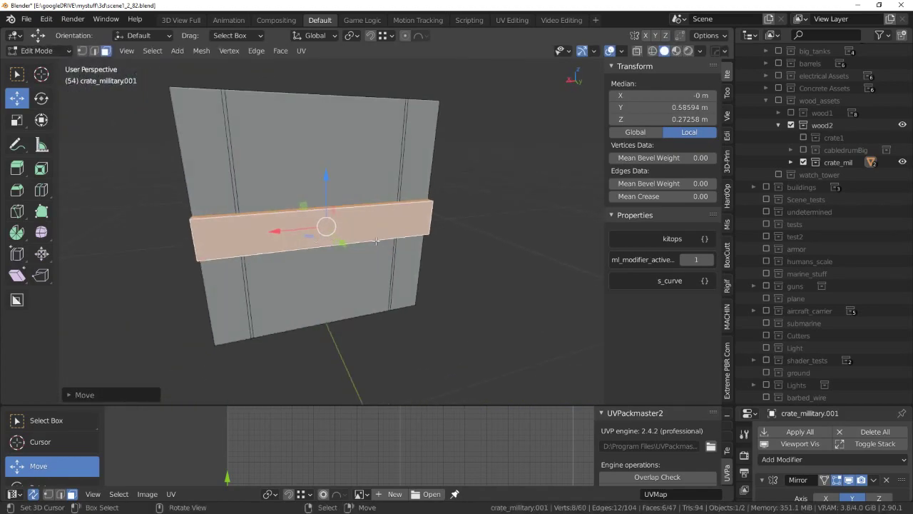
{"action": "middle_click_drag", "start_coordinate": [476, 237], "coordinate": [309, 211]}
{"action": "key", "text": "s"}
{"action": "key", "text": "x"}
{"action": "left_click", "coordinate": [464, 230]}
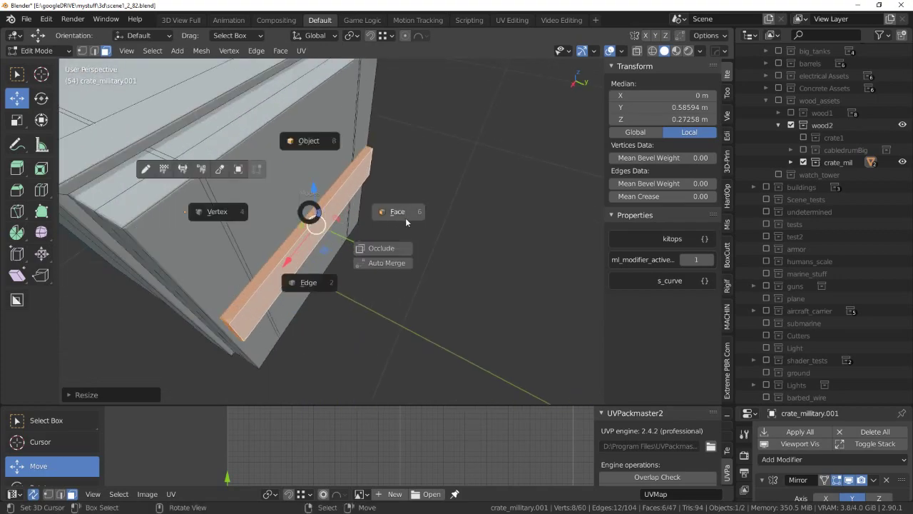
{"action": "left_click", "coordinate": [406, 222]}
{"action": "middle_click_drag", "start_coordinate": [406, 222], "coordinate": [318, 207]}
{"action": "left_click", "coordinate": [322, 203]}
Delete the crate's front faces, using faces-only deletion, to open its end.
{"action": "key", "text": "x"}
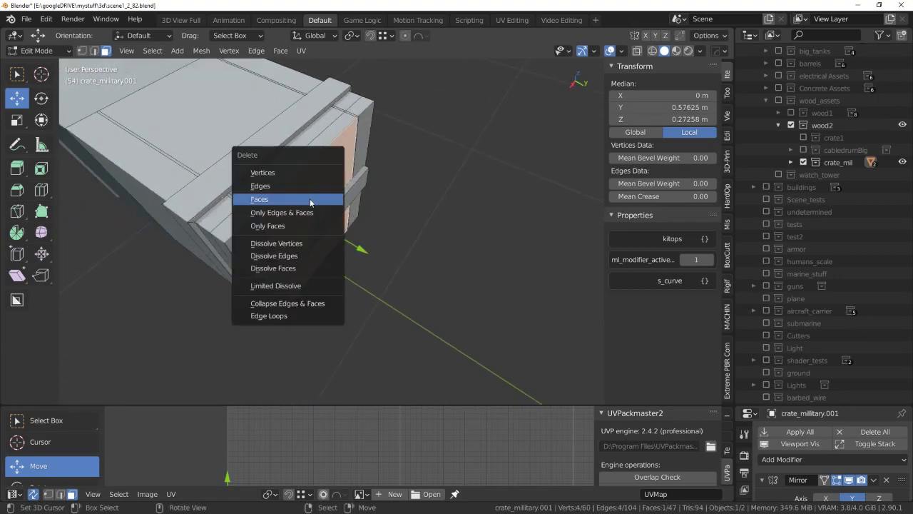
{"action": "left_click", "coordinate": [312, 173]}
{"action": "mouse_move", "coordinate": [312, 176]}
{"action": "middle_mouse_down"}
{"action": "mouse_move", "coordinate": [315, 199]}
{"action": "mouse_move", "coordinate": [286, 168]}
{"action": "mouse_move", "coordinate": [313, 185]}
{"action": "middle_mouse_up"}
{"action": "key", "text": "ctrl+z"}
{"action": "key", "text": "x"}
{"action": "left_click", "coordinate": [303, 201]}
{"action": "key", "text": "ctrl+z"}
{"action": "key", "text": "x"}
{"action": "left_click", "coordinate": [287, 170]}
{"action": "left_click", "coordinate": [333, 262]}
{"action": "key", "text": "x"}
{"action": "left_click", "coordinate": [326, 267]}
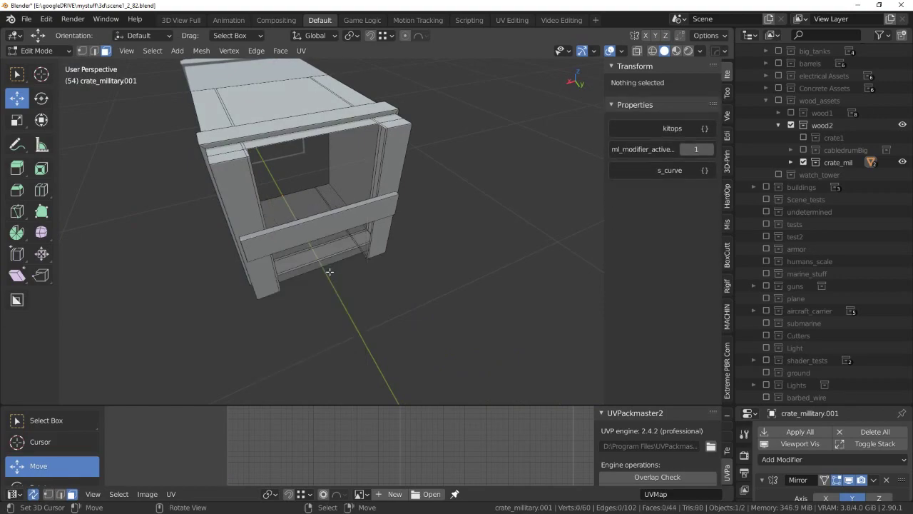
{"action": "mouse_move", "coordinate": [326, 267]}
{"action": "middle_mouse_down"}
{"action": "mouse_move", "coordinate": [340, 204]}
{"action": "mouse_move", "coordinate": [225, 244]}
{"action": "mouse_move", "coordinate": [320, 310]}
{"action": "mouse_move", "coordinate": [351, 189]}
{"action": "mouse_move", "coordinate": [267, 145]}
{"action": "mouse_move", "coordinate": [327, 153]}
{"action": "mouse_move", "coordinate": [250, 168]}
{"action": "mouse_move", "coordinate": [276, 197]}
{"action": "mouse_move", "coordinate": [214, 214]}
{"action": "middle_mouse_up"}
Select an edge of the opening's rim and fill it with a new face.
{"action": "key", "text": "Tab"}
{"action": "left_click", "coordinate": [318, 377]}
{"action": "left_click", "coordinate": [320, 309]}
{"action": "key", "text": "f"}
{"action": "key", "text": "alt+a"}
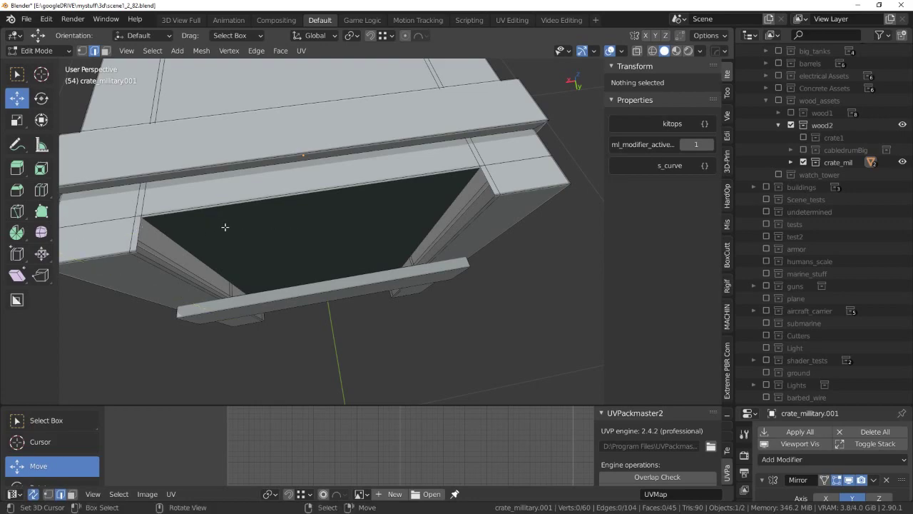
Add a loop cut to the frame and start another one.
{"action": "key", "text": "ctrl+r"}
{"action": "left_click", "coordinate": [488, 182]}
{"action": "left_click", "coordinate": [489, 171]}
{"action": "key", "text": "alt+a"}
{"action": "key", "text": "ctrl+r"}
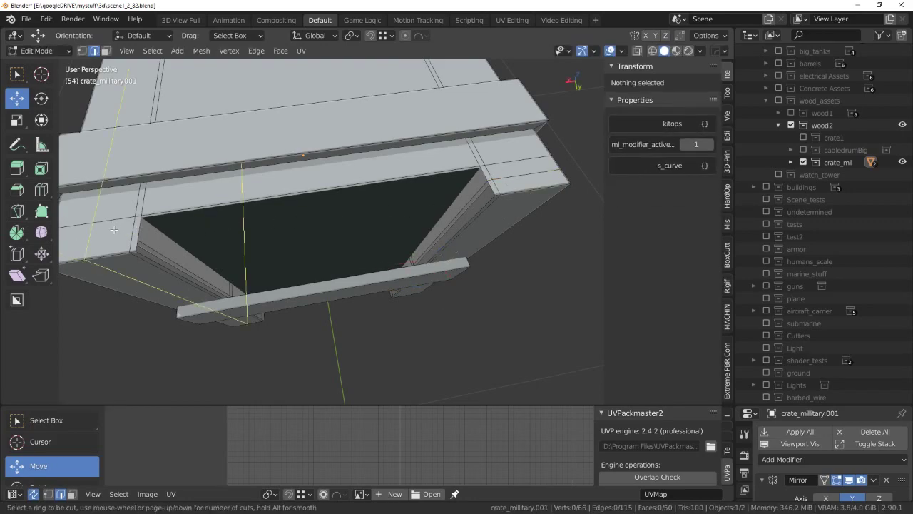
Place a loop cut on the frame side and move the selected loop into position.
{"action": "left_click", "coordinate": [132, 244]}
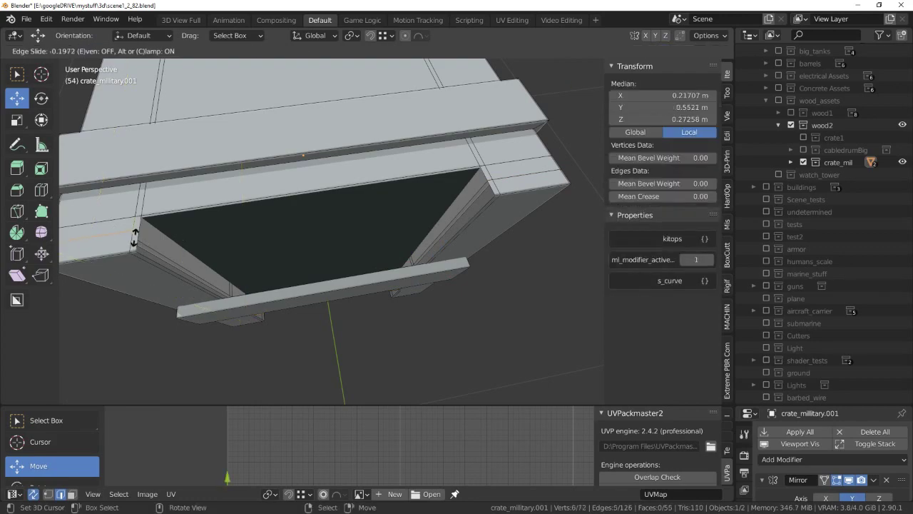
{"action": "right_click", "coordinate": [485, 215]}
{"action": "mouse_move", "coordinate": [514, 178]}
{"action": "middle_mouse_down"}
{"action": "mouse_move", "coordinate": [419, 227]}
{"action": "mouse_move", "coordinate": [214, 250]}
{"action": "middle_mouse_up"}
{"action": "left_click", "coordinate": [420, 249]}
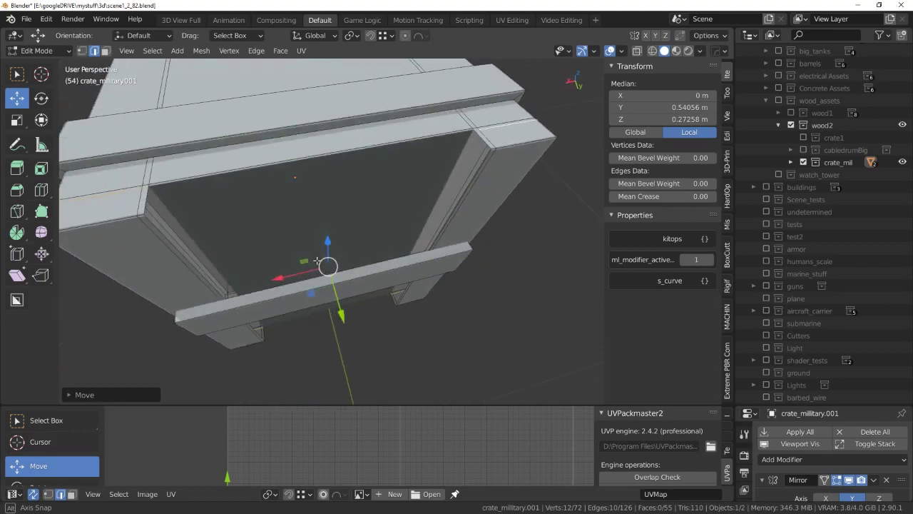
{"action": "middle_click_drag", "start_coordinate": [180, 204], "coordinate": [271, 252]}
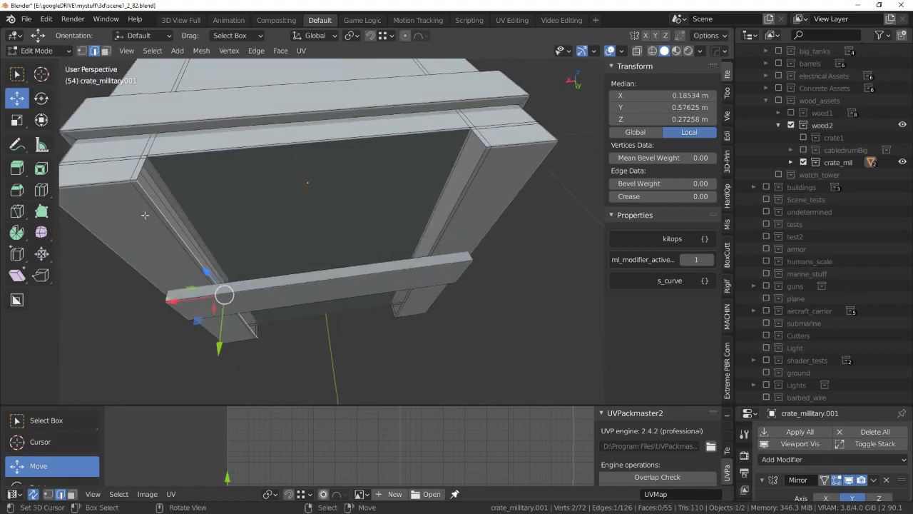
{"action": "mouse_move", "coordinate": [321, 267]}
{"action": "middle_mouse_down"}
{"action": "mouse_move", "coordinate": [286, 271]}
{"action": "mouse_move", "coordinate": [322, 271]}
{"action": "mouse_move", "coordinate": [363, 242]}
{"action": "middle_mouse_up"}
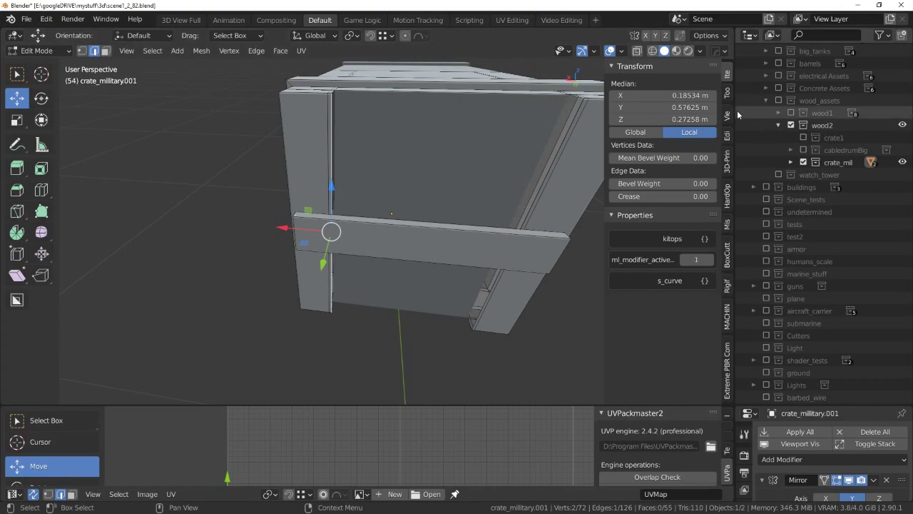
Hide the sidebar, enlarge the 3D view, and frame the crate's front opening head-on.
{"action": "key", "text": "n"}
{"action": "mouse_move", "coordinate": [701, 131]}
{"action": "middle_mouse_down"}
{"action": "mouse_move", "coordinate": [492, 178]}
{"action": "mouse_move", "coordinate": [520, 193]}
{"action": "middle_mouse_up"}
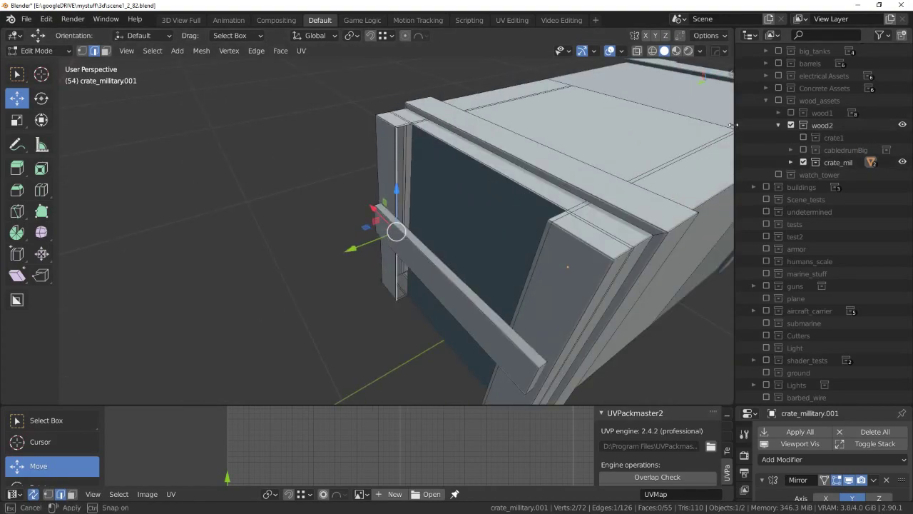
{"action": "left_click_drag", "start_coordinate": [732, 125], "coordinate": [834, 125]}
{"action": "scroll", "coordinate": [571, 163], "scroll_direction": "down", "scroll_amount": 3}
{"action": "scroll", "coordinate": [571, 163], "scroll_direction": "down", "scroll_amount": 2}
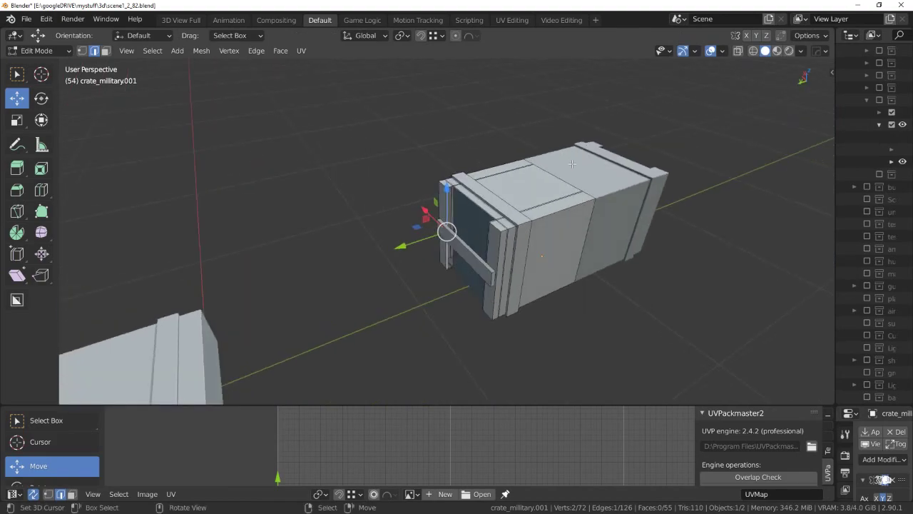
{"action": "scroll", "coordinate": [572, 164], "scroll_direction": "up", "scroll_amount": 3}
{"action": "scroll", "coordinate": [571, 163], "scroll_direction": "up", "scroll_amount": 2}
{"action": "scroll", "coordinate": [542, 165], "scroll_direction": "up", "scroll_amount": 3}
{"action": "scroll", "coordinate": [489, 171], "scroll_direction": "down", "scroll_amount": 2}
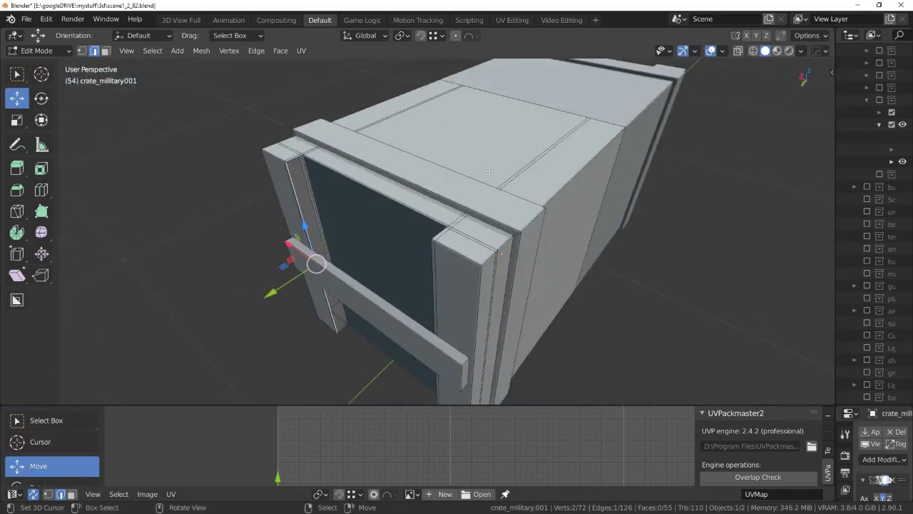
{"action": "scroll", "coordinate": [489, 171], "scroll_direction": "up", "scroll_amount": 1}
{"action": "middle_click_drag", "start_coordinate": [411, 159], "coordinate": [388, 164]}
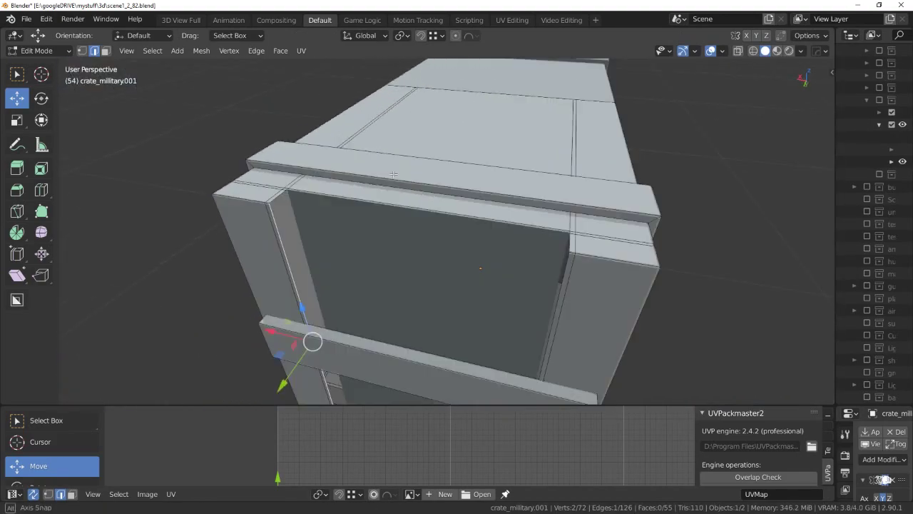
{"action": "key", "text": "ctrl+Tab"}
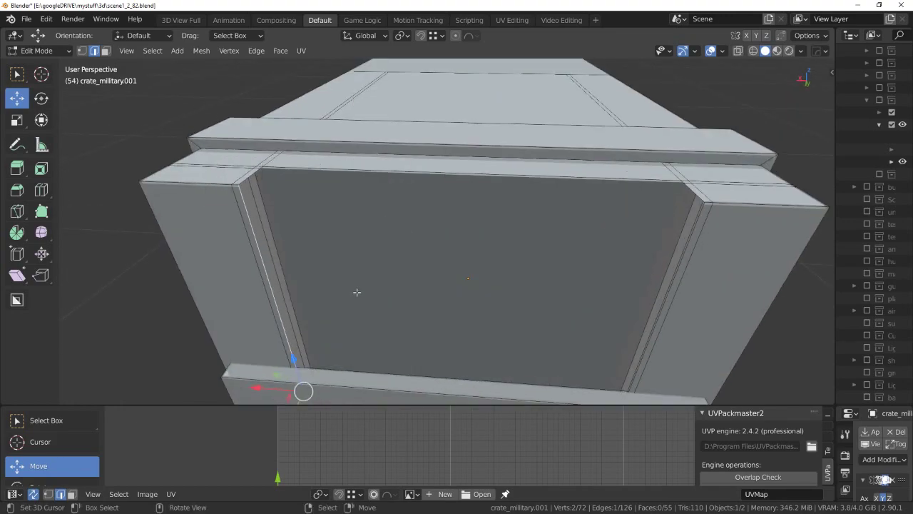
{"action": "scroll", "coordinate": [279, 214], "scroll_direction": "up", "scroll_amount": 3}
{"action": "mouse_move", "coordinate": [268, 196]}
{"action": "middle_mouse_down"}
{"action": "mouse_move", "coordinate": [285, 223]}
{"action": "mouse_move", "coordinate": [371, 231]}
{"action": "middle_mouse_up"}
{"action": "scroll", "coordinate": [291, 232], "scroll_direction": "down", "scroll_amount": 3}
{"action": "scroll", "coordinate": [243, 262], "scroll_direction": "down", "scroll_amount": 5}
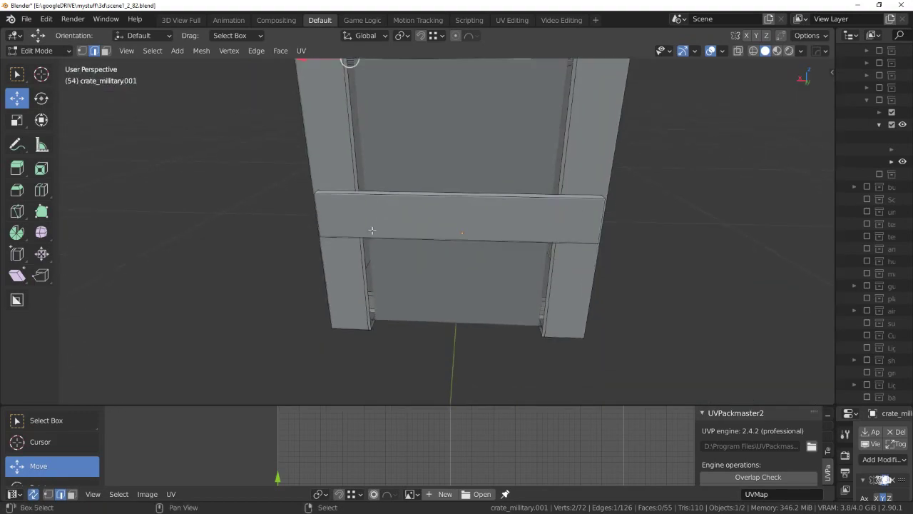
{"action": "scroll", "coordinate": [381, 291], "scroll_direction": "up", "scroll_amount": 5}
{"action": "mouse_move", "coordinate": [381, 292]}
{"action": "middle_mouse_down", "text": "shift"}
{"action": "mouse_move", "coordinate": [285, 338]}
{"action": "mouse_move", "coordinate": [312, 239]}
{"action": "mouse_move", "coordinate": [621, 235]}
{"action": "middle_mouse_up", "text": "shift"}
Fill the gap beside the top frame post with a new face.
{"action": "key", "text": "f"}
{"action": "scroll", "coordinate": [344, 239], "scroll_direction": "up", "scroll_amount": 2}
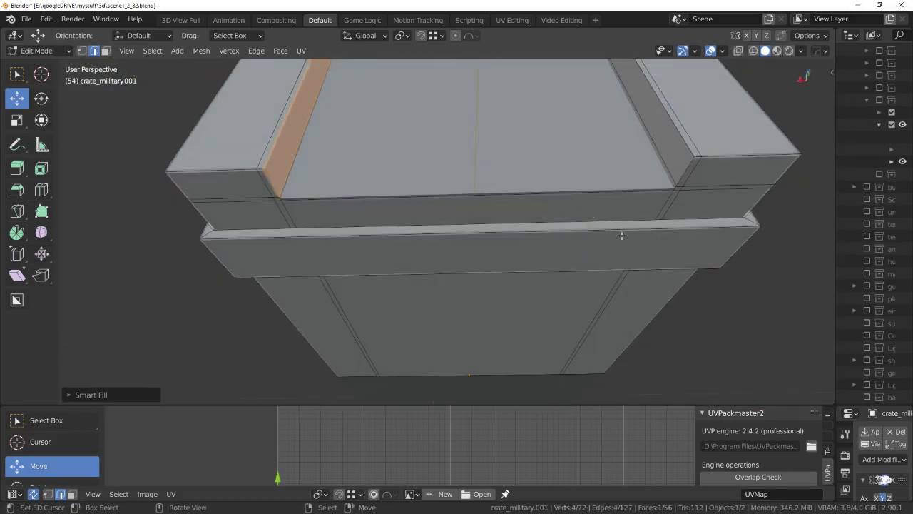
{"action": "mouse_move", "coordinate": [684, 170]}
{"action": "middle_mouse_down"}
{"action": "mouse_move", "coordinate": [613, 238]}
{"action": "mouse_move", "coordinate": [542, 379]}
{"action": "mouse_move", "coordinate": [605, 229]}
{"action": "middle_mouse_up"}
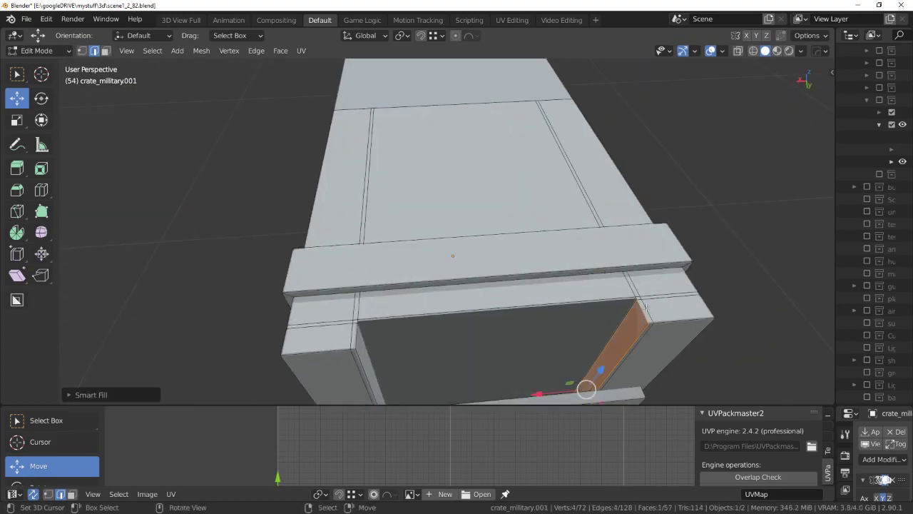
{"action": "mouse_move", "coordinate": [645, 306]}
{"action": "middle_mouse_down"}
{"action": "mouse_move", "coordinate": [566, 238]}
{"action": "mouse_move", "coordinate": [554, 295]}
{"action": "mouse_move", "coordinate": [557, 266]}
{"action": "mouse_move", "coordinate": [685, 235]}
{"action": "middle_mouse_up"}
{"action": "scroll", "coordinate": [568, 244], "scroll_direction": "up", "scroll_amount": 2}
{"action": "scroll", "coordinate": [577, 242], "scroll_direction": "up", "scroll_amount": 2}
Switch to edge selection, toggle X-ray and show the bevel effect in Edit Mode.
{"action": "key", "text": "ctrl+Tab"}
{"action": "left_click", "coordinate": [558, 324]}
{"action": "key", "text": "alt+z"}
{"action": "key", "text": "alt+z"}
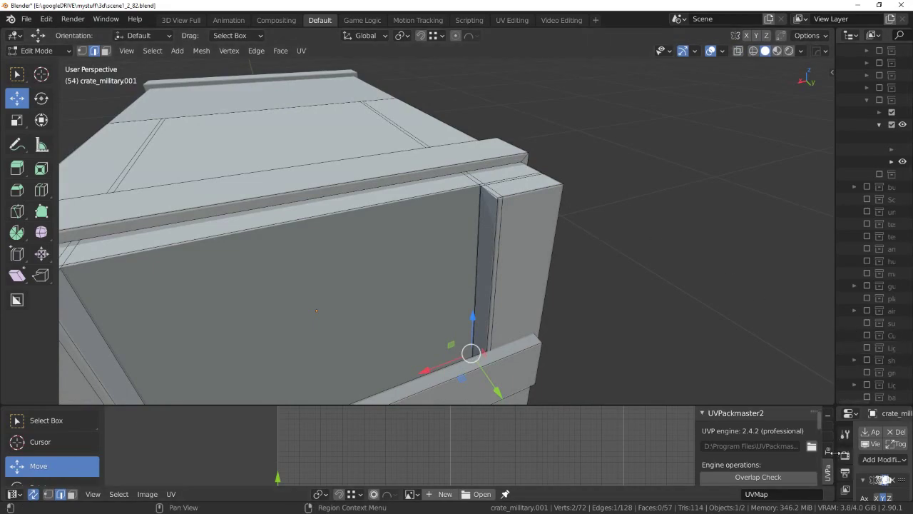
{"action": "left_click_drag", "start_coordinate": [835, 453], "coordinate": [711, 453]}
{"action": "scroll", "coordinate": [742, 462], "scroll_direction": "down", "scroll_amount": 2}
{"action": "scroll", "coordinate": [742, 463], "scroll_direction": "up", "scroll_amount": 2}
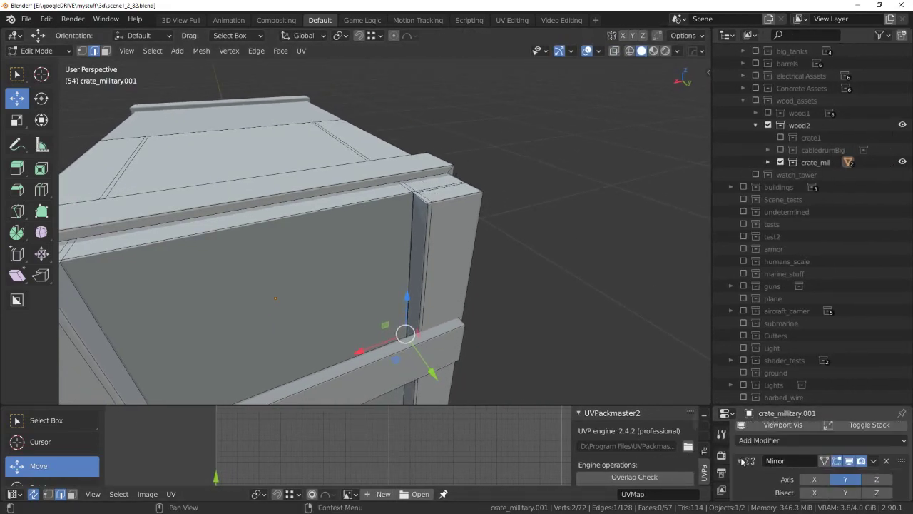
{"action": "scroll", "coordinate": [750, 464], "scroll_direction": "down", "scroll_amount": 2}
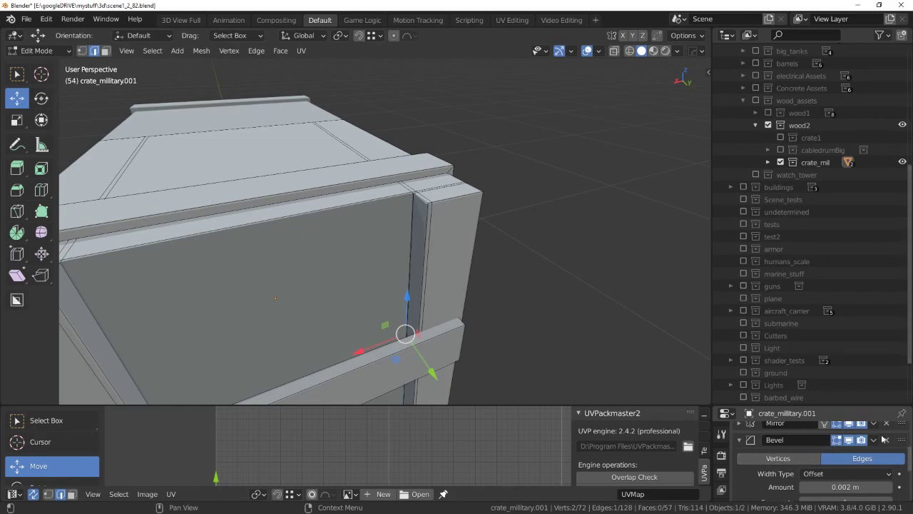
{"action": "left_click", "coordinate": [848, 440]}
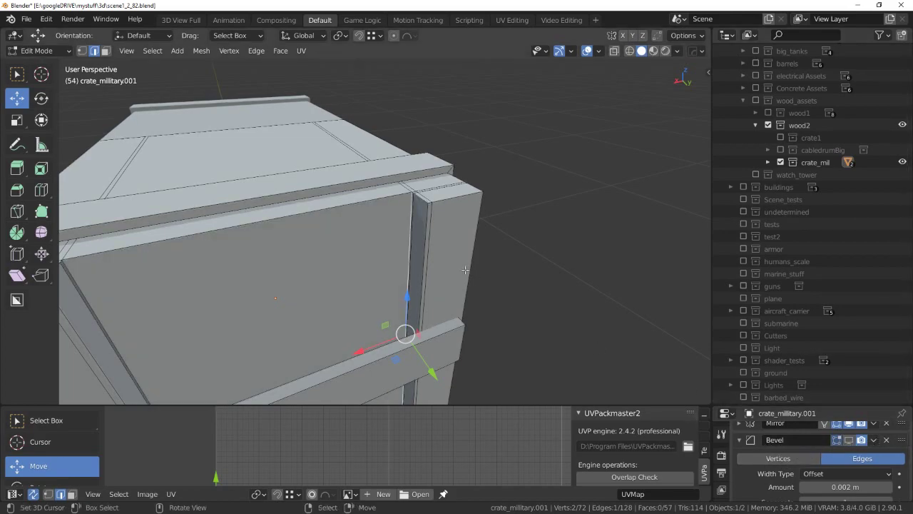
Inspect the crate's corner, underside and side panel for the remaining gap.
{"action": "scroll", "coordinate": [457, 271], "scroll_direction": "up", "scroll_amount": 3}
{"action": "middle_click_drag", "start_coordinate": [456, 271], "coordinate": [484, 261]}
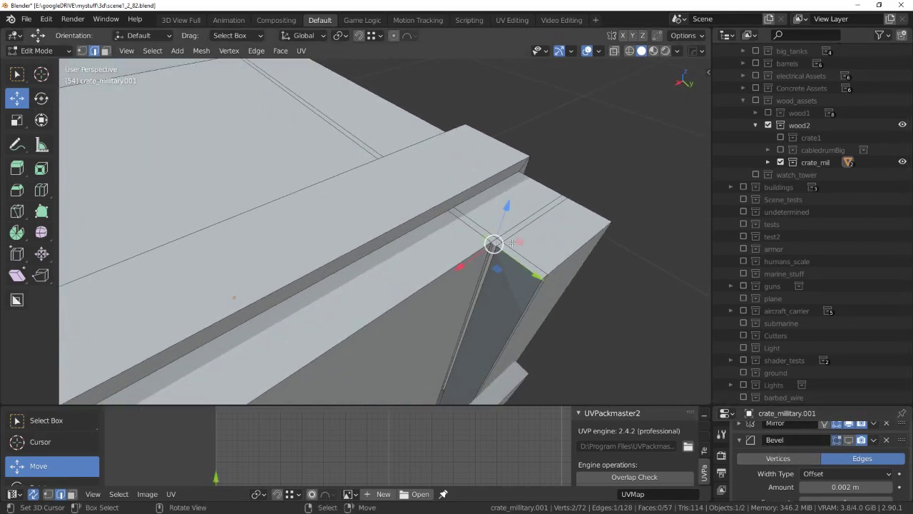
{"action": "scroll", "coordinate": [480, 256], "scroll_direction": "down", "scroll_amount": 3}
{"action": "mouse_move", "coordinate": [196, 204]}
{"action": "middle_mouse_down"}
{"action": "mouse_move", "coordinate": [281, 236]}
{"action": "mouse_move", "coordinate": [330, 369]}
{"action": "mouse_move", "coordinate": [423, 187]}
{"action": "mouse_move", "coordinate": [399, 286]}
{"action": "middle_mouse_up"}
{"action": "scroll", "coordinate": [281, 237], "scroll_direction": "up", "scroll_amount": 3}
{"action": "scroll", "coordinate": [330, 369], "scroll_direction": "up", "scroll_amount": 2}
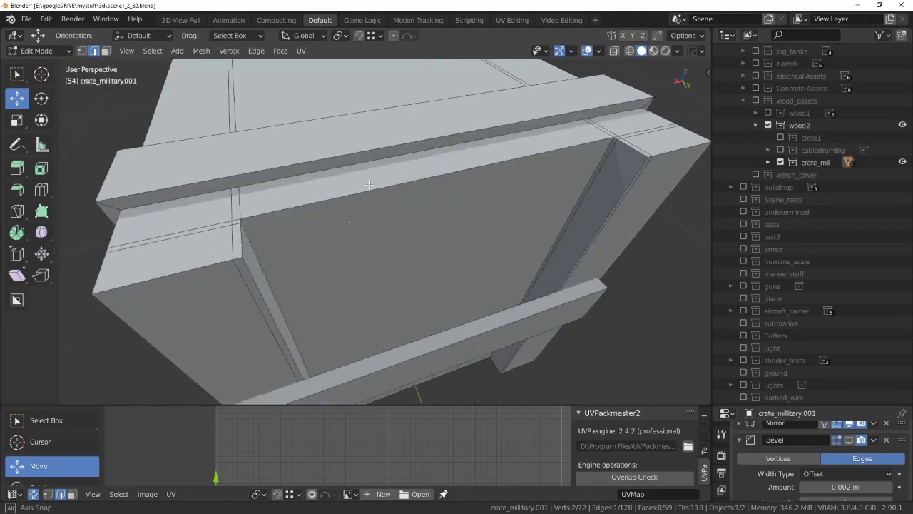
{"action": "scroll", "coordinate": [387, 373], "scroll_direction": "down", "scroll_amount": 3}
{"action": "scroll", "coordinate": [422, 224], "scroll_direction": "up", "scroll_amount": 3}
{"action": "mouse_move", "coordinate": [387, 373]}
{"action": "middle_mouse_down"}
{"action": "mouse_move", "coordinate": [422, 224]}
{"action": "mouse_move", "coordinate": [434, 230]}
{"action": "mouse_move", "coordinate": [331, 226]}
{"action": "middle_mouse_up"}
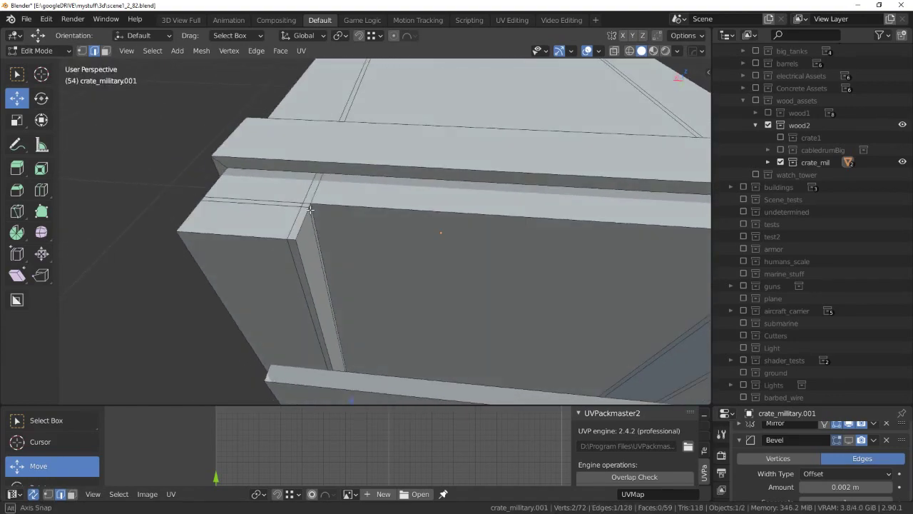
{"action": "key", "text": "ctrl+Tab"}
Select the whole front crossbar plank with L in X-ray view.
{"action": "left_click", "coordinate": [339, 293]}
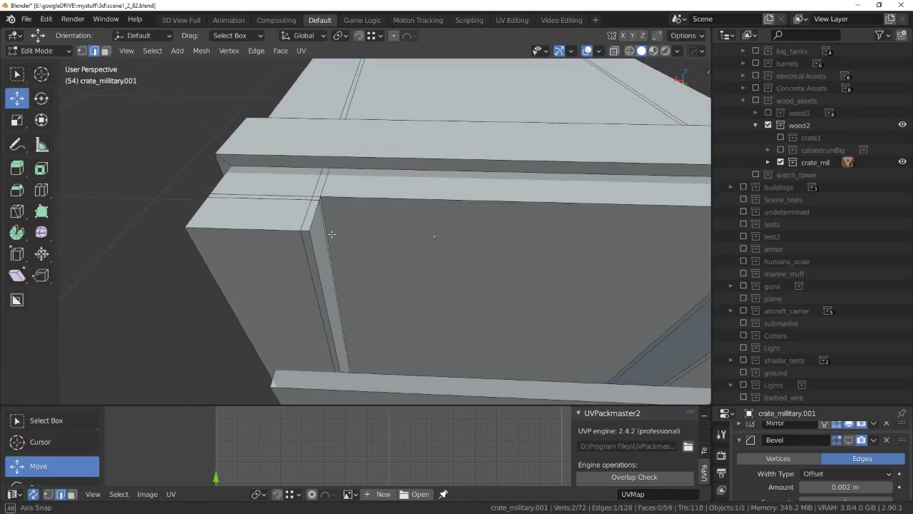
{"action": "mouse_move", "coordinate": [340, 293]}
{"action": "middle_mouse_down"}
{"action": "mouse_move", "coordinate": [336, 241]}
{"action": "mouse_move", "coordinate": [304, 235]}
{"action": "mouse_move", "coordinate": [433, 247]}
{"action": "mouse_move", "coordinate": [418, 202]}
{"action": "mouse_move", "coordinate": [432, 163]}
{"action": "mouse_move", "coordinate": [515, 228]}
{"action": "middle_mouse_up"}
{"action": "key", "text": "alt+z"}
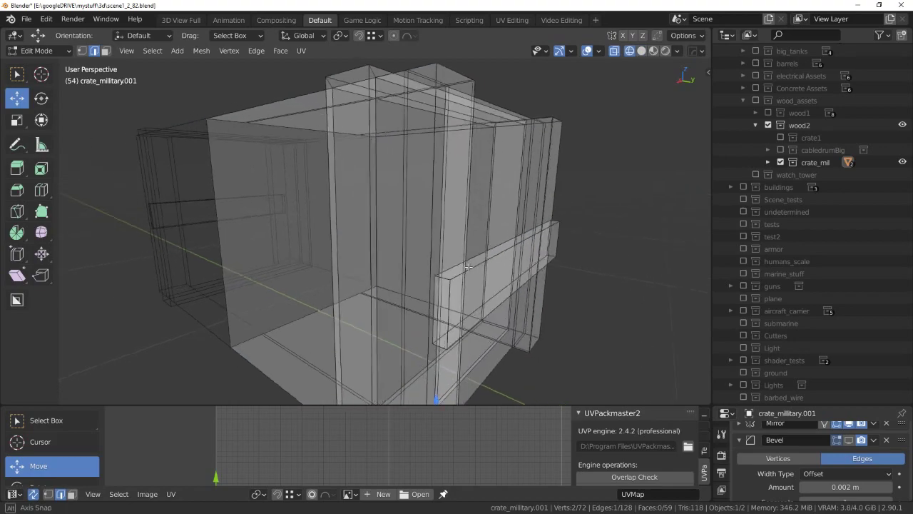
{"action": "key", "text": "l"}
{"action": "middle_click_drag", "start_coordinate": [468, 269], "coordinate": [516, 297]}
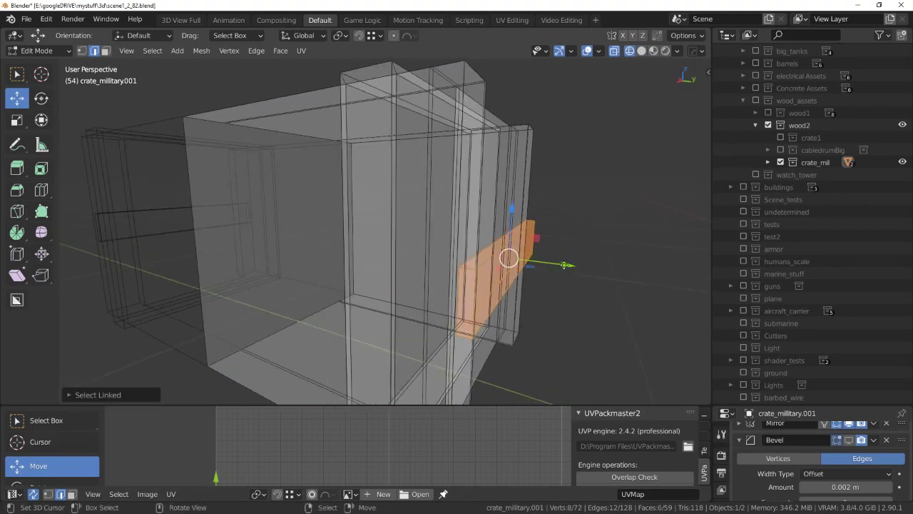
{"action": "key", "text": "alt+z"}
Slide the crossbar plank about 0.017 m along the Y axis.
{"action": "key", "text": "Tab"}
{"action": "left_click", "coordinate": [509, 369]}
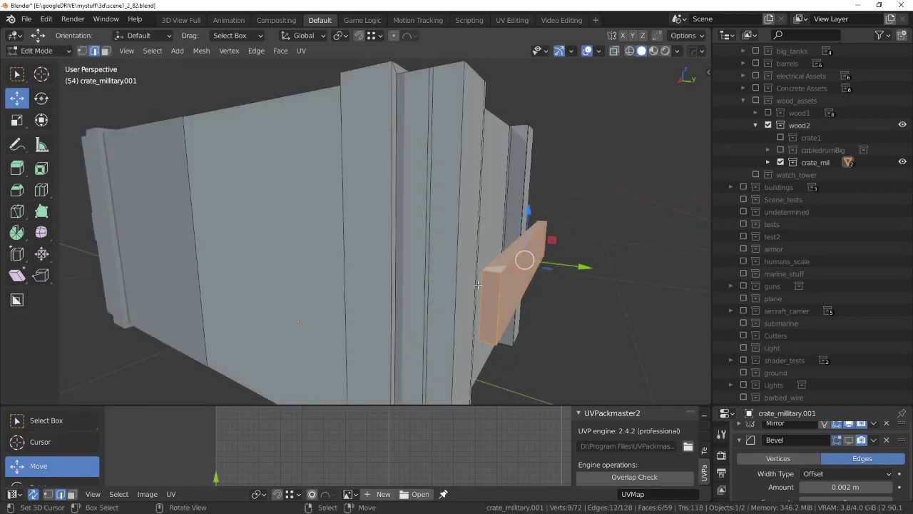
{"action": "middle_click_drag", "start_coordinate": [497, 283], "coordinate": [514, 279]}
{"action": "left_click_drag", "start_coordinate": [560, 258], "coordinate": [540, 171]}
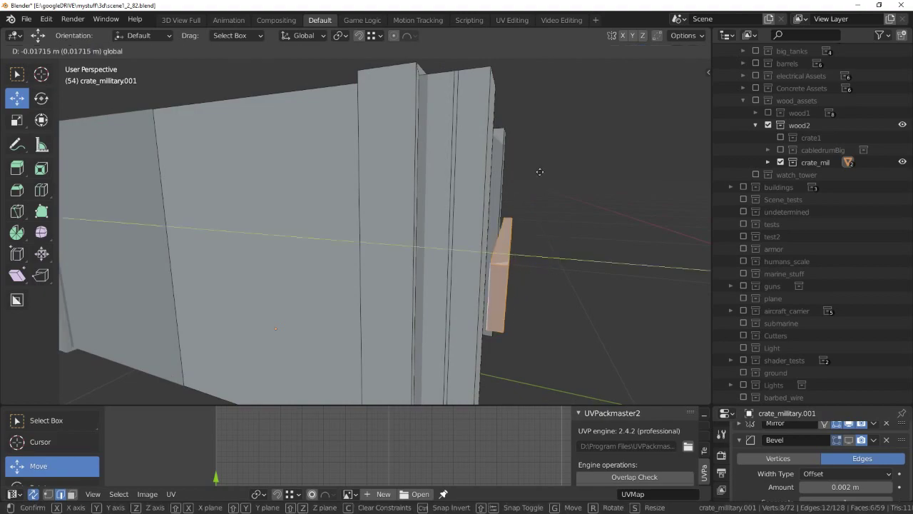
{"action": "left_click_drag", "start_coordinate": [489, 66], "coordinate": [490, 68]}
{"action": "middle_click_drag", "start_coordinate": [490, 68], "coordinate": [375, 197]}
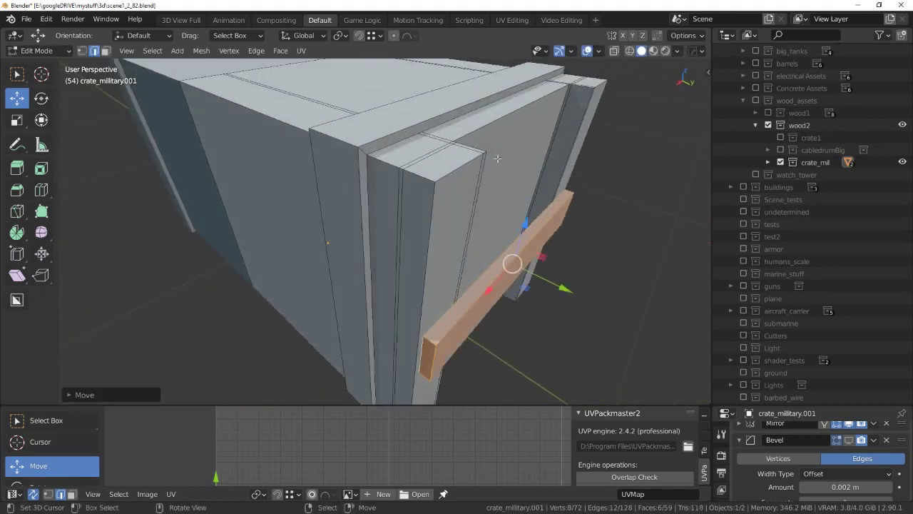
{"action": "middle_click_drag", "start_coordinate": [330, 205], "coordinate": [336, 190]}
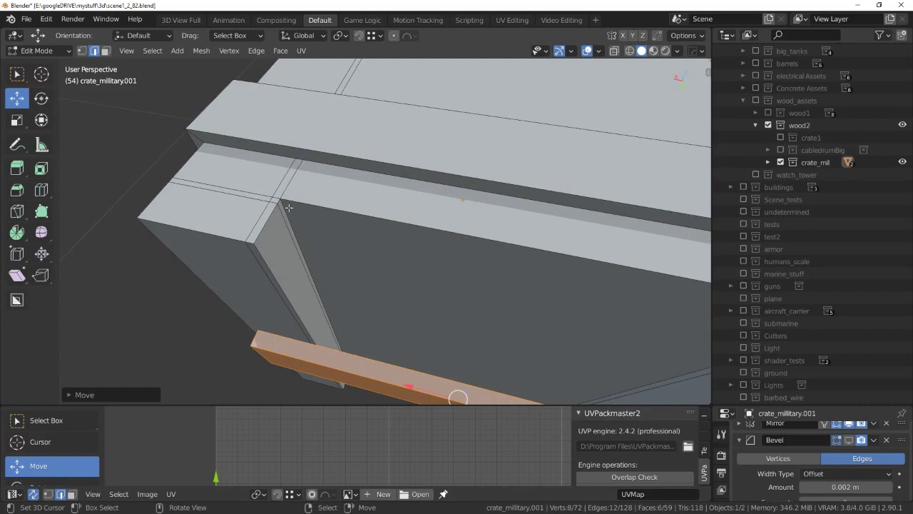
{"action": "middle_click_drag", "start_coordinate": [406, 193], "coordinate": [392, 185]}
Add a new edge loop around the crate body with Ctrl+R.
{"action": "key", "text": "alt+a"}
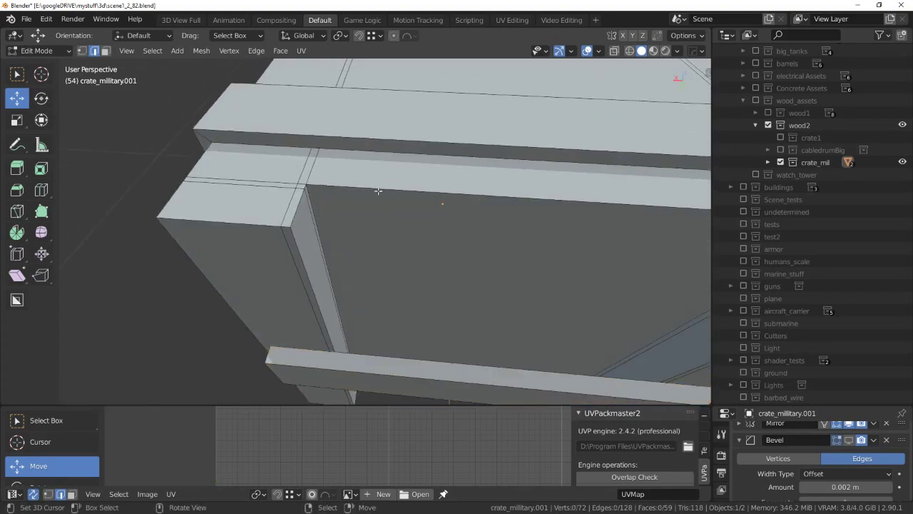
{"action": "key", "text": "ctrl+r"}
{"action": "left_click", "coordinate": [391, 185]}
{"action": "key", "text": "KP_Decimal"}
Spread the new edge loop outward along X in two small scale passes.
{"action": "key", "text": "alt+z"}
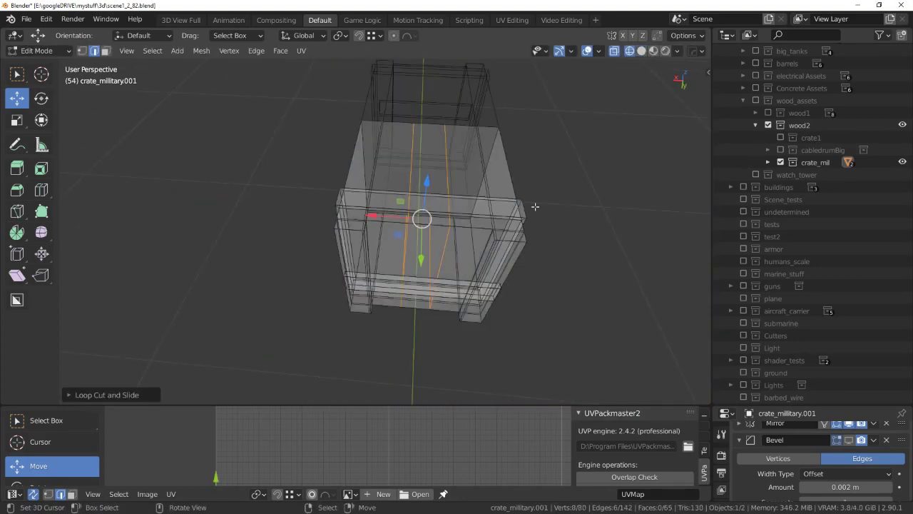
{"action": "key", "text": "s"}
{"action": "key", "text": "x"}
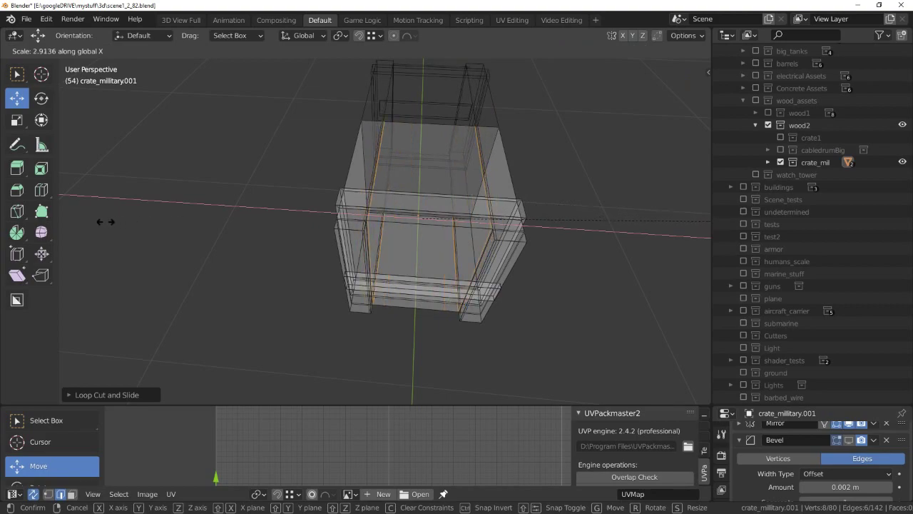
{"action": "left_click", "coordinate": [106, 221]}
{"action": "key", "text": "alt+z"}
{"action": "scroll", "coordinate": [478, 220], "scroll_direction": "up", "scroll_amount": 5}
{"action": "scroll", "coordinate": [479, 221], "scroll_direction": "up", "scroll_amount": 2}
{"action": "scroll", "coordinate": [478, 221], "scroll_direction": "up", "scroll_amount": 2}
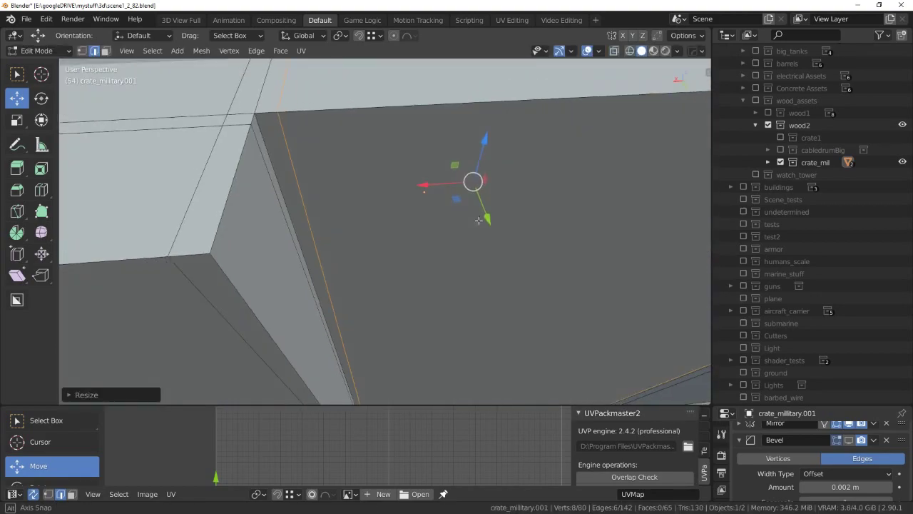
{"action": "middle_click_drag", "start_coordinate": [479, 221], "coordinate": [492, 215]}
{"action": "key", "text": "s"}
{"action": "key", "text": "x"}
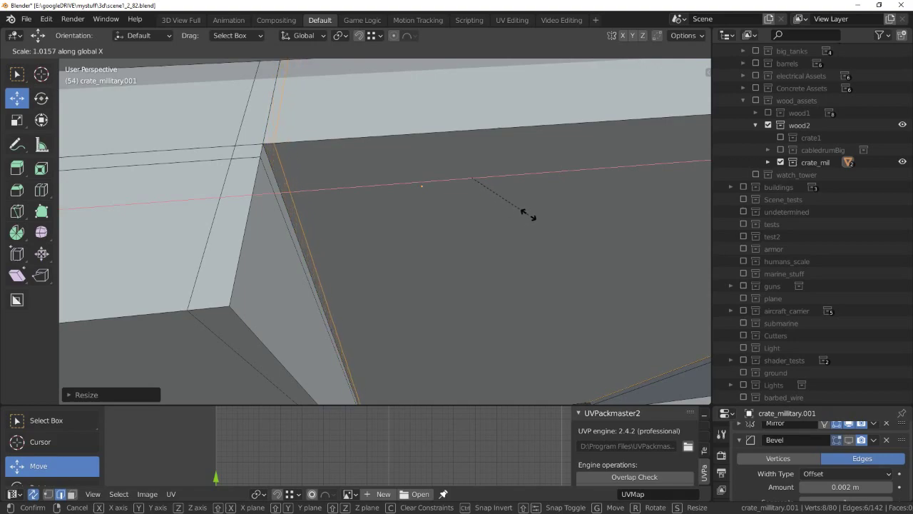
{"action": "left_click", "coordinate": [534, 215]}
Add a second edge loop to the selection and move both along Y.
{"action": "scroll", "coordinate": [471, 207], "scroll_direction": "down", "scroll_amount": 2}
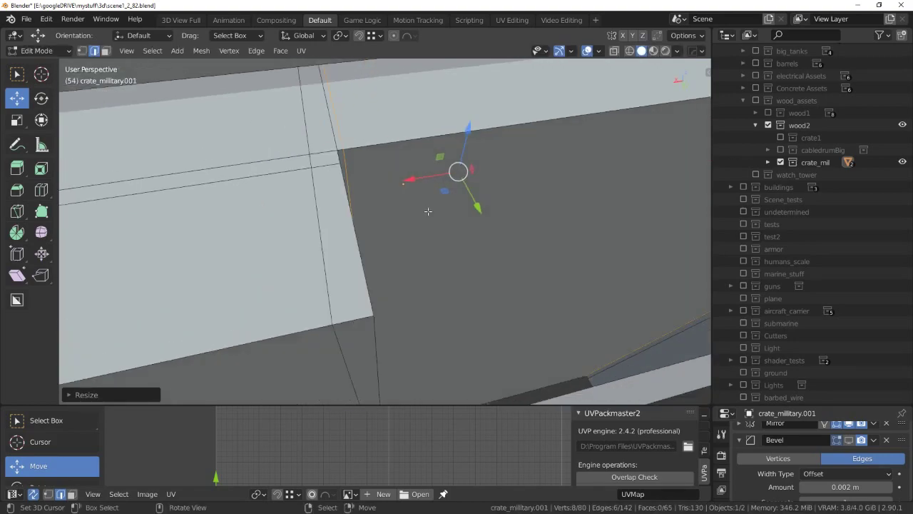
{"action": "scroll", "coordinate": [470, 207], "scroll_direction": "down", "scroll_amount": 3}
{"action": "scroll", "coordinate": [479, 206], "scroll_direction": "down", "scroll_amount": 3}
{"action": "middle_click_drag", "start_coordinate": [480, 206], "coordinate": [349, 169]}
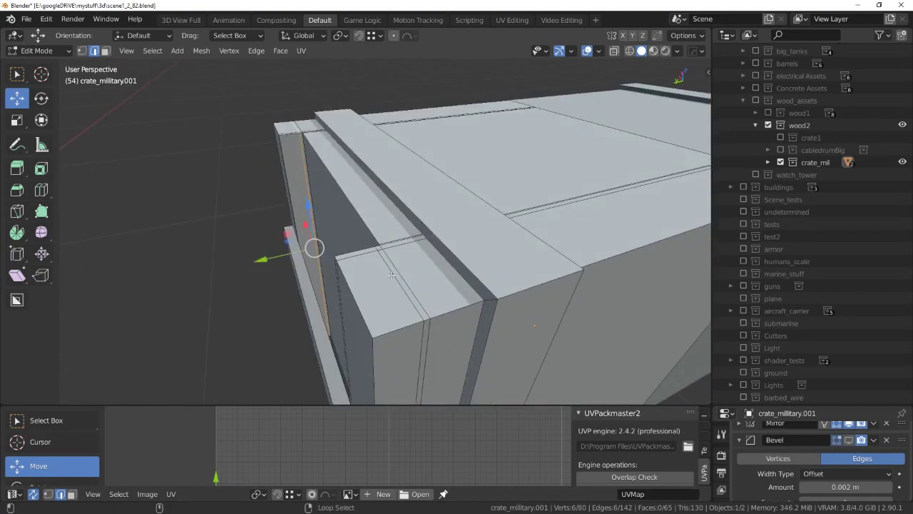
{"action": "mouse_move", "coordinate": [391, 275]}
{"action": "middle_mouse_down"}
{"action": "mouse_move", "coordinate": [378, 246]}
{"action": "mouse_move", "coordinate": [418, 286]}
{"action": "middle_mouse_up"}
{"action": "left_click", "coordinate": [418, 286], "text": "alt"}
{"action": "key", "text": "alt+z"}
{"action": "key", "text": "alt+z"}
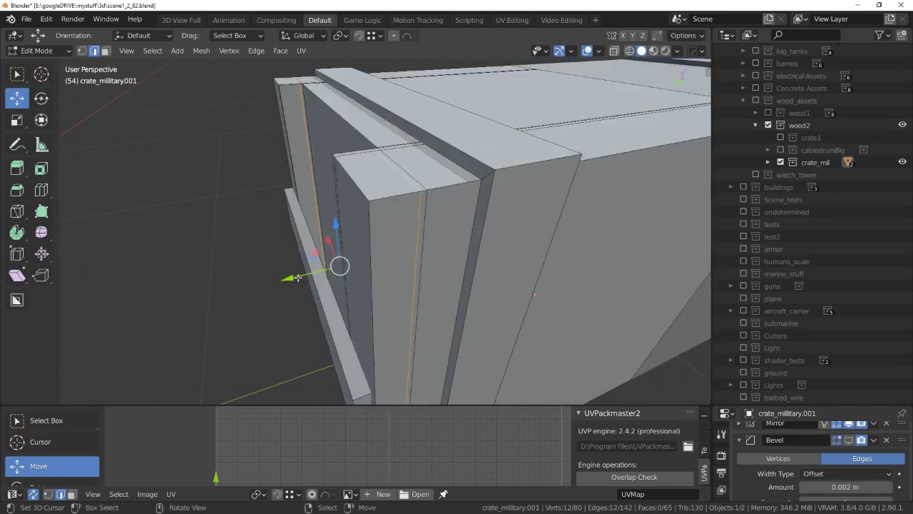
{"action": "key", "text": "alt+z"}
{"action": "key", "text": "alt+z"}
{"action": "left_click_drag", "start_coordinate": [298, 277], "coordinate": [297, 276]}
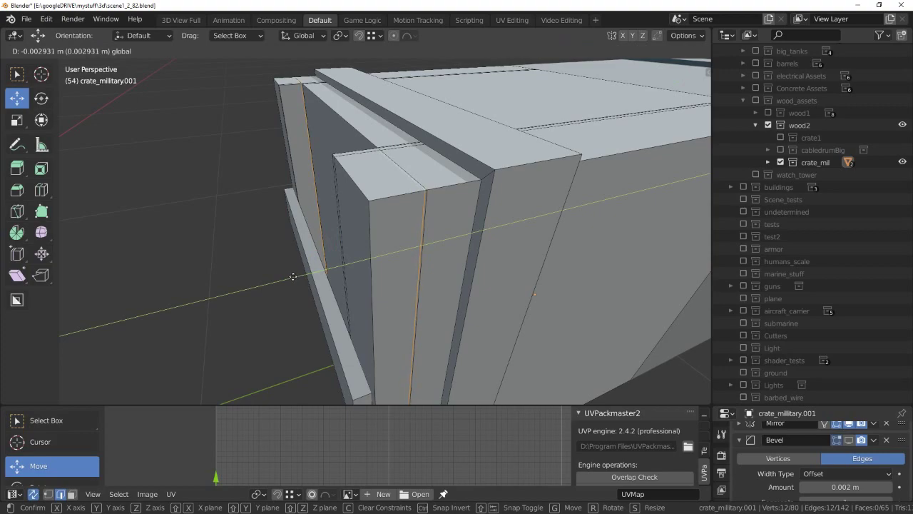
{"action": "left_click", "coordinate": [291, 276]}
Nudge the selected loops a few millimetres to line up the front frame seams.
{"action": "mouse_move", "coordinate": [292, 276]}
{"action": "middle_mouse_down"}
{"action": "mouse_move", "coordinate": [451, 228]}
{"action": "mouse_move", "coordinate": [479, 292]}
{"action": "middle_mouse_up"}
{"action": "key", "text": "g"}
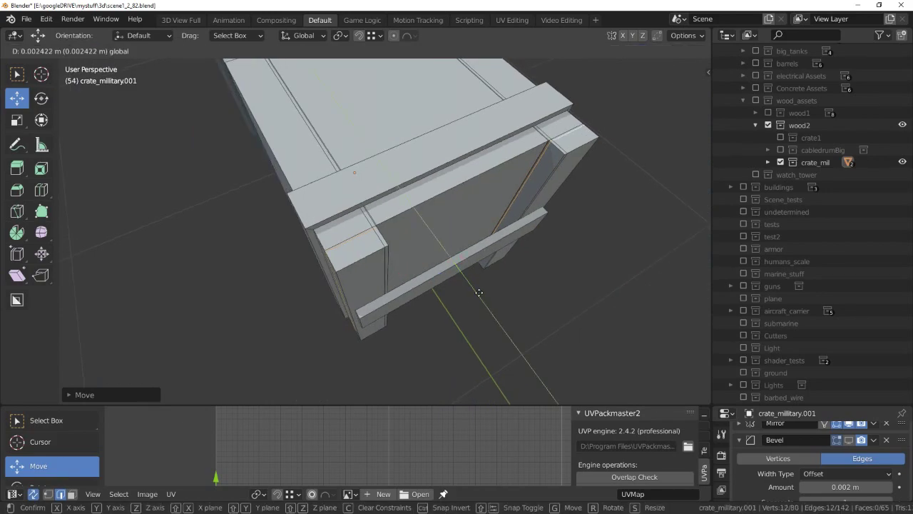
{"action": "left_click", "coordinate": [478, 292]}
{"action": "mouse_move", "coordinate": [478, 292]}
{"action": "middle_mouse_down"}
{"action": "mouse_move", "coordinate": [471, 214]}
{"action": "mouse_move", "coordinate": [372, 233]}
{"action": "middle_mouse_up"}
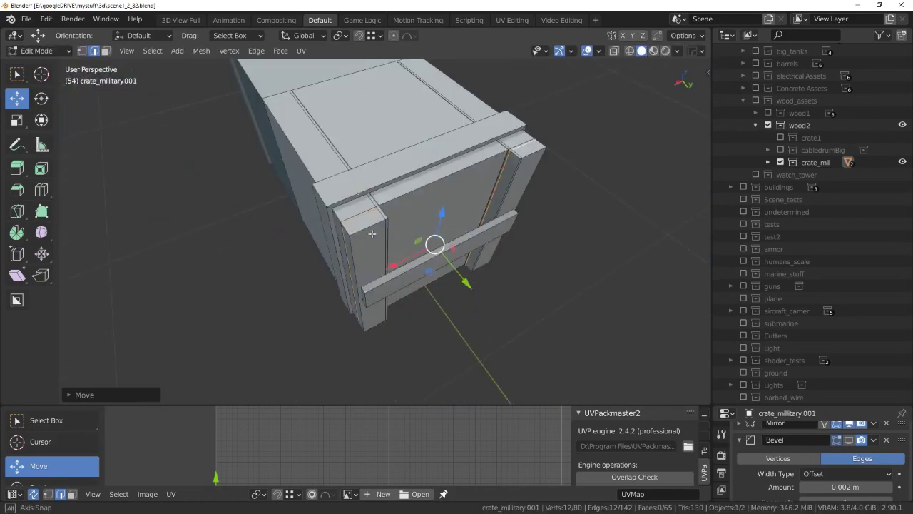
{"action": "scroll", "coordinate": [371, 234], "scroll_direction": "up", "scroll_amount": 1}
Remove the Bevel modifier from the crate and deselect all edges.
{"action": "left_click", "coordinate": [887, 439]}
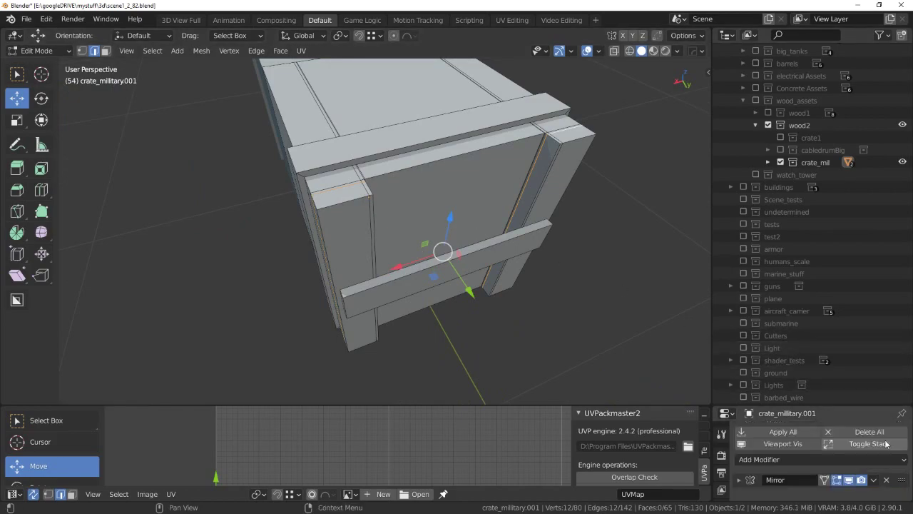
{"action": "middle_click_drag", "start_coordinate": [436, 249], "coordinate": [428, 235]}
{"action": "scroll", "coordinate": [428, 235], "scroll_direction": "up", "scroll_amount": 4}
{"action": "key", "text": "alt+a"}
{"action": "mouse_move", "coordinate": [323, 176]}
{"action": "middle_mouse_down"}
{"action": "mouse_move", "coordinate": [416, 163]}
{"action": "mouse_move", "coordinate": [416, 245]}
{"action": "mouse_move", "coordinate": [414, 206]}
{"action": "mouse_move", "coordinate": [273, 216]}
{"action": "mouse_move", "coordinate": [314, 265]}
{"action": "mouse_move", "coordinate": [401, 263]}
{"action": "middle_mouse_up"}
Select an edge loop and shift it slightly along Y in top view.
{"action": "key", "text": "a"}
{"action": "left_click", "coordinate": [315, 265], "text": "alt"}
{"action": "middle_click_drag", "start_coordinate": [395, 334], "coordinate": [484, 283]}
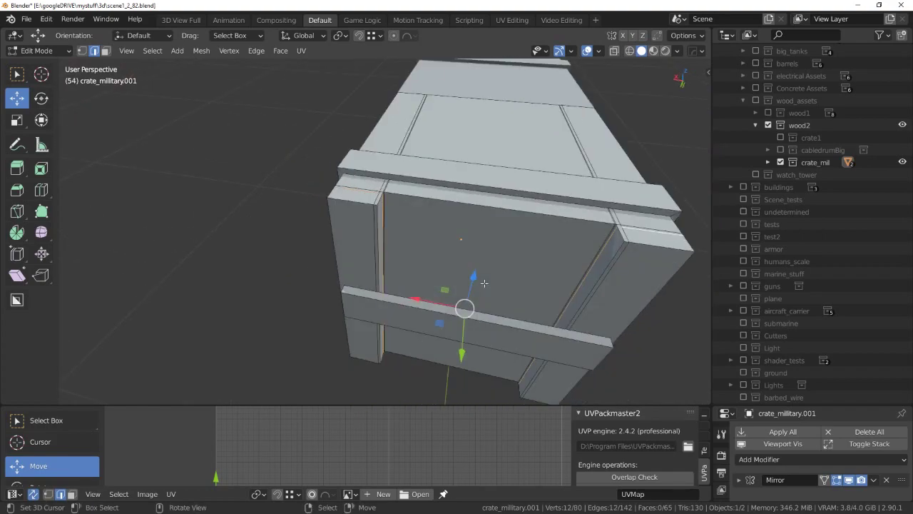
{"action": "key", "text": "KP_7"}
{"action": "key", "text": "KP_Decimal"}
{"action": "scroll", "coordinate": [362, 198], "scroll_direction": "up", "scroll_amount": 3}
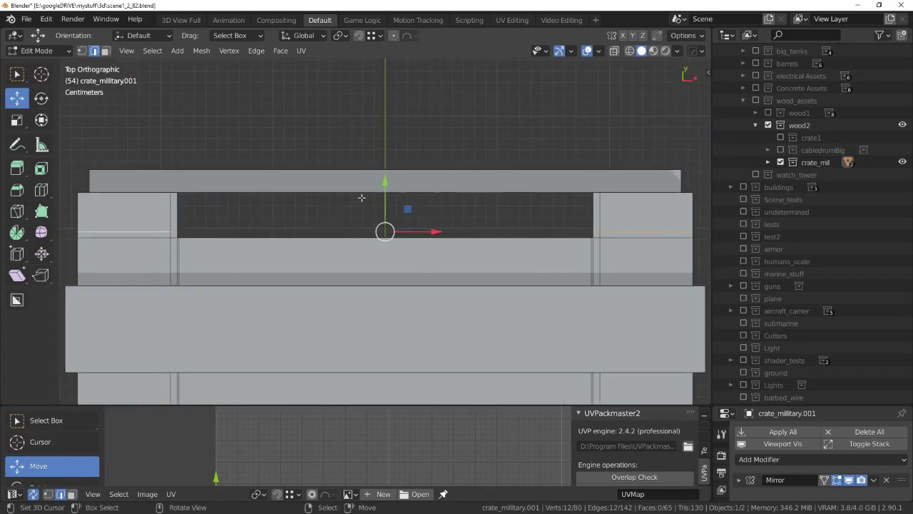
{"action": "left_click_drag", "start_coordinate": [386, 183], "coordinate": [385, 184]}
{"action": "mouse_move", "coordinate": [385, 184]}
{"action": "middle_mouse_down"}
{"action": "mouse_move", "coordinate": [408, 215]}
{"action": "mouse_move", "coordinate": [384, 224]}
{"action": "mouse_move", "coordinate": [645, 287]}
{"action": "middle_mouse_up"}
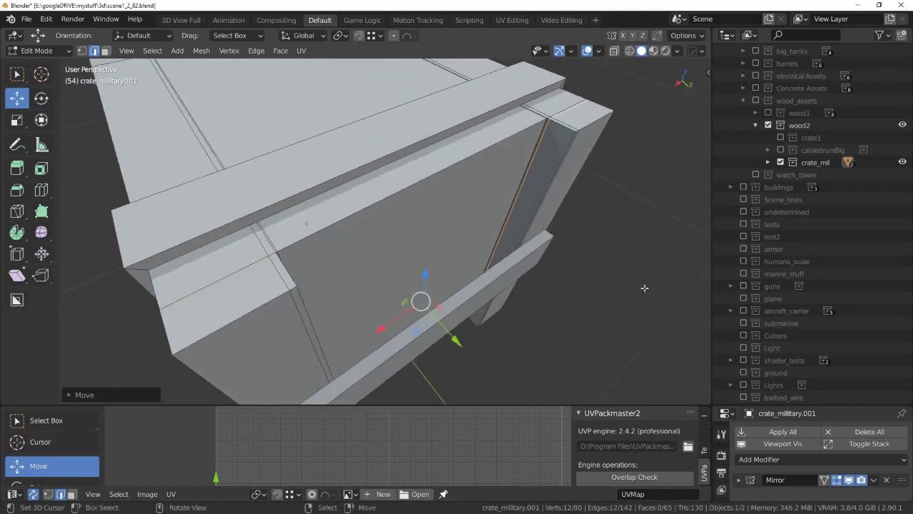
{"action": "mouse_move", "coordinate": [429, 284]}
{"action": "middle_mouse_down"}
{"action": "mouse_move", "coordinate": [452, 300]}
{"action": "mouse_move", "coordinate": [428, 271]}
{"action": "middle_mouse_up"}
Run Merge by Distance on the linked crate body, then open the Add Modifier list.
{"action": "key", "text": "a"}
{"action": "key", "text": "q"}
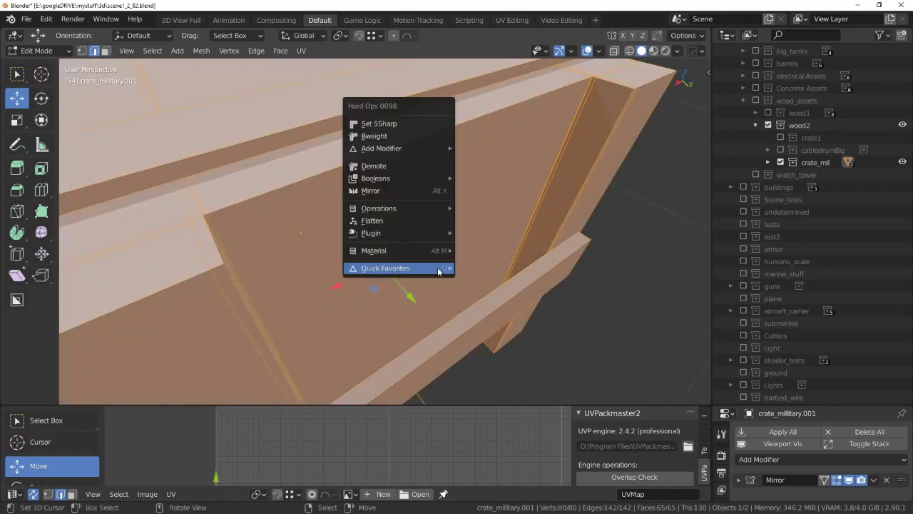
{"action": "key", "text": "alt+a"}
{"action": "key", "text": "l"}
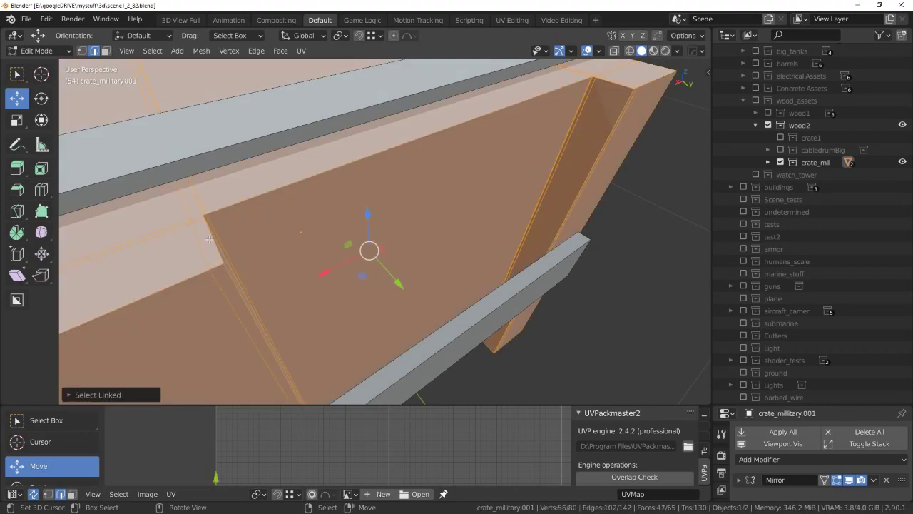
{"action": "key", "text": "q"}
{"action": "left_click", "coordinate": [329, 253]}
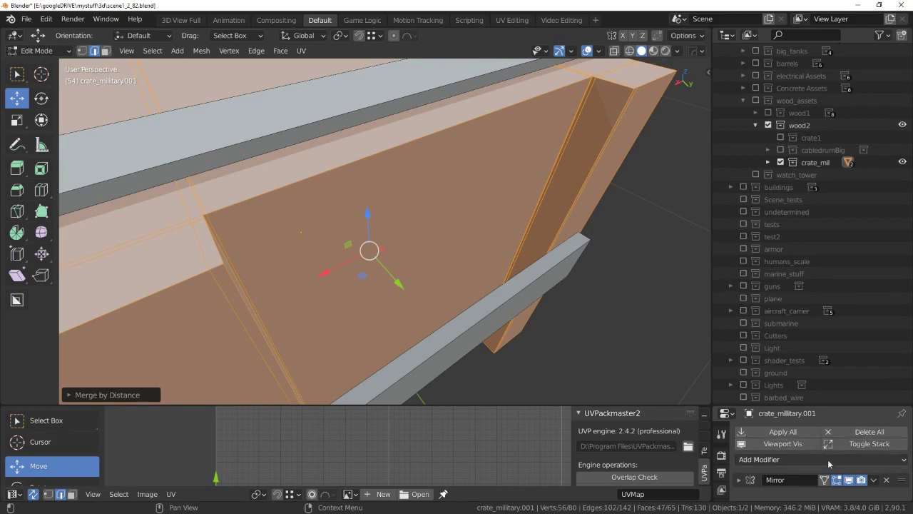
{"action": "left_click", "coordinate": [855, 461]}
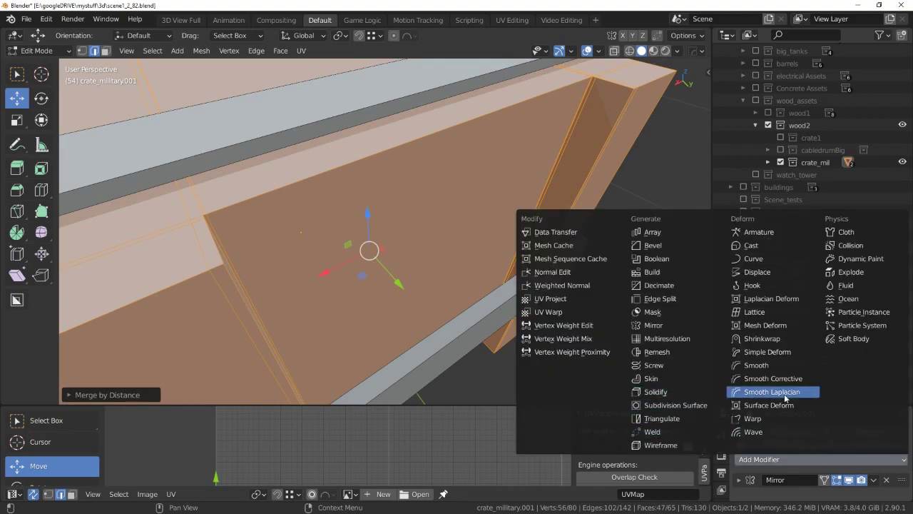
Add a Bevel modifier with 0.02 m amount and 1 segment, then inspect it in Object Mode.
{"action": "left_click", "coordinate": [703, 246]}
{"action": "key", "text": "ctrl+Tab"}
{"action": "left_click", "coordinate": [447, 210]}
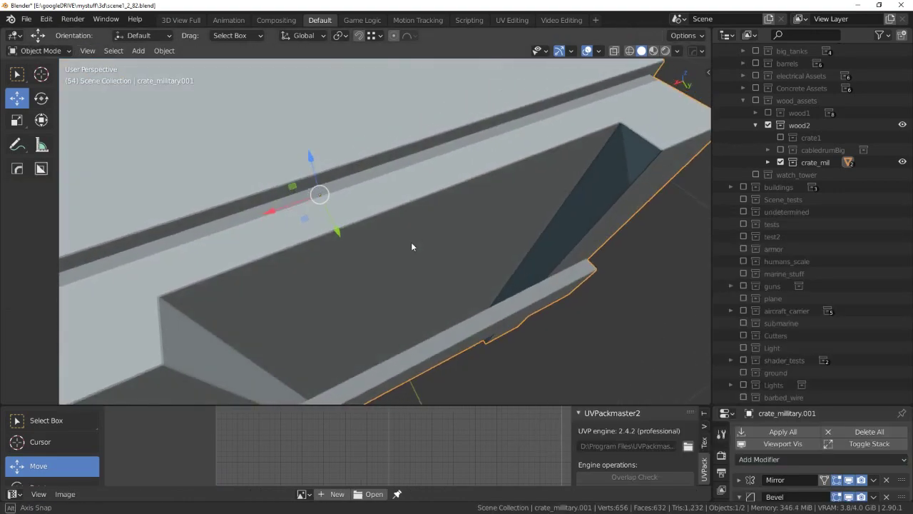
{"action": "key", "text": "alt+a"}
{"action": "middle_click_drag", "start_coordinate": [418, 237], "coordinate": [414, 229]}
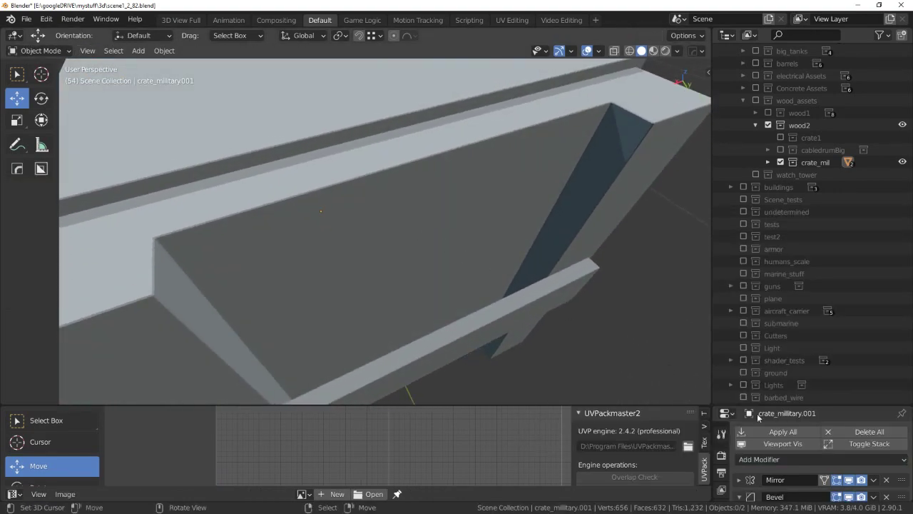
{"action": "scroll", "coordinate": [806, 471], "scroll_direction": "down", "scroll_amount": 2}
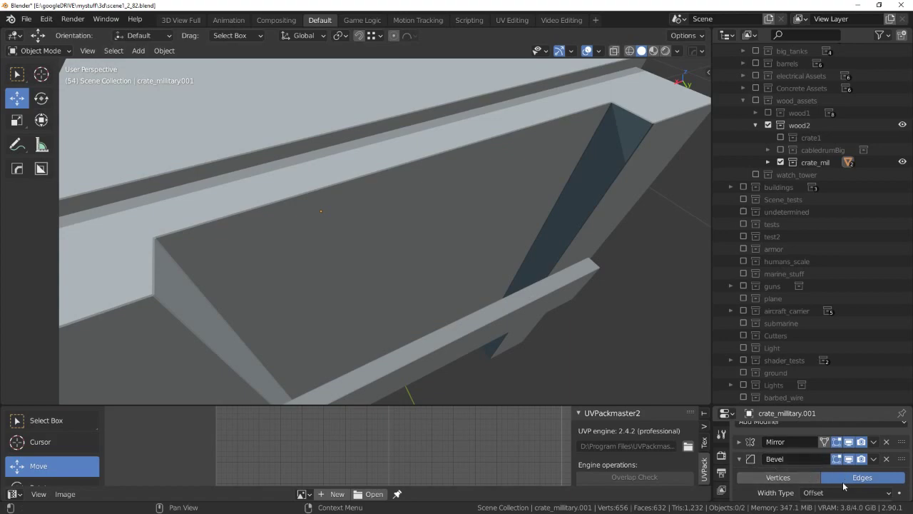
{"action": "scroll", "coordinate": [844, 486], "scroll_direction": "down", "scroll_amount": 2}
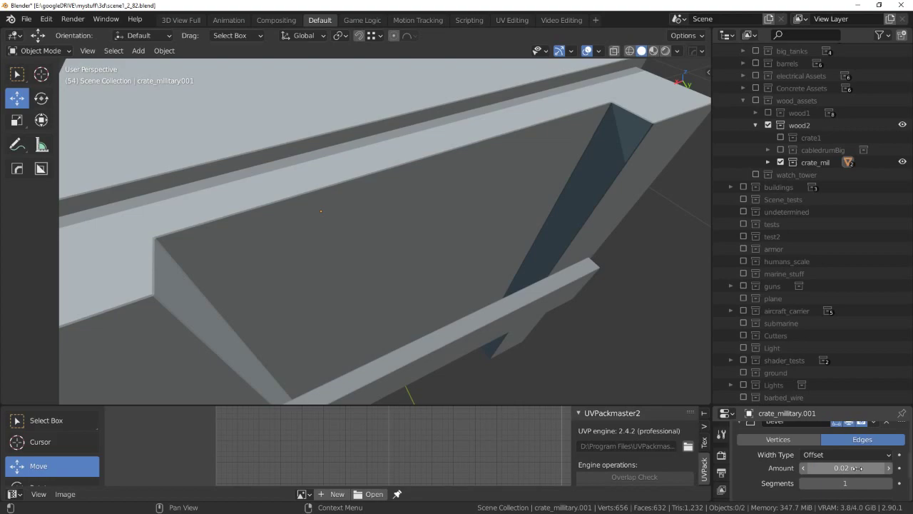
{"action": "scroll", "coordinate": [398, 307], "scroll_direction": "down", "scroll_amount": 3}
{"action": "mouse_move", "coordinate": [398, 307]}
{"action": "middle_mouse_down"}
{"action": "mouse_move", "coordinate": [470, 301]}
{"action": "mouse_move", "coordinate": [471, 289]}
{"action": "mouse_move", "coordinate": [456, 282]}
{"action": "middle_mouse_up"}
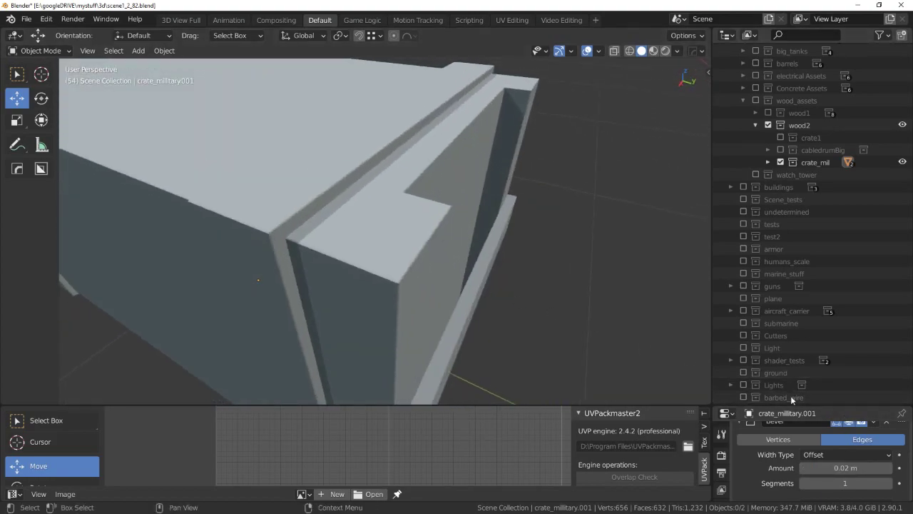
{"action": "scroll", "coordinate": [372, 262], "scroll_direction": "down", "scroll_amount": 2}
In Edit Mode, apply Quick Favorites smoothing and check the side panel's View and Tool tabs.
{"action": "key", "text": "Tab"}
{"action": "left_click", "coordinate": [374, 190]}
{"action": "key", "text": "q"}
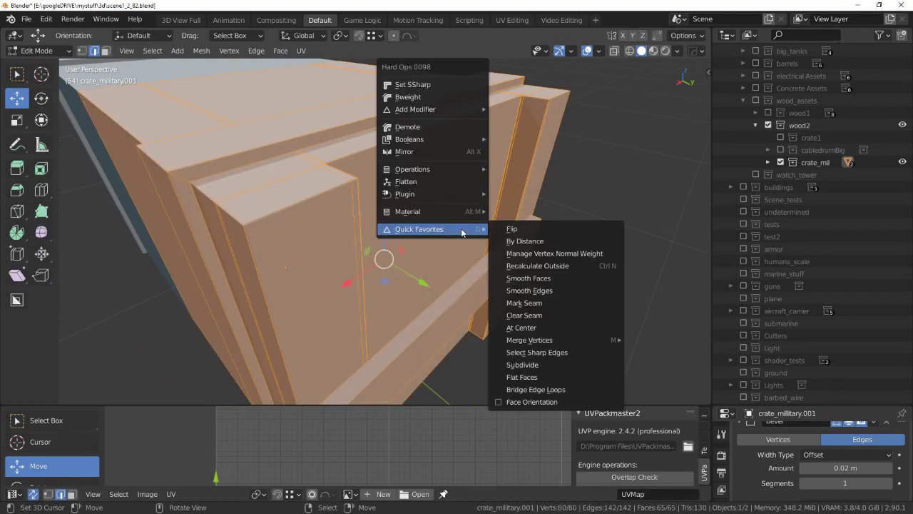
{"action": "left_click", "coordinate": [582, 291]}
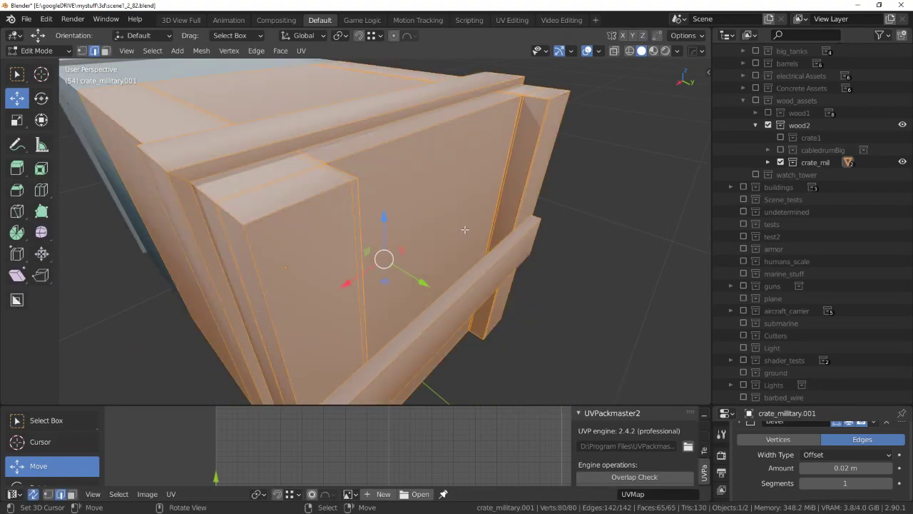
{"action": "key", "text": "n"}
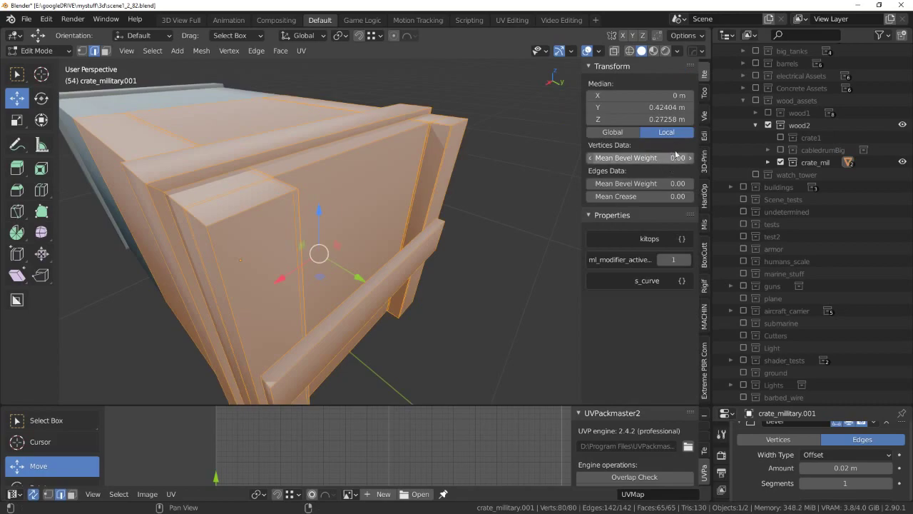
{"action": "left_click", "coordinate": [704, 114]}
{"action": "left_click", "coordinate": [705, 92]}
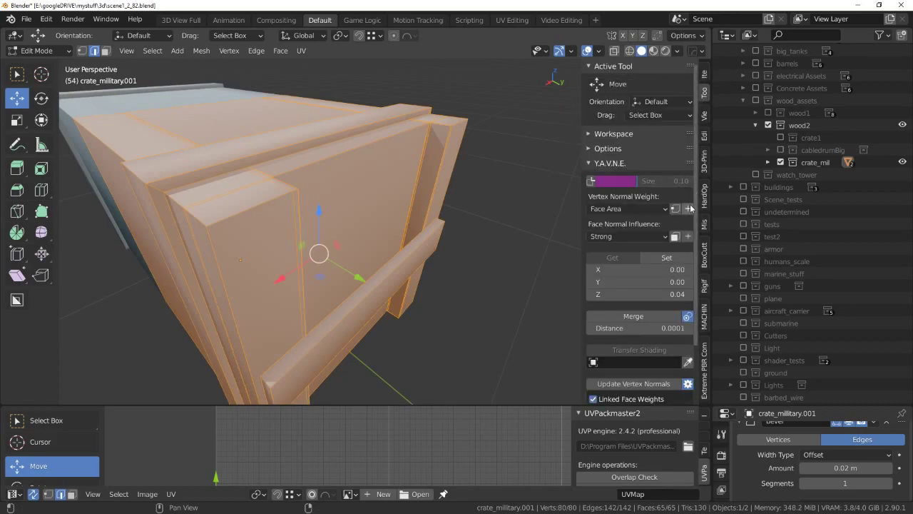
{"action": "mouse_move", "coordinate": [502, 208]}
{"action": "middle_mouse_down"}
{"action": "mouse_move", "coordinate": [390, 177]}
{"action": "mouse_move", "coordinate": [336, 220]}
{"action": "mouse_move", "coordinate": [411, 214]}
{"action": "mouse_move", "coordinate": [413, 222]}
{"action": "middle_mouse_up"}
{"action": "key", "text": "n"}
Re-enter Edit Mode with everything selected and run Shade Flat via F3 search 'fla'.
{"action": "key", "text": "Tab"}
{"action": "left_click", "coordinate": [423, 157]}
{"action": "middle_click_drag", "start_coordinate": [426, 176], "coordinate": [388, 176]}
{"action": "scroll", "coordinate": [386, 178], "scroll_direction": "up", "scroll_amount": 2}
{"action": "scroll", "coordinate": [386, 182], "scroll_direction": "down", "scroll_amount": 5}
{"action": "key", "text": "Tab"}
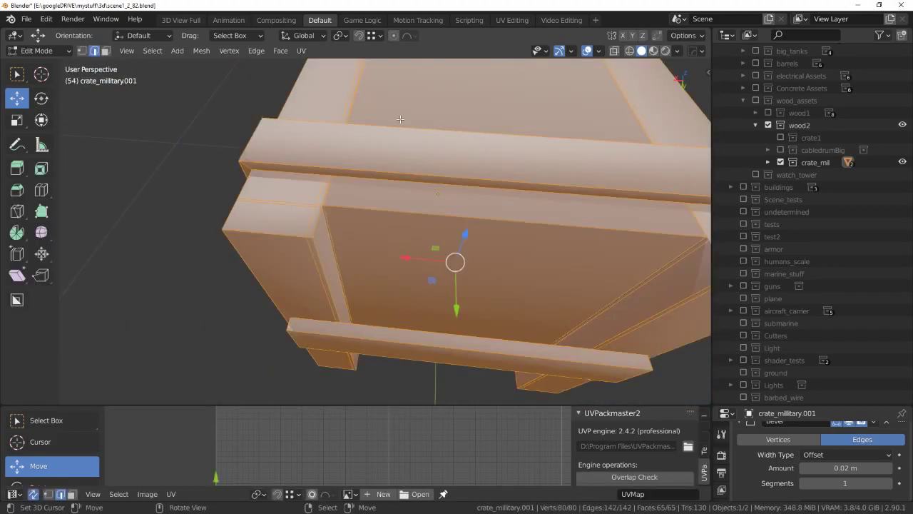
{"action": "key", "text": "q"}
{"action": "key", "text": "Escape"}
{"action": "key", "text": "F3"}
{"action": "type", "text": "f"}
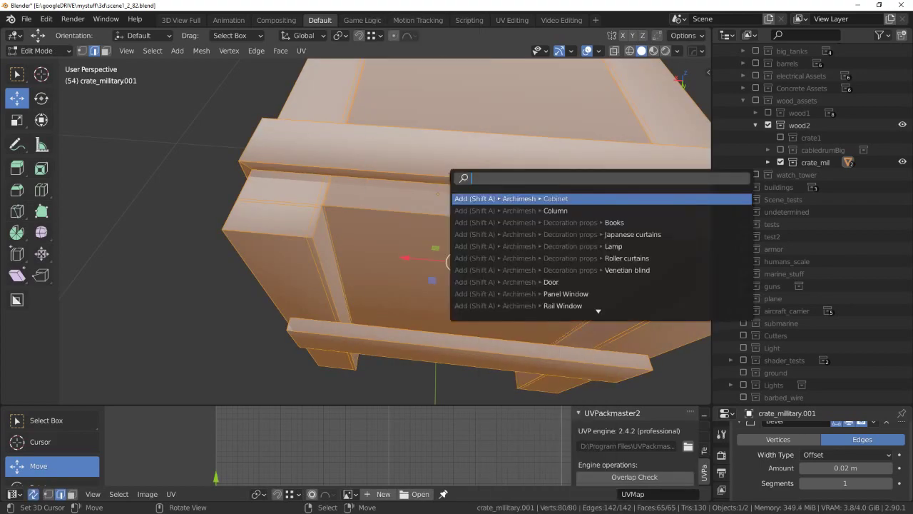
{"action": "type", "text": "lat"}
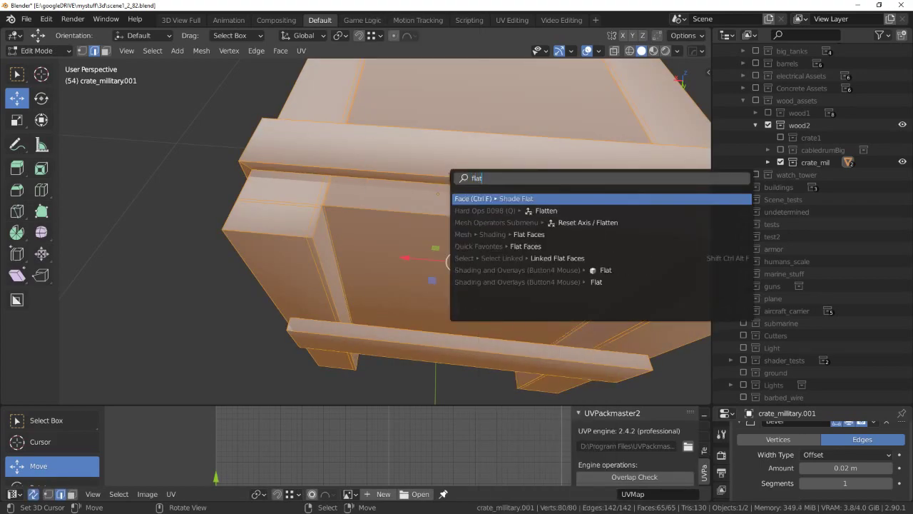
{"action": "key", "text": "Return"}
{"action": "middle_click_drag", "start_coordinate": [522, 180], "coordinate": [428, 228]}
Switch to edge select and pick the edge loops running across the crate frame.
{"action": "key", "text": "alt+a"}
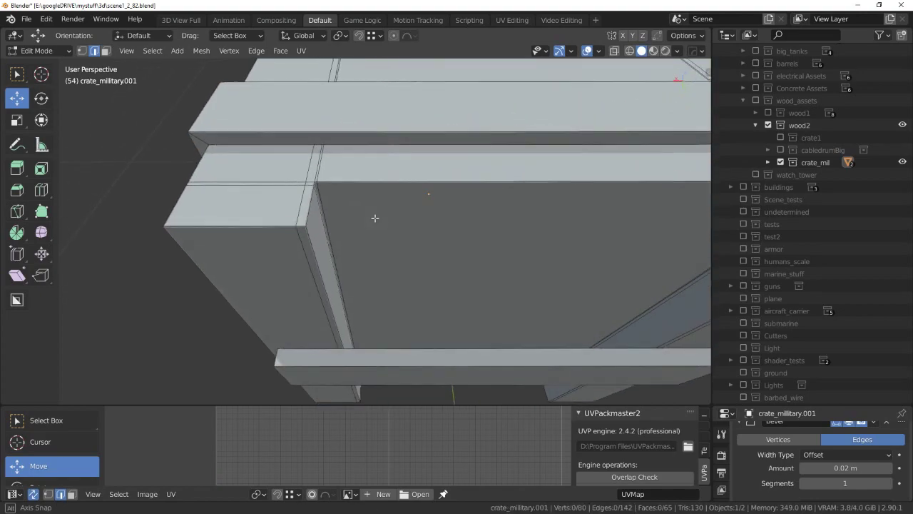
{"action": "scroll", "coordinate": [376, 236], "scroll_direction": "up", "scroll_amount": 3}
{"action": "scroll", "coordinate": [376, 236], "scroll_direction": "up", "scroll_amount": 2}
{"action": "key", "text": "z"}
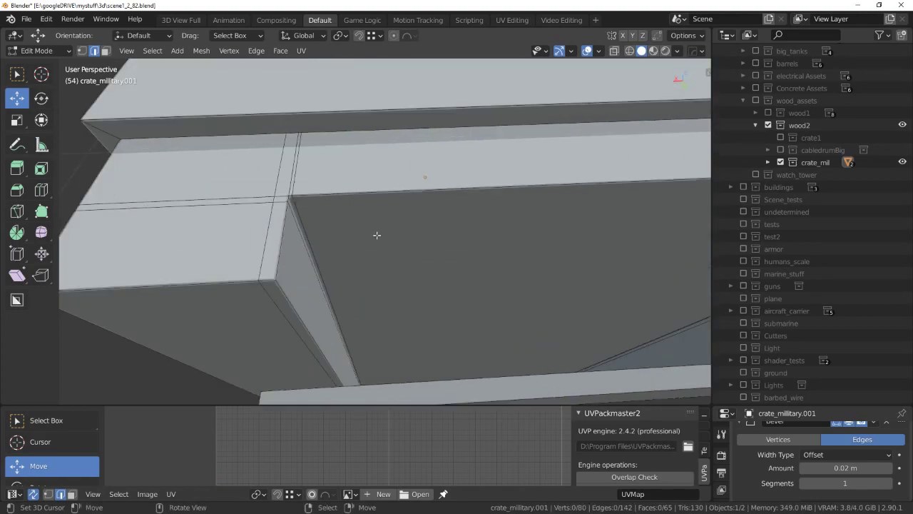
{"action": "scroll", "coordinate": [371, 238], "scroll_direction": "up", "scroll_amount": 2}
{"action": "scroll", "coordinate": [265, 238], "scroll_direction": "down", "scroll_amount": 2}
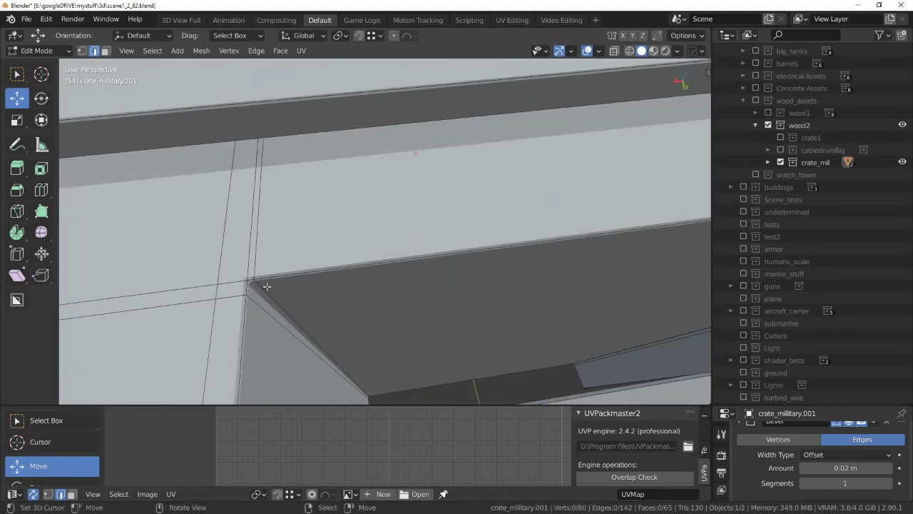
{"action": "scroll", "coordinate": [280, 286], "scroll_direction": "down", "scroll_amount": 3}
{"action": "scroll", "coordinate": [300, 264], "scroll_direction": "down", "scroll_amount": 1}
{"action": "key", "text": "z"}
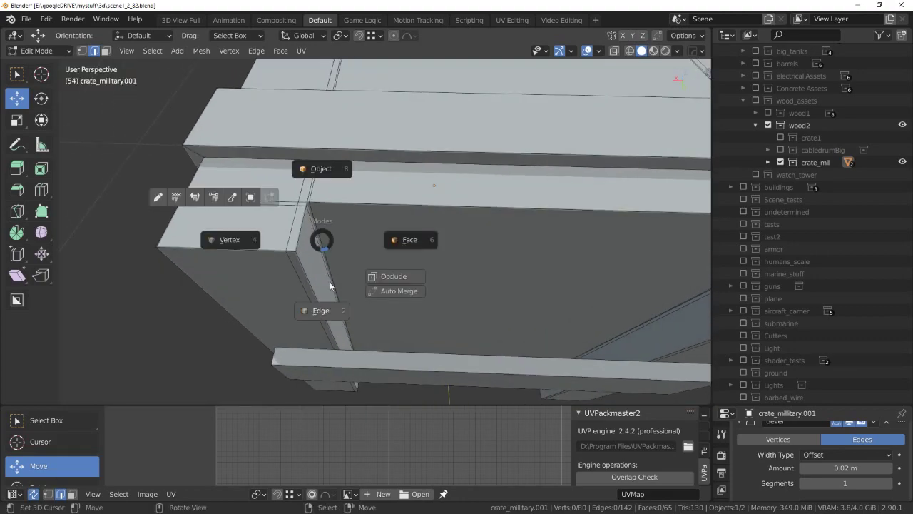
{"action": "key", "text": "a"}
{"action": "key", "text": "alt+a"}
{"action": "left_click", "coordinate": [291, 223], "text": "alt+shift"}
{"action": "middle_click_drag", "start_coordinate": [290, 222], "coordinate": [511, 207]}
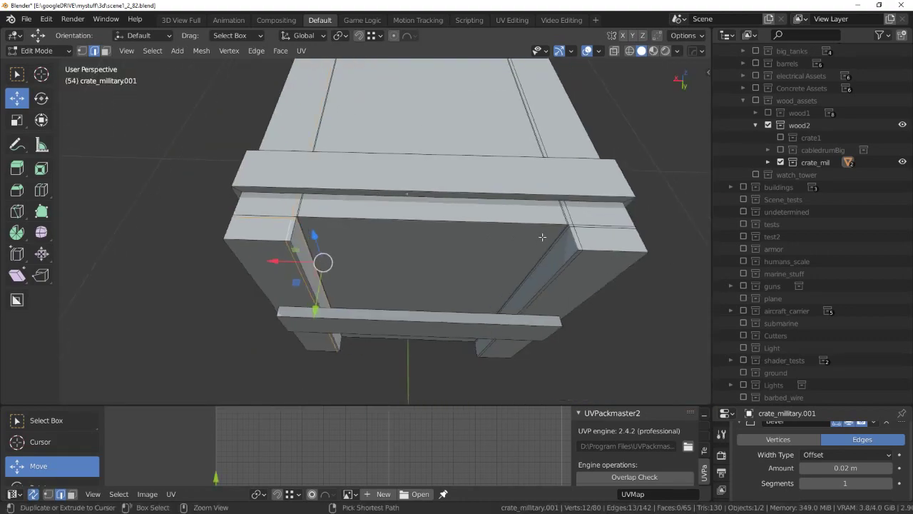
Try dissolving the selected edge loops, undo it, and check the mesh in see-through view.
{"action": "scroll", "coordinate": [511, 208], "scroll_direction": "up", "scroll_amount": 2}
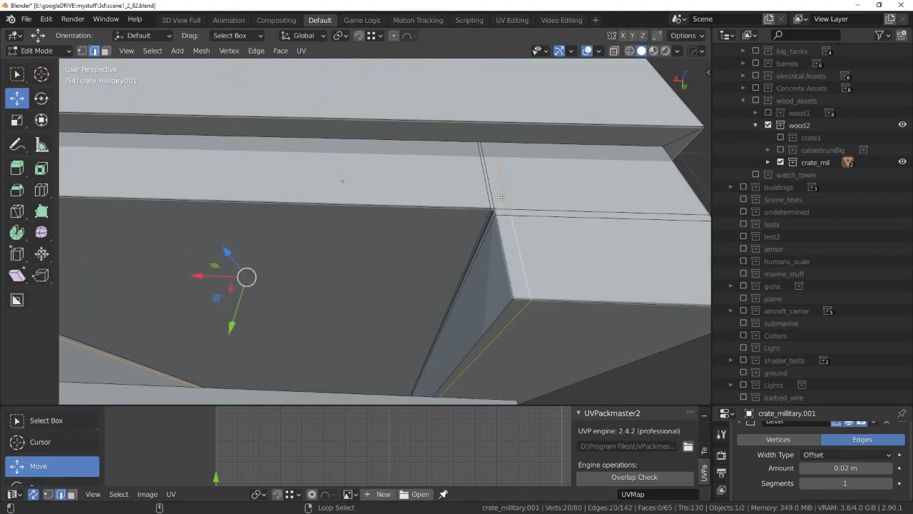
{"action": "scroll", "coordinate": [474, 227], "scroll_direction": "down", "scroll_amount": 4}
{"action": "key", "text": "x"}
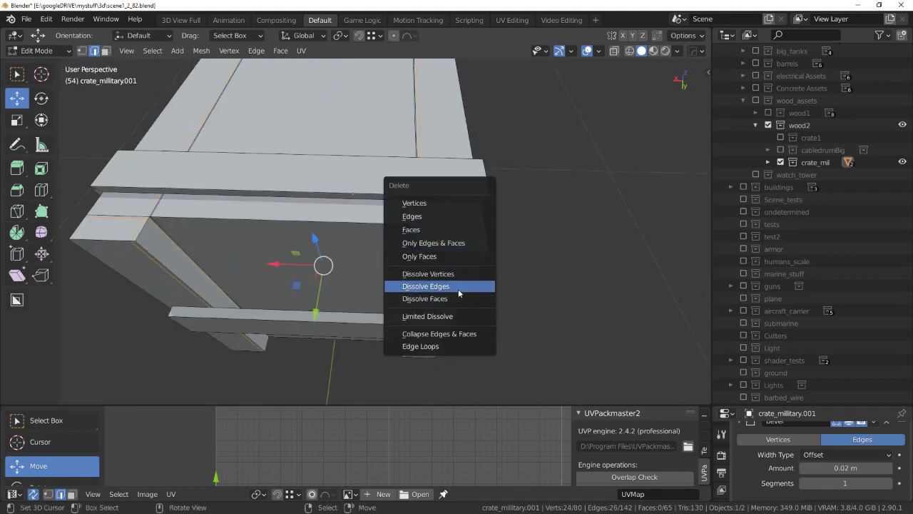
{"action": "left_click", "coordinate": [461, 291]}
{"action": "scroll", "coordinate": [443, 243], "scroll_direction": "up", "scroll_amount": 3}
{"action": "key", "text": "ctrl+z"}
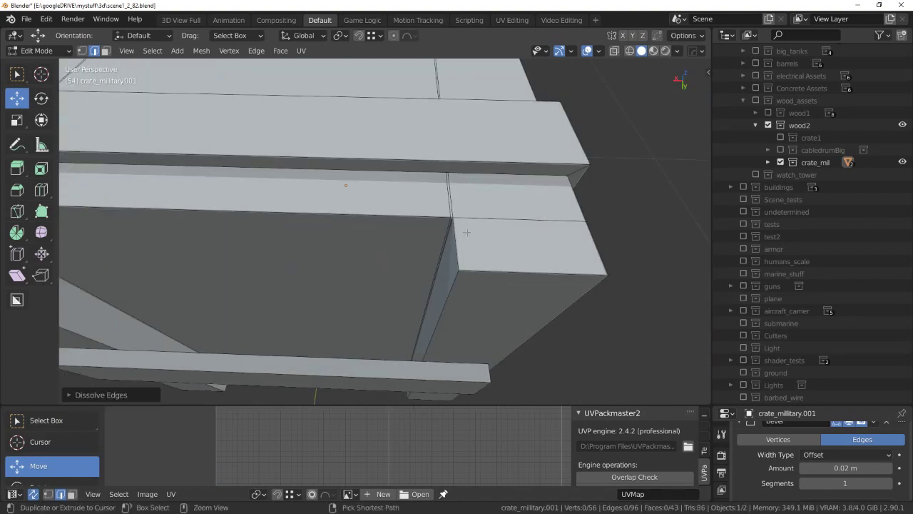
{"action": "key", "text": "alt+z"}
{"action": "mouse_move", "coordinate": [461, 234]}
{"action": "middle_mouse_down"}
{"action": "mouse_move", "coordinate": [471, 224]}
{"action": "mouse_move", "coordinate": [495, 228]}
{"action": "middle_mouse_up"}
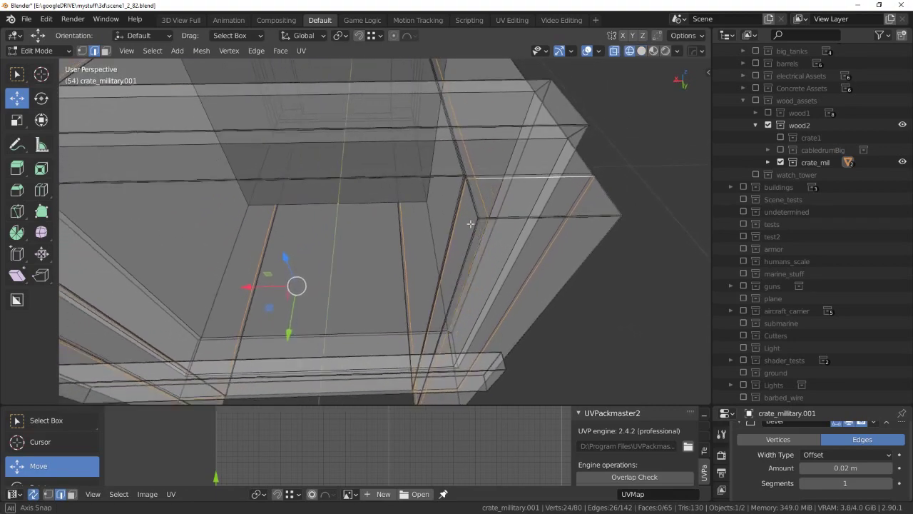
{"action": "key", "text": "alt+z"}
{"action": "scroll", "coordinate": [841, 480], "scroll_direction": "up", "scroll_amount": 1}
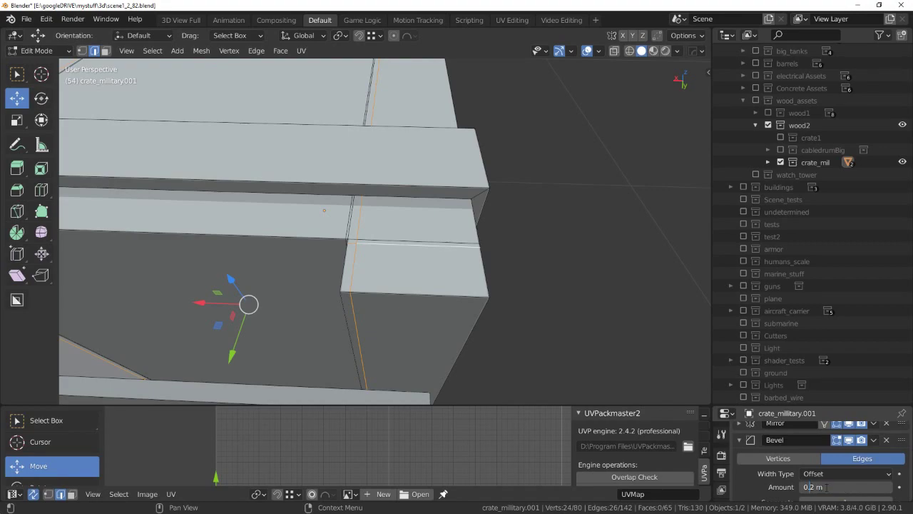
Check the 0.2 m bevel, then dissolve the selected edge loops in Edit Mode.
{"action": "key", "text": "Tab"}
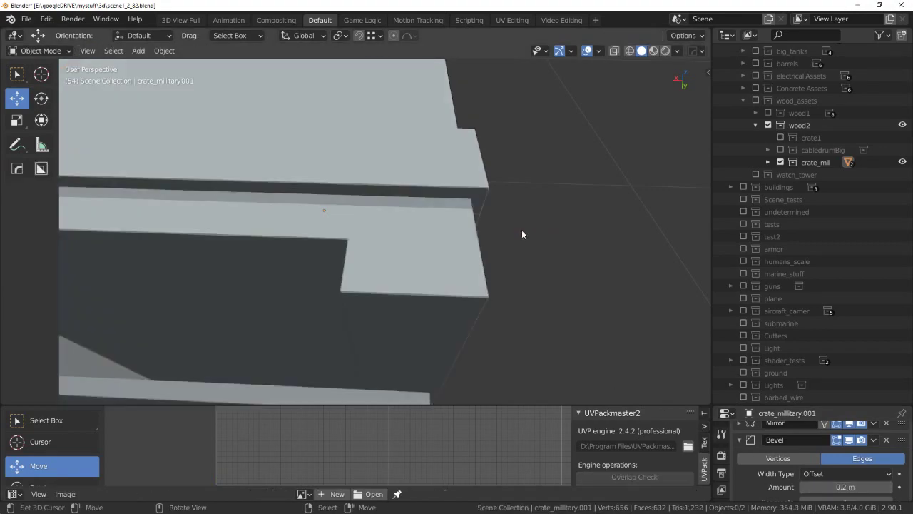
{"action": "mouse_move", "coordinate": [521, 232]}
{"action": "middle_mouse_down"}
{"action": "mouse_move", "coordinate": [489, 226]}
{"action": "mouse_move", "coordinate": [518, 249]}
{"action": "mouse_move", "coordinate": [550, 245]}
{"action": "middle_mouse_up"}
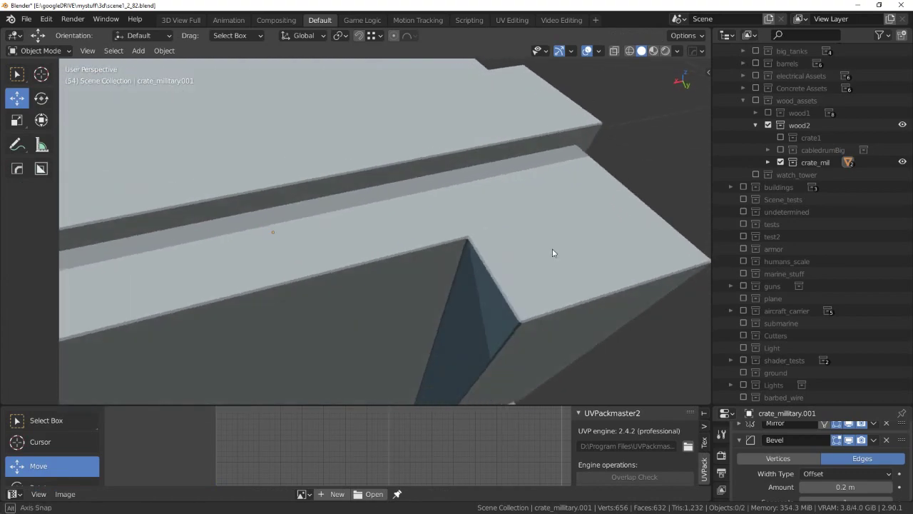
{"action": "key", "text": "Tab"}
{"action": "key", "text": "x"}
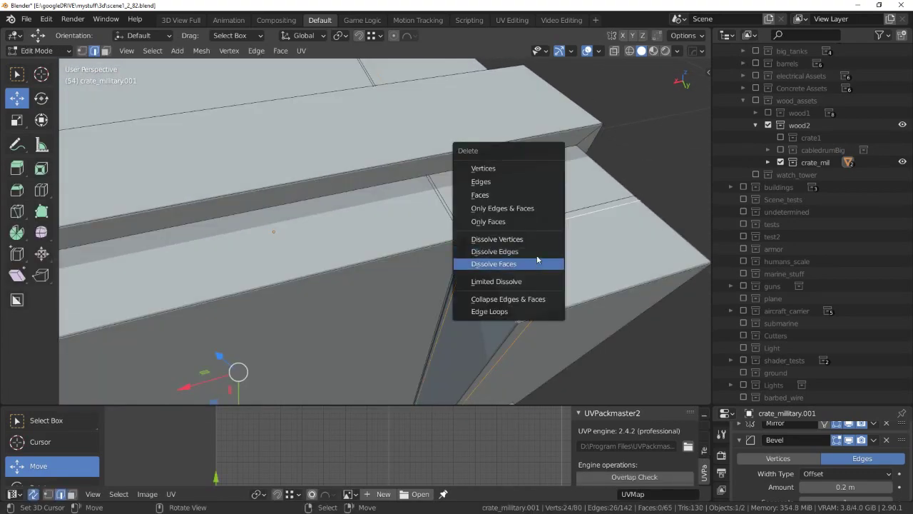
{"action": "left_click", "coordinate": [530, 253]}
Return to Object Mode and orbit to inspect the cleaned bevelled corners.
{"action": "key", "text": "Tab"}
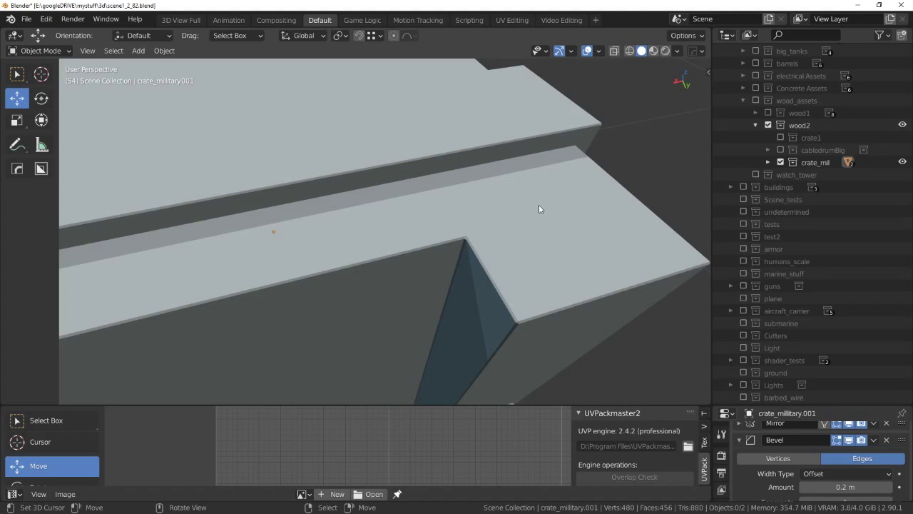
{"action": "mouse_move", "coordinate": [539, 205]}
{"action": "middle_mouse_down"}
{"action": "mouse_move", "coordinate": [550, 195]}
{"action": "mouse_move", "coordinate": [526, 210]}
{"action": "mouse_move", "coordinate": [527, 185]}
{"action": "mouse_move", "coordinate": [544, 188]}
{"action": "middle_mouse_up"}
{"action": "scroll", "coordinate": [535, 193], "scroll_direction": "down", "scroll_amount": 3}
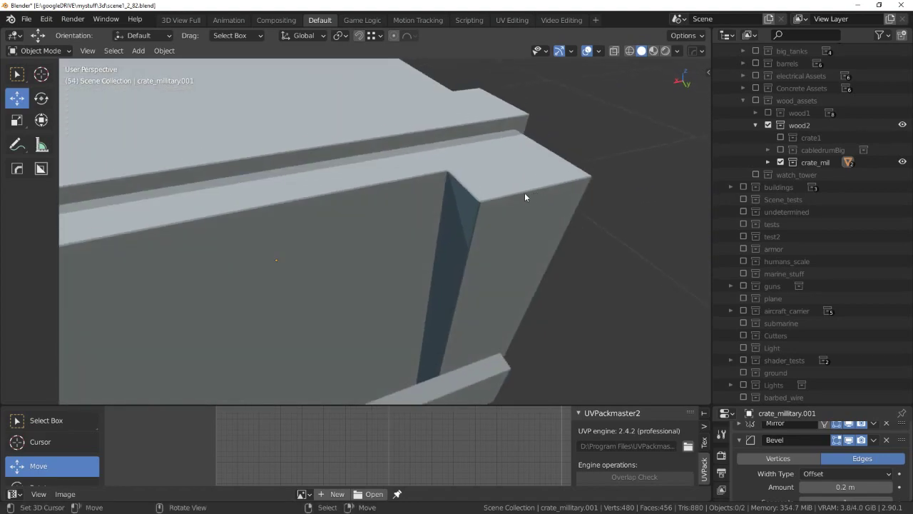
{"action": "scroll", "coordinate": [499, 200], "scroll_direction": "down", "scroll_amount": 3}
{"action": "scroll", "coordinate": [478, 204], "scroll_direction": "down", "scroll_amount": 2}
{"action": "type", "text": "1"}
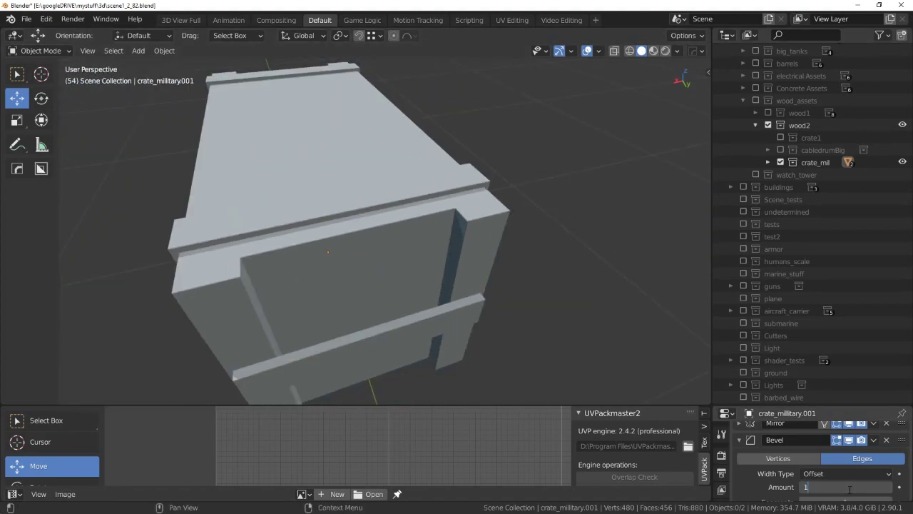
Confirm the 1 m bevel amount and inspect the crate with see-through toggled.
{"action": "key", "text": "Return"}
{"action": "scroll", "coordinate": [520, 251], "scroll_direction": "up", "scroll_amount": 2}
{"action": "scroll", "coordinate": [495, 241], "scroll_direction": "up", "scroll_amount": 1}
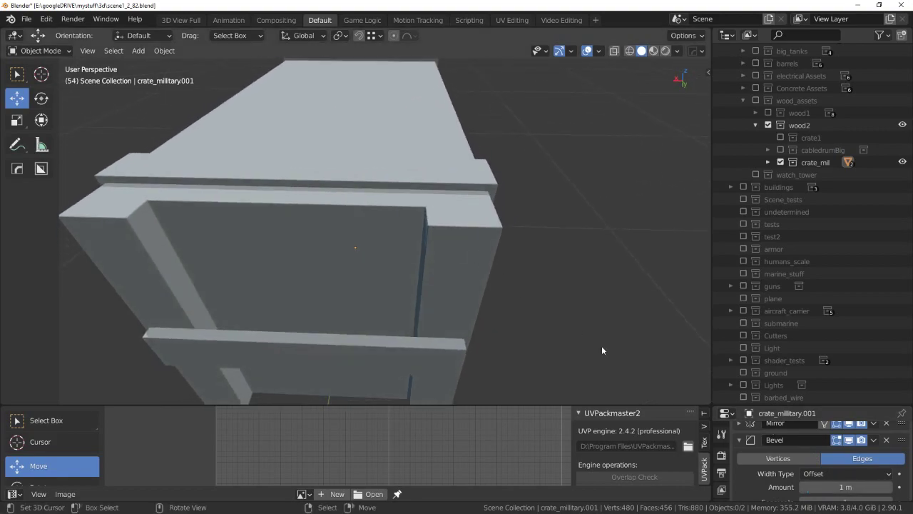
{"action": "scroll", "coordinate": [796, 464], "scroll_direction": "down", "scroll_amount": 1}
{"action": "scroll", "coordinate": [795, 465], "scroll_direction": "up", "scroll_amount": 2}
{"action": "scroll", "coordinate": [795, 464], "scroll_direction": "up", "scroll_amount": 2}
{"action": "scroll", "coordinate": [479, 277], "scroll_direction": "up", "scroll_amount": 5}
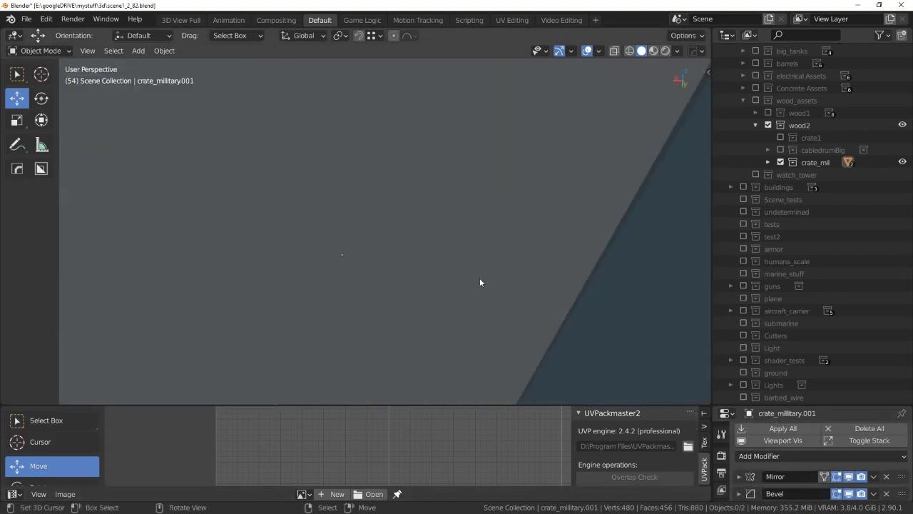
{"action": "scroll", "coordinate": [503, 285], "scroll_direction": "down", "scroll_amount": 4}
{"action": "key", "text": "alt+z"}
{"action": "scroll", "coordinate": [503, 289], "scroll_direction": "up", "scroll_amount": 1}
{"action": "key", "text": "alt+z"}
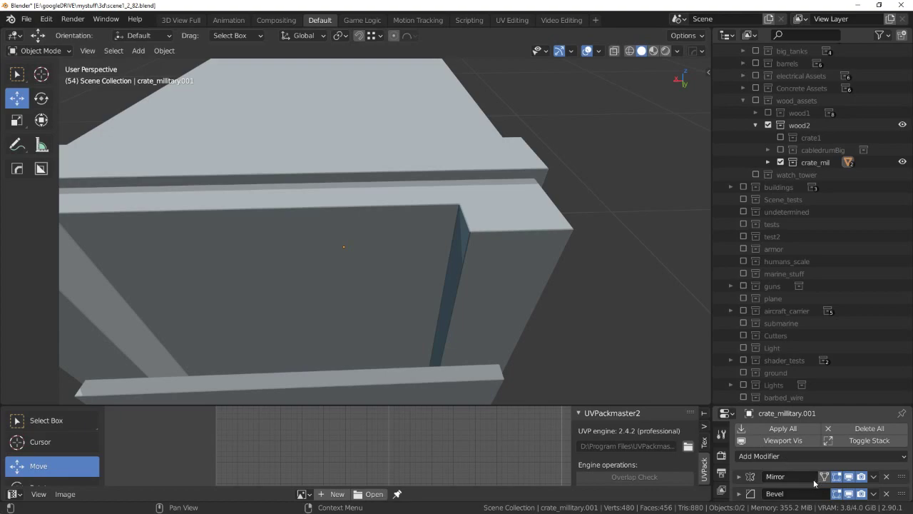
Test 2 bevel segments, then settle on a single segment with a 0.02 m amount.
{"action": "left_click", "coordinate": [739, 493]}
{"action": "scroll", "coordinate": [808, 487], "scroll_direction": "down", "scroll_amount": 2}
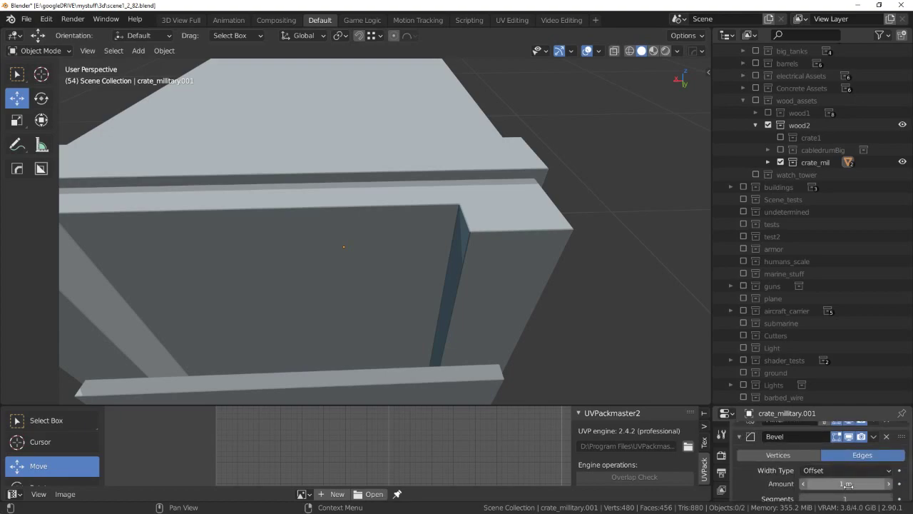
{"action": "scroll", "coordinate": [845, 483], "scroll_direction": "down", "scroll_amount": 2}
{"action": "left_click_drag", "start_coordinate": [842, 461], "coordinate": [877, 461]}
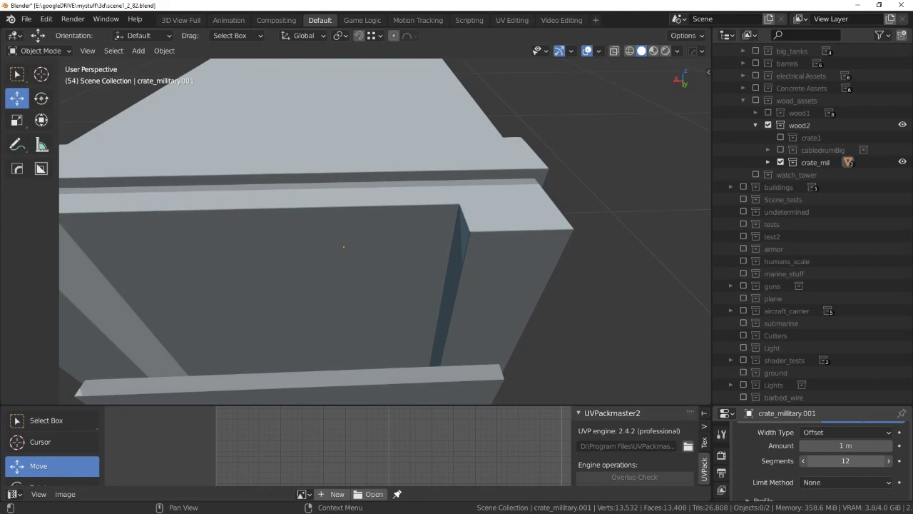
{"action": "key", "text": "ctrl+z"}
{"action": "mouse_move", "coordinate": [523, 350]}
{"action": "middle_mouse_down"}
{"action": "mouse_move", "coordinate": [572, 269]}
{"action": "mouse_move", "coordinate": [559, 284]}
{"action": "middle_mouse_up"}
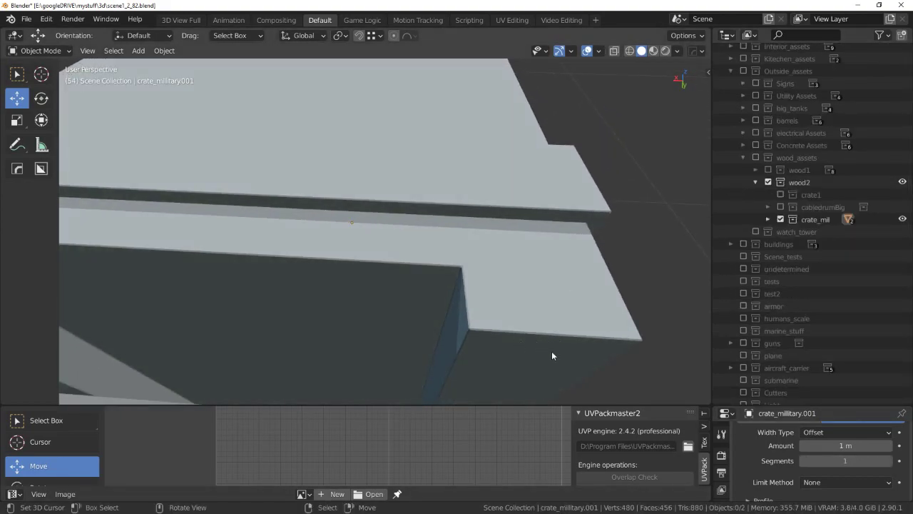
{"action": "type", "text": "2"}
{"action": "key", "text": "Return"}
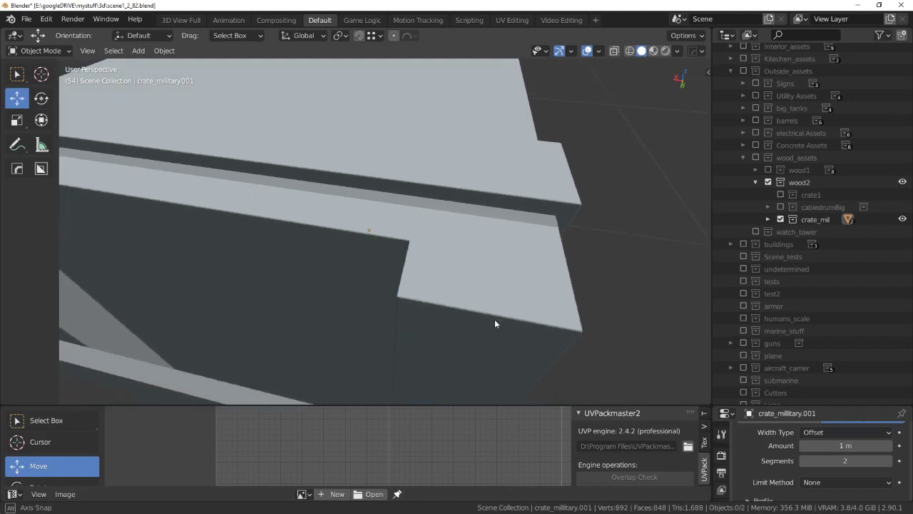
{"action": "middle_click_drag", "start_coordinate": [494, 319], "coordinate": [485, 306]}
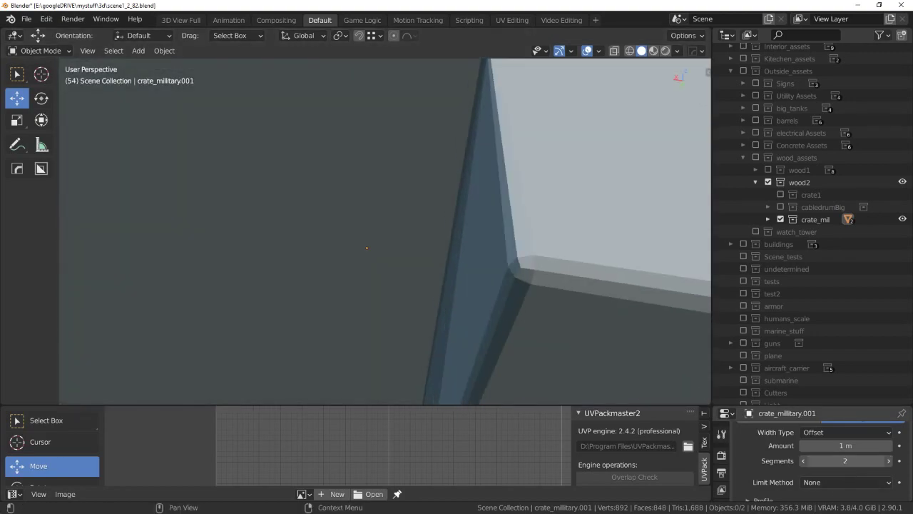
{"action": "type", "text": "1"}
{"action": "key", "text": "Return"}
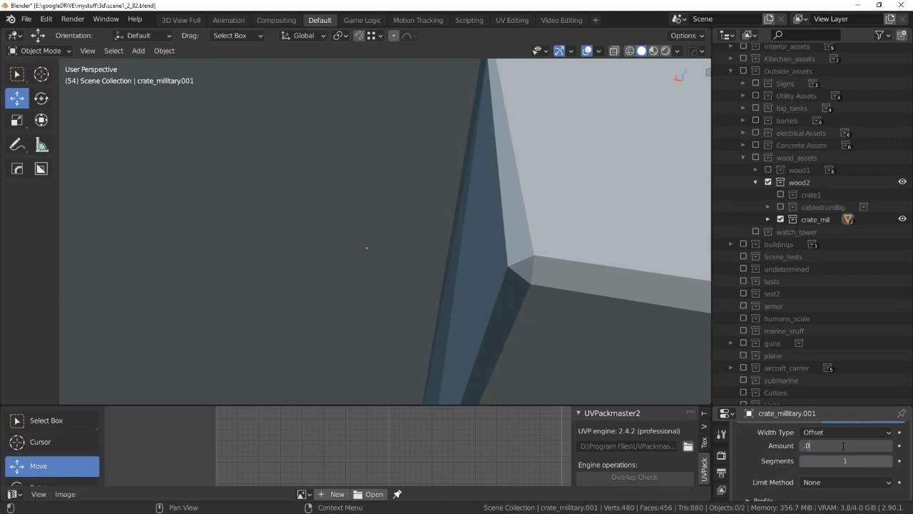
{"action": "scroll", "coordinate": [448, 313], "scroll_direction": "down", "scroll_amount": 5}
{"action": "middle_click_drag", "start_coordinate": [448, 313], "coordinate": [387, 266]}
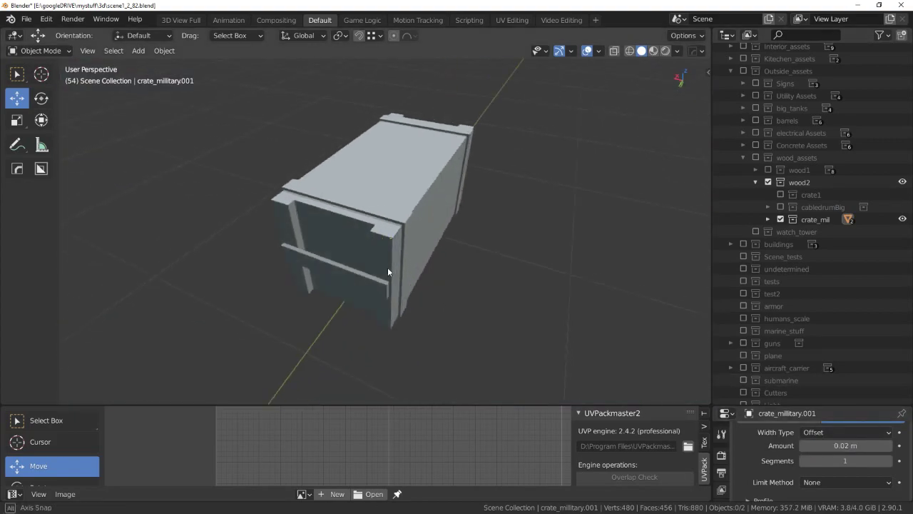
{"action": "scroll", "coordinate": [449, 245], "scroll_direction": "up", "scroll_amount": 2}
{"action": "scroll", "coordinate": [421, 236], "scroll_direction": "up", "scroll_amount": 3}
{"action": "scroll", "coordinate": [480, 212], "scroll_direction": "up", "scroll_amount": 3}
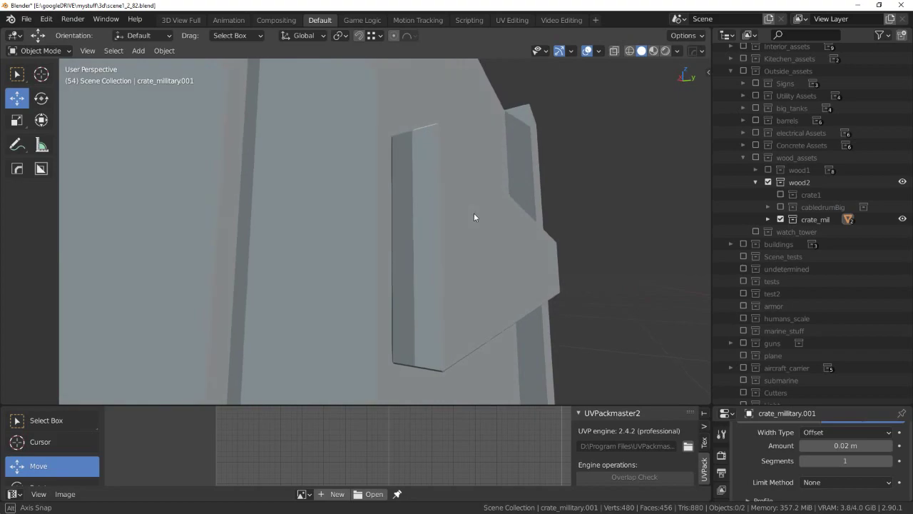
{"action": "scroll", "coordinate": [486, 218], "scroll_direction": "up", "scroll_amount": 2}
{"action": "scroll", "coordinate": [490, 221], "scroll_direction": "down", "scroll_amount": 2}
{"action": "scroll", "coordinate": [490, 225], "scroll_direction": "down", "scroll_amount": 4}
{"action": "middle_click_drag", "start_coordinate": [466, 265], "coordinate": [407, 275]}
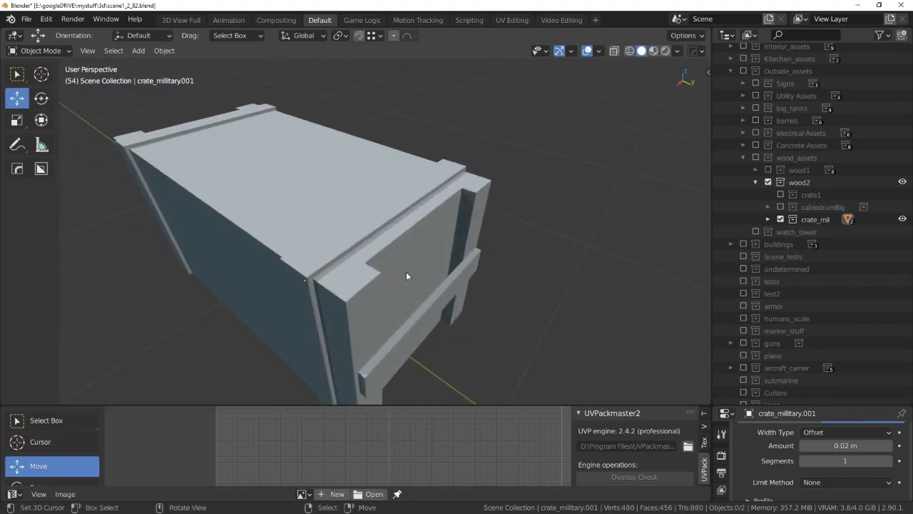
{"action": "key", "text": "ctrl+Tab"}
{"action": "left_click", "coordinate": [414, 240]}
{"action": "scroll", "coordinate": [415, 241], "scroll_direction": "up", "scroll_amount": 2}
{"action": "scroll", "coordinate": [310, 261], "scroll_direction": "up", "scroll_amount": 2}
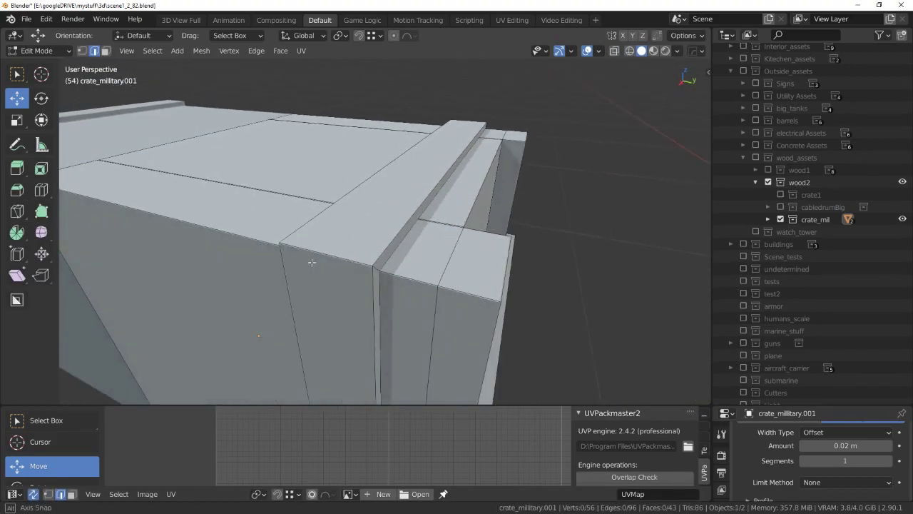
{"action": "key", "text": "ctrl+Tab"}
{"action": "left_click", "coordinate": [336, 227]}
{"action": "middle_click_drag", "start_coordinate": [336, 227], "coordinate": [359, 249]}
{"action": "scroll", "coordinate": [356, 242], "scroll_direction": "down", "scroll_amount": 2}
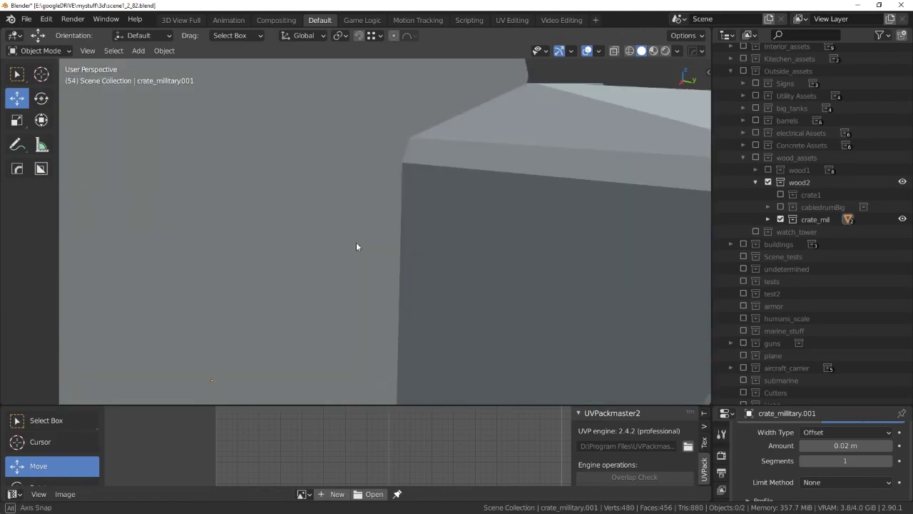
{"action": "scroll", "coordinate": [356, 243], "scroll_direction": "down", "scroll_amount": 2}
{"action": "scroll", "coordinate": [350, 224], "scroll_direction": "down", "scroll_amount": 2}
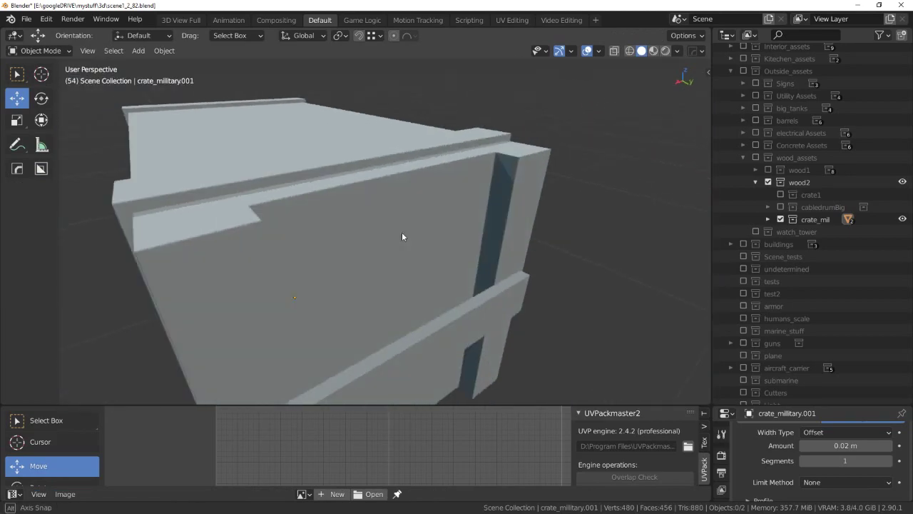
{"action": "mouse_move", "coordinate": [401, 232]}
{"action": "middle_mouse_down"}
{"action": "mouse_move", "coordinate": [452, 267]}
{"action": "mouse_move", "coordinate": [465, 231]}
{"action": "mouse_move", "coordinate": [429, 274]}
{"action": "mouse_move", "coordinate": [371, 261]}
{"action": "middle_mouse_up"}
{"action": "scroll", "coordinate": [422, 244], "scroll_direction": "up", "scroll_amount": 2}
{"action": "scroll", "coordinate": [399, 244], "scroll_direction": "up", "scroll_amount": 1}
{"action": "scroll", "coordinate": [399, 245], "scroll_direction": "down", "scroll_amount": 3}
{"action": "scroll", "coordinate": [444, 231], "scroll_direction": "up", "scroll_amount": 3}
{"action": "scroll", "coordinate": [429, 278], "scroll_direction": "down", "scroll_amount": 3}
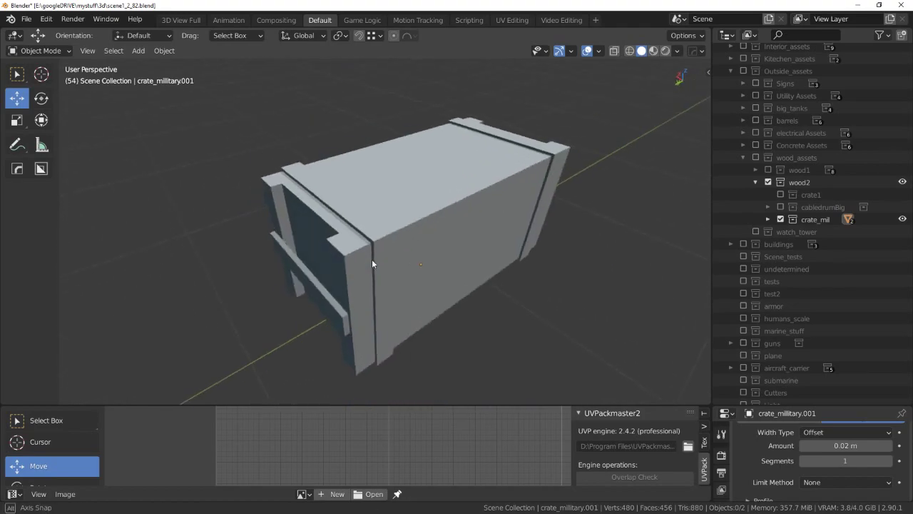
{"action": "scroll", "coordinate": [385, 228], "scroll_direction": "up", "scroll_amount": 3}
{"action": "scroll", "coordinate": [428, 239], "scroll_direction": "down", "scroll_amount": 3}
{"action": "mouse_move", "coordinate": [475, 247]}
{"action": "middle_mouse_down"}
{"action": "mouse_move", "coordinate": [487, 252]}
{"action": "mouse_move", "coordinate": [416, 231]}
{"action": "mouse_move", "coordinate": [441, 236]}
{"action": "mouse_move", "coordinate": [433, 253]}
{"action": "middle_mouse_up"}
{"action": "scroll", "coordinate": [468, 247], "scroll_direction": "up", "scroll_amount": 2}
{"action": "scroll", "coordinate": [460, 230], "scroll_direction": "up", "scroll_amount": 2}
Edge-slide the vertical edge beside the front corner plank in Edit Mode, then return to Object Mode.
{"action": "key", "text": "ctrl+Tab"}
{"action": "left_click", "coordinate": [525, 226]}
{"action": "key", "text": "alt+z"}
{"action": "key", "text": "alt+z"}
{"action": "key", "text": "ctrl+Tab"}
{"action": "key", "text": "Escape"}
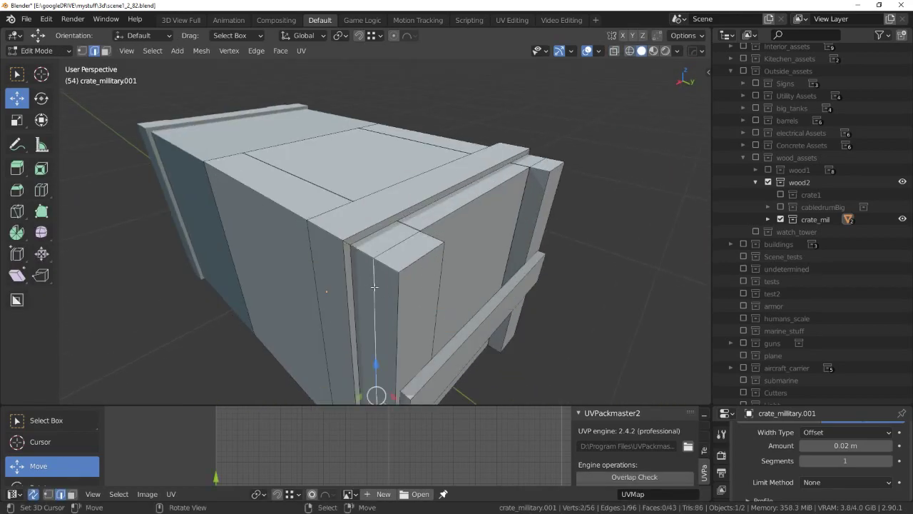
{"action": "mouse_move", "coordinate": [375, 286]}
{"action": "middle_mouse_down"}
{"action": "mouse_move", "coordinate": [383, 300]}
{"action": "mouse_move", "coordinate": [361, 270]}
{"action": "middle_mouse_up"}
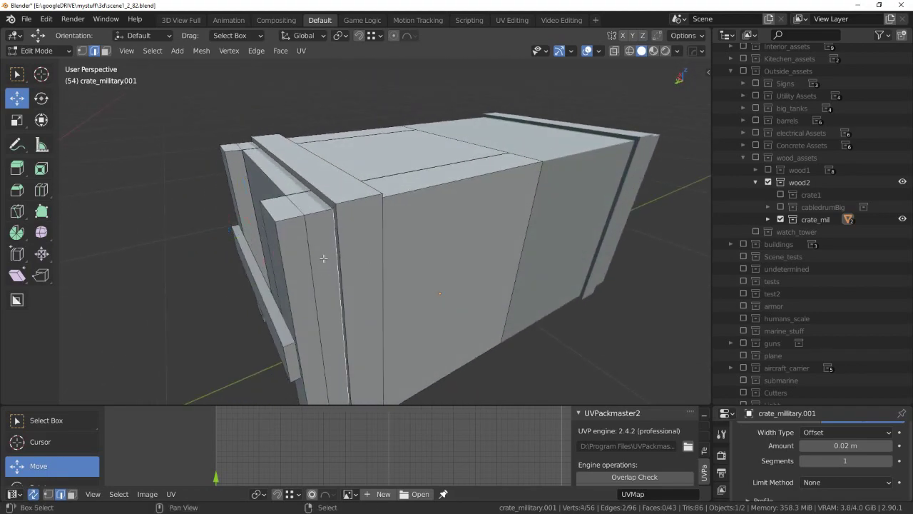
{"action": "key", "text": "g"}
{"action": "key", "text": "g"}
{"action": "left_click", "coordinate": [243, 275]}
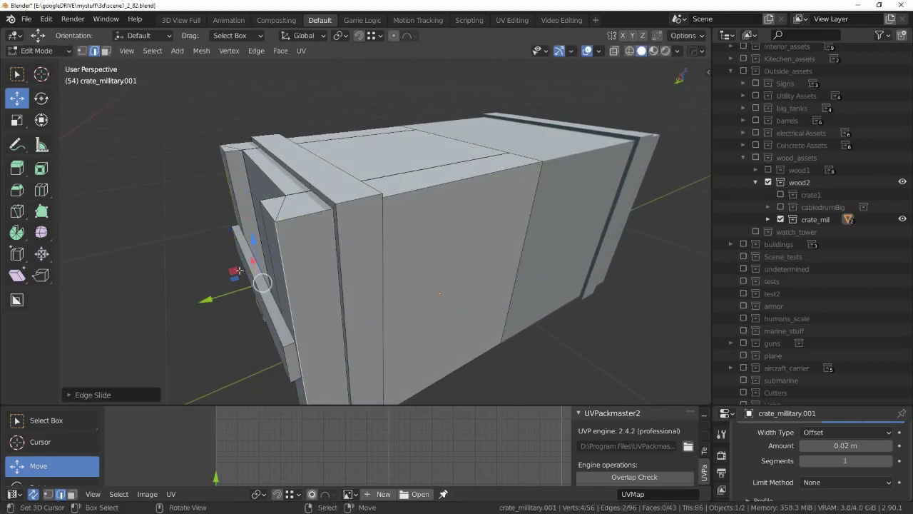
{"action": "mouse_move", "coordinate": [243, 275]}
{"action": "middle_mouse_down"}
{"action": "mouse_move", "coordinate": [486, 316]}
{"action": "mouse_move", "coordinate": [419, 239]}
{"action": "mouse_move", "coordinate": [474, 252]}
{"action": "middle_mouse_up"}
{"action": "scroll", "coordinate": [419, 238], "scroll_direction": "down", "scroll_amount": 10}
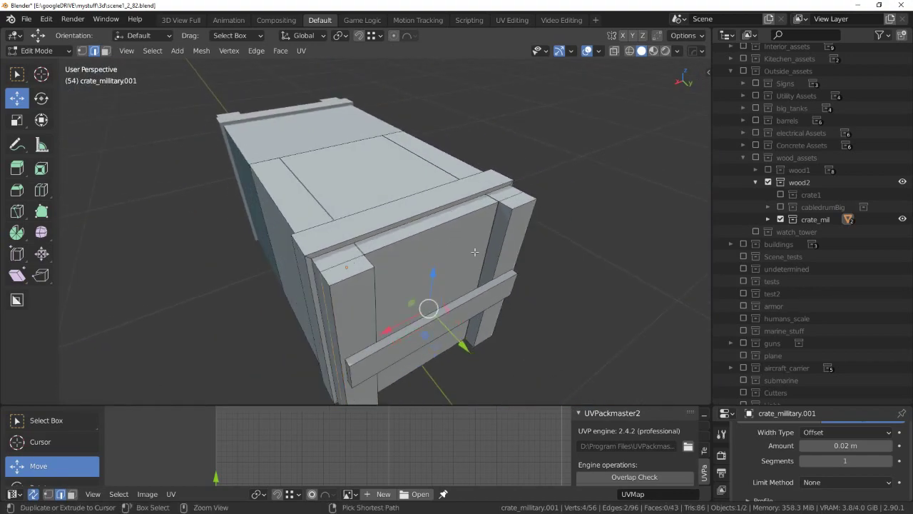
{"action": "key", "text": "Tab"}
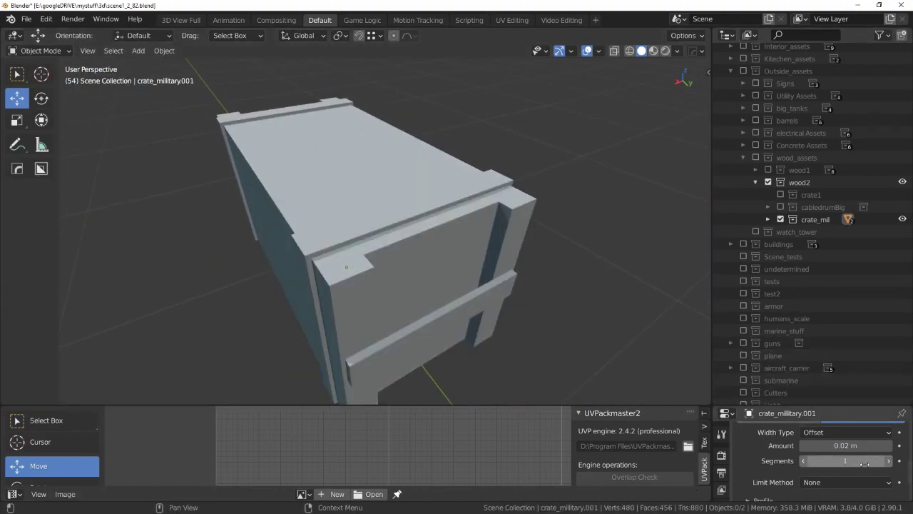
Apply the Bevel modifier from its dropdown menu.
{"action": "scroll", "coordinate": [807, 447], "scroll_direction": "down", "scroll_amount": 2}
{"action": "scroll", "coordinate": [823, 449], "scroll_direction": "up", "scroll_amount": 5}
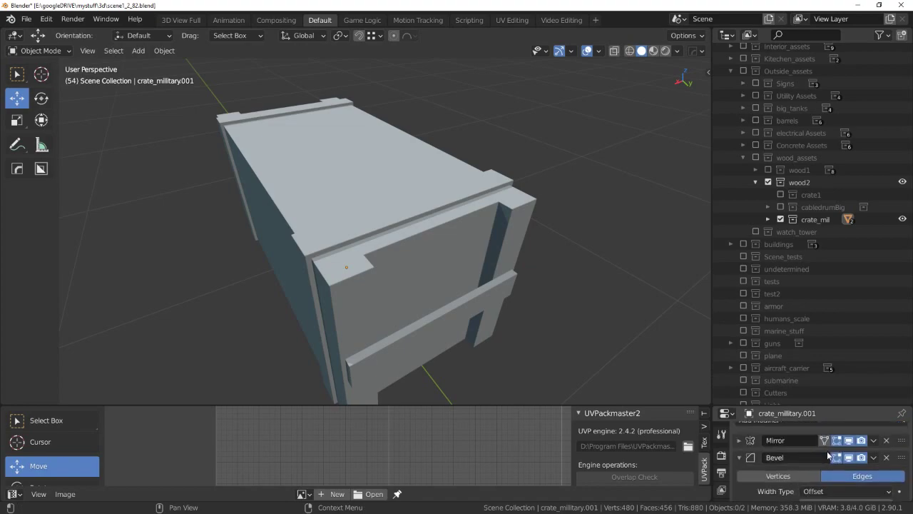
{"action": "scroll", "coordinate": [814, 472], "scroll_direction": "down", "scroll_amount": 1}
{"action": "scroll", "coordinate": [835, 456], "scroll_direction": "up", "scroll_amount": 1}
{"action": "left_click", "coordinate": [873, 457]}
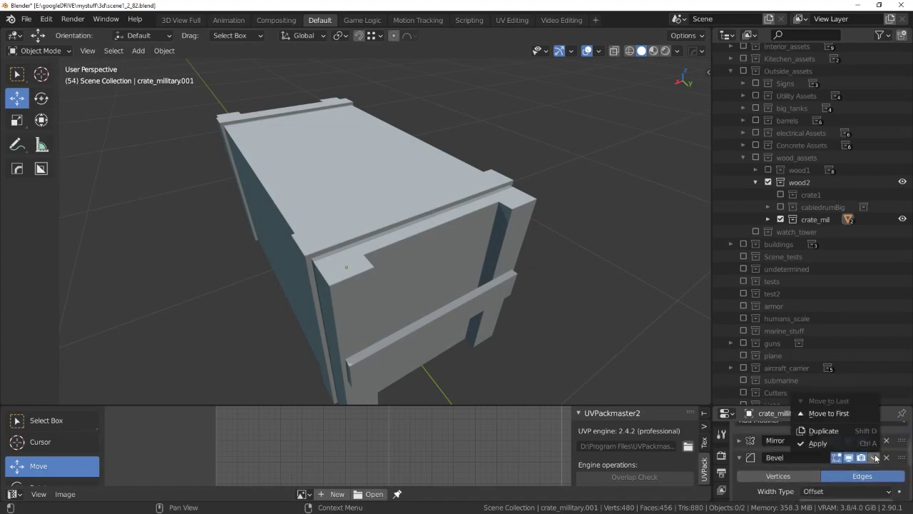
{"action": "left_click", "coordinate": [818, 443]}
{"action": "mouse_move", "coordinate": [419, 259]}
{"action": "middle_mouse_down"}
{"action": "mouse_move", "coordinate": [396, 257]}
{"action": "mouse_move", "coordinate": [452, 267]}
{"action": "mouse_move", "coordinate": [435, 212]}
{"action": "middle_mouse_up"}
Inspect the plank gaps closely in Edit Mode using vertex select.
{"action": "key", "text": "Tab"}
{"action": "scroll", "coordinate": [467, 240], "scroll_direction": "up", "scroll_amount": 5}
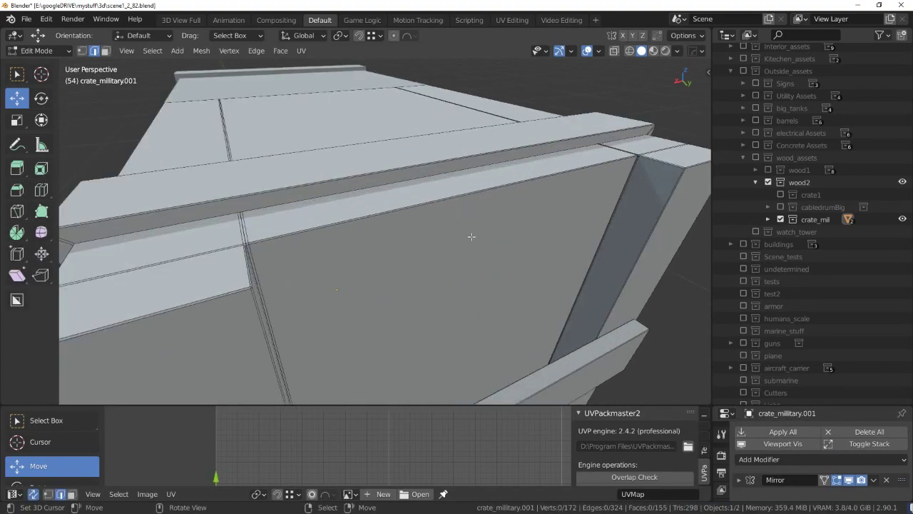
{"action": "key", "text": "KP_Decimal"}
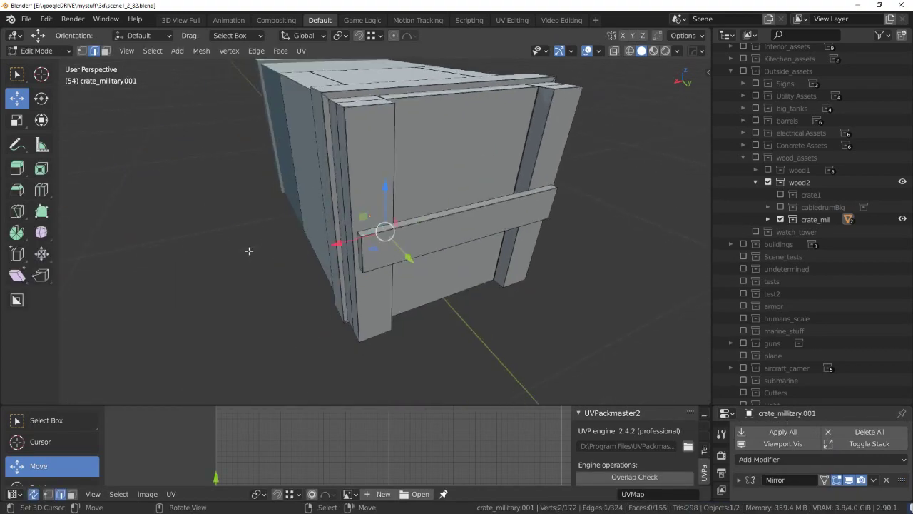
{"action": "scroll", "coordinate": [248, 250], "scroll_direction": "up", "scroll_amount": 3}
{"action": "mouse_move", "coordinate": [249, 250]}
{"action": "middle_mouse_down"}
{"action": "mouse_move", "coordinate": [422, 254]}
{"action": "mouse_move", "coordinate": [461, 232]}
{"action": "middle_mouse_up"}
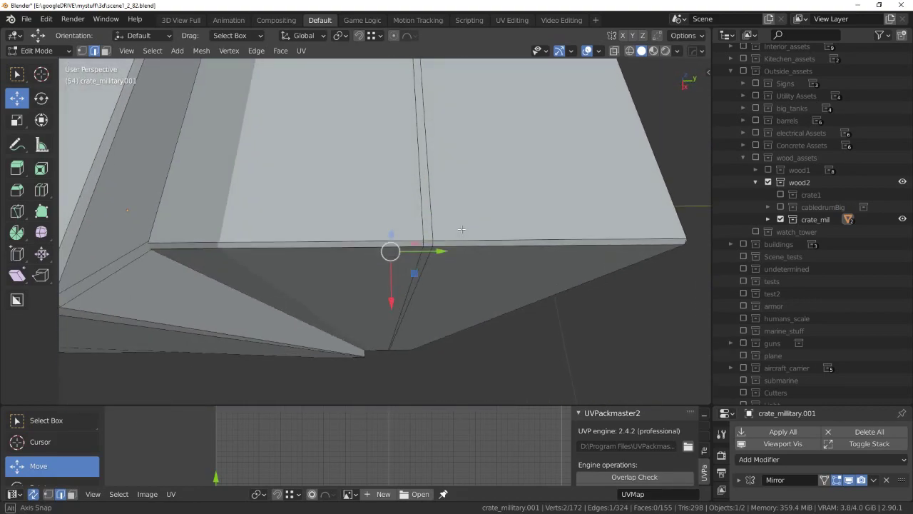
{"action": "middle_click_drag", "start_coordinate": [461, 231], "coordinate": [555, 207]}
{"action": "middle_click_drag", "start_coordinate": [489, 207], "coordinate": [435, 252]}
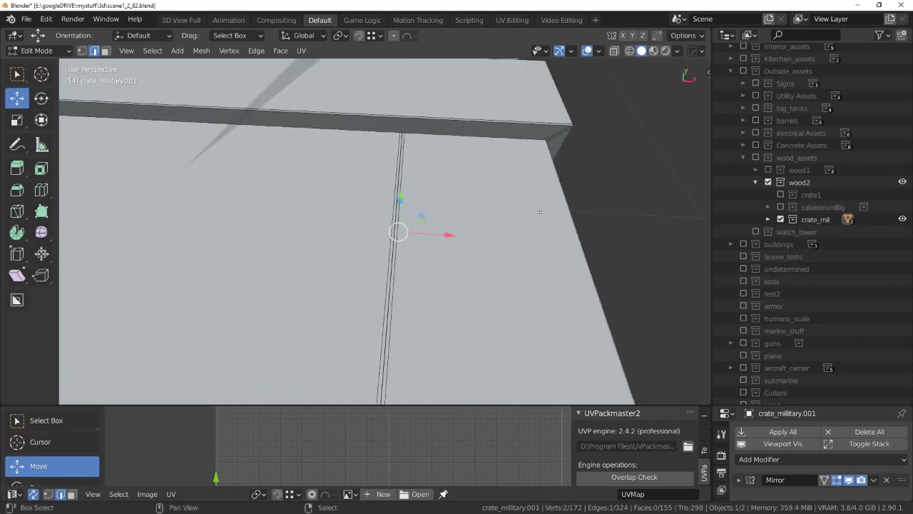
{"action": "key", "text": "ctrl+Tab"}
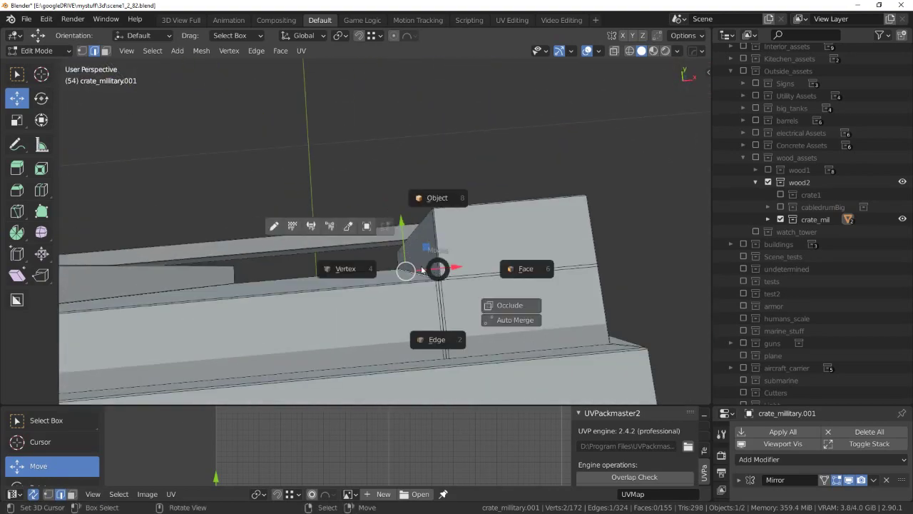
{"action": "left_click", "coordinate": [349, 264]}
{"action": "middle_click_drag", "start_coordinate": [438, 287], "coordinate": [414, 219]}
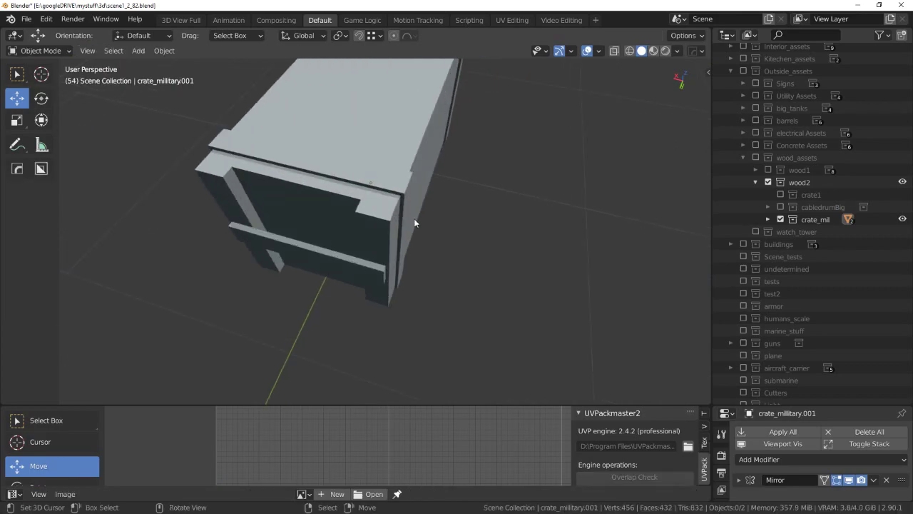
Undo the two most recent edits to the crate.
{"action": "key", "text": "ctrl+Tab"}
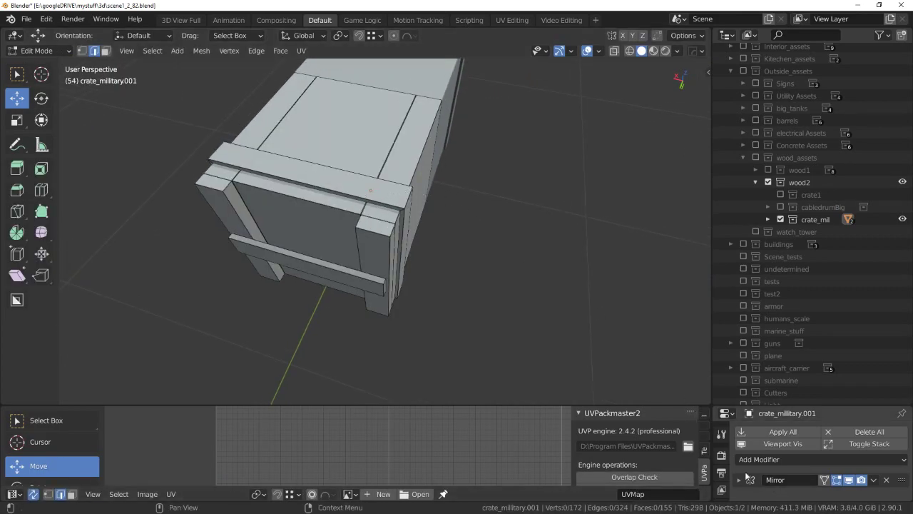
{"action": "key", "text": "ctrl+z"}
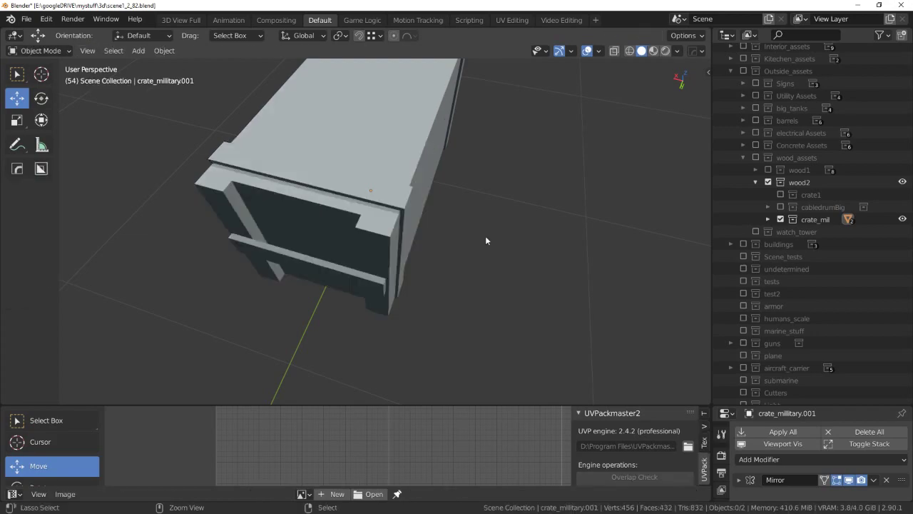
{"action": "key", "text": "ctrl+z"}
{"action": "key", "text": "ctrl+z"}
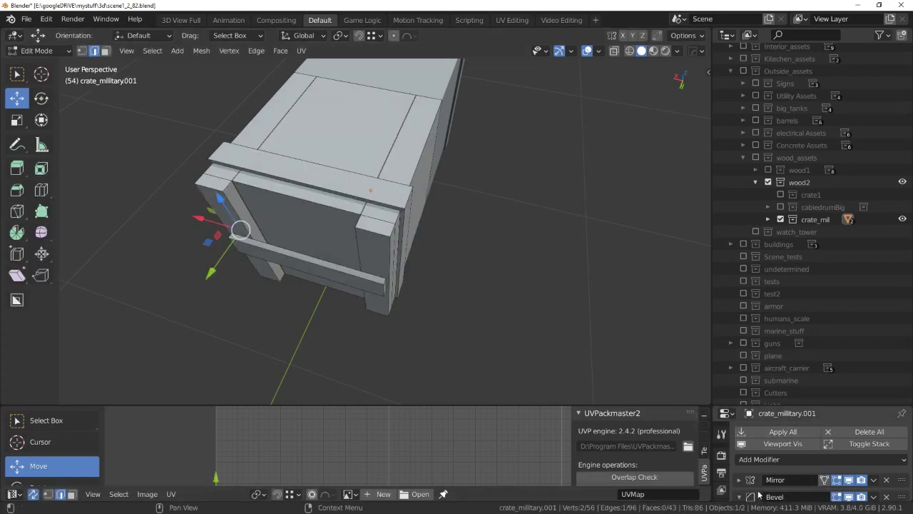
{"action": "scroll", "coordinate": [776, 494], "scroll_direction": "down", "scroll_amount": 1}
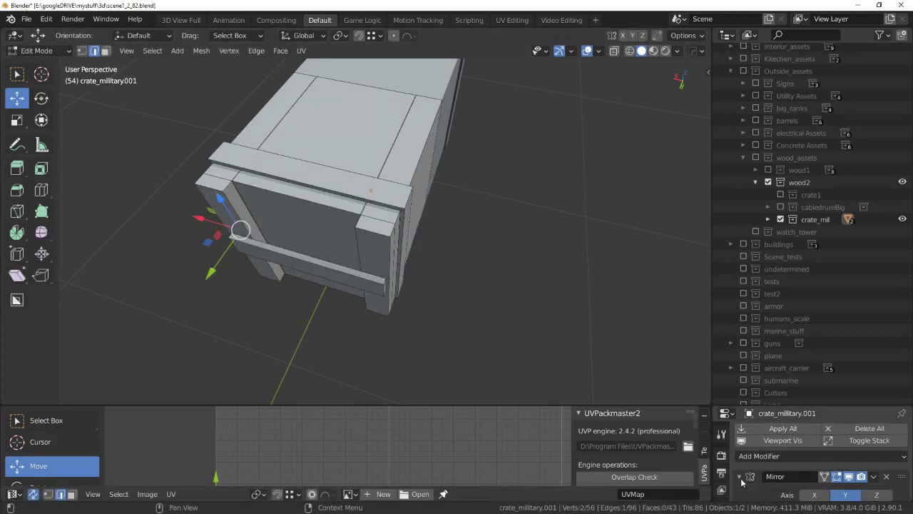
{"action": "scroll", "coordinate": [742, 483], "scroll_direction": "down", "scroll_amount": 1}
{"action": "scroll", "coordinate": [742, 483], "scroll_direction": "down", "scroll_amount": 2}
{"action": "middle_click_drag", "start_coordinate": [417, 214], "coordinate": [415, 251]}
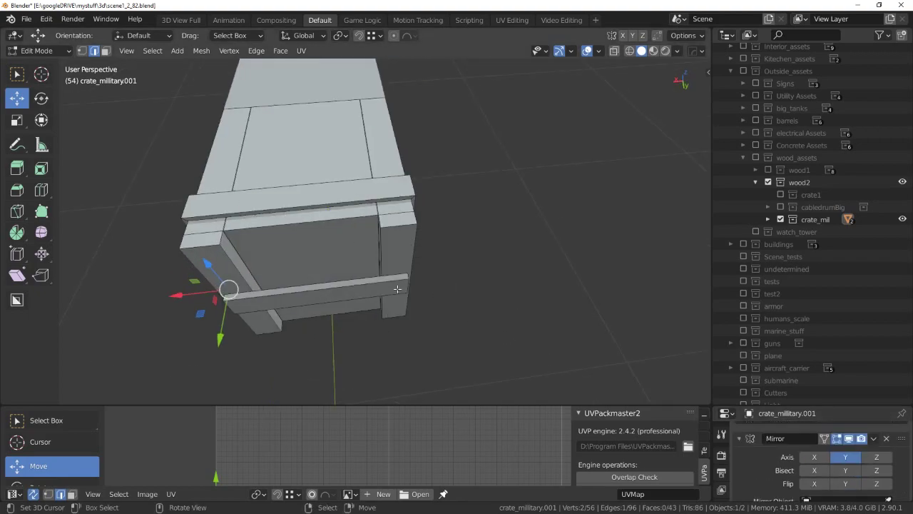
Switch to vertex select and review all vertices in see-through view.
{"action": "key", "text": "ctrl+Tab"}
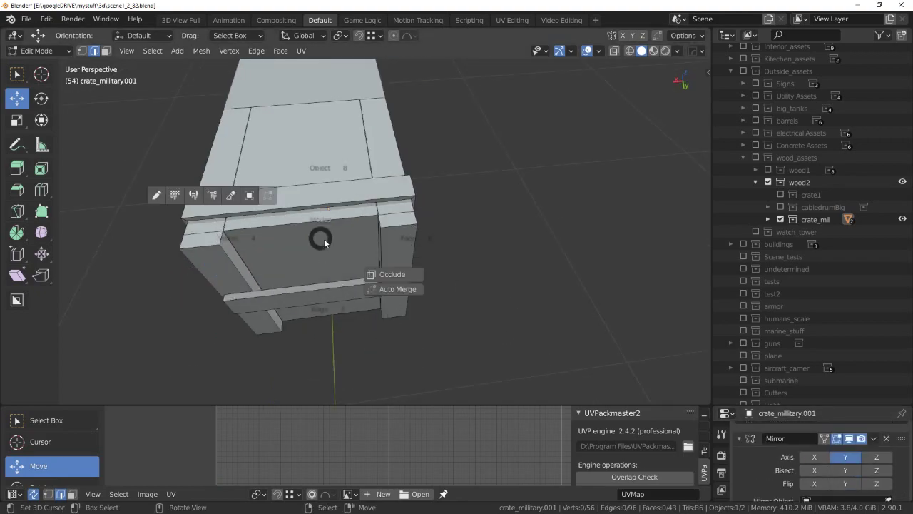
{"action": "left_click", "coordinate": [246, 239]}
{"action": "key", "text": "shift+z"}
{"action": "key", "text": "a"}
{"action": "scroll", "coordinate": [320, 245], "scroll_direction": "up", "scroll_amount": 5}
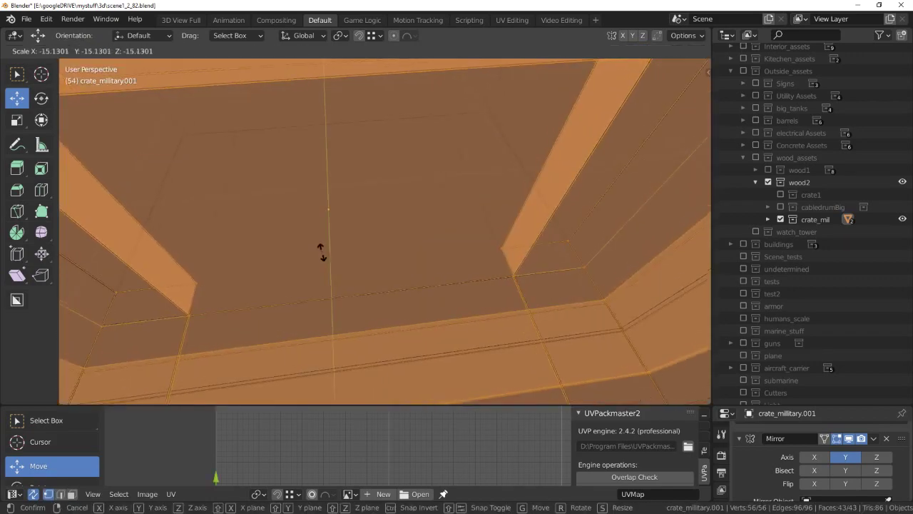
{"action": "scroll", "coordinate": [320, 245], "scroll_direction": "down", "scroll_amount": 5}
{"action": "key", "text": "shift+z"}
{"action": "key", "text": "alt+a"}
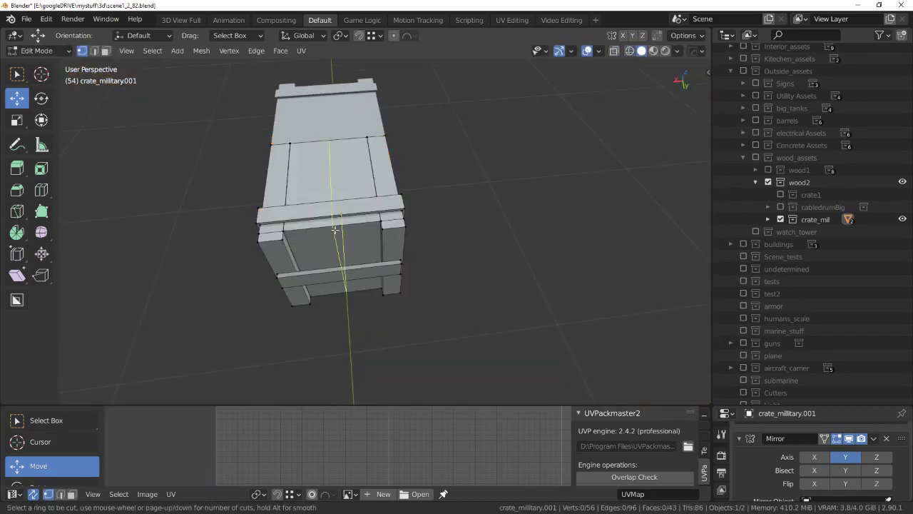
{"action": "mouse_move", "coordinate": [348, 275]}
{"action": "middle_mouse_down"}
{"action": "mouse_move", "coordinate": [333, 218]}
{"action": "mouse_move", "coordinate": [349, 265]}
{"action": "middle_mouse_up"}
Loop-cut the crate down the middle and delete one half in X-ray.
{"action": "left_click", "coordinate": [345, 272]}
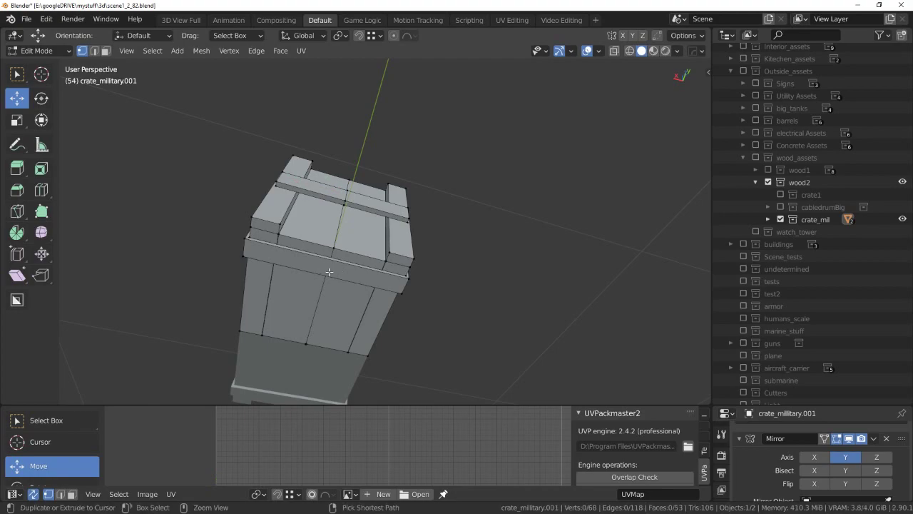
{"action": "middle_click_drag", "start_coordinate": [387, 200], "coordinate": [356, 275]}
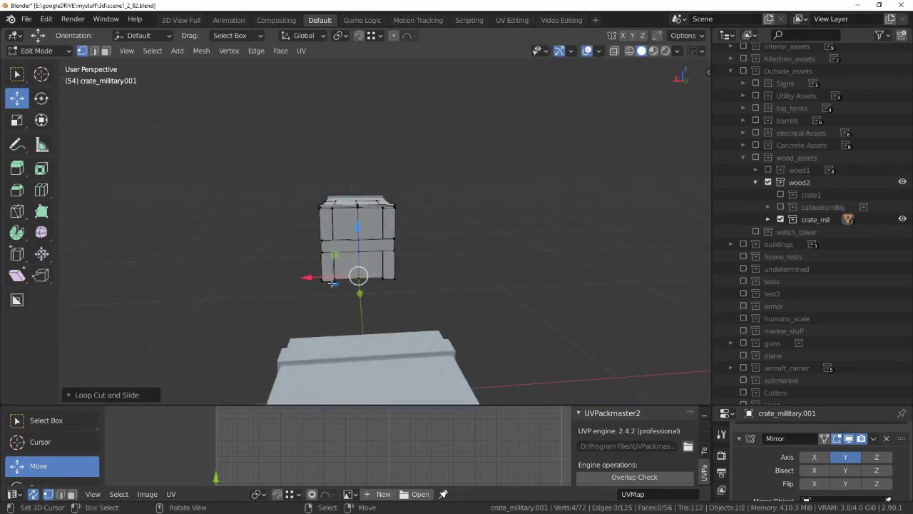
{"action": "key", "text": "z"}
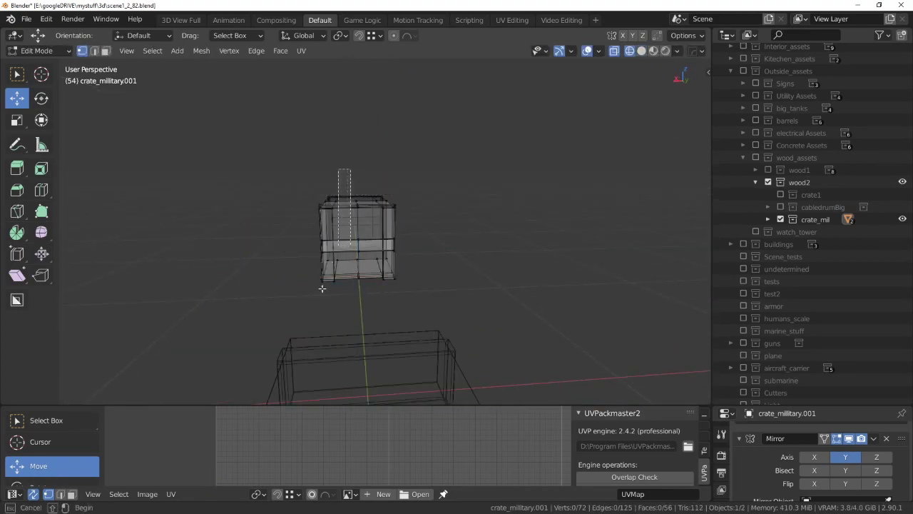
{"action": "left_click_drag", "start_coordinate": [322, 288], "coordinate": [398, 254]}
{"action": "key", "text": "x"}
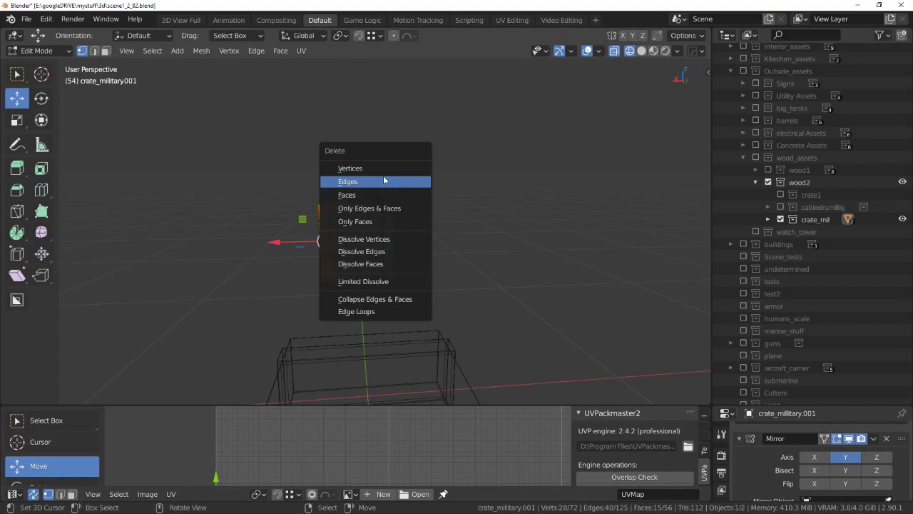
{"action": "left_click", "coordinate": [384, 180]}
{"action": "key", "text": "shift+z"}
{"action": "mouse_move", "coordinate": [399, 194]}
{"action": "middle_mouse_down"}
{"action": "mouse_move", "coordinate": [550, 224]}
{"action": "mouse_move", "coordinate": [394, 241]}
{"action": "mouse_move", "coordinate": [313, 215]}
{"action": "middle_mouse_up"}
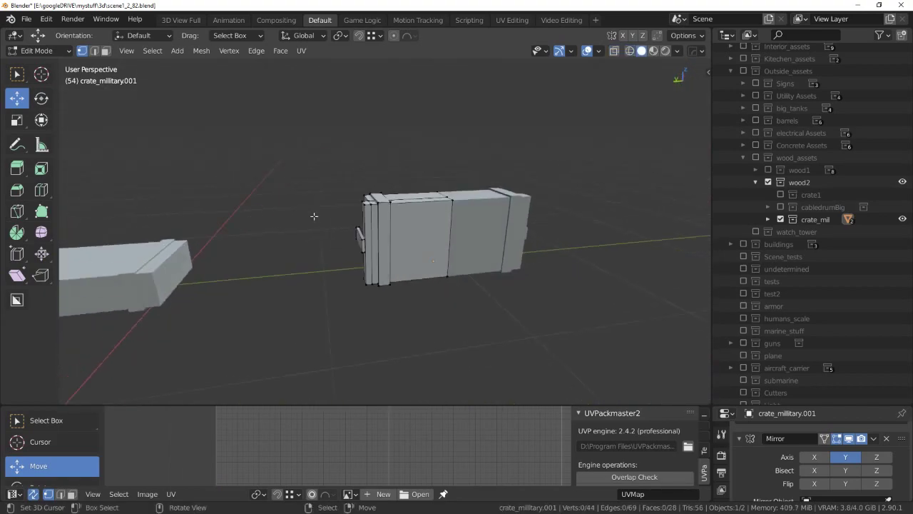
Turn off Bisect Y on the Mirror modifier and inspect the mirrored crate.
{"action": "left_click", "coordinate": [844, 471]}
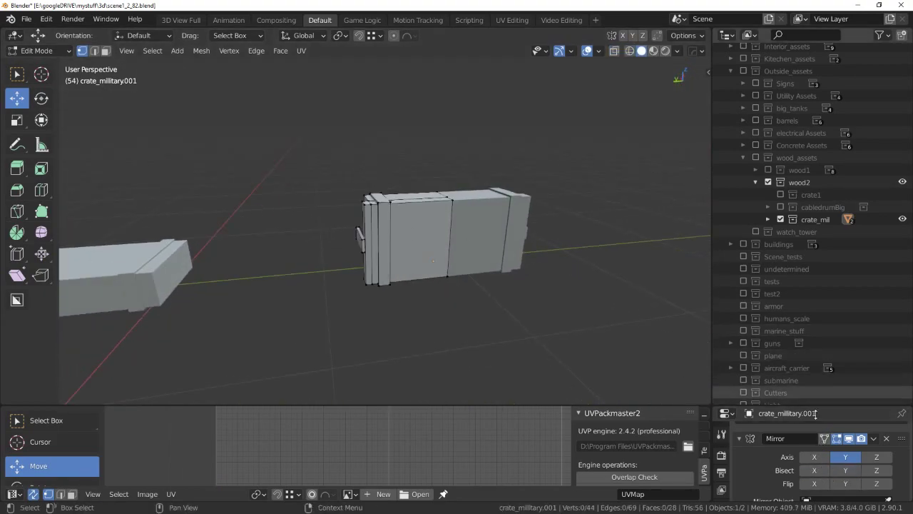
{"action": "middle_click_drag", "start_coordinate": [547, 302], "coordinate": [552, 312]}
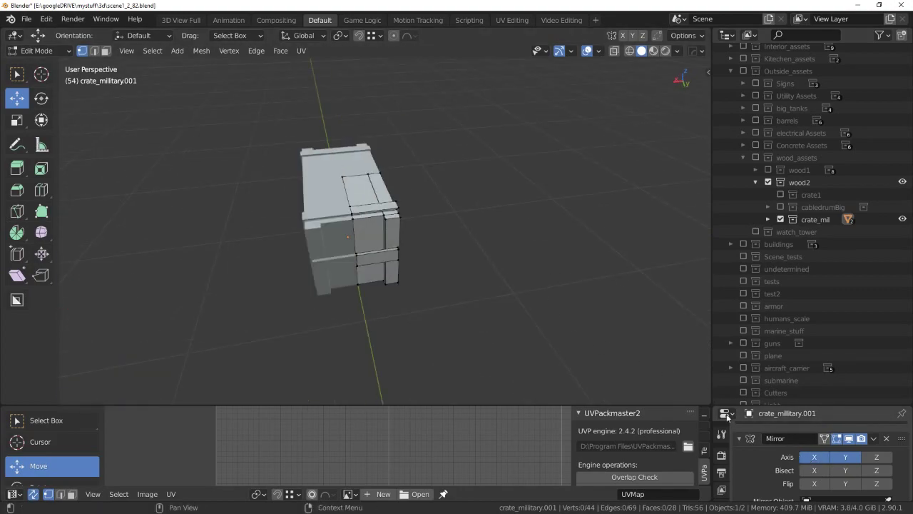
{"action": "scroll", "coordinate": [443, 214], "scroll_direction": "up", "scroll_amount": 5}
{"action": "mouse_move", "coordinate": [475, 220]}
{"action": "middle_mouse_down"}
{"action": "mouse_move", "coordinate": [431, 184]}
{"action": "mouse_move", "coordinate": [459, 166]}
{"action": "mouse_move", "coordinate": [458, 186]}
{"action": "mouse_move", "coordinate": [398, 190]}
{"action": "mouse_move", "coordinate": [423, 205]}
{"action": "middle_mouse_up"}
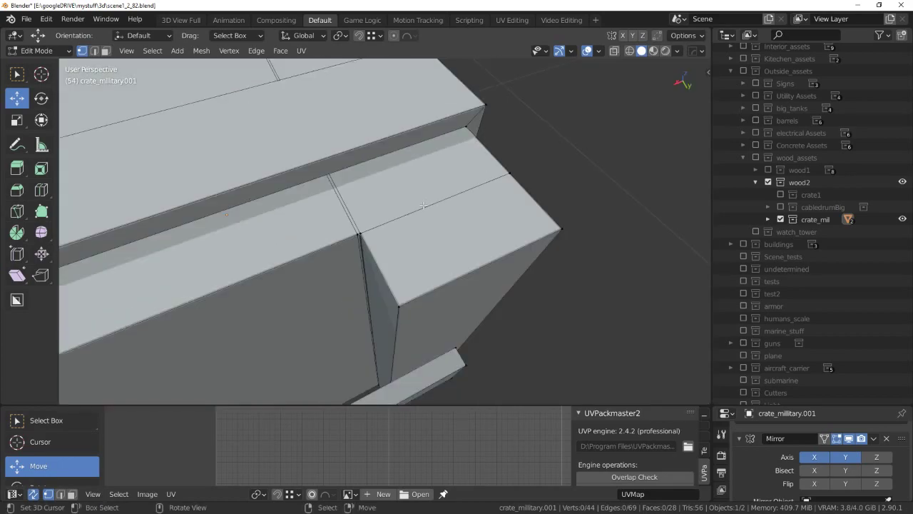
Remove the Bevel modifier from the crate's modifier stack.
{"action": "scroll", "coordinate": [744, 435], "scroll_direction": "down", "scroll_amount": 2}
{"action": "scroll", "coordinate": [746, 440], "scroll_direction": "up", "scroll_amount": 2}
{"action": "left_click", "coordinate": [746, 440]}
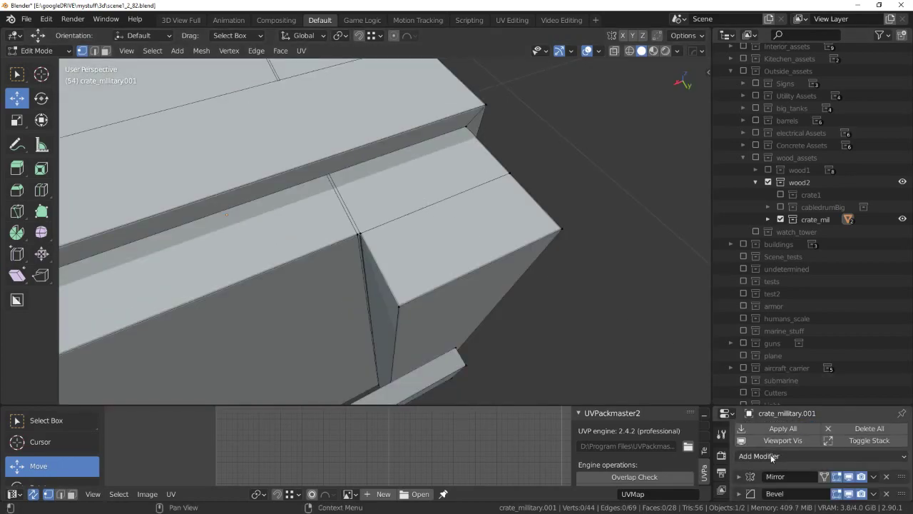
{"action": "left_click", "coordinate": [886, 494]}
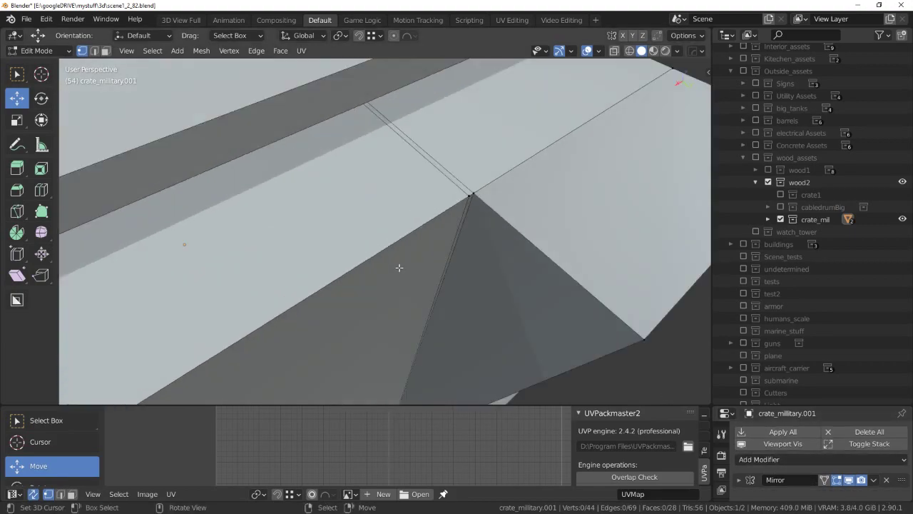
{"action": "middle_click_drag", "start_coordinate": [398, 265], "coordinate": [457, 264]}
Dissolve the stray edge across the front panel in edge select, then select all.
{"action": "key", "text": "ctrl+Tab"}
{"action": "left_click", "coordinate": [442, 331]}
{"action": "key", "text": "a"}
{"action": "key", "text": "alt+a"}
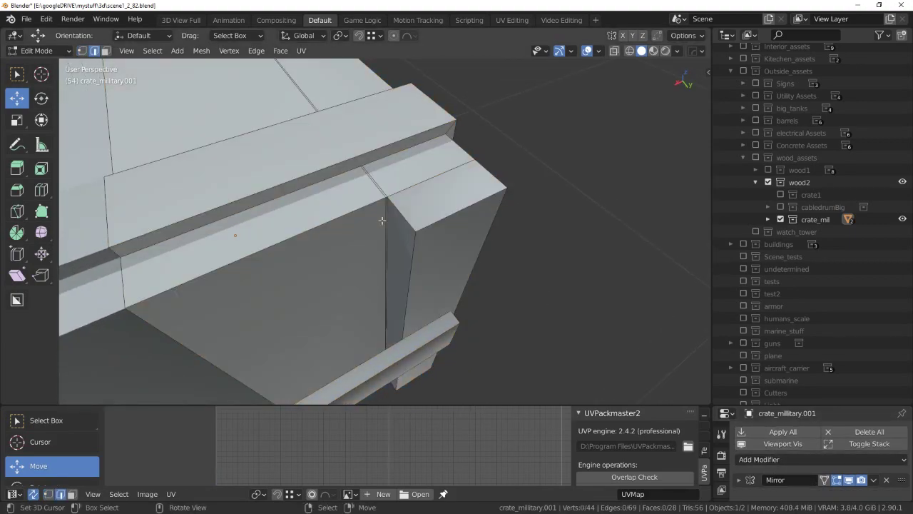
{"action": "key", "text": "x"}
{"action": "left_click", "coordinate": [380, 300]}
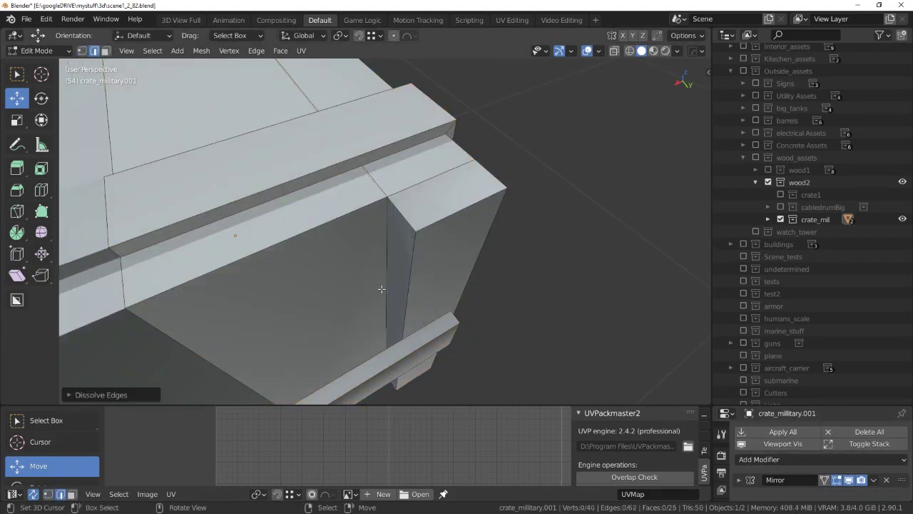
{"action": "mouse_move", "coordinate": [440, 235]}
{"action": "middle_mouse_down"}
{"action": "mouse_move", "coordinate": [467, 224]}
{"action": "mouse_move", "coordinate": [428, 235]}
{"action": "mouse_move", "coordinate": [444, 241]}
{"action": "mouse_move", "coordinate": [391, 198]}
{"action": "mouse_move", "coordinate": [428, 203]}
{"action": "mouse_move", "coordinate": [381, 216]}
{"action": "mouse_move", "coordinate": [399, 214]}
{"action": "middle_mouse_up"}
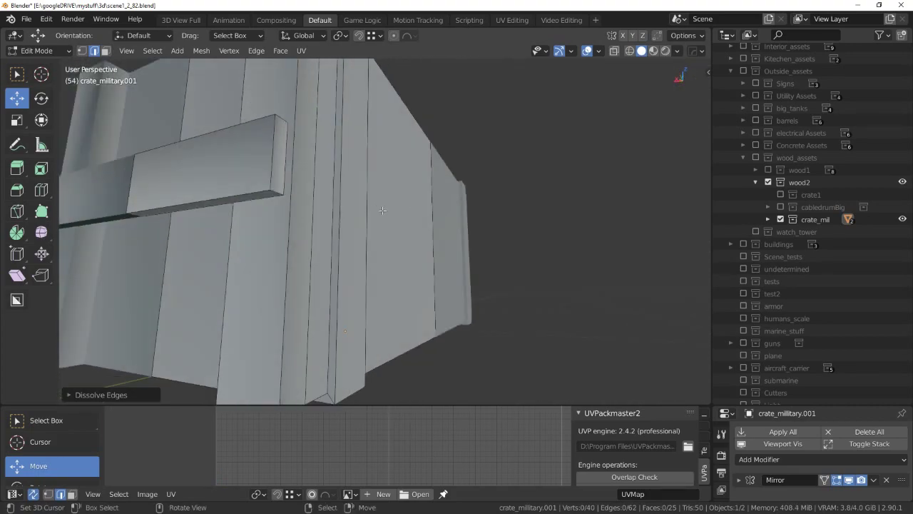
{"action": "key", "text": "a"}
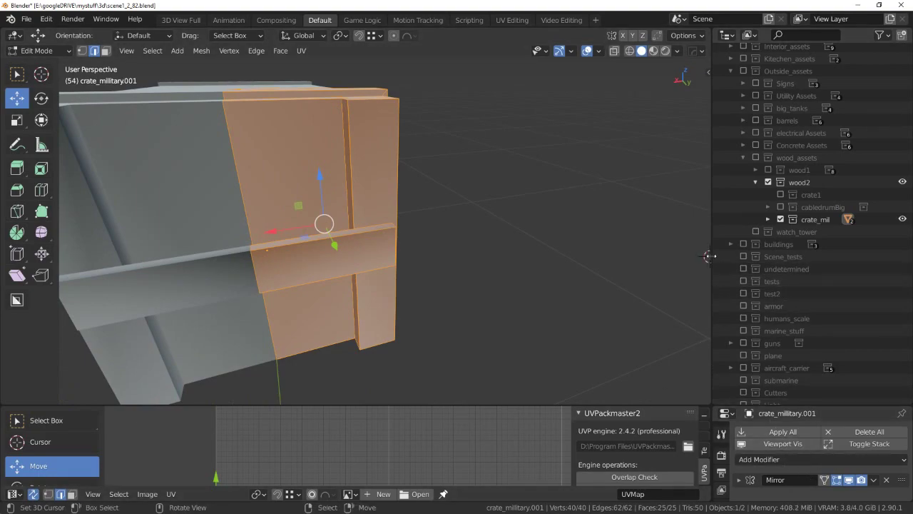
Widen the 3D view and apply Shade Flat to the selected crate faces via F3 search.
{"action": "left_click_drag", "start_coordinate": [708, 256], "coordinate": [862, 256]}
{"action": "scroll", "coordinate": [691, 249], "scroll_direction": "down", "scroll_amount": 3}
{"action": "middle_click_drag", "start_coordinate": [691, 249], "coordinate": [718, 363]}
{"action": "scroll", "coordinate": [449, 243], "scroll_direction": "up", "scroll_amount": 2}
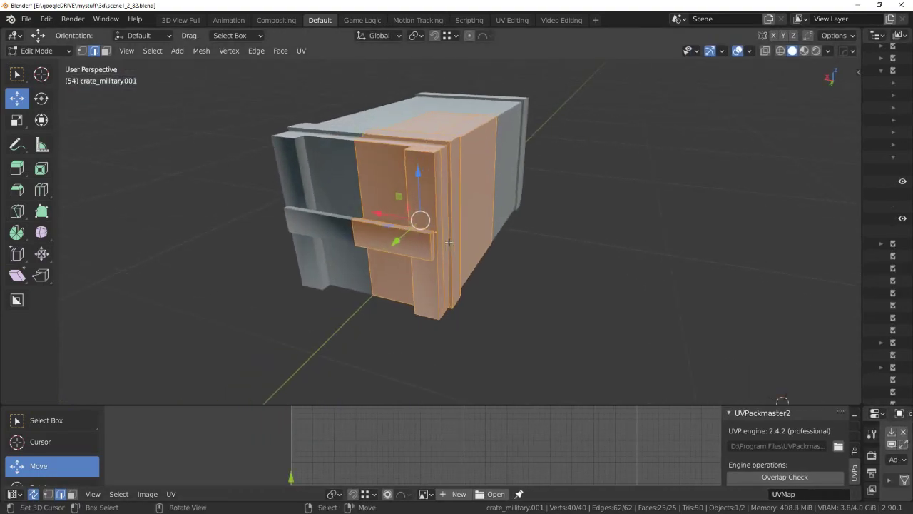
{"action": "scroll", "coordinate": [448, 243], "scroll_direction": "up", "scroll_amount": 2}
{"action": "key", "text": "q"}
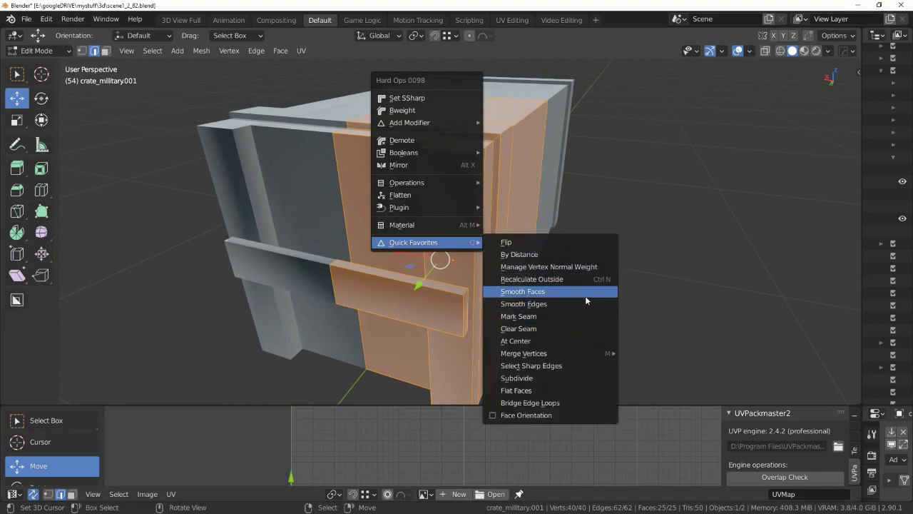
{"action": "key", "text": "Escape"}
{"action": "key", "text": "F3"}
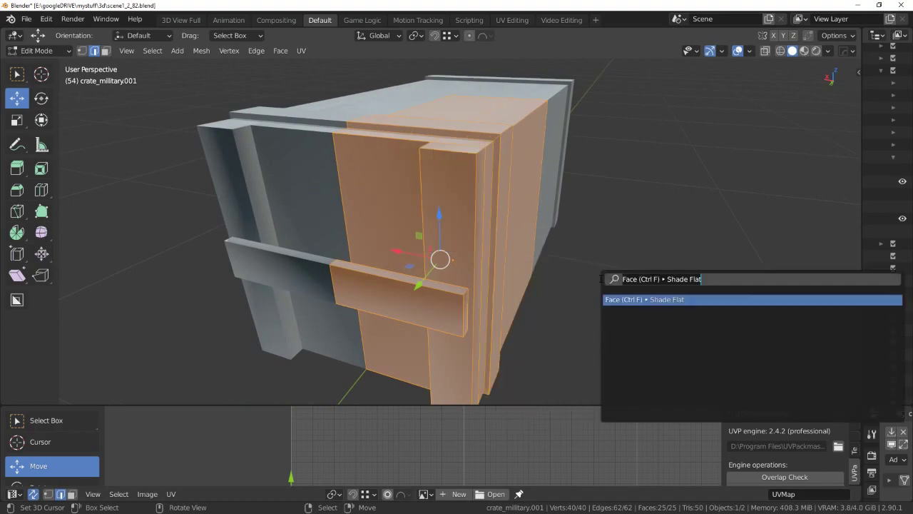
{"action": "key", "text": "Return"}
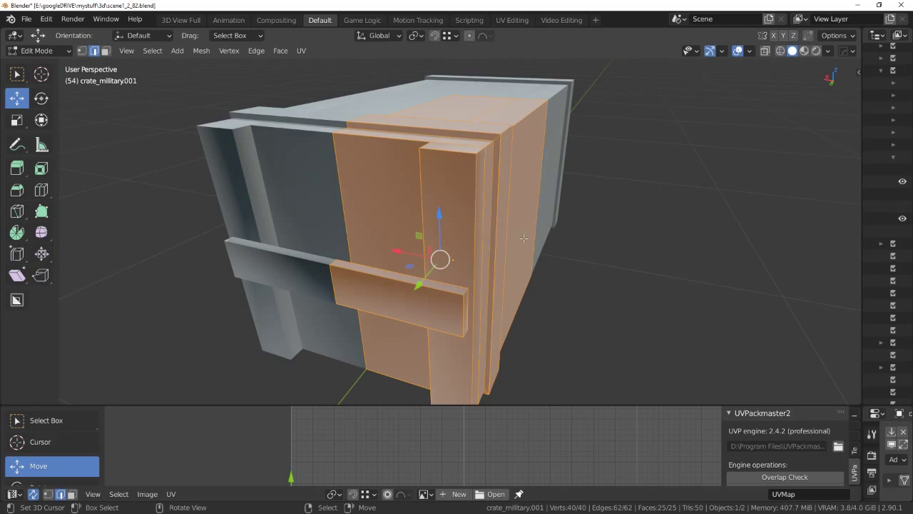
Show the N sidebar and orbit to a level front-side view of the selected faces.
{"action": "key", "text": "q"}
{"action": "key", "text": "Escape"}
{"action": "key", "text": "n"}
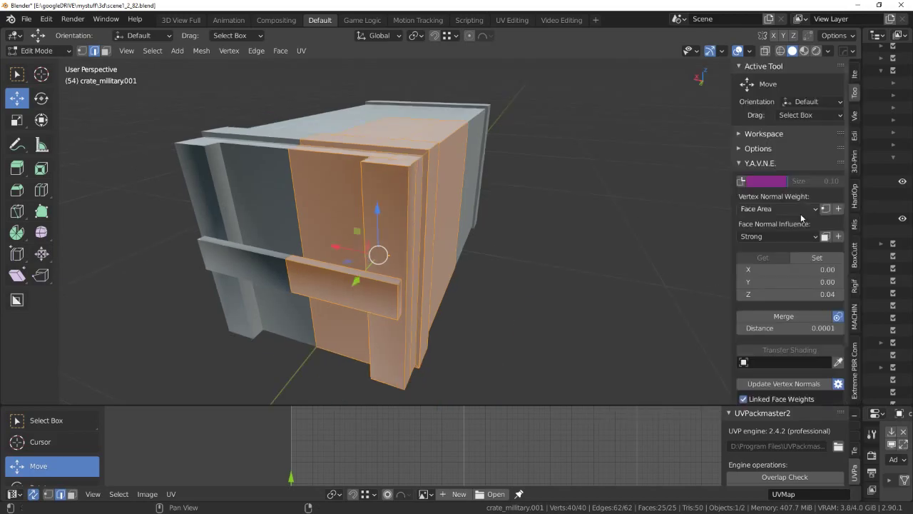
{"action": "key", "text": "KP_4"}
{"action": "key", "text": "KP_8"}
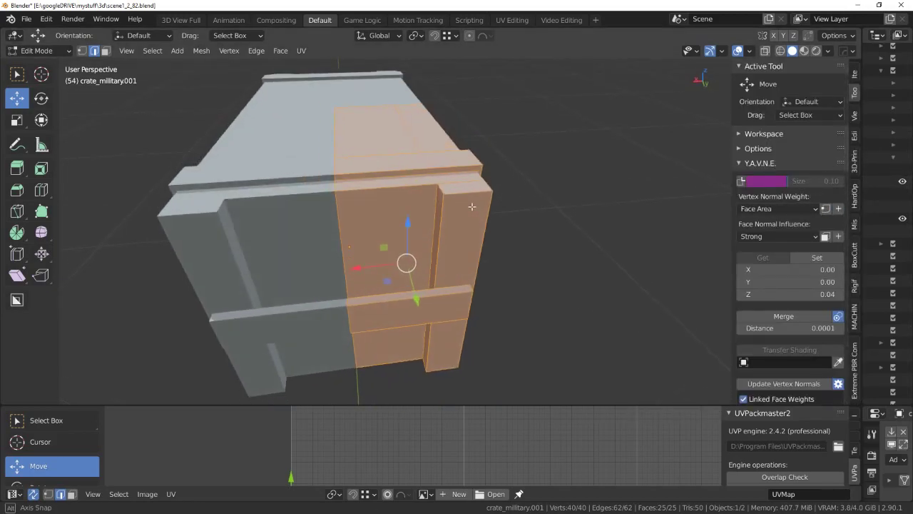
{"action": "mouse_move", "coordinate": [574, 204]}
{"action": "middle_mouse_down"}
{"action": "mouse_move", "coordinate": [481, 175]}
{"action": "mouse_move", "coordinate": [435, 188]}
{"action": "mouse_move", "coordinate": [432, 208]}
{"action": "middle_mouse_up"}
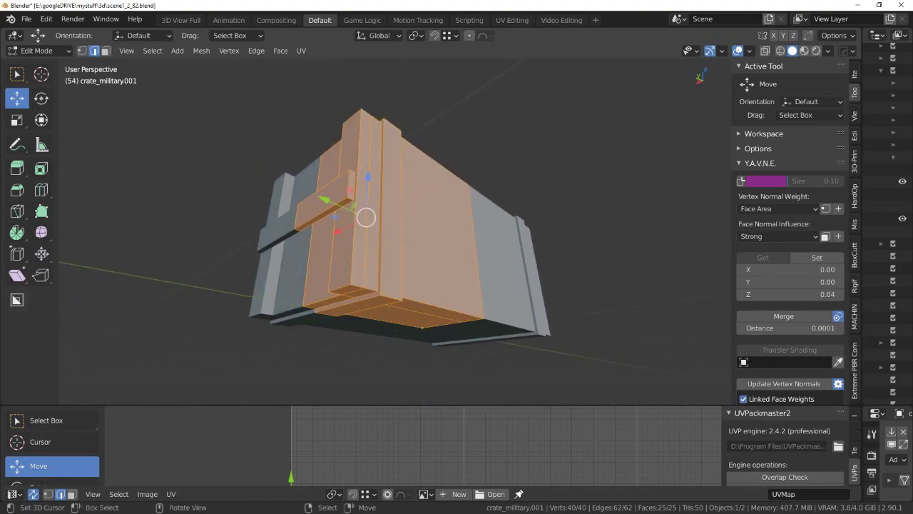
{"action": "mouse_move", "coordinate": [265, 280]}
{"action": "middle_mouse_down"}
{"action": "mouse_move", "coordinate": [411, 288]}
{"action": "mouse_move", "coordinate": [418, 326]}
{"action": "mouse_move", "coordinate": [407, 342]}
{"action": "mouse_move", "coordinate": [421, 332]}
{"action": "mouse_move", "coordinate": [463, 351]}
{"action": "mouse_move", "coordinate": [412, 280]}
{"action": "mouse_move", "coordinate": [476, 273]}
{"action": "mouse_move", "coordinate": [480, 298]}
{"action": "mouse_move", "coordinate": [440, 306]}
{"action": "middle_mouse_up"}
{"action": "scroll", "coordinate": [476, 311], "scroll_direction": "up", "scroll_amount": 5}
Switch the crate back to Object Mode and look down on its end.
{"action": "key", "text": "Tab"}
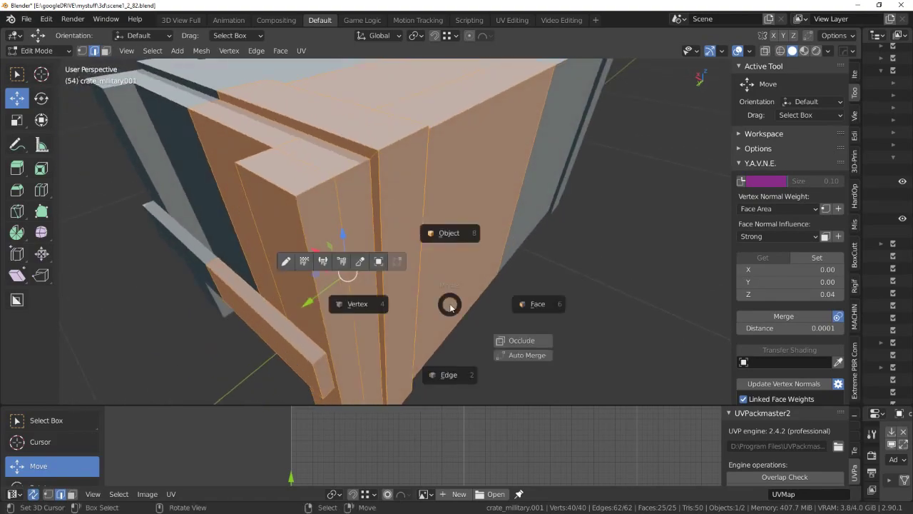
{"action": "left_click", "coordinate": [465, 243]}
{"action": "scroll", "coordinate": [465, 247], "scroll_direction": "down", "scroll_amount": 5}
{"action": "scroll", "coordinate": [478, 257], "scroll_direction": "down", "scroll_amount": 2}
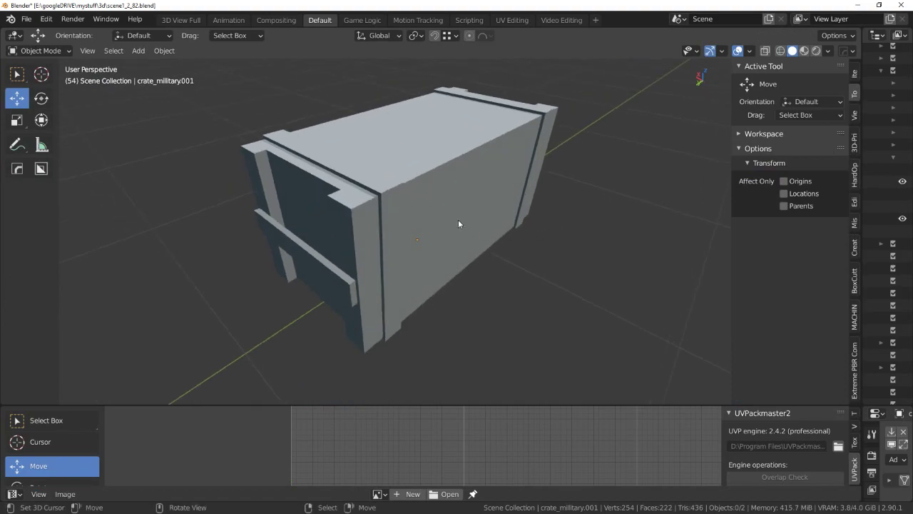
{"action": "mouse_move", "coordinate": [458, 224]}
{"action": "middle_mouse_down"}
{"action": "mouse_move", "coordinate": [483, 254]}
{"action": "mouse_move", "coordinate": [471, 238]}
{"action": "mouse_move", "coordinate": [528, 239]}
{"action": "mouse_move", "coordinate": [433, 264]}
{"action": "mouse_move", "coordinate": [478, 266]}
{"action": "mouse_move", "coordinate": [430, 277]}
{"action": "mouse_move", "coordinate": [279, 273]}
{"action": "middle_mouse_up"}
In top ortho X-ray vertex mode, slide the crate's end strip down Y about 0.018 m.
{"action": "left_click", "coordinate": [283, 217]}
{"action": "middle_click_drag", "start_coordinate": [283, 218], "coordinate": [356, 266]}
{"action": "key", "text": "alt+z"}
{"action": "scroll", "coordinate": [327, 194], "scroll_direction": "up", "scroll_amount": 3}
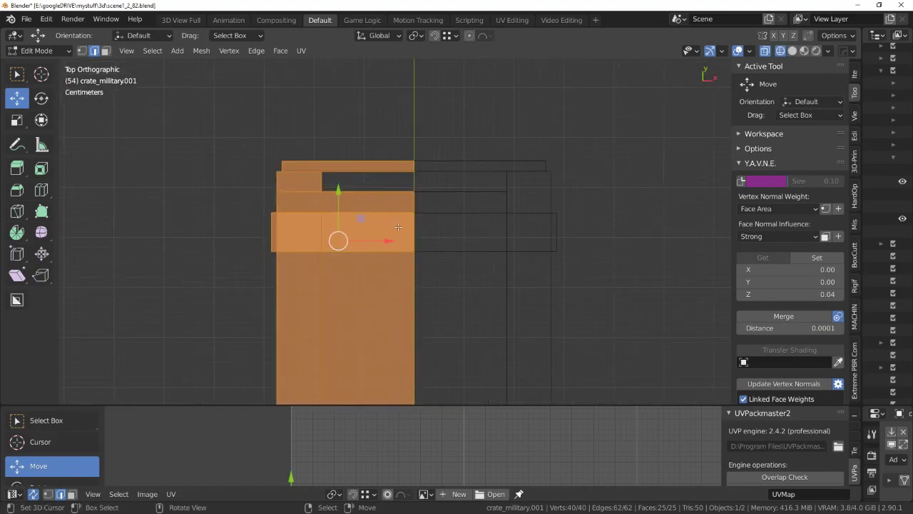
{"action": "key", "text": "Tab"}
{"action": "left_click", "coordinate": [408, 157]}
{"action": "left_click_drag", "start_coordinate": [230, 175], "coordinate": [230, 175]}
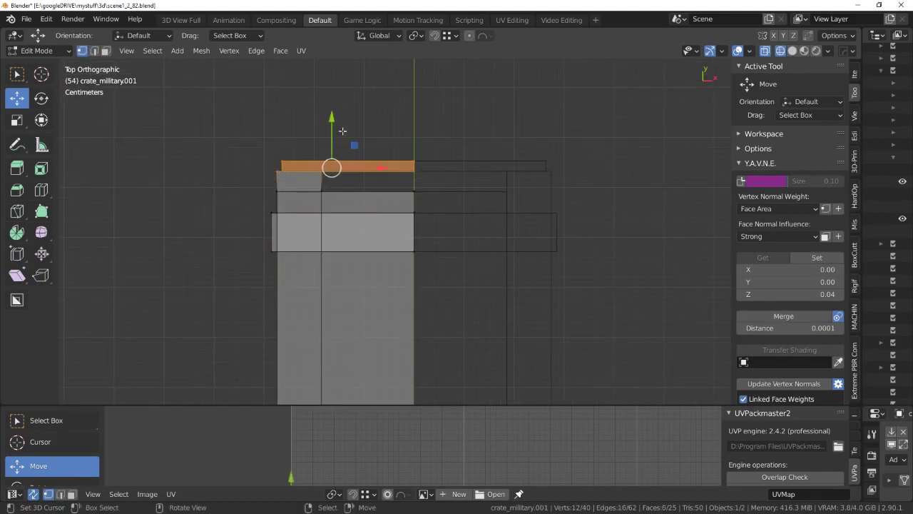
{"action": "left_click_drag", "start_coordinate": [333, 118], "coordinate": [333, 128]}
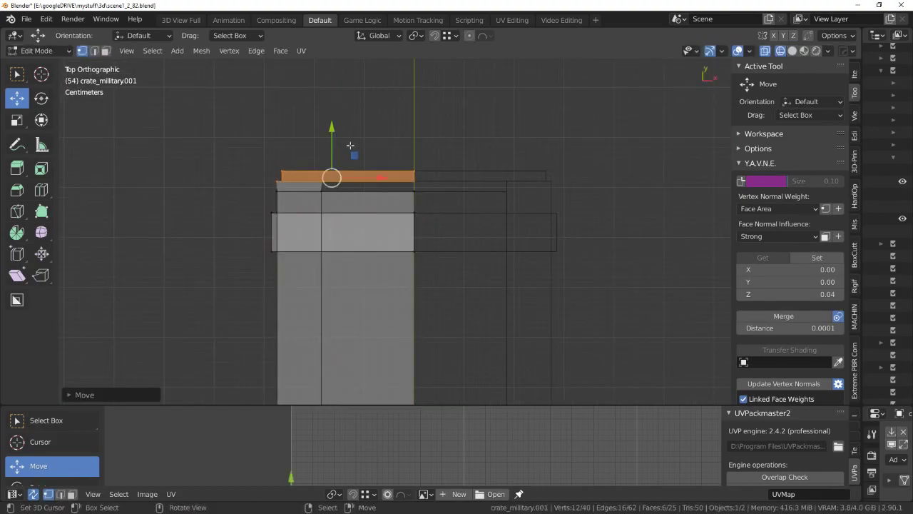
{"action": "mouse_move", "coordinate": [334, 128]}
{"action": "middle_mouse_down"}
{"action": "mouse_move", "coordinate": [493, 150]}
{"action": "mouse_move", "coordinate": [465, 202]}
{"action": "mouse_move", "coordinate": [450, 187]}
{"action": "mouse_move", "coordinate": [371, 210]}
{"action": "middle_mouse_up"}
Move the face strip along X toward the crate's middle.
{"action": "key", "text": "alt+a"}
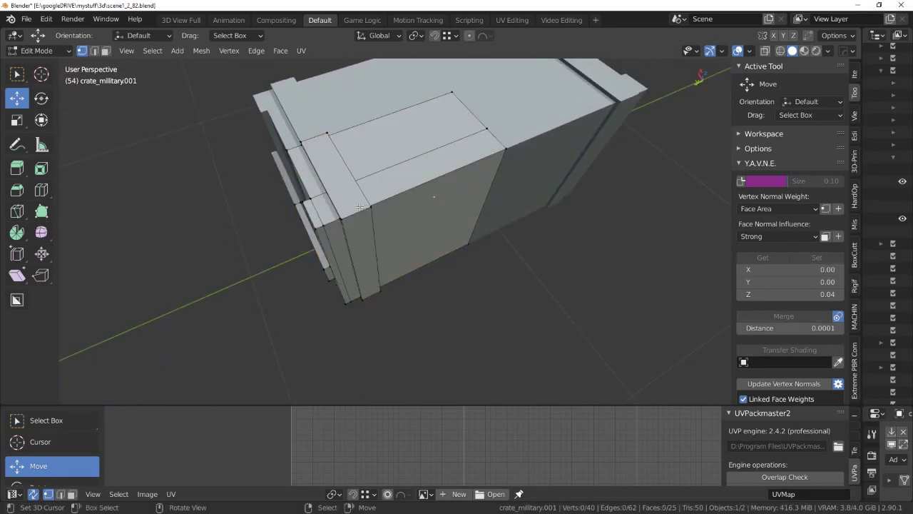
{"action": "mouse_move", "coordinate": [391, 202]}
{"action": "middle_mouse_down"}
{"action": "mouse_move", "coordinate": [466, 190]}
{"action": "mouse_move", "coordinate": [444, 189]}
{"action": "middle_mouse_up"}
{"action": "key", "text": "g"}
{"action": "key", "text": "x"}
{"action": "left_click", "coordinate": [428, 203]}
{"action": "scroll", "coordinate": [459, 193], "scroll_direction": "up", "scroll_amount": 2}
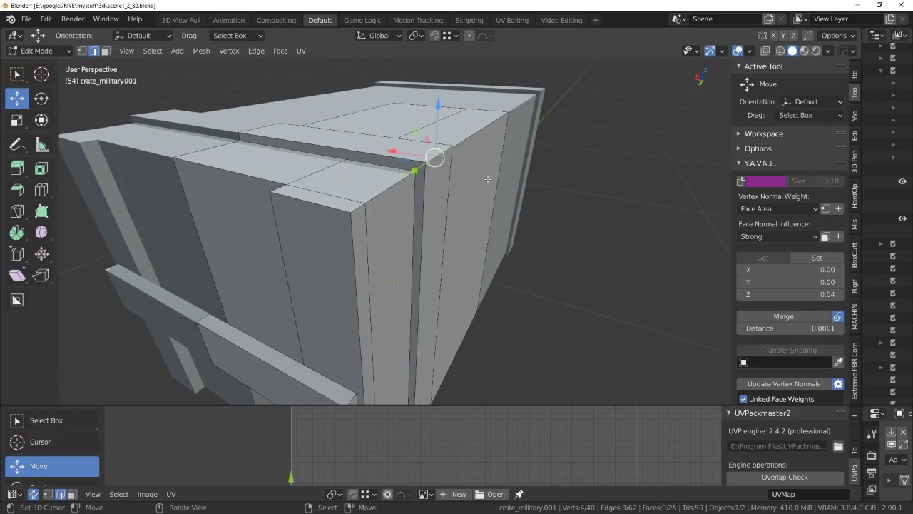
Rip the corner vertices apart with V and lower the ripped face strip.
{"action": "key", "text": "v"}
{"action": "scroll", "coordinate": [488, 179], "scroll_direction": "down", "scroll_amount": 1}
{"action": "scroll", "coordinate": [486, 180], "scroll_direction": "down", "scroll_amount": 2}
{"action": "scroll", "coordinate": [485, 181], "scroll_direction": "down", "scroll_amount": 2}
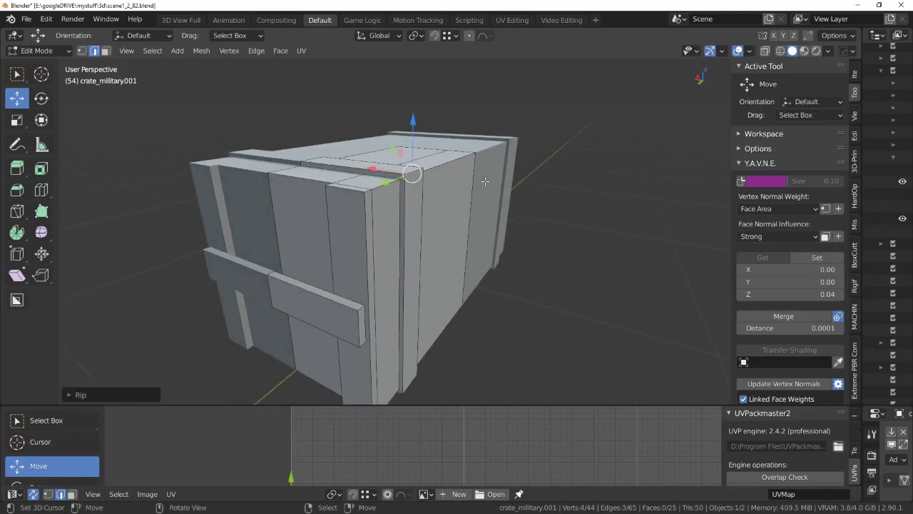
{"action": "mouse_move", "coordinate": [485, 182]}
{"action": "middle_mouse_down"}
{"action": "mouse_move", "coordinate": [506, 195]}
{"action": "mouse_move", "coordinate": [432, 218]}
{"action": "mouse_move", "coordinate": [415, 197]}
{"action": "middle_mouse_up"}
{"action": "scroll", "coordinate": [470, 207], "scroll_direction": "down", "scroll_amount": 2}
{"action": "scroll", "coordinate": [462, 215], "scroll_direction": "up", "scroll_amount": 1}
{"action": "scroll", "coordinate": [462, 214], "scroll_direction": "up", "scroll_amount": 3}
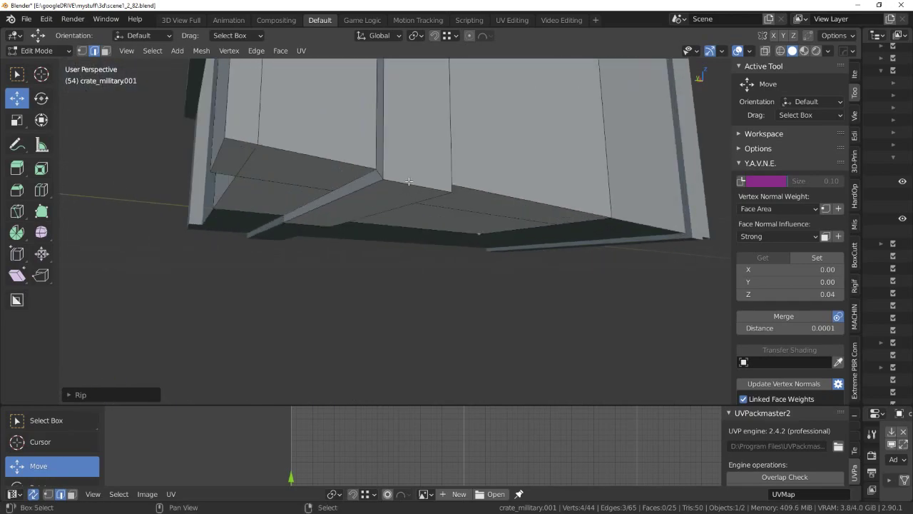
{"action": "key", "text": "v"}
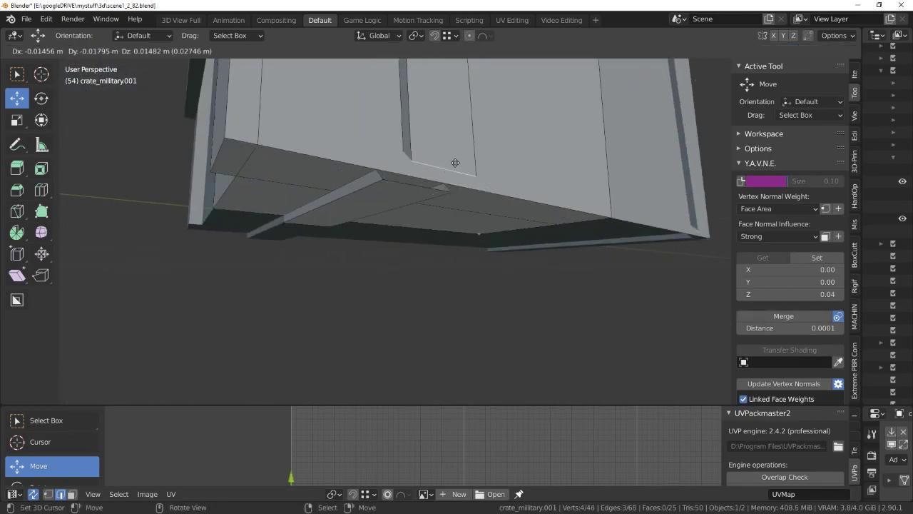
{"action": "left_click", "coordinate": [428, 191]}
{"action": "mouse_move", "coordinate": [428, 192]}
{"action": "middle_mouse_down"}
{"action": "mouse_move", "coordinate": [457, 187]}
{"action": "mouse_move", "coordinate": [458, 211]}
{"action": "mouse_move", "coordinate": [414, 217]}
{"action": "mouse_move", "coordinate": [422, 216]}
{"action": "middle_mouse_up"}
{"action": "key", "text": "g"}
{"action": "left_click", "coordinate": [431, 207]}
Scale the selected vertices along Z to flatten them vertically.
{"action": "key", "text": "s"}
{"action": "key", "text": "z"}
{"action": "key", "text": "Escape"}
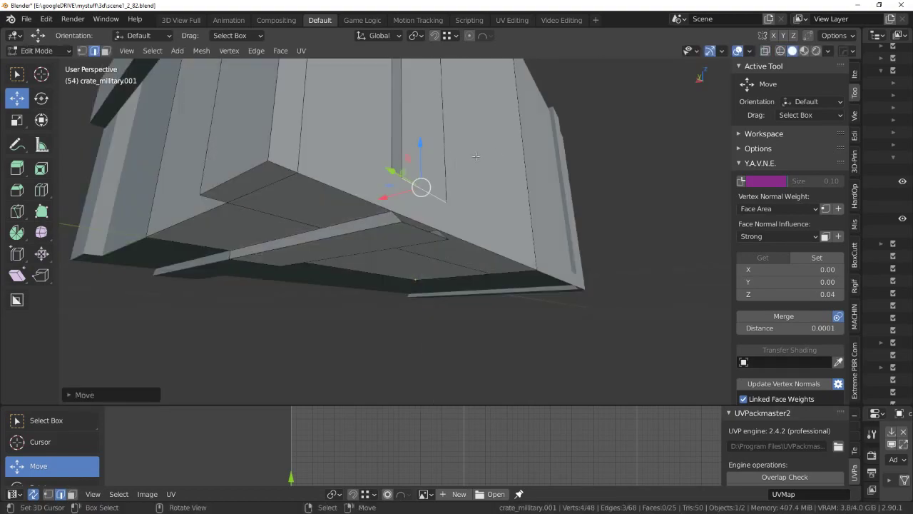
{"action": "key", "text": "s"}
{"action": "key", "text": "z"}
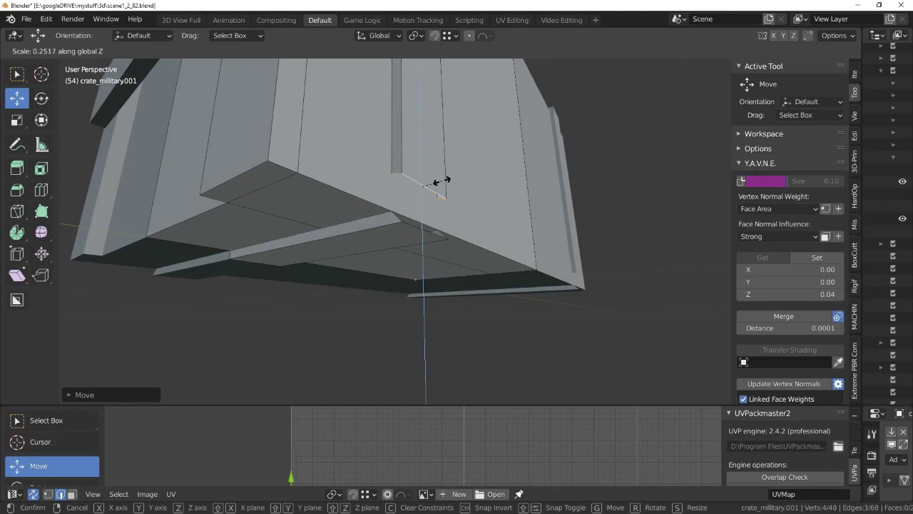
{"action": "left_click", "coordinate": [436, 181]}
{"action": "middle_click_drag", "start_coordinate": [436, 183], "coordinate": [456, 191]}
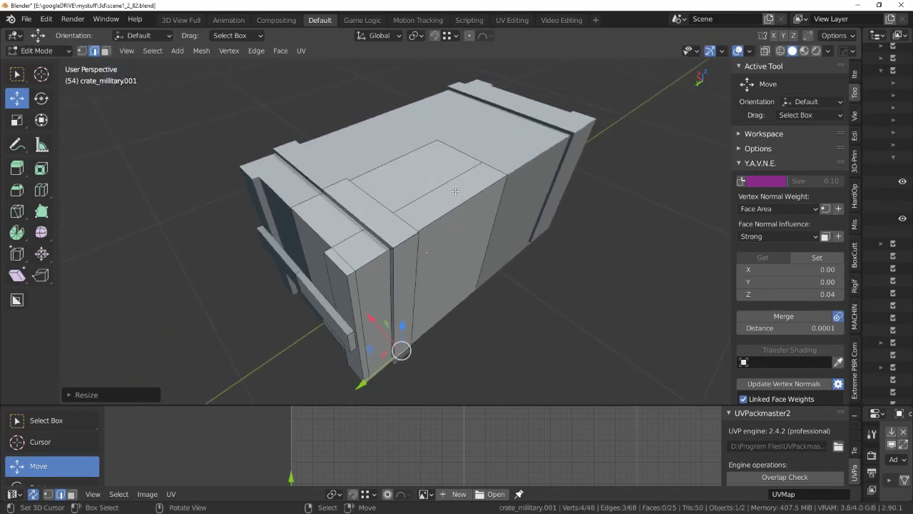
{"action": "scroll", "coordinate": [455, 191], "scroll_direction": "up", "scroll_amount": 3}
{"action": "middle_click_drag", "start_coordinate": [443, 195], "coordinate": [458, 152]}
Scale the vertices along X, shift them left to close the gap, and lower the top vertices.
{"action": "key", "text": "g"}
{"action": "key", "text": "Escape"}
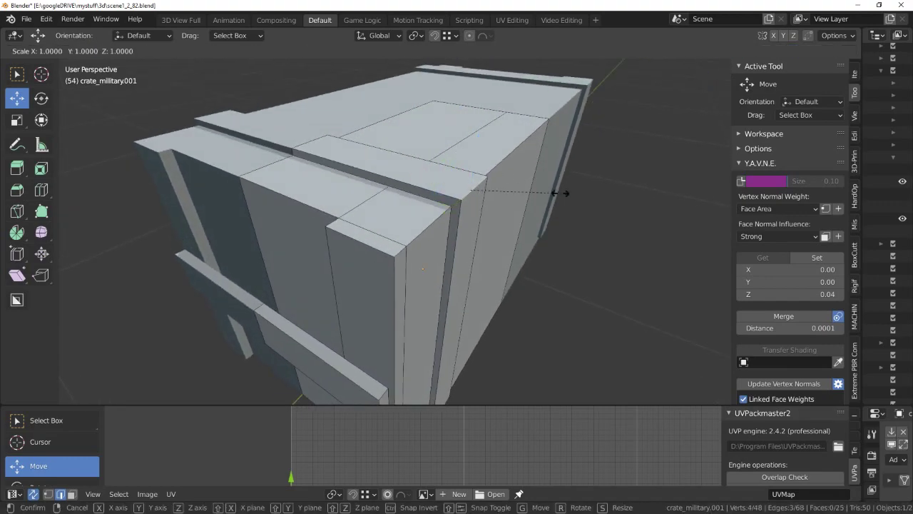
{"action": "left_click", "coordinate": [482, 178]}
{"action": "middle_click_drag", "start_coordinate": [483, 178], "coordinate": [478, 186]}
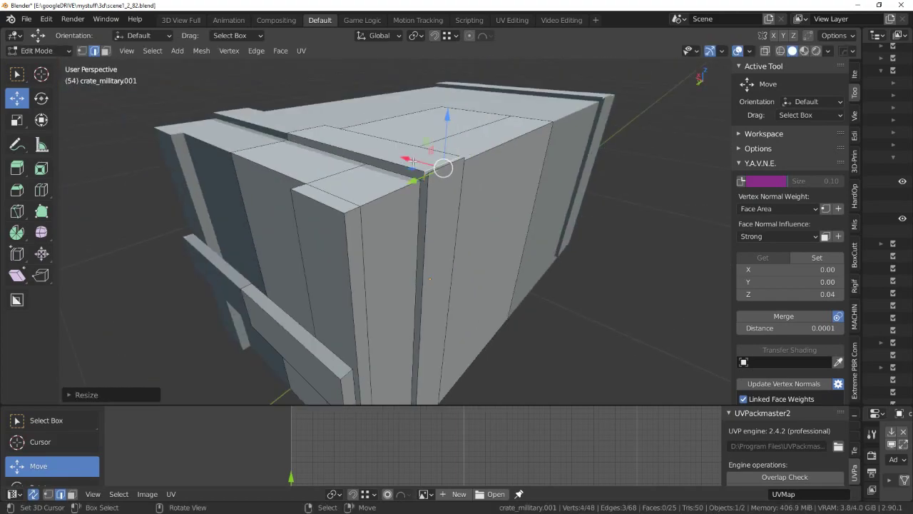
{"action": "left_click_drag", "start_coordinate": [443, 167], "coordinate": [431, 164]}
{"action": "key", "text": "s"}
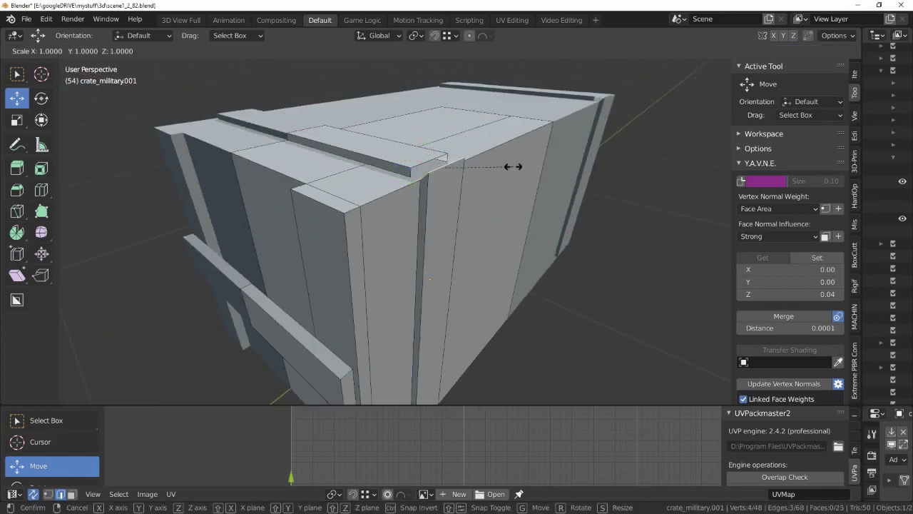
{"action": "left_click", "coordinate": [495, 207]}
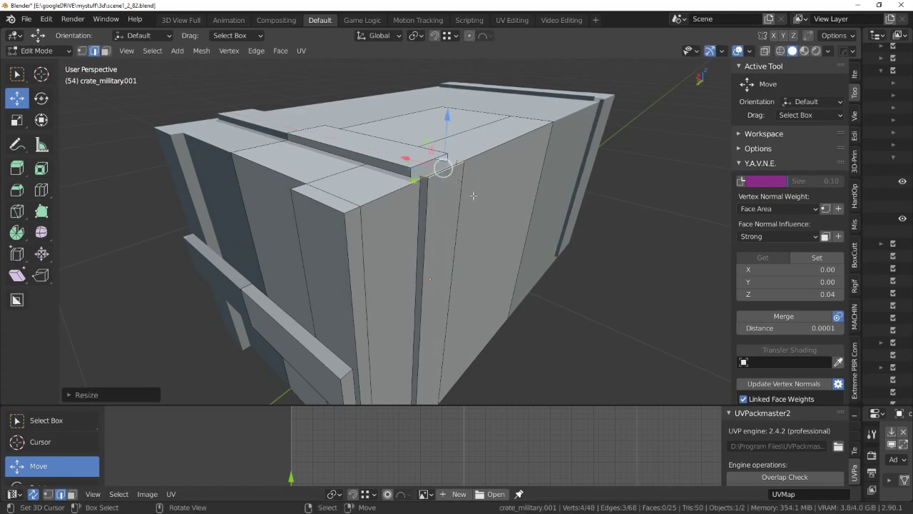
{"action": "middle_click_drag", "start_coordinate": [495, 207], "coordinate": [467, 130]}
{"action": "left_click_drag", "start_coordinate": [460, 73], "coordinate": [452, 107]}
{"action": "mouse_move", "coordinate": [452, 107]}
{"action": "middle_mouse_down"}
{"action": "mouse_move", "coordinate": [428, 183]}
{"action": "mouse_move", "coordinate": [442, 214]}
{"action": "middle_mouse_up"}
Fill the corner gaps with new faces using F, scaling the selection along X.
{"action": "key", "text": "f"}
{"action": "key", "text": "s"}
{"action": "key", "text": "x"}
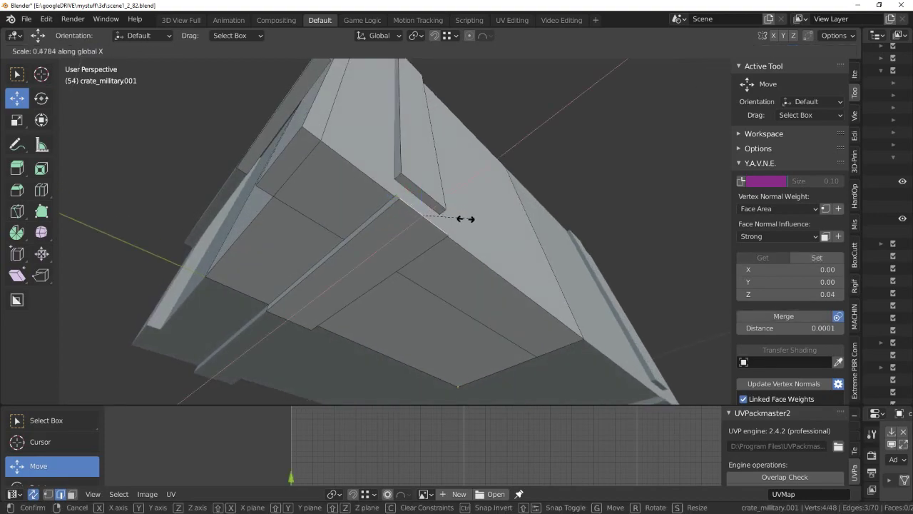
{"action": "type", "text": "0"}
{"action": "key", "text": "Return"}
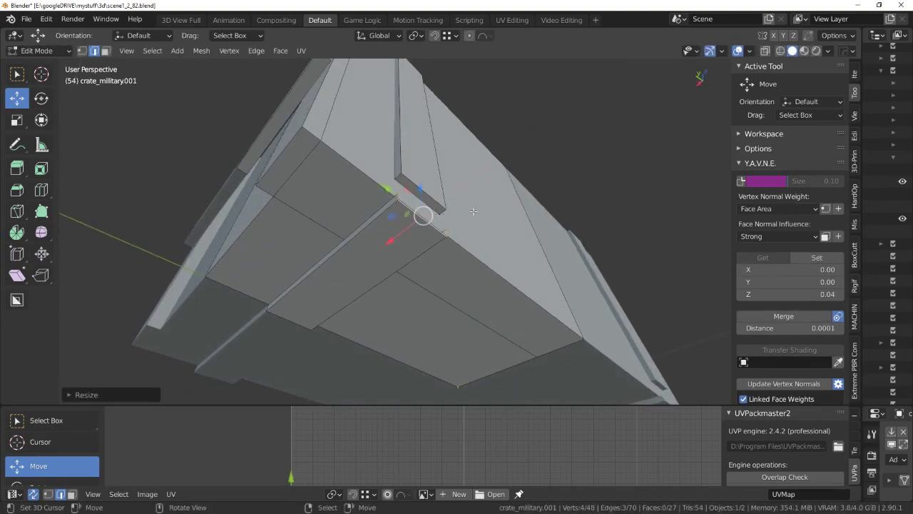
{"action": "scroll", "coordinate": [473, 211], "scroll_direction": "up", "scroll_amount": 5}
{"action": "key", "text": "f"}
{"action": "mouse_move", "coordinate": [470, 207]}
{"action": "middle_mouse_down"}
{"action": "mouse_move", "coordinate": [432, 189]}
{"action": "mouse_move", "coordinate": [396, 214]}
{"action": "mouse_move", "coordinate": [413, 195]}
{"action": "mouse_move", "coordinate": [467, 195]}
{"action": "mouse_move", "coordinate": [443, 202]}
{"action": "middle_mouse_up"}
{"action": "key", "text": "f"}
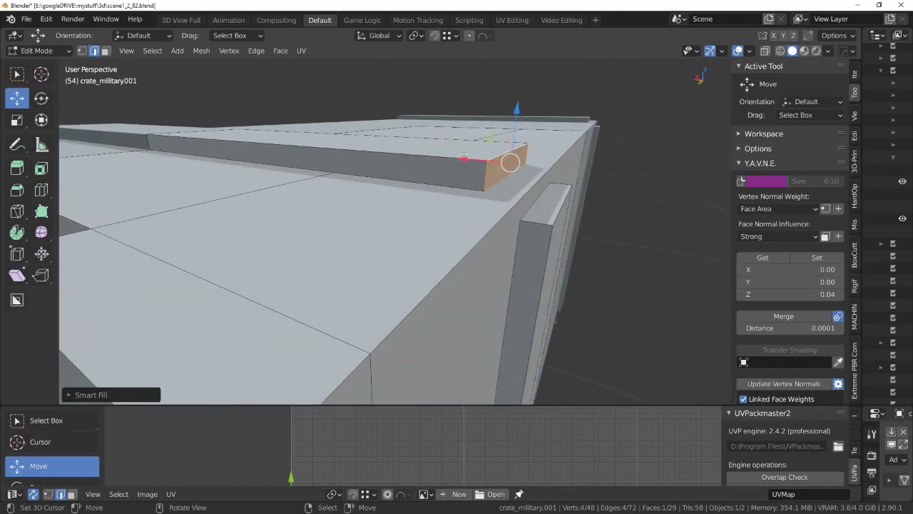
Slide the new face along X and, in Face select, move the wall-top face into place.
{"action": "left_click_drag", "start_coordinate": [464, 155], "coordinate": [478, 160]}
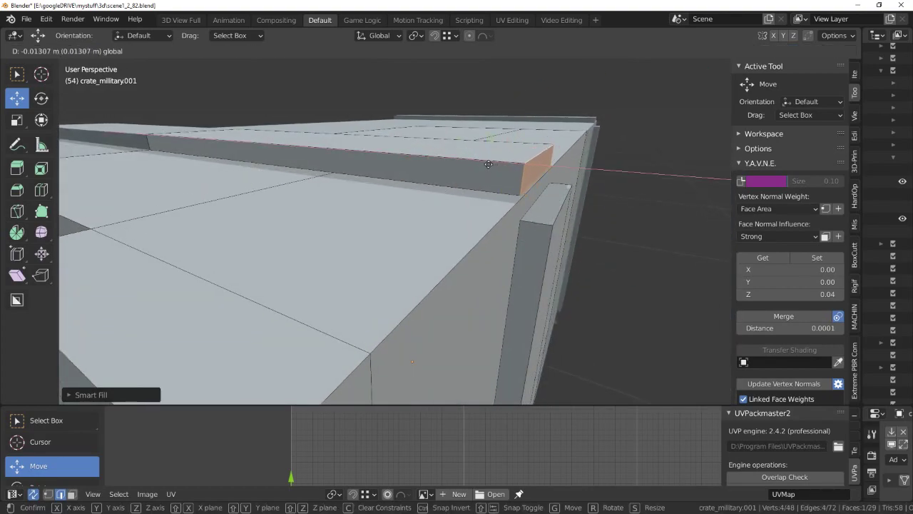
{"action": "middle_click_drag", "start_coordinate": [490, 164], "coordinate": [507, 218]}
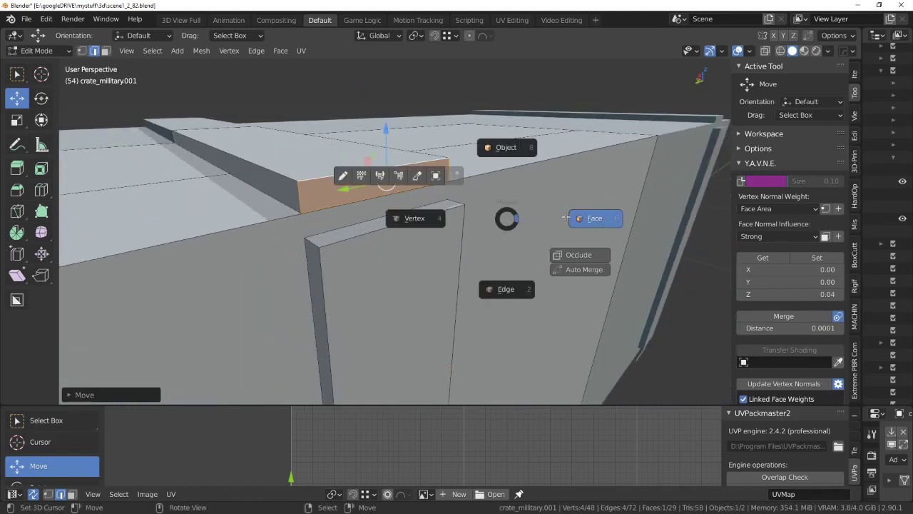
{"action": "left_click", "coordinate": [566, 217]}
{"action": "middle_click_drag", "start_coordinate": [393, 214], "coordinate": [469, 198]}
{"action": "left_click_drag", "start_coordinate": [469, 197], "coordinate": [414, 190]}
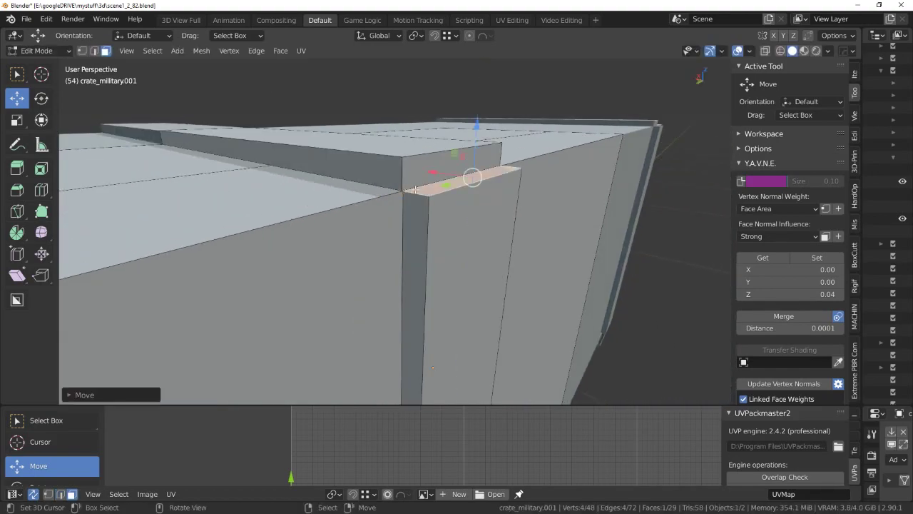
{"action": "scroll", "coordinate": [415, 190], "scroll_direction": "down", "scroll_amount": 5}
{"action": "middle_click_drag", "start_coordinate": [415, 190], "coordinate": [473, 188]}
{"action": "scroll", "coordinate": [455, 227], "scroll_direction": "up", "scroll_amount": 3}
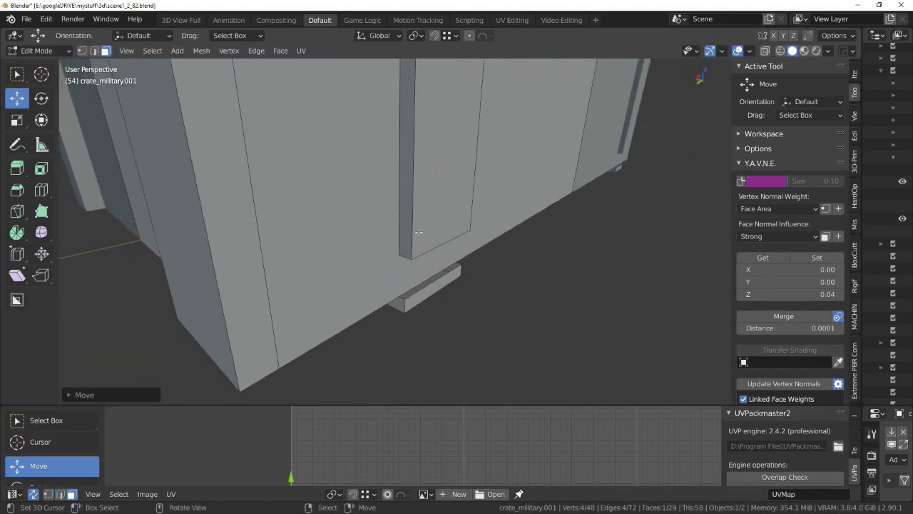
Slide the underside corner face along X and move the tall strip face vertically.
{"action": "middle_click_drag", "start_coordinate": [455, 226], "coordinate": [449, 214]}
{"action": "left_click", "coordinate": [463, 232]}
{"action": "left_click_drag", "start_coordinate": [448, 233], "coordinate": [436, 214]}
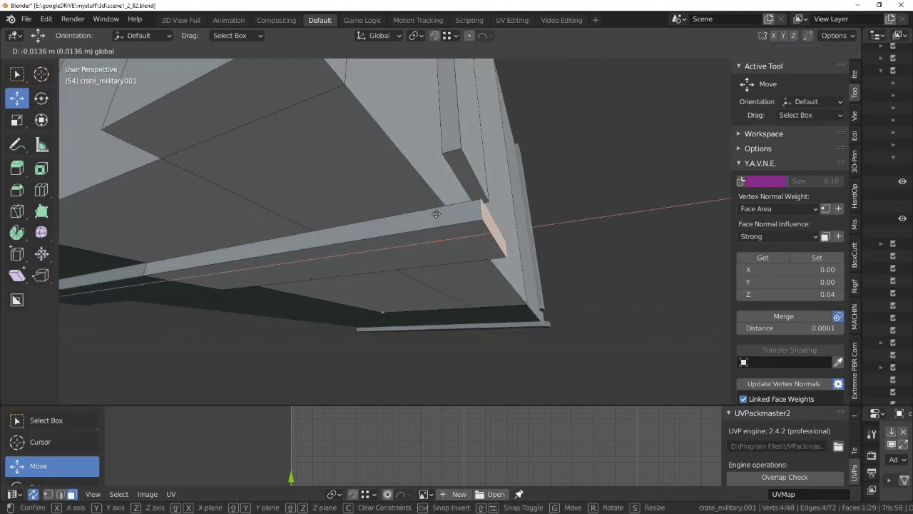
{"action": "left_click", "coordinate": [333, 90]}
{"action": "left_click", "coordinate": [466, 158]}
{"action": "mouse_move", "coordinate": [467, 158]}
{"action": "middle_mouse_down"}
{"action": "mouse_move", "coordinate": [438, 178]}
{"action": "mouse_move", "coordinate": [428, 210]}
{"action": "middle_mouse_up"}
{"action": "left_click_drag", "start_coordinate": [428, 210], "coordinate": [418, 230]}
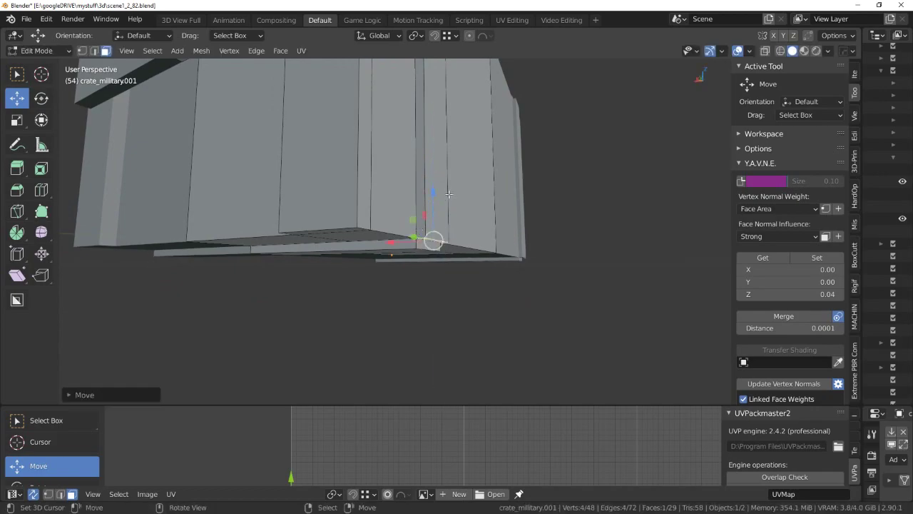
{"action": "mouse_move", "coordinate": [418, 231]}
{"action": "middle_mouse_down"}
{"action": "mouse_move", "coordinate": [479, 181]}
{"action": "mouse_move", "coordinate": [433, 186]}
{"action": "middle_mouse_up"}
{"action": "scroll", "coordinate": [479, 181], "scroll_direction": "down", "scroll_amount": 4}
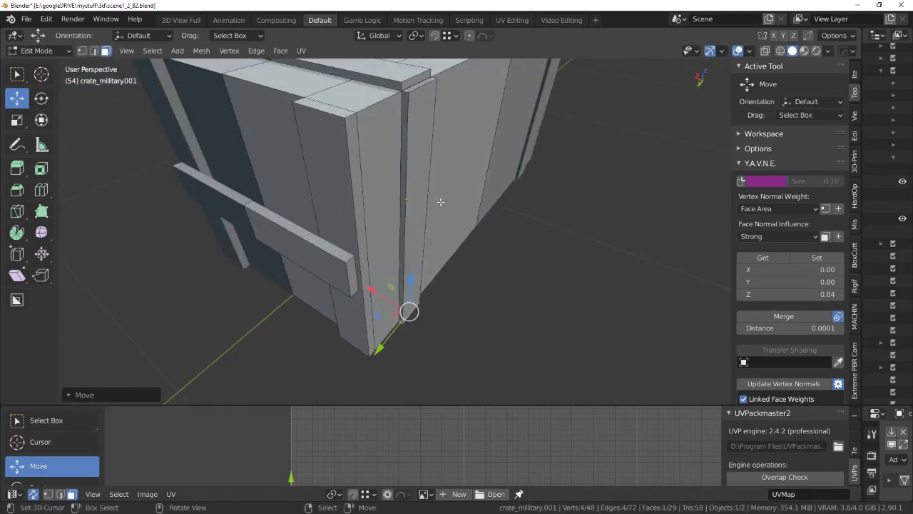
{"action": "scroll", "coordinate": [433, 186], "scroll_direction": "up", "scroll_amount": 5}
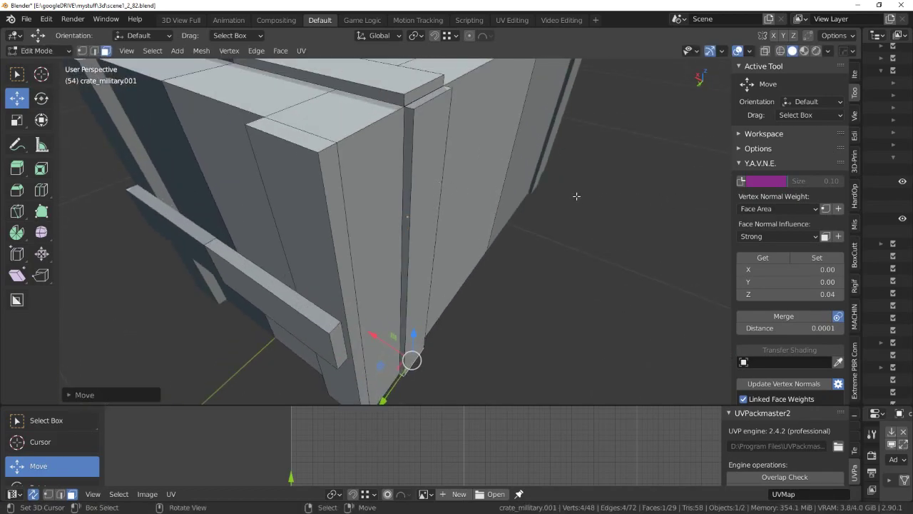
Slide the top plank face and the lower face along X until flush.
{"action": "mouse_move", "coordinate": [523, 163]}
{"action": "middle_mouse_down"}
{"action": "mouse_move", "coordinate": [418, 112]}
{"action": "mouse_move", "coordinate": [397, 176]}
{"action": "middle_mouse_up"}
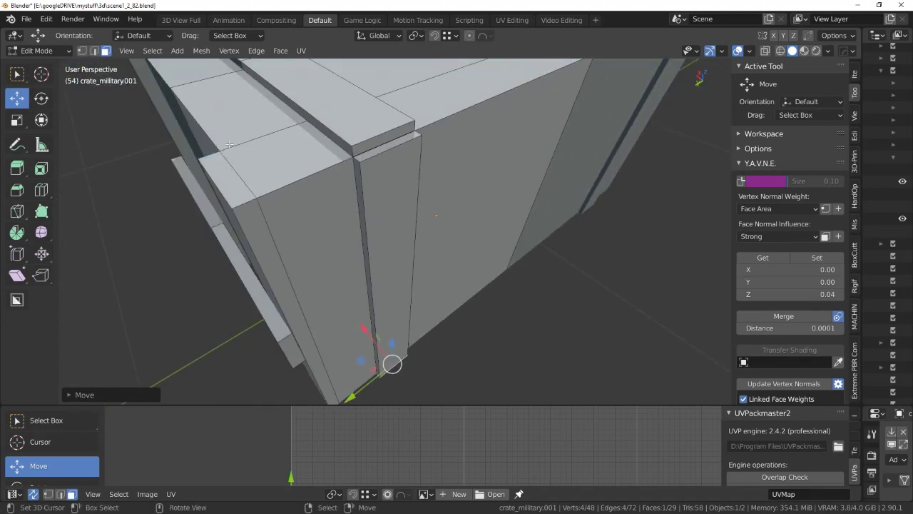
{"action": "left_click_drag", "start_coordinate": [364, 124], "coordinate": [362, 159]}
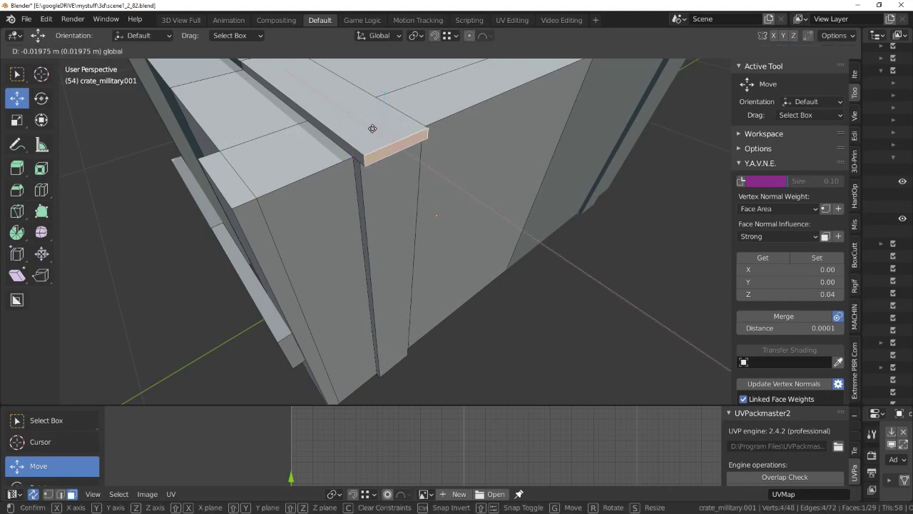
{"action": "left_click", "coordinate": [363, 159]}
{"action": "mouse_move", "coordinate": [363, 160]}
{"action": "middle_mouse_down", "text": "shift"}
{"action": "mouse_move", "coordinate": [370, 136]}
{"action": "mouse_move", "coordinate": [356, 179]}
{"action": "mouse_move", "coordinate": [302, 214]}
{"action": "middle_mouse_up", "text": "shift"}
{"action": "mouse_move", "coordinate": [303, 214]}
{"action": "left_mouse_down"}
{"action": "mouse_move", "coordinate": [292, 217]}
{"action": "mouse_move", "coordinate": [313, 212]}
{"action": "left_mouse_up"}
{"action": "mouse_move", "coordinate": [313, 211]}
{"action": "middle_mouse_down"}
{"action": "mouse_move", "coordinate": [380, 169]}
{"action": "mouse_move", "coordinate": [395, 203]}
{"action": "middle_mouse_up"}
Deselect everything and move the front crossbar plank into place.
{"action": "key", "text": "alt+a"}
{"action": "middle_click_drag", "start_coordinate": [365, 230], "coordinate": [318, 239]}
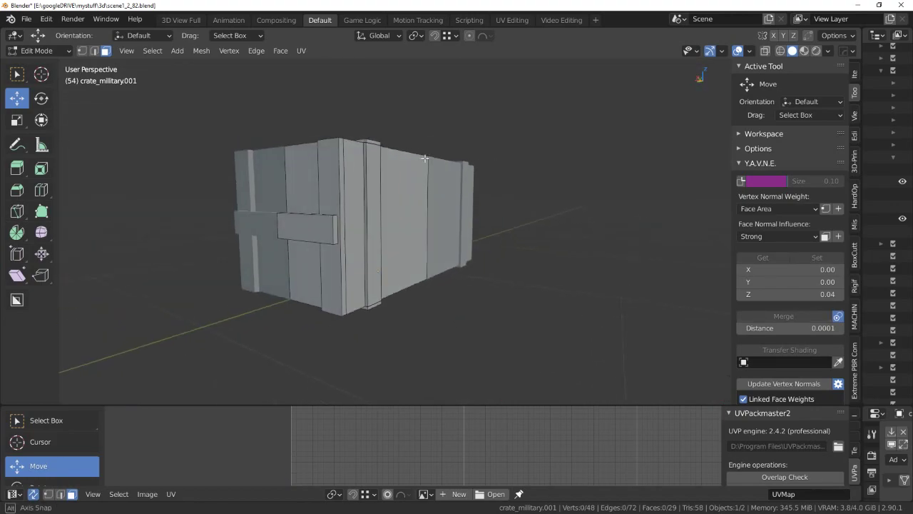
{"action": "key", "text": "a"}
{"action": "key", "text": "alt+a"}
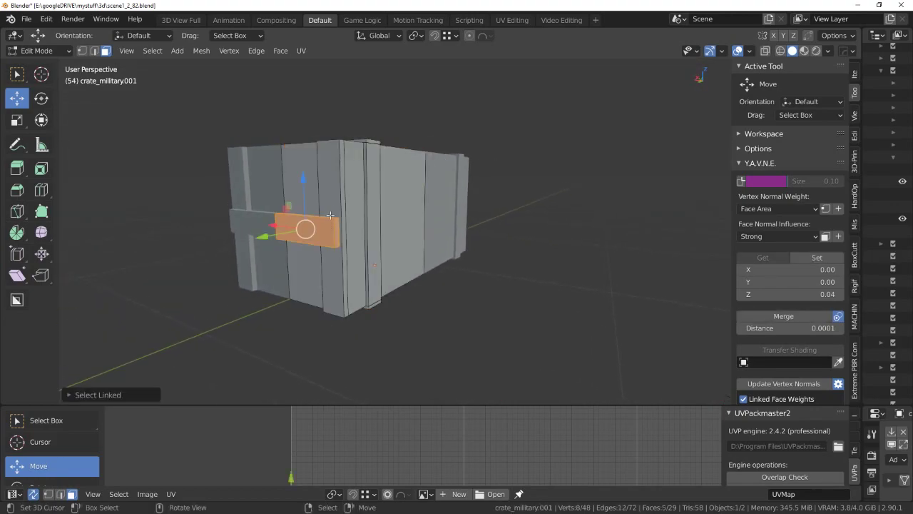
{"action": "left_click_drag", "start_coordinate": [303, 180], "coordinate": [303, 151]}
{"action": "middle_click_drag", "start_coordinate": [302, 151], "coordinate": [350, 178]}
{"action": "scroll", "coordinate": [356, 186], "scroll_direction": "down", "scroll_amount": 2}
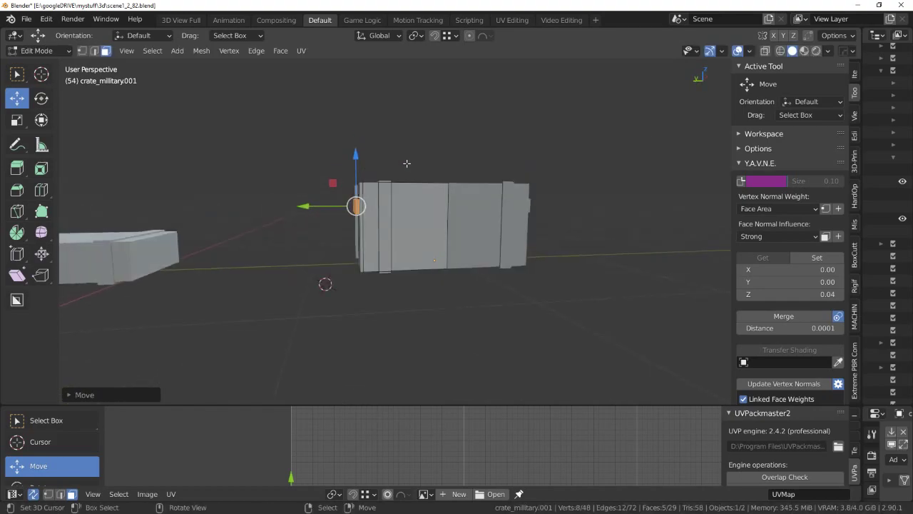
{"action": "mouse_move", "coordinate": [421, 110]}
{"action": "middle_mouse_down", "text": "shift"}
{"action": "mouse_move", "coordinate": [422, 172]}
{"action": "mouse_move", "coordinate": [446, 257]}
{"action": "mouse_move", "coordinate": [360, 232]}
{"action": "middle_mouse_up", "text": "shift"}
{"action": "scroll", "coordinate": [447, 257], "scroll_direction": "up", "scroll_amount": 3}
Switch to Object Mode, then Tab back into Edit Mode on the crate mesh.
{"action": "key", "text": "ctrl+Tab"}
{"action": "left_click", "coordinate": [372, 183]}
{"action": "mouse_move", "coordinate": [372, 183]}
{"action": "middle_mouse_down"}
{"action": "mouse_move", "coordinate": [404, 188]}
{"action": "mouse_move", "coordinate": [434, 173]}
{"action": "middle_mouse_up"}
{"action": "scroll", "coordinate": [421, 200], "scroll_direction": "down", "scroll_amount": 3}
{"action": "mouse_move", "coordinate": [406, 224]}
{"action": "middle_mouse_down"}
{"action": "mouse_move", "coordinate": [392, 244]}
{"action": "mouse_move", "coordinate": [419, 228]}
{"action": "mouse_move", "coordinate": [444, 252]}
{"action": "mouse_move", "coordinate": [479, 249]}
{"action": "middle_mouse_up"}
{"action": "key", "text": "Tab"}
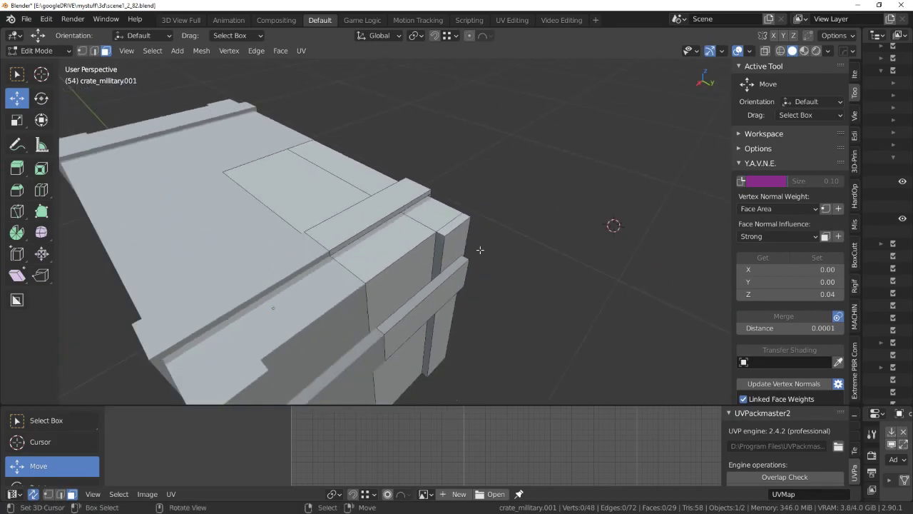
{"action": "scroll", "coordinate": [428, 229], "scroll_direction": "down", "scroll_amount": 3}
{"action": "mouse_move", "coordinate": [388, 210]}
{"action": "middle_mouse_down"}
{"action": "mouse_move", "coordinate": [343, 172]}
{"action": "mouse_move", "coordinate": [464, 301]}
{"action": "mouse_move", "coordinate": [418, 257]}
{"action": "middle_mouse_up"}
Choose Object from the mode pie and orbit to view the whole mirrored crate.
{"action": "key", "text": "Tab"}
{"action": "left_click", "coordinate": [428, 197]}
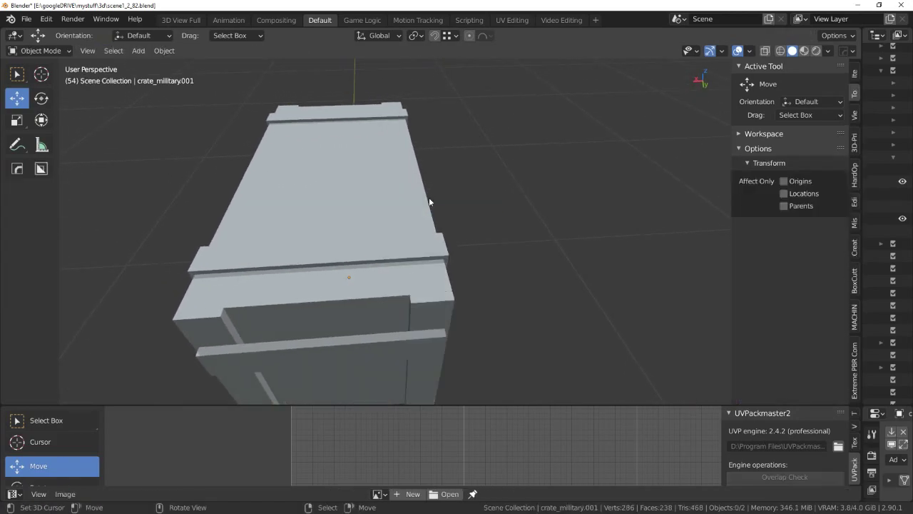
{"action": "mouse_move", "coordinate": [429, 197]}
{"action": "middle_mouse_down"}
{"action": "mouse_move", "coordinate": [424, 226]}
{"action": "mouse_move", "coordinate": [394, 236]}
{"action": "mouse_move", "coordinate": [357, 213]}
{"action": "middle_mouse_up"}
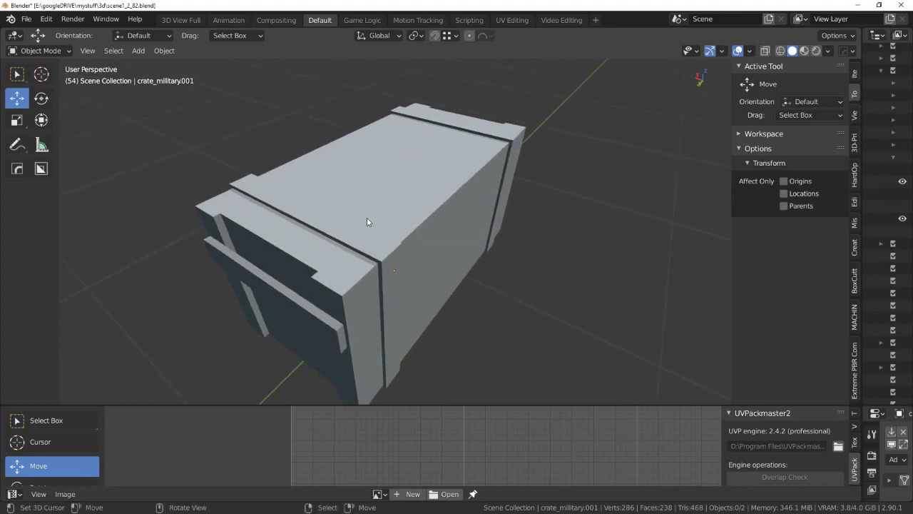
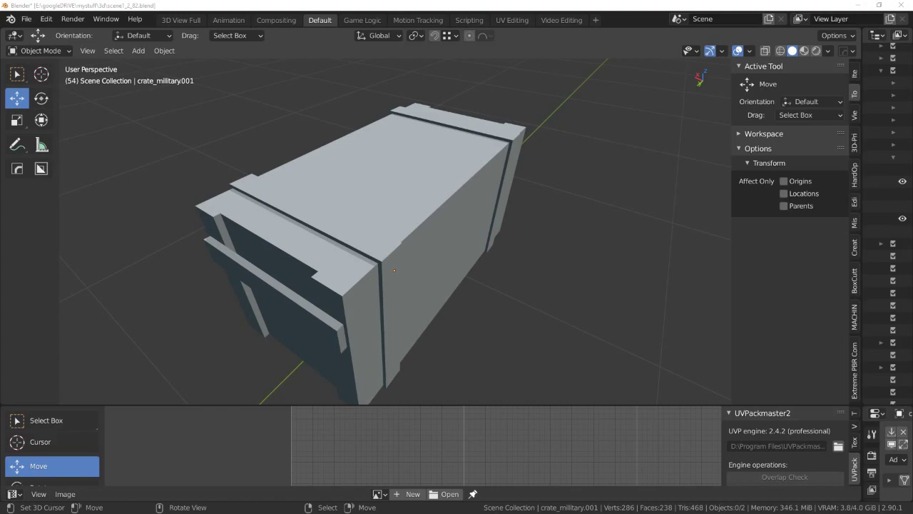
Duplicate one of the lid-strip faces in face mode and stretch the copy along X.
{"action": "middle_click_drag", "start_coordinate": [479, 217], "coordinate": [366, 227]}
{"action": "key", "text": "Tab"}
{"action": "left_click", "coordinate": [456, 221]}
{"action": "mouse_move", "coordinate": [456, 220]}
{"action": "middle_mouse_down"}
{"action": "mouse_move", "coordinate": [428, 235]}
{"action": "mouse_move", "coordinate": [450, 245]}
{"action": "middle_mouse_up"}
{"action": "left_click", "coordinate": [336, 211]}
{"action": "middle_click_drag", "start_coordinate": [336, 210], "coordinate": [314, 221]}
{"action": "key", "text": "shift+d"}
{"action": "key", "text": "s"}
{"action": "key", "text": "x"}
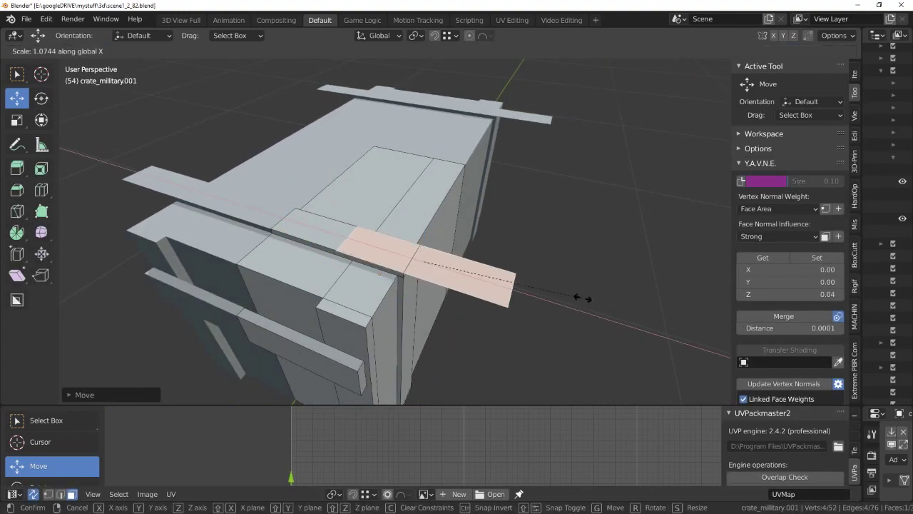
{"action": "left_click", "coordinate": [457, 273]}
Rescale the copied face and extrude it into a small block.
{"action": "mouse_move", "coordinate": [456, 274]}
{"action": "middle_mouse_down"}
{"action": "mouse_move", "coordinate": [499, 265]}
{"action": "mouse_move", "coordinate": [457, 270]}
{"action": "middle_mouse_up"}
{"action": "key", "text": "s"}
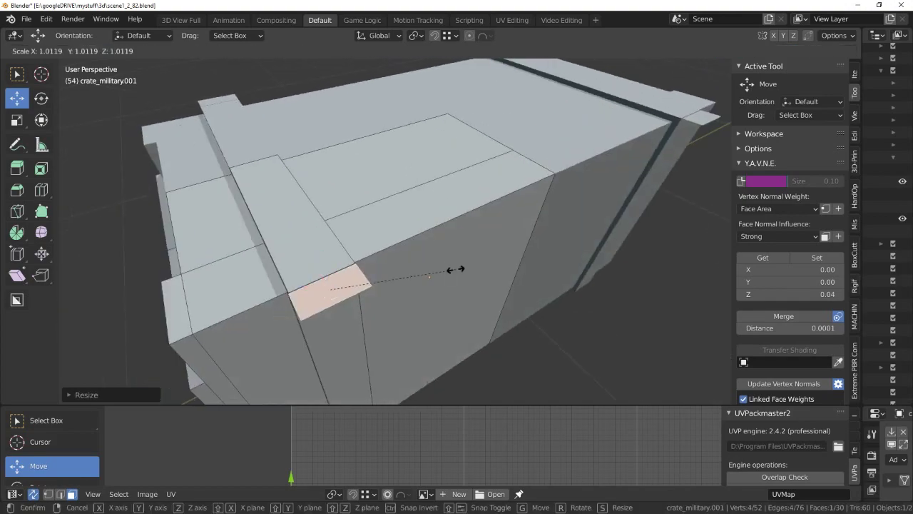
{"action": "key", "text": "s"}
{"action": "left_click", "coordinate": [414, 281]}
{"action": "key", "text": "e"}
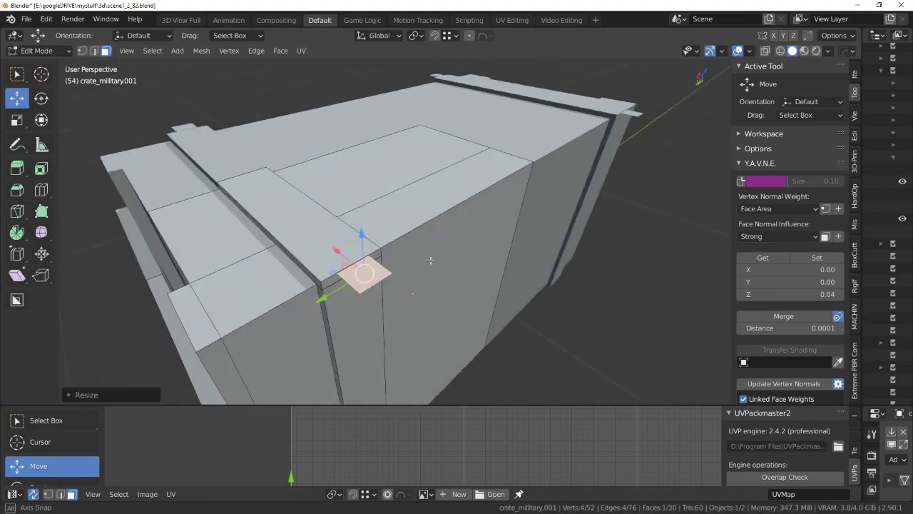
{"action": "left_click", "coordinate": [430, 247]}
{"action": "middle_click_drag", "start_coordinate": [430, 247], "coordinate": [471, 251]}
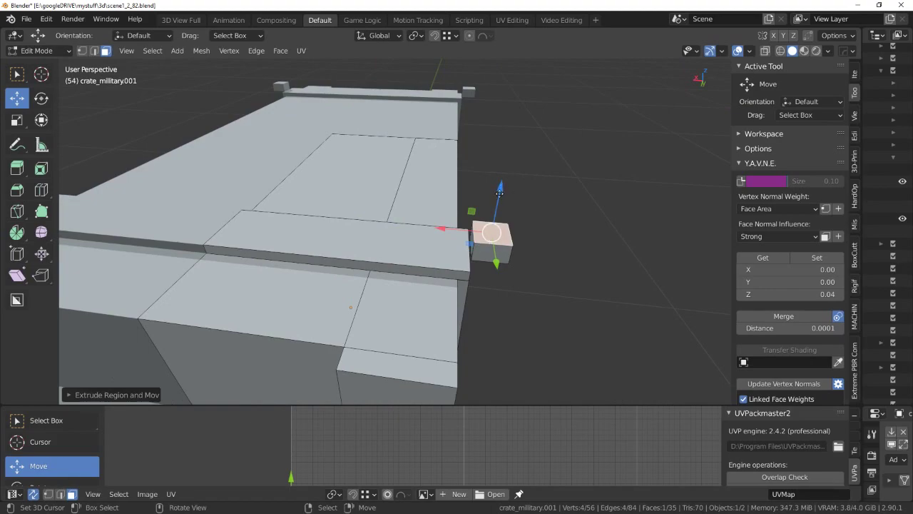
{"action": "left_click_drag", "start_coordinate": [499, 192], "coordinate": [495, 243]}
Select the whole small block and move it to the end of the lid strip.
{"action": "key", "text": "ctrl+l"}
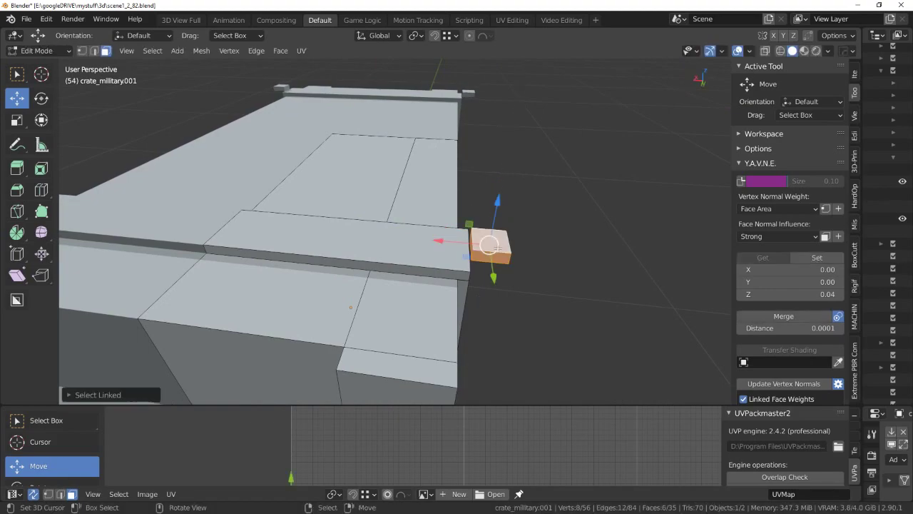
{"action": "key", "text": "g"}
{"action": "left_click", "coordinate": [408, 240]}
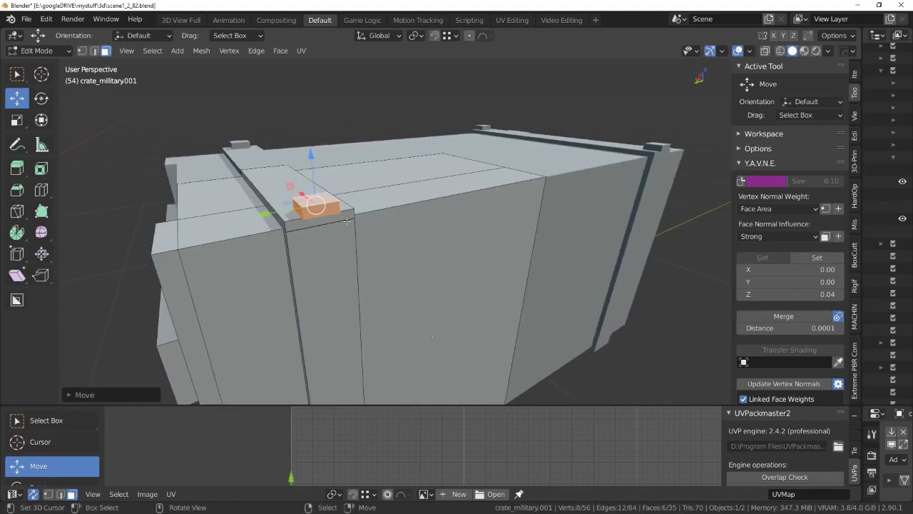
{"action": "key", "text": "KP_Decimal"}
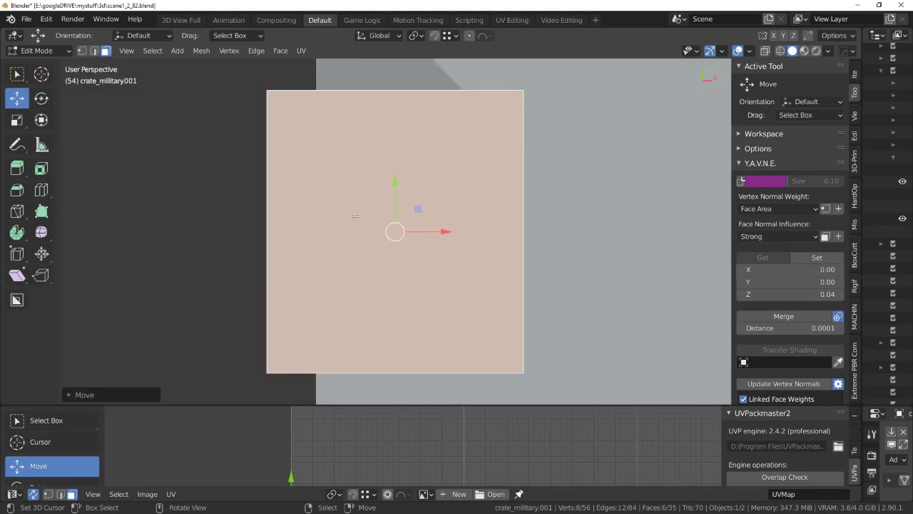
{"action": "scroll", "coordinate": [396, 231], "scroll_direction": "down", "scroll_amount": 5}
{"action": "mouse_move", "coordinate": [428, 214]}
{"action": "middle_mouse_down"}
{"action": "mouse_move", "coordinate": [467, 183]}
{"action": "mouse_move", "coordinate": [495, 190]}
{"action": "mouse_move", "coordinate": [395, 202]}
{"action": "mouse_move", "coordinate": [428, 207]}
{"action": "mouse_move", "coordinate": [450, 227]}
{"action": "mouse_move", "coordinate": [435, 204]}
{"action": "mouse_move", "coordinate": [386, 198]}
{"action": "middle_mouse_up"}
{"action": "scroll", "coordinate": [468, 214], "scroll_direction": "up", "scroll_amount": 3}
Lower the small block's front face slightly so it becomes a flat plate.
{"action": "left_click", "coordinate": [451, 226]}
{"action": "left_click_drag", "start_coordinate": [396, 154], "coordinate": [397, 171]}
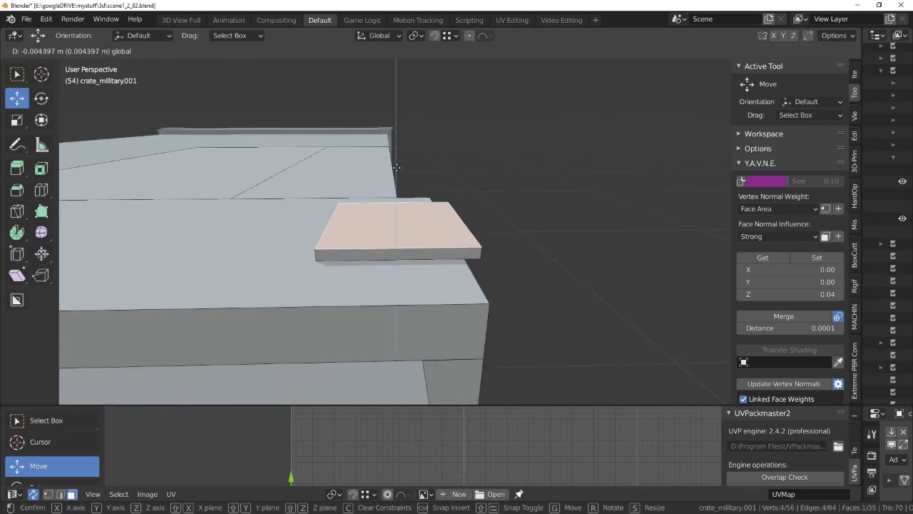
{"action": "key", "text": "alt+z"}
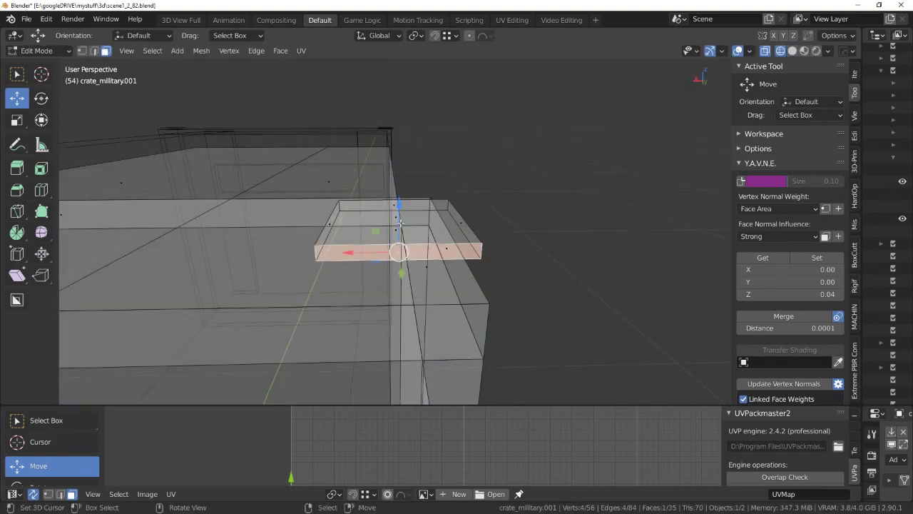
{"action": "key", "text": "alt+z"}
{"action": "middle_click_drag", "start_coordinate": [400, 223], "coordinate": [442, 229]}
Duplicate the small block and stand the copy upright, rotated 90° around Y.
{"action": "key", "text": "l"}
{"action": "key", "text": "shift+d"}
{"action": "key", "text": "r"}
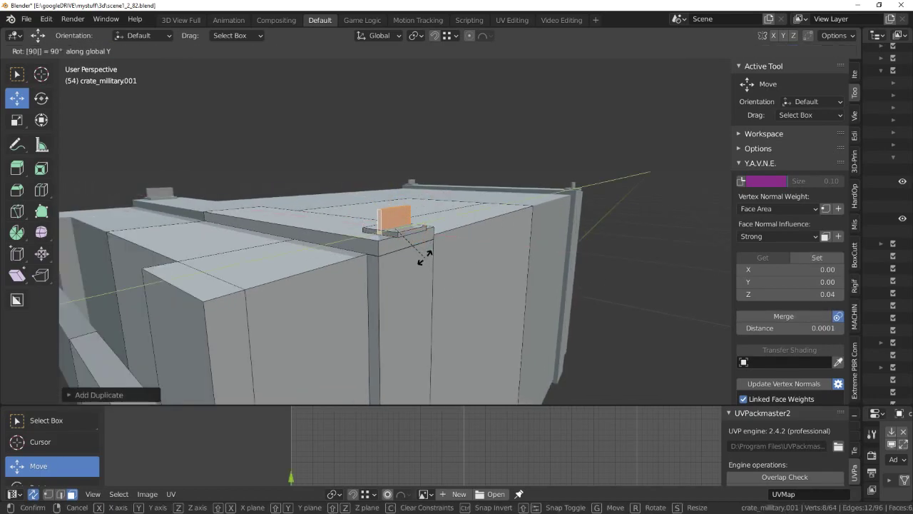
{"action": "key", "text": "Return"}
{"action": "key", "text": "g"}
{"action": "left_click", "coordinate": [418, 236]}
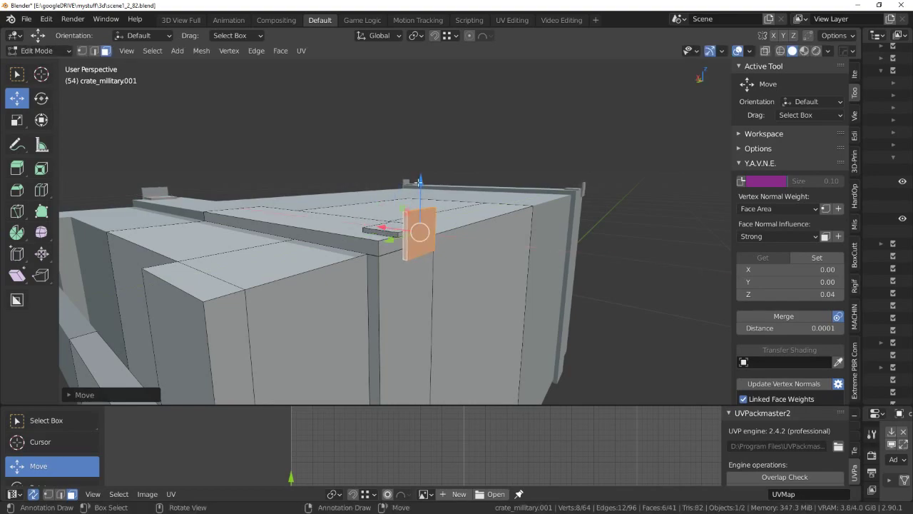
Slide the upright plate down the crate's side just beneath the lid tab.
{"action": "key", "text": "g"}
{"action": "left_click", "coordinate": [418, 286]}
{"action": "mouse_move", "coordinate": [418, 285]}
{"action": "middle_mouse_down"}
{"action": "mouse_move", "coordinate": [473, 240]}
{"action": "mouse_move", "coordinate": [379, 286]}
{"action": "mouse_move", "coordinate": [427, 261]}
{"action": "mouse_move", "coordinate": [432, 231]}
{"action": "middle_mouse_up"}
{"action": "key", "text": "g"}
{"action": "left_click", "coordinate": [385, 284]}
{"action": "key", "text": "g"}
{"action": "left_click", "coordinate": [423, 242]}
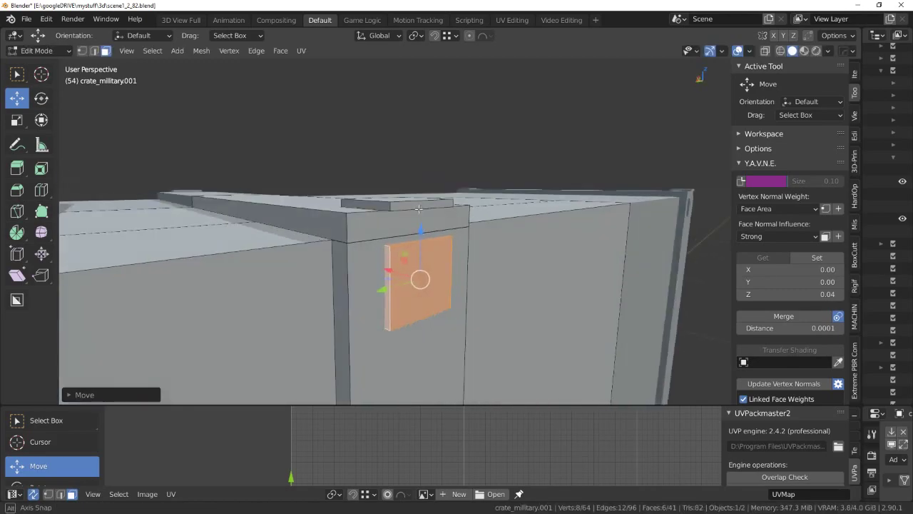
In edge mode, lower the plate's top edge vertically to shorten the panel.
{"action": "key", "text": "2"}
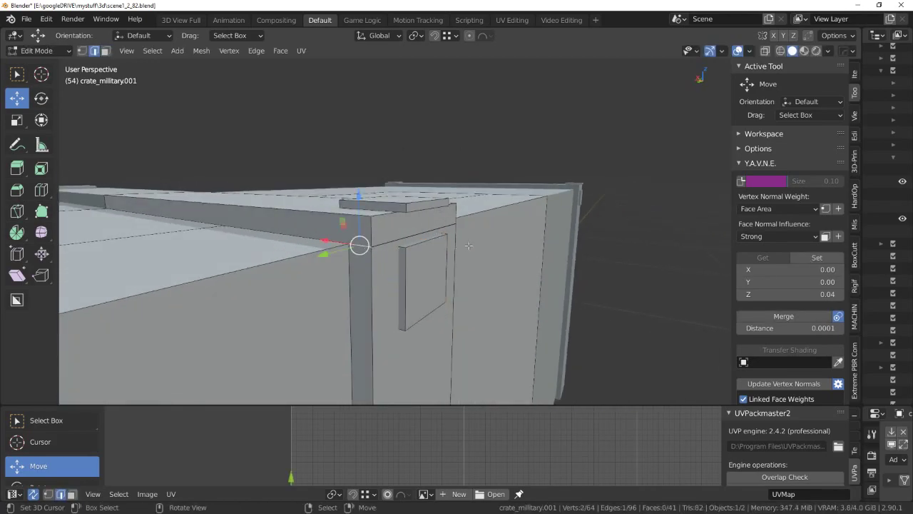
{"action": "left_click_drag", "start_coordinate": [360, 192], "coordinate": [359, 212]}
{"action": "left_click", "coordinate": [361, 206]}
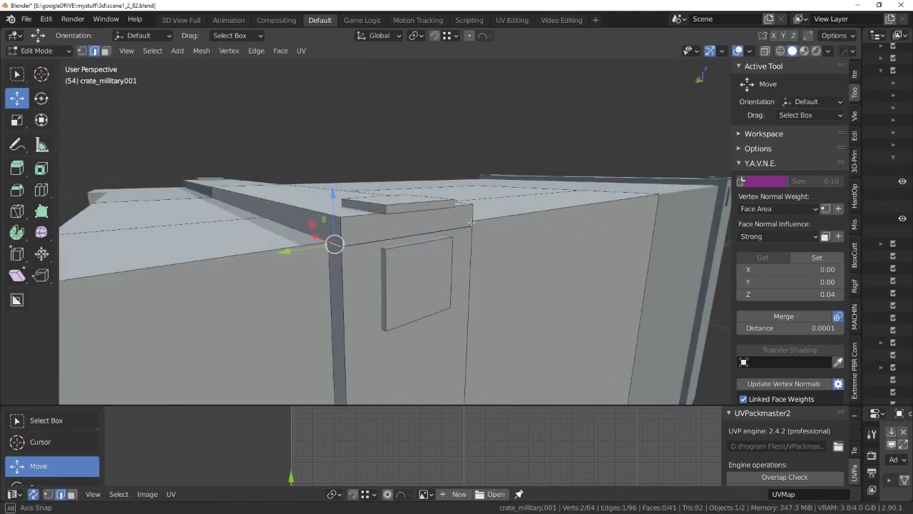
{"action": "key", "text": "alt+z"}
{"action": "mouse_move", "coordinate": [361, 206]}
{"action": "middle_mouse_down"}
{"action": "mouse_move", "coordinate": [400, 240]}
{"action": "mouse_move", "coordinate": [393, 231]}
{"action": "middle_mouse_up"}
{"action": "key", "text": "alt+z"}
{"action": "left_click_drag", "start_coordinate": [389, 191], "coordinate": [396, 194]}
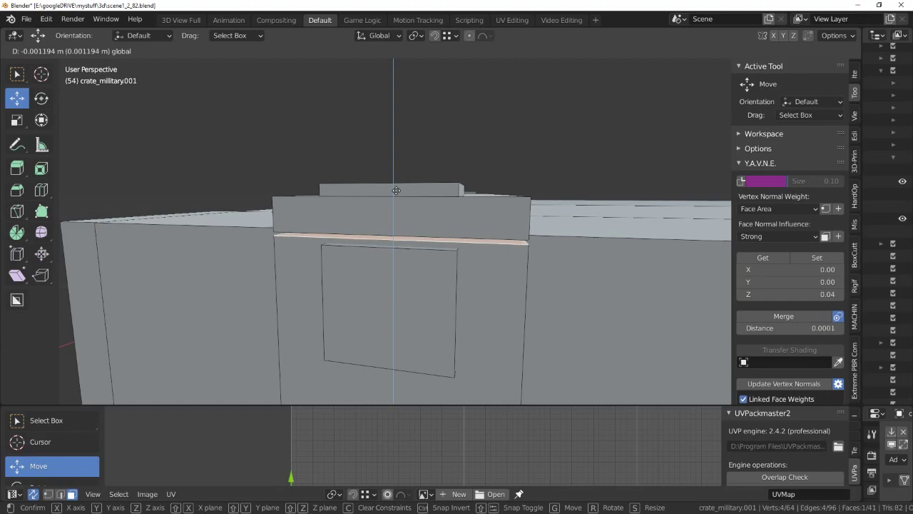
{"action": "left_click", "coordinate": [396, 190]}
Fine-tune the panel edge's height, checking it from below in see-through view.
{"action": "scroll", "coordinate": [396, 190], "scroll_direction": "up", "scroll_amount": 3}
{"action": "scroll", "coordinate": [448, 181], "scroll_direction": "up", "scroll_amount": 3}
{"action": "scroll", "coordinate": [448, 181], "scroll_direction": "up", "scroll_amount": 2}
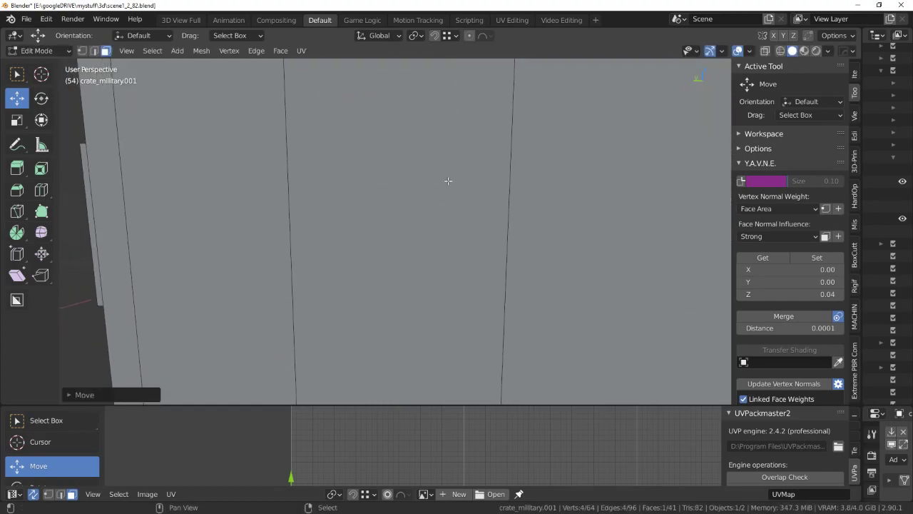
{"action": "scroll", "coordinate": [448, 181], "scroll_direction": "down", "scroll_amount": 5}
{"action": "key", "text": "alt+z"}
{"action": "mouse_move", "coordinate": [432, 221]}
{"action": "middle_mouse_down"}
{"action": "mouse_move", "coordinate": [380, 299]}
{"action": "mouse_move", "coordinate": [405, 199]}
{"action": "middle_mouse_up"}
{"action": "key", "text": "alt+z"}
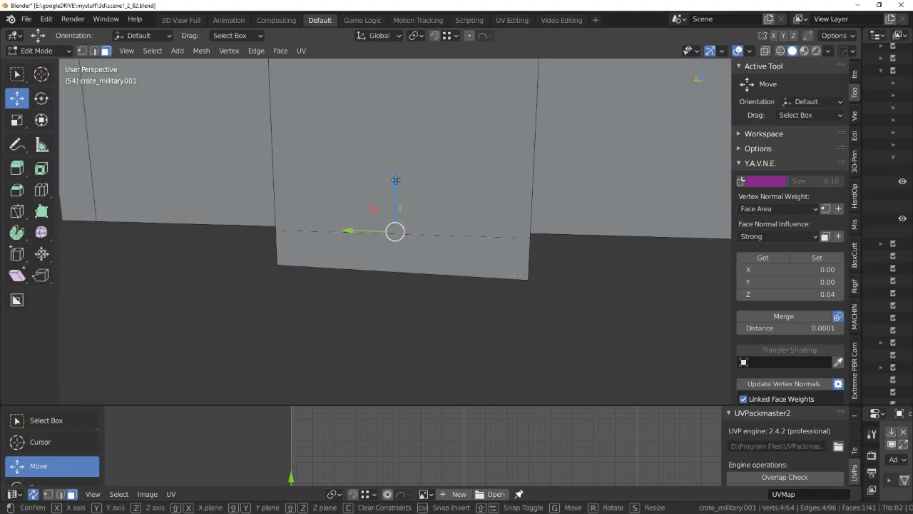
{"action": "left_click_drag", "start_coordinate": [396, 180], "coordinate": [398, 177]}
{"action": "middle_click_drag", "start_coordinate": [397, 180], "coordinate": [479, 203]}
Select the recess's bottom face and lower it to leave a shallow panel.
{"action": "key", "text": "Tab"}
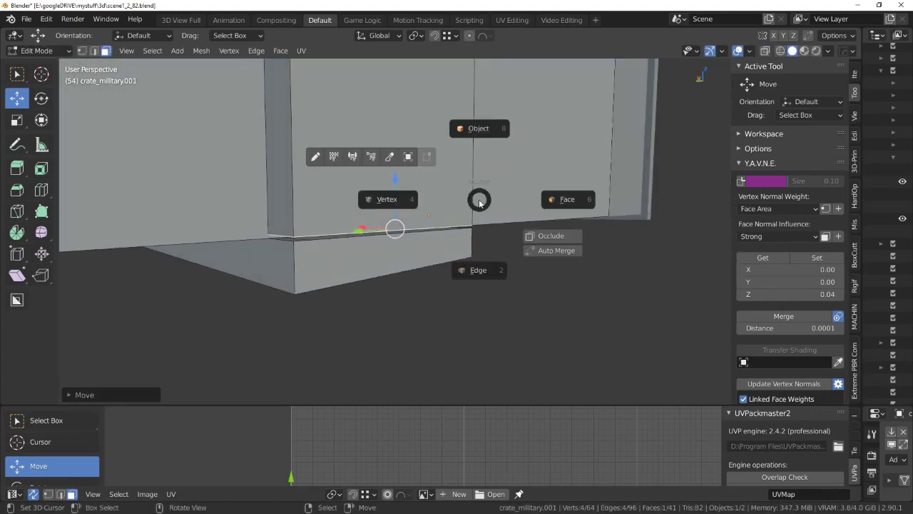
{"action": "mouse_move", "coordinate": [392, 227]}
{"action": "middle_mouse_down"}
{"action": "mouse_move", "coordinate": [428, 223]}
{"action": "mouse_move", "coordinate": [415, 207]}
{"action": "mouse_move", "coordinate": [444, 195]}
{"action": "mouse_move", "coordinate": [398, 193]}
{"action": "mouse_move", "coordinate": [463, 208]}
{"action": "mouse_move", "coordinate": [418, 178]}
{"action": "mouse_move", "coordinate": [452, 177]}
{"action": "mouse_move", "coordinate": [419, 208]}
{"action": "mouse_move", "coordinate": [417, 236]}
{"action": "mouse_move", "coordinate": [390, 234]}
{"action": "middle_mouse_up"}
{"action": "scroll", "coordinate": [424, 194], "scroll_direction": "down", "scroll_amount": 3}
{"action": "scroll", "coordinate": [397, 193], "scroll_direction": "up", "scroll_amount": 4}
{"action": "key", "text": "ctrl+Tab"}
{"action": "key", "text": "alt+z"}
{"action": "left_click", "coordinate": [423, 154]}
{"action": "key", "text": "alt+z"}
{"action": "key", "text": "g"}
{"action": "left_click", "coordinate": [444, 153]}
{"action": "scroll", "coordinate": [390, 235], "scroll_direction": "up", "scroll_amount": 1}
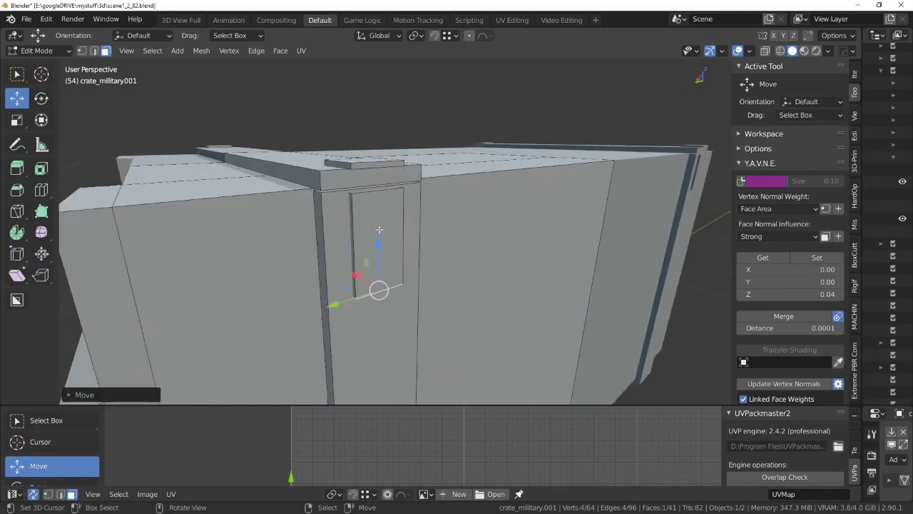
Duplicate the small panel face and scale the copy along X and in height.
{"action": "left_click", "coordinate": [378, 229]}
{"action": "key", "text": "shift+d"}
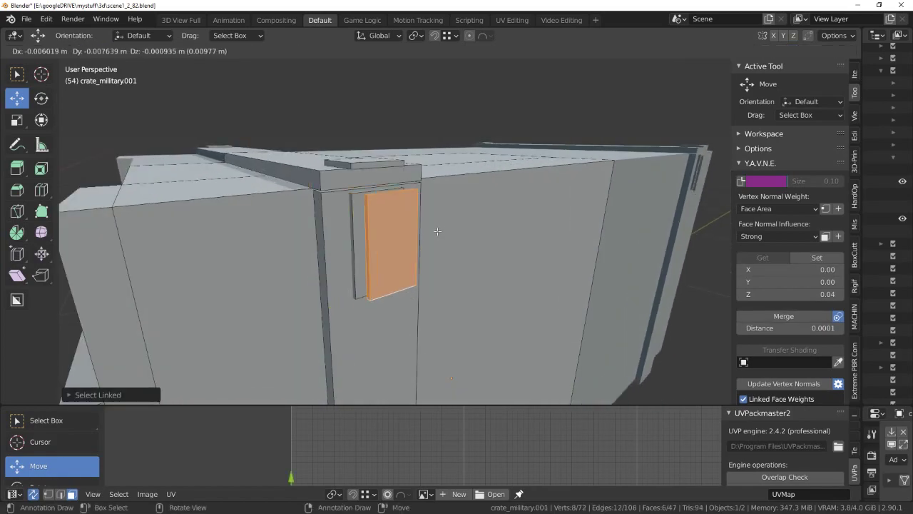
{"action": "middle_click_drag", "start_coordinate": [375, 240], "coordinate": [479, 245]}
{"action": "key", "text": "s"}
{"action": "key", "text": "x"}
{"action": "key", "text": "x"}
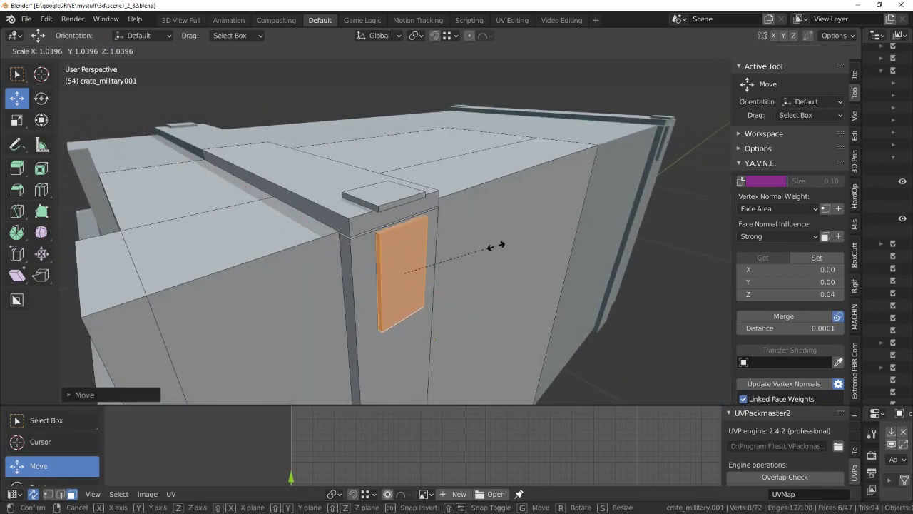
{"action": "left_click", "coordinate": [546, 244]}
{"action": "middle_click_drag", "start_coordinate": [546, 244], "coordinate": [526, 204]}
{"action": "key", "text": "s"}
{"action": "key", "text": "z"}
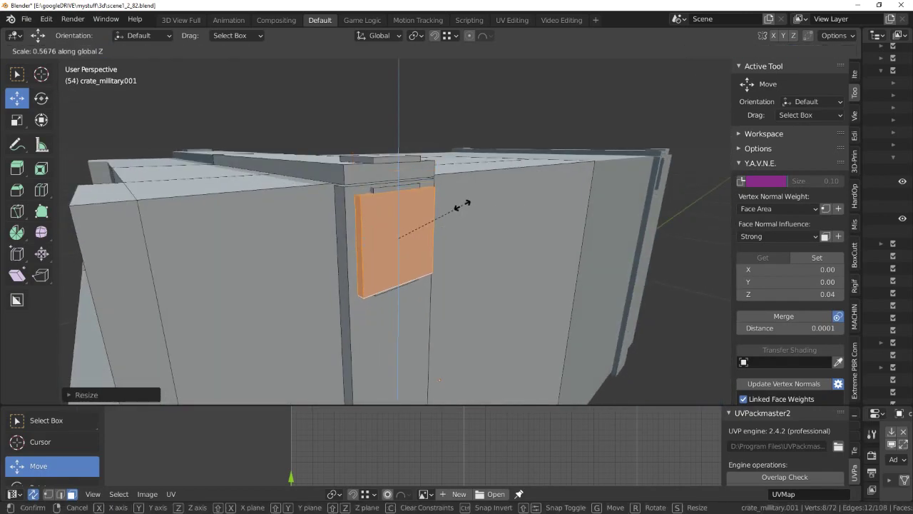
{"action": "left_click", "coordinate": [468, 207]}
Narrow the face slightly and move the plate outward from the crate side.
{"action": "middle_click_drag", "start_coordinate": [467, 207], "coordinate": [443, 215]}
{"action": "key", "text": "s"}
{"action": "key", "text": "x"}
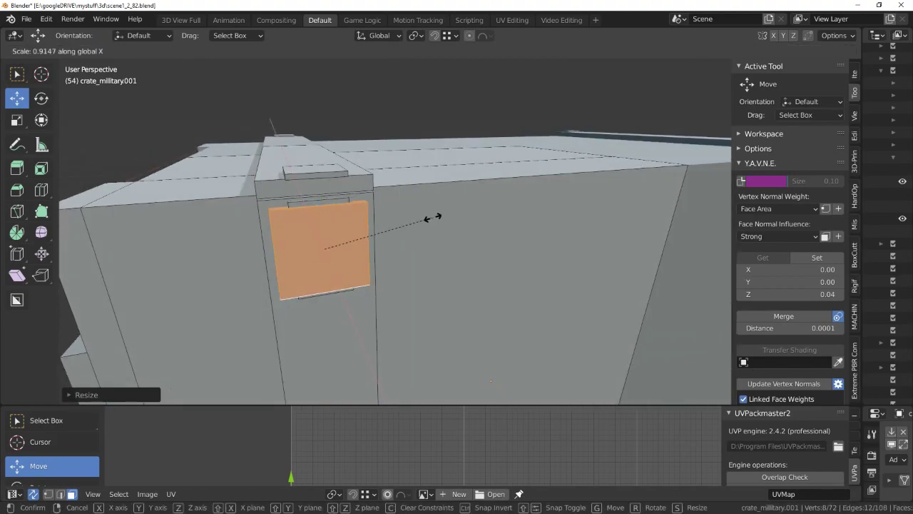
{"action": "key", "text": "x"}
{"action": "left_click", "coordinate": [431, 218]}
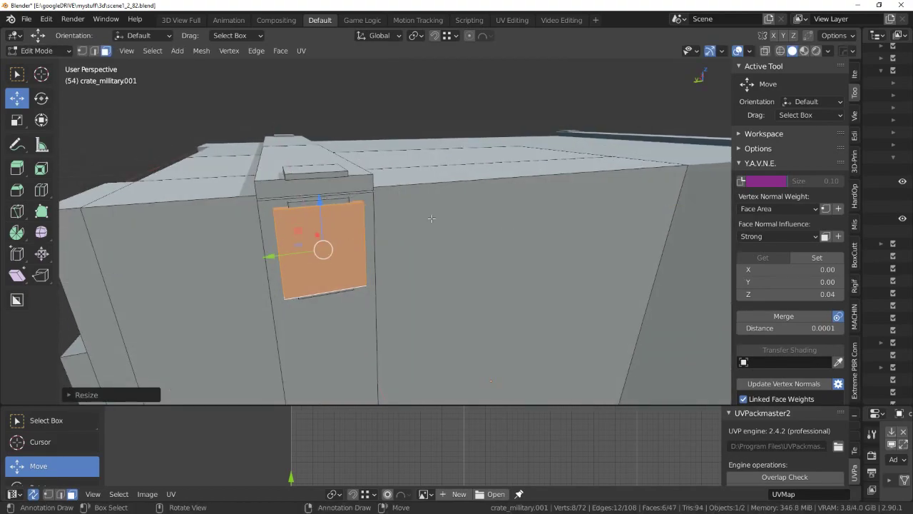
{"action": "key", "text": "KP_Decimal"}
{"action": "scroll", "coordinate": [431, 218], "scroll_direction": "down", "scroll_amount": 2}
{"action": "middle_click_drag", "start_coordinate": [431, 218], "coordinate": [440, 237]}
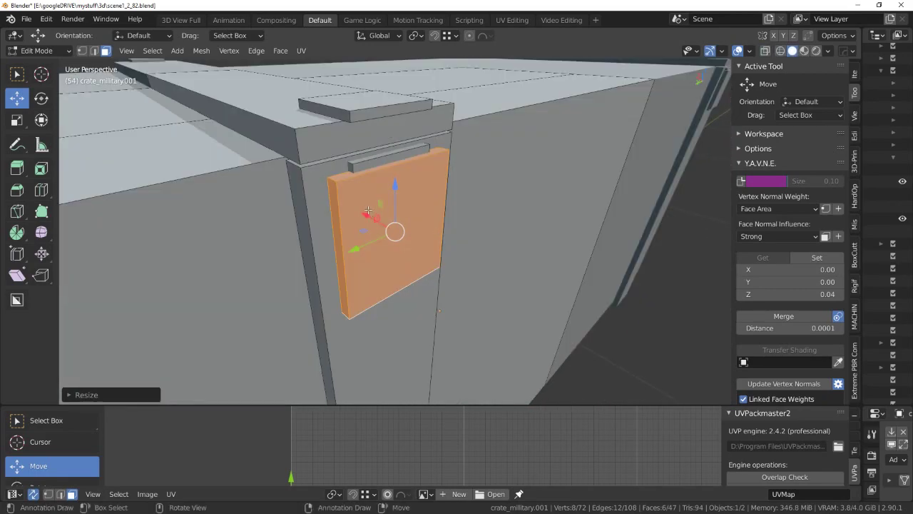
{"action": "key", "text": "g"}
{"action": "left_click", "coordinate": [512, 227]}
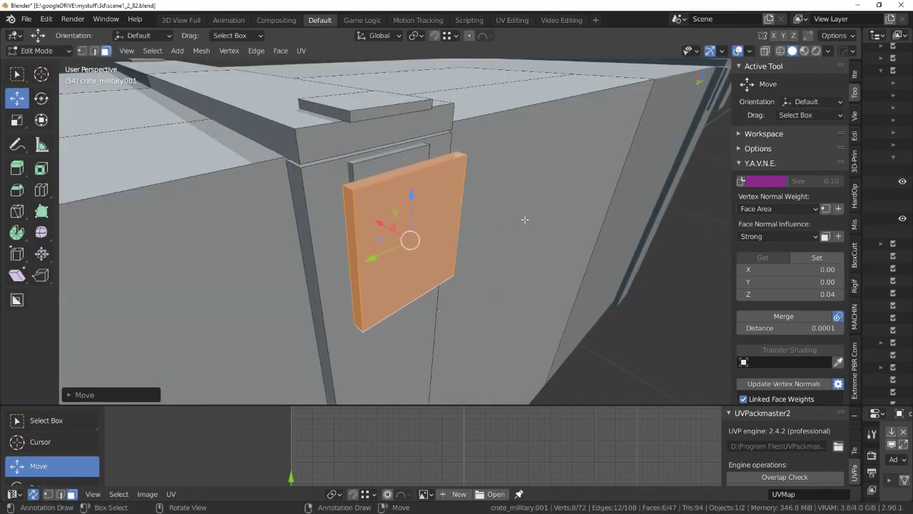
Inset the plate's front face to leave a border and delete the unwanted faces.
{"action": "key", "text": "i"}
{"action": "key", "text": "Escape"}
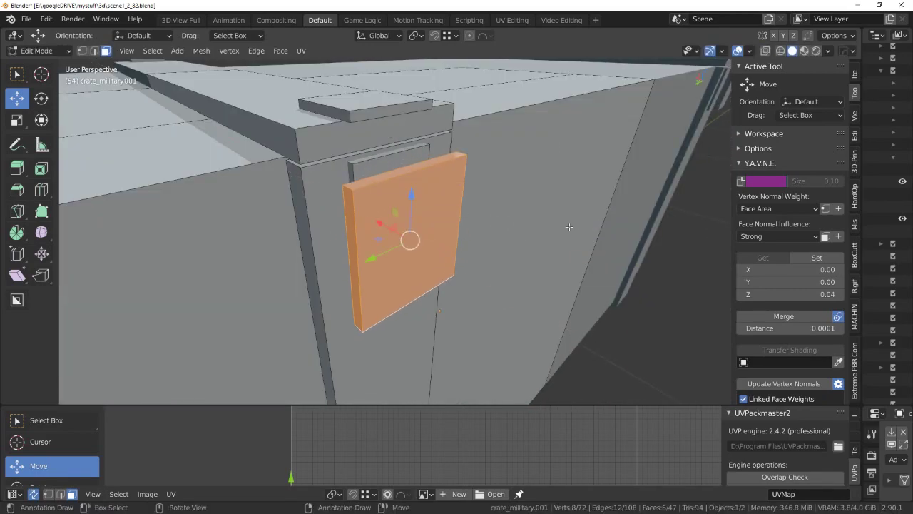
{"action": "left_click", "coordinate": [451, 220]}
{"action": "key", "text": "i"}
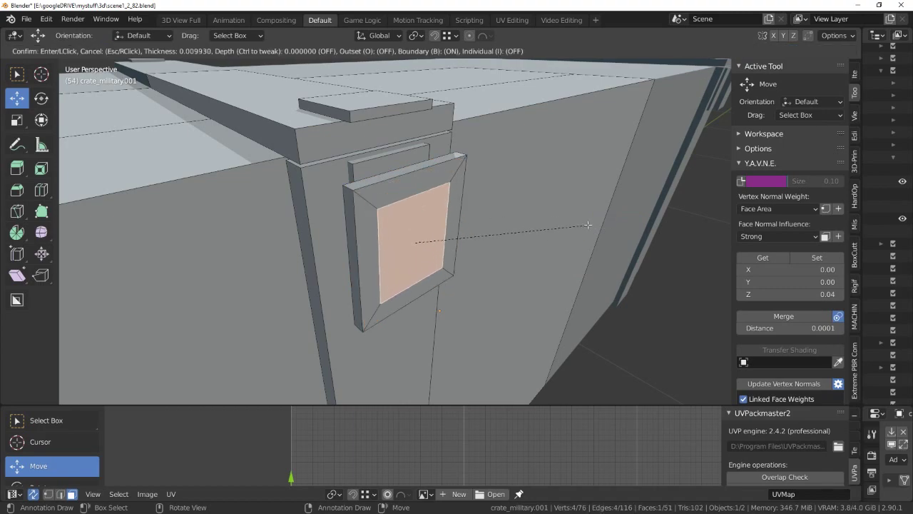
{"action": "left_click", "coordinate": [597, 225]}
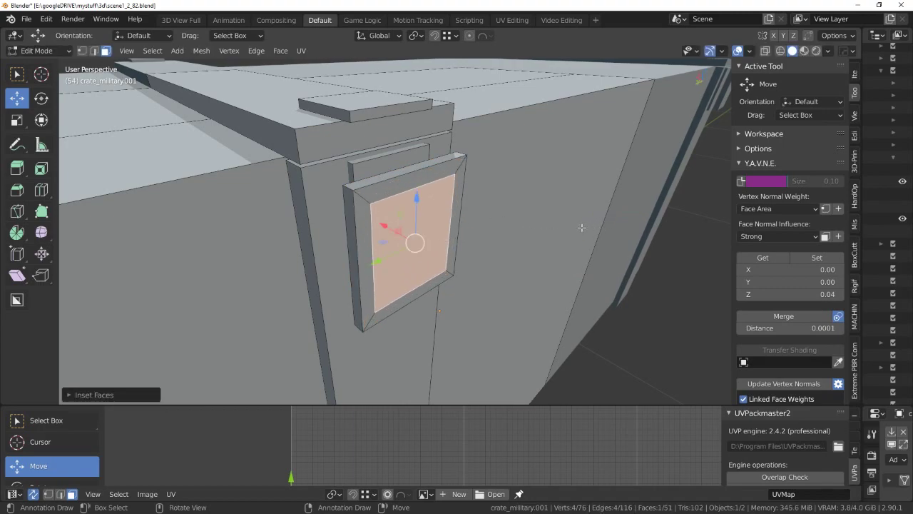
{"action": "middle_click_drag", "start_coordinate": [581, 224], "coordinate": [418, 205]}
{"action": "key", "text": "x"}
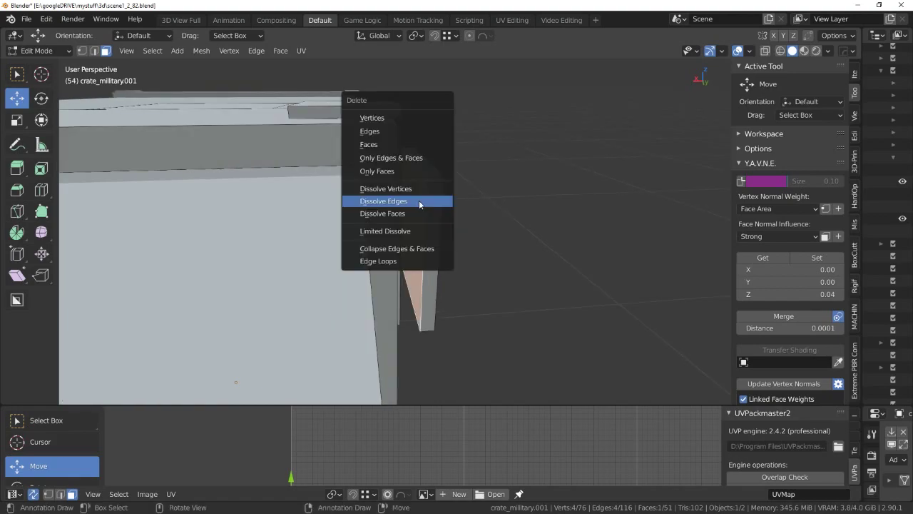
{"action": "left_click", "coordinate": [406, 145]}
Extrude the inset face in place, then delete the inner face to open the loop.
{"action": "mouse_move", "coordinate": [499, 188]}
{"action": "middle_mouse_down"}
{"action": "mouse_move", "coordinate": [457, 236]}
{"action": "mouse_move", "coordinate": [481, 229]}
{"action": "middle_mouse_up"}
{"action": "left_click", "coordinate": [414, 241]}
{"action": "key", "text": "e"}
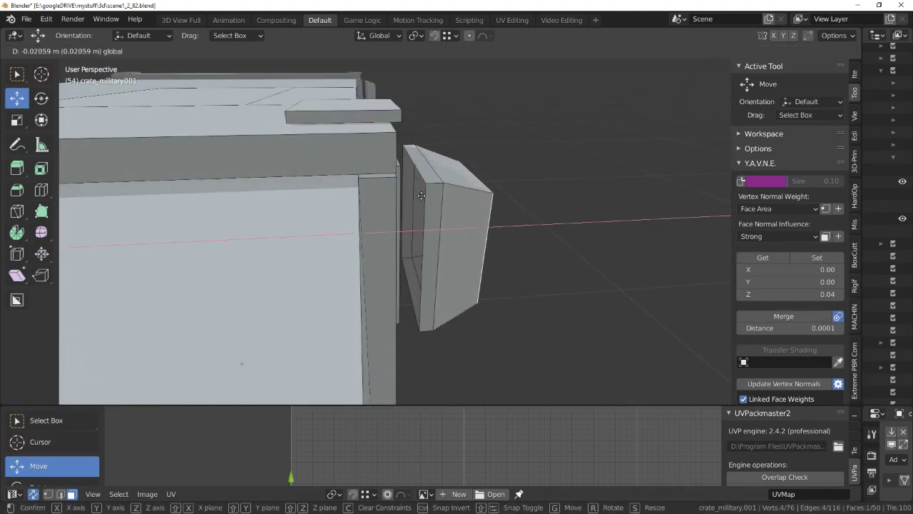
{"action": "right_click", "coordinate": [458, 205]}
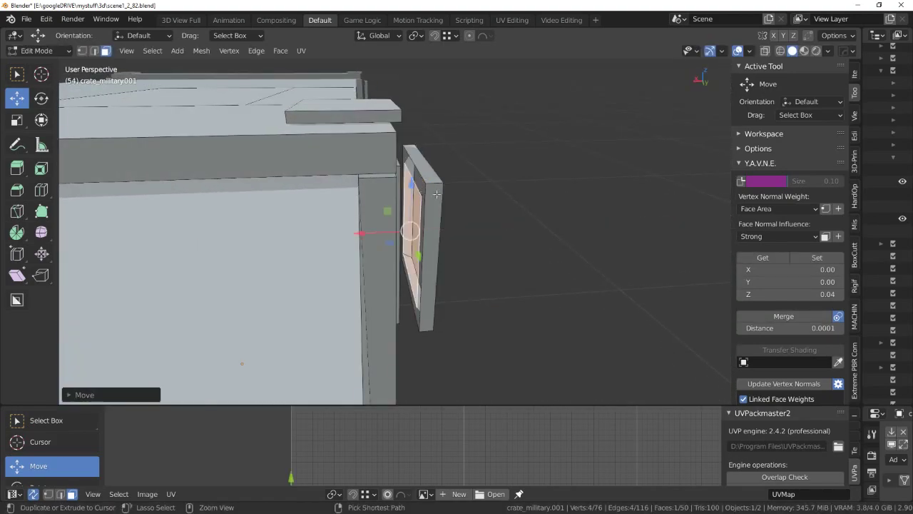
{"action": "left_click", "coordinate": [384, 237]}
{"action": "mouse_move", "coordinate": [400, 229]}
{"action": "middle_mouse_down"}
{"action": "mouse_move", "coordinate": [448, 188]}
{"action": "mouse_move", "coordinate": [525, 204]}
{"action": "middle_mouse_up"}
{"action": "key", "text": "x"}
{"action": "left_click", "coordinate": [448, 187]}
Inspect the new latch loop in see-through view, then clear the selection.
{"action": "key", "text": "z"}
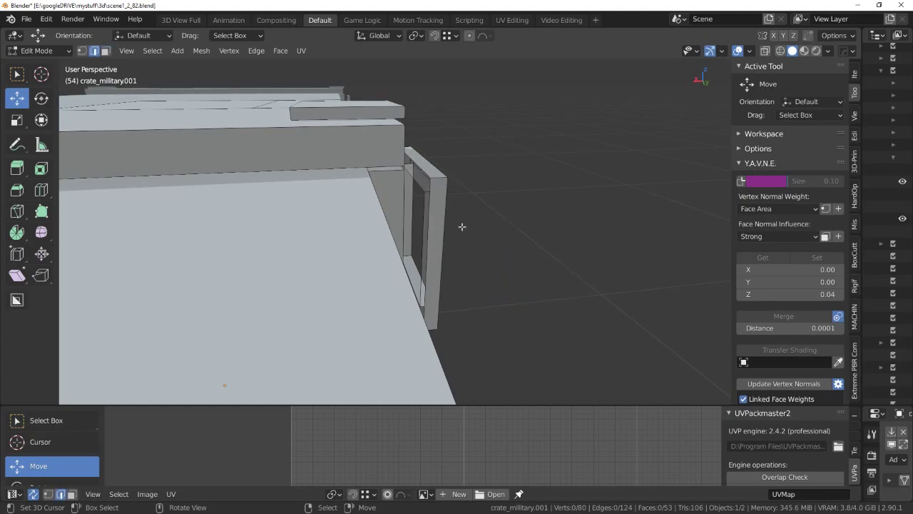
{"action": "middle_click_drag", "start_coordinate": [462, 226], "coordinate": [436, 195]}
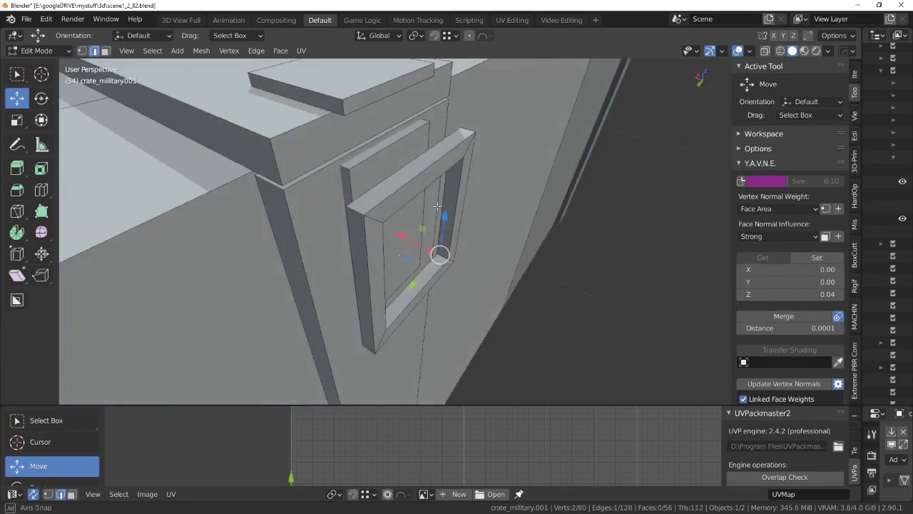
{"action": "mouse_move", "coordinate": [513, 193]}
{"action": "middle_mouse_down"}
{"action": "mouse_move", "coordinate": [499, 172]}
{"action": "mouse_move", "coordinate": [398, 263]}
{"action": "mouse_move", "coordinate": [473, 245]}
{"action": "mouse_move", "coordinate": [386, 197]}
{"action": "mouse_move", "coordinate": [392, 175]}
{"action": "middle_mouse_up"}
{"action": "key", "text": "alt+z"}
{"action": "key", "text": "alt+z"}
{"action": "key", "text": "alt+a"}
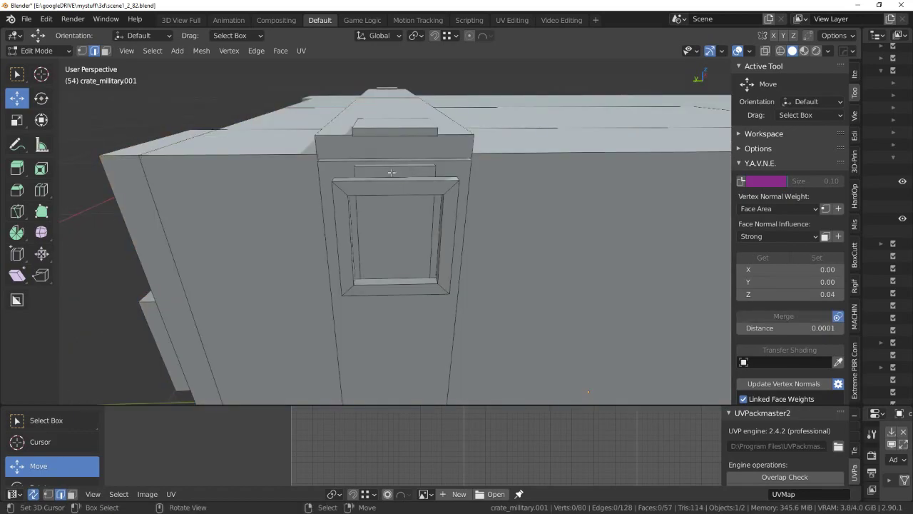
Select the linked lid tab, narrow it, and shrink the latch loop.
{"action": "key", "text": "l"}
{"action": "middle_click_drag", "start_coordinate": [413, 127], "coordinate": [454, 162]}
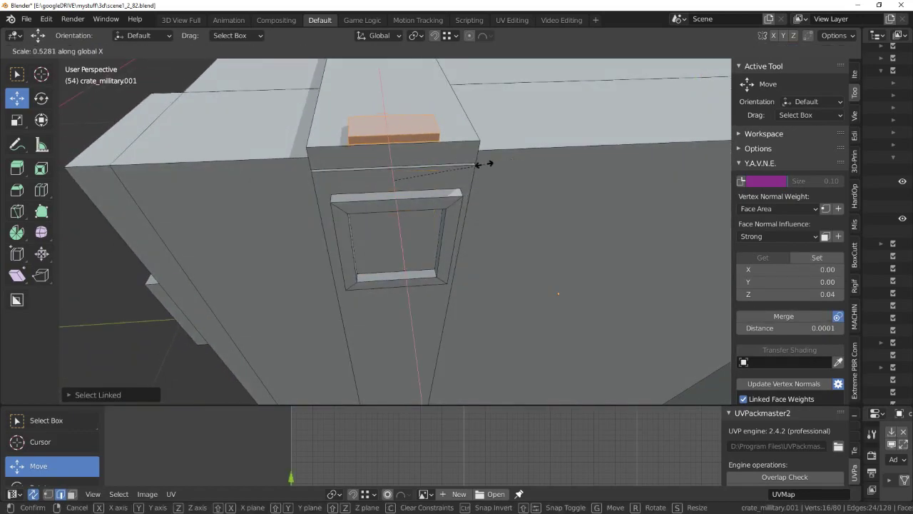
{"action": "left_click", "coordinate": [481, 176]}
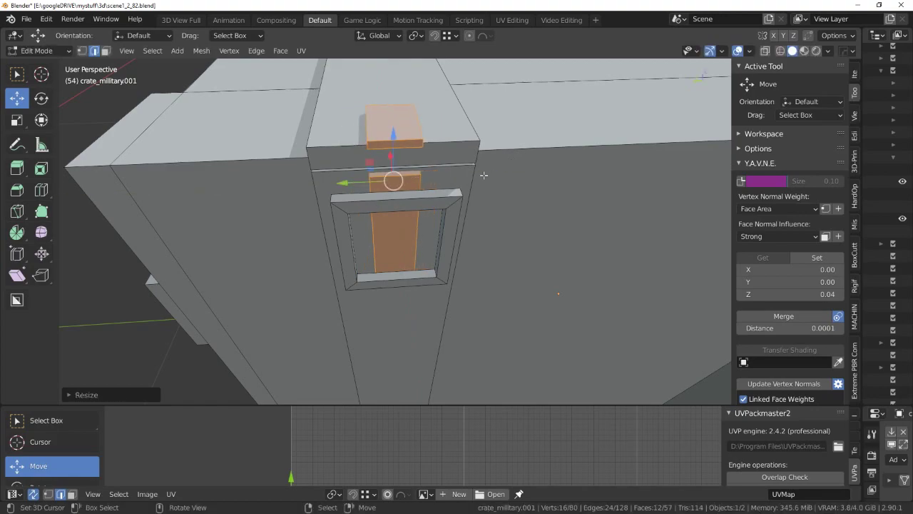
{"action": "left_click", "coordinate": [491, 211]}
{"action": "mouse_move", "coordinate": [491, 211]}
{"action": "middle_mouse_down"}
{"action": "mouse_move", "coordinate": [467, 226]}
{"action": "mouse_move", "coordinate": [422, 213]}
{"action": "middle_mouse_up"}
Raise the latch loop along Z so it hangs over the lid edge.
{"action": "left_click_drag", "start_coordinate": [418, 188], "coordinate": [418, 82]}
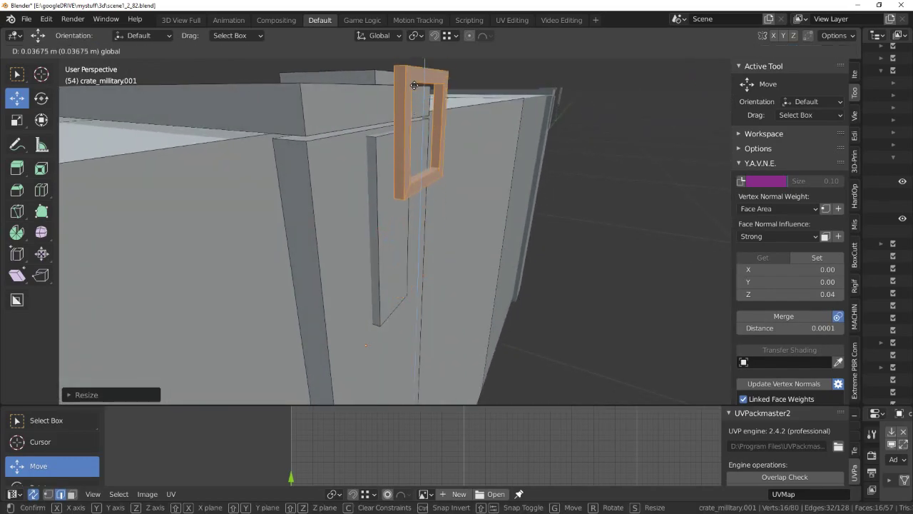
{"action": "mouse_move", "coordinate": [418, 82]}
{"action": "middle_mouse_down"}
{"action": "mouse_move", "coordinate": [423, 175]}
{"action": "mouse_move", "coordinate": [396, 186]}
{"action": "middle_mouse_up"}
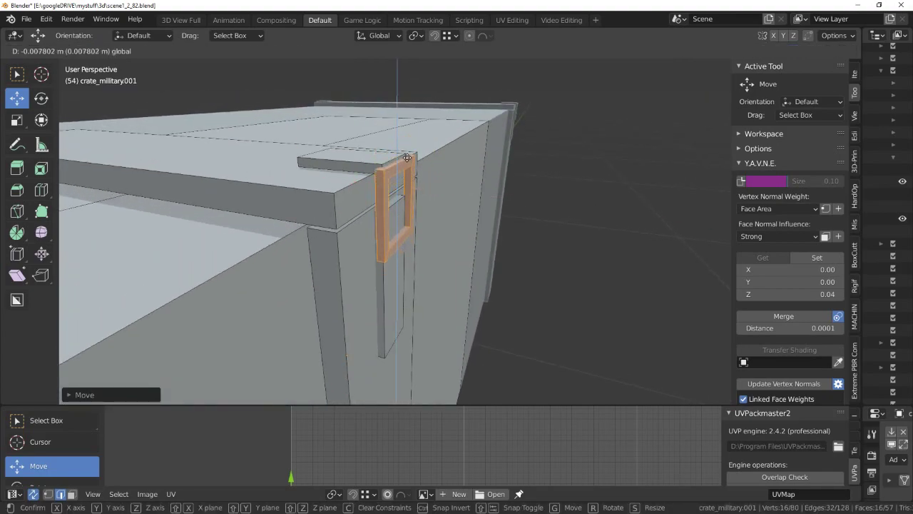
{"action": "left_click", "coordinate": [407, 157]}
{"action": "mouse_move", "coordinate": [407, 157]}
{"action": "middle_mouse_down"}
{"action": "mouse_move", "coordinate": [400, 196]}
{"action": "mouse_move", "coordinate": [416, 200]}
{"action": "mouse_move", "coordinate": [407, 212]}
{"action": "middle_mouse_up"}
In face mode, duplicate the strip face below the latch loop.
{"action": "key", "text": "Tab"}
{"action": "left_click", "coordinate": [404, 283]}
{"action": "middle_click_drag", "start_coordinate": [403, 283], "coordinate": [386, 235]}
{"action": "left_click", "coordinate": [385, 236]}
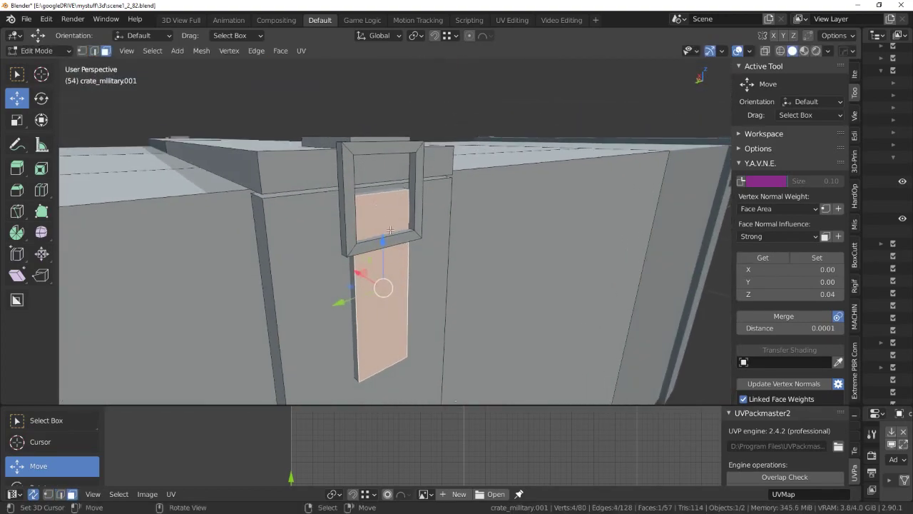
{"action": "left_click", "coordinate": [419, 261]}
{"action": "mouse_move", "coordinate": [420, 261]}
{"action": "middle_mouse_down"}
{"action": "mouse_move", "coordinate": [425, 220]}
{"action": "mouse_move", "coordinate": [405, 280]}
{"action": "middle_mouse_up"}
Undo the duplicate, reselect the strip face and squash it vertically.
{"action": "key", "text": "ctrl+z"}
{"action": "key", "text": "a"}
{"action": "key", "text": "alt+a"}
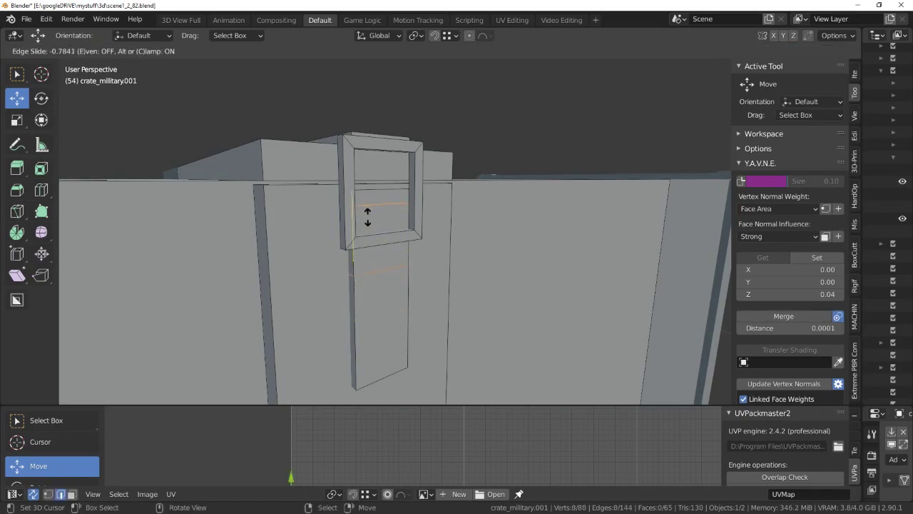
{"action": "left_click", "coordinate": [413, 228]}
{"action": "mouse_move", "coordinate": [413, 228]}
{"action": "middle_mouse_down"}
{"action": "mouse_move", "coordinate": [444, 214]}
{"action": "mouse_move", "coordinate": [451, 231]}
{"action": "mouse_move", "coordinate": [399, 257]}
{"action": "mouse_move", "coordinate": [400, 291]}
{"action": "mouse_move", "coordinate": [371, 289]}
{"action": "mouse_move", "coordinate": [374, 302]}
{"action": "mouse_move", "coordinate": [399, 266]}
{"action": "mouse_move", "coordinate": [393, 255]}
{"action": "mouse_move", "coordinate": [380, 287]}
{"action": "middle_mouse_up"}
{"action": "left_click", "coordinate": [447, 226]}
Select the strip's bottom edge loop and a second edge.
{"action": "left_click", "coordinate": [351, 294], "text": "alt"}
{"action": "left_click", "coordinate": [393, 254], "text": "alt"}
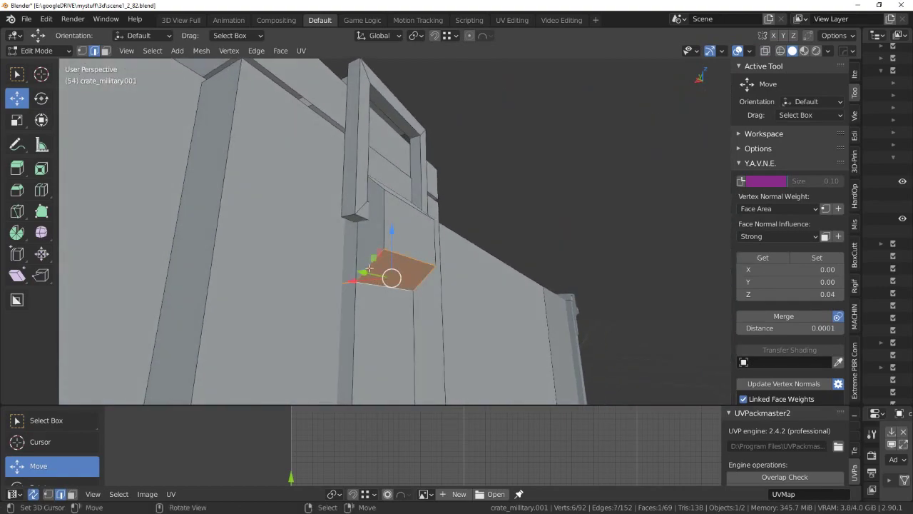
{"action": "mouse_move", "coordinate": [409, 201]}
{"action": "middle_mouse_down"}
{"action": "mouse_move", "coordinate": [424, 245]}
{"action": "mouse_move", "coordinate": [370, 238]}
{"action": "middle_mouse_up"}
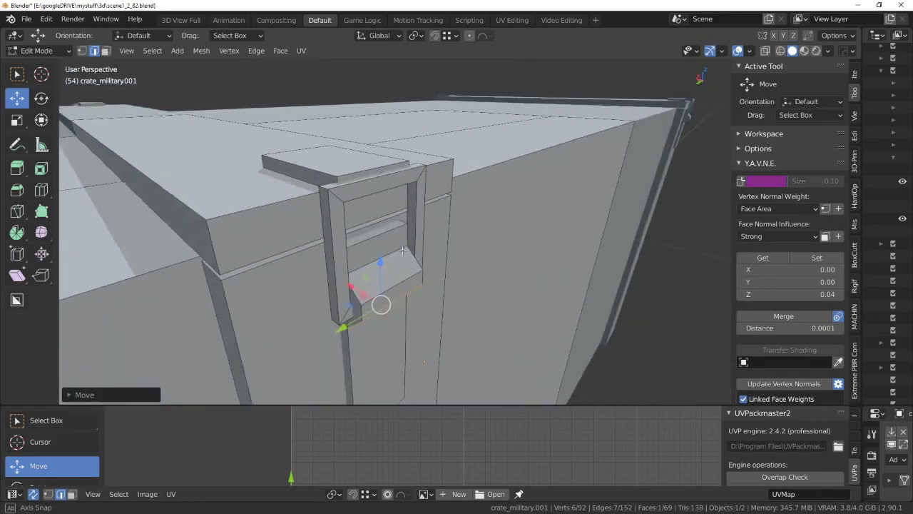
Extrude a small catch tab from the strip in X-ray view.
{"action": "key", "text": "Tab"}
{"action": "mouse_move", "coordinate": [379, 192]}
{"action": "middle_mouse_down"}
{"action": "mouse_move", "coordinate": [409, 171]}
{"action": "mouse_move", "coordinate": [472, 231]}
{"action": "mouse_move", "coordinate": [459, 206]}
{"action": "mouse_move", "coordinate": [397, 222]}
{"action": "middle_mouse_up"}
{"action": "key", "text": "alt+z"}
{"action": "key", "text": "alt+z"}
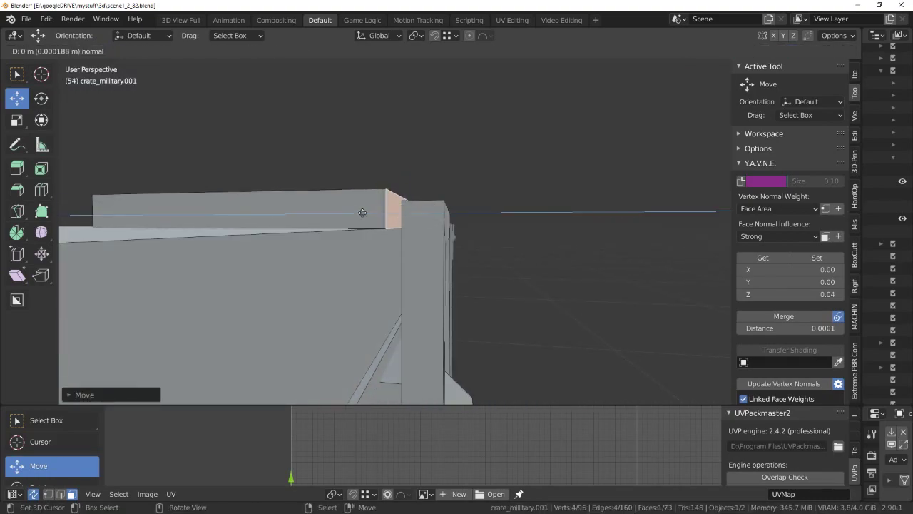
{"action": "left_click", "coordinate": [378, 214]}
{"action": "mouse_move", "coordinate": [378, 215]}
{"action": "middle_mouse_down"}
{"action": "mouse_move", "coordinate": [343, 179]}
{"action": "mouse_move", "coordinate": [382, 198]}
{"action": "mouse_move", "coordinate": [428, 262]}
{"action": "middle_mouse_up"}
{"action": "left_click_drag", "start_coordinate": [393, 248], "coordinate": [391, 248]}
{"action": "mouse_move", "coordinate": [391, 248]}
{"action": "middle_mouse_down"}
{"action": "mouse_move", "coordinate": [368, 164]}
{"action": "mouse_move", "coordinate": [362, 169]}
{"action": "mouse_move", "coordinate": [383, 209]}
{"action": "mouse_move", "coordinate": [358, 265]}
{"action": "middle_mouse_up"}
Extrude the inner face of the latch loop and push the crossbar out along Z.
{"action": "key", "text": "alt+z"}
{"action": "key", "text": "alt+z"}
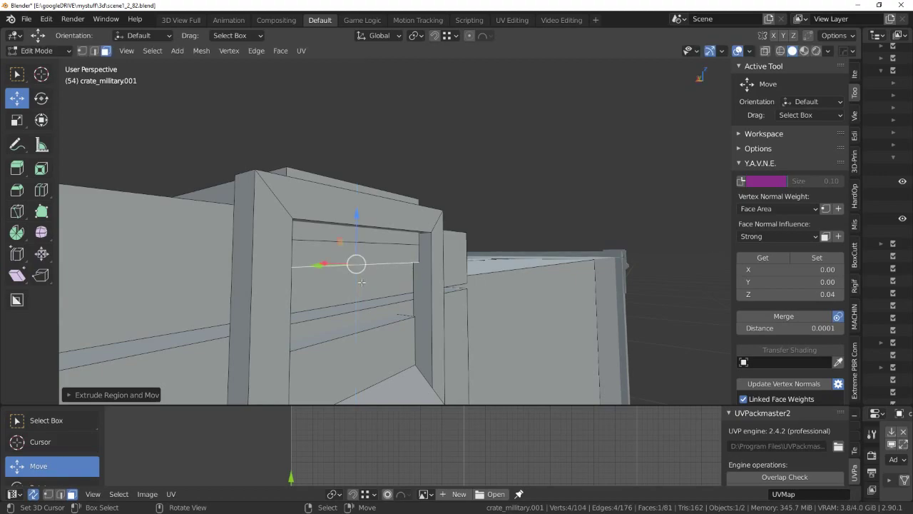
{"action": "left_click", "coordinate": [359, 233]}
{"action": "mouse_move", "coordinate": [359, 232]}
{"action": "middle_mouse_down"}
{"action": "mouse_move", "coordinate": [368, 255]}
{"action": "mouse_move", "coordinate": [395, 254]}
{"action": "mouse_move", "coordinate": [432, 279]}
{"action": "mouse_move", "coordinate": [397, 276]}
{"action": "middle_mouse_up"}
{"action": "left_click", "coordinate": [369, 255]}
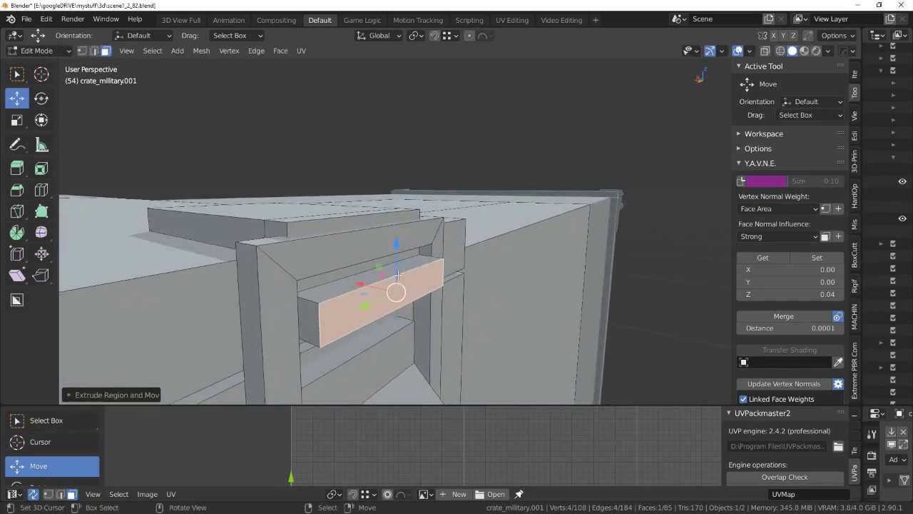
{"action": "key", "text": "2"}
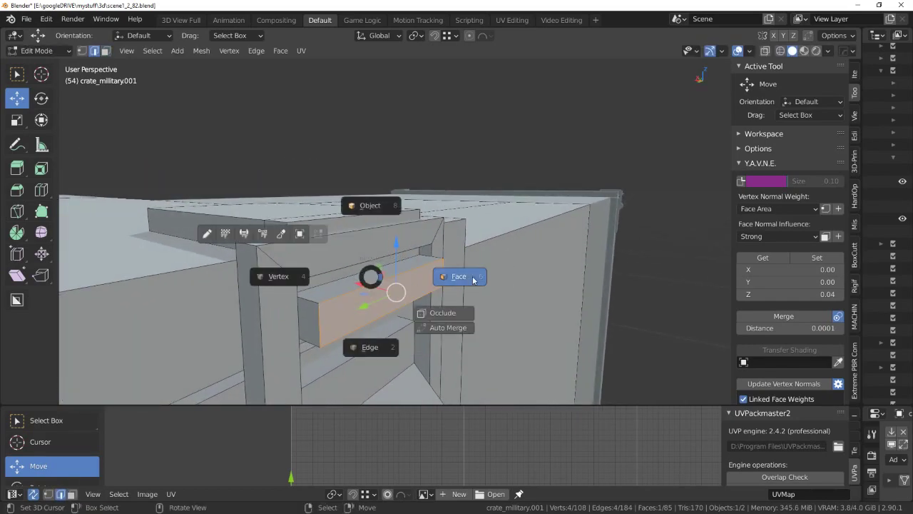
{"action": "left_click", "coordinate": [473, 277]}
{"action": "left_click_drag", "start_coordinate": [379, 237], "coordinate": [378, 232]}
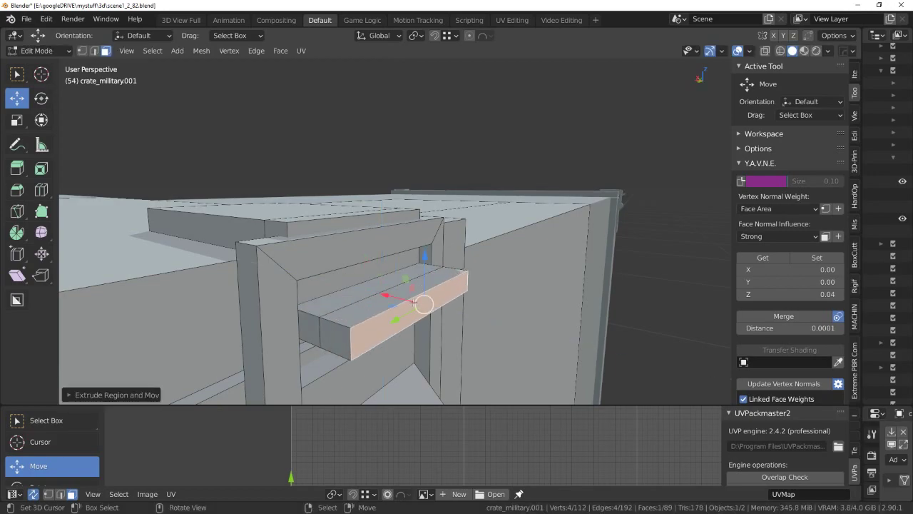
{"action": "left_click_drag", "start_coordinate": [425, 258], "coordinate": [420, 227]}
{"action": "mouse_move", "coordinate": [421, 227]}
{"action": "middle_mouse_down"}
{"action": "mouse_move", "coordinate": [382, 263]}
{"action": "mouse_move", "coordinate": [439, 278]}
{"action": "middle_mouse_up"}
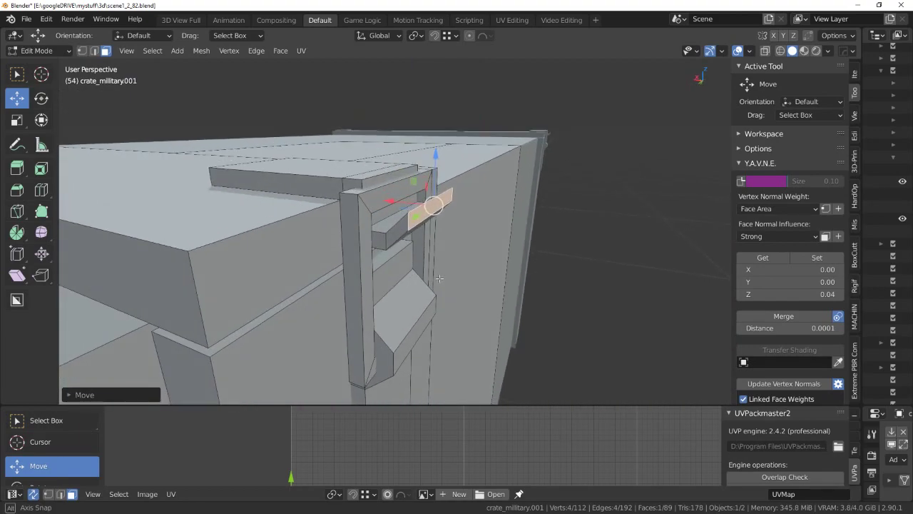
Leave Edit Mode to work on the whole crate object again.
{"action": "mouse_move", "coordinate": [439, 278]}
{"action": "middle_mouse_down"}
{"action": "mouse_move", "coordinate": [421, 269]}
{"action": "mouse_move", "coordinate": [471, 260]}
{"action": "mouse_move", "coordinate": [431, 274]}
{"action": "mouse_move", "coordinate": [487, 290]}
{"action": "mouse_move", "coordinate": [470, 229]}
{"action": "mouse_move", "coordinate": [491, 255]}
{"action": "mouse_move", "coordinate": [446, 276]}
{"action": "mouse_move", "coordinate": [474, 267]}
{"action": "mouse_move", "coordinate": [474, 280]}
{"action": "mouse_move", "coordinate": [443, 238]}
{"action": "mouse_move", "coordinate": [431, 237]}
{"action": "mouse_move", "coordinate": [453, 225]}
{"action": "mouse_move", "coordinate": [369, 220]}
{"action": "mouse_move", "coordinate": [394, 231]}
{"action": "mouse_move", "coordinate": [530, 229]}
{"action": "mouse_move", "coordinate": [506, 272]}
{"action": "mouse_move", "coordinate": [337, 278]}
{"action": "mouse_move", "coordinate": [490, 263]}
{"action": "middle_mouse_up"}
{"action": "left_click", "coordinate": [431, 249]}
{"action": "key", "text": "q"}
Check the crate in wireframe, then enter Edit Mode in face selection.
{"action": "scroll", "coordinate": [414, 271], "scroll_direction": "up", "scroll_amount": 5}
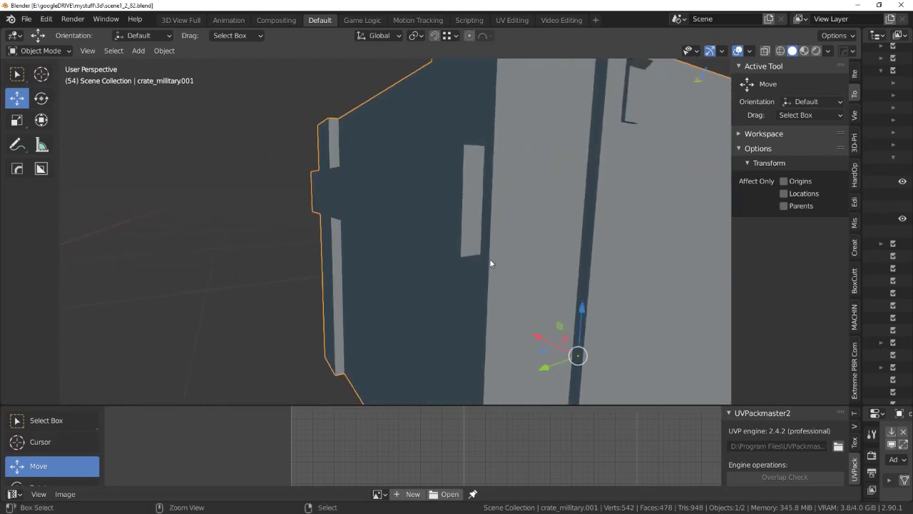
{"action": "scroll", "coordinate": [514, 396], "scroll_direction": "down", "scroll_amount": 1}
{"action": "scroll", "coordinate": [517, 357], "scroll_direction": "down", "scroll_amount": 2}
{"action": "scroll", "coordinate": [520, 335], "scroll_direction": "down", "scroll_amount": 4}
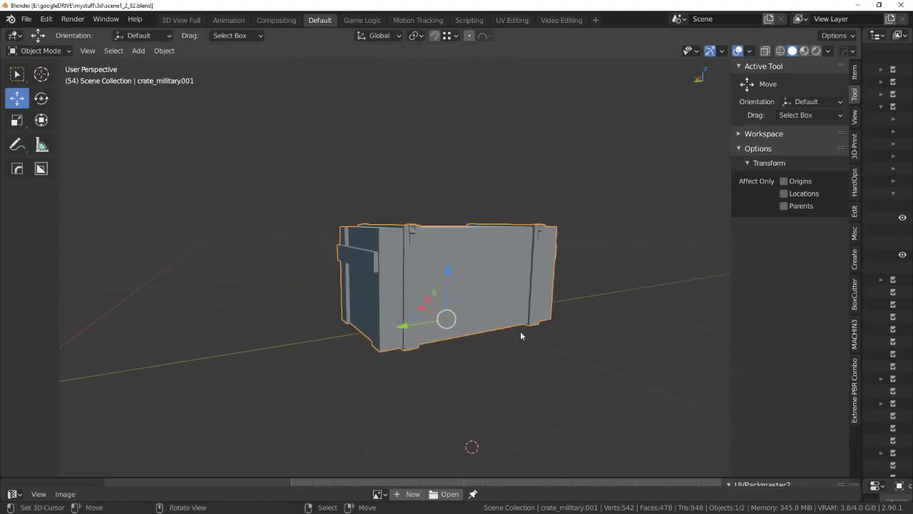
{"action": "mouse_move", "coordinate": [521, 331]}
{"action": "middle_mouse_down"}
{"action": "mouse_move", "coordinate": [503, 345]}
{"action": "mouse_move", "coordinate": [404, 297]}
{"action": "mouse_move", "coordinate": [415, 283]}
{"action": "mouse_move", "coordinate": [463, 305]}
{"action": "mouse_move", "coordinate": [450, 294]}
{"action": "mouse_move", "coordinate": [471, 279]}
{"action": "middle_mouse_up"}
{"action": "key", "text": "shift+z"}
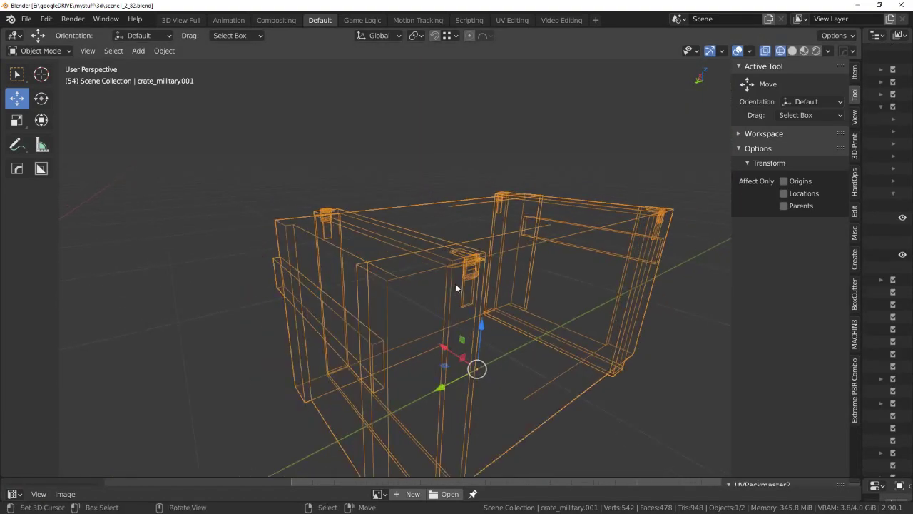
{"action": "key", "text": "shift+z"}
{"action": "key", "text": "Tab"}
{"action": "left_click", "coordinate": [552, 267]}
{"action": "mouse_move", "coordinate": [553, 267]}
{"action": "middle_mouse_down"}
{"action": "mouse_move", "coordinate": [470, 306]}
{"action": "mouse_move", "coordinate": [452, 296]}
{"action": "mouse_move", "coordinate": [493, 297]}
{"action": "middle_mouse_up"}
{"action": "scroll", "coordinate": [471, 305], "scroll_direction": "up", "scroll_amount": 5}
In edge mode, bevel a vertical corner edge of the crate body.
{"action": "left_click", "coordinate": [490, 354]}
{"action": "mouse_move", "coordinate": [490, 354]}
{"action": "middle_mouse_down"}
{"action": "mouse_move", "coordinate": [500, 310]}
{"action": "mouse_move", "coordinate": [400, 311]}
{"action": "middle_mouse_up"}
{"action": "key", "text": "a"}
{"action": "key", "text": "alt+a"}
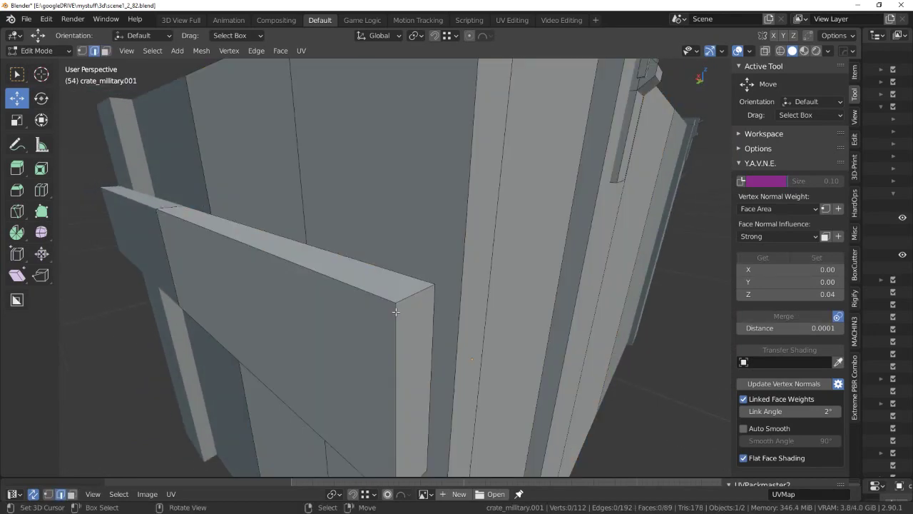
{"action": "left_click", "coordinate": [487, 297]}
Edge-slide the new bevel edges so the chamfer sits neatly.
{"action": "scroll", "coordinate": [342, 285], "scroll_direction": "down", "scroll_amount": 5}
{"action": "key", "text": "ctrl+l"}
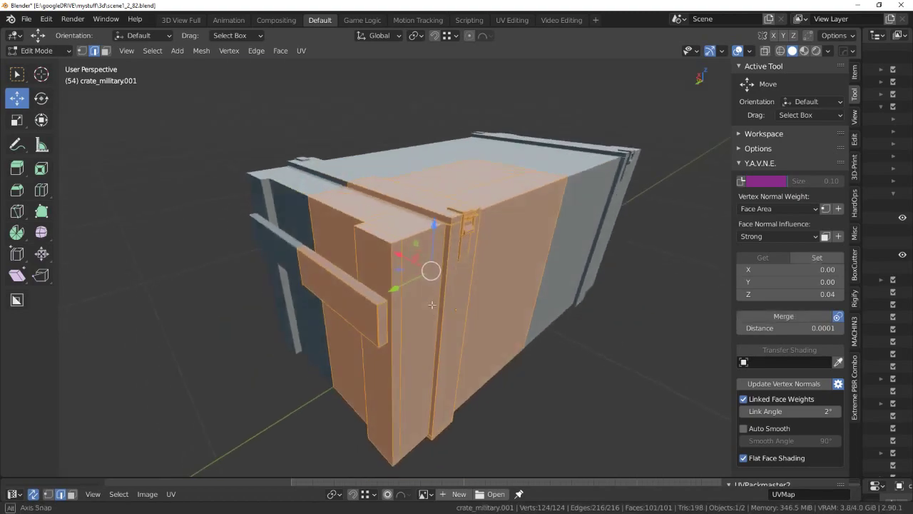
{"action": "key", "text": "alt+a"}
{"action": "scroll", "coordinate": [421, 314], "scroll_direction": "up", "scroll_amount": 5}
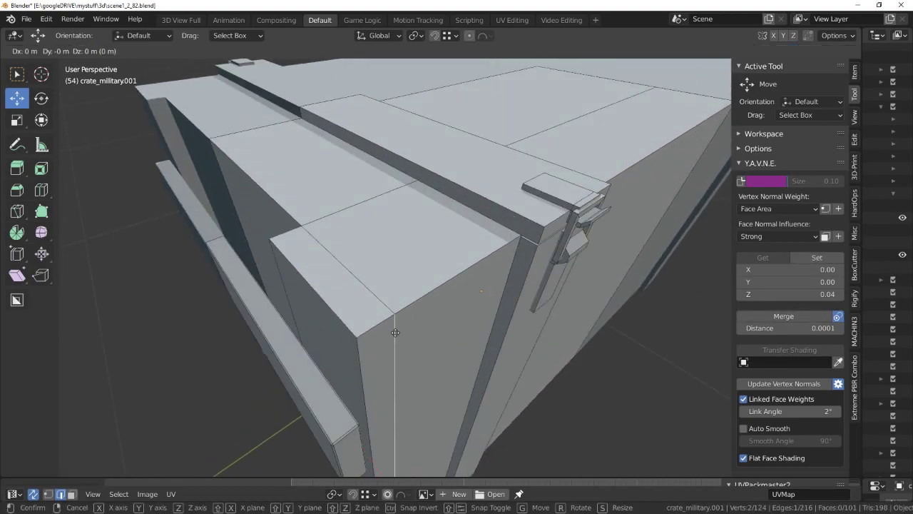
{"action": "left_click", "coordinate": [94, 64]}
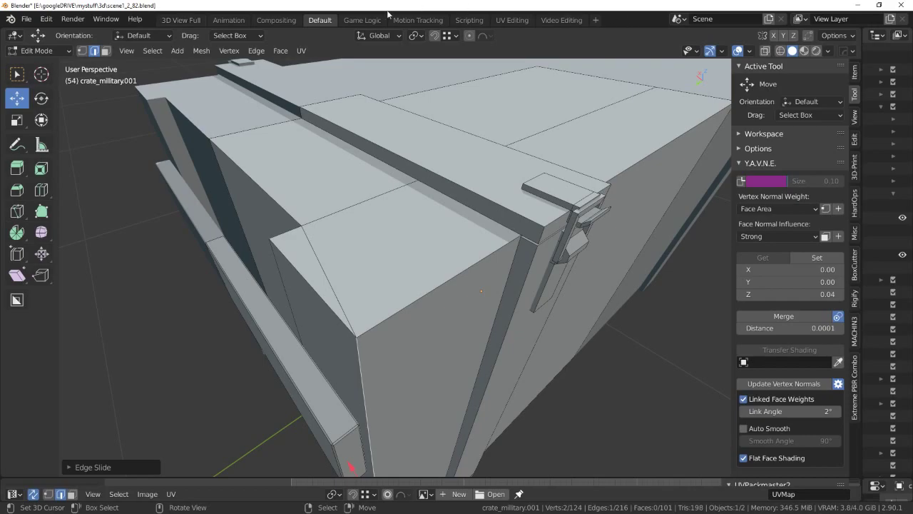
{"action": "mouse_move", "coordinate": [471, 135]}
{"action": "middle_mouse_down"}
{"action": "mouse_move", "coordinate": [418, 222]}
{"action": "mouse_move", "coordinate": [520, 391]}
{"action": "middle_mouse_up"}
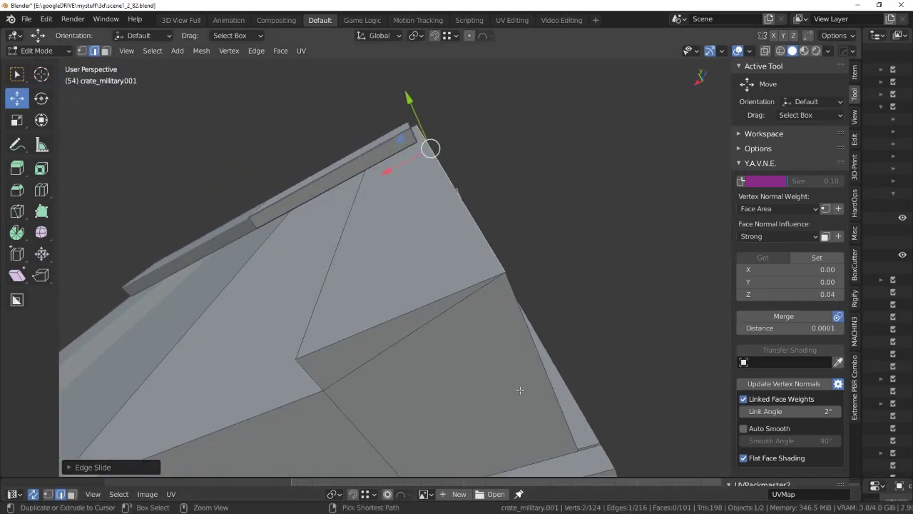
Select the lid corner edges and the added edge loop on the crate's side.
{"action": "left_click", "coordinate": [397, 318], "text": "alt"}
{"action": "middle_click_drag", "start_coordinate": [397, 319], "coordinate": [437, 345]}
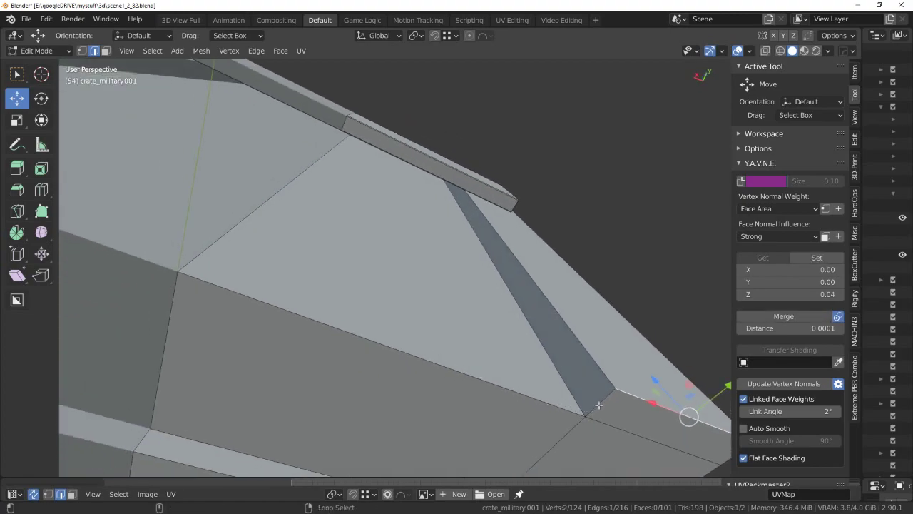
{"action": "mouse_move", "coordinate": [575, 394]}
{"action": "middle_mouse_down"}
{"action": "mouse_move", "coordinate": [547, 399]}
{"action": "mouse_move", "coordinate": [467, 353]}
{"action": "mouse_move", "coordinate": [599, 199]}
{"action": "middle_mouse_up"}
{"action": "left_click", "coordinate": [599, 199], "text": "alt+shift"}
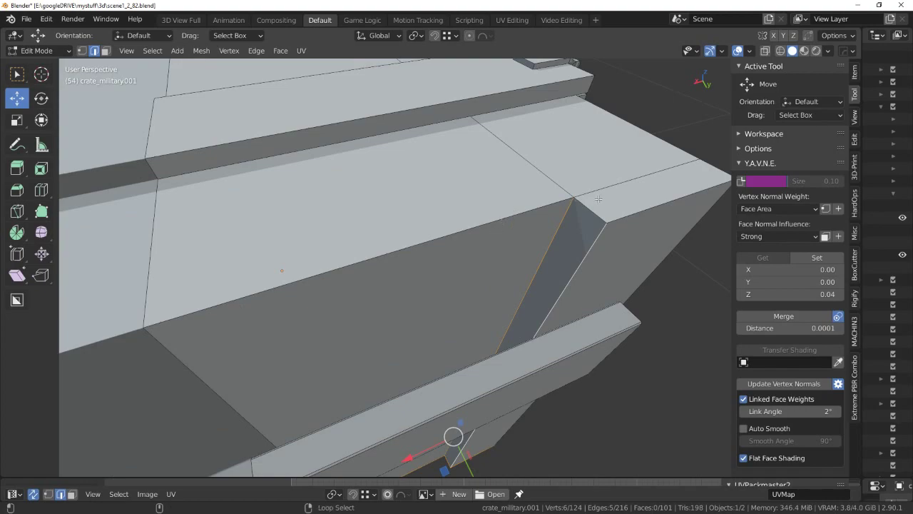
{"action": "middle_click_drag", "start_coordinate": [685, 215], "coordinate": [510, 218]}
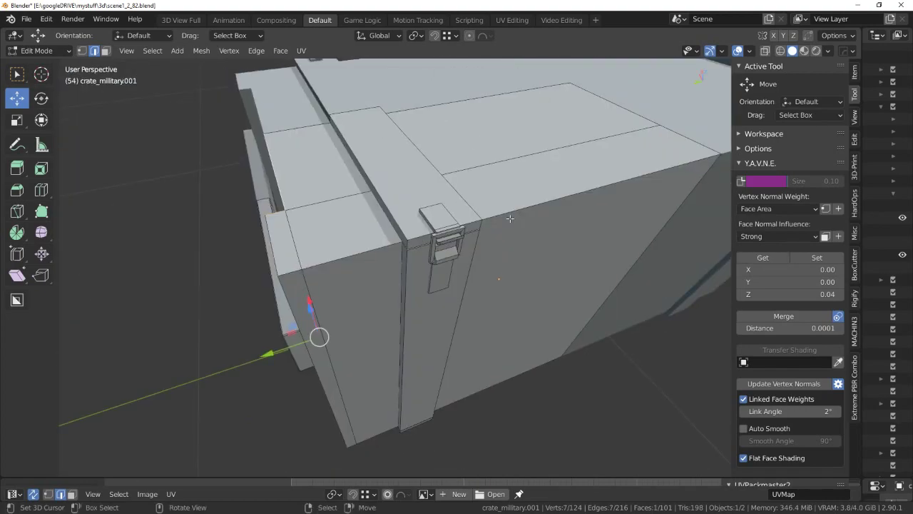
{"action": "left_click", "coordinate": [376, 261], "text": "alt+shift"}
{"action": "mouse_move", "coordinate": [376, 262]}
{"action": "middle_mouse_down"}
{"action": "mouse_move", "coordinate": [417, 239]}
{"action": "mouse_move", "coordinate": [424, 256]}
{"action": "middle_mouse_up"}
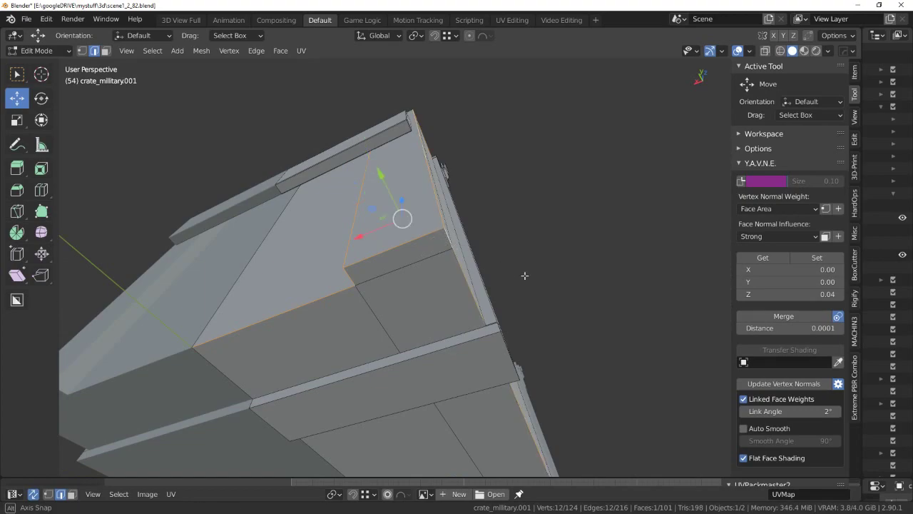
{"action": "mouse_move", "coordinate": [525, 276]}
{"action": "middle_mouse_down"}
{"action": "mouse_move", "coordinate": [446, 262]}
{"action": "mouse_move", "coordinate": [542, 294]}
{"action": "mouse_move", "coordinate": [504, 254]}
{"action": "mouse_move", "coordinate": [550, 212]}
{"action": "mouse_move", "coordinate": [597, 289]}
{"action": "mouse_move", "coordinate": [540, 314]}
{"action": "middle_mouse_up"}
Bevel the corner panel and lid plank edges at a narrow width of about 0.00133 m.
{"action": "key", "text": "alt+z"}
{"action": "key", "text": "alt+z"}
{"action": "key", "text": "ctrl+b"}
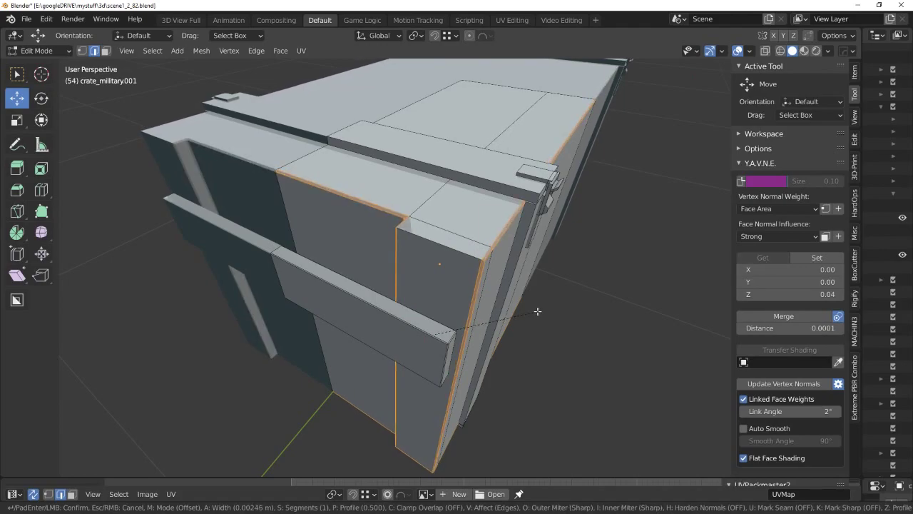
{"action": "left_click", "coordinate": [455, 259], "text": "shift"}
{"action": "mouse_move", "coordinate": [455, 259]}
{"action": "middle_mouse_down"}
{"action": "mouse_move", "coordinate": [491, 221]}
{"action": "mouse_move", "coordinate": [467, 344]}
{"action": "middle_mouse_up"}
{"action": "key", "text": "alt+z"}
{"action": "key", "text": "alt+z"}
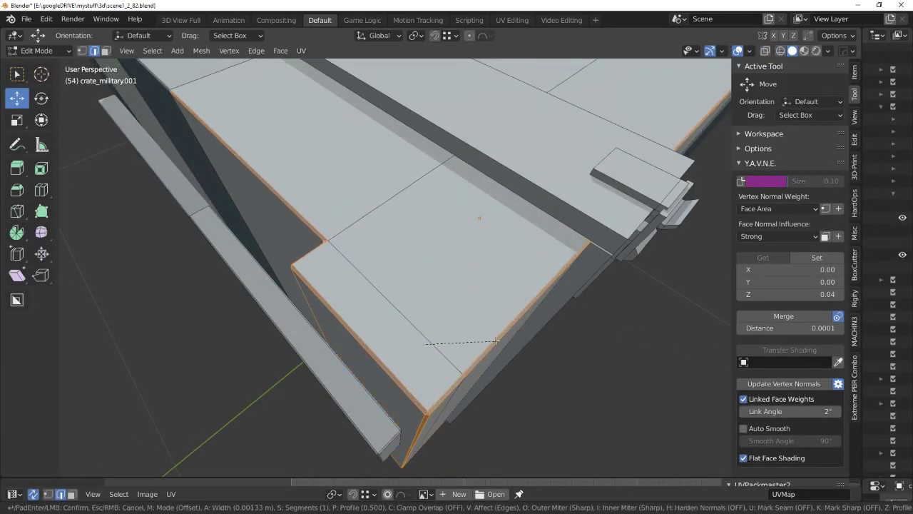
{"action": "left_click", "coordinate": [497, 337]}
{"action": "mouse_move", "coordinate": [497, 337]}
{"action": "middle_mouse_down"}
{"action": "mouse_move", "coordinate": [489, 299]}
{"action": "mouse_move", "coordinate": [365, 312]}
{"action": "mouse_move", "coordinate": [428, 349]}
{"action": "middle_mouse_up"}
{"action": "key", "text": "alt+a"}
Zoom around the crate and deselect the whole mesh.
{"action": "scroll", "coordinate": [495, 316], "scroll_direction": "down", "scroll_amount": 5}
{"action": "scroll", "coordinate": [495, 316], "scroll_direction": "up", "scroll_amount": 5}
{"action": "scroll", "coordinate": [489, 301], "scroll_direction": "up", "scroll_amount": 3}
{"action": "scroll", "coordinate": [489, 302], "scroll_direction": "down", "scroll_amount": 3}
{"action": "key", "text": "a"}
{"action": "key", "text": "alt+a"}
Apply Smooth Faces from Quick Favorites to the entire crate mesh, then deselect.
{"action": "key", "text": "a"}
{"action": "key", "text": "q"}
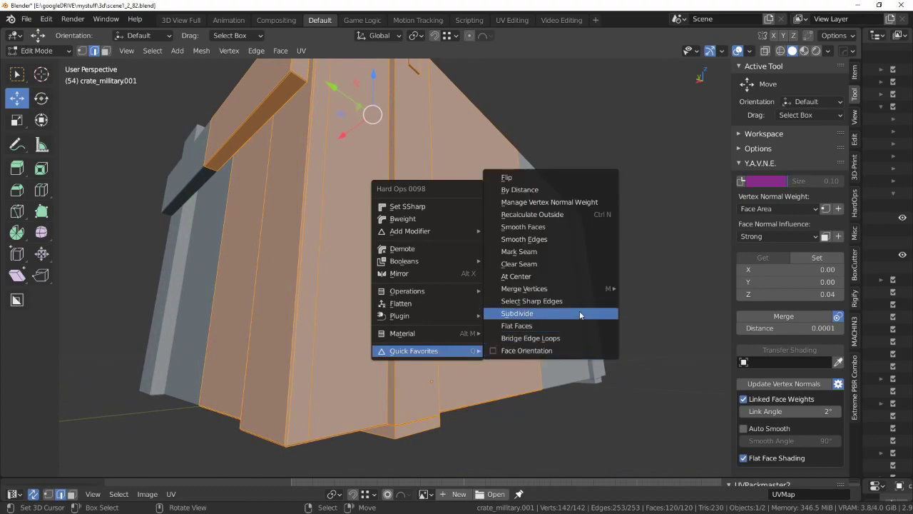
{"action": "left_click", "coordinate": [586, 226]}
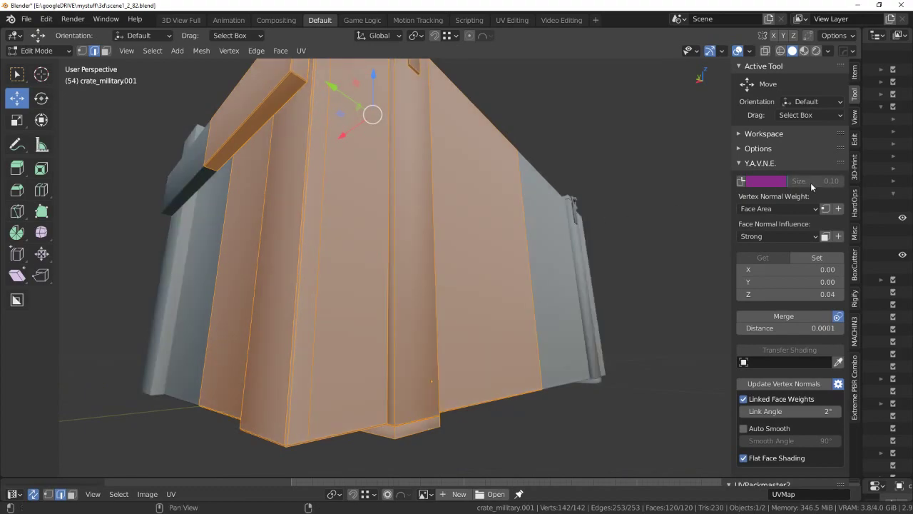
{"action": "mouse_move", "coordinate": [500, 307]}
{"action": "middle_mouse_down"}
{"action": "mouse_move", "coordinate": [485, 284]}
{"action": "mouse_move", "coordinate": [501, 332]}
{"action": "mouse_move", "coordinate": [456, 311]}
{"action": "mouse_move", "coordinate": [589, 249]}
{"action": "mouse_move", "coordinate": [526, 271]}
{"action": "mouse_move", "coordinate": [395, 239]}
{"action": "mouse_move", "coordinate": [414, 183]}
{"action": "mouse_move", "coordinate": [473, 279]}
{"action": "mouse_move", "coordinate": [504, 249]}
{"action": "mouse_move", "coordinate": [547, 257]}
{"action": "mouse_move", "coordinate": [540, 288]}
{"action": "mouse_move", "coordinate": [563, 281]}
{"action": "middle_mouse_up"}
{"action": "key", "text": "alt+a"}
Return to Object Mode and orbit around crate_military.001.
{"action": "key", "text": "Tab"}
{"action": "mouse_move", "coordinate": [485, 277]}
{"action": "middle_mouse_down"}
{"action": "mouse_move", "coordinate": [516, 318]}
{"action": "mouse_move", "coordinate": [445, 348]}
{"action": "mouse_move", "coordinate": [432, 272]}
{"action": "mouse_move", "coordinate": [443, 296]}
{"action": "mouse_move", "coordinate": [460, 284]}
{"action": "mouse_move", "coordinate": [469, 332]}
{"action": "middle_mouse_up"}
{"action": "key", "text": "Tab"}
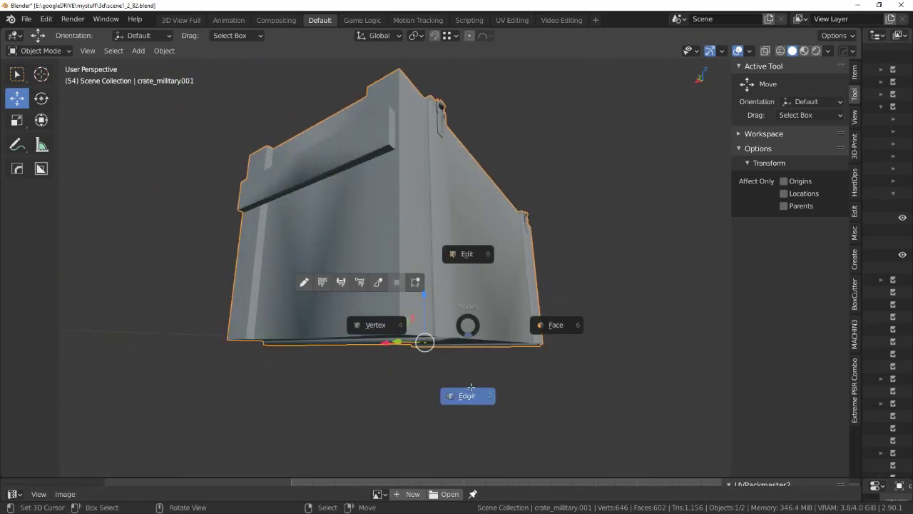
Bevel the edges of the small foot block under the crate.
{"action": "left_click", "coordinate": [470, 387]}
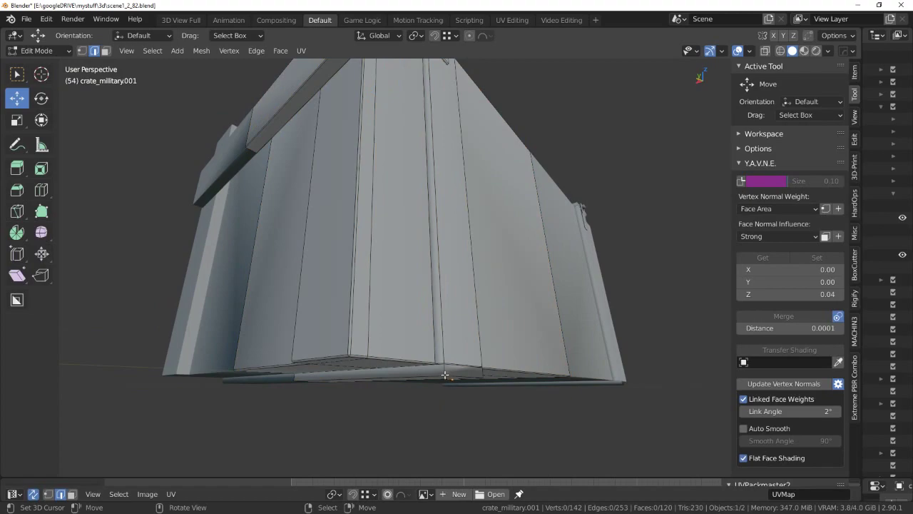
{"action": "middle_click_drag", "start_coordinate": [421, 373], "coordinate": [450, 332]}
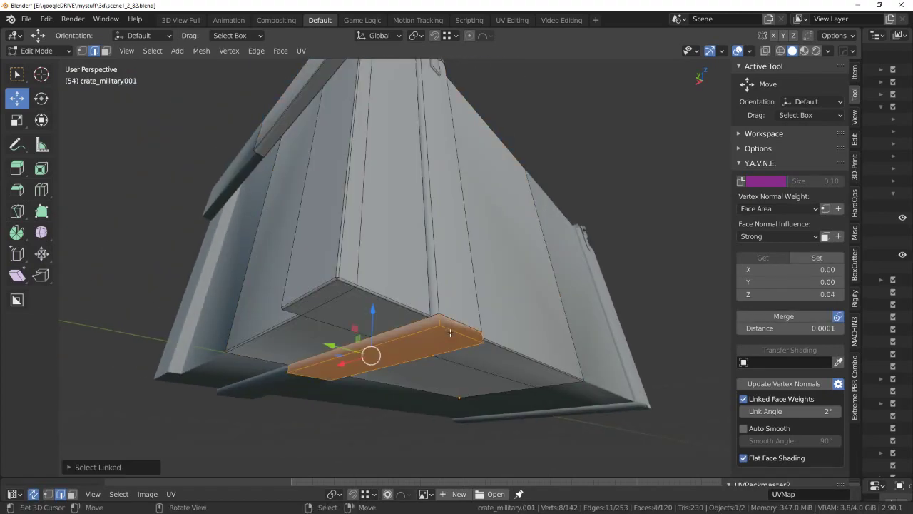
{"action": "key", "text": "KP_Decimal"}
{"action": "key", "text": "alt+z"}
{"action": "mouse_move", "coordinate": [446, 268]}
{"action": "middle_mouse_down"}
{"action": "mouse_move", "coordinate": [492, 327]}
{"action": "mouse_move", "coordinate": [518, 327]}
{"action": "middle_mouse_up"}
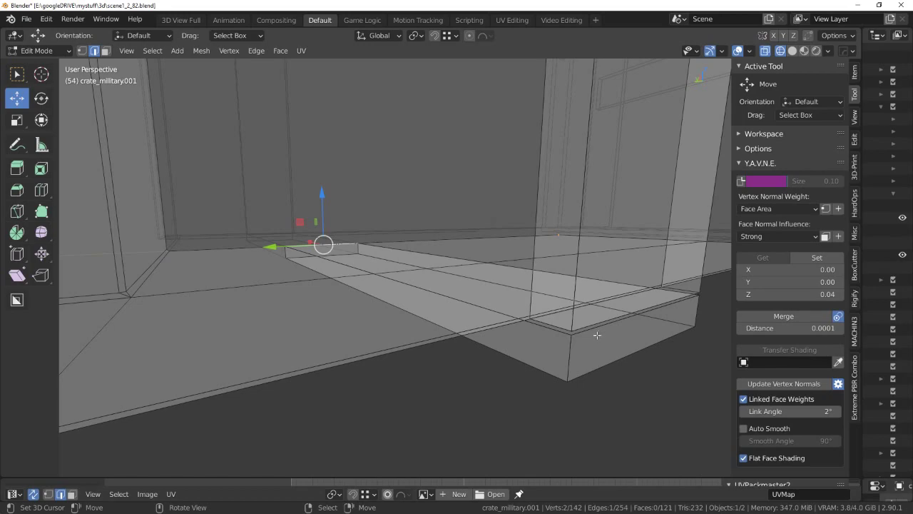
{"action": "mouse_move", "coordinate": [597, 335]}
{"action": "middle_mouse_down"}
{"action": "mouse_move", "coordinate": [441, 319]}
{"action": "mouse_move", "coordinate": [480, 323]}
{"action": "middle_mouse_up"}
{"action": "left_click", "coordinate": [508, 332]}
{"action": "key", "text": "alt+z"}
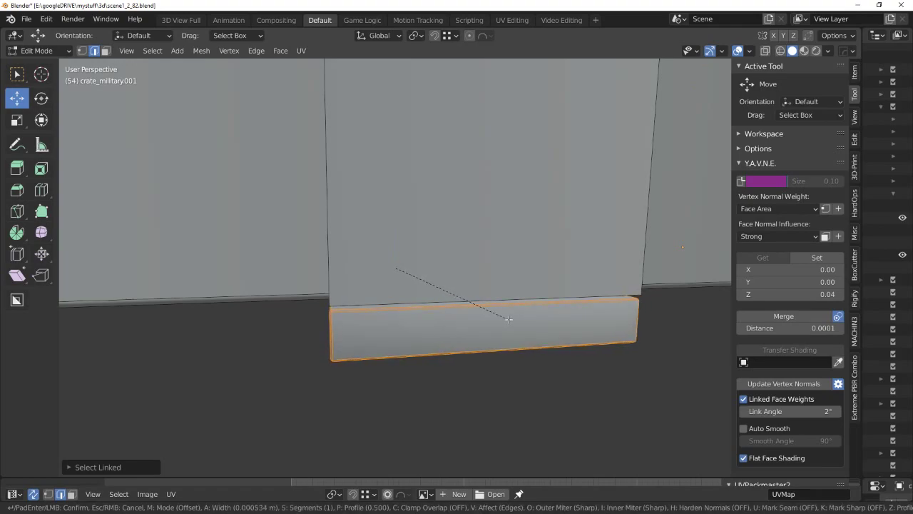
{"action": "left_click", "coordinate": [508, 319]}
{"action": "middle_click_drag", "start_coordinate": [508, 319], "coordinate": [520, 326]}
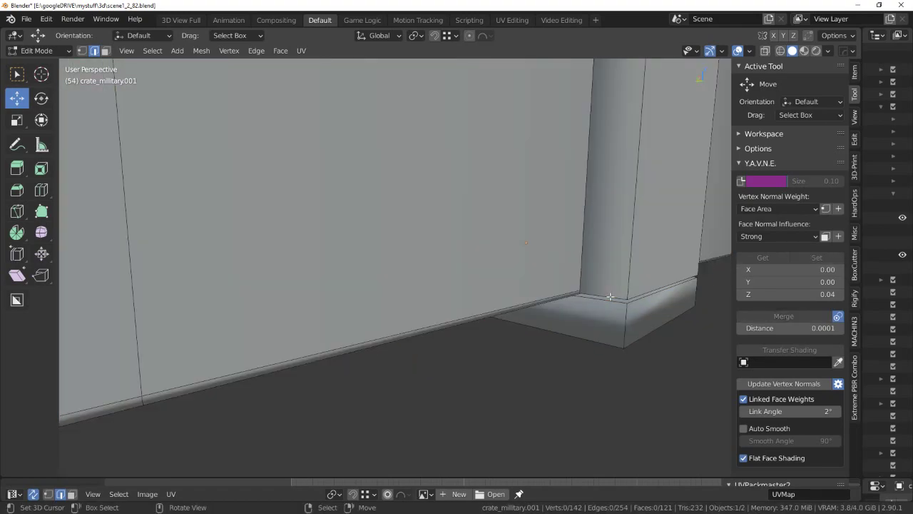
Select the full vertical strap strip in X-ray view.
{"action": "key", "text": "alt+z"}
{"action": "scroll", "coordinate": [540, 296], "scroll_direction": "down", "scroll_amount": 5}
{"action": "mouse_move", "coordinate": [540, 296]}
{"action": "middle_mouse_down"}
{"action": "mouse_move", "coordinate": [520, 359]}
{"action": "mouse_move", "coordinate": [515, 338]}
{"action": "middle_mouse_up"}
{"action": "scroll", "coordinate": [516, 339], "scroll_direction": "up", "scroll_amount": 5}
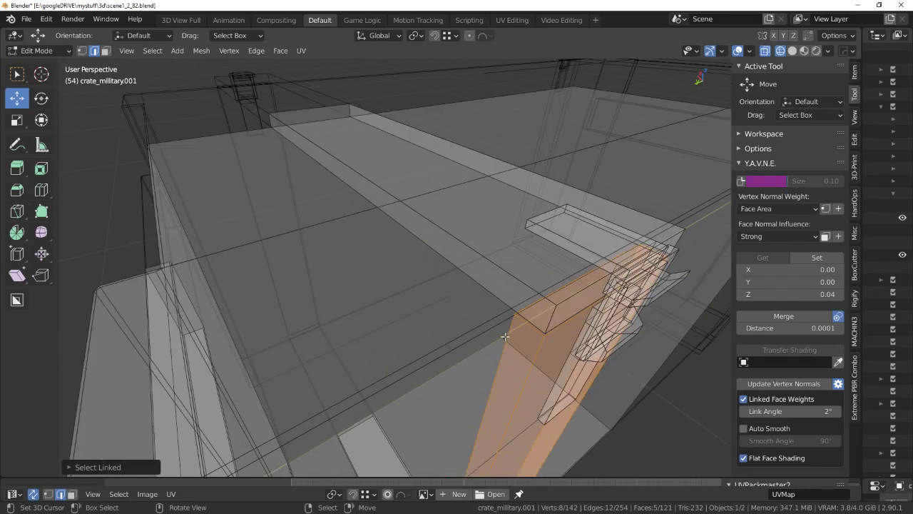
{"action": "key", "text": "KP_Decimal"}
{"action": "mouse_move", "coordinate": [505, 336]}
{"action": "middle_mouse_down"}
{"action": "mouse_move", "coordinate": [534, 319]}
{"action": "mouse_move", "coordinate": [528, 299]}
{"action": "middle_mouse_up"}
{"action": "scroll", "coordinate": [504, 320], "scroll_direction": "up", "scroll_amount": 4}
{"action": "scroll", "coordinate": [510, 332], "scroll_direction": "up", "scroll_amount": 3}
{"action": "key", "text": "ctrl+KP_Add"}
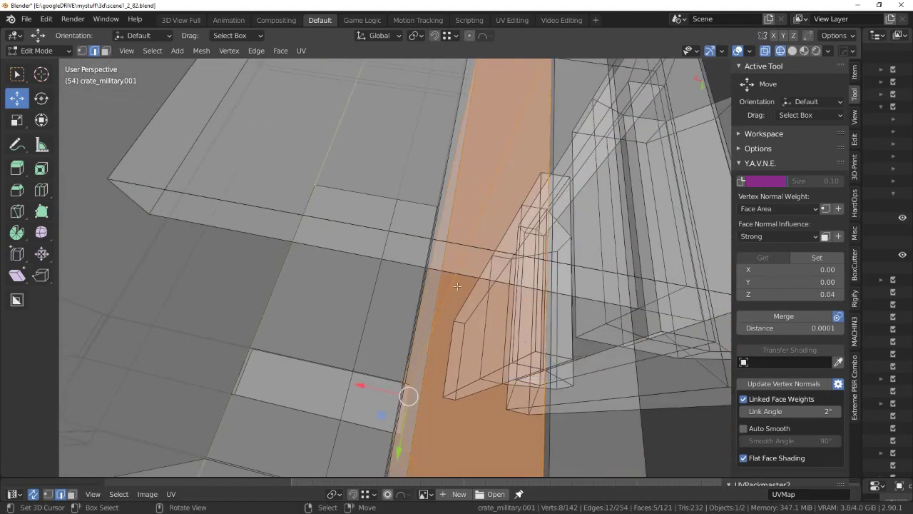
{"action": "key", "text": "alt+z"}
{"action": "mouse_move", "coordinate": [457, 286]}
{"action": "middle_mouse_down"}
{"action": "mouse_move", "coordinate": [483, 188]}
{"action": "mouse_move", "coordinate": [494, 265]}
{"action": "mouse_move", "coordinate": [388, 221]}
{"action": "mouse_move", "coordinate": [389, 261]}
{"action": "middle_mouse_up"}
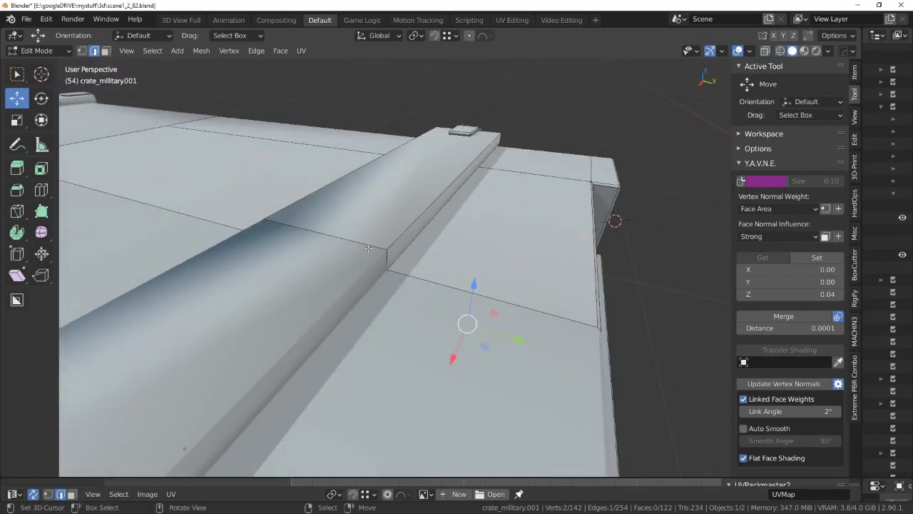
Select the linked top and bottom rim strips around the crate.
{"action": "key", "text": "alt+z"}
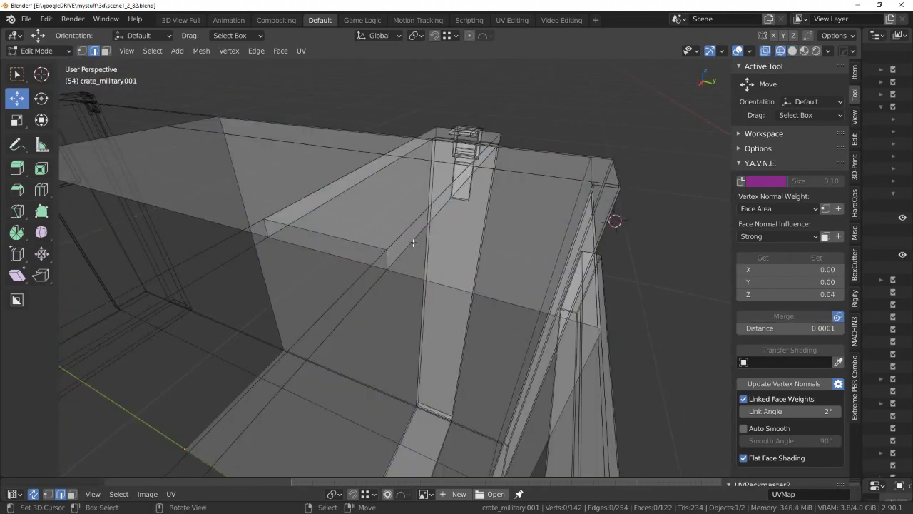
{"action": "mouse_move", "coordinate": [309, 217]}
{"action": "middle_mouse_down"}
{"action": "mouse_move", "coordinate": [506, 204]}
{"action": "mouse_move", "coordinate": [373, 270]}
{"action": "middle_mouse_up"}
{"action": "key", "text": "alt+z"}
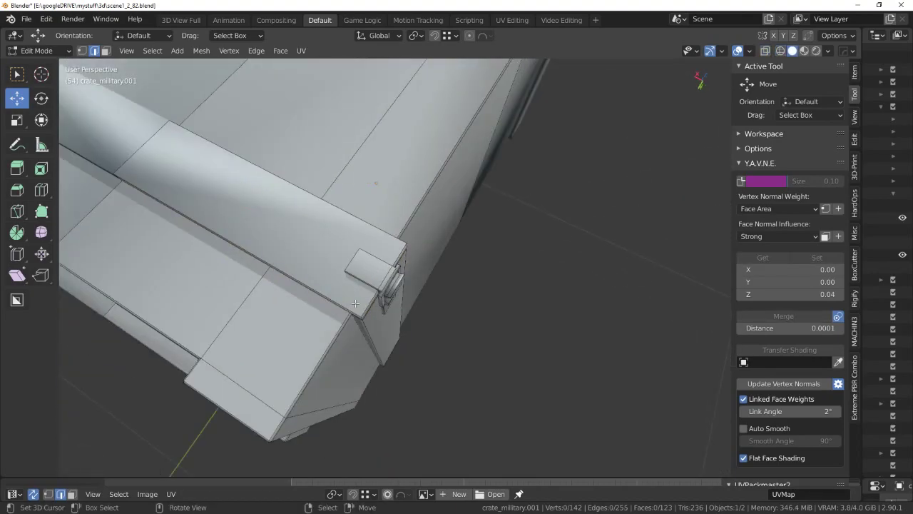
{"action": "key", "text": "l"}
{"action": "mouse_move", "coordinate": [355, 303]}
{"action": "middle_mouse_down"}
{"action": "mouse_move", "coordinate": [357, 265]}
{"action": "mouse_move", "coordinate": [379, 350]}
{"action": "mouse_move", "coordinate": [536, 320]}
{"action": "mouse_move", "coordinate": [448, 300]}
{"action": "mouse_move", "coordinate": [540, 310]}
{"action": "middle_mouse_up"}
{"action": "key", "text": "l"}
{"action": "scroll", "coordinate": [477, 336], "scroll_direction": "up", "scroll_amount": 5}
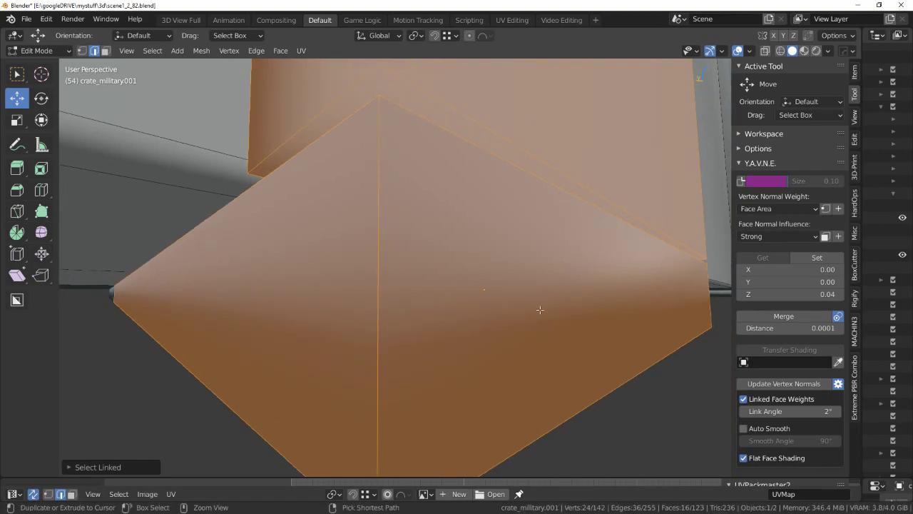
Bevel the rim strip edges with a tiny width, bringing the mesh to 167 faces.
{"action": "key", "text": "ctrl+b"}
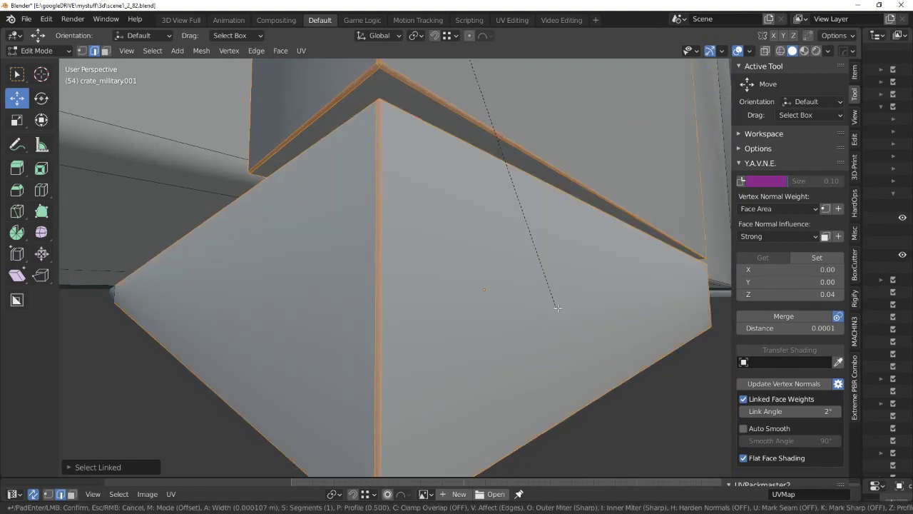
{"action": "key", "text": "Escape"}
{"action": "mouse_move", "coordinate": [566, 307]}
{"action": "middle_mouse_down"}
{"action": "mouse_move", "coordinate": [458, 308]}
{"action": "mouse_move", "coordinate": [470, 337]}
{"action": "middle_mouse_up"}
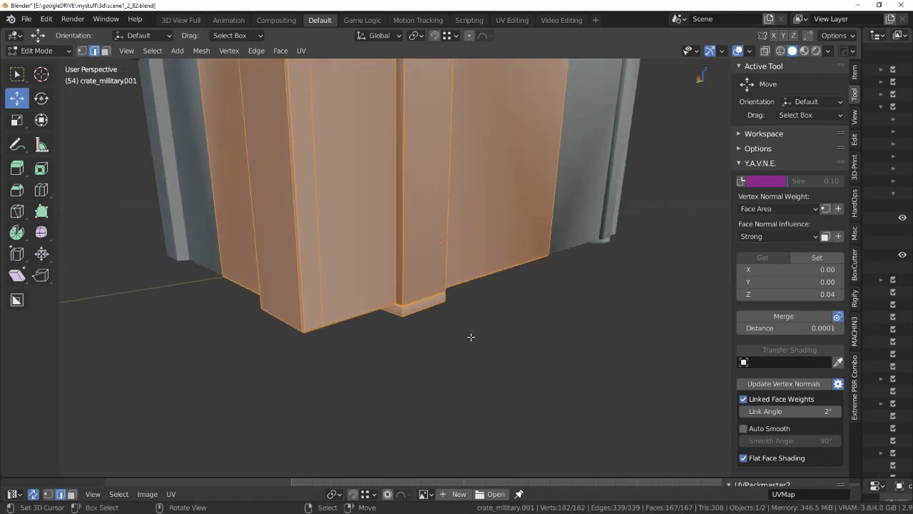
{"action": "mouse_move", "coordinate": [438, 301]}
{"action": "middle_mouse_down"}
{"action": "mouse_move", "coordinate": [467, 290]}
{"action": "mouse_move", "coordinate": [505, 304]}
{"action": "mouse_move", "coordinate": [449, 305]}
{"action": "mouse_move", "coordinate": [427, 320]}
{"action": "mouse_move", "coordinate": [485, 334]}
{"action": "mouse_move", "coordinate": [546, 325]}
{"action": "mouse_move", "coordinate": [495, 316]}
{"action": "mouse_move", "coordinate": [526, 241]}
{"action": "middle_mouse_up"}
{"action": "key", "text": "alt+a"}
{"action": "scroll", "coordinate": [449, 306], "scroll_direction": "up", "scroll_amount": 5}
{"action": "scroll", "coordinate": [450, 324], "scroll_direction": "down", "scroll_amount": 4}
{"action": "scroll", "coordinate": [449, 324], "scroll_direction": "up", "scroll_amount": 6}
{"action": "scroll", "coordinate": [549, 325], "scroll_direction": "up", "scroll_amount": 2}
In X-ray view, box-select the crate's left end section and lower it about 0.077 m along Z.
{"action": "scroll", "coordinate": [496, 296], "scroll_direction": "down", "scroll_amount": 3}
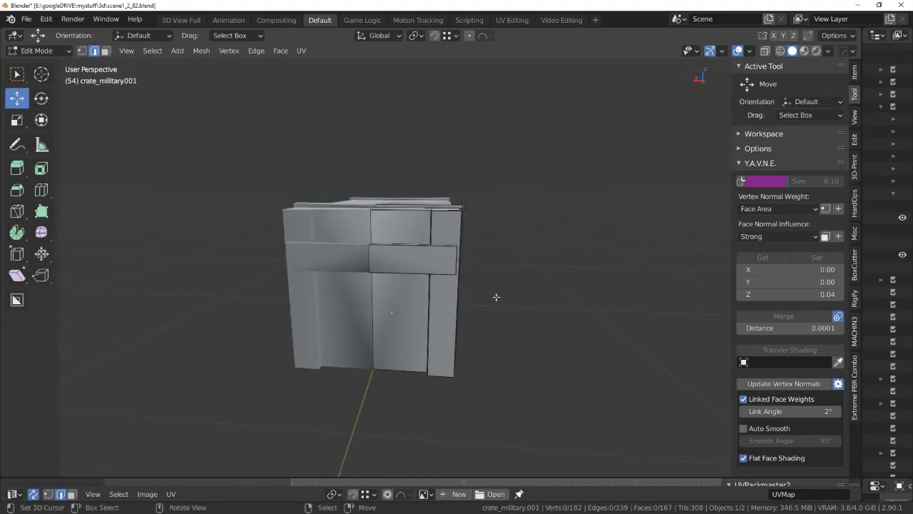
{"action": "mouse_move", "coordinate": [497, 297]}
{"action": "middle_mouse_down"}
{"action": "mouse_move", "coordinate": [452, 267]}
{"action": "mouse_move", "coordinate": [459, 280]}
{"action": "mouse_move", "coordinate": [518, 283]}
{"action": "mouse_move", "coordinate": [433, 305]}
{"action": "middle_mouse_up"}
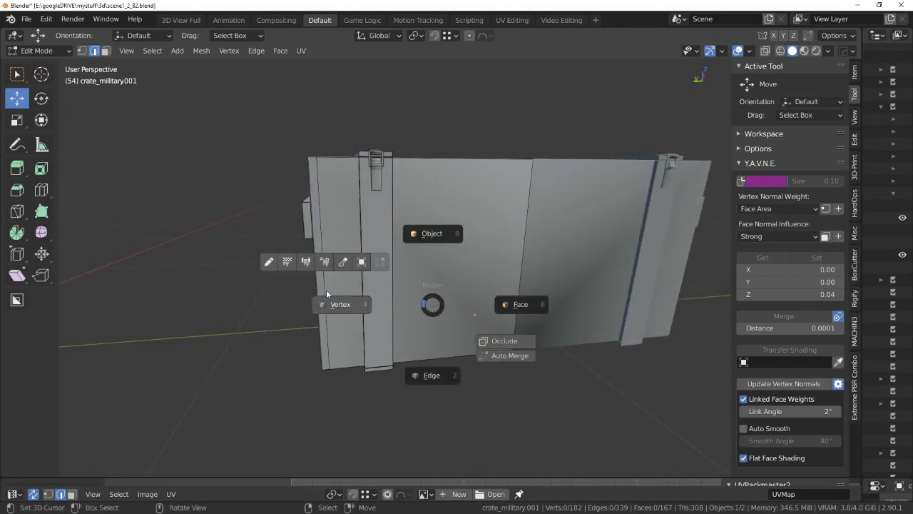
{"action": "scroll", "coordinate": [404, 286], "scroll_direction": "down", "scroll_amount": 3}
{"action": "key", "text": "shift+z"}
{"action": "key", "text": "a"}
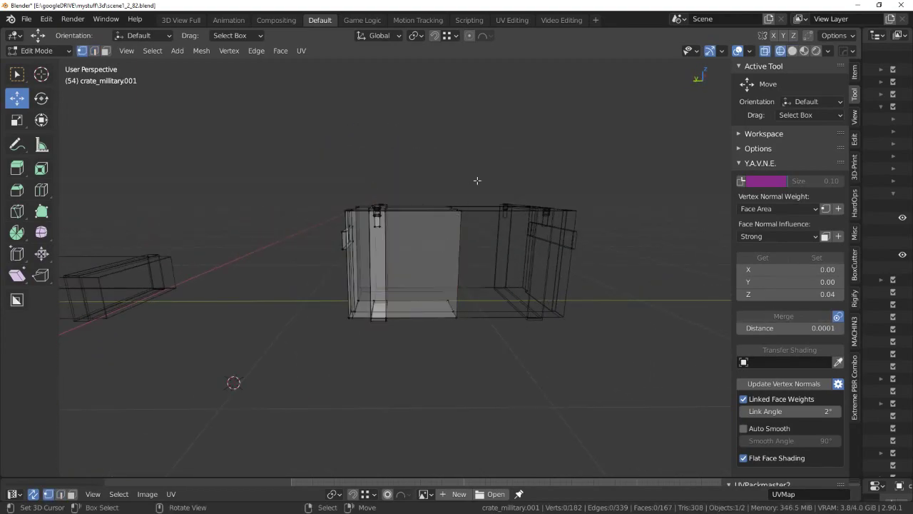
{"action": "left_click_drag", "start_coordinate": [290, 250], "coordinate": [290, 250]}
{"action": "scroll", "coordinate": [372, 181], "scroll_direction": "up", "scroll_amount": 2}
{"action": "left_click_drag", "start_coordinate": [367, 151], "coordinate": [368, 166]}
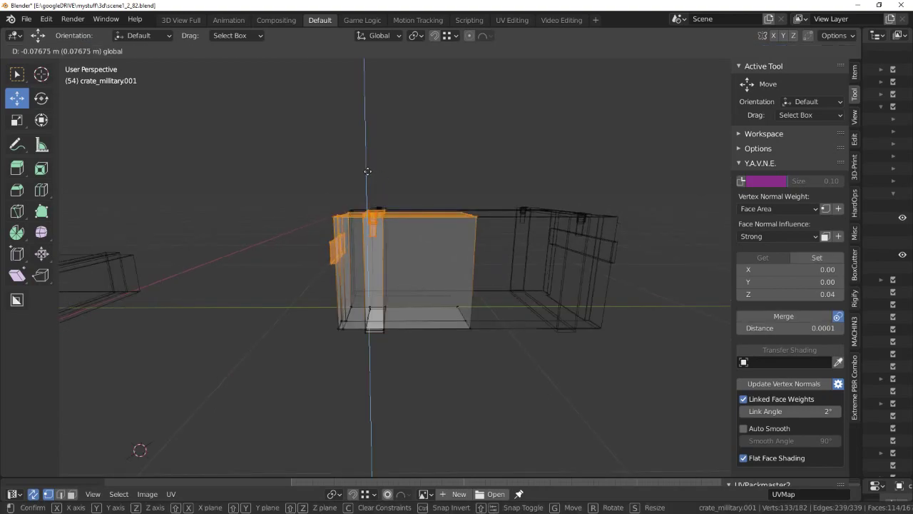
Return to solid shading and bring up the mode pie to leave Edit Mode.
{"action": "key", "text": "shift+z"}
{"action": "mouse_move", "coordinate": [367, 165]}
{"action": "middle_mouse_down"}
{"action": "mouse_move", "coordinate": [448, 245]}
{"action": "mouse_move", "coordinate": [491, 206]}
{"action": "middle_mouse_up"}
{"action": "key", "text": "Tab"}
Return to Object Mode and clear the object selection.
{"action": "left_click", "coordinate": [464, 230]}
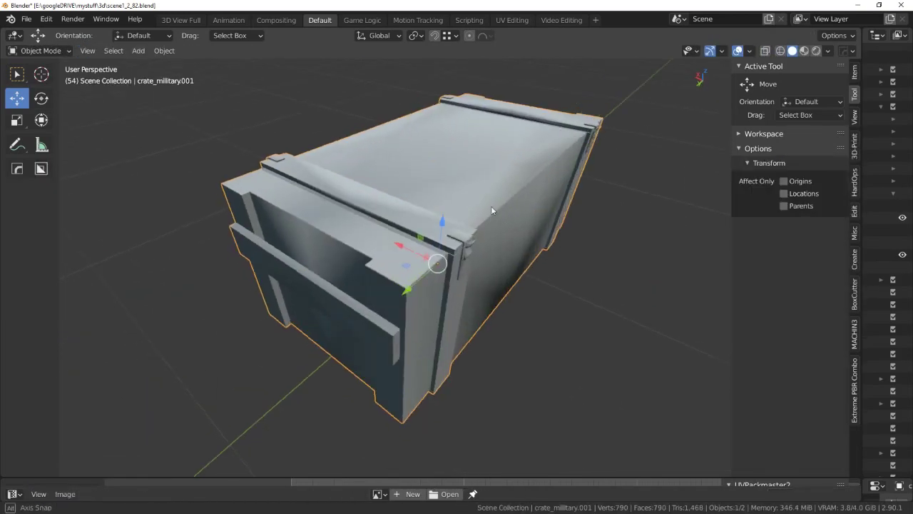
{"action": "scroll", "coordinate": [477, 234], "scroll_direction": "up", "scroll_amount": 5}
{"action": "scroll", "coordinate": [447, 256], "scroll_direction": "up", "scroll_amount": 3}
{"action": "scroll", "coordinate": [448, 261], "scroll_direction": "down", "scroll_amount": 4}
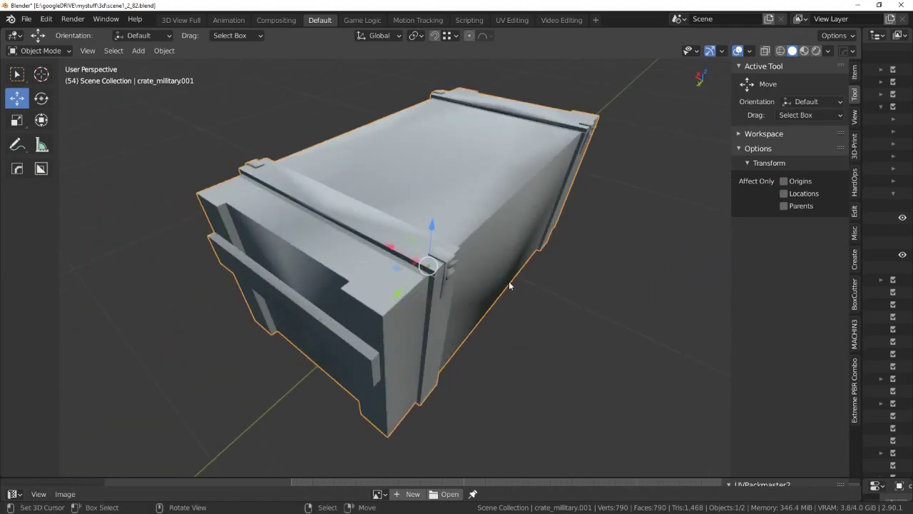
{"action": "mouse_move", "coordinate": [509, 285]}
{"action": "middle_mouse_down"}
{"action": "mouse_move", "coordinate": [461, 293]}
{"action": "mouse_move", "coordinate": [484, 273]}
{"action": "mouse_move", "coordinate": [504, 274]}
{"action": "mouse_move", "coordinate": [374, 265]}
{"action": "mouse_move", "coordinate": [392, 248]}
{"action": "mouse_move", "coordinate": [448, 263]}
{"action": "mouse_move", "coordinate": [401, 265]}
{"action": "mouse_move", "coordinate": [418, 273]}
{"action": "mouse_move", "coordinate": [380, 266]}
{"action": "mouse_move", "coordinate": [472, 208]}
{"action": "mouse_move", "coordinate": [503, 250]}
{"action": "mouse_move", "coordinate": [552, 231]}
{"action": "mouse_move", "coordinate": [433, 232]}
{"action": "mouse_move", "coordinate": [493, 236]}
{"action": "mouse_move", "coordinate": [444, 179]}
{"action": "mouse_move", "coordinate": [456, 175]}
{"action": "mouse_move", "coordinate": [454, 279]}
{"action": "middle_mouse_up"}
{"action": "scroll", "coordinate": [497, 298], "scroll_direction": "up", "scroll_amount": 3}
{"action": "scroll", "coordinate": [495, 293], "scroll_direction": "down", "scroll_amount": 3}
{"action": "key", "text": "a"}
{"action": "left_click", "coordinate": [499, 275]}
{"action": "scroll", "coordinate": [490, 265], "scroll_direction": "up", "scroll_amount": 3}
Select crate_military.001 and enter Edit Mode on it.
{"action": "left_click", "coordinate": [380, 266]}
{"action": "key", "text": "Tab"}
{"action": "left_click", "coordinate": [408, 262]}
{"action": "scroll", "coordinate": [470, 235], "scroll_direction": "up", "scroll_amount": 2}
{"action": "scroll", "coordinate": [490, 238], "scroll_direction": "up", "scroll_amount": 2}
{"action": "scroll", "coordinate": [444, 179], "scroll_direction": "down", "scroll_amount": 3}
{"action": "scroll", "coordinate": [456, 174], "scroll_direction": "up", "scroll_amount": 2}
{"action": "scroll", "coordinate": [458, 173], "scroll_direction": "up", "scroll_amount": 2}
{"action": "scroll", "coordinate": [458, 174], "scroll_direction": "down", "scroll_amount": 3}
{"action": "scroll", "coordinate": [453, 310], "scroll_direction": "up", "scroll_amount": 3}
{"action": "scroll", "coordinate": [453, 310], "scroll_direction": "up", "scroll_amount": 2}
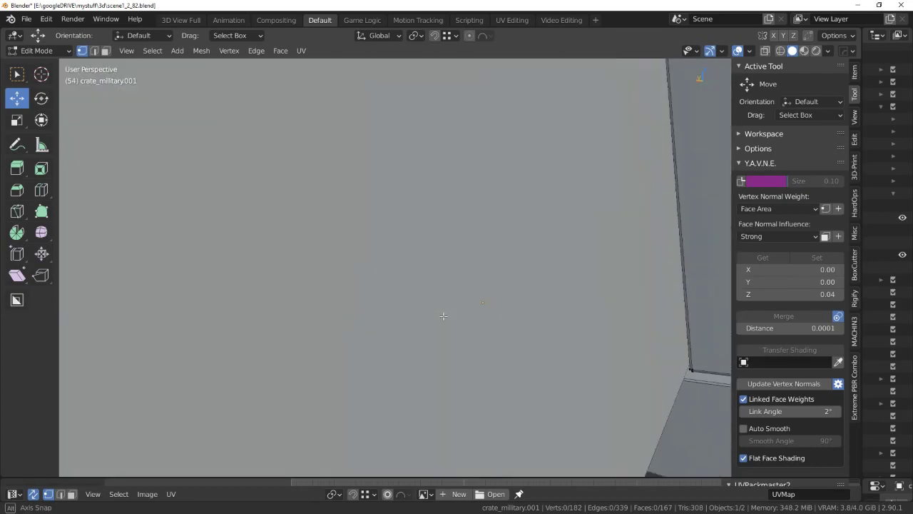
Orbit to a close side view of the crate wall's bottom corner and its plate.
{"action": "mouse_move", "coordinate": [453, 310]}
{"action": "middle_mouse_down"}
{"action": "mouse_move", "coordinate": [409, 307]}
{"action": "mouse_move", "coordinate": [505, 258]}
{"action": "mouse_move", "coordinate": [501, 305]}
{"action": "mouse_move", "coordinate": [424, 326]}
{"action": "mouse_move", "coordinate": [363, 317]}
{"action": "mouse_move", "coordinate": [420, 286]}
{"action": "mouse_move", "coordinate": [436, 297]}
{"action": "mouse_move", "coordinate": [428, 288]}
{"action": "middle_mouse_up"}
{"action": "scroll", "coordinate": [501, 305], "scroll_direction": "down", "scroll_amount": 5}
{"action": "scroll", "coordinate": [424, 326], "scroll_direction": "up", "scroll_amount": 3}
{"action": "scroll", "coordinate": [338, 261], "scroll_direction": "up", "scroll_amount": 4}
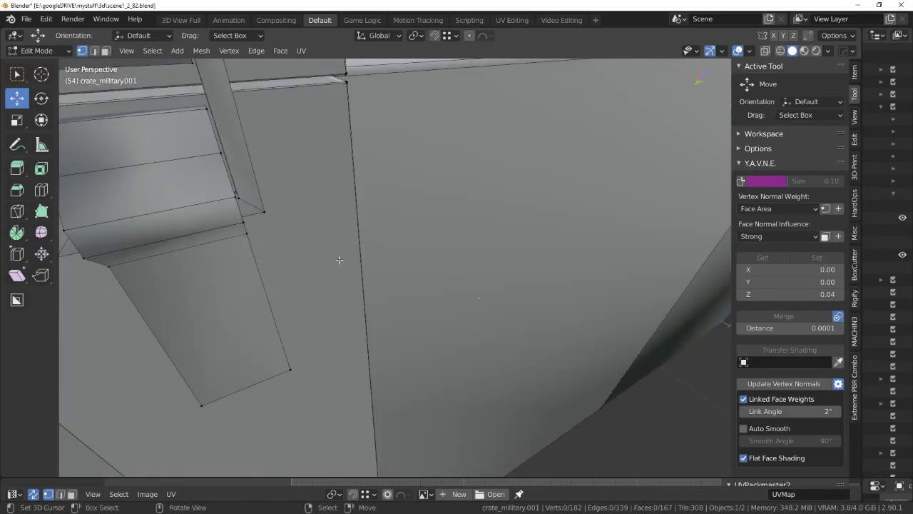
{"action": "scroll", "coordinate": [339, 253], "scroll_direction": "down", "scroll_amount": 3}
{"action": "middle_click_drag", "start_coordinate": [368, 279], "coordinate": [358, 191]}
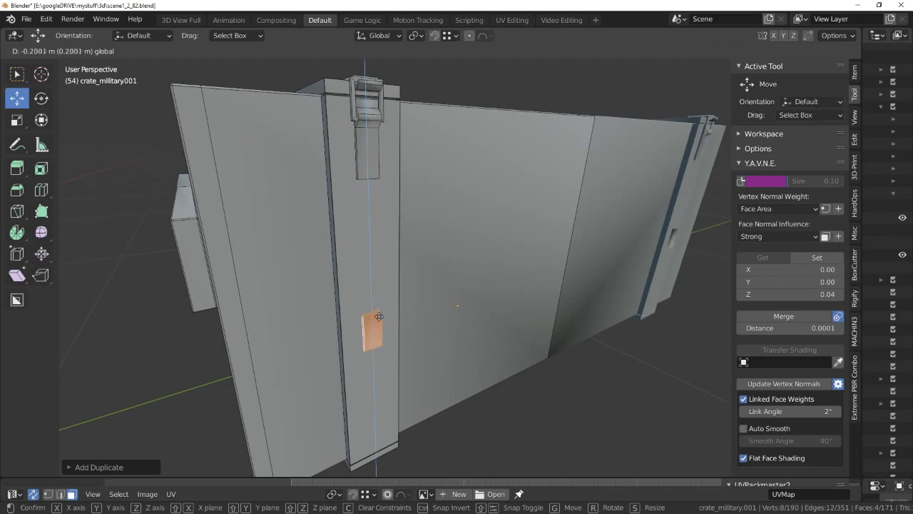
Frame the duplicated foot plate and select the whole linked plate.
{"action": "middle_click_drag", "start_coordinate": [377, 399], "coordinate": [407, 346], "text": "shift"}
{"action": "key", "text": "KP_Decimal"}
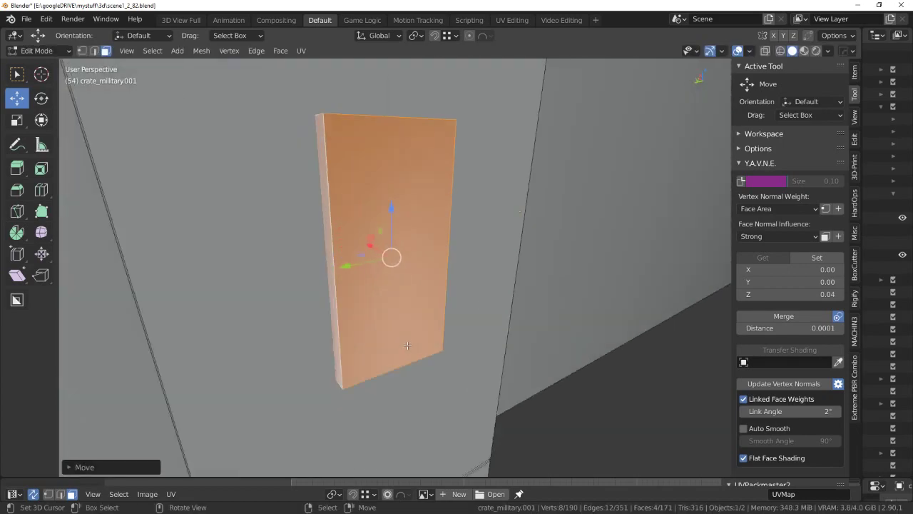
{"action": "scroll", "coordinate": [399, 257], "scroll_direction": "down", "scroll_amount": 3}
{"action": "mouse_move", "coordinate": [400, 257]}
{"action": "middle_mouse_down"}
{"action": "mouse_move", "coordinate": [421, 263]}
{"action": "mouse_move", "coordinate": [381, 267]}
{"action": "middle_mouse_up"}
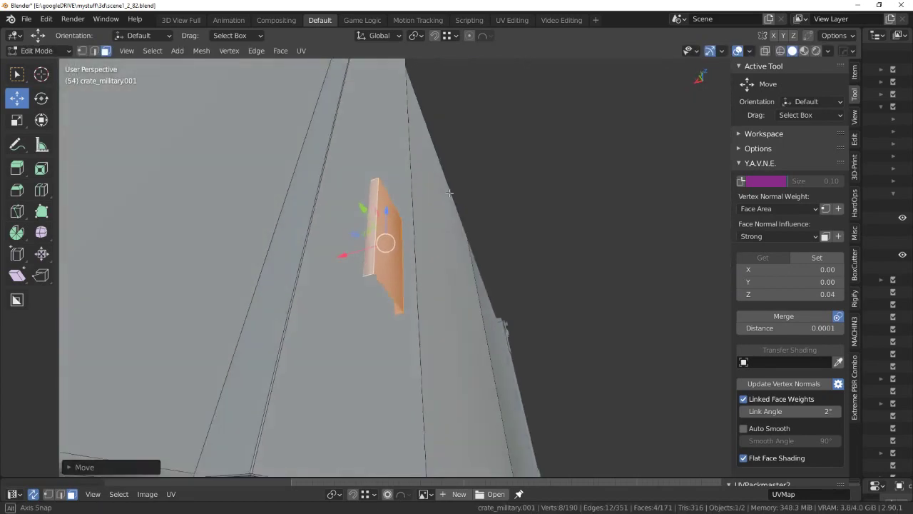
{"action": "left_click", "coordinate": [397, 351]}
{"action": "middle_click_drag", "start_coordinate": [397, 350], "coordinate": [411, 186]}
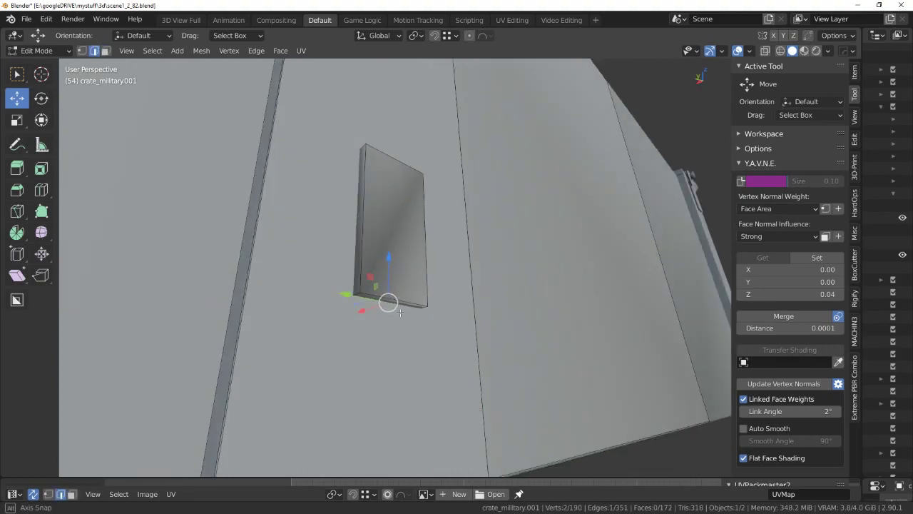
{"action": "key", "text": "alt+a"}
{"action": "mouse_move", "coordinate": [416, 225]}
{"action": "middle_mouse_down"}
{"action": "mouse_move", "coordinate": [376, 228]}
{"action": "mouse_move", "coordinate": [400, 207]}
{"action": "middle_mouse_up"}
{"action": "key", "text": "l"}
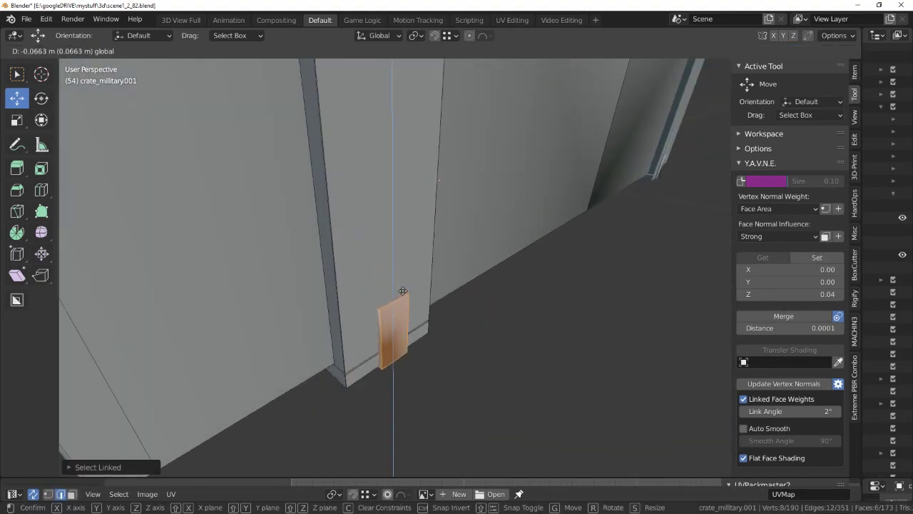
{"action": "scroll", "coordinate": [401, 286], "scroll_direction": "up", "scroll_amount": 3}
{"action": "middle_click_drag", "start_coordinate": [401, 285], "coordinate": [415, 283], "text": "shift"}
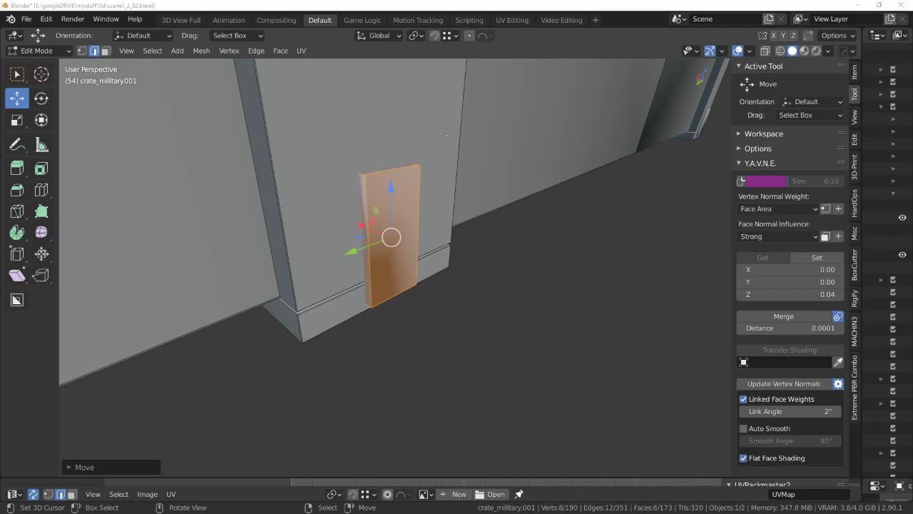
Extrude the plate face along its normal and scale it along Y into a longer block.
{"action": "middle_click_drag", "start_coordinate": [272, 300], "coordinate": [338, 273]}
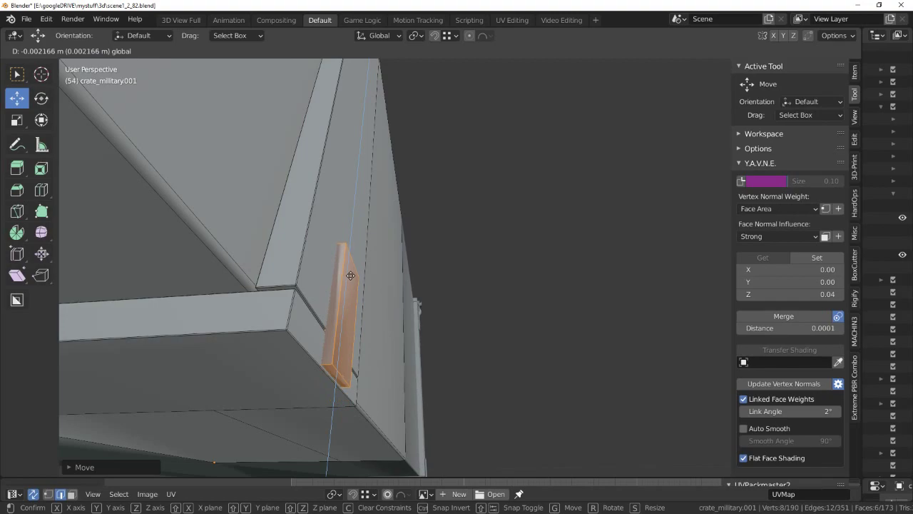
{"action": "middle_click_drag", "start_coordinate": [142, 317], "coordinate": [303, 367]}
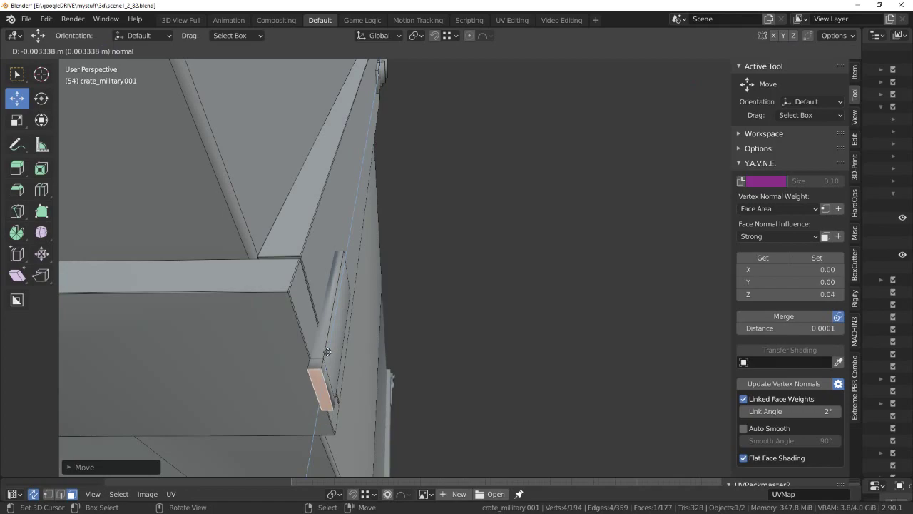
{"action": "key", "text": "KP_Decimal"}
{"action": "mouse_move", "coordinate": [316, 287]}
{"action": "middle_mouse_down"}
{"action": "mouse_move", "coordinate": [412, 266]}
{"action": "mouse_move", "coordinate": [269, 255]}
{"action": "mouse_move", "coordinate": [378, 281]}
{"action": "mouse_move", "coordinate": [290, 304]}
{"action": "mouse_move", "coordinate": [379, 290]}
{"action": "mouse_move", "coordinate": [338, 299]}
{"action": "mouse_move", "coordinate": [284, 261]}
{"action": "middle_mouse_up"}
{"action": "key", "text": "e"}
{"action": "right_click", "coordinate": [310, 259]}
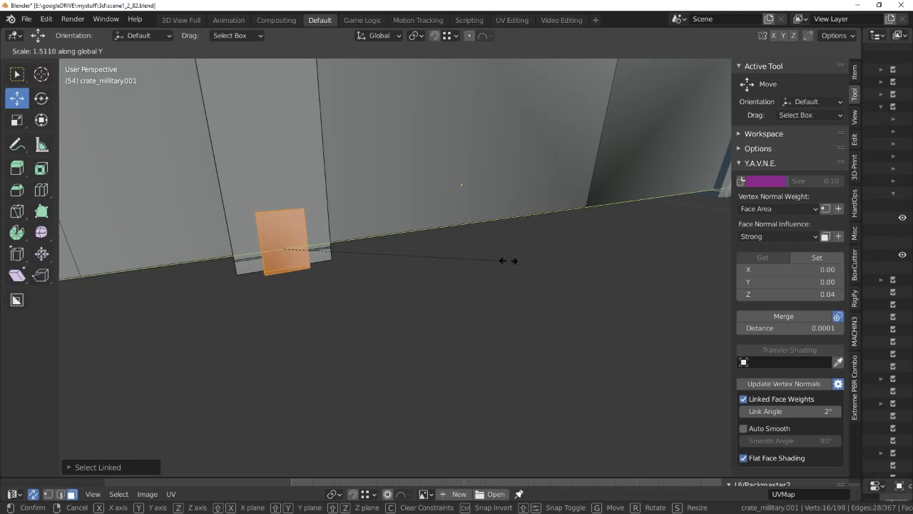
{"action": "scroll", "coordinate": [463, 264], "scroll_direction": "down", "scroll_amount": 2}
{"action": "left_click", "coordinate": [463, 263]}
{"action": "scroll", "coordinate": [421, 261], "scroll_direction": "down", "scroll_amount": 3}
Turn on X-ray and select a face on the crate's underside.
{"action": "scroll", "coordinate": [414, 261], "scroll_direction": "down", "scroll_amount": 3}
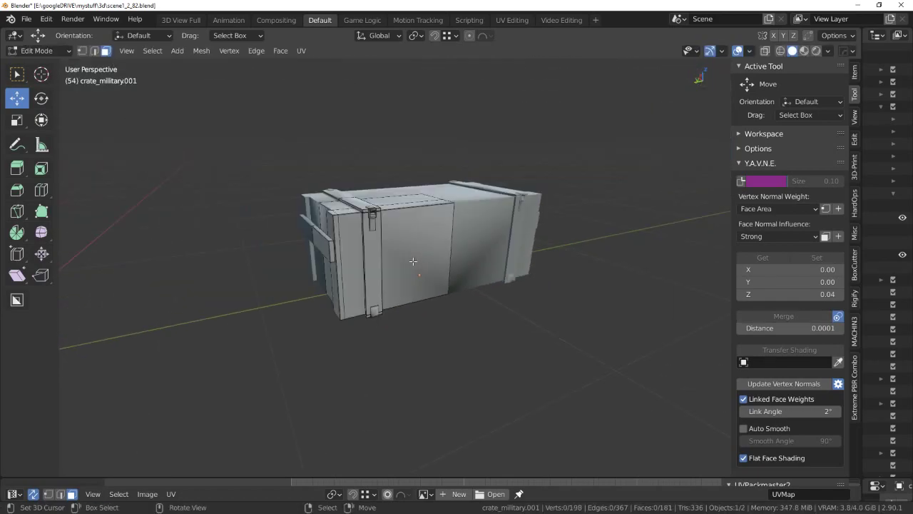
{"action": "scroll", "coordinate": [428, 262], "scroll_direction": "down", "scroll_amount": 1}
{"action": "mouse_move", "coordinate": [433, 263]}
{"action": "middle_mouse_down"}
{"action": "mouse_move", "coordinate": [408, 281]}
{"action": "mouse_move", "coordinate": [396, 278]}
{"action": "mouse_move", "coordinate": [414, 267]}
{"action": "mouse_move", "coordinate": [412, 295]}
{"action": "mouse_move", "coordinate": [498, 334]}
{"action": "middle_mouse_up"}
{"action": "scroll", "coordinate": [408, 281], "scroll_direction": "up", "scroll_amount": 2}
{"action": "scroll", "coordinate": [406, 280], "scroll_direction": "up", "scroll_amount": 2}
{"action": "scroll", "coordinate": [403, 279], "scroll_direction": "up", "scroll_amount": 2}
{"action": "scroll", "coordinate": [400, 278], "scroll_direction": "down", "scroll_amount": 2}
{"action": "scroll", "coordinate": [401, 279], "scroll_direction": "down", "scroll_amount": 3}
{"action": "scroll", "coordinate": [407, 275], "scroll_direction": "down", "scroll_amount": 3}
{"action": "scroll", "coordinate": [412, 272], "scroll_direction": "up", "scroll_amount": 4}
{"action": "key", "text": "alt+z"}
{"action": "key", "text": "alt+z"}
{"action": "scroll", "coordinate": [411, 306], "scroll_direction": "up", "scroll_amount": 3}
{"action": "scroll", "coordinate": [496, 329], "scroll_direction": "down", "scroll_amount": 3}
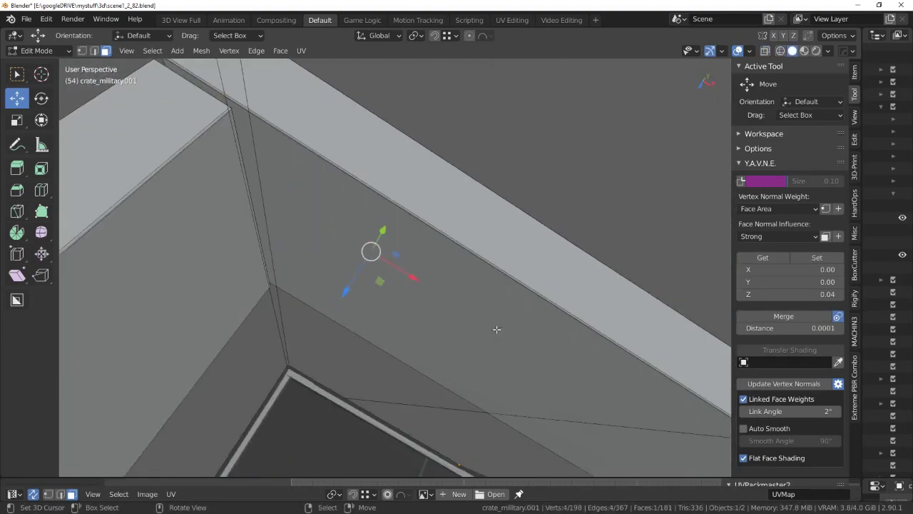
{"action": "left_click", "coordinate": [495, 326]}
Add the neighbouring underside face and delete both faces, then turn X-ray off.
{"action": "key", "text": "alt+z"}
{"action": "key", "text": "KP_Decimal"}
{"action": "key", "text": "alt+z"}
{"action": "scroll", "coordinate": [423, 150], "scroll_direction": "up", "scroll_amount": 3}
{"action": "scroll", "coordinate": [424, 150], "scroll_direction": "down", "scroll_amount": 3}
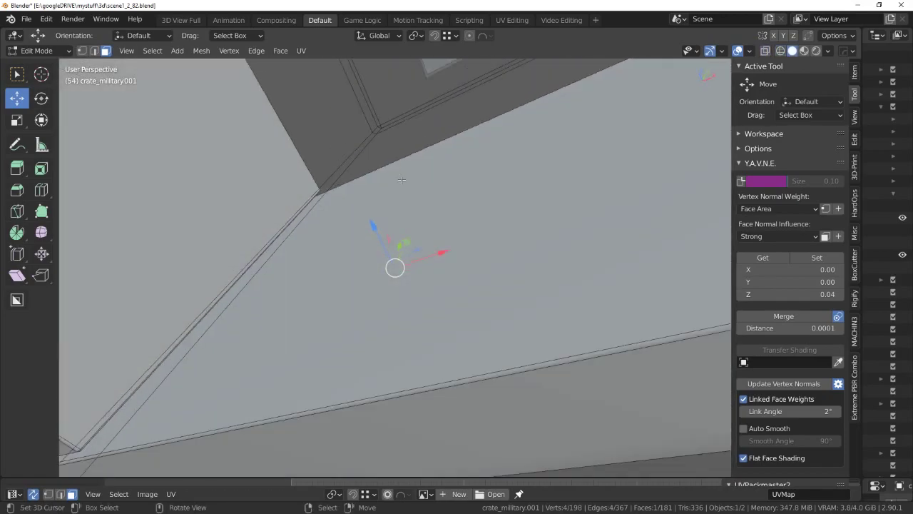
{"action": "key", "text": "alt+z"}
{"action": "mouse_move", "coordinate": [424, 150]}
{"action": "middle_mouse_down"}
{"action": "mouse_move", "coordinate": [347, 255]}
{"action": "mouse_move", "coordinate": [339, 231]}
{"action": "middle_mouse_up"}
{"action": "key", "text": "alt+z"}
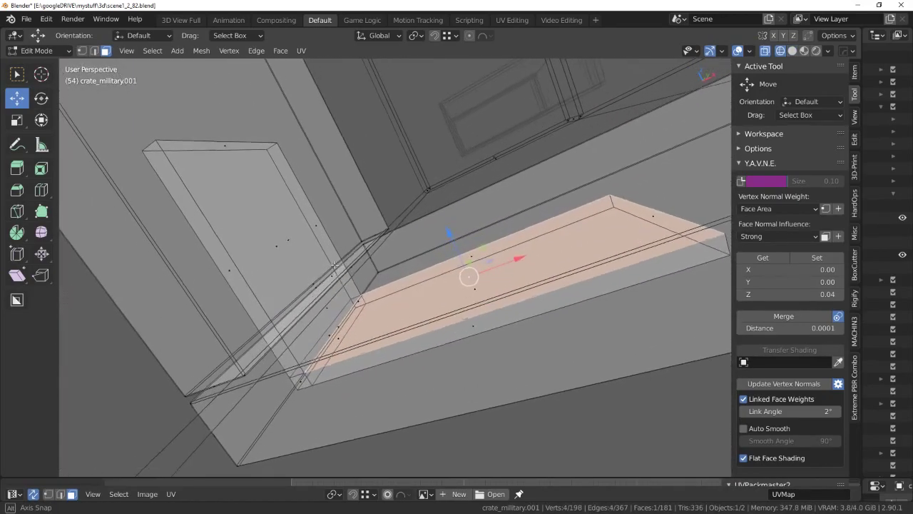
{"action": "left_click", "coordinate": [339, 231], "text": "shift"}
{"action": "left_click", "coordinate": [339, 231]}
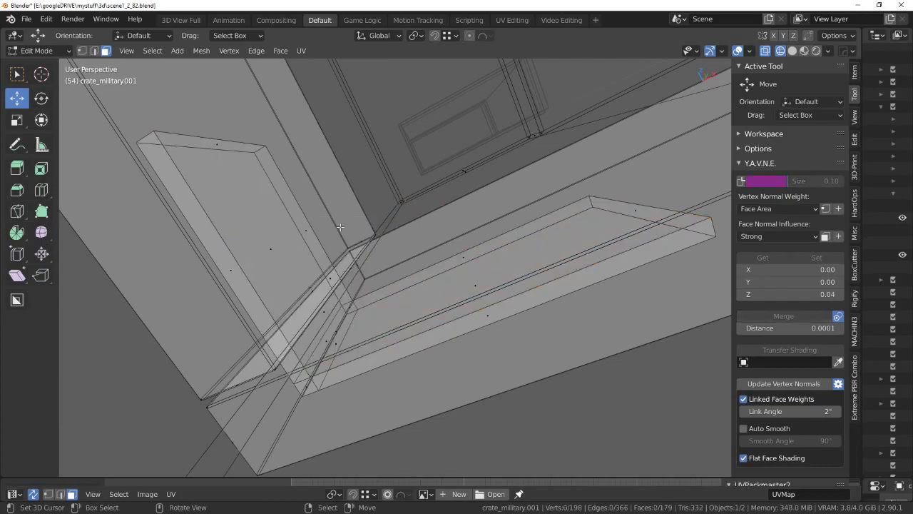
{"action": "mouse_move", "coordinate": [340, 234]}
{"action": "middle_mouse_down"}
{"action": "mouse_move", "coordinate": [405, 205]}
{"action": "mouse_move", "coordinate": [409, 235]}
{"action": "mouse_move", "coordinate": [393, 273]}
{"action": "middle_mouse_up"}
{"action": "key", "text": "alt+z"}
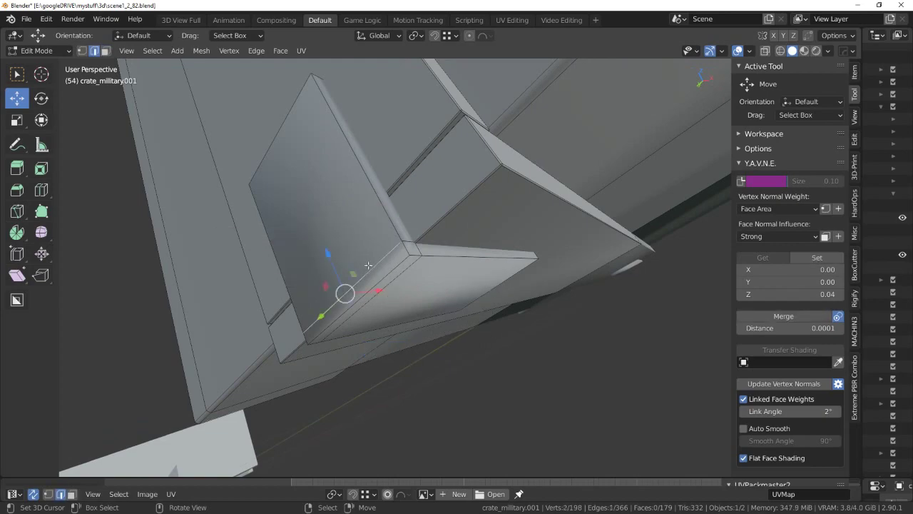
Slide the angled plate's edge left, then mark the plate's edges sharp via Quick Favorites.
{"action": "middle_click_drag", "start_coordinate": [437, 381], "coordinate": [377, 273]}
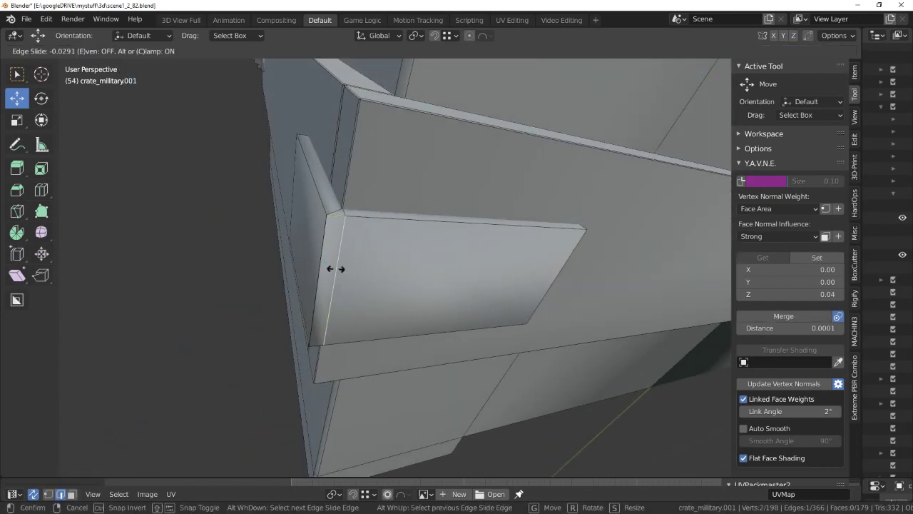
{"action": "left_click", "coordinate": [180, 271]}
{"action": "key", "text": "l"}
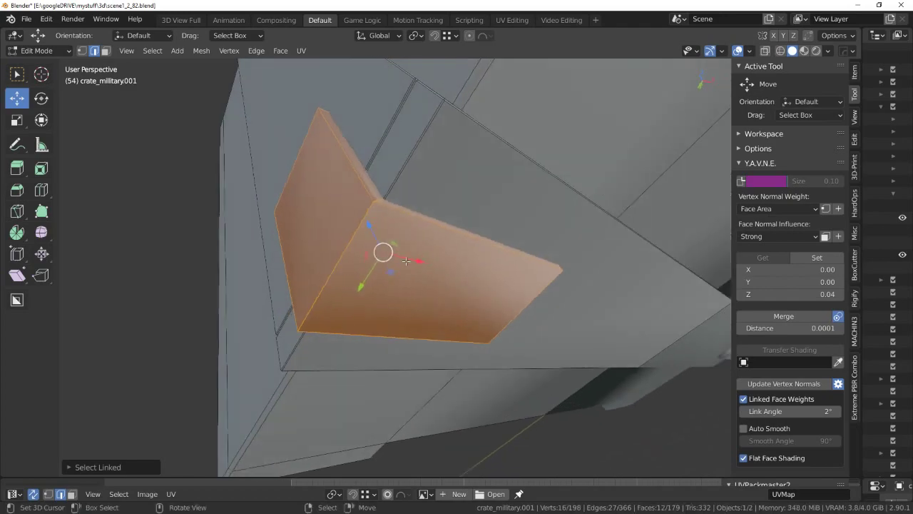
{"action": "key", "text": "KP_Decimal"}
{"action": "key", "text": "q"}
{"action": "key", "text": "q"}
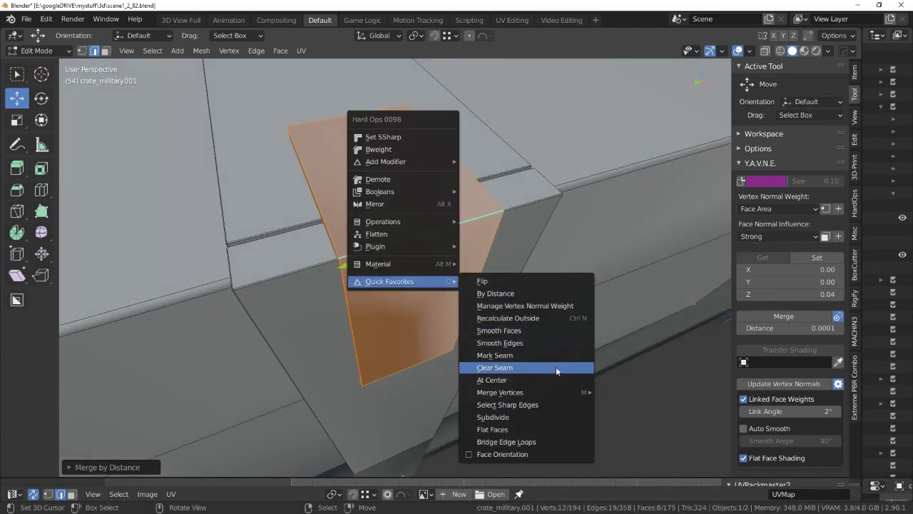
{"action": "left_click", "coordinate": [556, 345]}
Select the whole angled plate and bevel its edges with Ctrl+B.
{"action": "mouse_move", "coordinate": [555, 345]}
{"action": "middle_mouse_down"}
{"action": "mouse_move", "coordinate": [425, 300]}
{"action": "mouse_move", "coordinate": [438, 309]}
{"action": "middle_mouse_up"}
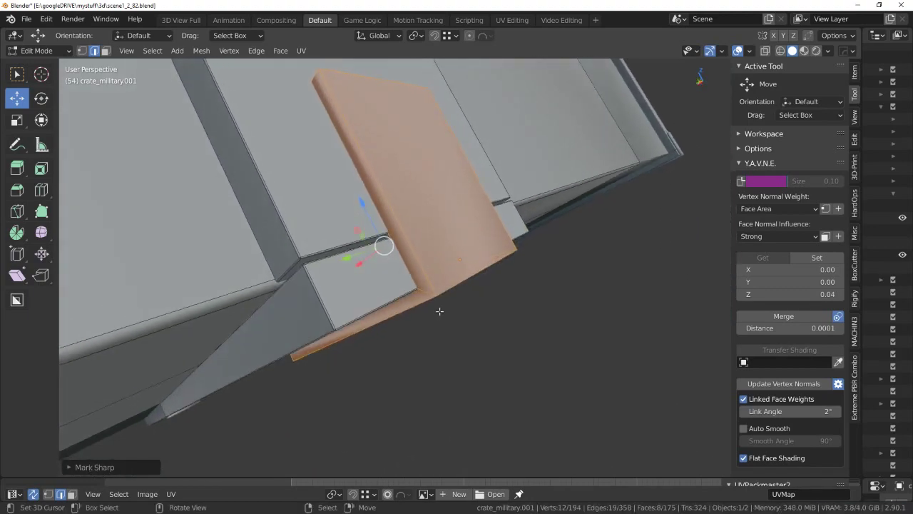
{"action": "key", "text": "alt+a"}
{"action": "key", "text": "l"}
{"action": "middle_click_drag", "start_coordinate": [421, 266], "coordinate": [488, 327]}
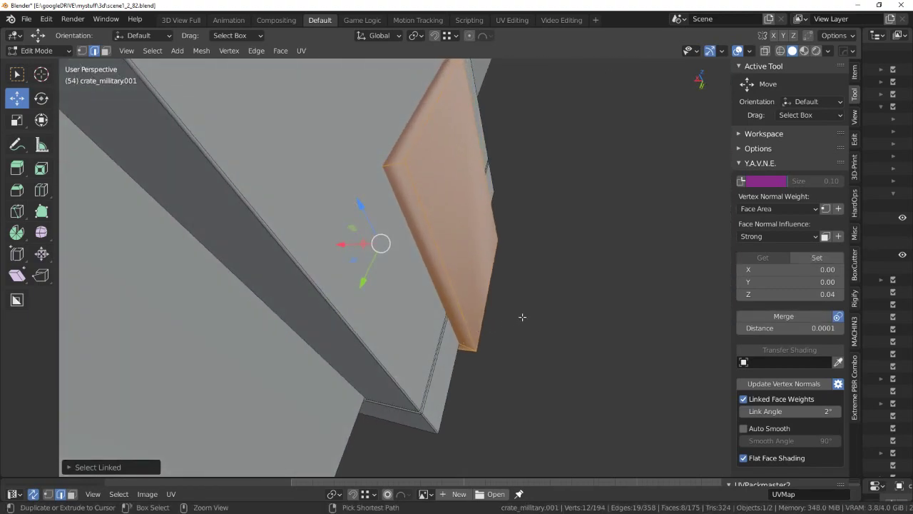
{"action": "key", "text": "ctrl+b"}
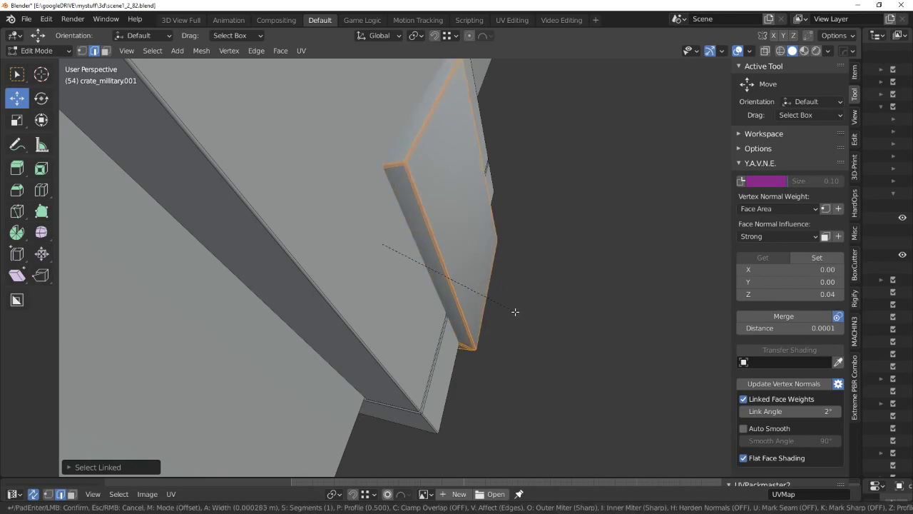
{"action": "left_click", "coordinate": [516, 312]}
{"action": "mouse_move", "coordinate": [515, 312]}
{"action": "middle_mouse_down"}
{"action": "mouse_move", "coordinate": [441, 286]}
{"action": "mouse_move", "coordinate": [430, 292]}
{"action": "mouse_move", "coordinate": [473, 338]}
{"action": "mouse_move", "coordinate": [473, 322]}
{"action": "mouse_move", "coordinate": [577, 300]}
{"action": "mouse_move", "coordinate": [436, 292]}
{"action": "mouse_move", "coordinate": [416, 331]}
{"action": "mouse_move", "coordinate": [432, 336]}
{"action": "mouse_move", "coordinate": [403, 292]}
{"action": "middle_mouse_up"}
{"action": "key", "text": "alt+a"}
Switch crate_military.001 back to Object Mode.
{"action": "key", "text": "Tab"}
{"action": "left_click", "coordinate": [426, 296]}
{"action": "key", "text": "Tab"}
{"action": "left_click", "coordinate": [404, 263]}
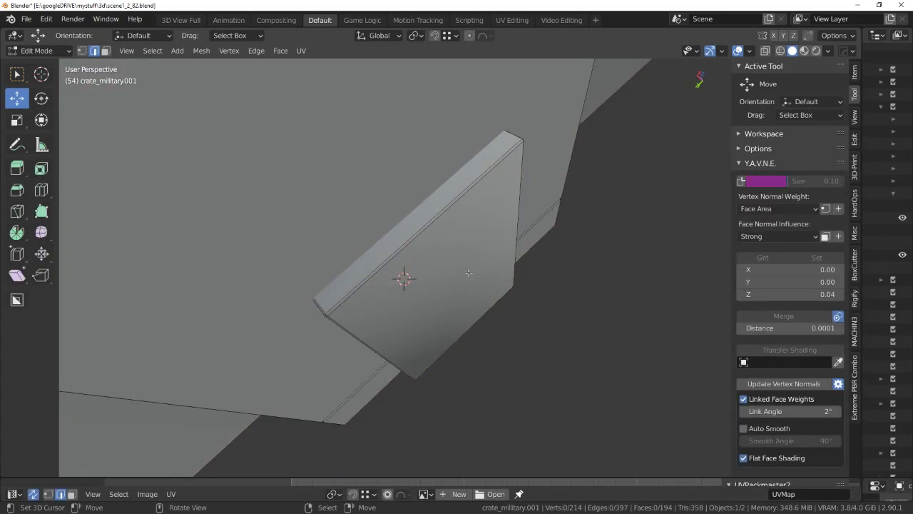
{"action": "mouse_move", "coordinate": [844, 214]}
{"action": "middle_mouse_down"}
{"action": "mouse_move", "coordinate": [456, 223]}
{"action": "mouse_move", "coordinate": [535, 280]}
{"action": "mouse_move", "coordinate": [469, 298]}
{"action": "mouse_move", "coordinate": [423, 298]}
{"action": "mouse_move", "coordinate": [388, 254]}
{"action": "middle_mouse_up"}
{"action": "key", "text": "Tab"}
{"action": "left_click", "coordinate": [452, 200]}
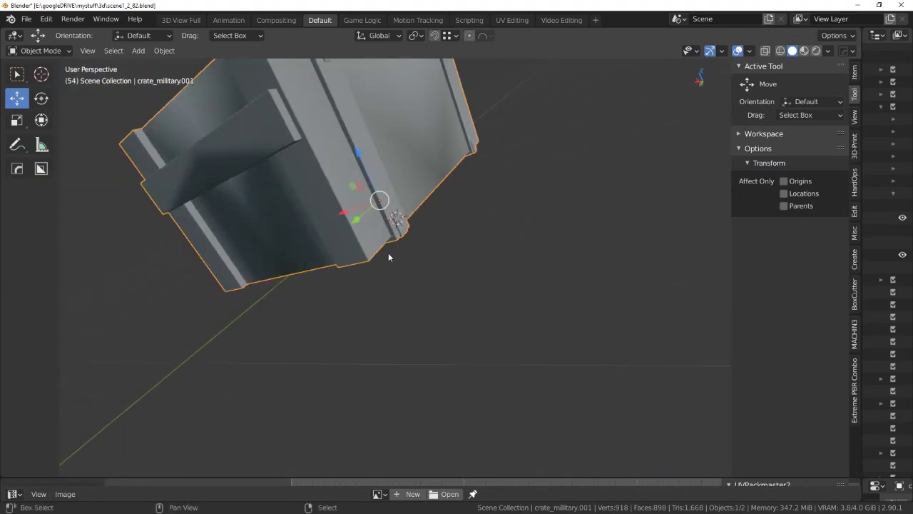
Inspect the crate in orthographic right and front views, then orbit in perspective.
{"action": "key", "text": "KP_3"}
{"action": "key", "text": "KP_5"}
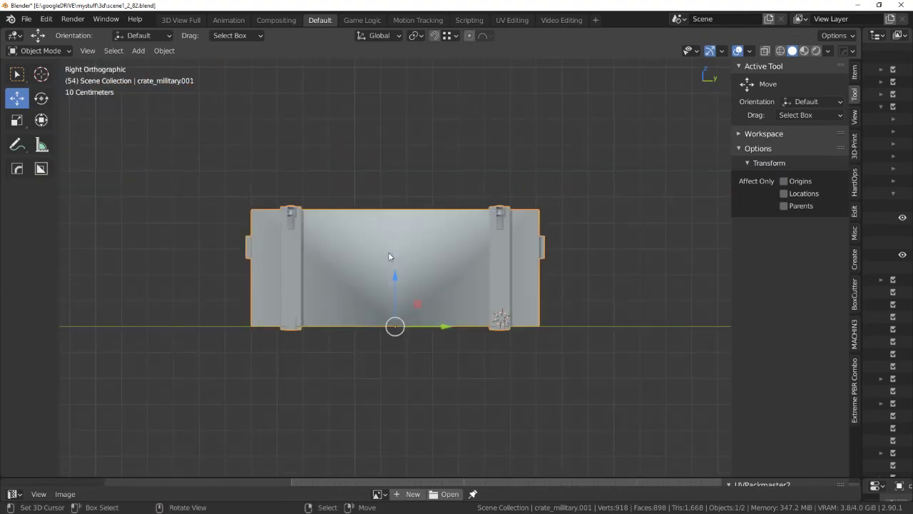
{"action": "key", "text": "KP_1"}
{"action": "scroll", "coordinate": [414, 200], "scroll_direction": "up", "scroll_amount": 5}
{"action": "mouse_move", "coordinate": [414, 200]}
{"action": "middle_mouse_down"}
{"action": "mouse_move", "coordinate": [499, 179]}
{"action": "mouse_move", "coordinate": [418, 254]}
{"action": "mouse_move", "coordinate": [373, 256]}
{"action": "middle_mouse_up"}
{"action": "key", "text": "KP_5"}
{"action": "scroll", "coordinate": [377, 237], "scroll_direction": "down", "scroll_amount": 3}
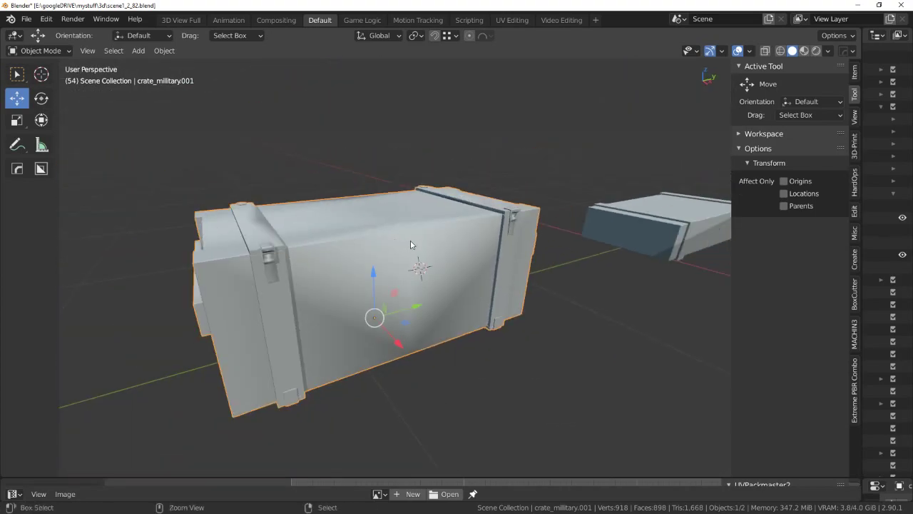
{"action": "scroll", "coordinate": [400, 248], "scroll_direction": "down", "scroll_amount": 2}
{"action": "scroll", "coordinate": [400, 248], "scroll_direction": "up", "scroll_amount": 3}
{"action": "scroll", "coordinate": [414, 235], "scroll_direction": "up", "scroll_amount": 3}
{"action": "mouse_move", "coordinate": [414, 231]}
{"action": "middle_mouse_down"}
{"action": "mouse_move", "coordinate": [545, 241]}
{"action": "mouse_move", "coordinate": [382, 247]}
{"action": "middle_mouse_up"}
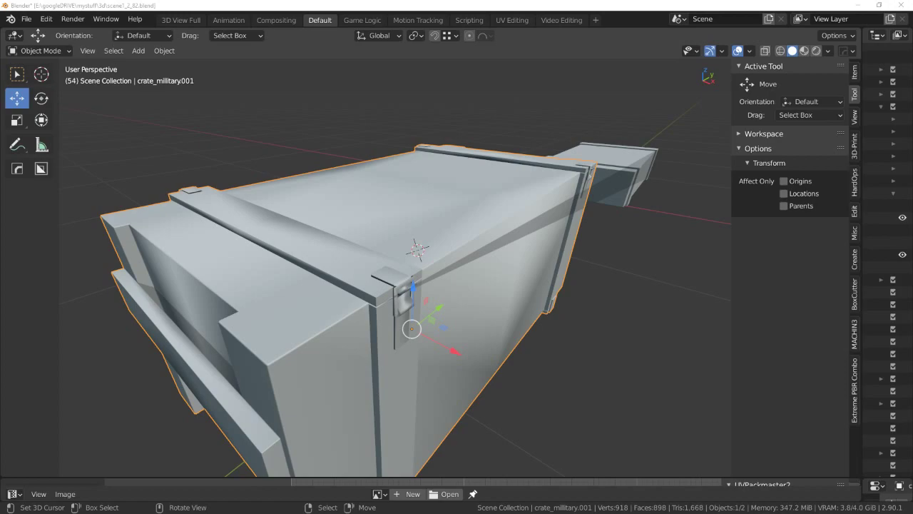
Review the crate from the side and front in wireframe and solid shading.
{"action": "scroll", "coordinate": [63, 323], "scroll_direction": "down", "scroll_amount": 3}
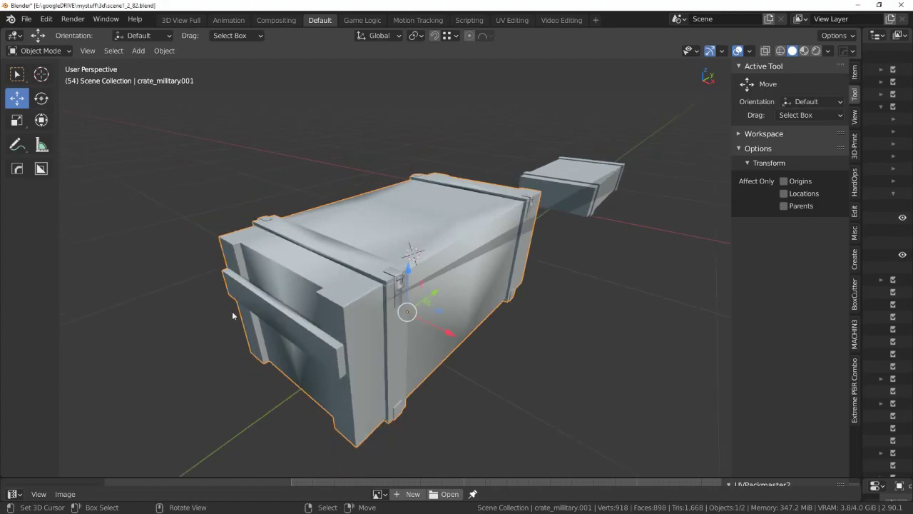
{"action": "mouse_move", "coordinate": [221, 294]}
{"action": "middle_mouse_down"}
{"action": "mouse_move", "coordinate": [351, 283]}
{"action": "mouse_move", "coordinate": [380, 296]}
{"action": "mouse_move", "coordinate": [388, 278]}
{"action": "mouse_move", "coordinate": [361, 274]}
{"action": "mouse_move", "coordinate": [369, 316]}
{"action": "mouse_move", "coordinate": [404, 298]}
{"action": "middle_mouse_up"}
{"action": "key", "text": "shift+z"}
{"action": "key", "text": "shift+z"}
{"action": "scroll", "coordinate": [379, 296], "scroll_direction": "up", "scroll_amount": 3}
{"action": "scroll", "coordinate": [390, 276], "scroll_direction": "down", "scroll_amount": 3}
{"action": "key", "text": "grave"}
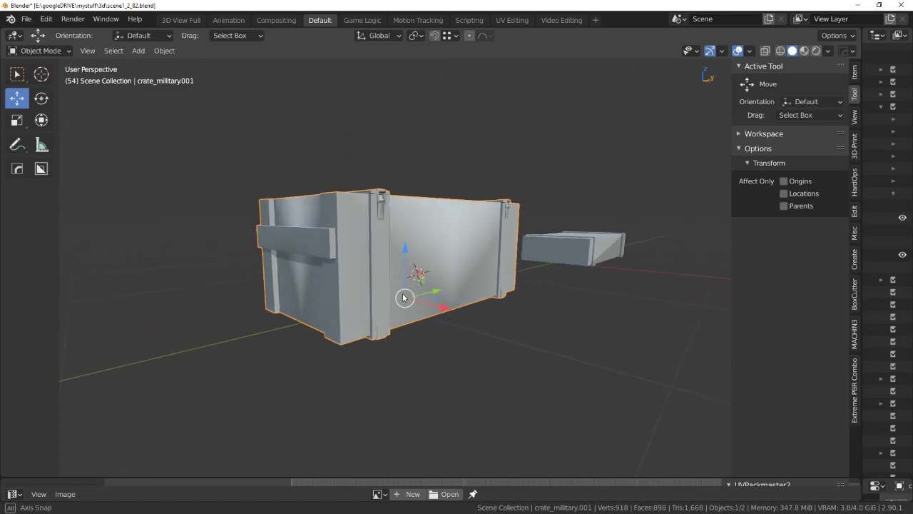
{"action": "mouse_move", "coordinate": [404, 298]}
{"action": "middle_mouse_down"}
{"action": "mouse_move", "coordinate": [396, 298]}
{"action": "mouse_move", "coordinate": [446, 327]}
{"action": "mouse_move", "coordinate": [489, 339]}
{"action": "mouse_move", "coordinate": [371, 284]}
{"action": "middle_mouse_up"}
{"action": "key", "text": "shift+z"}
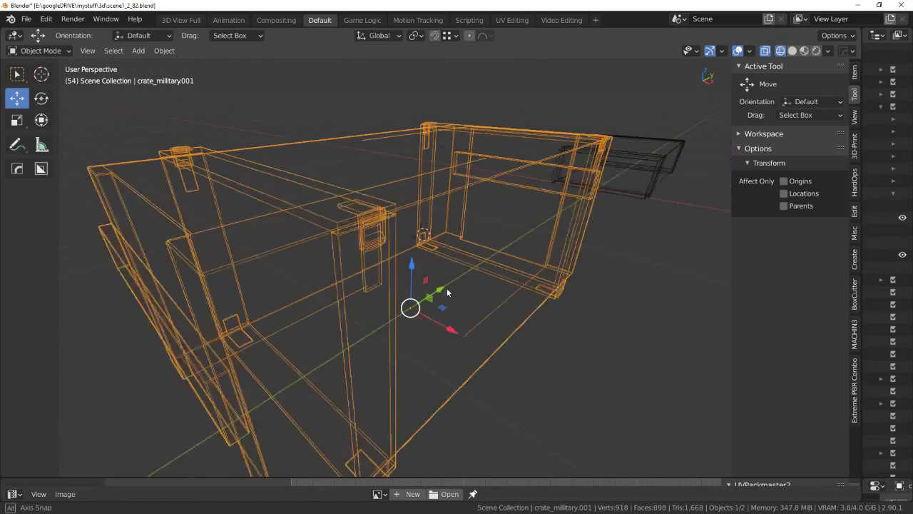
{"action": "key", "text": "shift+z"}
Enter Edit Mode on the crate with edge selection.
{"action": "scroll", "coordinate": [390, 259], "scroll_direction": "down", "scroll_amount": 3}
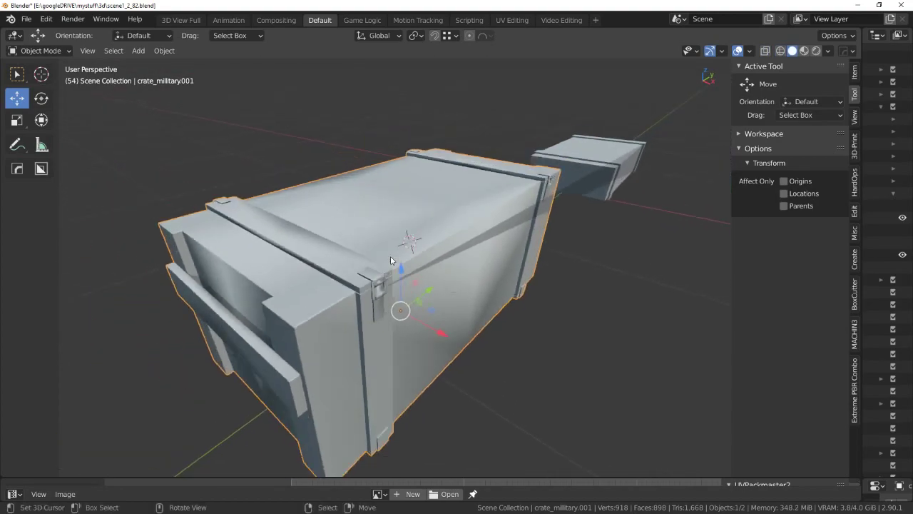
{"action": "key", "text": "Tab"}
{"action": "left_click", "coordinate": [383, 320]}
{"action": "scroll", "coordinate": [371, 300], "scroll_direction": "up", "scroll_amount": 4}
Select the linked handle piece and squash it vertically with S Z.
{"action": "key", "text": "alt+a"}
{"action": "middle_click_drag", "start_coordinate": [370, 301], "coordinate": [465, 276]}
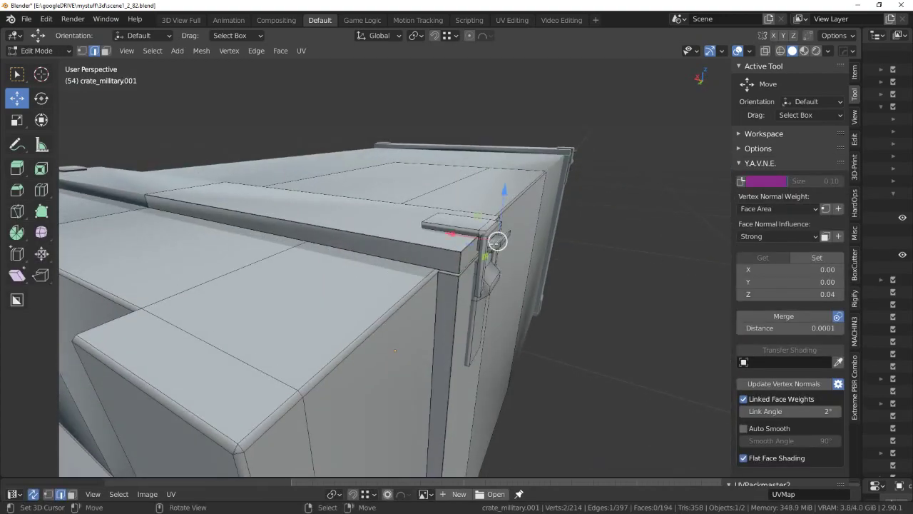
{"action": "key", "text": "KP_Decimal"}
{"action": "mouse_move", "coordinate": [497, 242]}
{"action": "middle_mouse_down"}
{"action": "mouse_move", "coordinate": [449, 316]}
{"action": "mouse_move", "coordinate": [351, 267]}
{"action": "mouse_move", "coordinate": [481, 257]}
{"action": "middle_mouse_up"}
{"action": "key", "text": "alt+a"}
{"action": "key", "text": "l"}
{"action": "key", "text": "s"}
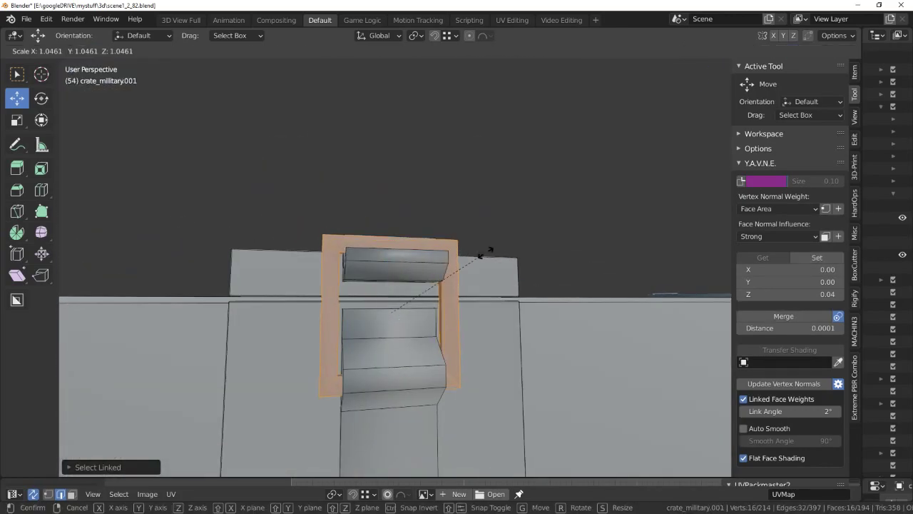
{"action": "key", "text": "z"}
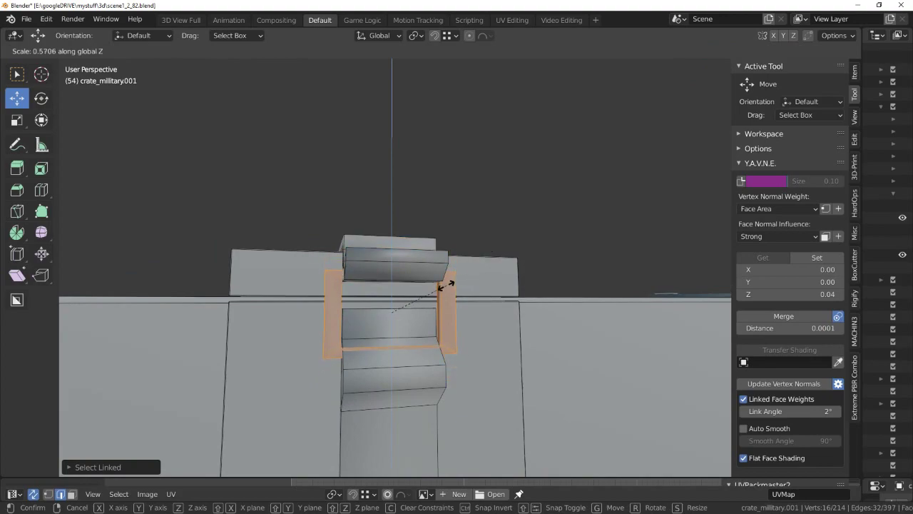
{"action": "left_click", "coordinate": [449, 285]}
In vertex mode, box-select the top of the handle frame and move it along Z.
{"action": "mouse_move", "coordinate": [449, 285]}
{"action": "middle_mouse_down"}
{"action": "mouse_move", "coordinate": [430, 321]}
{"action": "mouse_move", "coordinate": [378, 319]}
{"action": "mouse_move", "coordinate": [426, 311]}
{"action": "middle_mouse_up"}
{"action": "key", "text": "alt+z"}
{"action": "key", "text": "alt+z"}
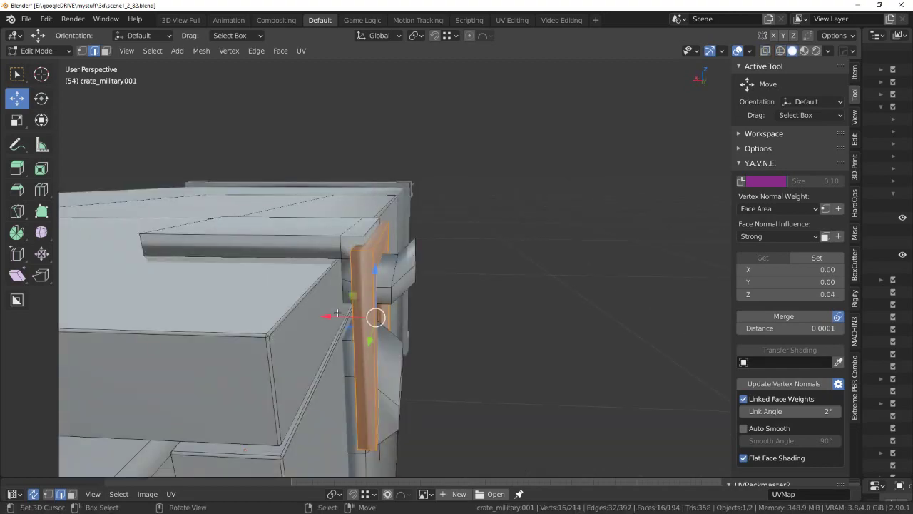
{"action": "mouse_move", "coordinate": [338, 314]}
{"action": "middle_mouse_down"}
{"action": "mouse_move", "coordinate": [622, 308]}
{"action": "mouse_move", "coordinate": [533, 245]}
{"action": "middle_mouse_up"}
{"action": "key", "text": "Tab"}
{"action": "left_click", "coordinate": [573, 301]}
{"action": "key", "text": "alt+z"}
{"action": "left_click_drag", "start_coordinate": [533, 235], "coordinate": [485, 252]}
{"action": "key", "text": "alt+z"}
{"action": "key", "text": "g"}
{"action": "key", "text": "z"}
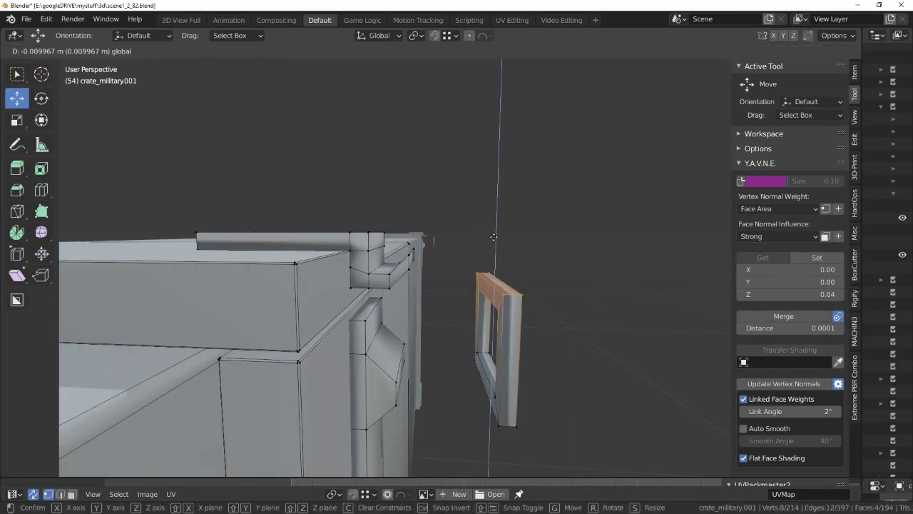
{"action": "left_click", "coordinate": [493, 237]}
Stretch two latch-hook edges vertically with S Z.
{"action": "mouse_move", "coordinate": [494, 237]}
{"action": "middle_mouse_down"}
{"action": "mouse_move", "coordinate": [480, 232]}
{"action": "mouse_move", "coordinate": [397, 322]}
{"action": "middle_mouse_up"}
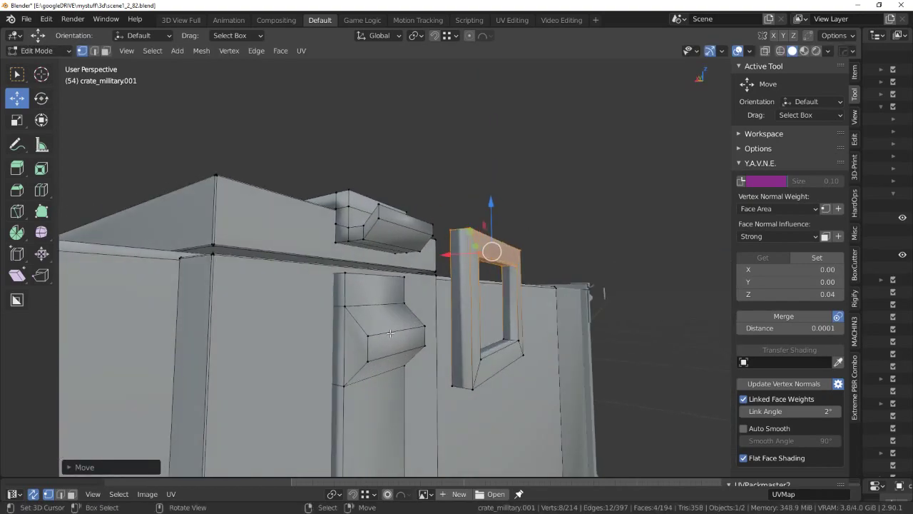
{"action": "key", "text": "ctrl+Tab"}
{"action": "left_click", "coordinate": [395, 324]}
{"action": "left_click", "coordinate": [396, 354], "text": "shift"}
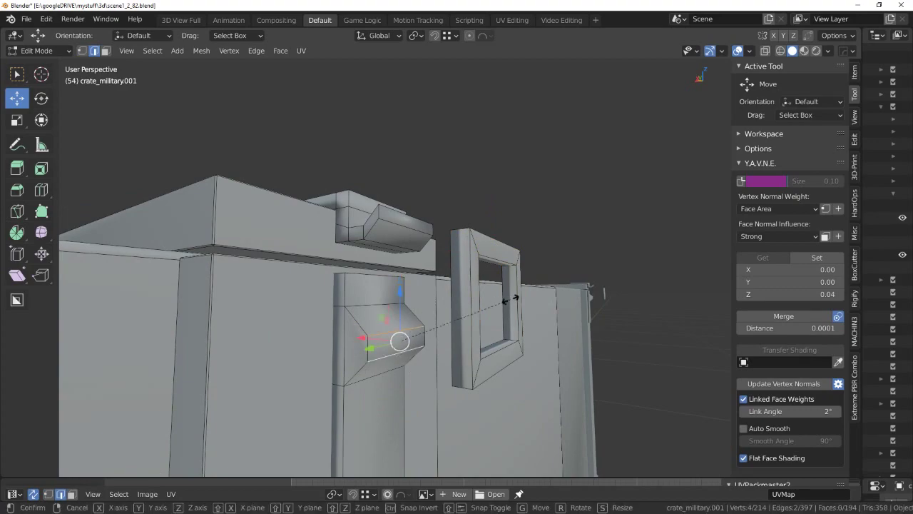
{"action": "key", "text": "s"}
{"action": "key", "text": "z"}
{"action": "left_click", "coordinate": [618, 216]}
Box-select the hook's bottom face and lower it along Z.
{"action": "key", "text": "alt+a"}
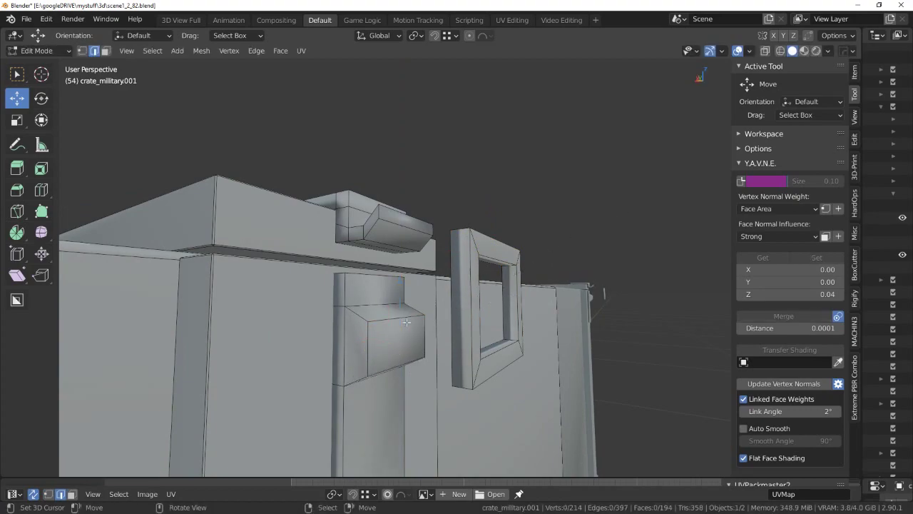
{"action": "middle_click_drag", "start_coordinate": [397, 336], "coordinate": [412, 372]}
{"action": "key", "text": "z"}
{"action": "key", "text": "alt+z"}
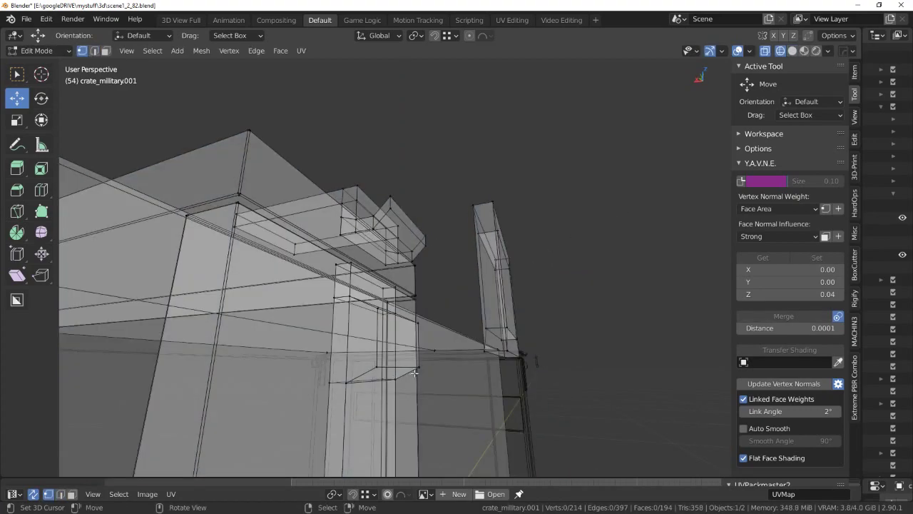
{"action": "left_click_drag", "start_coordinate": [439, 355], "coordinate": [274, 392]}
{"action": "key", "text": "alt+z"}
{"action": "key", "text": "g"}
{"action": "key", "text": "z"}
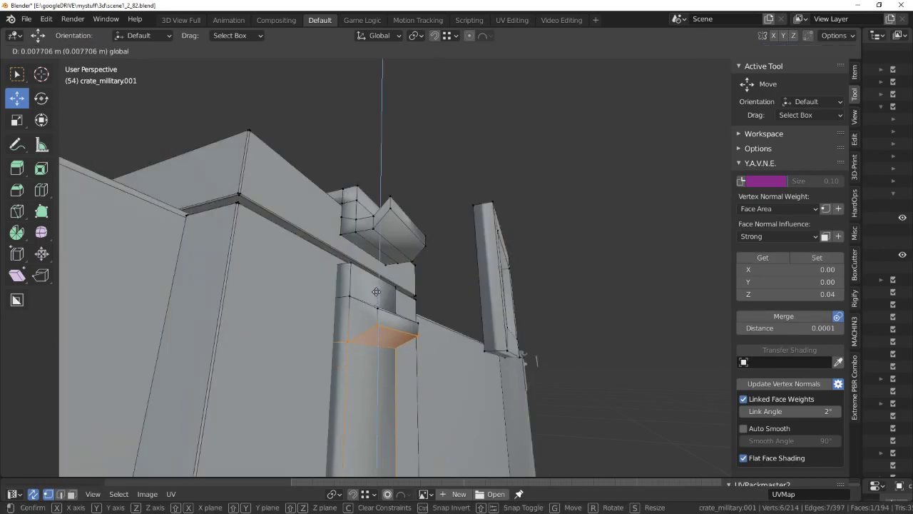
{"action": "left_click", "coordinate": [376, 303]}
Shift a hook face along X and adjust it vertically toward the crate side.
{"action": "middle_click_drag", "start_coordinate": [377, 350], "coordinate": [385, 342]}
{"action": "key", "text": "z"}
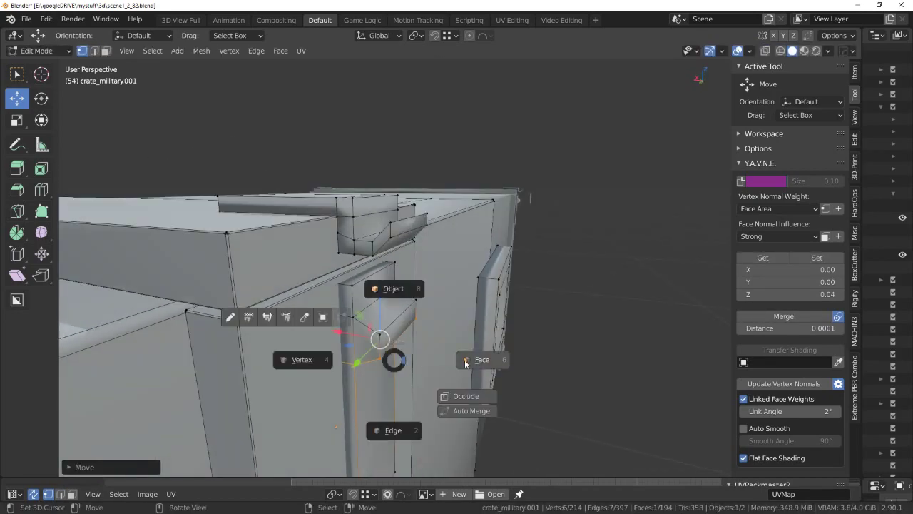
{"action": "left_click_drag", "start_coordinate": [355, 321], "coordinate": [342, 316]}
{"action": "mouse_move", "coordinate": [343, 317]}
{"action": "middle_mouse_down"}
{"action": "mouse_move", "coordinate": [436, 312]}
{"action": "mouse_move", "coordinate": [399, 271]}
{"action": "middle_mouse_up"}
{"action": "left_click", "coordinate": [383, 184]}
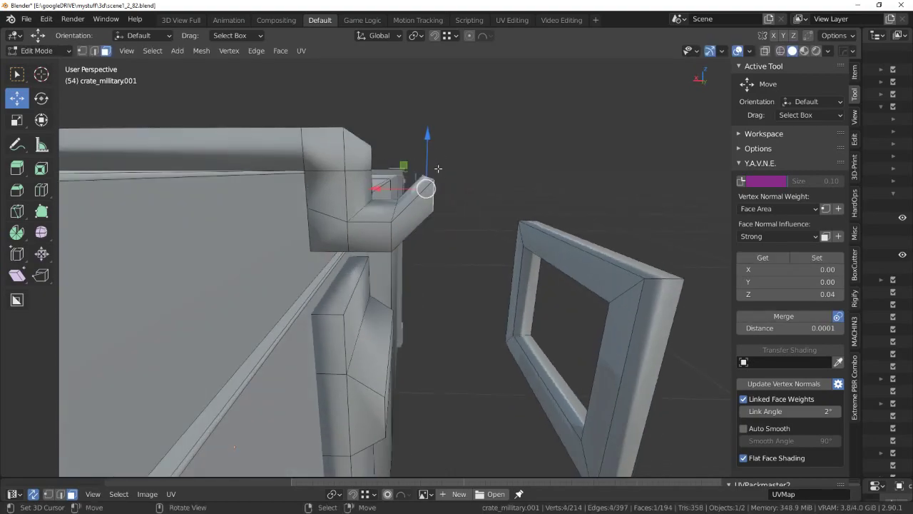
{"action": "left_click_drag", "start_coordinate": [425, 163], "coordinate": [424, 152]}
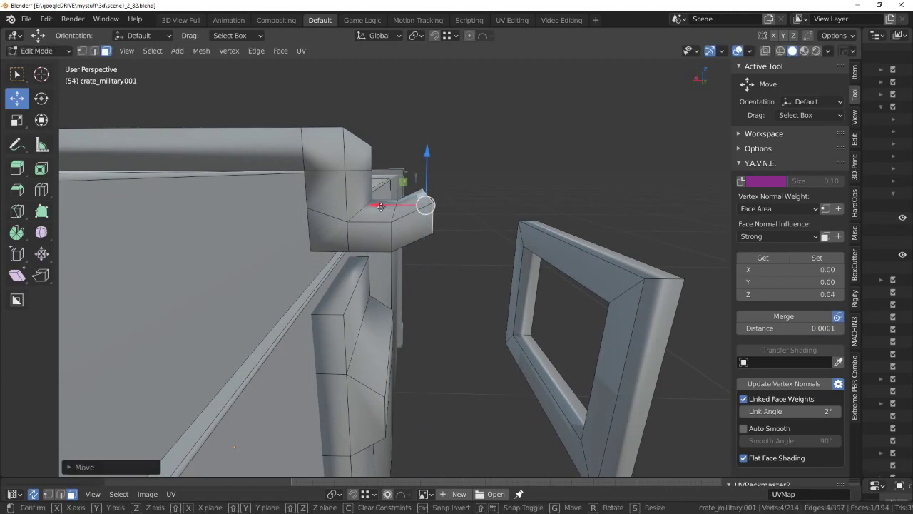
{"action": "left_click_drag", "start_coordinate": [424, 198], "coordinate": [404, 205]}
{"action": "middle_click_drag", "start_coordinate": [405, 205], "coordinate": [379, 222]}
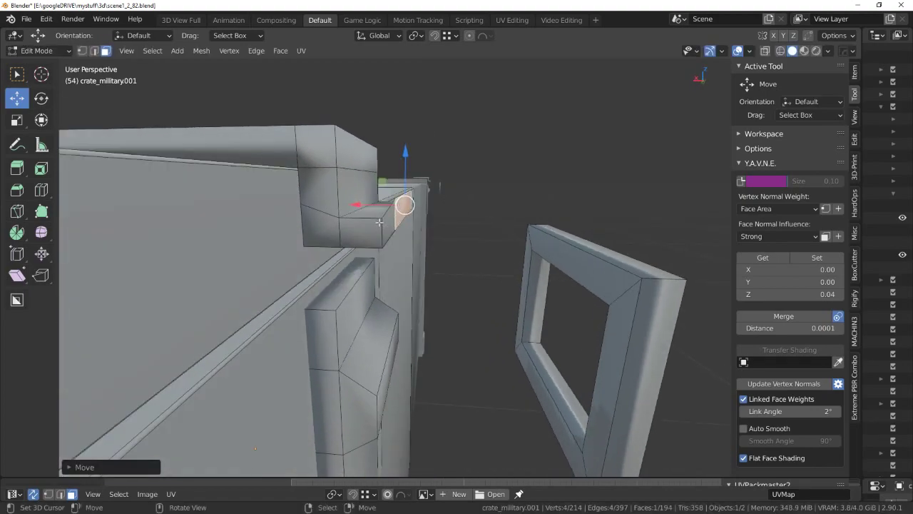
In edge mode, slide the hook tip's edge left along X in two moves.
{"action": "key", "text": "ctrl+Tab"}
{"action": "key", "text": "2"}
{"action": "key", "text": "alt+a"}
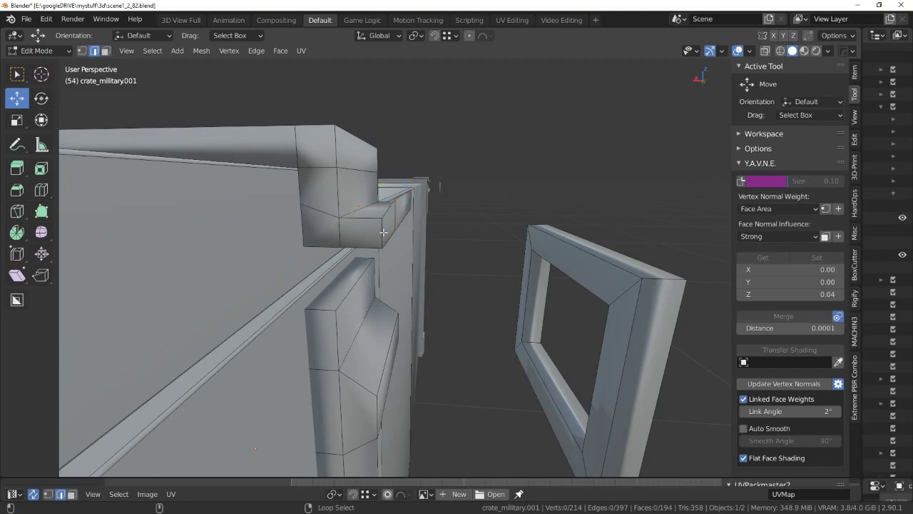
{"action": "left_click_drag", "start_coordinate": [369, 217], "coordinate": [331, 216]}
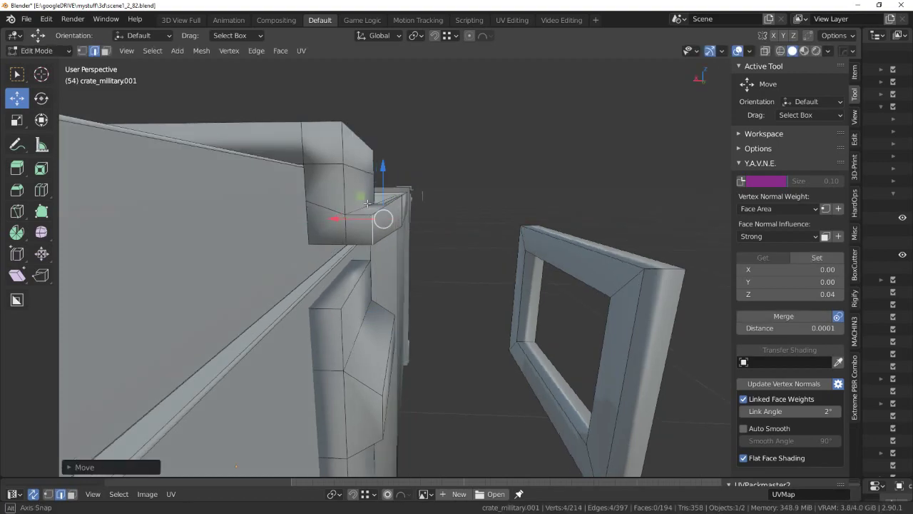
{"action": "middle_click_drag", "start_coordinate": [331, 216], "coordinate": [326, 212]}
{"action": "left_click_drag", "start_coordinate": [338, 230], "coordinate": [307, 227]}
{"action": "mouse_move", "coordinate": [307, 228]}
{"action": "middle_mouse_down"}
{"action": "mouse_move", "coordinate": [432, 195]}
{"action": "mouse_move", "coordinate": [386, 216]}
{"action": "middle_mouse_up"}
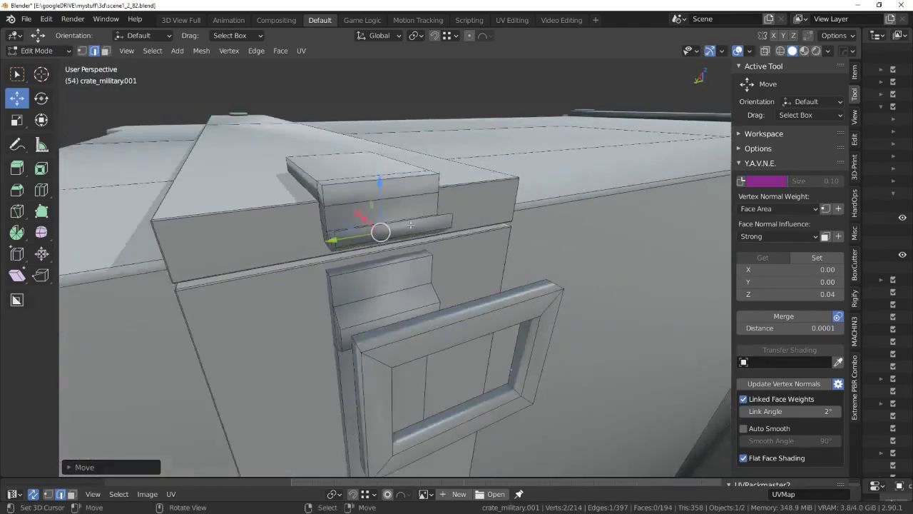
Select the raised latch block and narrow it along Y.
{"action": "key", "text": "l"}
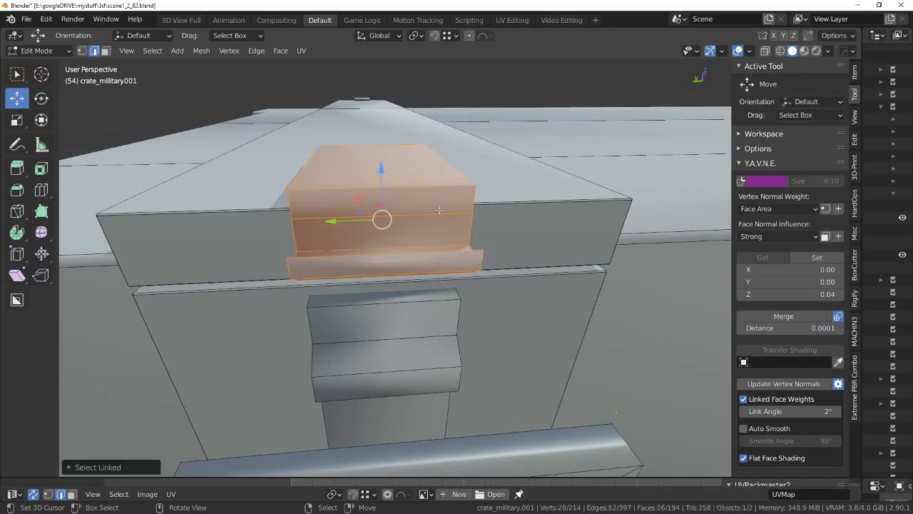
{"action": "key", "text": "s"}
{"action": "key", "text": "Escape"}
{"action": "key", "text": "s"}
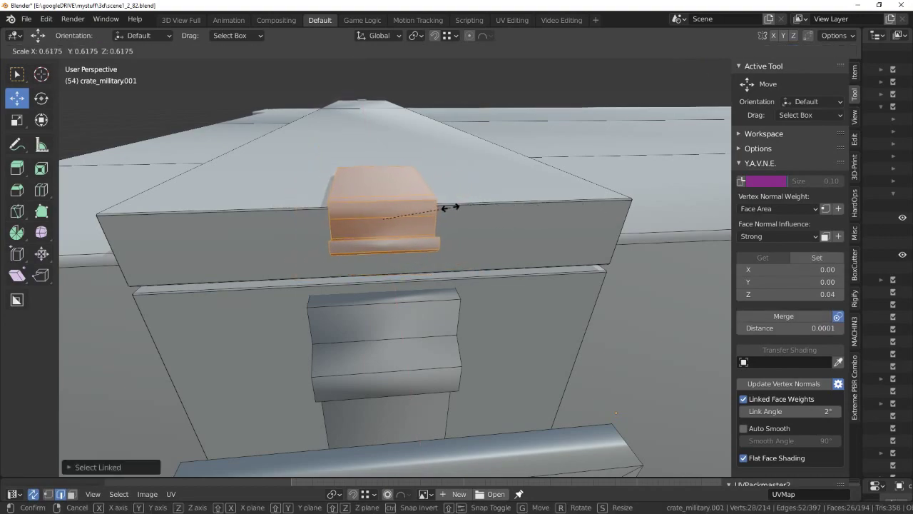
{"action": "key", "text": "y"}
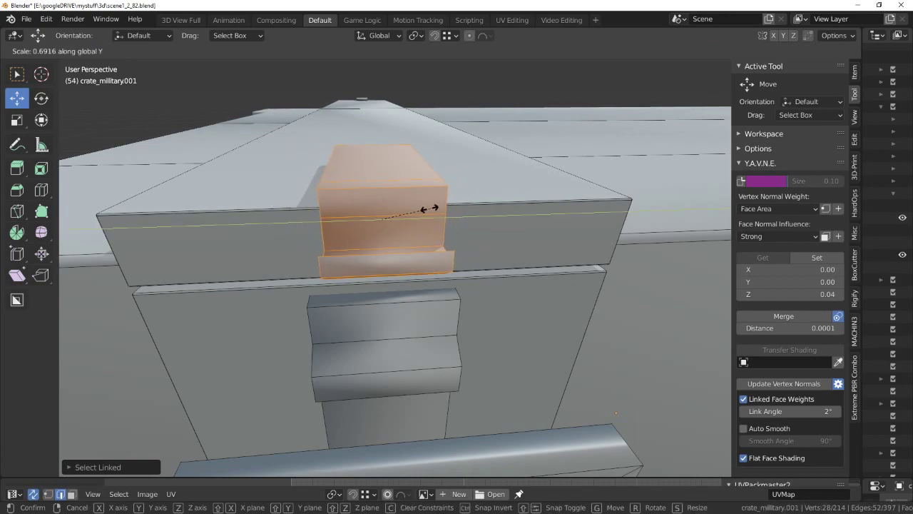
{"action": "left_click", "coordinate": [426, 208]}
In face mode, nudge the plank's small end face along X.
{"action": "middle_click_drag", "start_coordinate": [426, 208], "coordinate": [393, 247]}
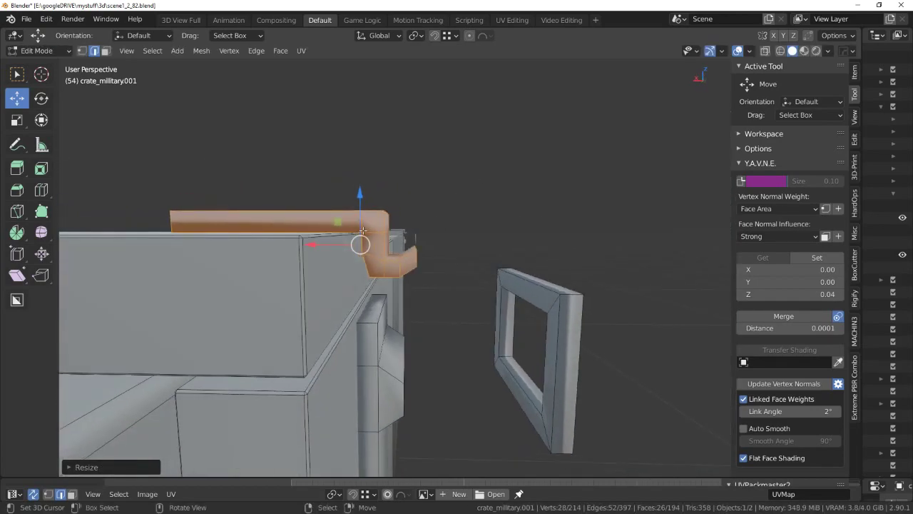
{"action": "key", "text": "ctrl+Tab"}
{"action": "left_click", "coordinate": [443, 246]}
{"action": "mouse_move", "coordinate": [442, 246]}
{"action": "middle_mouse_down"}
{"action": "mouse_move", "coordinate": [428, 206]}
{"action": "mouse_move", "coordinate": [400, 269]}
{"action": "mouse_move", "coordinate": [343, 259]}
{"action": "middle_mouse_up"}
{"action": "left_click", "coordinate": [398, 269]}
{"action": "left_click_drag", "start_coordinate": [344, 259], "coordinate": [342, 260]}
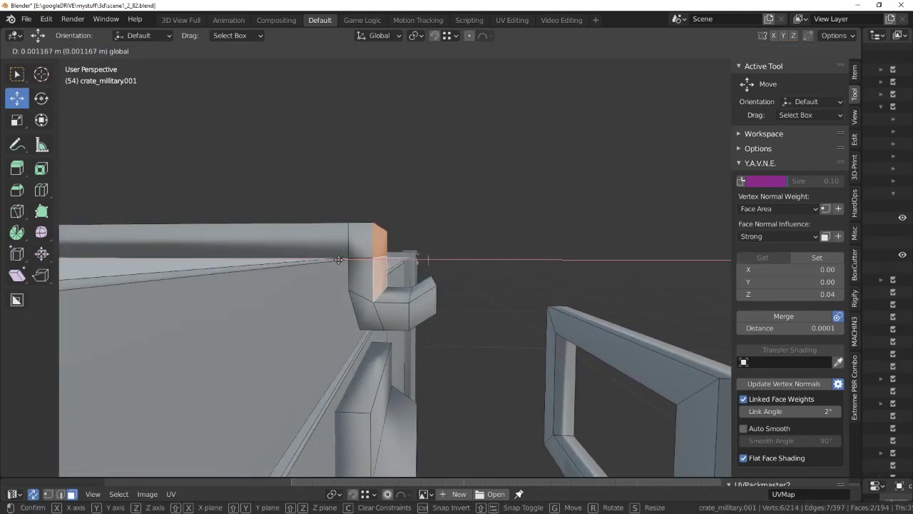
{"action": "left_click", "coordinate": [338, 260]}
Add the ledge's top face and lower both faces along Z, then pick the lid's top face.
{"action": "middle_click_drag", "start_coordinate": [339, 260], "coordinate": [343, 244]}
{"action": "left_click", "coordinate": [300, 222], "text": "shift"}
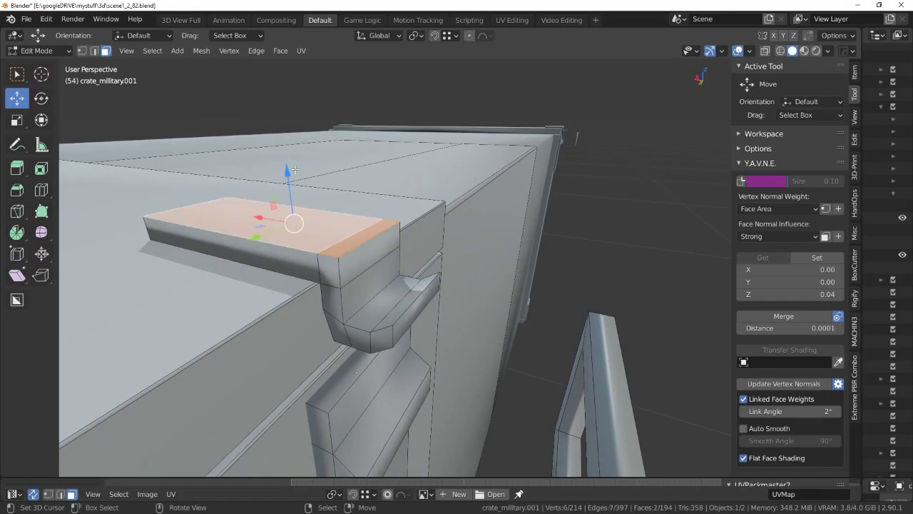
{"action": "left_click_drag", "start_coordinate": [288, 175], "coordinate": [289, 178]}
{"action": "mouse_move", "coordinate": [289, 179]}
{"action": "middle_mouse_down"}
{"action": "mouse_move", "coordinate": [443, 189]}
{"action": "mouse_move", "coordinate": [428, 214]}
{"action": "mouse_move", "coordinate": [446, 232]}
{"action": "mouse_move", "coordinate": [367, 280]}
{"action": "middle_mouse_up"}
{"action": "left_click", "coordinate": [446, 232]}
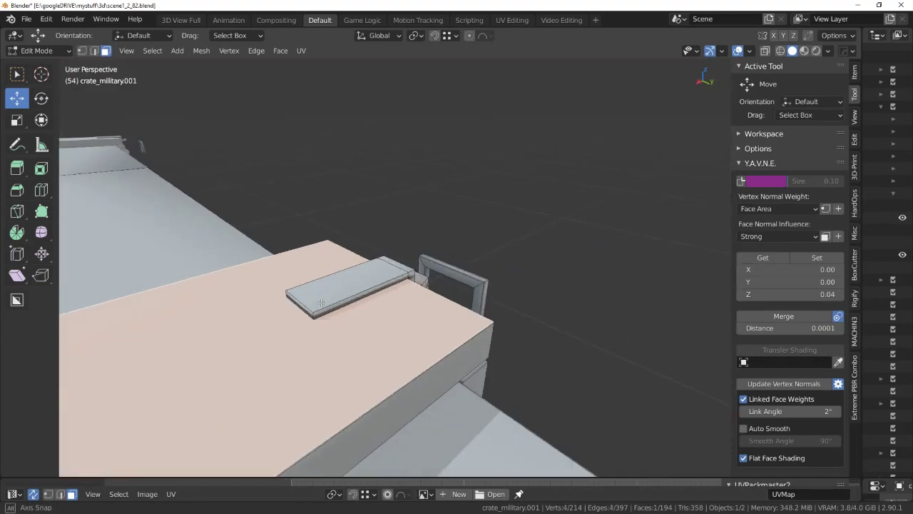
Select the lid plank and hide everything else with Shift+H.
{"action": "key", "text": "alt+a"}
{"action": "key", "text": "l"}
{"action": "key", "text": "shift+h"}
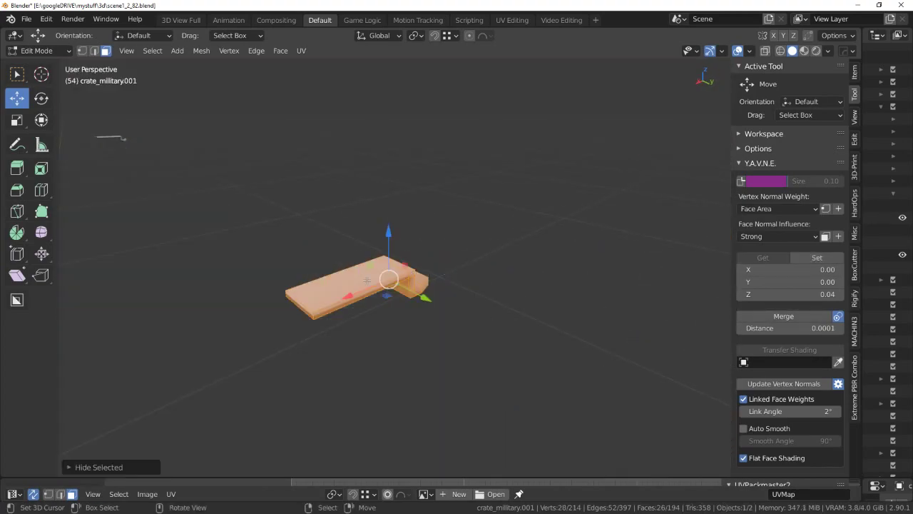
{"action": "mouse_move", "coordinate": [367, 280]}
{"action": "middle_mouse_down"}
{"action": "mouse_move", "coordinate": [428, 200]}
{"action": "mouse_move", "coordinate": [376, 207]}
{"action": "mouse_move", "coordinate": [398, 261]}
{"action": "mouse_move", "coordinate": [368, 294]}
{"action": "mouse_move", "coordinate": [427, 286]}
{"action": "middle_mouse_up"}
{"action": "scroll", "coordinate": [428, 199], "scroll_direction": "up", "scroll_amount": 3}
Delete the plank's top face and the small face at the hook's bend.
{"action": "left_click", "coordinate": [376, 207]}
{"action": "key", "text": "x"}
{"action": "left_click", "coordinate": [389, 255]}
{"action": "left_click", "coordinate": [377, 276]}
{"action": "key", "text": "x"}
{"action": "left_click", "coordinate": [393, 296]}
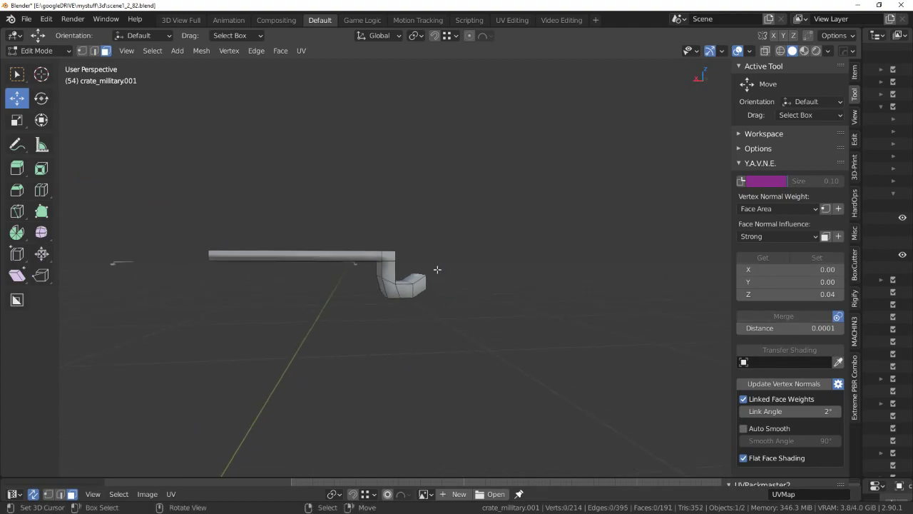
Unhide the crate with Alt+H and move one hook edge along X.
{"action": "key", "text": "alt+h"}
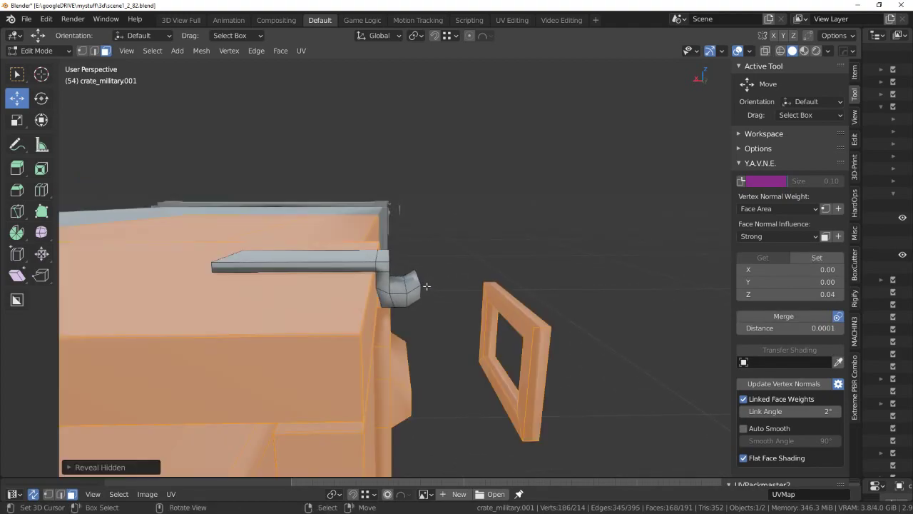
{"action": "scroll", "coordinate": [426, 286], "scroll_direction": "up", "scroll_amount": 4}
{"action": "middle_click_drag", "start_coordinate": [426, 286], "coordinate": [369, 215]}
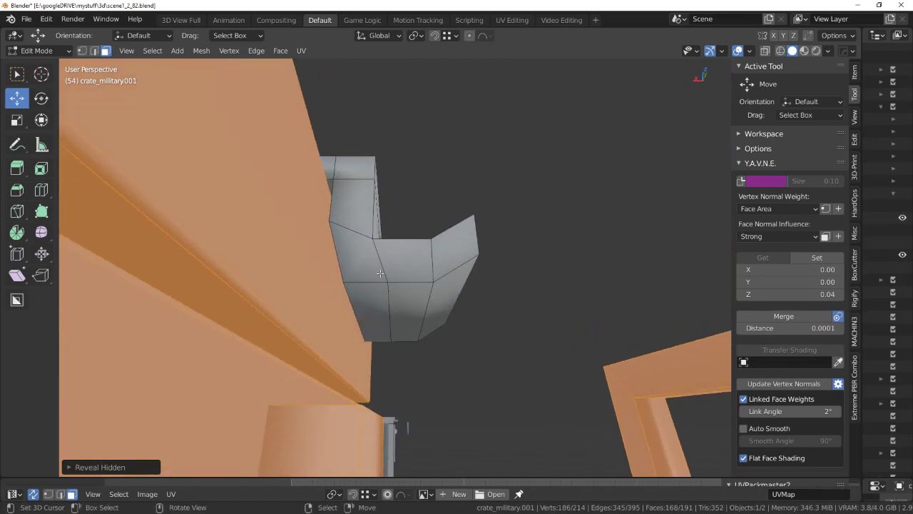
{"action": "key", "text": "ctrl+Tab"}
{"action": "left_click", "coordinate": [357, 319]}
{"action": "key", "text": "g"}
{"action": "key", "text": "x"}
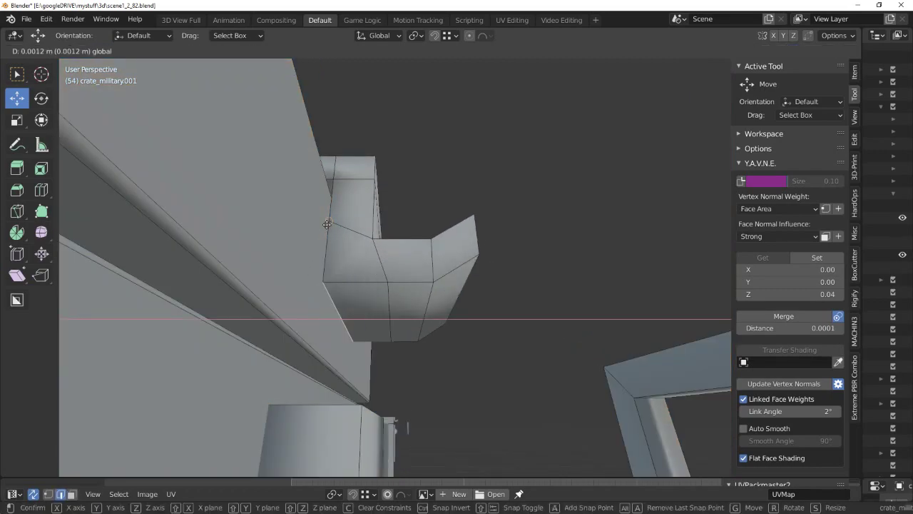
{"action": "left_click", "coordinate": [327, 224]}
{"action": "mouse_move", "coordinate": [327, 224]}
{"action": "middle_mouse_down"}
{"action": "mouse_move", "coordinate": [359, 253]}
{"action": "mouse_move", "coordinate": [346, 271]}
{"action": "middle_mouse_up"}
{"action": "key", "text": "ctrl+Tab"}
{"action": "left_click", "coordinate": [261, 269]}
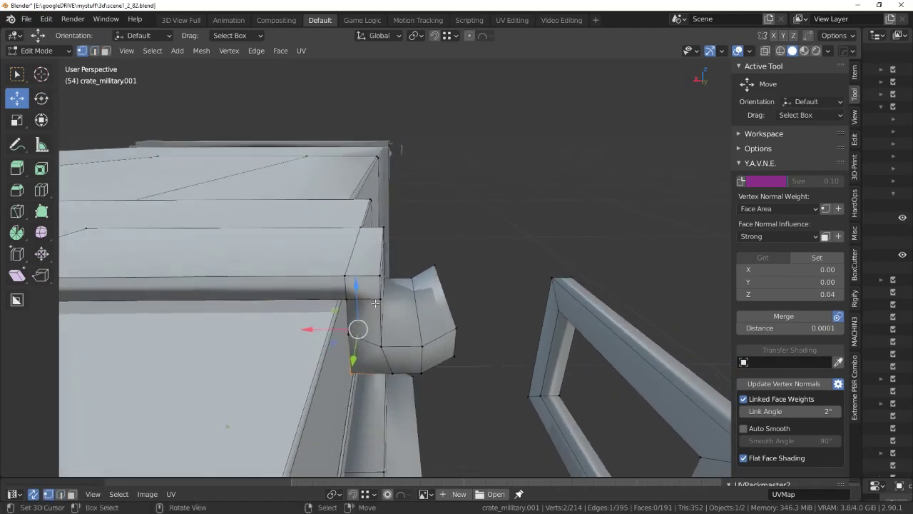
Shift the edge at the plank's end along X.
{"action": "key", "text": "alt+z"}
{"action": "mouse_move", "coordinate": [376, 303]}
{"action": "middle_mouse_down"}
{"action": "mouse_move", "coordinate": [354, 253]}
{"action": "mouse_move", "coordinate": [377, 255]}
{"action": "middle_mouse_up"}
{"action": "key", "text": "alt+z"}
{"action": "key", "text": "alt+a"}
{"action": "key", "text": "ctrl+Tab"}
{"action": "left_click", "coordinate": [376, 258]}
{"action": "left_click", "coordinate": [378, 248]}
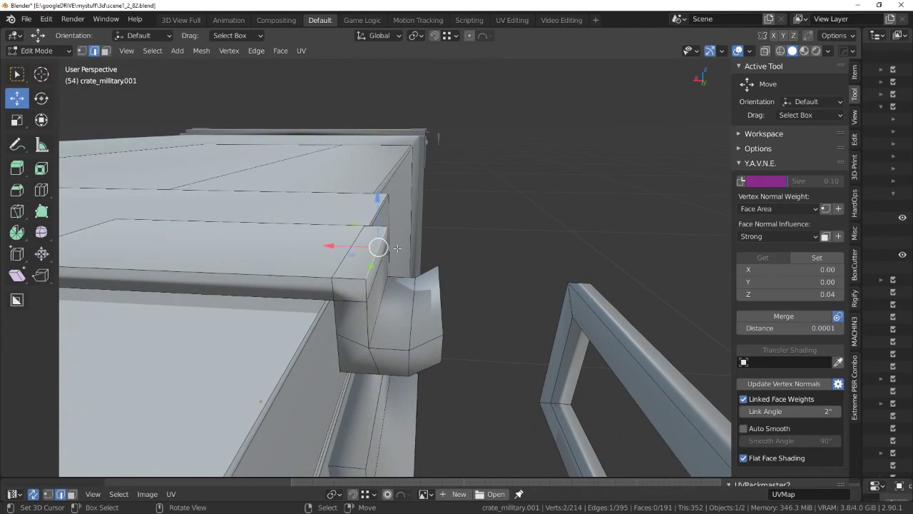
{"action": "key", "text": "g"}
{"action": "key", "text": "x"}
{"action": "left_click", "coordinate": [378, 246]}
Select the hook's side face, then switch to the edge run along the lid's top.
{"action": "middle_click_drag", "start_coordinate": [378, 247], "coordinate": [398, 324]}
{"action": "key", "text": "ctrl+Tab"}
{"action": "left_click", "coordinate": [389, 269]}
{"action": "left_click", "coordinate": [371, 279]}
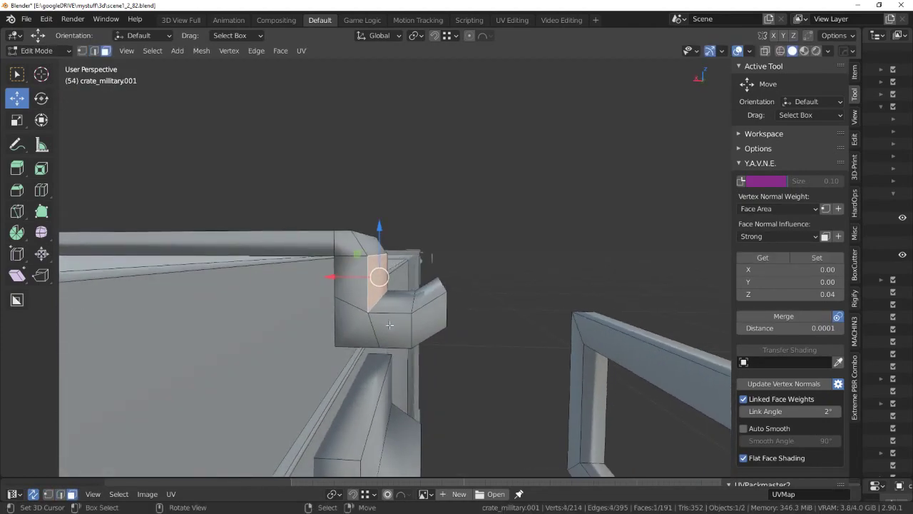
{"action": "key", "text": "ctrl+Tab"}
{"action": "key", "text": "ctrl+Tab"}
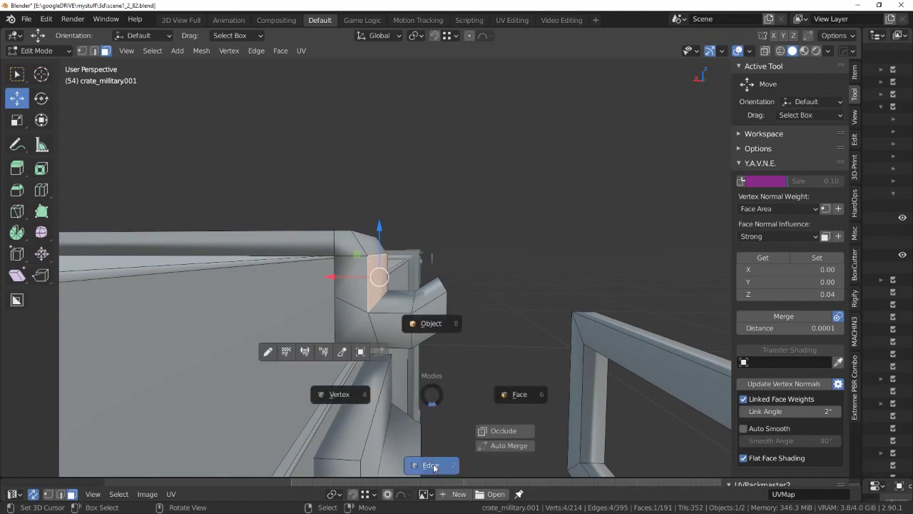
{"action": "left_click", "coordinate": [428, 464]}
{"action": "mouse_move", "coordinate": [428, 465]}
{"action": "middle_mouse_down"}
{"action": "mouse_move", "coordinate": [377, 298]}
{"action": "mouse_move", "coordinate": [340, 244]}
{"action": "mouse_move", "coordinate": [360, 246]}
{"action": "middle_mouse_up"}
{"action": "key", "text": "g"}
{"action": "key", "text": "x"}
{"action": "key", "text": "Escape"}
{"action": "key", "text": "alt+a"}
{"action": "key", "text": "alt+z"}
{"action": "left_click", "coordinate": [357, 248], "text": "alt"}
Box-select the lid-corner vertices and shift that hook part sideways.
{"action": "middle_click_drag", "start_coordinate": [350, 233], "coordinate": [366, 227]}
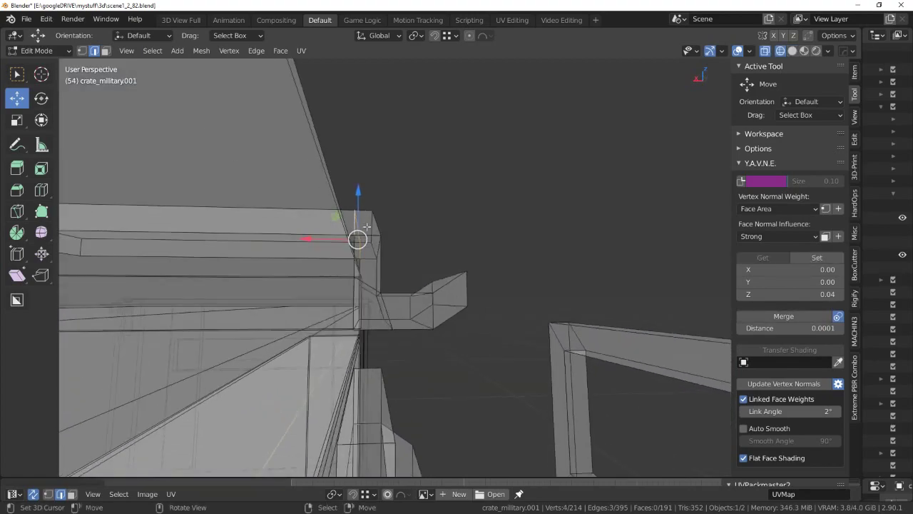
{"action": "left_click", "coordinate": [336, 312]}
{"action": "mouse_move", "coordinate": [336, 312]}
{"action": "middle_mouse_down"}
{"action": "mouse_move", "coordinate": [357, 238]}
{"action": "mouse_move", "coordinate": [362, 257]}
{"action": "middle_mouse_up"}
{"action": "key", "text": "b"}
{"action": "left_click_drag", "start_coordinate": [363, 245], "coordinate": [339, 349]}
{"action": "middle_click_drag", "start_coordinate": [339, 348], "coordinate": [496, 345]}
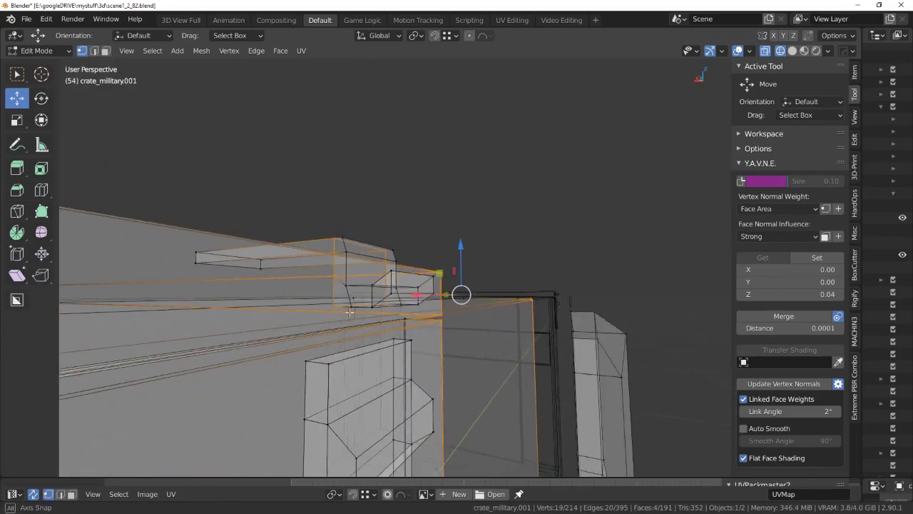
{"action": "key", "text": "alt+z"}
{"action": "mouse_move", "coordinate": [469, 261]}
{"action": "middle_mouse_down"}
{"action": "mouse_move", "coordinate": [571, 255]}
{"action": "mouse_move", "coordinate": [544, 238]}
{"action": "mouse_move", "coordinate": [391, 196]}
{"action": "mouse_move", "coordinate": [423, 278]}
{"action": "mouse_move", "coordinate": [309, 276]}
{"action": "middle_mouse_up"}
{"action": "key", "text": "g"}
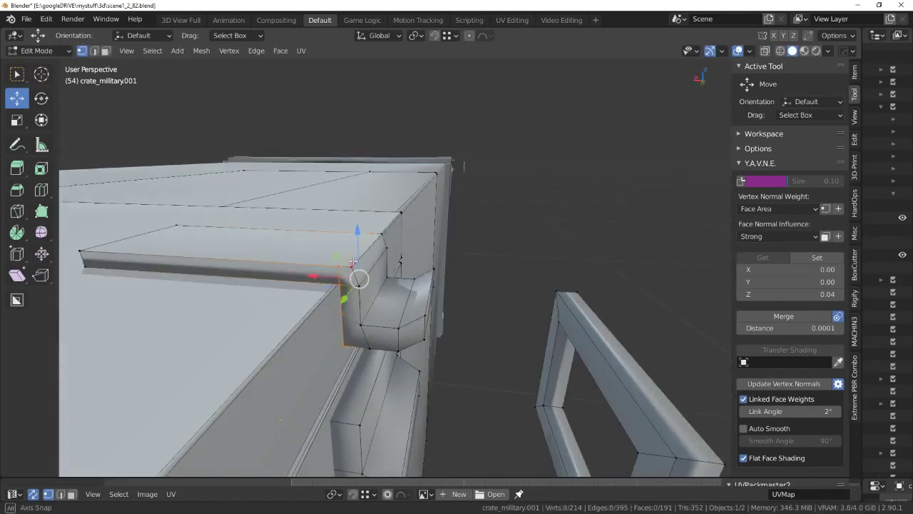
{"action": "left_click", "coordinate": [337, 265]}
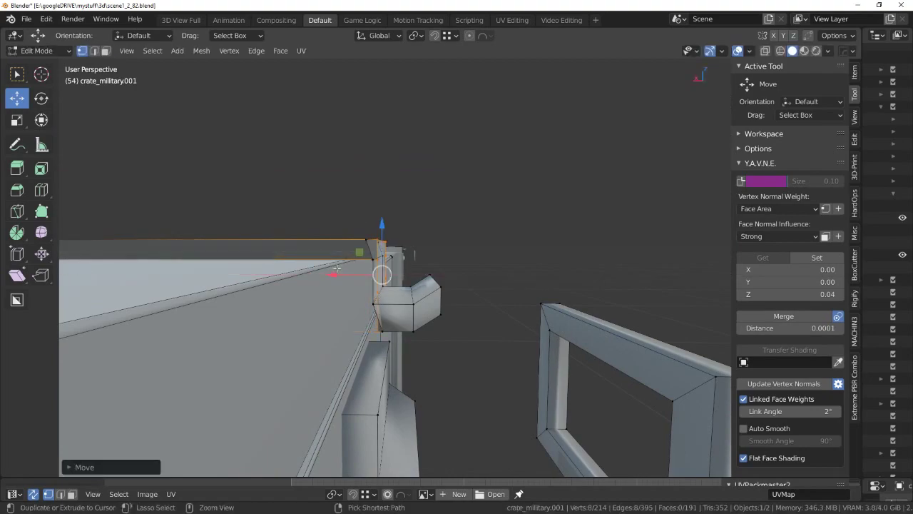
{"action": "left_click", "coordinate": [314, 274]}
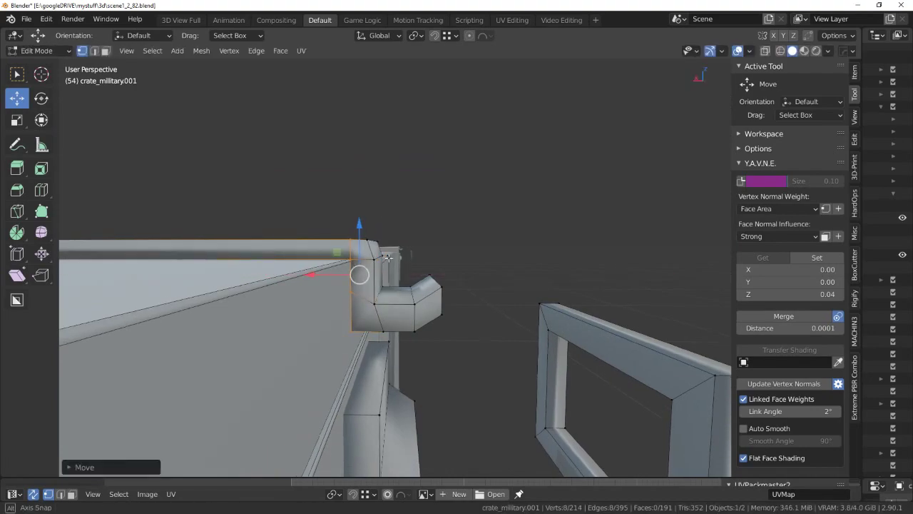
Edge-slide two loops along the hook into their final positions.
{"action": "mouse_move", "coordinate": [314, 274]}
{"action": "middle_mouse_down"}
{"action": "mouse_move", "coordinate": [349, 283]}
{"action": "mouse_move", "coordinate": [339, 264]}
{"action": "middle_mouse_up"}
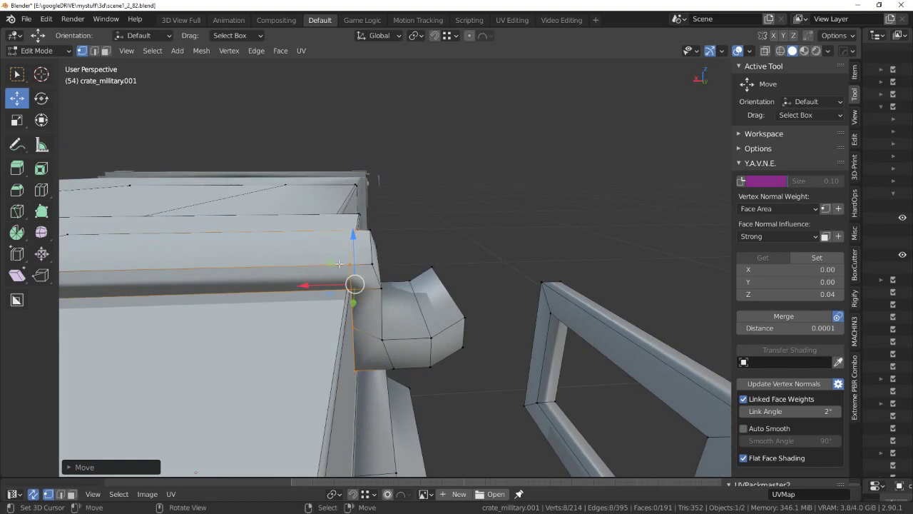
{"action": "key", "text": "g"}
{"action": "key", "text": "g"}
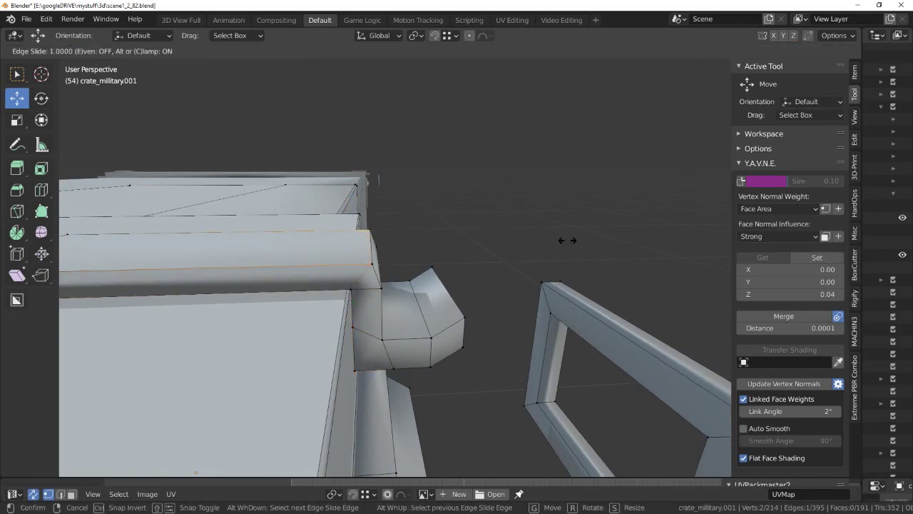
{"action": "left_click", "coordinate": [567, 241]}
{"action": "mouse_move", "coordinate": [567, 240]}
{"action": "middle_mouse_down"}
{"action": "mouse_move", "coordinate": [371, 246]}
{"action": "mouse_move", "coordinate": [398, 252]}
{"action": "mouse_move", "coordinate": [387, 246]}
{"action": "mouse_move", "coordinate": [373, 300]}
{"action": "middle_mouse_up"}
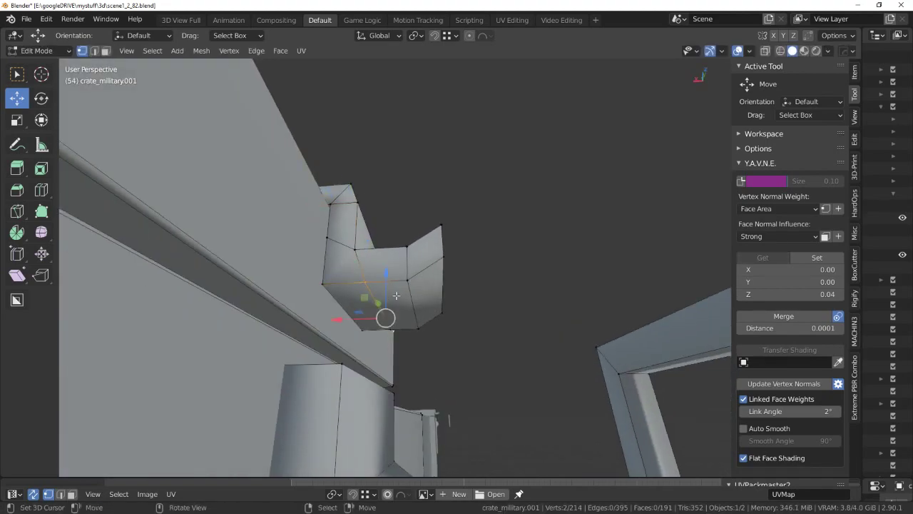
{"action": "mouse_move", "coordinate": [386, 324]}
{"action": "middle_mouse_down"}
{"action": "mouse_move", "coordinate": [368, 304]}
{"action": "mouse_move", "coordinate": [381, 311]}
{"action": "mouse_move", "coordinate": [345, 314]}
{"action": "mouse_move", "coordinate": [365, 316]}
{"action": "middle_mouse_up"}
{"action": "key", "text": "g"}
{"action": "key", "text": "g"}
{"action": "left_click", "coordinate": [347, 316]}
Merge the latch hook's duplicate vertices by distance from Quick Favorites.
{"action": "key", "text": "l"}
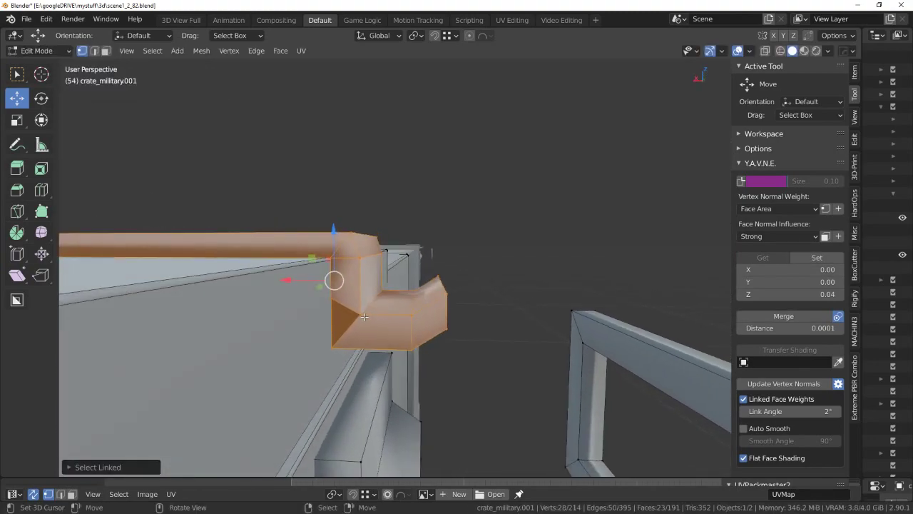
{"action": "key", "text": "q"}
{"action": "left_click", "coordinate": [436, 156]}
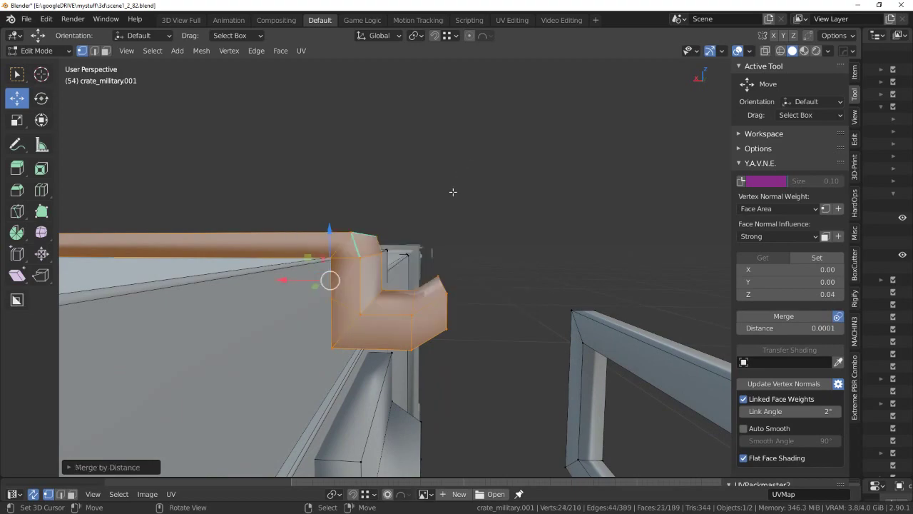
{"action": "mouse_move", "coordinate": [451, 189]}
{"action": "middle_mouse_down"}
{"action": "mouse_move", "coordinate": [322, 293]}
{"action": "mouse_move", "coordinate": [347, 271]}
{"action": "mouse_move", "coordinate": [435, 300]}
{"action": "mouse_move", "coordinate": [396, 321]}
{"action": "middle_mouse_up"}
{"action": "key", "text": "alt+a"}
{"action": "left_click", "coordinate": [347, 269]}
{"action": "key", "text": "alt+a"}
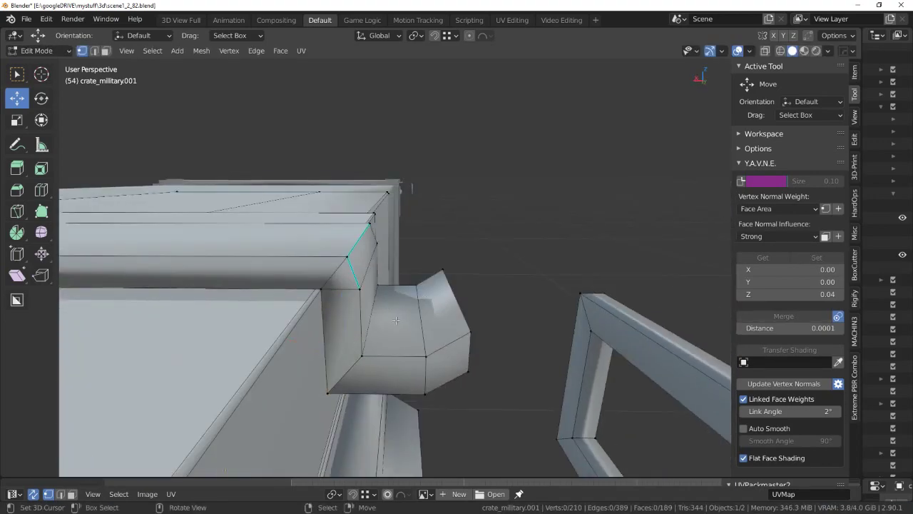
{"action": "key", "text": "l"}
{"action": "key", "text": "q"}
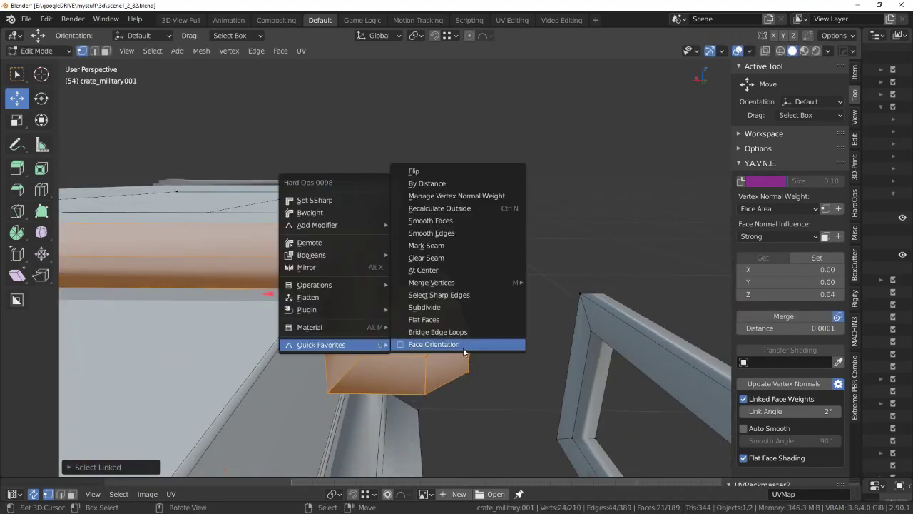
{"action": "left_click", "coordinate": [467, 185]}
{"action": "mouse_move", "coordinate": [466, 184]}
{"action": "middle_mouse_down"}
{"action": "mouse_move", "coordinate": [428, 238]}
{"action": "mouse_move", "coordinate": [446, 310]}
{"action": "mouse_move", "coordinate": [492, 313]}
{"action": "mouse_move", "coordinate": [469, 312]}
{"action": "mouse_move", "coordinate": [436, 289]}
{"action": "middle_mouse_up"}
Box-select the hook tip, shift it along X and raise its edges along Z.
{"action": "key", "text": "alt+z"}
{"action": "key", "text": "alt+a"}
{"action": "key", "text": "b"}
{"action": "middle_click_drag", "start_coordinate": [454, 327], "coordinate": [464, 292]}
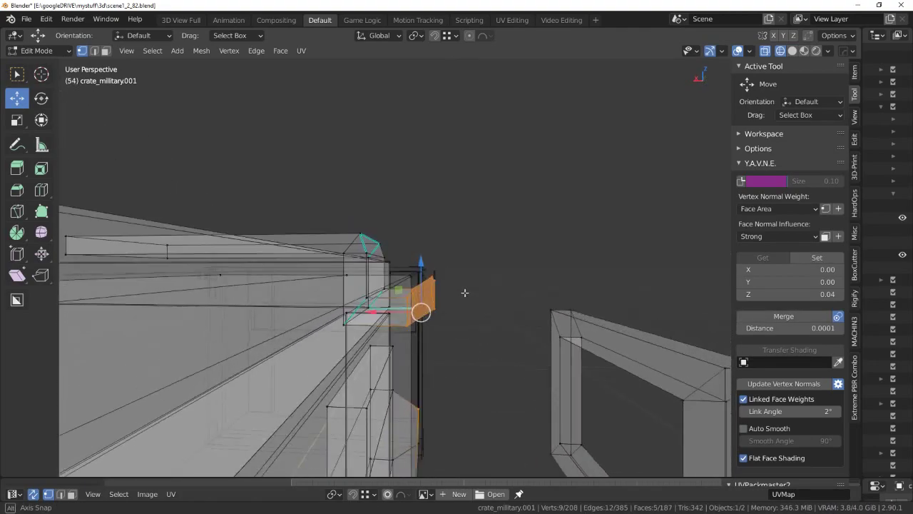
{"action": "key", "text": "alt+z"}
{"action": "mouse_move", "coordinate": [455, 425]}
{"action": "middle_mouse_down"}
{"action": "mouse_move", "coordinate": [428, 371]}
{"action": "mouse_move", "coordinate": [412, 304]}
{"action": "middle_mouse_up"}
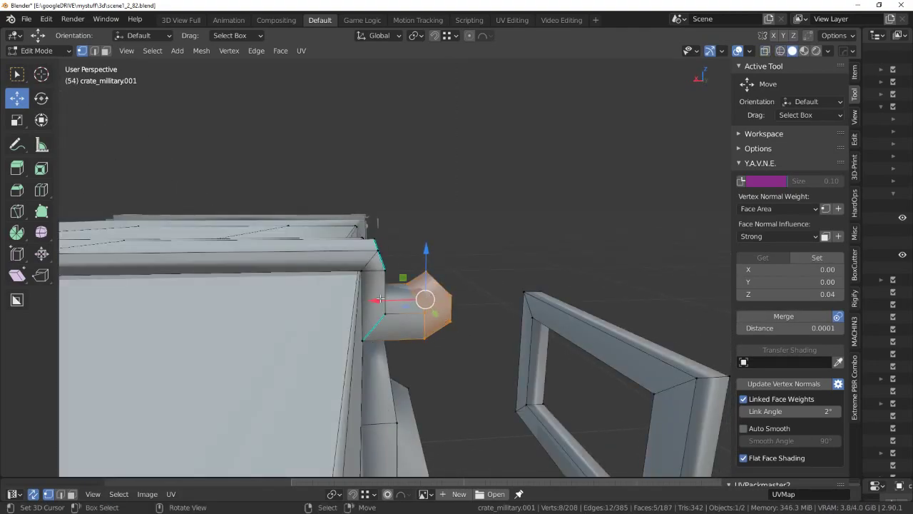
{"action": "left_click_drag", "start_coordinate": [380, 299], "coordinate": [371, 300]}
{"action": "middle_click_drag", "start_coordinate": [371, 299], "coordinate": [401, 276]}
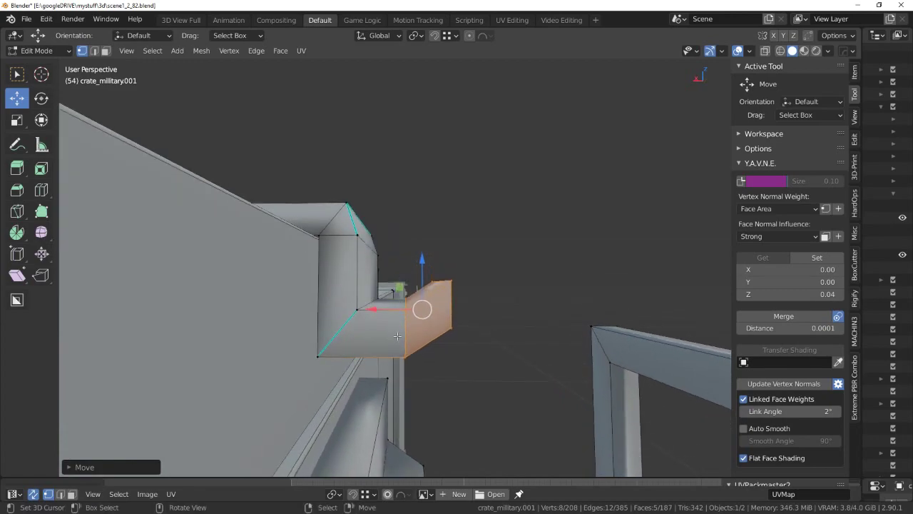
{"action": "key", "text": "ctrl+Tab"}
{"action": "key", "text": "alt+a"}
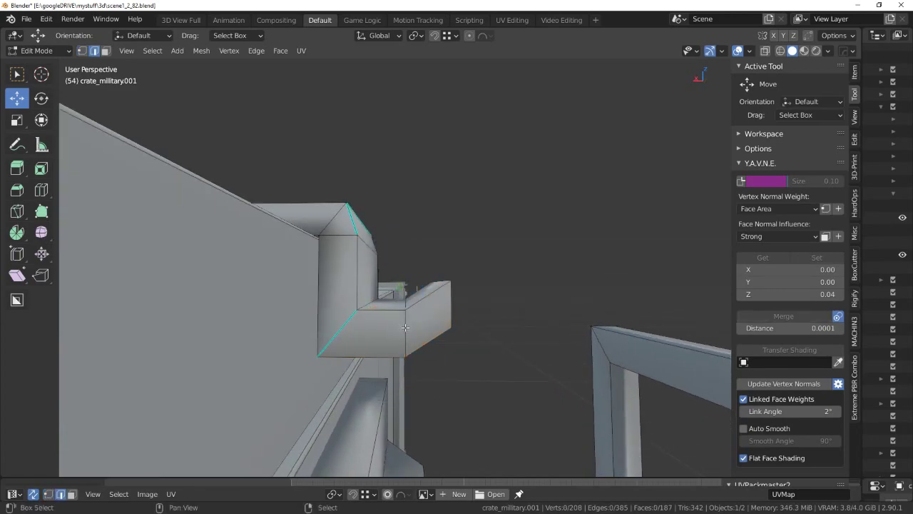
{"action": "left_click_drag", "start_coordinate": [405, 282], "coordinate": [405, 293]}
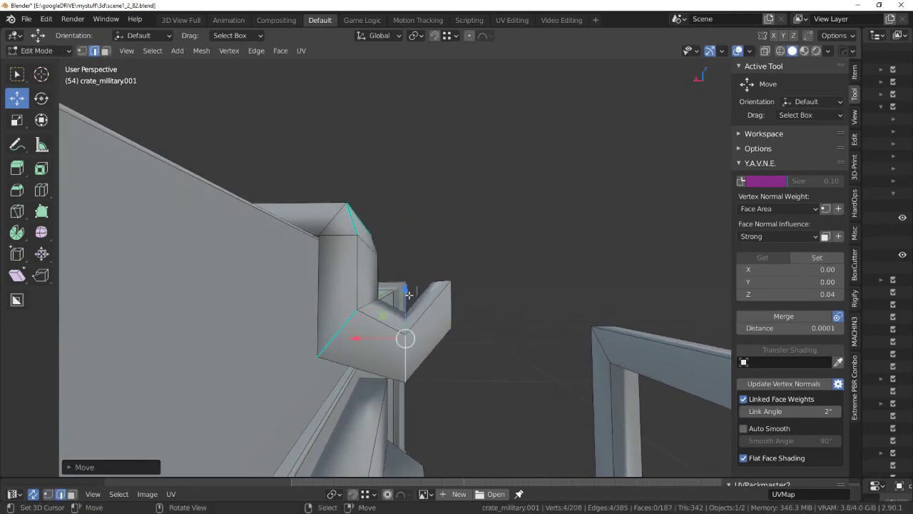
{"action": "middle_click_drag", "start_coordinate": [406, 340], "coordinate": [322, 326]}
Apply Smooth Edges shading to the connected hook part.
{"action": "key", "text": "ctrl+l"}
{"action": "key", "text": "q"}
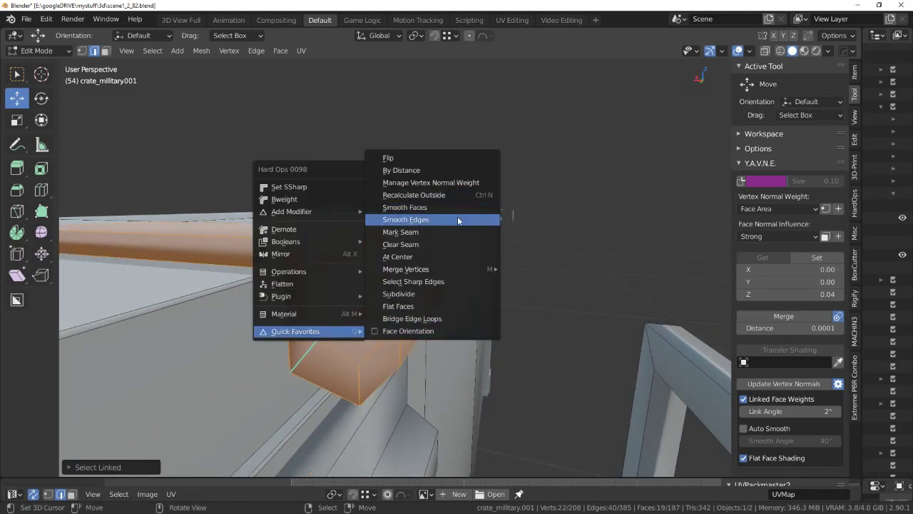
{"action": "left_click", "coordinate": [457, 216]}
{"action": "middle_click_drag", "start_coordinate": [457, 216], "coordinate": [391, 303]}
Select edges along the hook and bevel them with Ctrl+B.
{"action": "key", "text": "a"}
{"action": "left_click", "coordinate": [391, 373]}
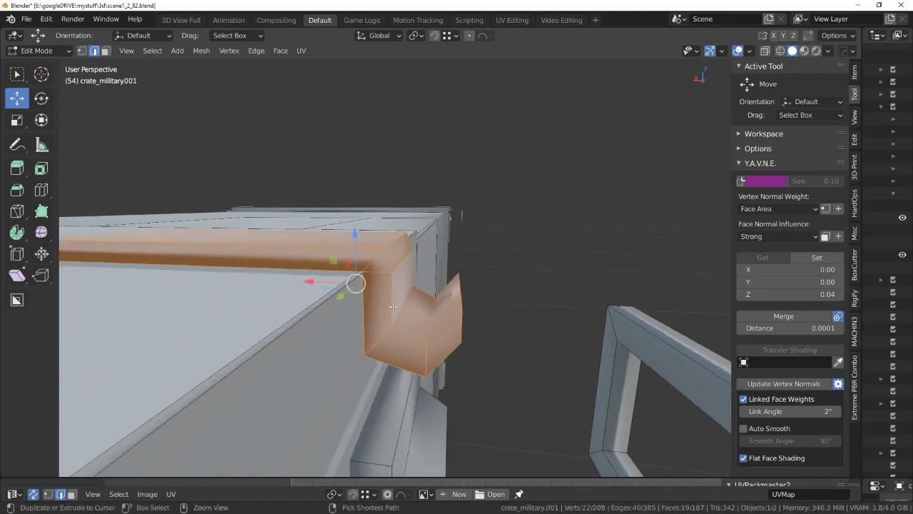
{"action": "mouse_move", "coordinate": [392, 373]}
{"action": "middle_mouse_down"}
{"action": "mouse_move", "coordinate": [372, 317]}
{"action": "mouse_move", "coordinate": [386, 292]}
{"action": "middle_mouse_up"}
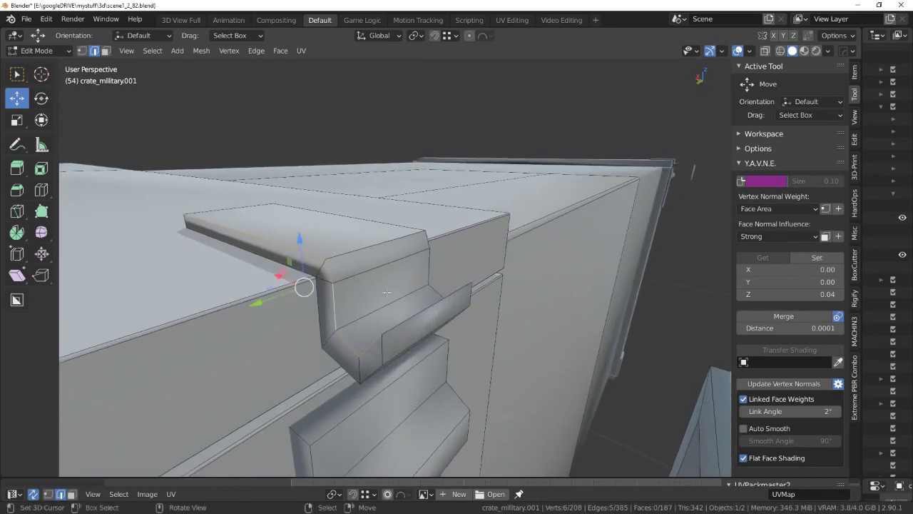
{"action": "left_click", "coordinate": [406, 325], "text": "shift"}
{"action": "mouse_move", "coordinate": [406, 324]}
{"action": "middle_mouse_down"}
{"action": "mouse_move", "coordinate": [458, 300]}
{"action": "mouse_move", "coordinate": [347, 293]}
{"action": "middle_mouse_up"}
{"action": "left_click", "coordinate": [458, 284], "text": "shift"}
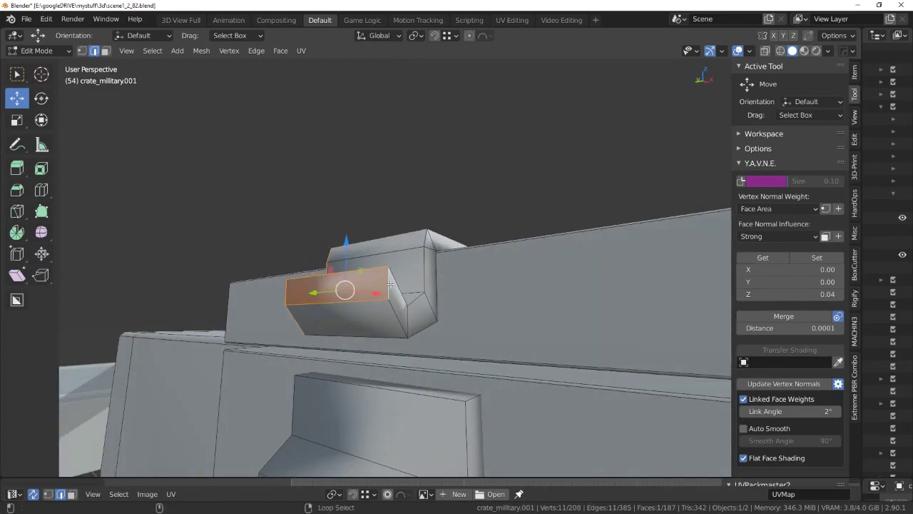
{"action": "mouse_move", "coordinate": [433, 286]}
{"action": "middle_mouse_down"}
{"action": "mouse_move", "coordinate": [421, 275]}
{"action": "mouse_move", "coordinate": [451, 256]}
{"action": "middle_mouse_up"}
{"action": "mouse_move", "coordinate": [386, 245]}
{"action": "middle_mouse_down"}
{"action": "mouse_move", "coordinate": [439, 249]}
{"action": "mouse_move", "coordinate": [462, 328]}
{"action": "middle_mouse_up"}
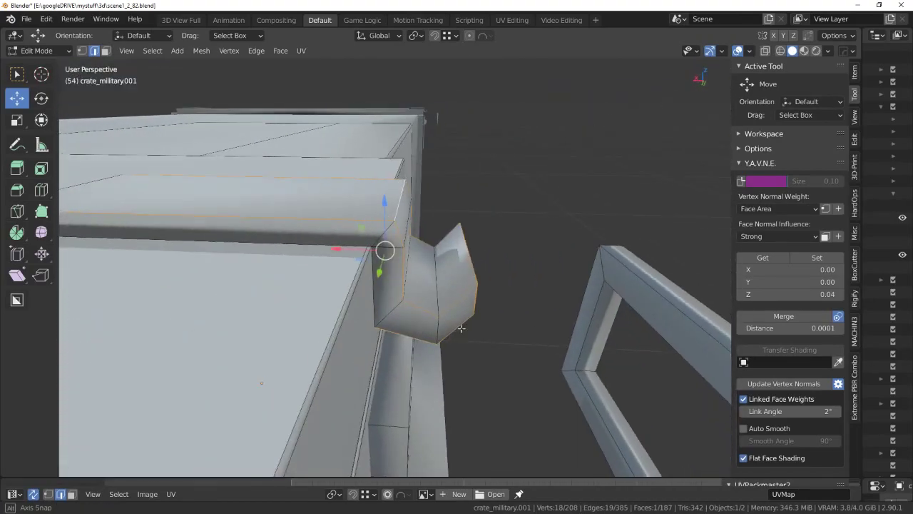
{"action": "middle_click_drag", "start_coordinate": [452, 274], "coordinate": [476, 264]}
{"action": "left_click", "coordinate": [471, 267]}
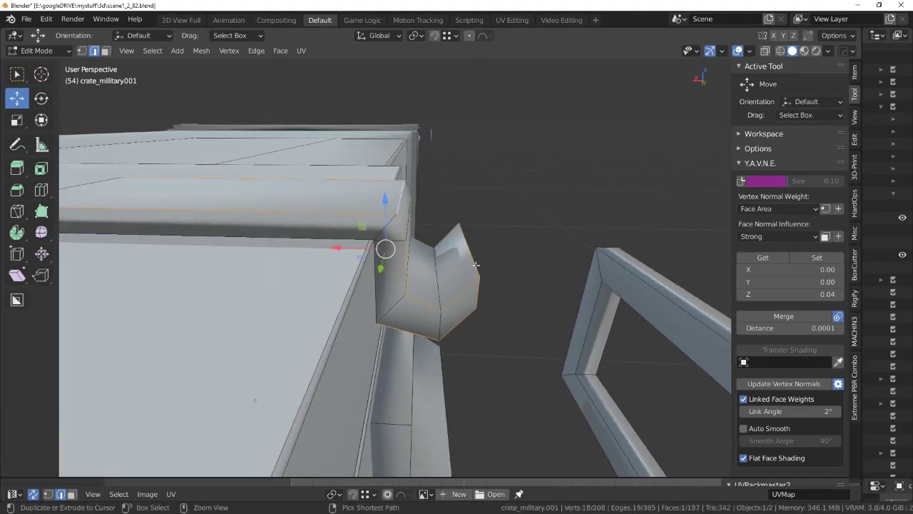
{"action": "key", "text": "ctrl+b"}
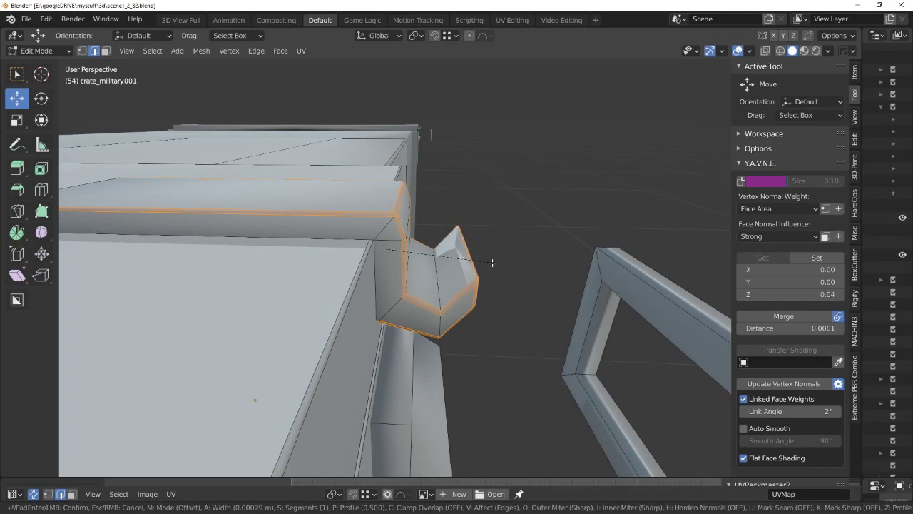
{"action": "left_click", "coordinate": [492, 262]}
Select the whole crate mesh and switch back to Object Mode.
{"action": "mouse_move", "coordinate": [492, 262]}
{"action": "middle_mouse_down"}
{"action": "mouse_move", "coordinate": [487, 283]}
{"action": "mouse_move", "coordinate": [439, 240]}
{"action": "middle_mouse_up"}
{"action": "key", "text": "a"}
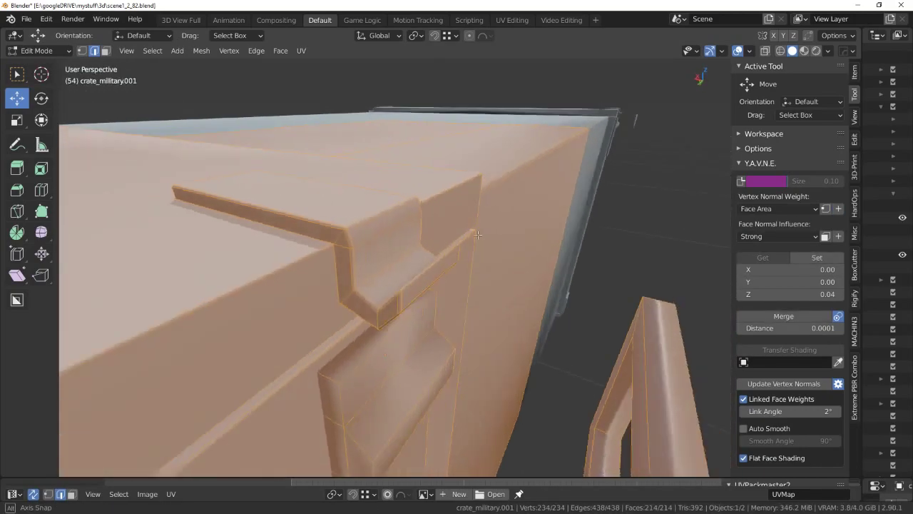
{"action": "key", "text": "Tab"}
{"action": "left_click", "coordinate": [519, 275]}
{"action": "mouse_move", "coordinate": [447, 188]}
{"action": "middle_mouse_down"}
{"action": "mouse_move", "coordinate": [544, 154]}
{"action": "mouse_move", "coordinate": [514, 157]}
{"action": "mouse_move", "coordinate": [448, 199]}
{"action": "mouse_move", "coordinate": [477, 229]}
{"action": "mouse_move", "coordinate": [458, 234]}
{"action": "mouse_move", "coordinate": [453, 247]}
{"action": "mouse_move", "coordinate": [472, 237]}
{"action": "mouse_move", "coordinate": [459, 260]}
{"action": "middle_mouse_up"}
Return to Edit Mode and bevel the edge in the hook's fold.
{"action": "key", "text": "Tab"}
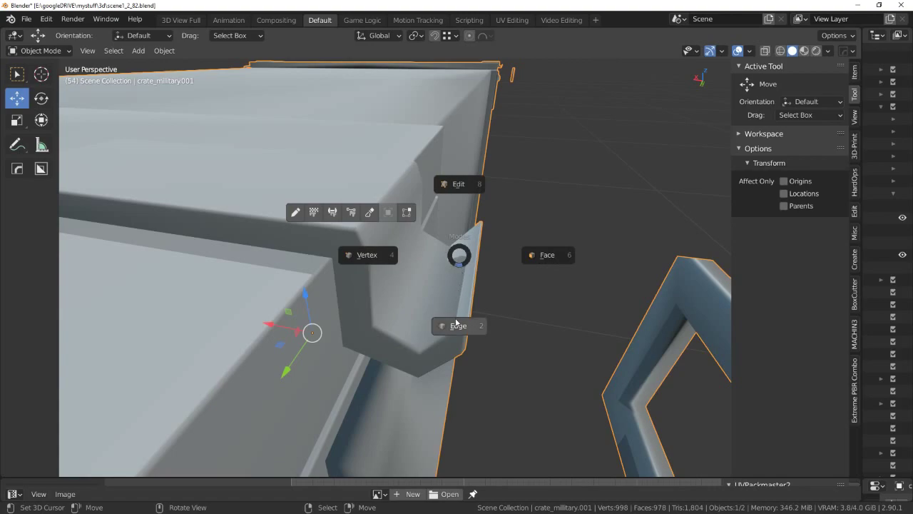
{"action": "left_click", "coordinate": [460, 182]}
{"action": "mouse_move", "coordinate": [460, 181]}
{"action": "middle_mouse_down"}
{"action": "mouse_move", "coordinate": [451, 277]}
{"action": "mouse_move", "coordinate": [445, 272]}
{"action": "middle_mouse_up"}
{"action": "key", "text": "ctrl+Tab"}
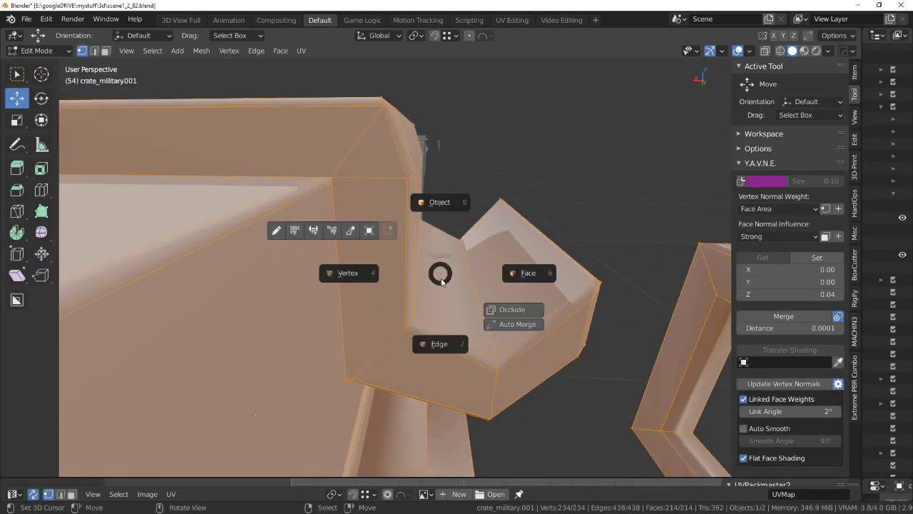
{"action": "left_click", "coordinate": [471, 276]}
{"action": "key", "text": "ctrl+b"}
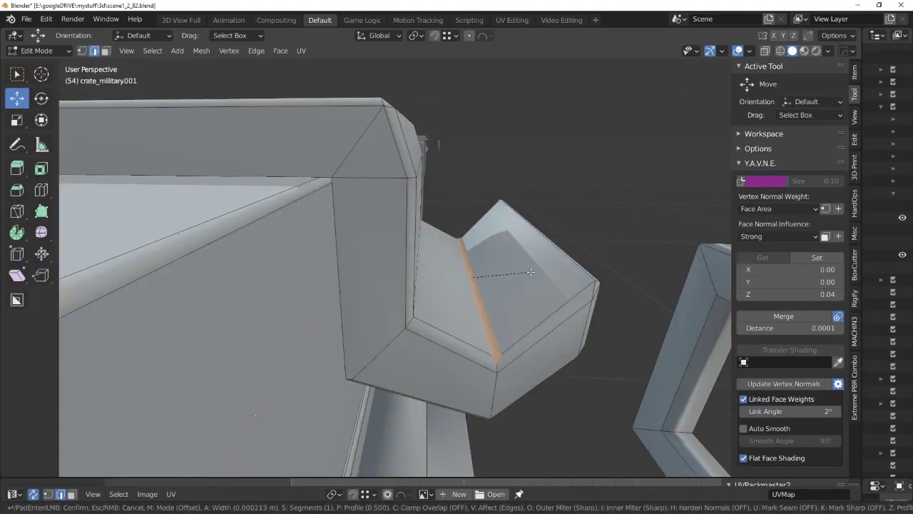
{"action": "left_click", "coordinate": [535, 271]}
{"action": "middle_click_drag", "start_coordinate": [535, 271], "coordinate": [505, 272]}
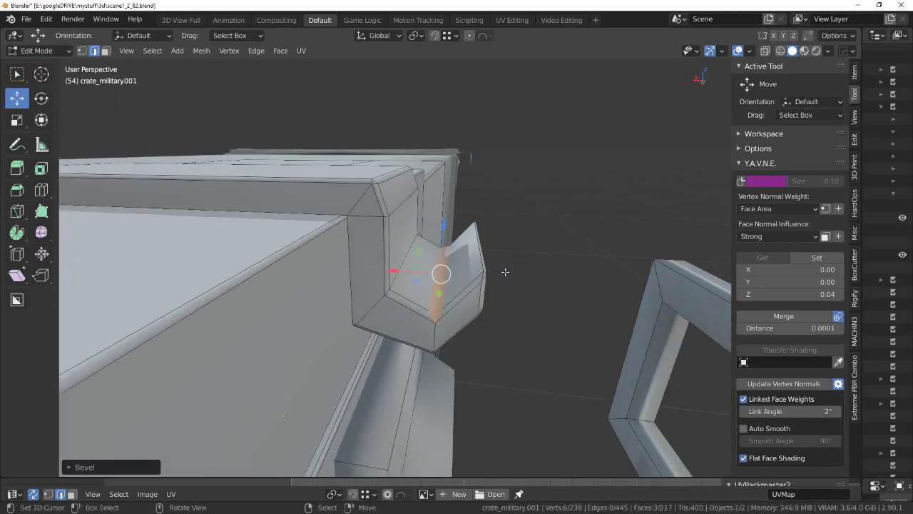
Slide a single hook vertex along its edge and frame it in view.
{"action": "key", "text": "ctrl+l"}
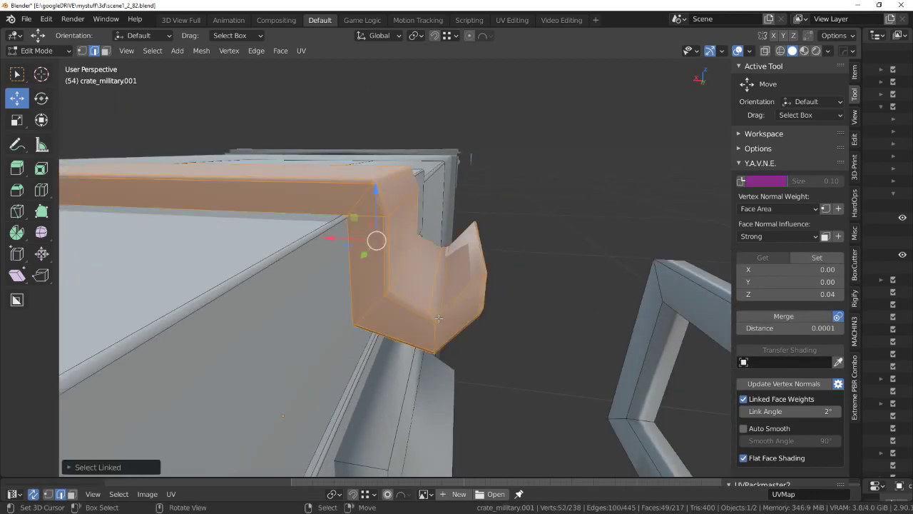
{"action": "key", "text": "1"}
{"action": "left_click", "coordinate": [435, 323]}
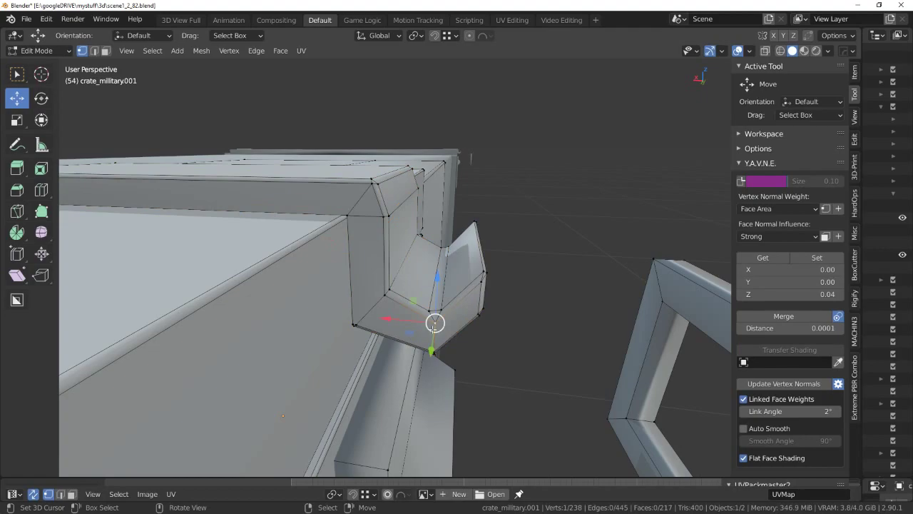
{"action": "key", "text": "KP_Decimal"}
{"action": "mouse_move", "coordinate": [433, 330]}
{"action": "middle_mouse_down"}
{"action": "mouse_move", "coordinate": [414, 275]}
{"action": "mouse_move", "coordinate": [395, 265]}
{"action": "mouse_move", "coordinate": [515, 261]}
{"action": "mouse_move", "coordinate": [466, 289]}
{"action": "mouse_move", "coordinate": [453, 325]}
{"action": "middle_mouse_up"}
{"action": "left_click", "coordinate": [398, 259]}
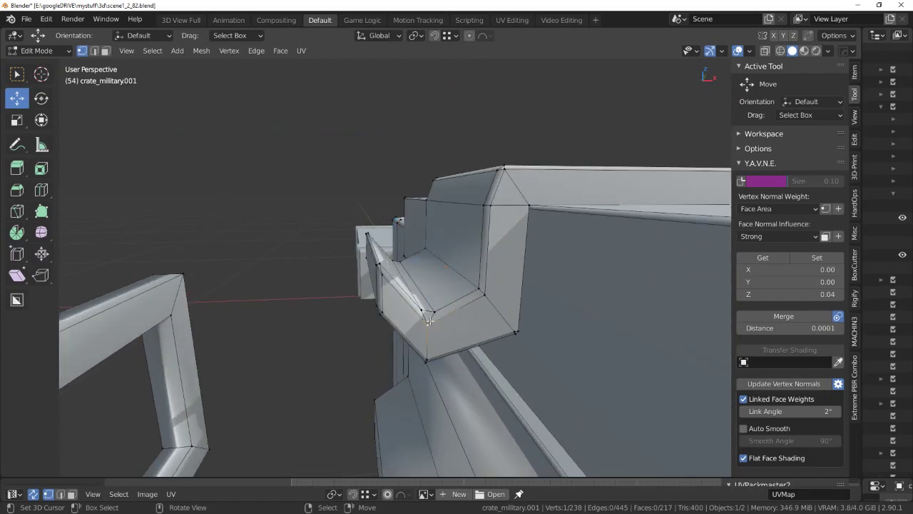
{"action": "key", "text": "KP_Decimal"}
{"action": "scroll", "coordinate": [382, 249], "scroll_direction": "down", "scroll_amount": 2}
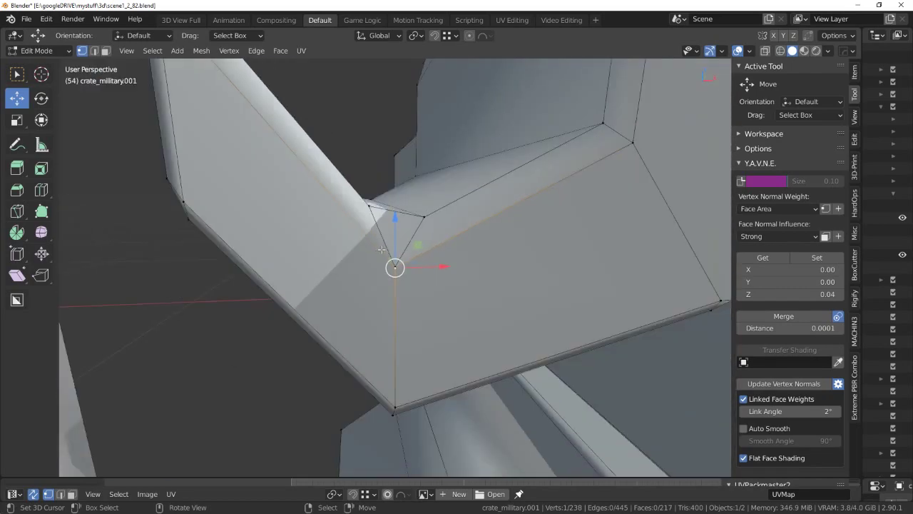
Merge the connected hook part's duplicate vertices by distance.
{"action": "key", "text": "alt+a"}
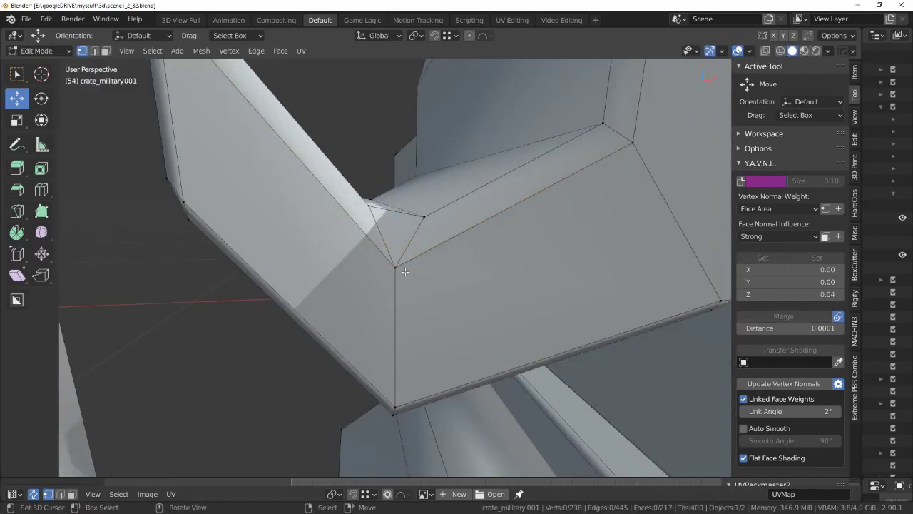
{"action": "key", "text": "l"}
{"action": "right_click", "coordinate": [405, 271]}
{"action": "left_click", "coordinate": [492, 280]}
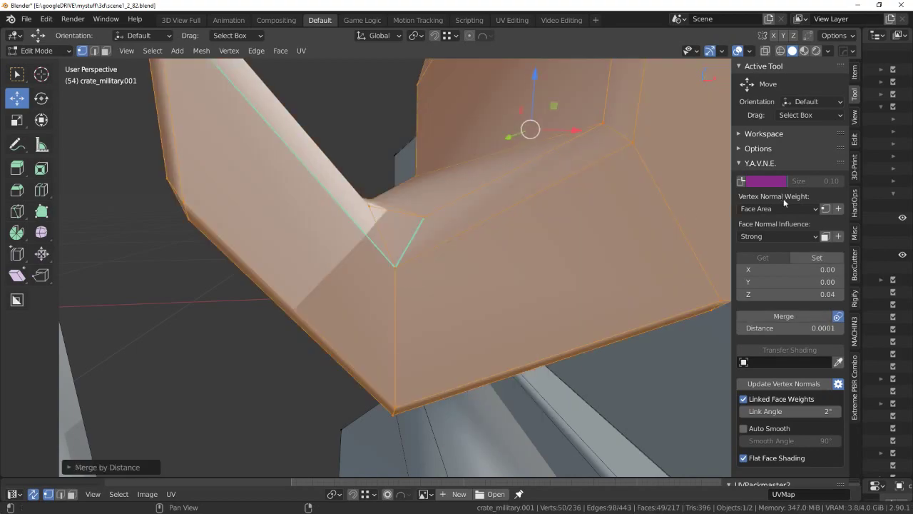
{"action": "middle_click_drag", "start_coordinate": [542, 235], "coordinate": [436, 249]}
Mark the hook's hard edges sharp, deselect all, and exit to Object Mode.
{"action": "key", "text": "q"}
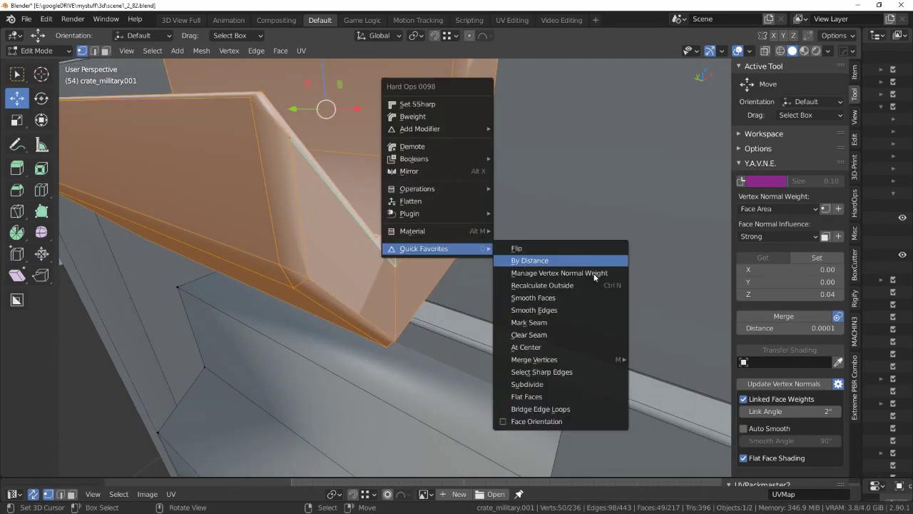
{"action": "left_click", "coordinate": [595, 300]}
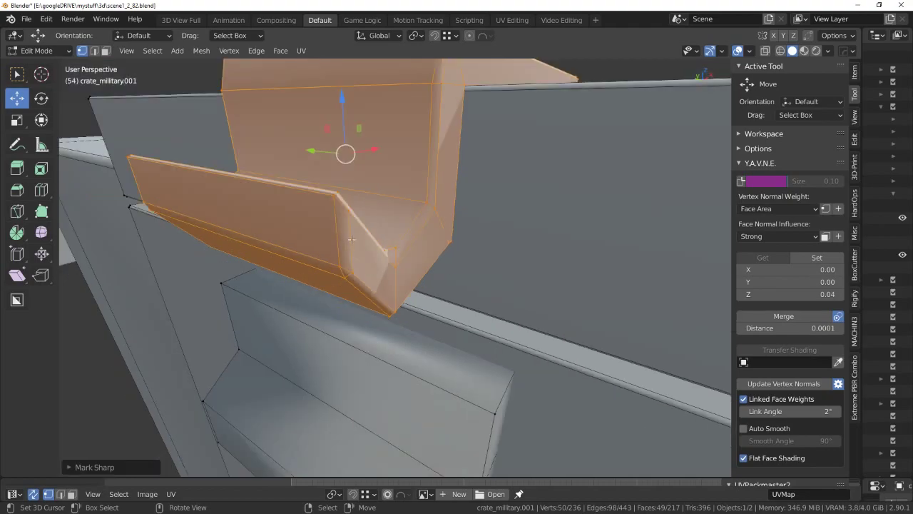
{"action": "key", "text": "alt+a"}
{"action": "mouse_move", "coordinate": [595, 300]}
{"action": "middle_mouse_down"}
{"action": "mouse_move", "coordinate": [421, 247]}
{"action": "mouse_move", "coordinate": [499, 214]}
{"action": "mouse_move", "coordinate": [468, 256]}
{"action": "middle_mouse_up"}
{"action": "key", "text": "Tab"}
{"action": "key", "text": "Tab"}
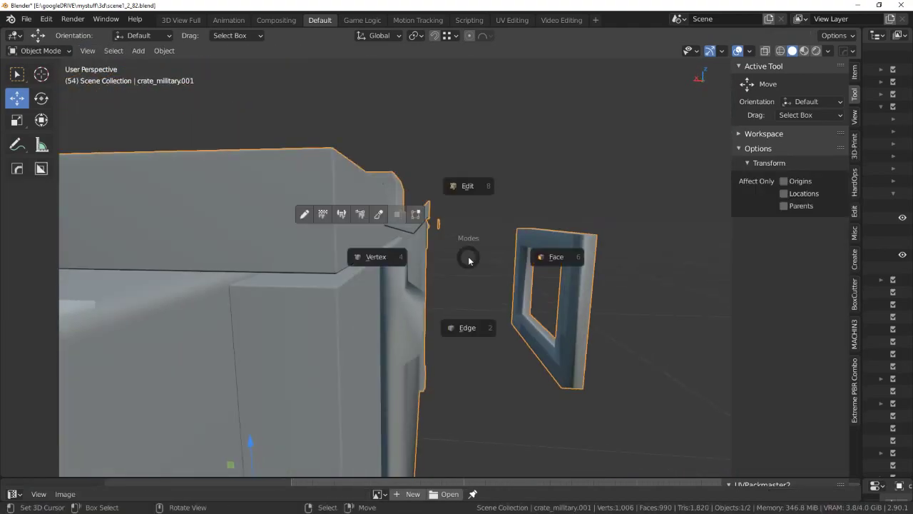
Enter Edit Mode and raise the latch catch's ledge faces slightly along Z.
{"action": "middle_click_drag", "start_coordinate": [459, 299], "coordinate": [407, 316]}
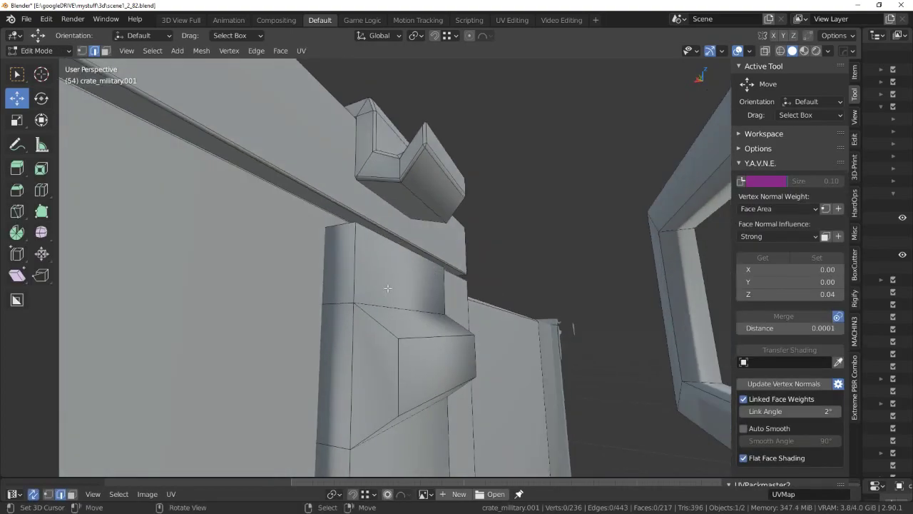
{"action": "key", "text": "Tab"}
{"action": "key", "text": "a"}
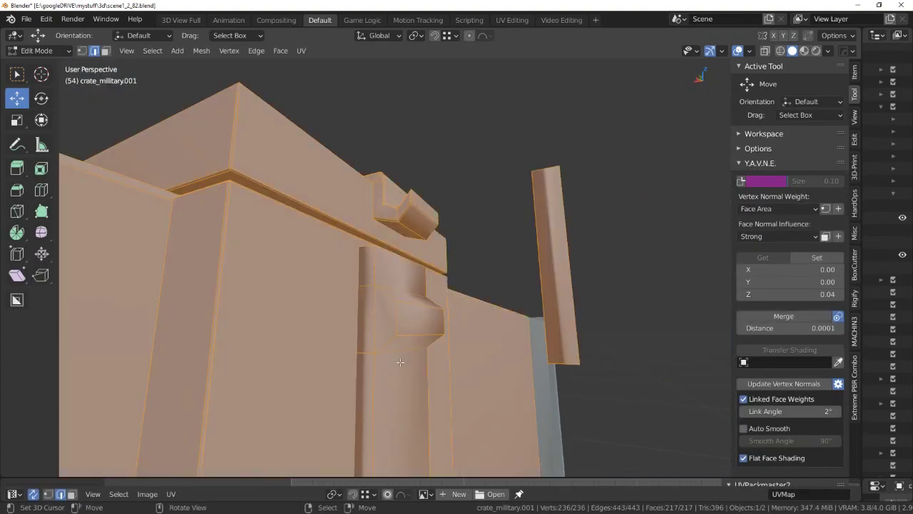
{"action": "key", "text": "alt+a"}
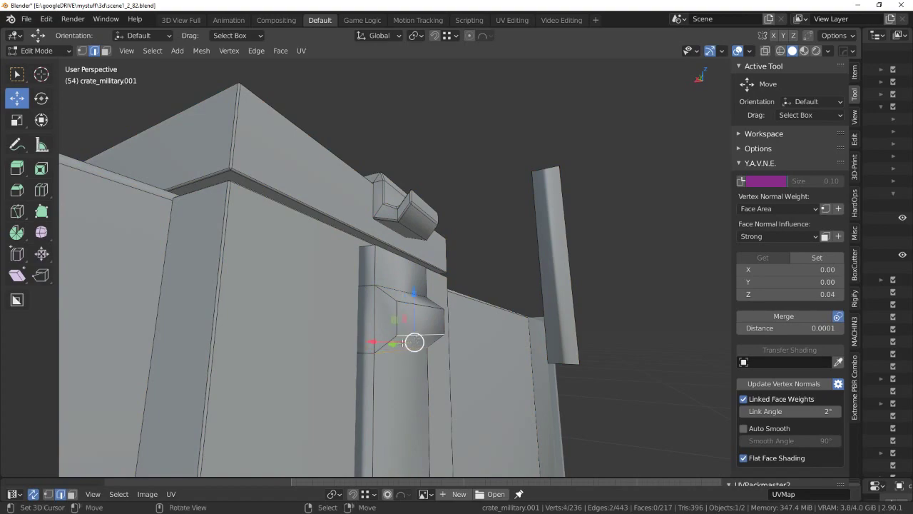
{"action": "middle_click_drag", "start_coordinate": [403, 343], "coordinate": [364, 344]}
{"action": "mouse_move", "coordinate": [496, 315]}
{"action": "middle_mouse_down"}
{"action": "mouse_move", "coordinate": [416, 322]}
{"action": "mouse_move", "coordinate": [475, 306]}
{"action": "mouse_move", "coordinate": [503, 322]}
{"action": "mouse_move", "coordinate": [398, 311]}
{"action": "middle_mouse_up"}
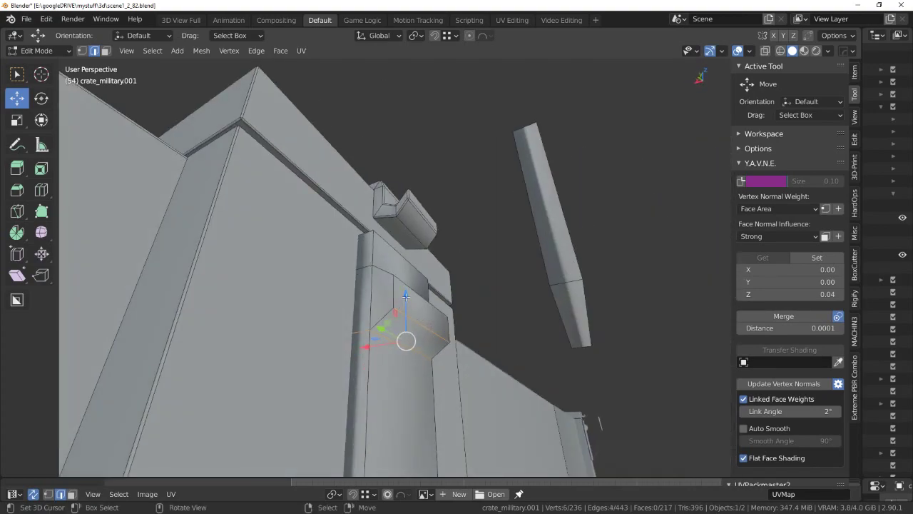
{"action": "left_click_drag", "start_coordinate": [405, 296], "coordinate": [406, 286]}
{"action": "middle_click_drag", "start_coordinate": [406, 285], "coordinate": [406, 333]}
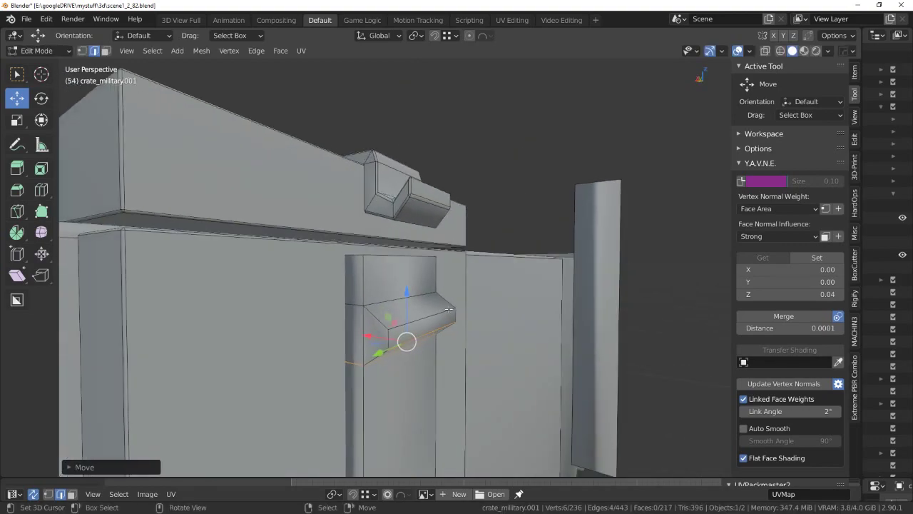
Stretch the ledge face vertically with S Z.
{"action": "key", "text": "Tab"}
{"action": "key", "text": "s"}
{"action": "key", "text": "z"}
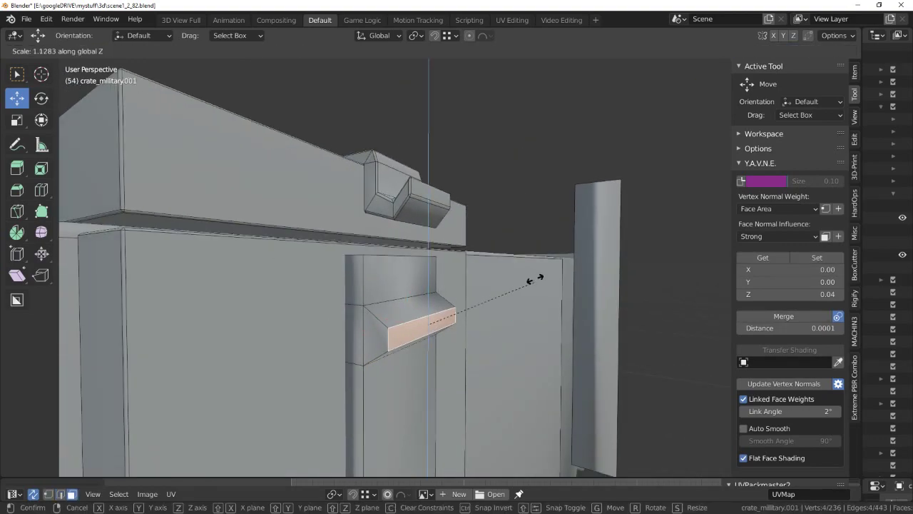
{"action": "left_click", "coordinate": [585, 237]}
{"action": "mouse_move", "coordinate": [441, 291]}
{"action": "middle_mouse_down"}
{"action": "mouse_move", "coordinate": [461, 275]}
{"action": "mouse_move", "coordinate": [399, 317]}
{"action": "mouse_move", "coordinate": [430, 310]}
{"action": "middle_mouse_up"}
Select the protruding strip on the side wall and bevel its edges.
{"action": "key", "text": "Tab"}
{"action": "left_click", "coordinate": [388, 290]}
{"action": "left_click", "coordinate": [374, 306]}
{"action": "key", "text": "ctrl+l"}
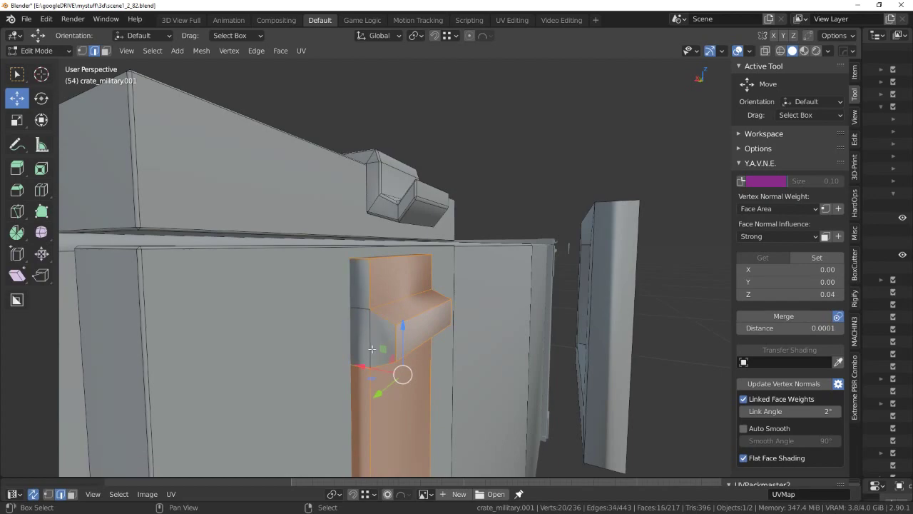
{"action": "mouse_move", "coordinate": [488, 316]}
{"action": "middle_mouse_down"}
{"action": "mouse_move", "coordinate": [267, 324]}
{"action": "mouse_move", "coordinate": [439, 320]}
{"action": "mouse_move", "coordinate": [575, 276]}
{"action": "mouse_move", "coordinate": [442, 296]}
{"action": "middle_mouse_up"}
{"action": "scroll", "coordinate": [439, 319], "scroll_direction": "up", "scroll_amount": 2}
{"action": "key", "text": "alt+z"}
{"action": "key", "text": "alt+z"}
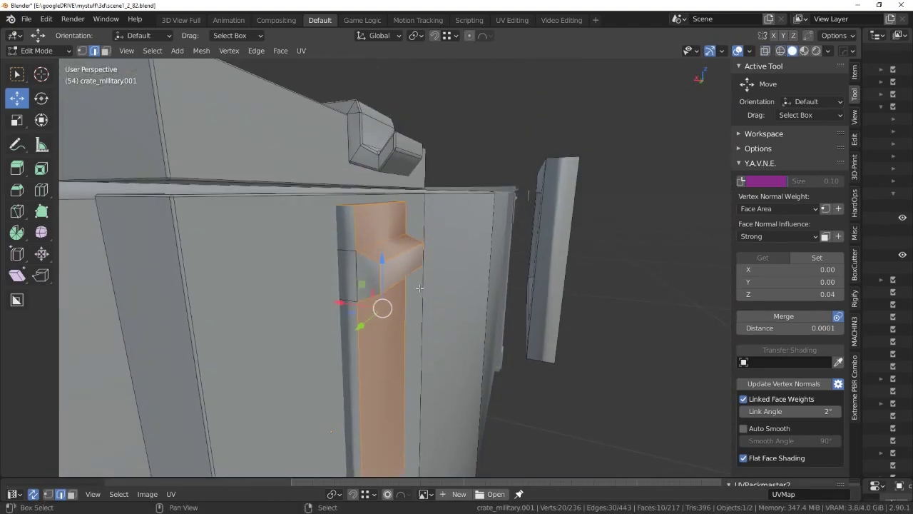
{"action": "middle_click_drag", "start_coordinate": [442, 296], "coordinate": [420, 288]}
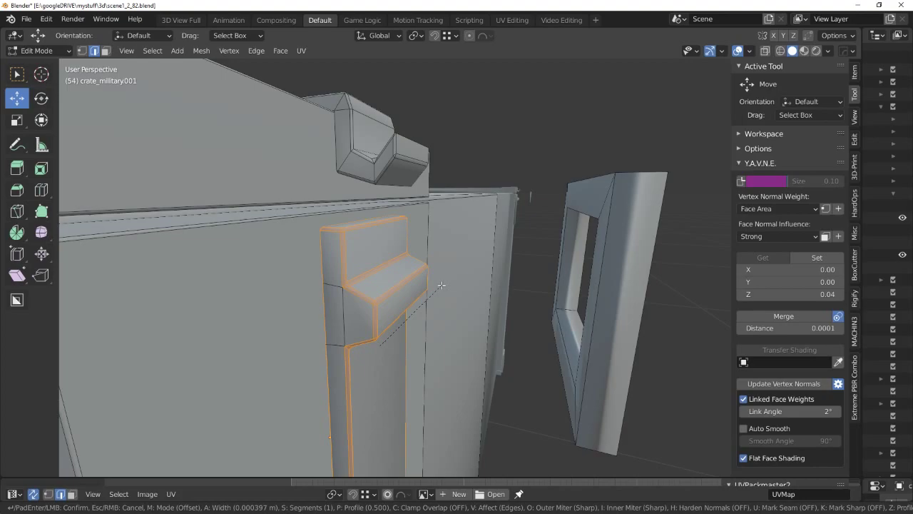
{"action": "left_click", "coordinate": [442, 285]}
{"action": "key", "text": "alt+z"}
{"action": "mouse_move", "coordinate": [441, 285]}
{"action": "middle_mouse_down"}
{"action": "mouse_move", "coordinate": [466, 268]}
{"action": "mouse_move", "coordinate": [387, 271]}
{"action": "mouse_move", "coordinate": [415, 267]}
{"action": "mouse_move", "coordinate": [405, 286]}
{"action": "mouse_move", "coordinate": [386, 261]}
{"action": "mouse_move", "coordinate": [397, 275]}
{"action": "mouse_move", "coordinate": [445, 259]}
{"action": "mouse_move", "coordinate": [408, 349]}
{"action": "middle_mouse_up"}
Delete the strip's hidden faces in see-through display.
{"action": "key", "text": "alt+z"}
{"action": "key", "text": "Tab"}
{"action": "key", "text": "alt+z"}
{"action": "left_click", "coordinate": [399, 286]}
{"action": "left_click", "coordinate": [387, 261]}
{"action": "scroll", "coordinate": [444, 259], "scroll_direction": "down", "scroll_amount": 4}
Delete the selected face, then select and frame the vertical strap piece on the wall.
{"action": "key", "text": "x"}
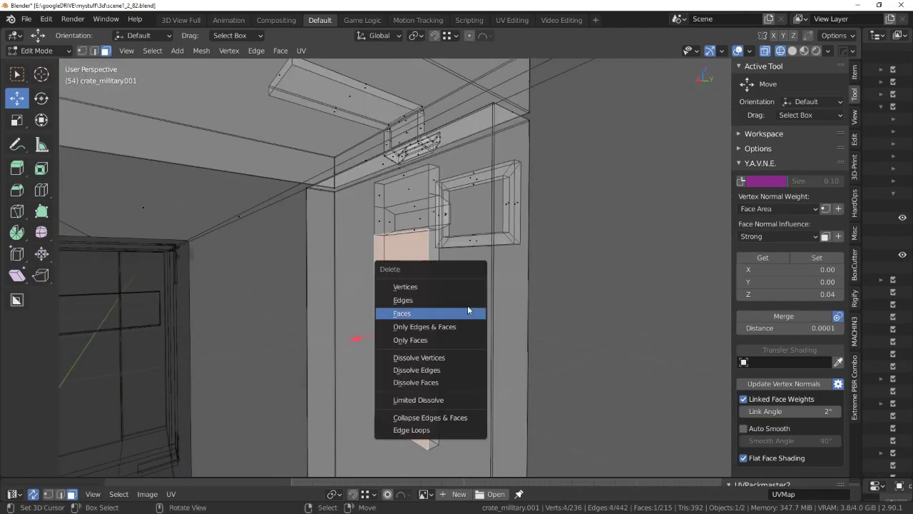
{"action": "left_click", "coordinate": [469, 310]}
{"action": "middle_click_drag", "start_coordinate": [468, 310], "coordinate": [392, 272]}
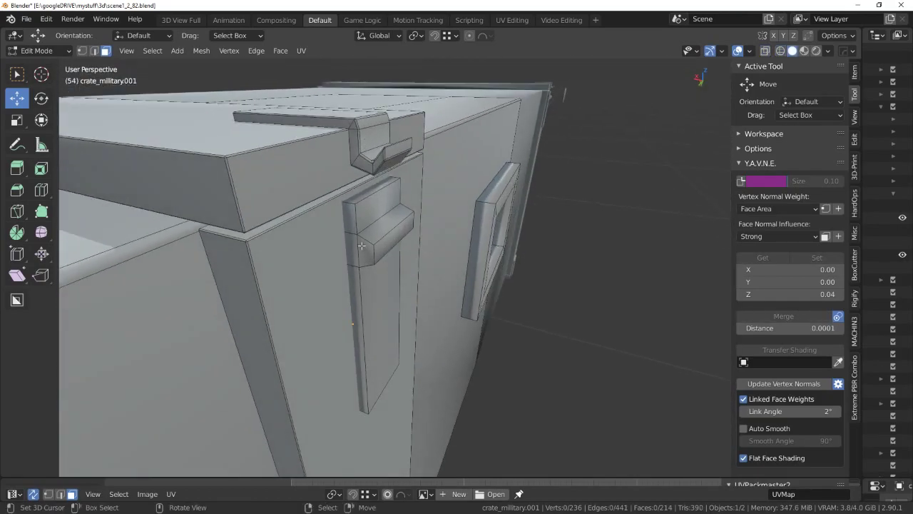
{"action": "key", "text": "l"}
{"action": "key", "text": "KP_Decimal"}
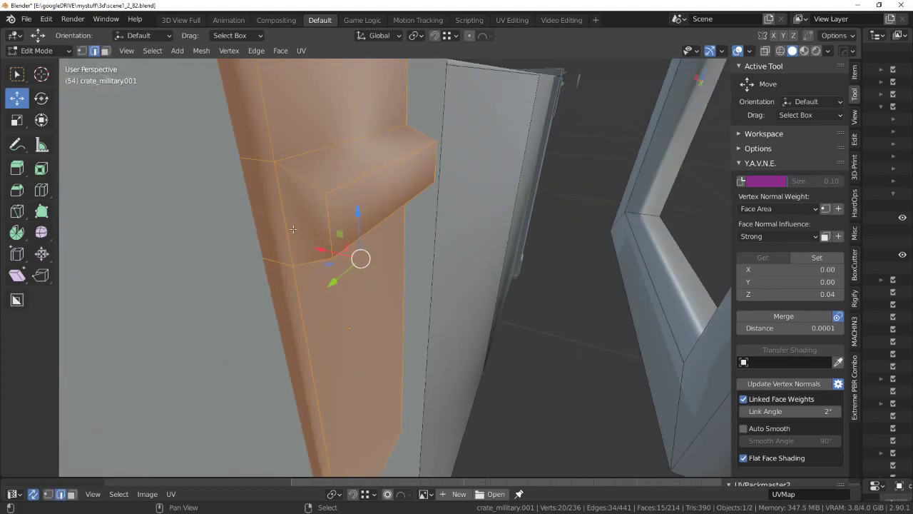
{"action": "left_click", "coordinate": [271, 262], "text": "shift"}
{"action": "mouse_move", "coordinate": [271, 262]}
{"action": "middle_mouse_down"}
{"action": "mouse_move", "coordinate": [426, 213]}
{"action": "mouse_move", "coordinate": [383, 233]}
{"action": "mouse_move", "coordinate": [353, 181]}
{"action": "mouse_move", "coordinate": [361, 183]}
{"action": "mouse_move", "coordinate": [338, 227]}
{"action": "middle_mouse_up"}
Bevel the strap's edges in two Ctrl+B passes.
{"action": "key", "text": "ctrl+b"}
{"action": "left_click", "coordinate": [413, 232]}
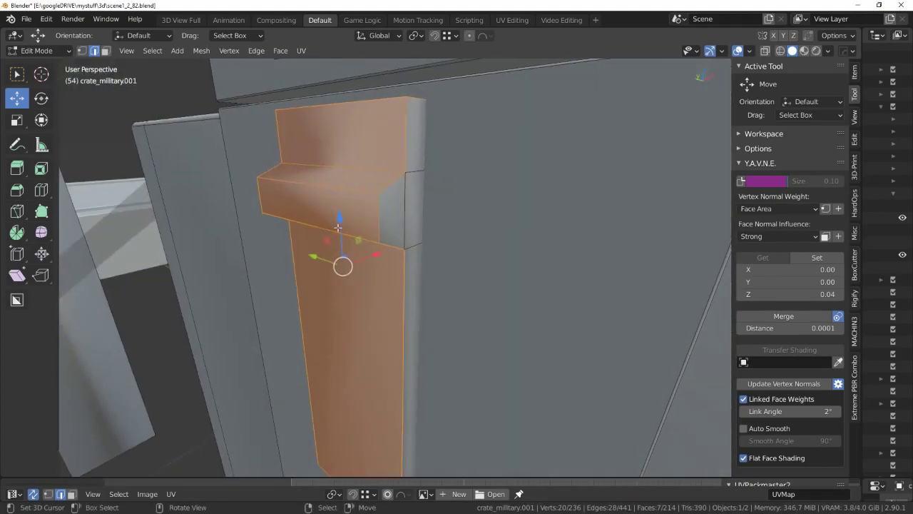
{"action": "key", "text": "ctrl+b"}
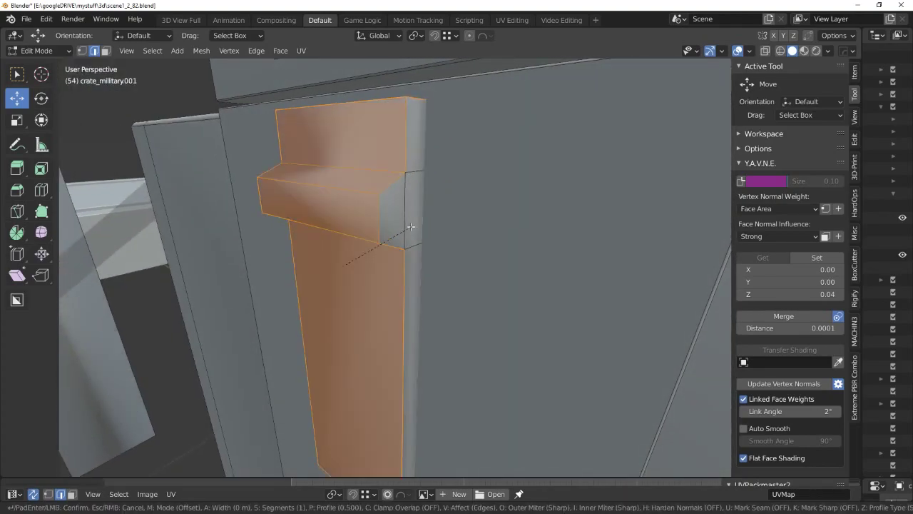
{"action": "left_click", "coordinate": [407, 225]}
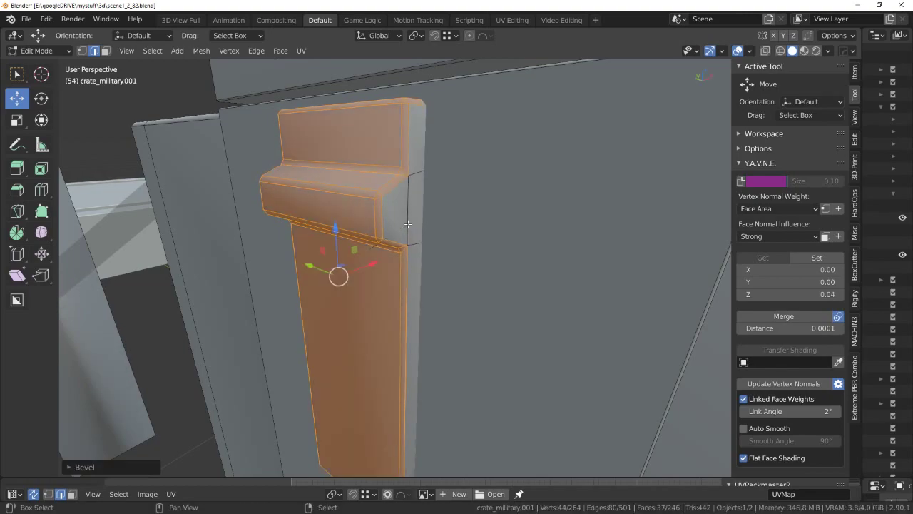
{"action": "mouse_move", "coordinate": [407, 224]}
{"action": "middle_mouse_down"}
{"action": "mouse_move", "coordinate": [526, 241]}
{"action": "mouse_move", "coordinate": [518, 244]}
{"action": "middle_mouse_up"}
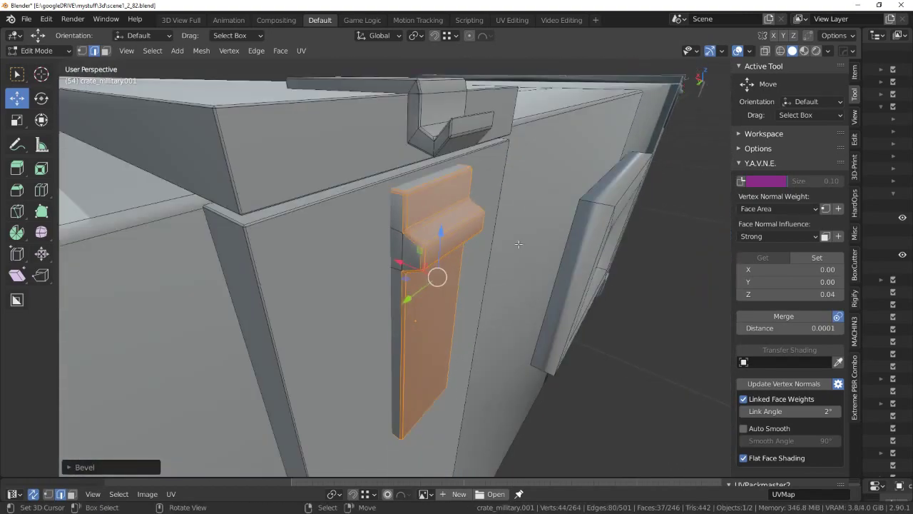
In X-ray view, vertex-slide a corner vertex of the strap along its edge.
{"action": "key", "text": "a"}
{"action": "scroll", "coordinate": [467, 281], "scroll_direction": "up", "scroll_amount": 3}
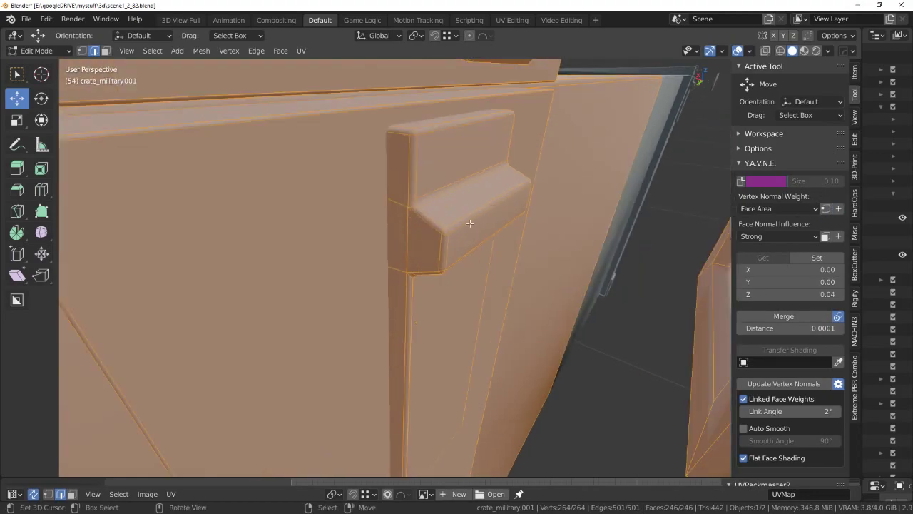
{"action": "key", "text": "z"}
{"action": "key", "text": "alt+z"}
{"action": "left_click", "coordinate": [390, 198]}
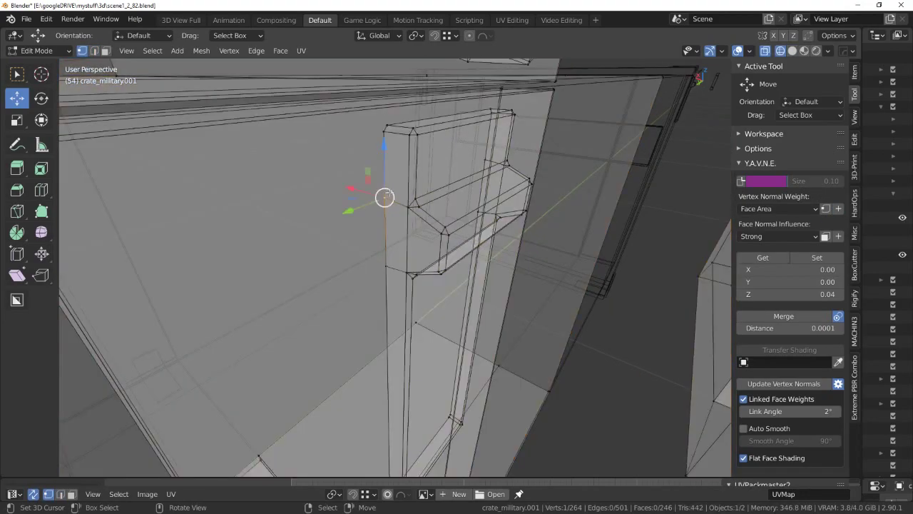
{"action": "key", "text": "shift+v"}
{"action": "left_click", "coordinate": [386, 194]}
{"action": "middle_click_drag", "start_coordinate": [385, 194], "coordinate": [382, 189]}
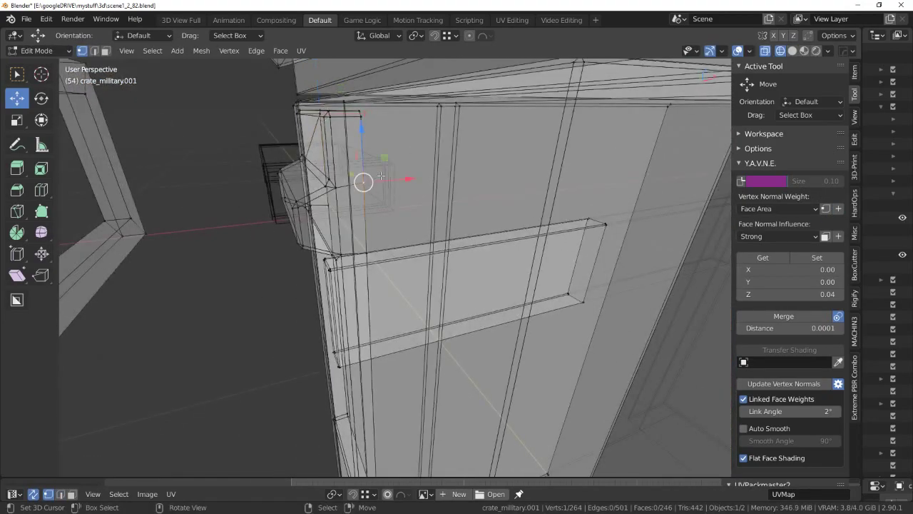
{"action": "left_click", "coordinate": [391, 81]}
{"action": "middle_click_drag", "start_coordinate": [391, 80], "coordinate": [402, 149]}
{"action": "middle_click_drag", "start_coordinate": [391, 181], "coordinate": [388, 80]}
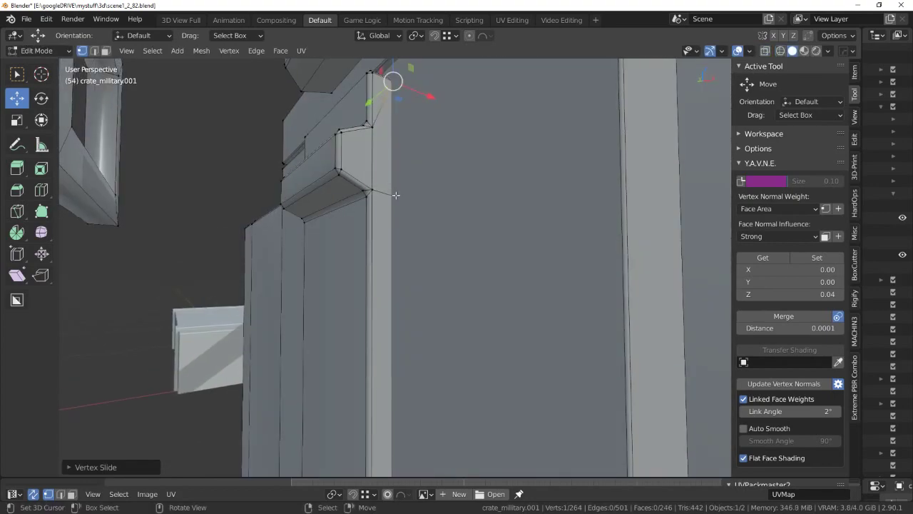
Slide and move more strap vertices lower along their edges, then turn X-ray off.
{"action": "key", "text": "shift+v"}
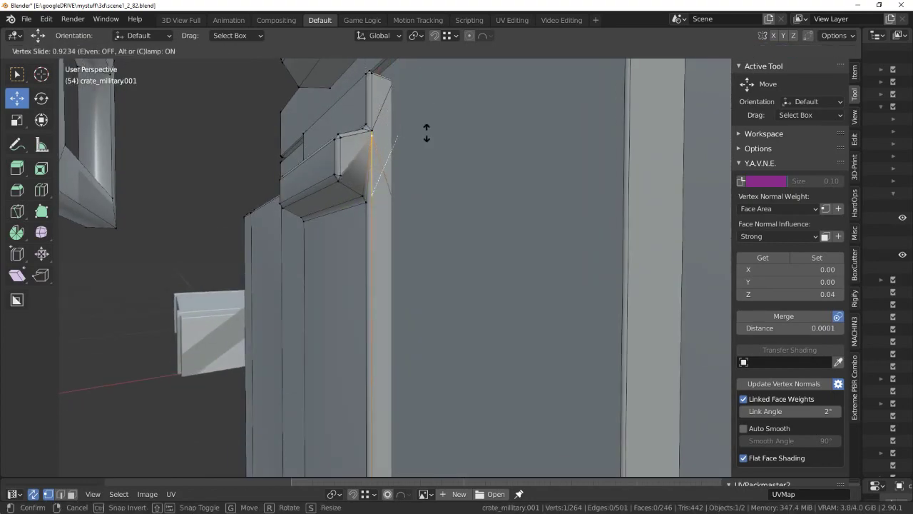
{"action": "left_click", "coordinate": [415, 198]}
{"action": "key", "text": "alt+z"}
{"action": "middle_click_drag", "start_coordinate": [411, 194], "coordinate": [414, 168]}
{"action": "key", "text": "shift+v"}
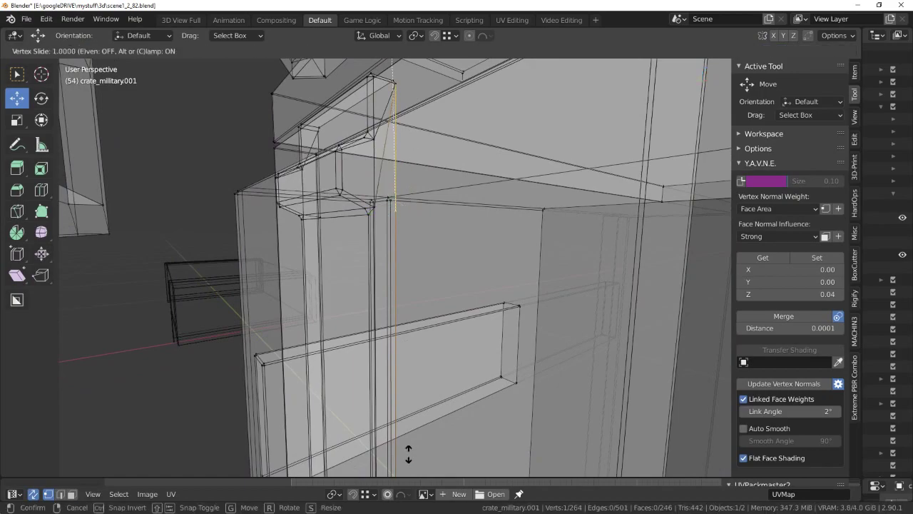
{"action": "left_click", "coordinate": [408, 454]}
{"action": "middle_click_drag", "start_coordinate": [408, 454], "coordinate": [531, 311]}
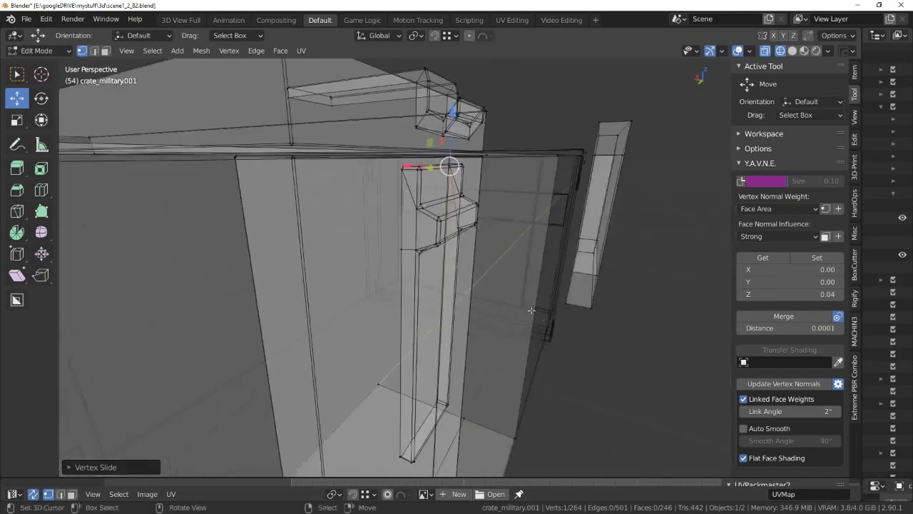
{"action": "key", "text": "g"}
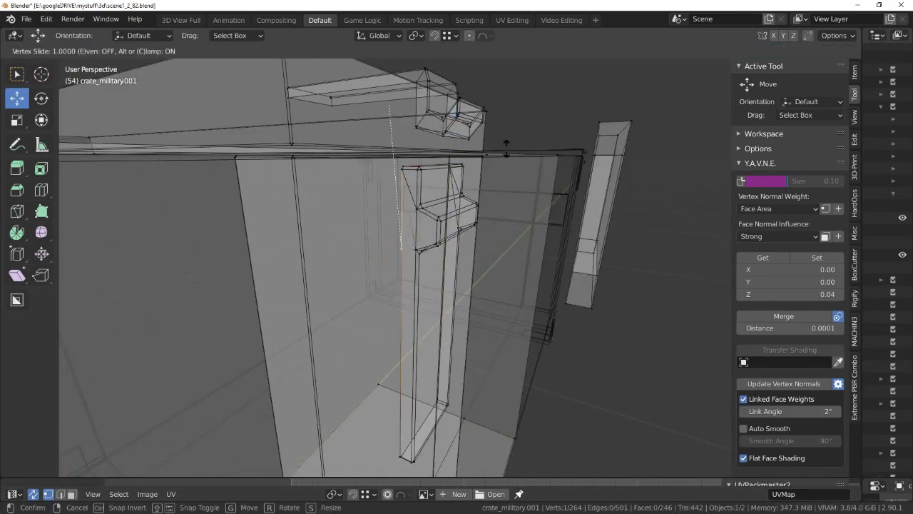
{"action": "left_click", "coordinate": [507, 147]}
{"action": "key", "text": "alt+z"}
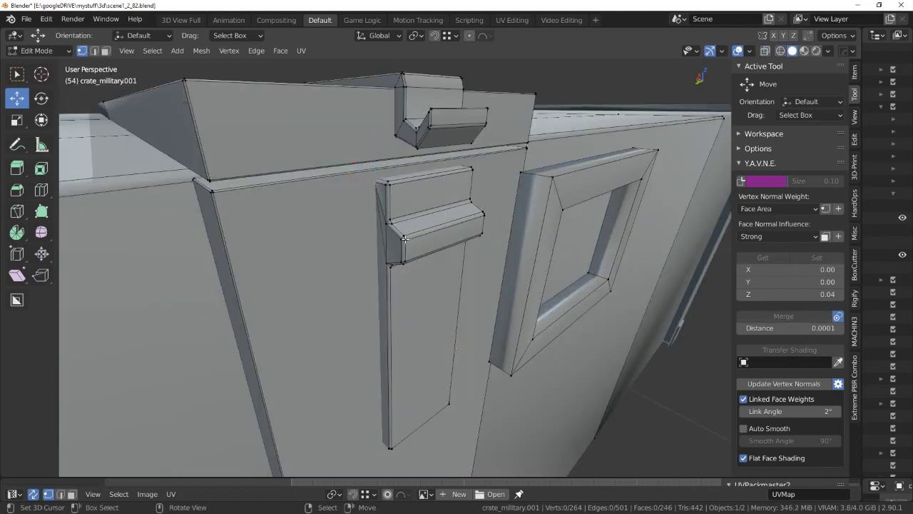
Select the whole strap, merge its overlapping vertices and mark its hard edges sharp.
{"action": "key", "text": "l"}
{"action": "middle_click_drag", "start_coordinate": [404, 238], "coordinate": [435, 239]}
{"action": "key", "text": "q"}
{"action": "left_click", "coordinate": [542, 251]}
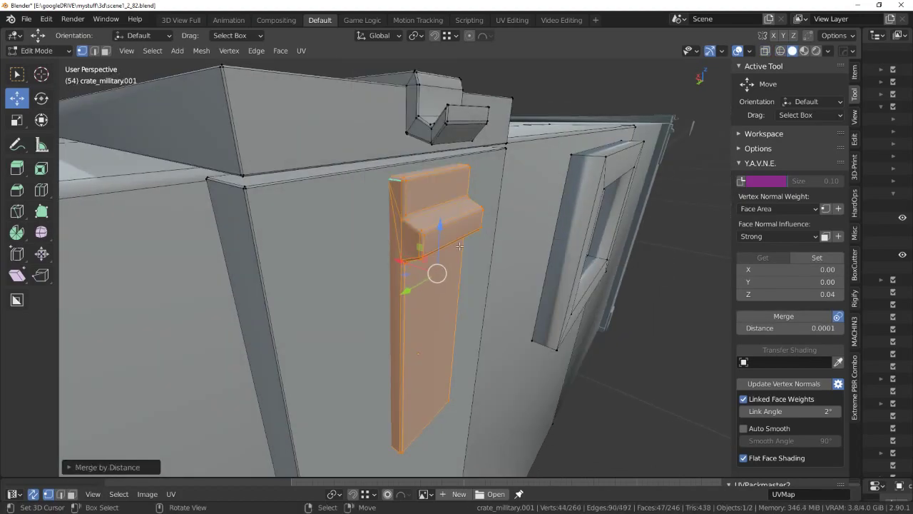
{"action": "middle_click_drag", "start_coordinate": [543, 254], "coordinate": [464, 244]}
{"action": "key", "text": "q"}
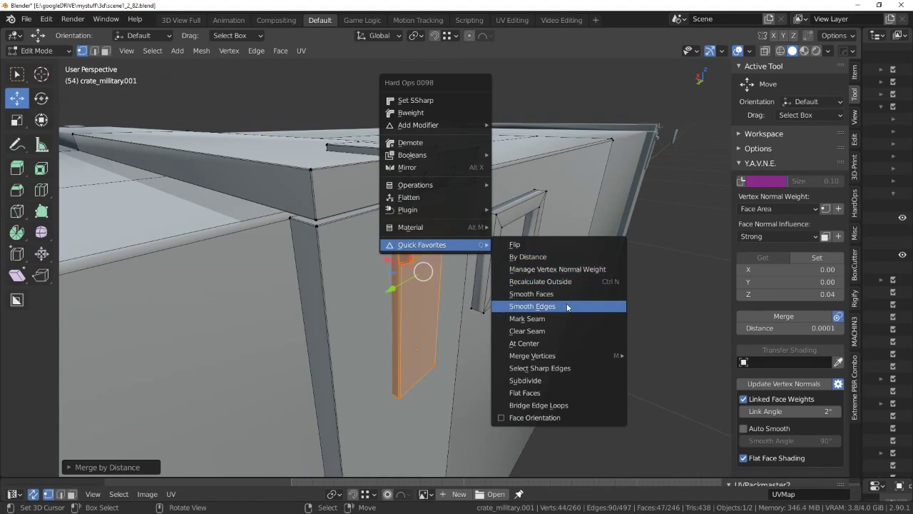
{"action": "left_click", "coordinate": [568, 304]}
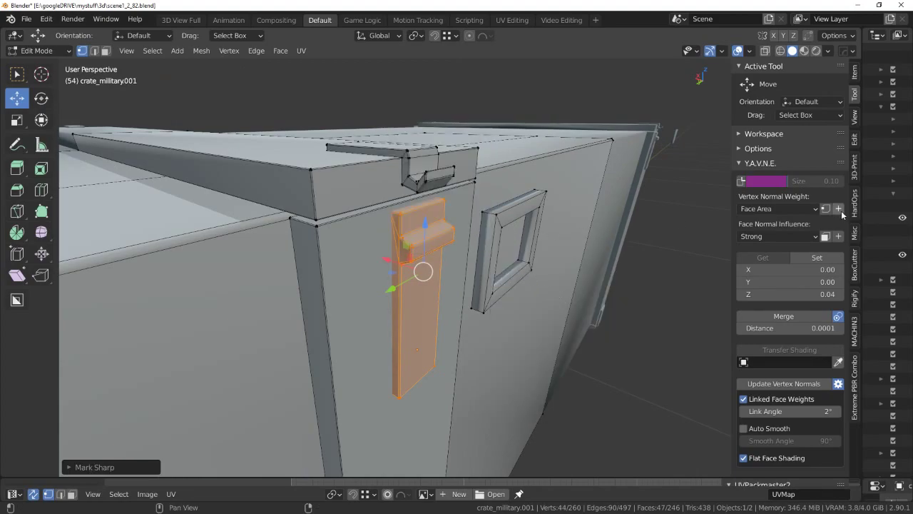
{"action": "scroll", "coordinate": [450, 234], "scroll_direction": "up", "scroll_amount": 4}
{"action": "middle_click_drag", "start_coordinate": [450, 234], "coordinate": [471, 235]}
{"action": "scroll", "coordinate": [464, 232], "scroll_direction": "down", "scroll_amount": 4}
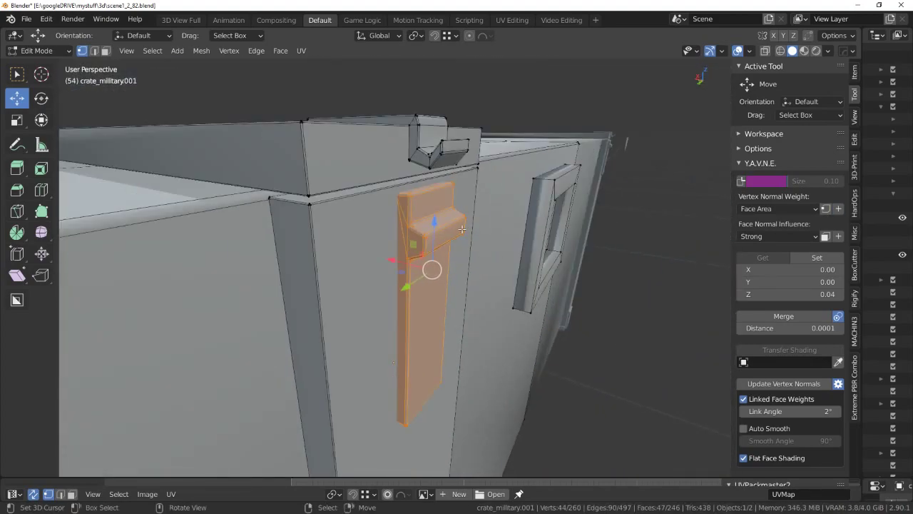
Return to Object Mode through the mode pie.
{"action": "key", "text": "Tab"}
{"action": "left_click", "coordinate": [466, 179]}
{"action": "mouse_move", "coordinate": [485, 190]}
{"action": "middle_mouse_down"}
{"action": "mouse_move", "coordinate": [434, 177]}
{"action": "mouse_move", "coordinate": [475, 194]}
{"action": "middle_mouse_up"}
Back in edge editing, select the whole rectangular ring and bevel its edges.
{"action": "key", "text": "Tab"}
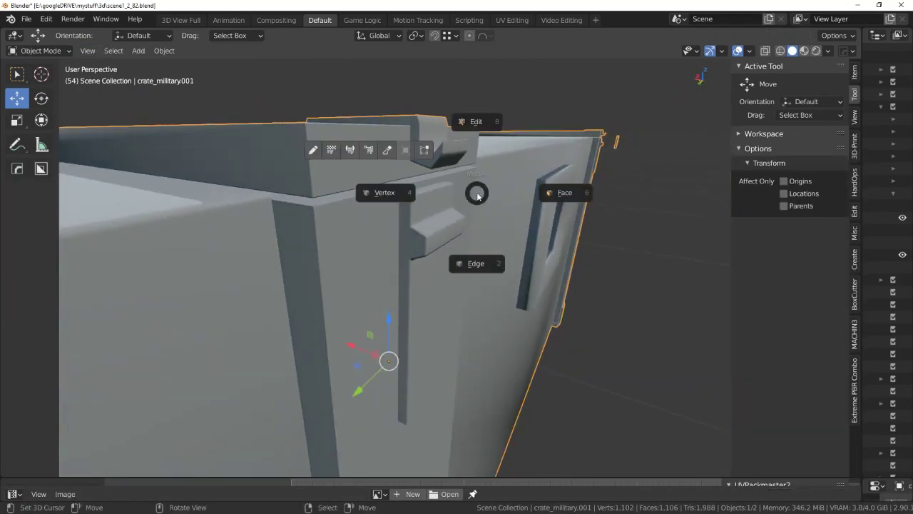
{"action": "left_click", "coordinate": [475, 261]}
{"action": "key", "text": "alt+a"}
{"action": "mouse_move", "coordinate": [567, 242]}
{"action": "middle_mouse_down"}
{"action": "mouse_move", "coordinate": [425, 195]}
{"action": "mouse_move", "coordinate": [563, 228]}
{"action": "middle_mouse_up"}
{"action": "key", "text": "l"}
{"action": "key", "text": "ctrl+b"}
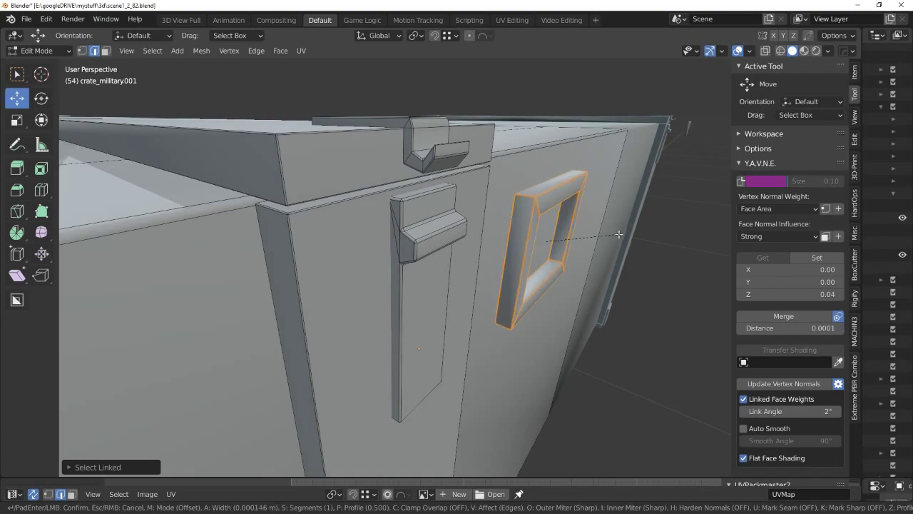
{"action": "middle_click_drag", "start_coordinate": [583, 236], "coordinate": [428, 236]}
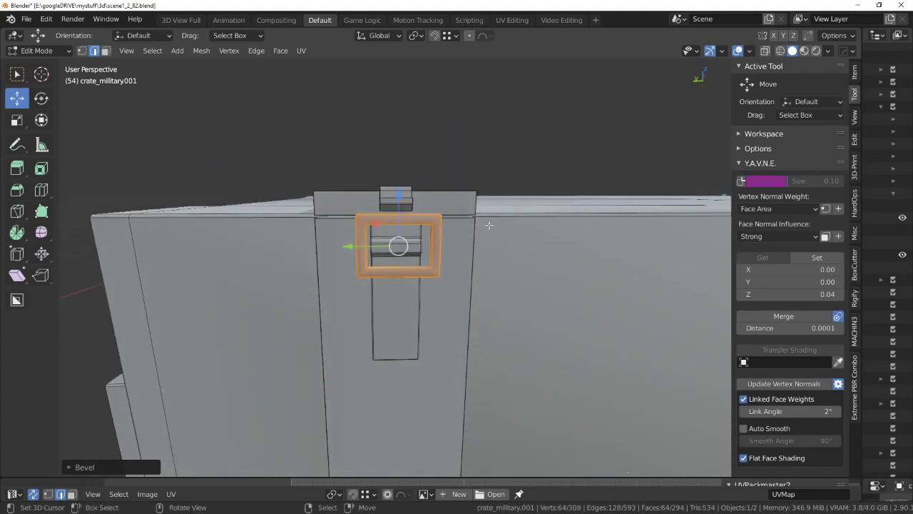
{"action": "scroll", "coordinate": [397, 233], "scroll_direction": "up", "scroll_amount": 2}
{"action": "scroll", "coordinate": [397, 233], "scroll_direction": "up", "scroll_amount": 2}
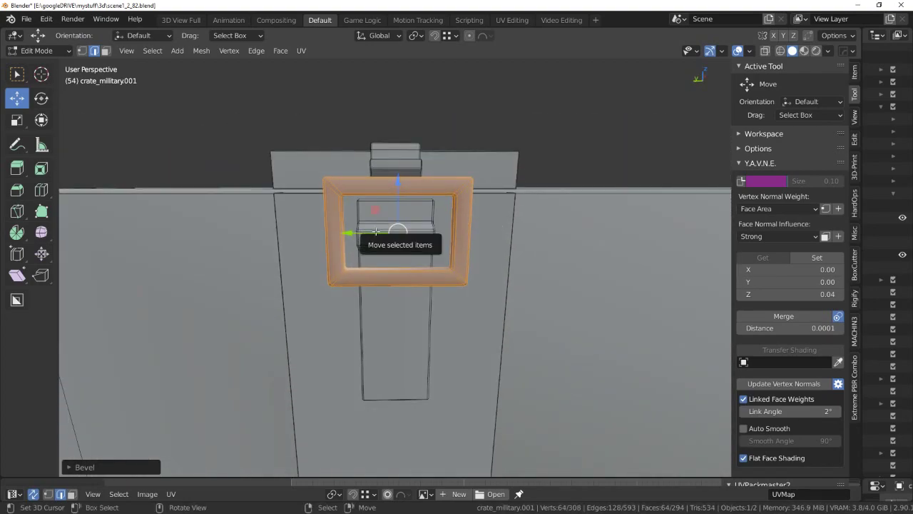
Reselect the ring and move it over onto the strap.
{"action": "key", "text": "Tab"}
{"action": "scroll", "coordinate": [304, 235], "scroll_direction": "down", "scroll_amount": 2}
{"action": "mouse_move", "coordinate": [304, 235]}
{"action": "middle_mouse_down"}
{"action": "mouse_move", "coordinate": [496, 241]}
{"action": "mouse_move", "coordinate": [464, 234]}
{"action": "mouse_move", "coordinate": [489, 235]}
{"action": "mouse_move", "coordinate": [473, 240]}
{"action": "mouse_move", "coordinate": [472, 224]}
{"action": "middle_mouse_up"}
{"action": "scroll", "coordinate": [458, 232], "scroll_direction": "down", "scroll_amount": 1}
{"action": "key", "text": "Tab"}
{"action": "left_click", "coordinate": [471, 201]}
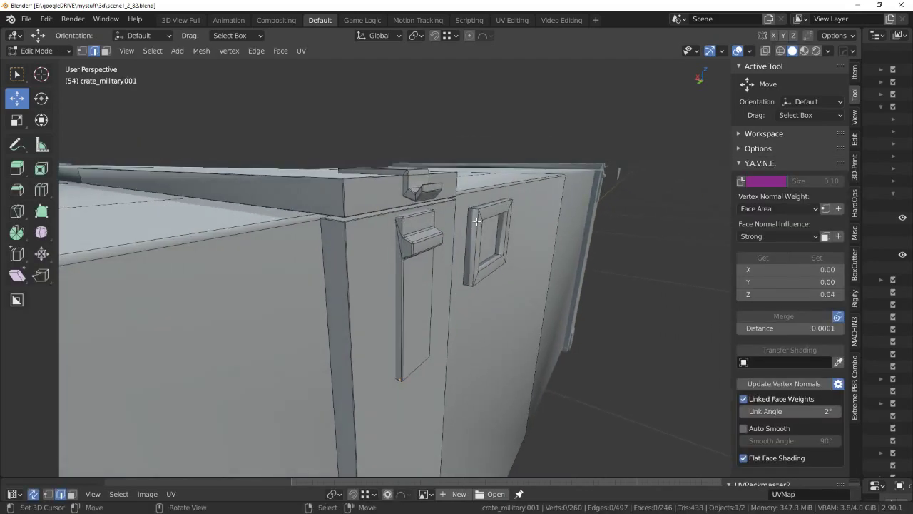
{"action": "key", "text": "l"}
{"action": "middle_click_drag", "start_coordinate": [477, 222], "coordinate": [471, 227]}
{"action": "key", "text": "g"}
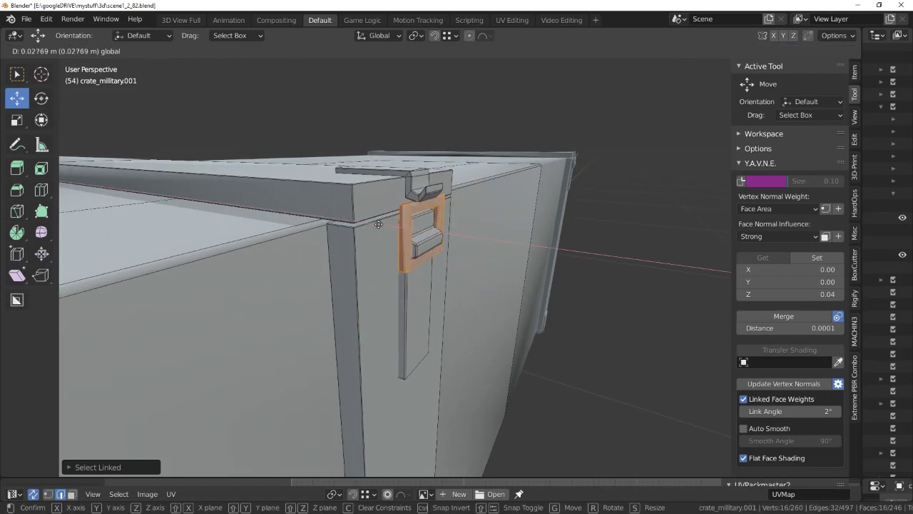
{"action": "left_click", "coordinate": [378, 224]}
Raise the ring up around the lid catch and adjust it sideways along X.
{"action": "scroll", "coordinate": [376, 224], "scroll_direction": "up", "scroll_amount": 5}
{"action": "scroll", "coordinate": [376, 223], "scroll_direction": "down", "scroll_amount": 5}
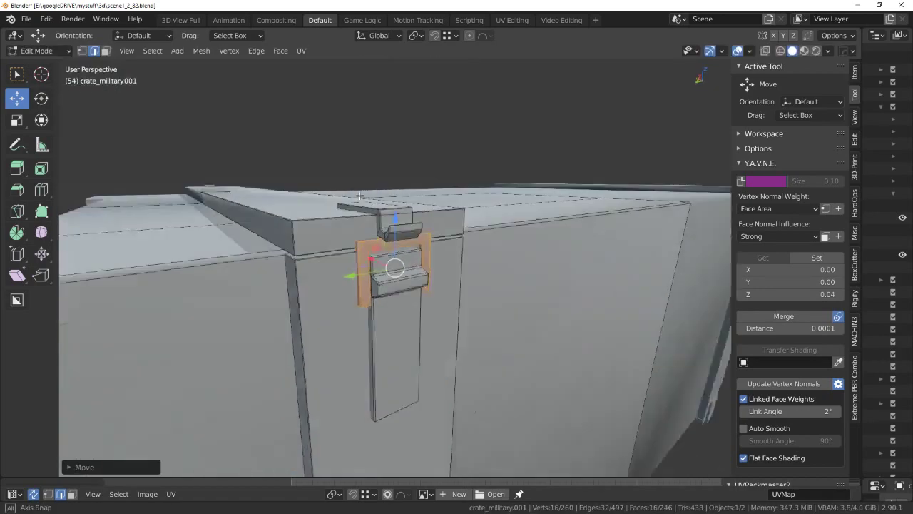
{"action": "mouse_move", "coordinate": [376, 223]}
{"action": "middle_mouse_down"}
{"action": "mouse_move", "coordinate": [391, 211]}
{"action": "mouse_move", "coordinate": [424, 233]}
{"action": "middle_mouse_up"}
{"action": "key", "text": "g"}
{"action": "left_click", "coordinate": [394, 197]}
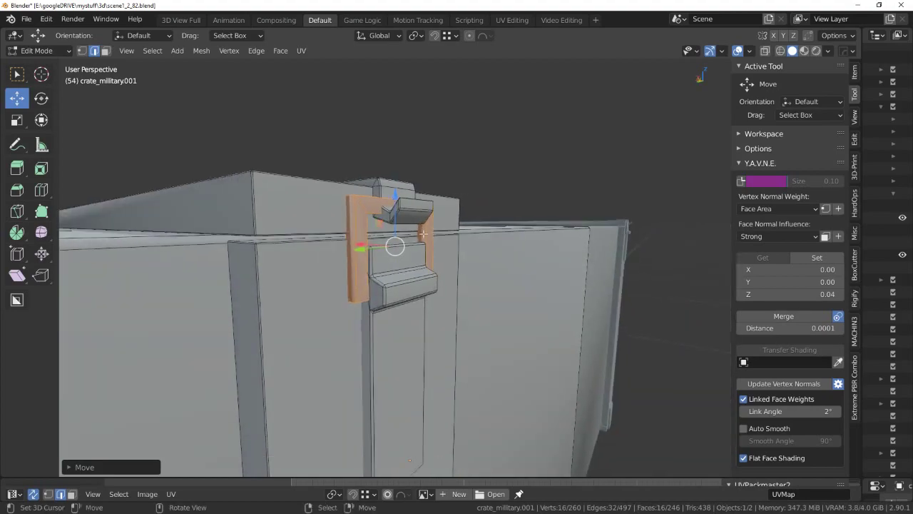
{"action": "middle_click_drag", "start_coordinate": [358, 250], "coordinate": [472, 227]}
{"action": "key", "text": "g"}
{"action": "key", "text": "x"}
{"action": "left_click", "coordinate": [367, 251]}
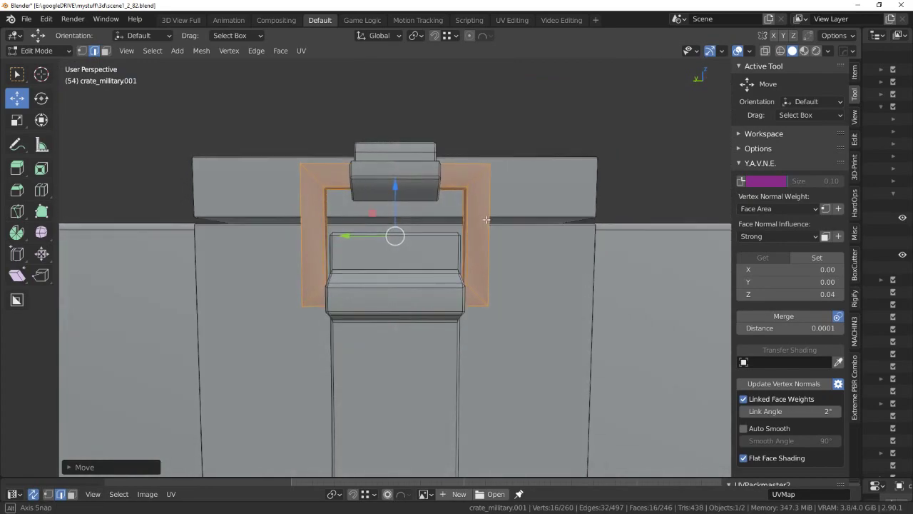
In X-ray from the side, box-select the upper part of the ring.
{"action": "mouse_move", "coordinate": [472, 227]}
{"action": "middle_mouse_down"}
{"action": "mouse_move", "coordinate": [495, 216]}
{"action": "mouse_move", "coordinate": [486, 220]}
{"action": "mouse_move", "coordinate": [475, 350]}
{"action": "middle_mouse_up"}
{"action": "key", "text": "alt+z"}
{"action": "left_click_drag", "start_coordinate": [531, 397], "coordinate": [408, 250]}
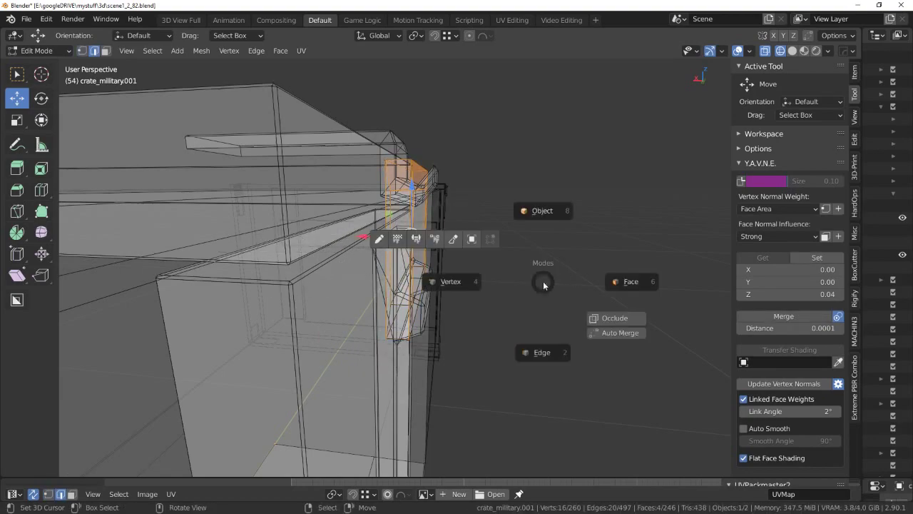
In vertex mode, trim the selection to the ring's top bar and nudge it into place.
{"action": "left_click", "coordinate": [532, 284]}
{"action": "left_click_drag", "start_coordinate": [514, 362], "coordinate": [305, 261], "text": "ctrl"}
{"action": "key", "text": "alt+z"}
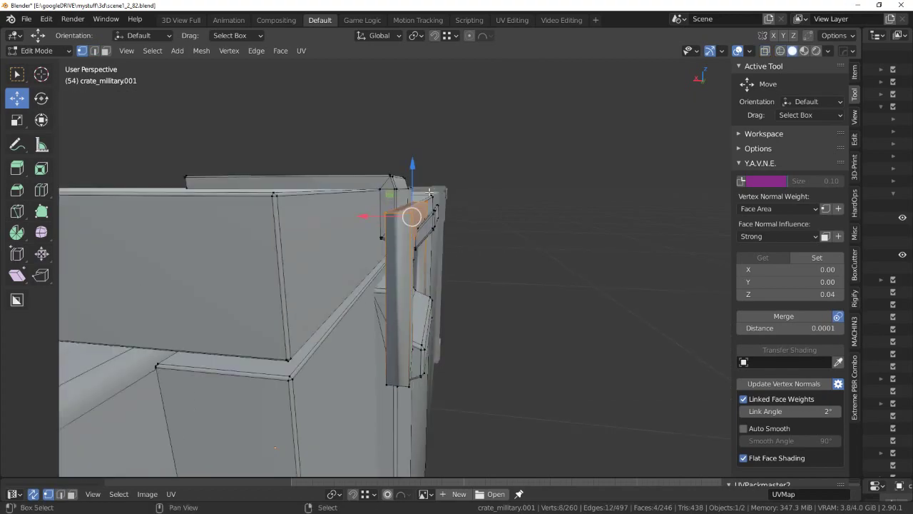
{"action": "middle_click_drag", "start_coordinate": [429, 193], "coordinate": [407, 178]}
{"action": "left_click_drag", "start_coordinate": [407, 179], "coordinate": [408, 183]}
{"action": "middle_click_drag", "start_coordinate": [408, 183], "coordinate": [402, 184]}
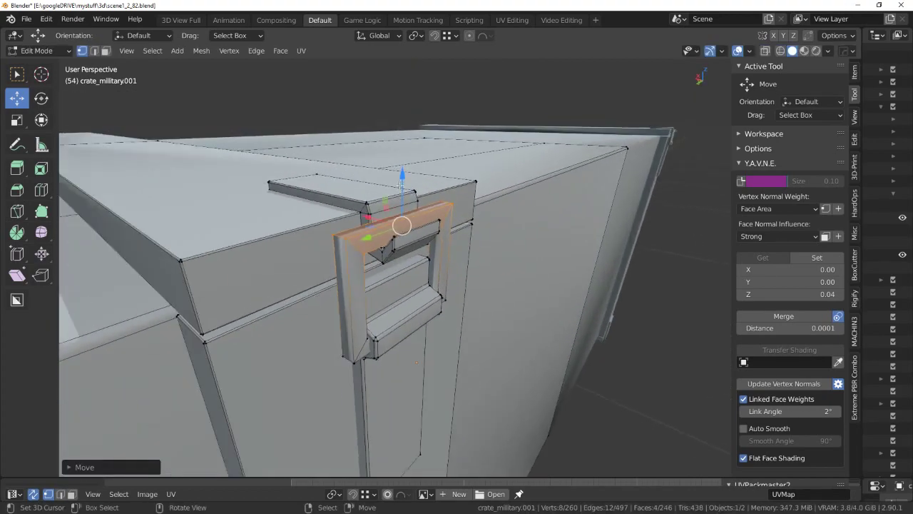
{"action": "mouse_move", "coordinate": [402, 225]}
{"action": "middle_mouse_down"}
{"action": "mouse_move", "coordinate": [391, 227]}
{"action": "mouse_move", "coordinate": [485, 251]}
{"action": "mouse_move", "coordinate": [316, 292]}
{"action": "middle_mouse_up"}
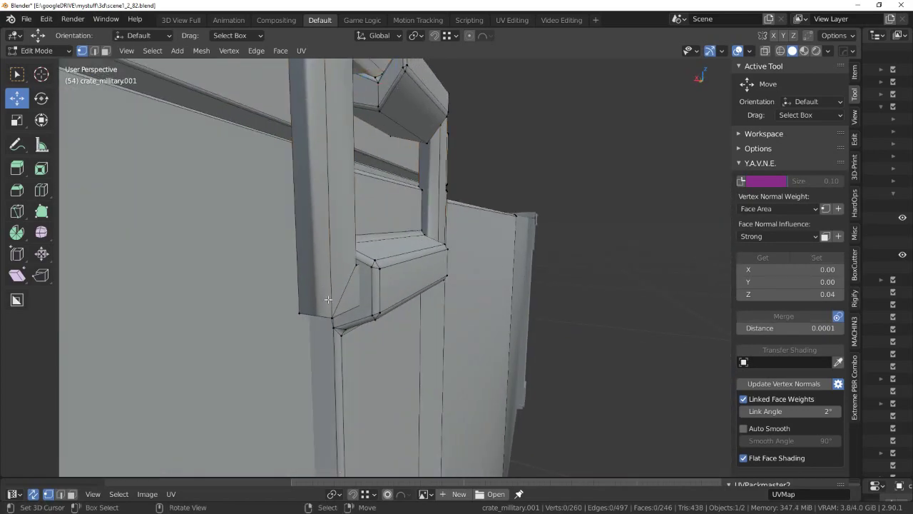
Select the whole ring, bevel it, and toggle Object Mode and back.
{"action": "key", "text": "l"}
{"action": "key", "text": "ctrl+b"}
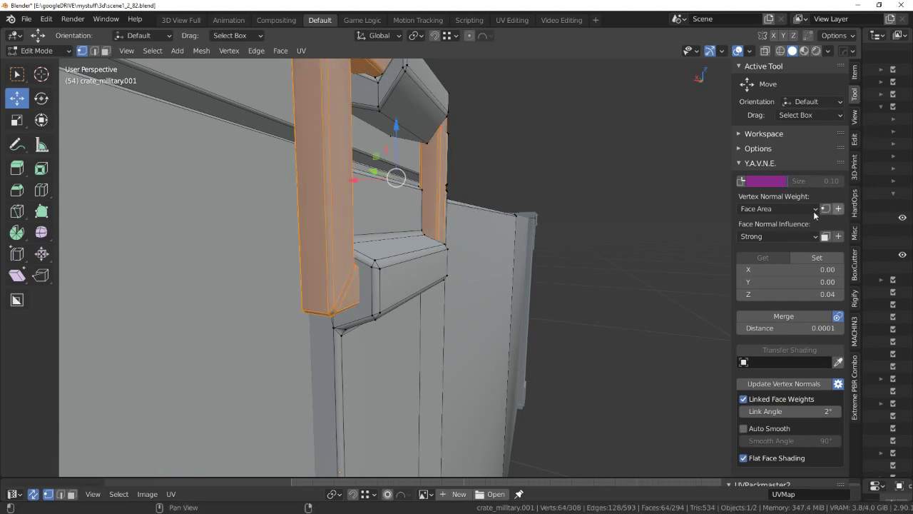
{"action": "middle_click_drag", "start_coordinate": [499, 250], "coordinate": [469, 259]}
{"action": "key", "text": "Tab"}
{"action": "left_click", "coordinate": [488, 214]}
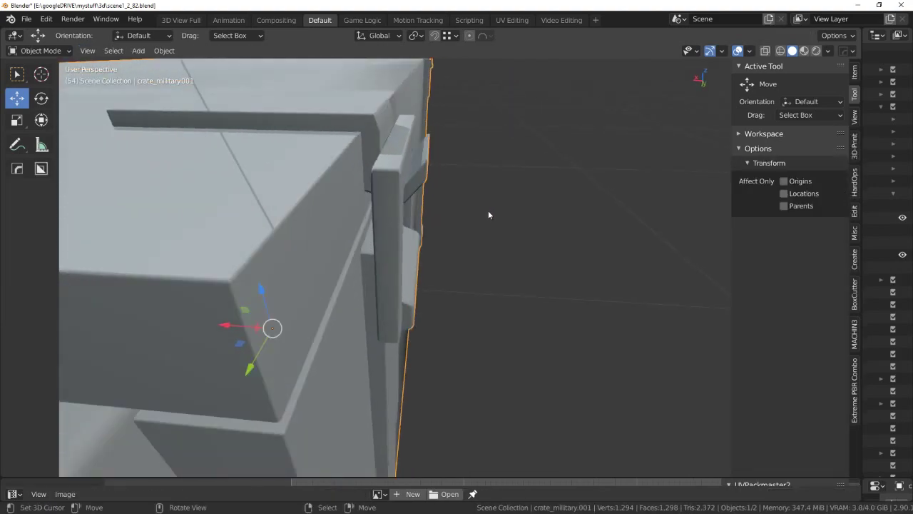
{"action": "mouse_move", "coordinate": [488, 214]}
{"action": "middle_mouse_down"}
{"action": "mouse_move", "coordinate": [434, 226]}
{"action": "mouse_move", "coordinate": [373, 204]}
{"action": "mouse_move", "coordinate": [382, 177]}
{"action": "mouse_move", "coordinate": [399, 179]}
{"action": "middle_mouse_up"}
{"action": "key", "text": "Tab"}
{"action": "left_click", "coordinate": [440, 227]}
Rotate the ring around the X axis.
{"action": "key", "text": "r"}
{"action": "key", "text": "x"}
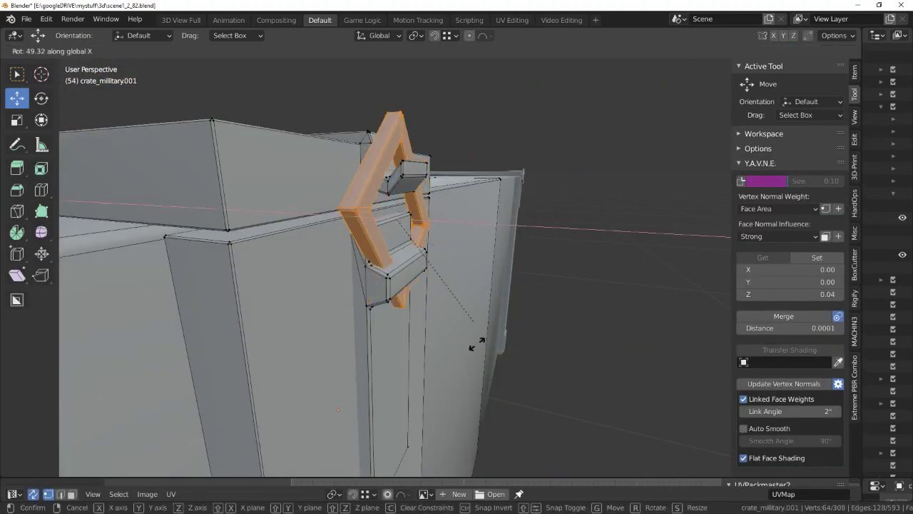
{"action": "left_click", "coordinate": [456, 306]}
{"action": "scroll", "coordinate": [362, 256], "scroll_direction": "up", "scroll_amount": 3}
{"action": "scroll", "coordinate": [361, 256], "scroll_direction": "up", "scroll_amount": 2}
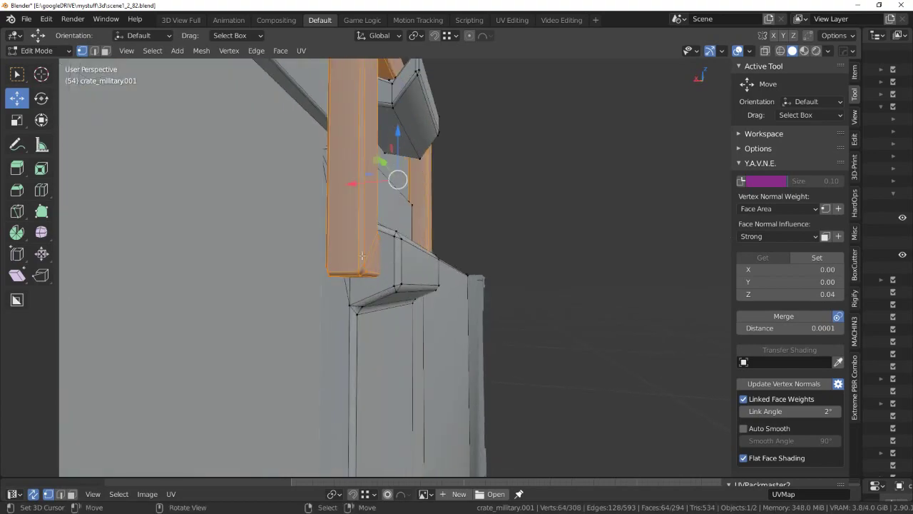
{"action": "mouse_move", "coordinate": [442, 214]}
{"action": "middle_mouse_down"}
{"action": "mouse_move", "coordinate": [484, 222]}
{"action": "mouse_move", "coordinate": [525, 259]}
{"action": "middle_mouse_up"}
Set the pivot to 3D Cursor and rotate the ring down on X.
{"action": "left_click", "coordinate": [415, 36]}
{"action": "left_click", "coordinate": [440, 63]}
{"action": "key", "text": "r"}
{"action": "key", "text": "x"}
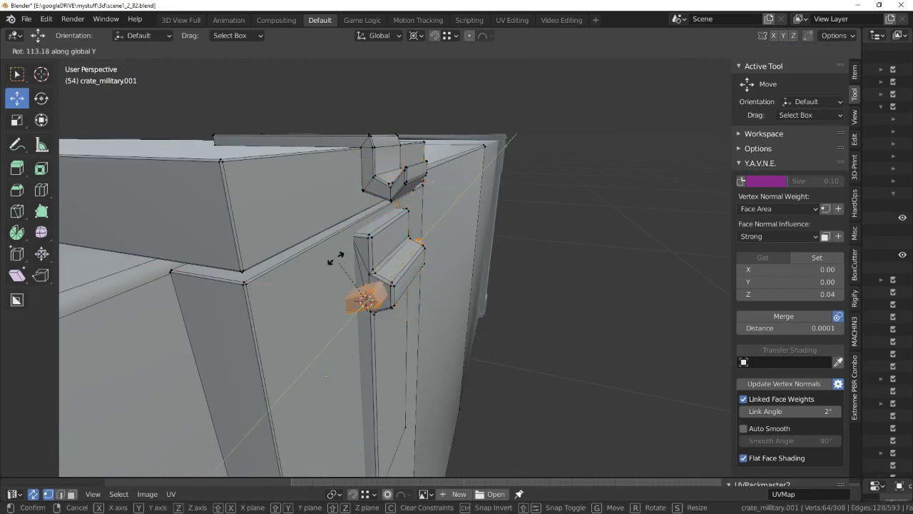
{"action": "left_click", "coordinate": [312, 312]}
Shift the ring sideways along X and return to Object Mode.
{"action": "middle_click_drag", "start_coordinate": [312, 312], "coordinate": [376, 234]}
{"action": "left_click_drag", "start_coordinate": [317, 276], "coordinate": [321, 276]}
{"action": "mouse_move", "coordinate": [322, 276]}
{"action": "middle_mouse_down"}
{"action": "mouse_move", "coordinate": [415, 240]}
{"action": "mouse_move", "coordinate": [509, 269]}
{"action": "mouse_move", "coordinate": [461, 254]}
{"action": "mouse_move", "coordinate": [436, 277]}
{"action": "mouse_move", "coordinate": [400, 244]}
{"action": "middle_mouse_up"}
{"action": "key", "text": "Tab"}
{"action": "left_click", "coordinate": [433, 211]}
Cancel a new X rotation of the ring and undo the last two ring edits.
{"action": "key", "text": "ctrl+Tab"}
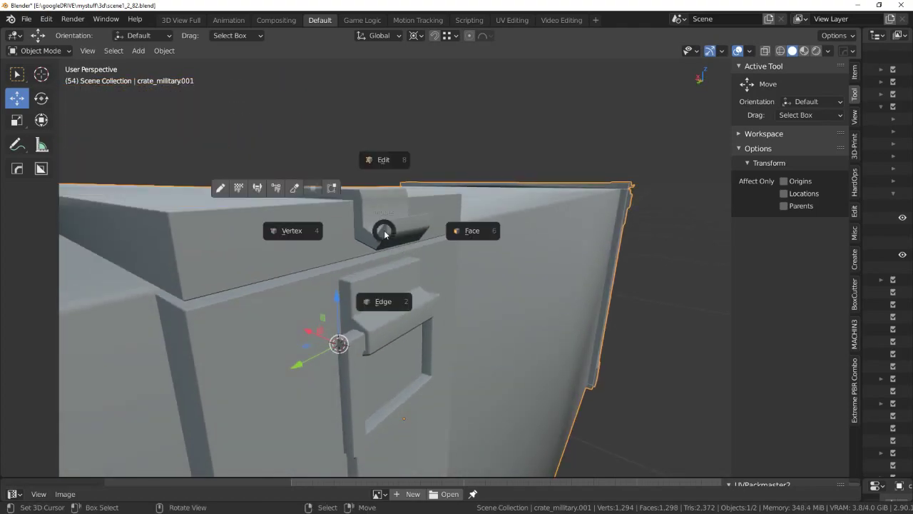
{"action": "left_click", "coordinate": [469, 230]}
{"action": "mouse_move", "coordinate": [468, 228]}
{"action": "middle_mouse_down"}
{"action": "mouse_move", "coordinate": [459, 217]}
{"action": "mouse_move", "coordinate": [463, 237]}
{"action": "mouse_move", "coordinate": [545, 259]}
{"action": "mouse_move", "coordinate": [483, 229]}
{"action": "mouse_move", "coordinate": [463, 242]}
{"action": "mouse_move", "coordinate": [476, 267]}
{"action": "middle_mouse_up"}
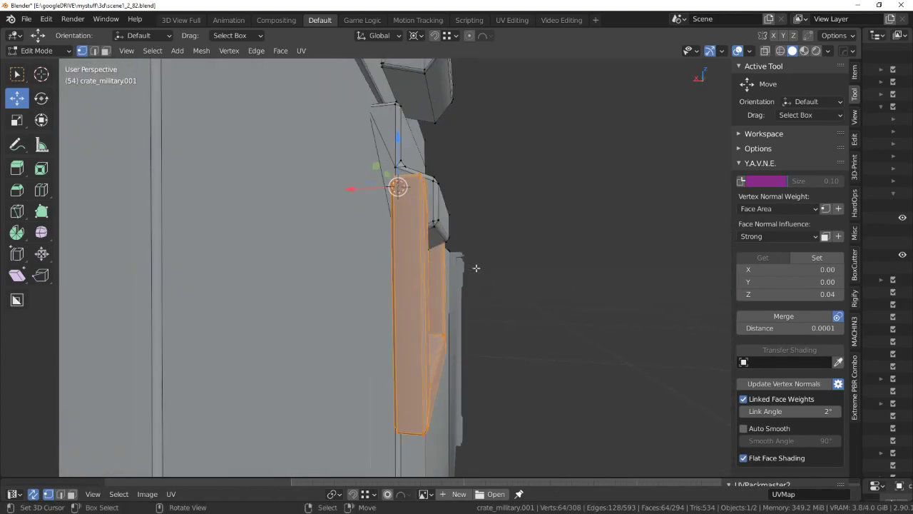
{"action": "key", "text": "r"}
{"action": "key", "text": "x"}
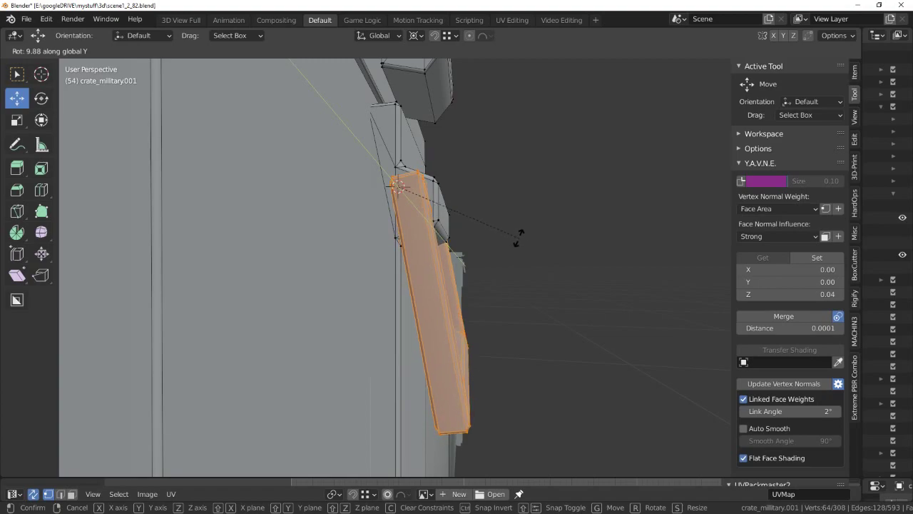
{"action": "key", "text": "Escape"}
{"action": "key", "text": "ctrl+z"}
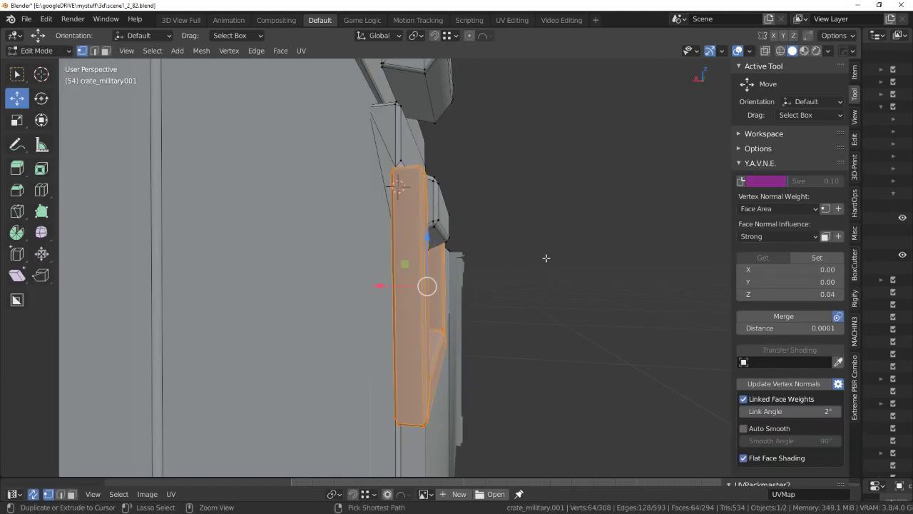
{"action": "key", "text": "ctrl+z"}
{"action": "key", "text": "ctrl+z"}
{"action": "key", "text": "Tab"}
Move the ring back up so it loops over the lid catch.
{"action": "mouse_move", "coordinate": [467, 258]}
{"action": "middle_mouse_down"}
{"action": "mouse_move", "coordinate": [401, 290]}
{"action": "mouse_move", "coordinate": [368, 289]}
{"action": "mouse_move", "coordinate": [420, 284]}
{"action": "middle_mouse_up"}
{"action": "left_click", "coordinate": [421, 200]}
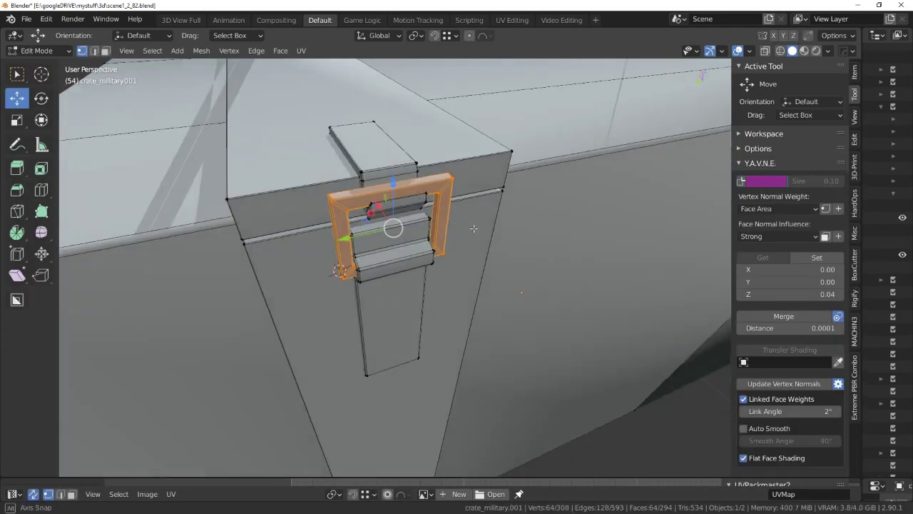
{"action": "mouse_move", "coordinate": [421, 200]}
{"action": "middle_mouse_down"}
{"action": "mouse_move", "coordinate": [372, 186]}
{"action": "mouse_move", "coordinate": [456, 243]}
{"action": "mouse_move", "coordinate": [452, 302]}
{"action": "middle_mouse_up"}
{"action": "key", "text": "g"}
{"action": "left_click", "coordinate": [369, 184]}
{"action": "scroll", "coordinate": [456, 242], "scroll_direction": "up", "scroll_amount": 3}
{"action": "scroll", "coordinate": [471, 246], "scroll_direction": "down", "scroll_amount": 3}
Switch between Object Mode and vertex Edit Mode, finishing in Object Mode.
{"action": "key", "text": "Tab"}
{"action": "left_click", "coordinate": [483, 270]}
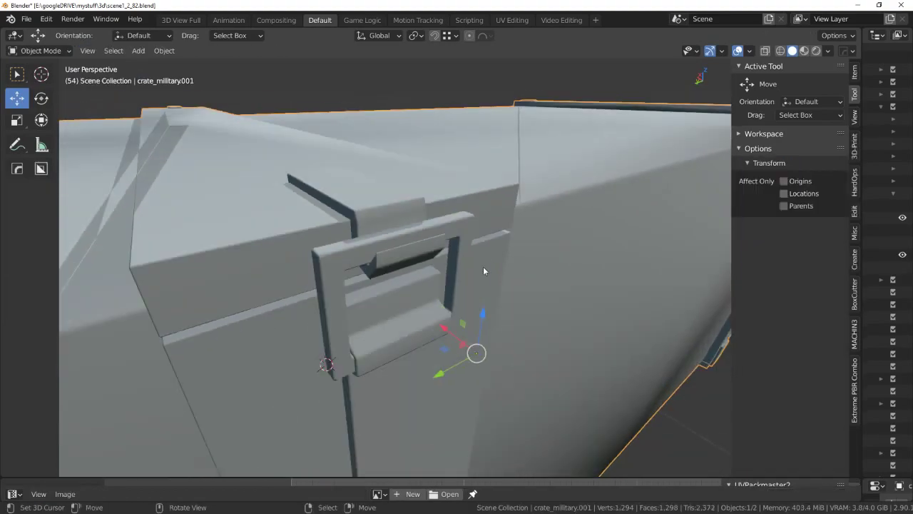
{"action": "mouse_move", "coordinate": [483, 271]}
{"action": "middle_mouse_down"}
{"action": "mouse_move", "coordinate": [501, 237]}
{"action": "mouse_move", "coordinate": [523, 248]}
{"action": "mouse_move", "coordinate": [530, 270]}
{"action": "mouse_move", "coordinate": [419, 267]}
{"action": "mouse_move", "coordinate": [452, 247]}
{"action": "mouse_move", "coordinate": [499, 255]}
{"action": "middle_mouse_up"}
{"action": "scroll", "coordinate": [419, 267], "scroll_direction": "down", "scroll_amount": 3}
{"action": "key", "text": "Tab"}
{"action": "left_click", "coordinate": [392, 258]}
{"action": "key", "text": "Tab"}
{"action": "left_click", "coordinate": [414, 257]}
Save the crate file from the save pie menu.
{"action": "key", "text": "ctrl+s"}
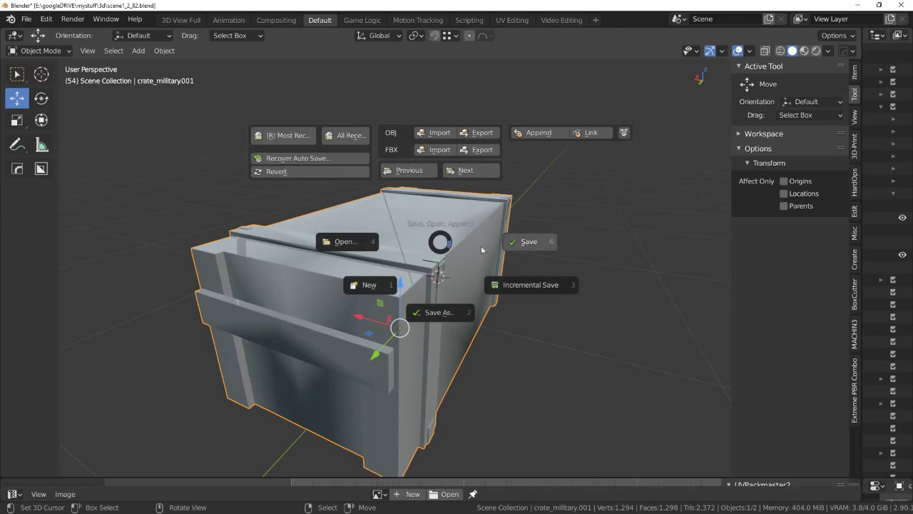
{"action": "left_click", "coordinate": [481, 250]}
{"action": "scroll", "coordinate": [426, 276], "scroll_direction": "up", "scroll_amount": 2}
Enter edit mode and select the edge loop near the crate's bottom corner.
{"action": "key", "text": "Tab"}
{"action": "left_click", "coordinate": [388, 254]}
{"action": "scroll", "coordinate": [414, 271], "scroll_direction": "up", "scroll_amount": 2}
{"action": "mouse_move", "coordinate": [414, 271]}
{"action": "middle_mouse_down"}
{"action": "mouse_move", "coordinate": [431, 285]}
{"action": "mouse_move", "coordinate": [390, 359]}
{"action": "mouse_move", "coordinate": [364, 338]}
{"action": "mouse_move", "coordinate": [372, 243]}
{"action": "mouse_move", "coordinate": [371, 285]}
{"action": "mouse_move", "coordinate": [393, 320]}
{"action": "middle_mouse_up"}
{"action": "scroll", "coordinate": [431, 285], "scroll_direction": "down", "scroll_amount": 3}
{"action": "key", "text": "Tab"}
{"action": "left_click", "coordinate": [344, 344]}
{"action": "key", "text": "a"}
{"action": "key", "text": "alt+a"}
{"action": "left_click", "coordinate": [364, 339], "text": "alt"}
Turn on X-ray and edge-slide the selected loop along the mesh.
{"action": "scroll", "coordinate": [391, 326], "scroll_direction": "up", "scroll_amount": 3}
{"action": "key", "text": "Tab"}
{"action": "left_click", "coordinate": [320, 328]}
{"action": "key", "text": "alt+z"}
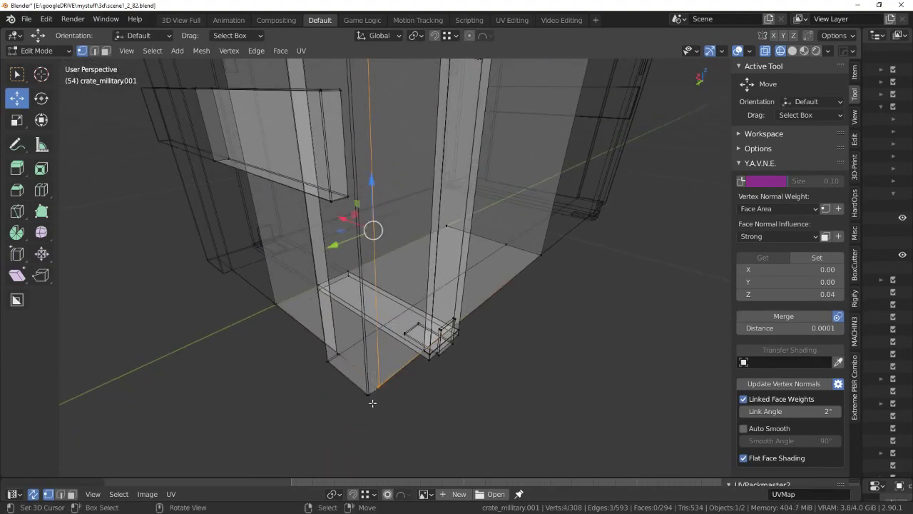
{"action": "key", "text": "g"}
{"action": "key", "text": "g"}
{"action": "left_click", "coordinate": [286, 437]}
Return to object mode, then widen the outliner and enlarge the lower editor area.
{"action": "mouse_move", "coordinate": [285, 436]}
{"action": "middle_mouse_down"}
{"action": "mouse_move", "coordinate": [402, 343]}
{"action": "mouse_move", "coordinate": [386, 259]}
{"action": "mouse_move", "coordinate": [328, 229]}
{"action": "mouse_move", "coordinate": [443, 202]}
{"action": "middle_mouse_up"}
{"action": "mouse_move", "coordinate": [355, 253]}
{"action": "middle_mouse_down"}
{"action": "mouse_move", "coordinate": [402, 231]}
{"action": "mouse_move", "coordinate": [356, 274]}
{"action": "middle_mouse_up"}
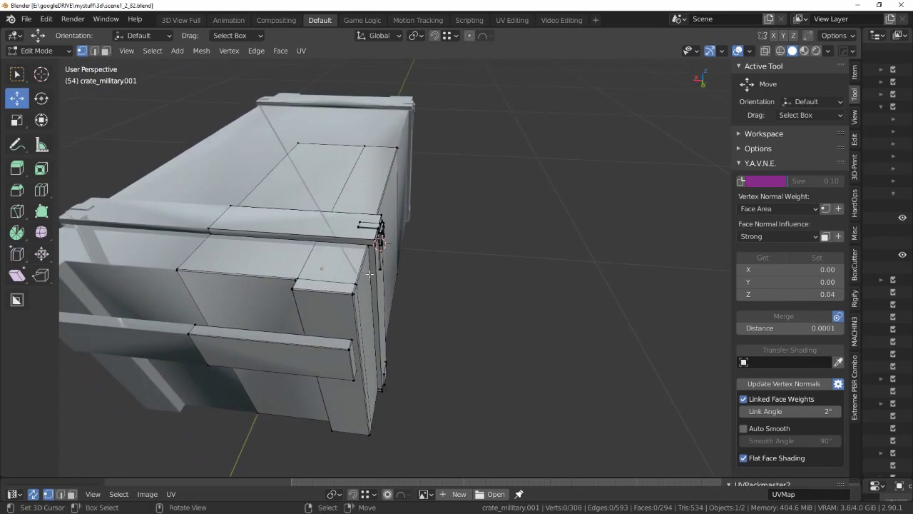
{"action": "key", "text": "a"}
{"action": "key", "text": "ctrl+Tab"}
{"action": "left_click", "coordinate": [375, 204]}
{"action": "middle_click_drag", "start_coordinate": [375, 204], "coordinate": [407, 254]}
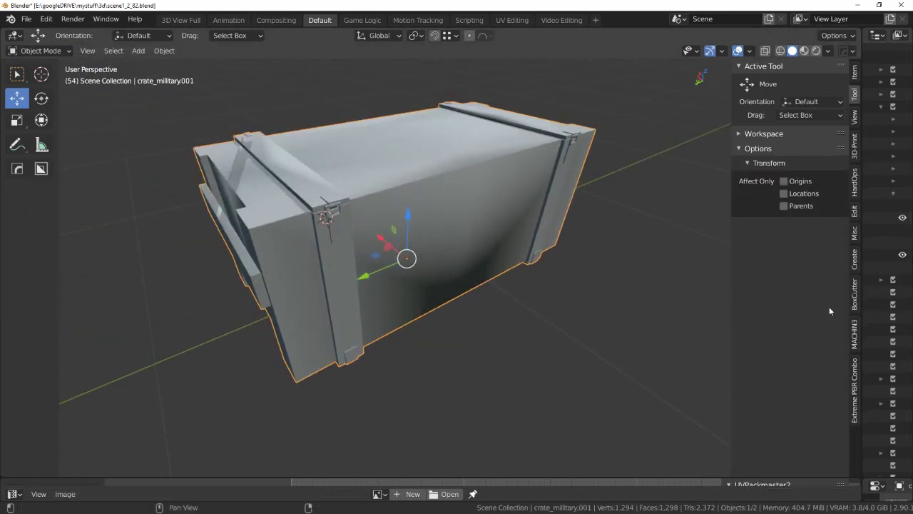
{"action": "left_click_drag", "start_coordinate": [862, 256], "coordinate": [824, 257]}
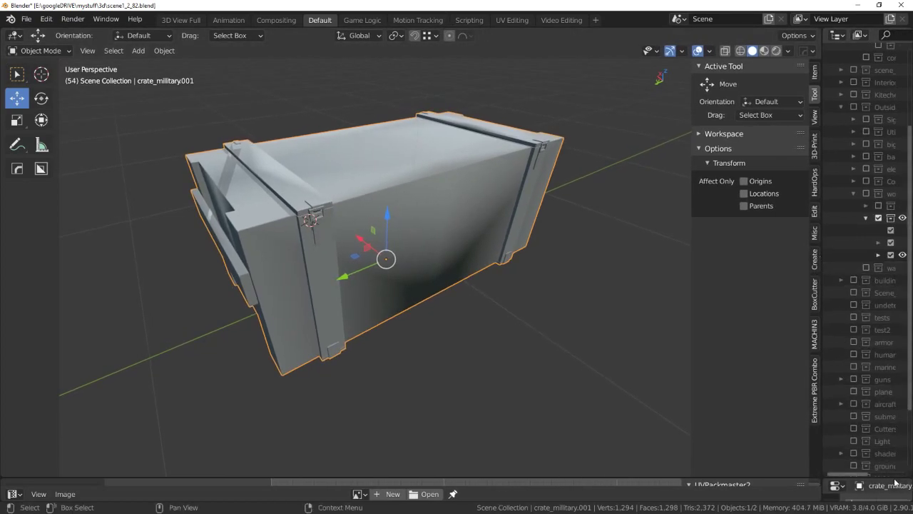
{"action": "left_click_drag", "start_coordinate": [896, 477], "coordinate": [897, 341]}
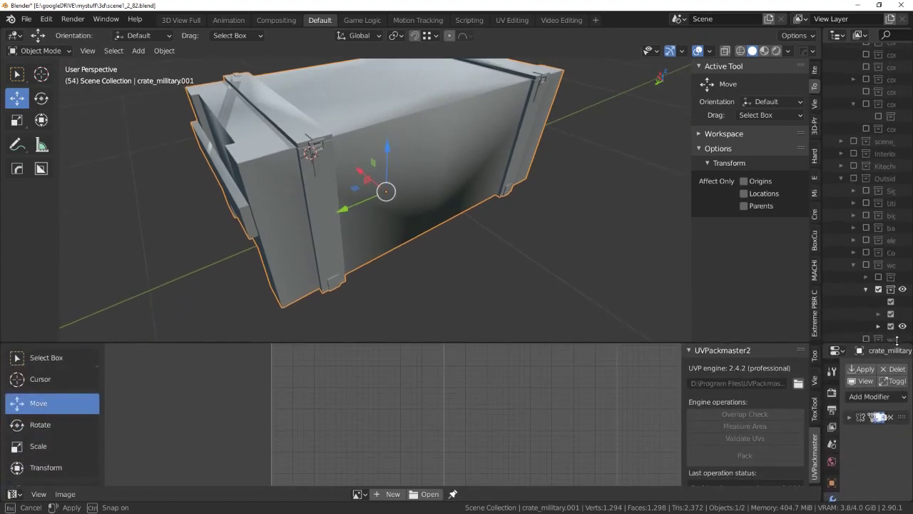
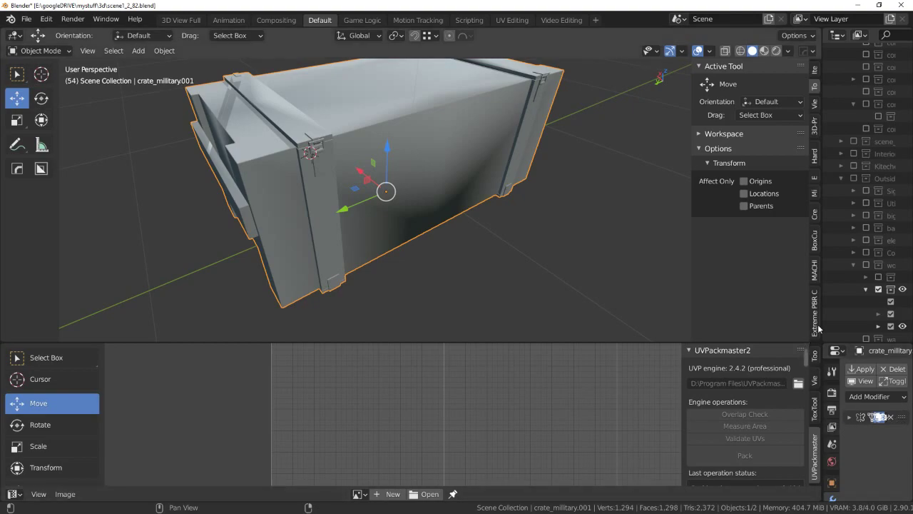
Apply the Mirror modifier on the crate mesh to make it permanent.
{"action": "left_click_drag", "start_coordinate": [824, 426], "coordinate": [692, 365]}
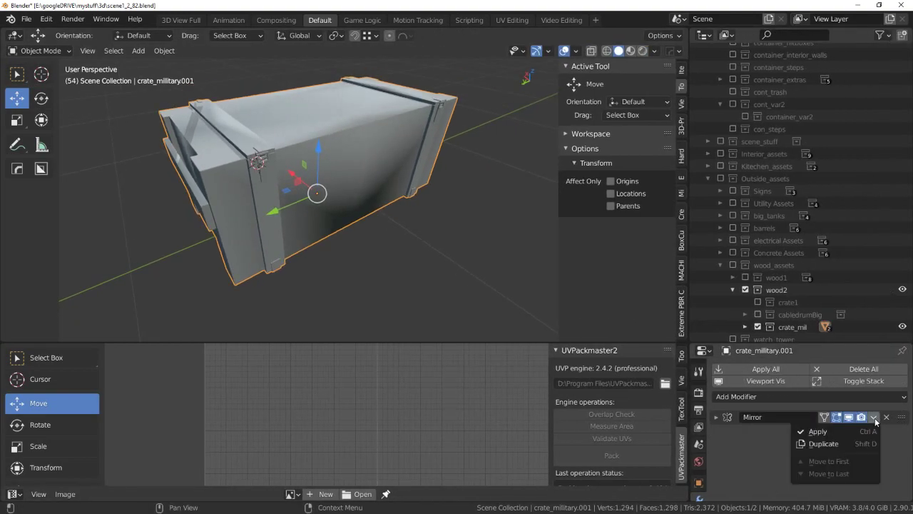
{"action": "left_click", "coordinate": [843, 431]}
{"action": "scroll", "coordinate": [389, 235], "scroll_direction": "down", "scroll_amount": 3}
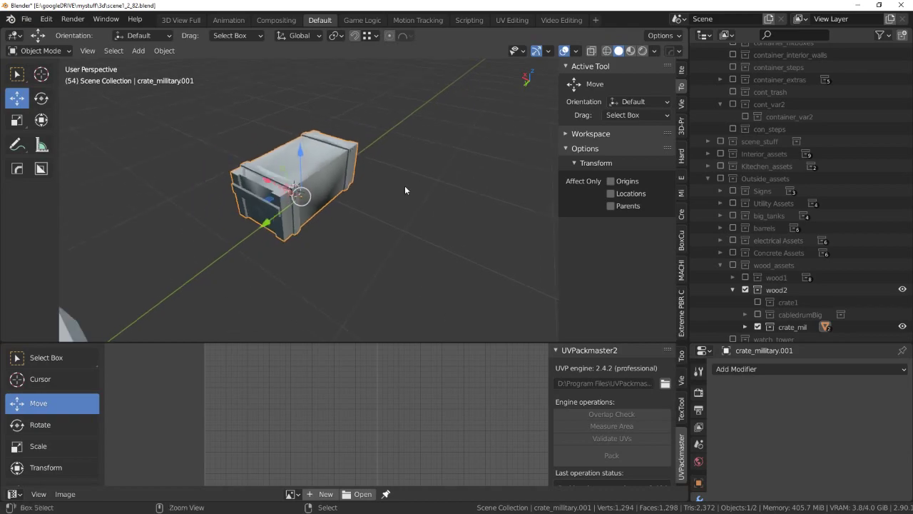
{"action": "mouse_move", "coordinate": [405, 185]}
{"action": "middle_mouse_down"}
{"action": "mouse_move", "coordinate": [294, 175]}
{"action": "mouse_move", "coordinate": [365, 154]}
{"action": "mouse_move", "coordinate": [341, 193]}
{"action": "mouse_move", "coordinate": [329, 156]}
{"action": "mouse_move", "coordinate": [371, 177]}
{"action": "mouse_move", "coordinate": [321, 199]}
{"action": "mouse_move", "coordinate": [343, 198]}
{"action": "middle_mouse_up"}
Enter Edit Mode on the crate and toggle the full selection while inspecting the mesh.
{"action": "key", "text": "ctrl+Tab"}
{"action": "key", "text": "alt+a"}
{"action": "scroll", "coordinate": [341, 193], "scroll_direction": "up", "scroll_amount": 5}
{"action": "key", "text": "a"}
{"action": "key", "text": "alt+a"}
{"action": "scroll", "coordinate": [333, 172], "scroll_direction": "down", "scroll_amount": 5}
{"action": "scroll", "coordinate": [333, 173], "scroll_direction": "up", "scroll_amount": 5}
{"action": "key", "text": "a"}
{"action": "key", "text": "alt+a"}
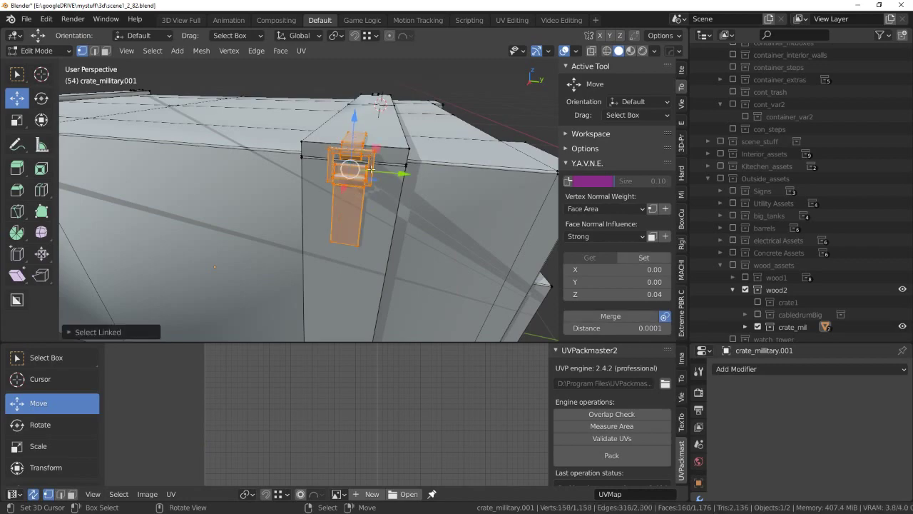
{"action": "scroll", "coordinate": [370, 169], "scroll_direction": "down", "scroll_amount": 5}
Delete the selected small latch pieces as vertices.
{"action": "middle_click_drag", "start_coordinate": [370, 170], "coordinate": [263, 191]}
{"action": "scroll", "coordinate": [262, 192], "scroll_direction": "up", "scroll_amount": 5}
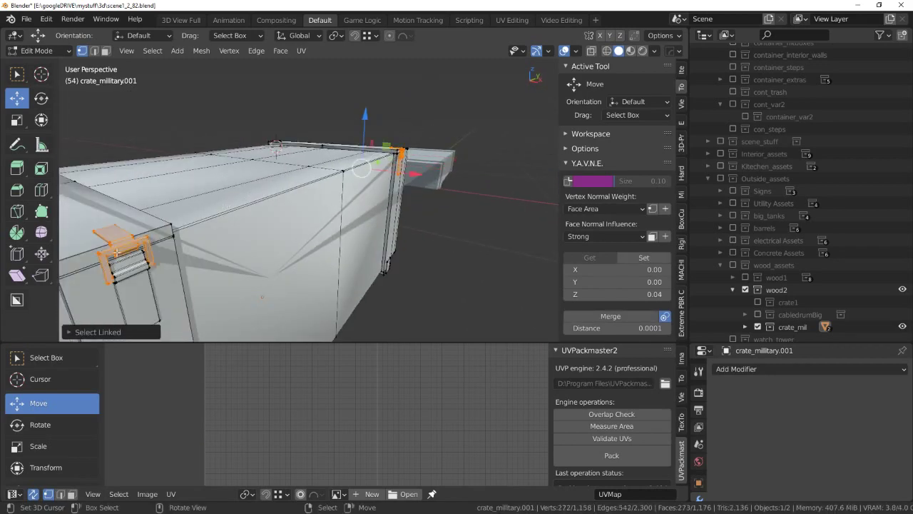
{"action": "middle_click_drag", "start_coordinate": [132, 276], "coordinate": [278, 240]}
{"action": "key", "text": "x"}
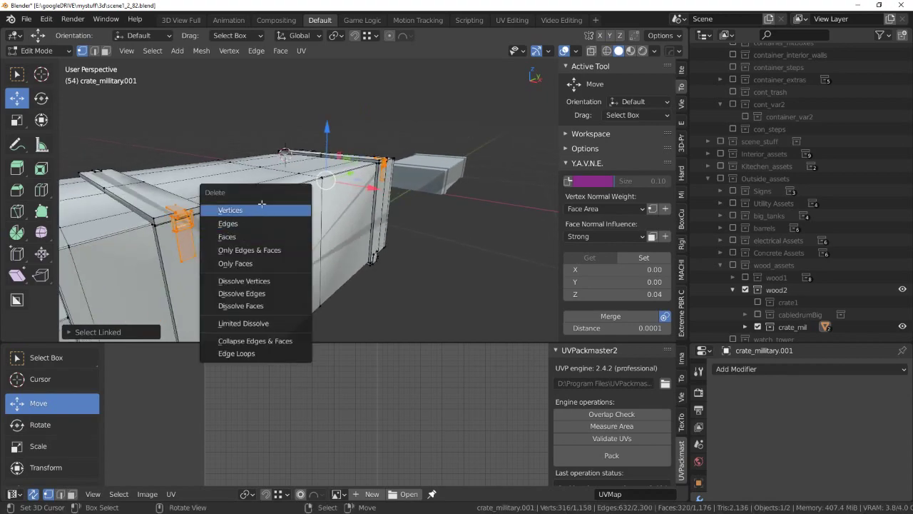
{"action": "left_click", "coordinate": [262, 207]}
{"action": "scroll", "coordinate": [262, 207], "scroll_direction": "down", "scroll_amount": 5}
{"action": "scroll", "coordinate": [302, 171], "scroll_direction": "up", "scroll_amount": 5}
{"action": "mouse_move", "coordinate": [262, 207]}
{"action": "middle_mouse_down"}
{"action": "mouse_move", "coordinate": [302, 171]}
{"action": "mouse_move", "coordinate": [405, 184]}
{"action": "middle_mouse_up"}
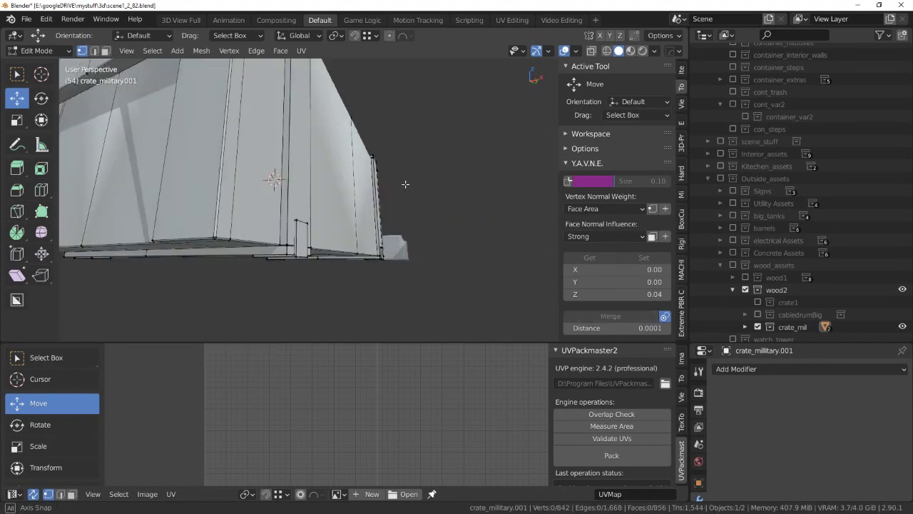
Orbit around the crate, including its underside and interior, to check the deletion.
{"action": "key", "text": "a"}
{"action": "key", "text": "alt+a"}
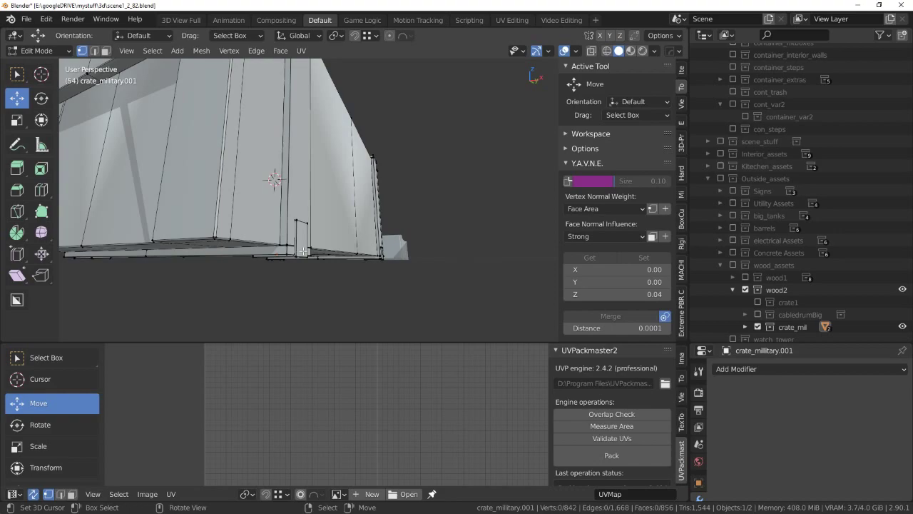
{"action": "middle_click_drag", "start_coordinate": [303, 251], "coordinate": [310, 244]}
{"action": "middle_click_drag", "start_coordinate": [332, 209], "coordinate": [330, 213]}
{"action": "scroll", "coordinate": [330, 212], "scroll_direction": "up", "scroll_amount": 4}
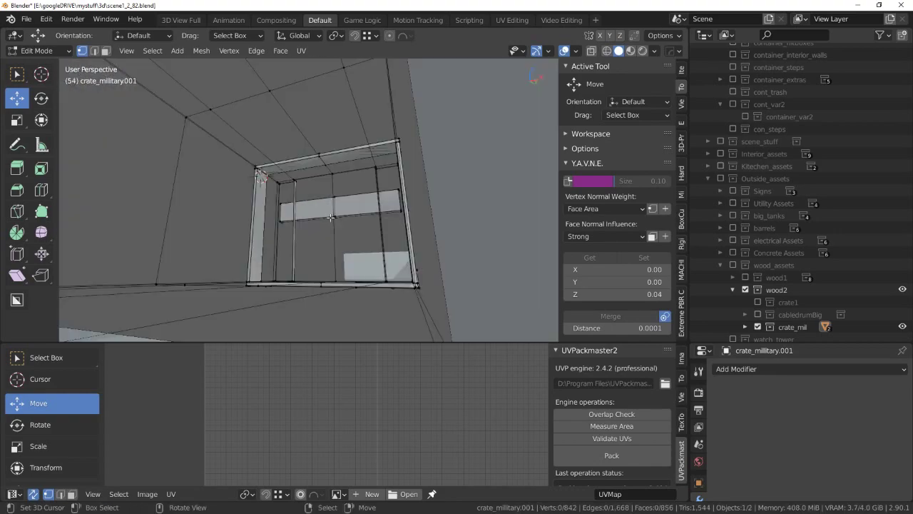
{"action": "scroll", "coordinate": [323, 219], "scroll_direction": "down", "scroll_amount": 3}
{"action": "mouse_move", "coordinate": [282, 250]}
{"action": "middle_mouse_down"}
{"action": "mouse_move", "coordinate": [293, 274]}
{"action": "mouse_move", "coordinate": [321, 242]}
{"action": "mouse_move", "coordinate": [406, 188]}
{"action": "mouse_move", "coordinate": [374, 187]}
{"action": "mouse_move", "coordinate": [424, 196]}
{"action": "mouse_move", "coordinate": [321, 221]}
{"action": "mouse_move", "coordinate": [301, 211]}
{"action": "mouse_move", "coordinate": [357, 153]}
{"action": "mouse_move", "coordinate": [354, 192]}
{"action": "middle_mouse_up"}
{"action": "key", "text": "alt+a"}
{"action": "scroll", "coordinate": [289, 264], "scroll_direction": "down", "scroll_amount": 4}
Return the crate_military.001 object to Object Mode.
{"action": "key", "text": "a"}
{"action": "key", "text": "alt+a"}
{"action": "key", "text": "a"}
{"action": "key", "text": "Tab"}
{"action": "left_click", "coordinate": [406, 126]}
{"action": "key", "text": "alt+a"}
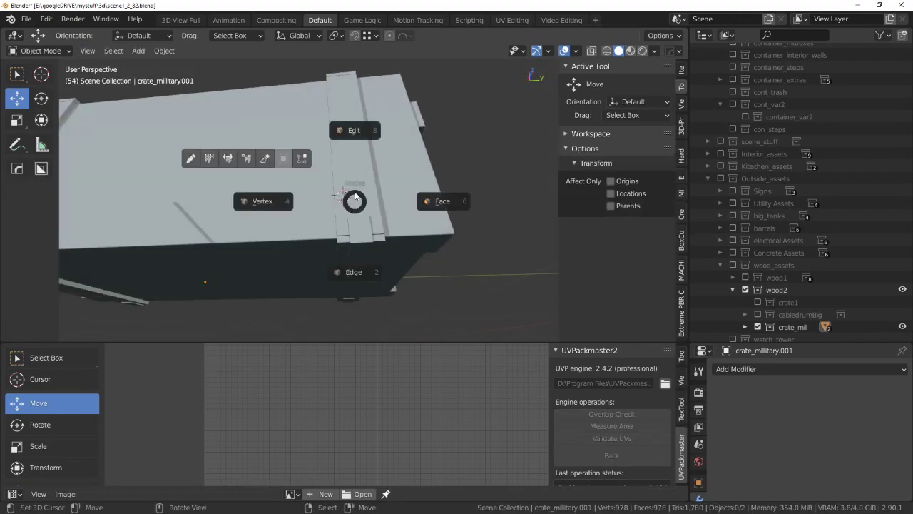
Select the linked corner plates in Edit Mode and duplicate them.
{"action": "left_click", "coordinate": [355, 196]}
{"action": "key", "text": "l"}
{"action": "scroll", "coordinate": [361, 239], "scroll_direction": "down", "scroll_amount": 3}
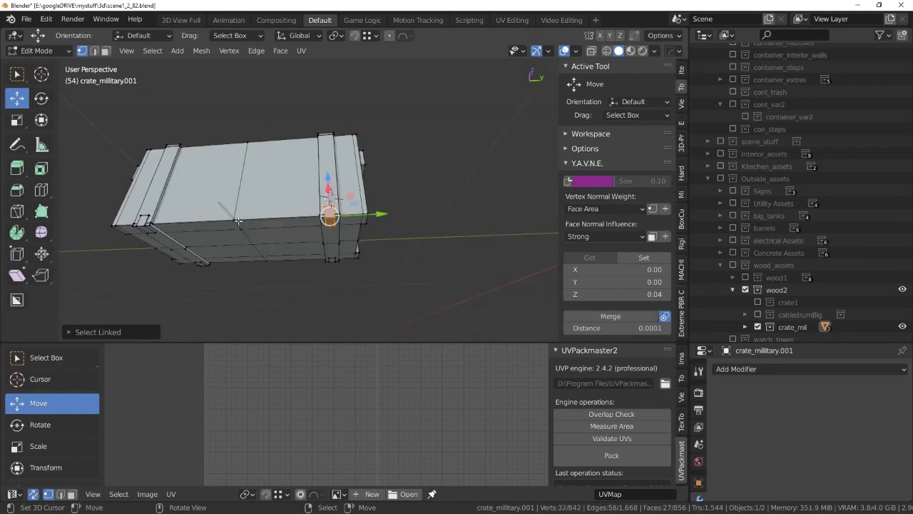
{"action": "middle_click_drag", "start_coordinate": [286, 228], "coordinate": [149, 212]}
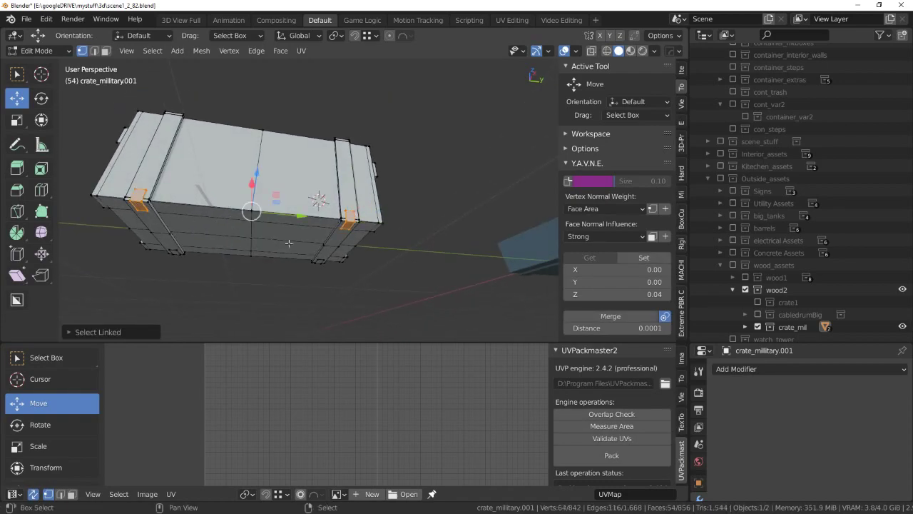
{"action": "key", "text": "shift+d"}
{"action": "left_click", "coordinate": [258, 173]}
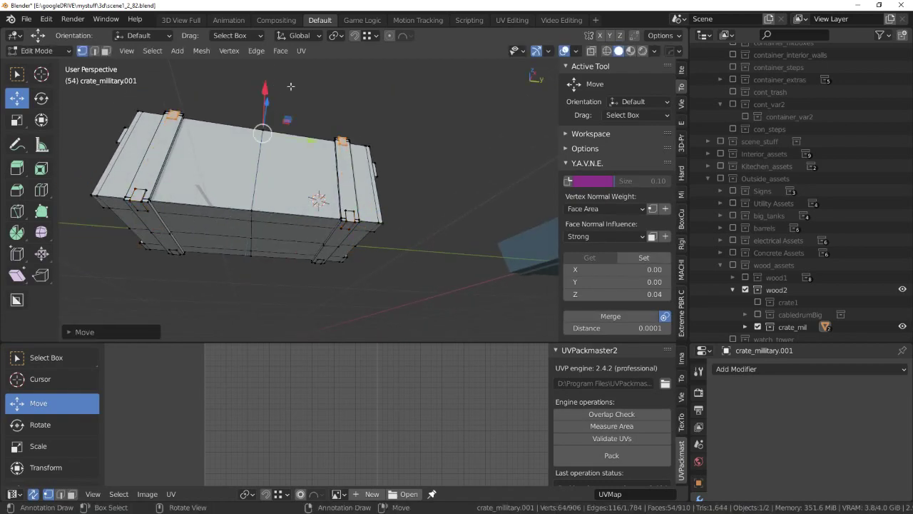
{"action": "middle_click_drag", "start_coordinate": [258, 172], "coordinate": [465, 204]}
Flip the duplicated plates 180° around X and move them into place.
{"action": "key", "text": "r"}
{"action": "key", "text": "x"}
{"action": "type", "text": "180"}
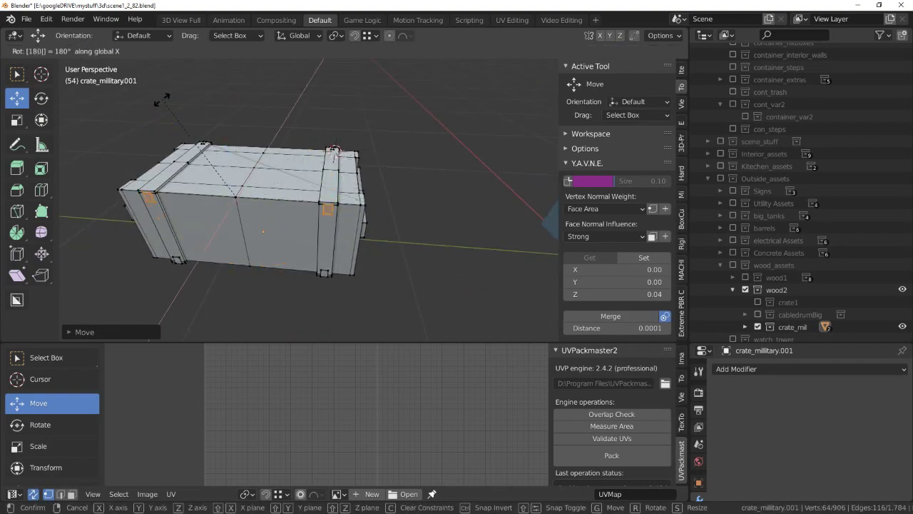
{"action": "key", "text": "Return"}
{"action": "scroll", "coordinate": [426, 163], "scroll_direction": "up", "scroll_amount": 3}
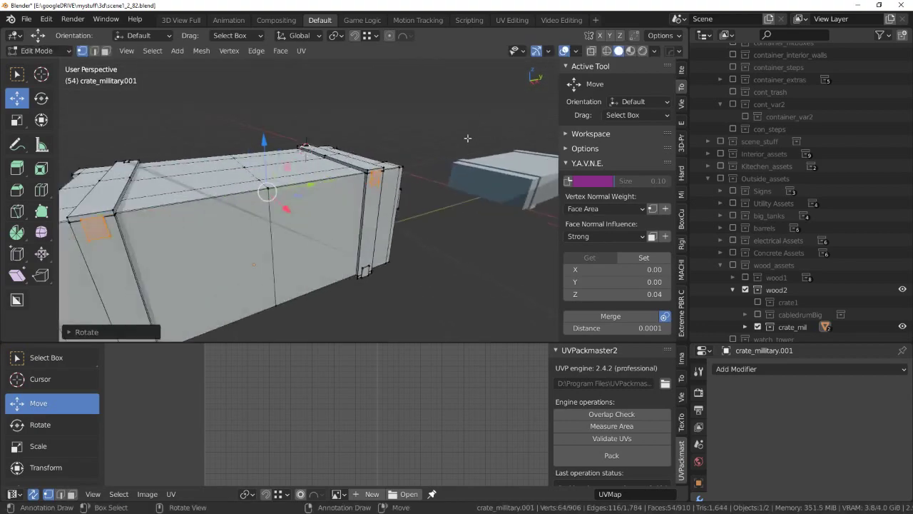
{"action": "mouse_move", "coordinate": [427, 163]}
{"action": "middle_mouse_down"}
{"action": "mouse_move", "coordinate": [371, 142]}
{"action": "mouse_move", "coordinate": [317, 144]}
{"action": "mouse_move", "coordinate": [337, 140]}
{"action": "middle_mouse_up"}
{"action": "key", "text": "g"}
{"action": "left_click", "coordinate": [370, 132]}
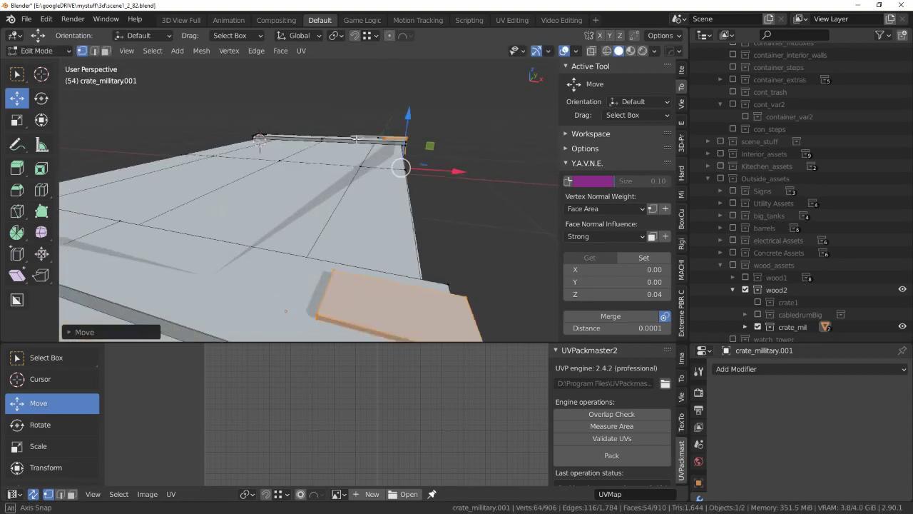
Lower the copied plate down onto the crate's top edge.
{"action": "key", "text": "Tab"}
{"action": "left_click", "coordinate": [261, 146]}
{"action": "middle_click_drag", "start_coordinate": [261, 146], "coordinate": [395, 172]}
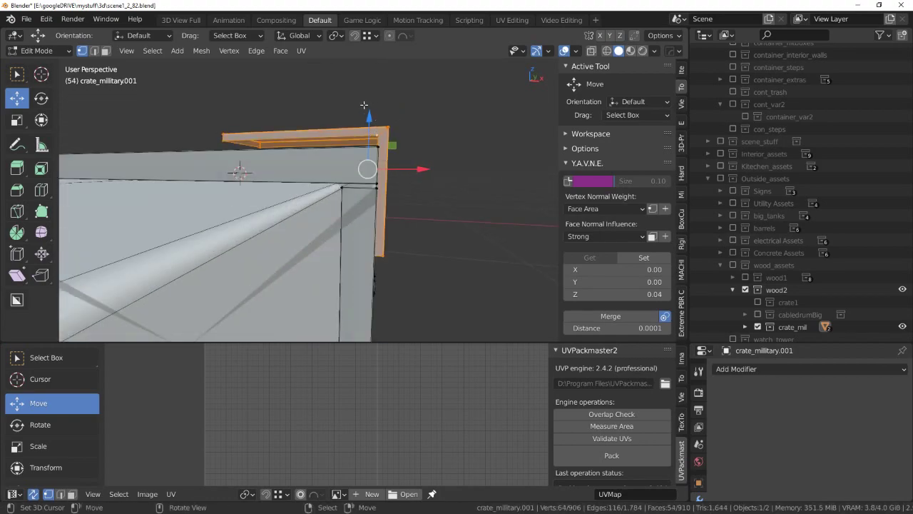
{"action": "left_click_drag", "start_coordinate": [369, 115], "coordinate": [359, 188]}
{"action": "left_click", "coordinate": [324, 246]}
{"action": "mouse_move", "coordinate": [325, 246]}
{"action": "middle_mouse_down"}
{"action": "mouse_move", "coordinate": [371, 179]}
{"action": "mouse_move", "coordinate": [289, 198]}
{"action": "mouse_move", "coordinate": [369, 190]}
{"action": "middle_mouse_up"}
Switch the selection mode to faces, then to edges.
{"action": "key", "text": "ctrl+Tab"}
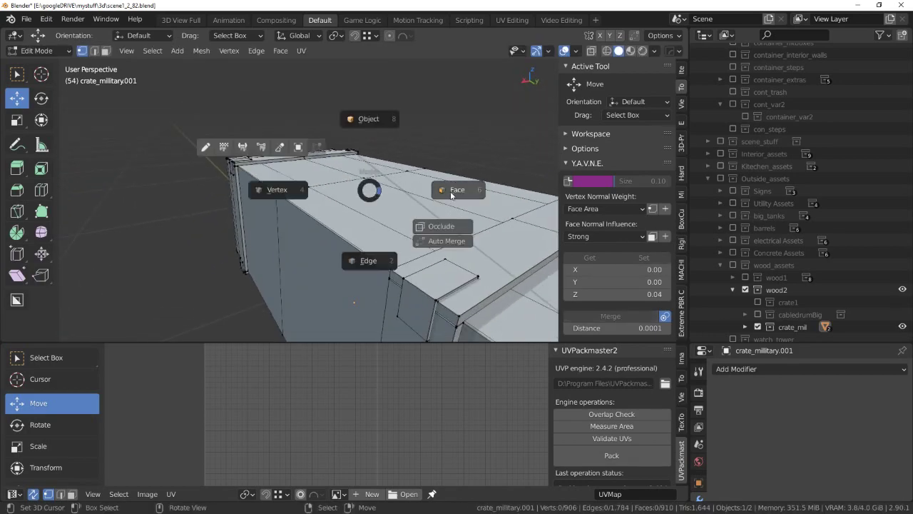
{"action": "left_click", "coordinate": [469, 190]}
{"action": "mouse_move", "coordinate": [468, 190]}
{"action": "middle_mouse_down"}
{"action": "mouse_move", "coordinate": [424, 221]}
{"action": "mouse_move", "coordinate": [421, 201]}
{"action": "mouse_move", "coordinate": [399, 202]}
{"action": "middle_mouse_up"}
{"action": "key", "text": "ctrl+Tab"}
{"action": "left_click", "coordinate": [420, 281]}
{"action": "scroll", "coordinate": [439, 201], "scroll_direction": "up", "scroll_amount": 2}
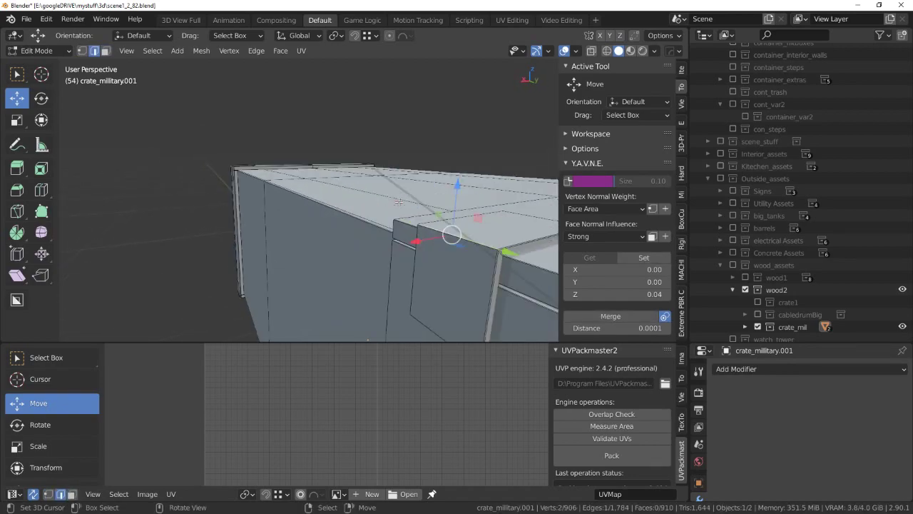
{"action": "key", "text": "ctrl+Tab"}
{"action": "key", "text": "shift+a"}
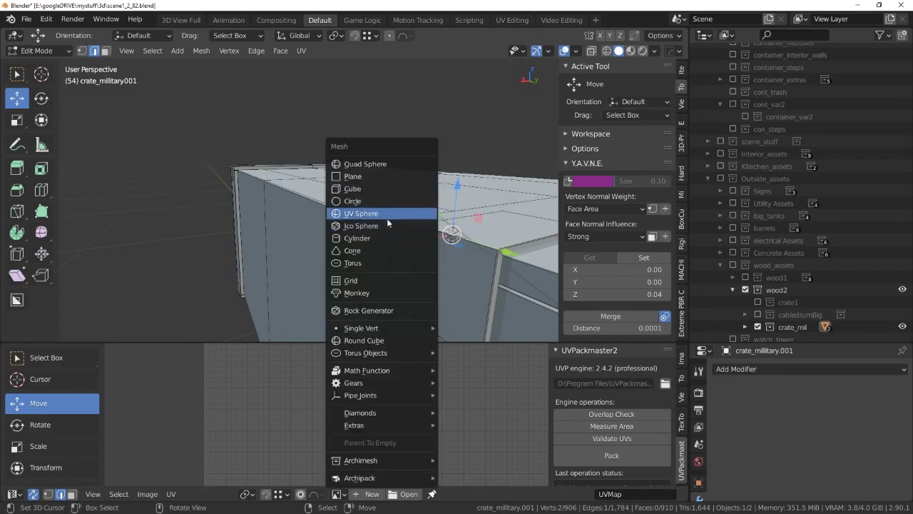
Add a cylinder to the crate mesh and scale it down small.
{"action": "left_click", "coordinate": [389, 238]}
{"action": "key", "text": "s"}
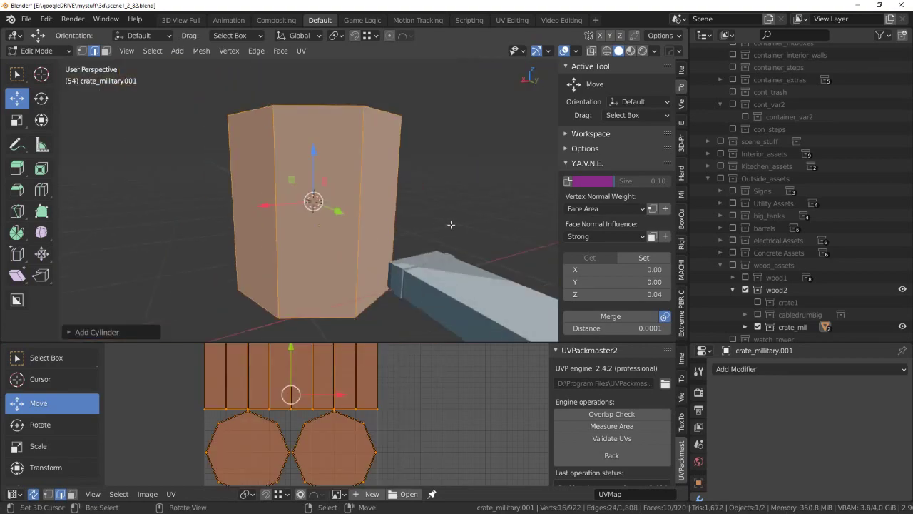
{"action": "left_click", "coordinate": [352, 223]}
{"action": "key", "text": "KP_Decimal"}
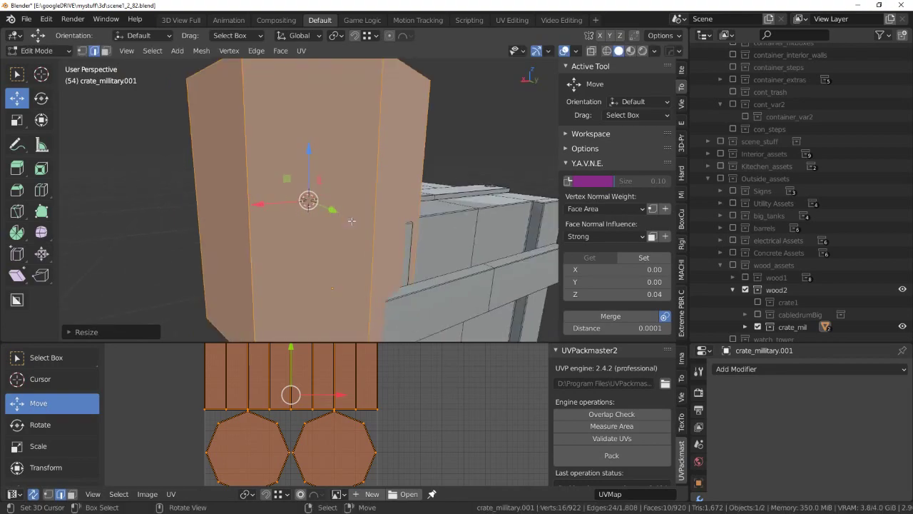
{"action": "scroll", "coordinate": [381, 232], "scroll_direction": "down", "scroll_amount": 3}
{"action": "scroll", "coordinate": [400, 218], "scroll_direction": "down", "scroll_amount": 3}
{"action": "key", "text": "s"}
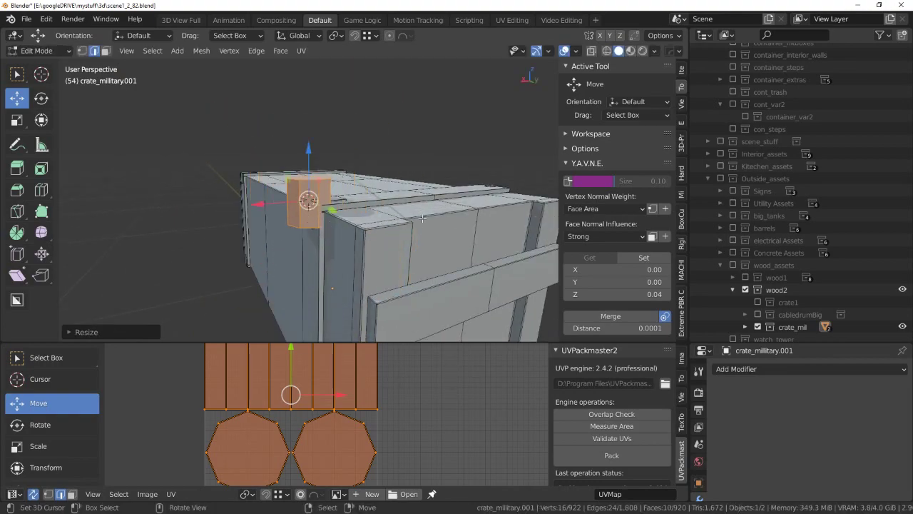
{"action": "left_click", "coordinate": [362, 216]}
{"action": "middle_click_drag", "start_coordinate": [362, 217], "coordinate": [359, 204]}
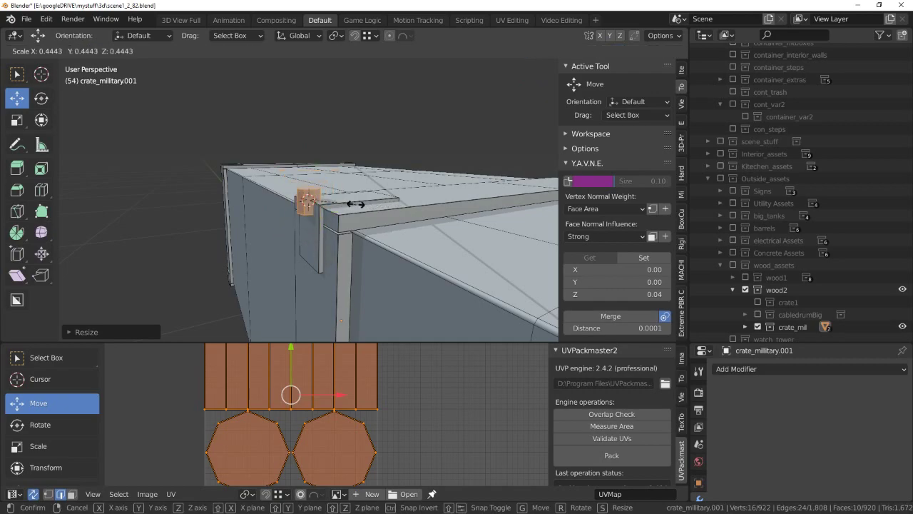
{"action": "key", "text": "KP_Decimal"}
Lay the cylinder on its side around X and stretch it along Y into a thin bar.
{"action": "key", "text": "r"}
{"action": "key", "text": "x"}
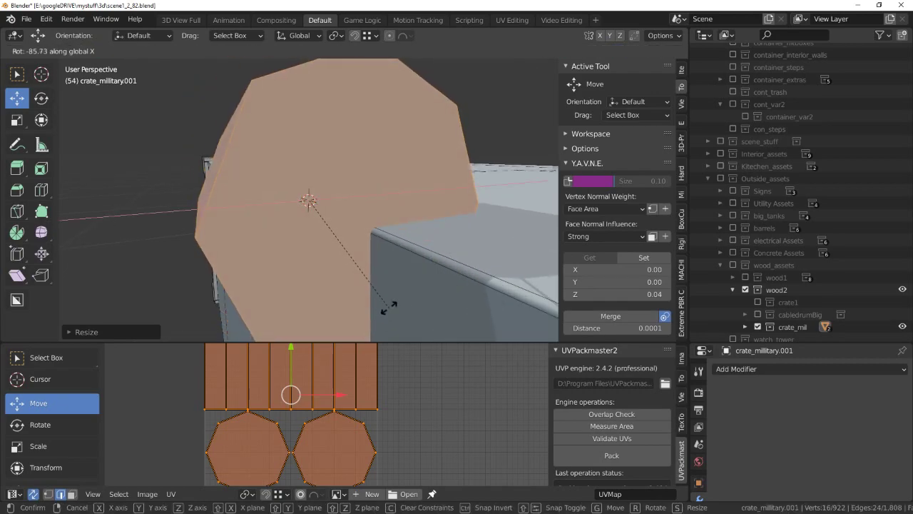
{"action": "type", "text": "90"}
{"action": "left_click", "coordinate": [391, 247]}
{"action": "scroll", "coordinate": [428, 221], "scroll_direction": "down", "scroll_amount": 3}
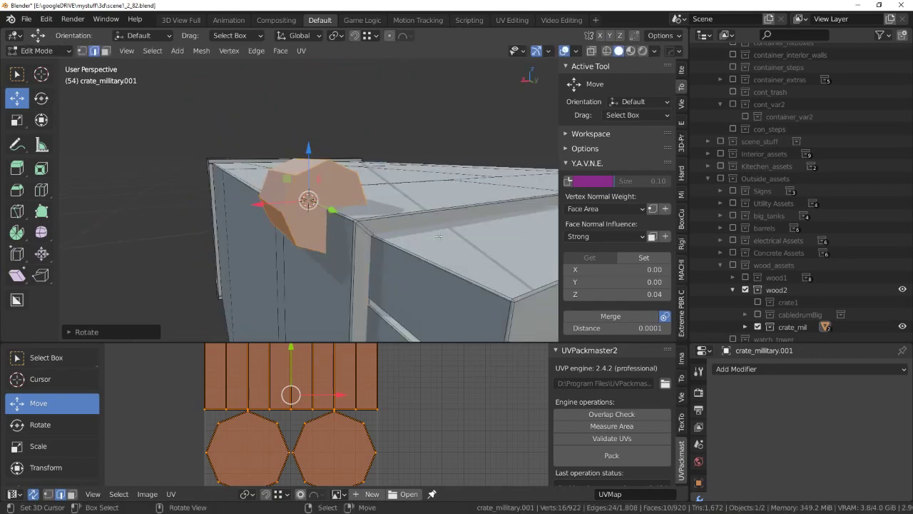
{"action": "middle_click_drag", "start_coordinate": [447, 217], "coordinate": [473, 213]}
{"action": "key", "text": "s"}
{"action": "key", "text": "x"}
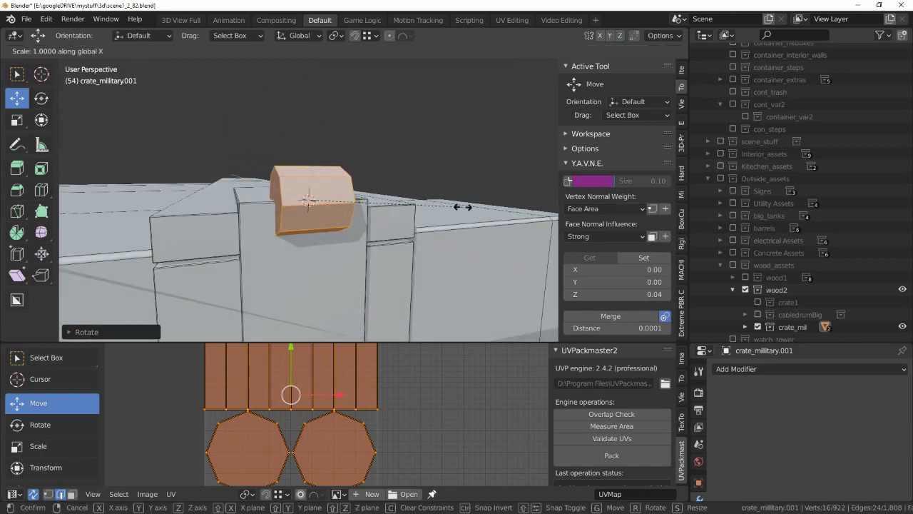
{"action": "key", "text": "x"}
{"action": "key", "text": "y"}
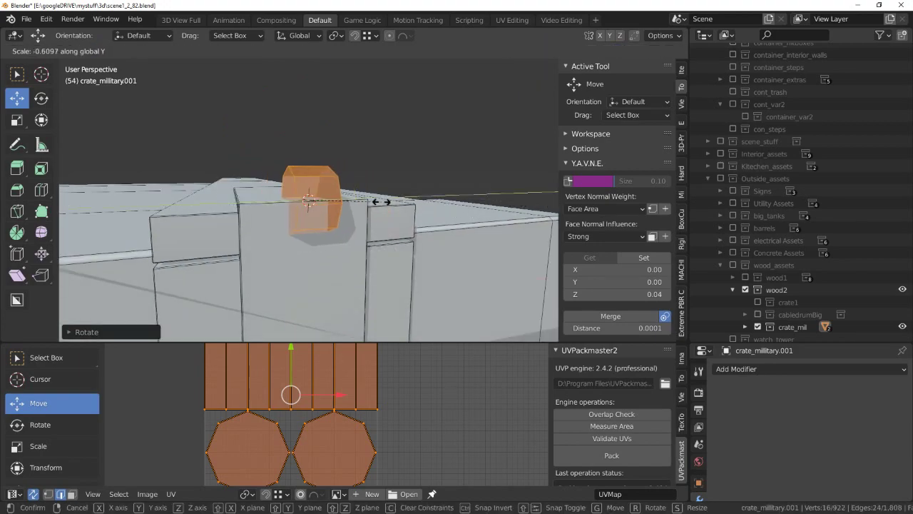
{"action": "left_click", "coordinate": [520, 218]}
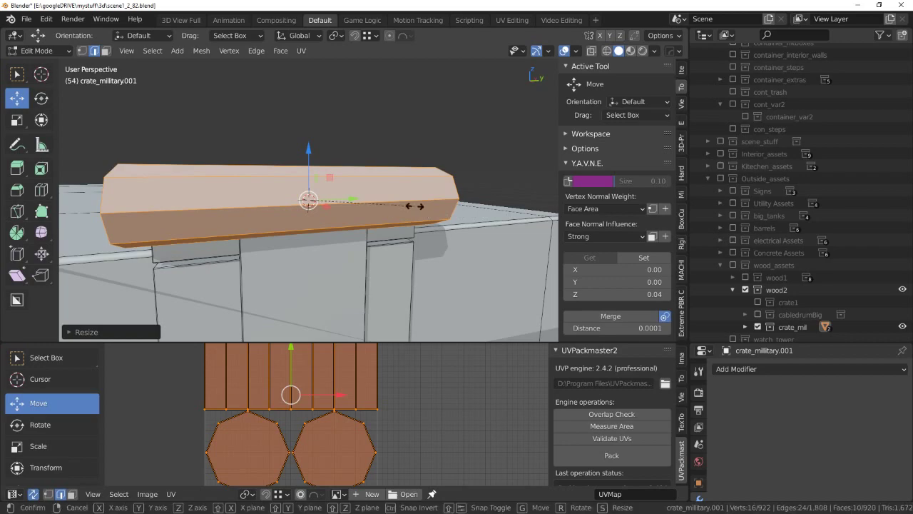
{"action": "key", "text": "s"}
{"action": "left_click", "coordinate": [350, 208]}
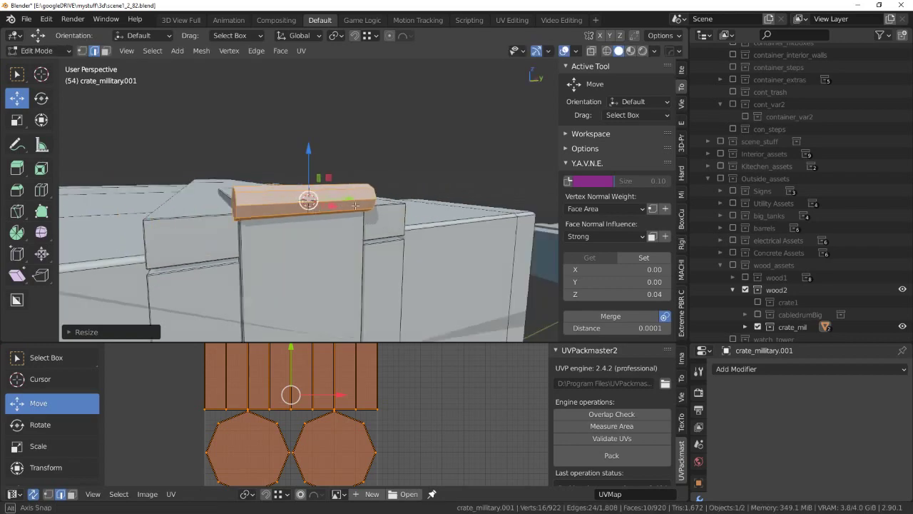
Raise the bar along Z and switch to face selection.
{"action": "mouse_move", "coordinate": [350, 208]}
{"action": "middle_mouse_down"}
{"action": "mouse_move", "coordinate": [392, 225]}
{"action": "mouse_move", "coordinate": [304, 157]}
{"action": "middle_mouse_up"}
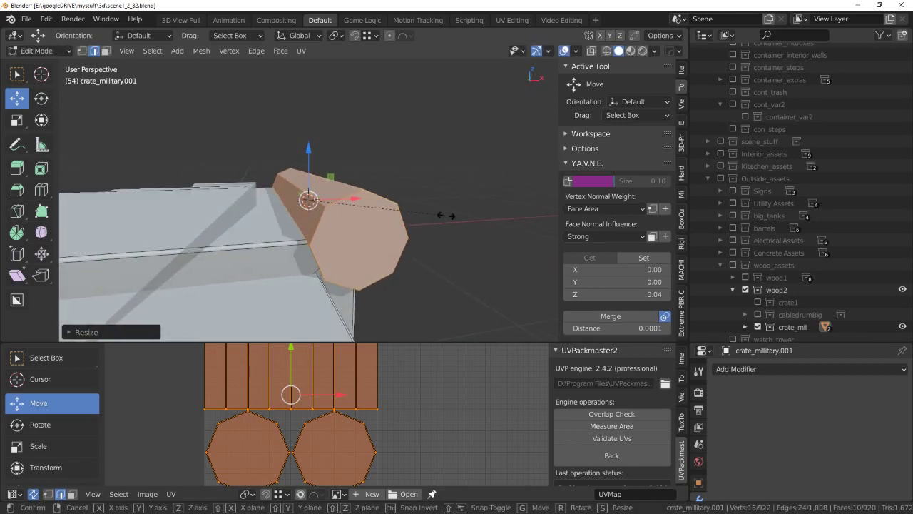
{"action": "left_click", "coordinate": [311, 163]}
{"action": "middle_click_drag", "start_coordinate": [311, 162], "coordinate": [322, 201]}
{"action": "key", "text": "ctrl+Tab"}
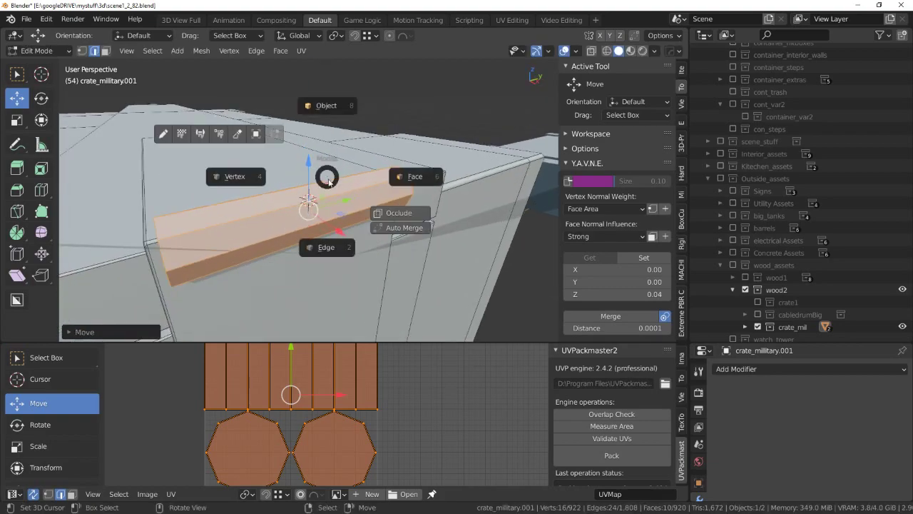
{"action": "key", "text": "ctrl+Tab"}
{"action": "left_click", "coordinate": [485, 196]}
{"action": "mouse_move", "coordinate": [485, 196]}
{"action": "middle_mouse_down"}
{"action": "mouse_move", "coordinate": [425, 216]}
{"action": "mouse_move", "coordinate": [446, 221]}
{"action": "mouse_move", "coordinate": [399, 207]}
{"action": "middle_mouse_up"}
Cancel a stray bevel on the beam's end faces and select the whole linked beam.
{"action": "left_click", "coordinate": [460, 215]}
{"action": "left_click", "coordinate": [265, 236], "text": "shift"}
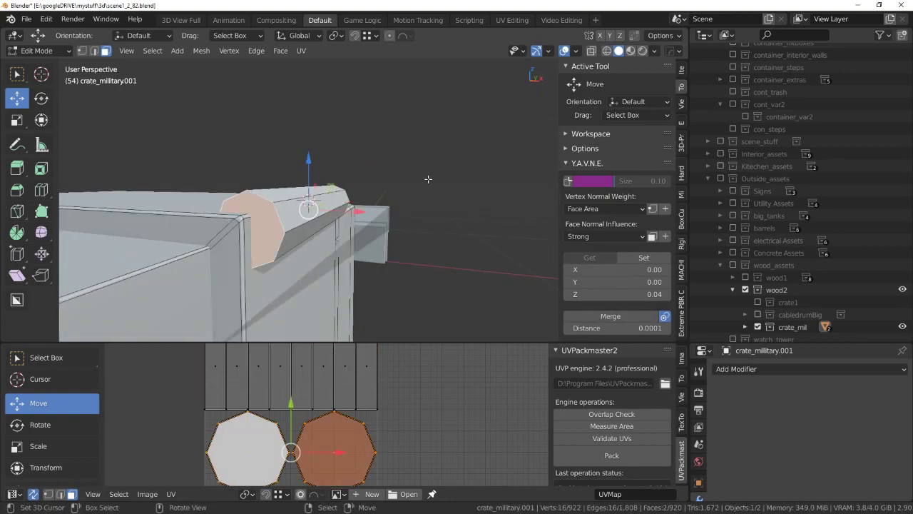
{"action": "key", "text": "ctrl+b"}
{"action": "key", "text": "alt+a"}
{"action": "mouse_move", "coordinate": [461, 175]}
{"action": "middle_mouse_down"}
{"action": "mouse_move", "coordinate": [308, 203]}
{"action": "mouse_move", "coordinate": [450, 184]}
{"action": "mouse_move", "coordinate": [397, 191]}
{"action": "middle_mouse_up"}
{"action": "left_click", "coordinate": [308, 201]}
{"action": "key", "text": "ctrl+l"}
{"action": "key", "text": "ctrl+shift+Tab"}
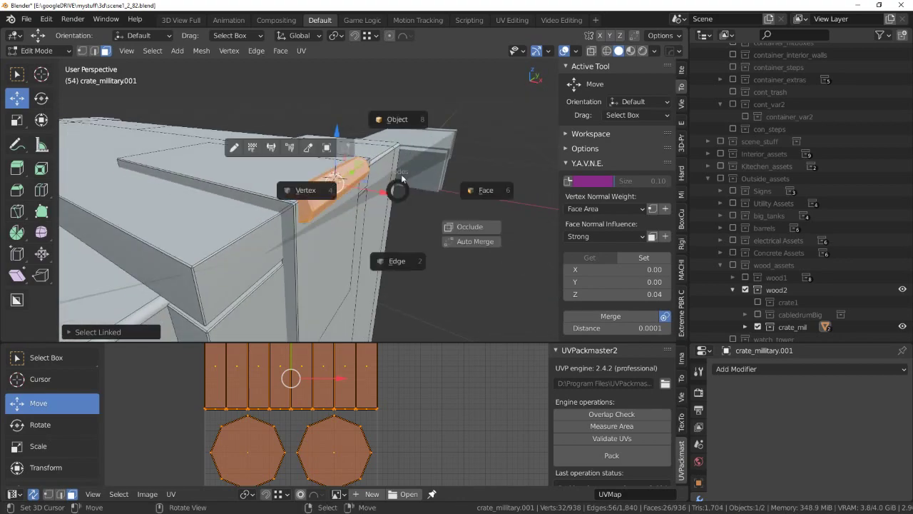
Select the linked top beam geometry and duplicate it.
{"action": "key", "text": "4"}
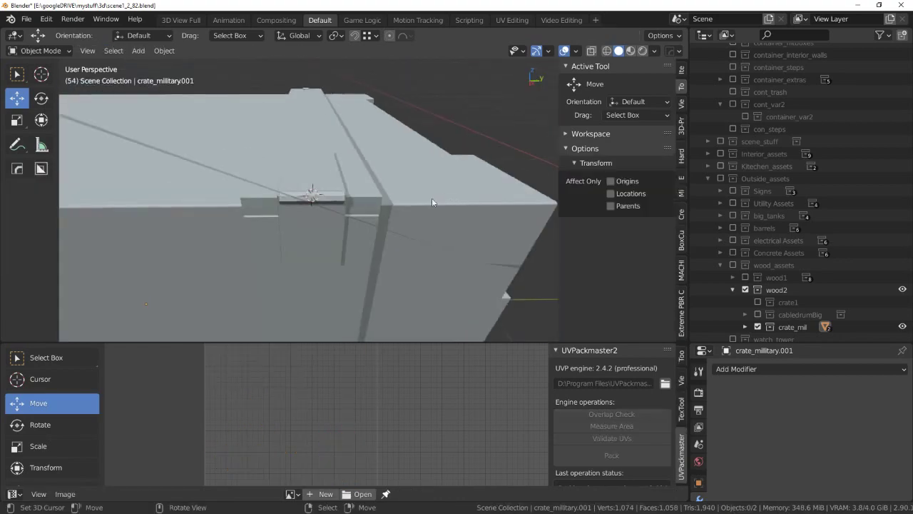
{"action": "middle_click_drag", "start_coordinate": [402, 178], "coordinate": [384, 146]}
{"action": "mouse_move", "coordinate": [328, 188]}
{"action": "middle_mouse_down"}
{"action": "mouse_move", "coordinate": [283, 198]}
{"action": "mouse_move", "coordinate": [420, 196]}
{"action": "middle_mouse_up"}
{"action": "key", "text": "ctrl+l"}
{"action": "key", "text": "shift+d"}
{"action": "right_click", "coordinate": [420, 196]}
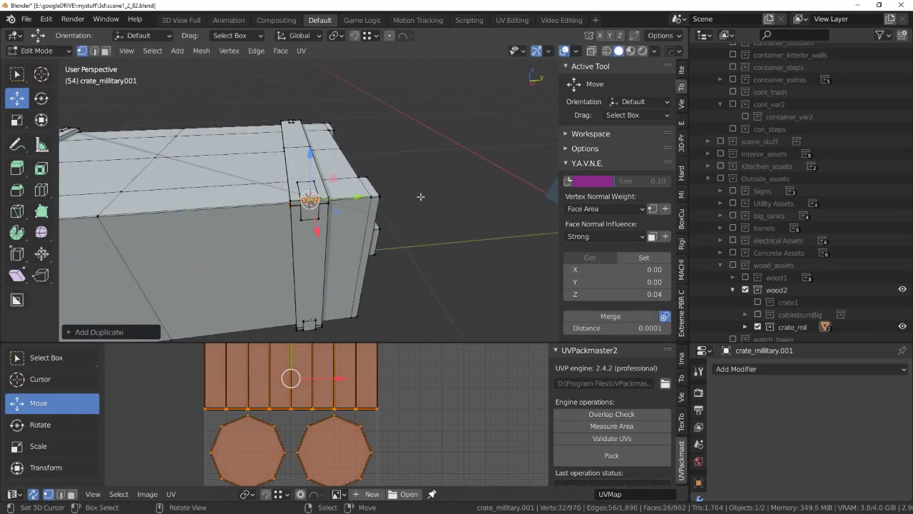
{"action": "key", "text": "g"}
{"action": "left_click", "coordinate": [307, 201]}
Slide the beam copy along the crate top into its new position.
{"action": "scroll", "coordinate": [306, 201], "scroll_direction": "down", "scroll_amount": 3}
{"action": "middle_click_drag", "start_coordinate": [307, 201], "coordinate": [290, 191]}
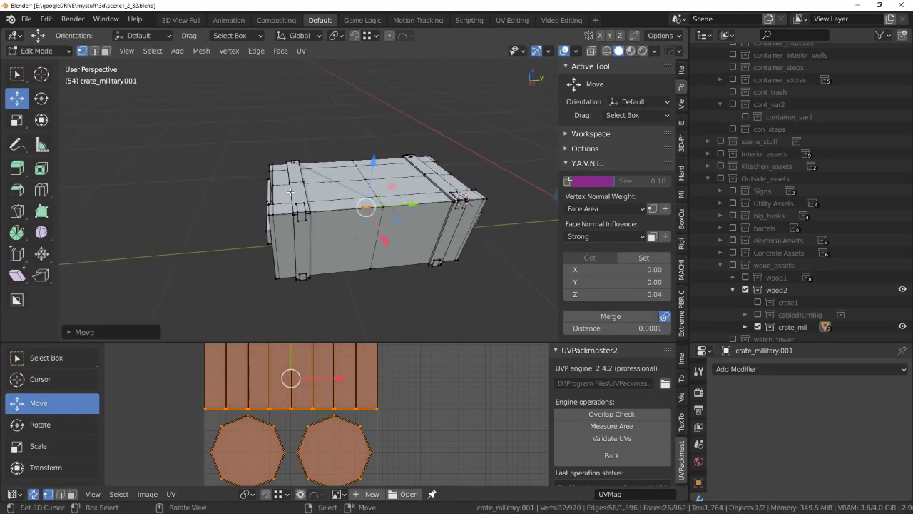
{"action": "scroll", "coordinate": [290, 191], "scroll_direction": "up", "scroll_amount": 5}
{"action": "scroll", "coordinate": [291, 190], "scroll_direction": "up", "scroll_amount": 3}
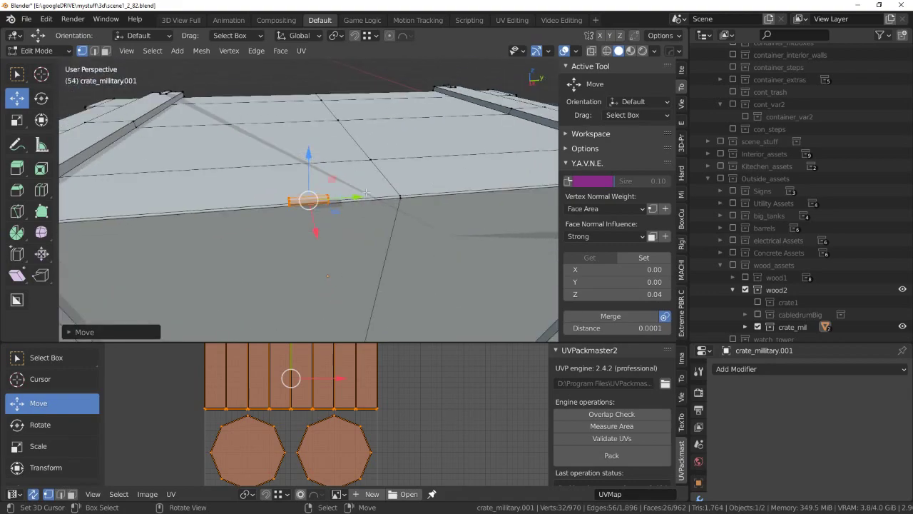
{"action": "key", "text": "g"}
{"action": "left_click", "coordinate": [135, 210]}
{"action": "scroll", "coordinate": [357, 200], "scroll_direction": "down", "scroll_amount": 5}
{"action": "middle_click_drag", "start_coordinate": [357, 200], "coordinate": [361, 203]}
{"action": "scroll", "coordinate": [362, 202], "scroll_direction": "up", "scroll_amount": 4}
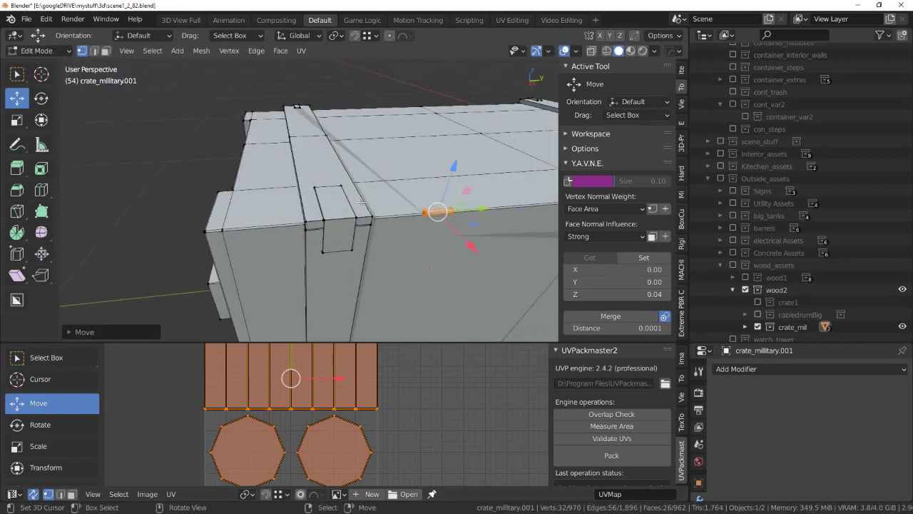
{"action": "left_click_drag", "start_coordinate": [491, 208], "coordinate": [384, 224]}
{"action": "scroll", "coordinate": [384, 224], "scroll_direction": "up", "scroll_amount": 2}
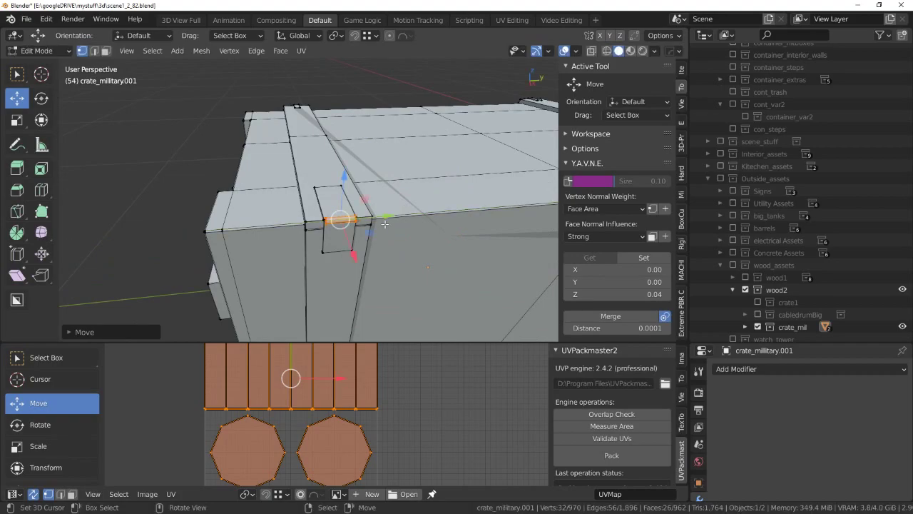
{"action": "scroll", "coordinate": [384, 224], "scroll_direction": "up", "scroll_amount": 3}
{"action": "scroll", "coordinate": [384, 224], "scroll_direction": "up", "scroll_amount": 3}
{"action": "mouse_move", "coordinate": [384, 224]}
{"action": "middle_mouse_down"}
{"action": "mouse_move", "coordinate": [381, 146]}
{"action": "mouse_move", "coordinate": [346, 183]}
{"action": "mouse_move", "coordinate": [389, 217]}
{"action": "mouse_move", "coordinate": [389, 183]}
{"action": "middle_mouse_up"}
{"action": "scroll", "coordinate": [346, 183], "scroll_direction": "down", "scroll_amount": 4}
Box-select the crate's right half and delete its vertices.
{"action": "key", "text": "ctrl+Tab"}
{"action": "left_click", "coordinate": [407, 153]}
{"action": "mouse_move", "coordinate": [408, 152]}
{"action": "middle_mouse_down"}
{"action": "mouse_move", "coordinate": [318, 204]}
{"action": "mouse_move", "coordinate": [341, 206]}
{"action": "mouse_move", "coordinate": [323, 182]}
{"action": "mouse_move", "coordinate": [412, 184]}
{"action": "middle_mouse_up"}
{"action": "key", "text": "ctrl+Tab"}
{"action": "key", "text": "ctrl+Tab"}
{"action": "left_click", "coordinate": [403, 182]}
{"action": "left_click_drag", "start_coordinate": [427, 133], "coordinate": [281, 311]}
{"action": "key", "text": "x"}
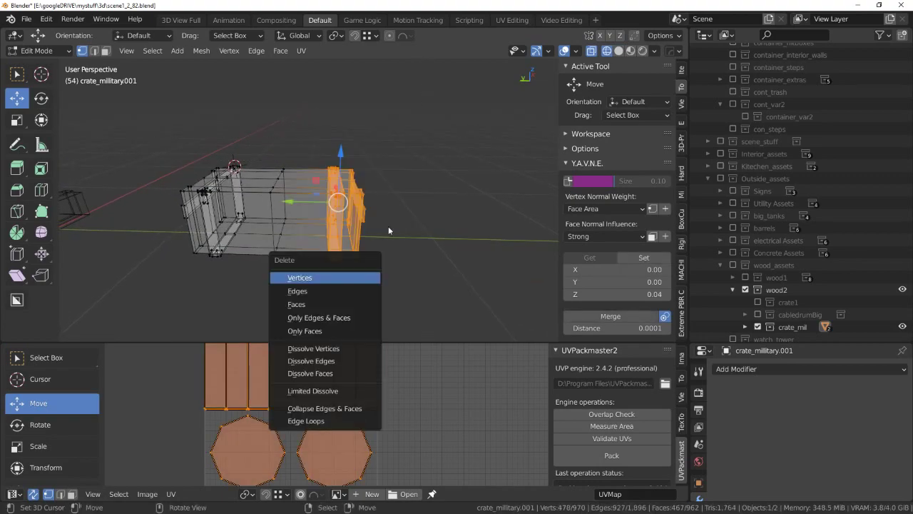
{"action": "left_click", "coordinate": [343, 277]}
Add a Y-axis Mirror modifier to rebuild the deleted half in solid shading.
{"action": "left_click", "coordinate": [828, 368]}
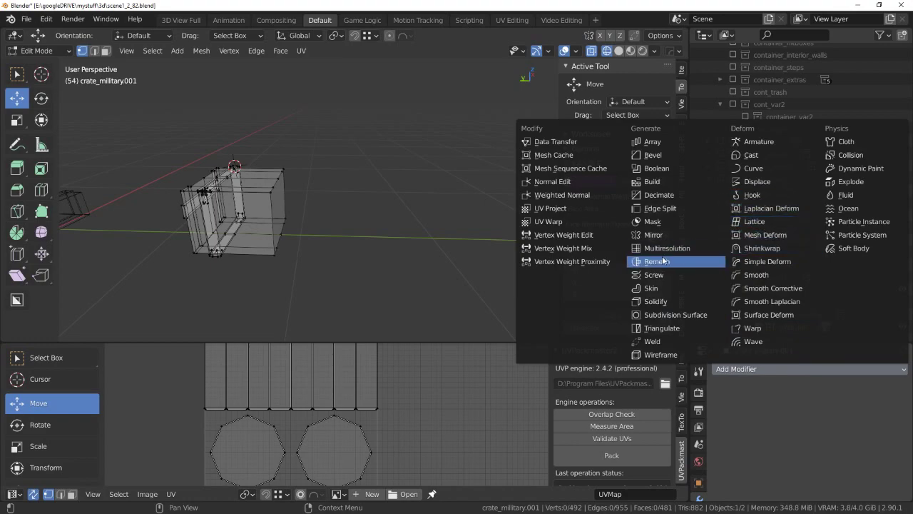
{"action": "left_click", "coordinate": [653, 235]}
{"action": "middle_click_drag", "start_coordinate": [400, 214], "coordinate": [428, 207]}
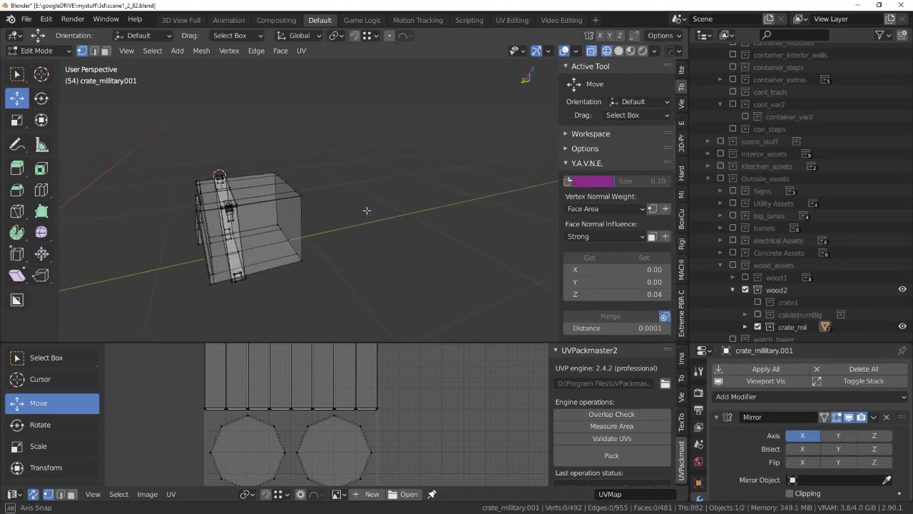
{"action": "middle_click_drag", "start_coordinate": [371, 249], "coordinate": [392, 245]}
{"action": "key", "text": "shift+z"}
{"action": "scroll", "coordinate": [366, 223], "scroll_direction": "up", "scroll_amount": 2}
{"action": "key", "text": "Tab"}
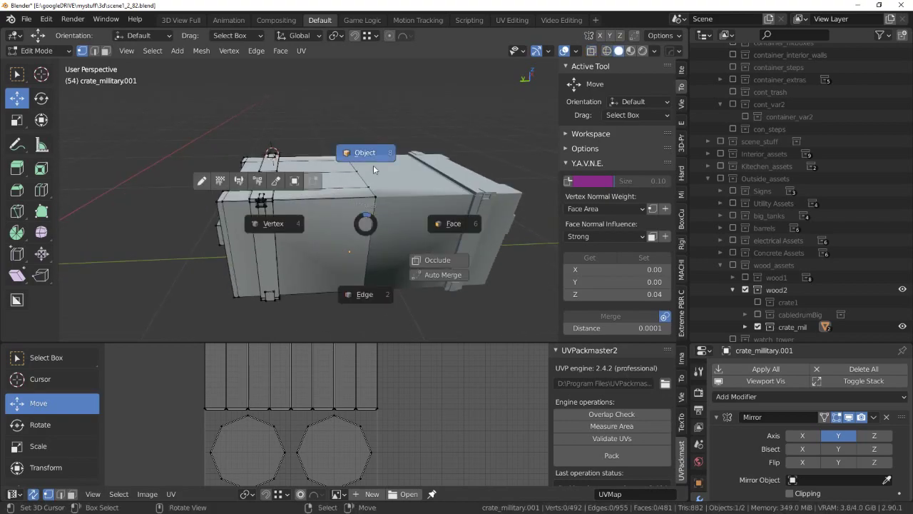
{"action": "left_click", "coordinate": [378, 179]}
{"action": "mouse_move", "coordinate": [379, 179]}
{"action": "middle_mouse_down"}
{"action": "mouse_move", "coordinate": [411, 197]}
{"action": "mouse_move", "coordinate": [377, 222]}
{"action": "middle_mouse_up"}
{"action": "key", "text": "ctrl+s"}
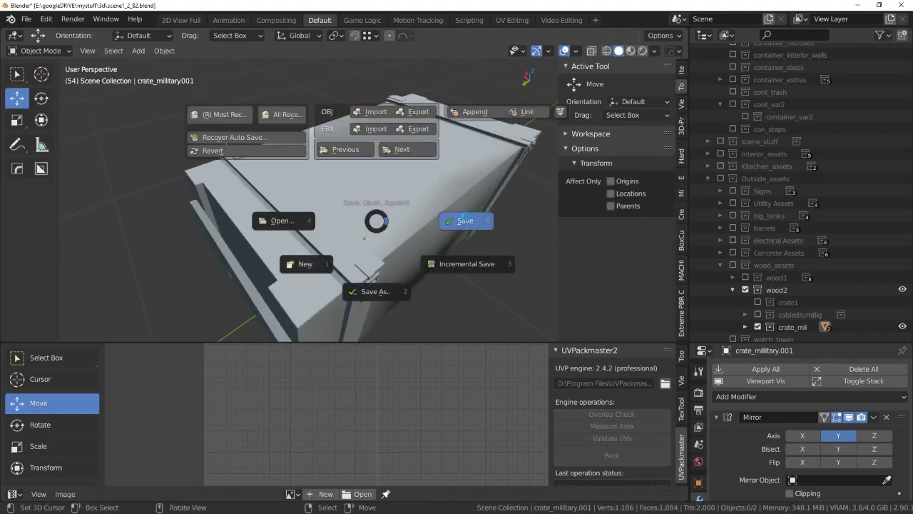
Save the blend file and view the mirrored crate's end.
{"action": "left_click", "coordinate": [462, 221]}
{"action": "mouse_move", "coordinate": [462, 220]}
{"action": "middle_mouse_down"}
{"action": "mouse_move", "coordinate": [406, 203]}
{"action": "mouse_move", "coordinate": [467, 193]}
{"action": "mouse_move", "coordinate": [408, 179]}
{"action": "mouse_move", "coordinate": [289, 180]}
{"action": "mouse_move", "coordinate": [333, 205]}
{"action": "mouse_move", "coordinate": [344, 223]}
{"action": "middle_mouse_up"}
{"action": "scroll", "coordinate": [339, 213], "scroll_direction": "down", "scroll_amount": 5}
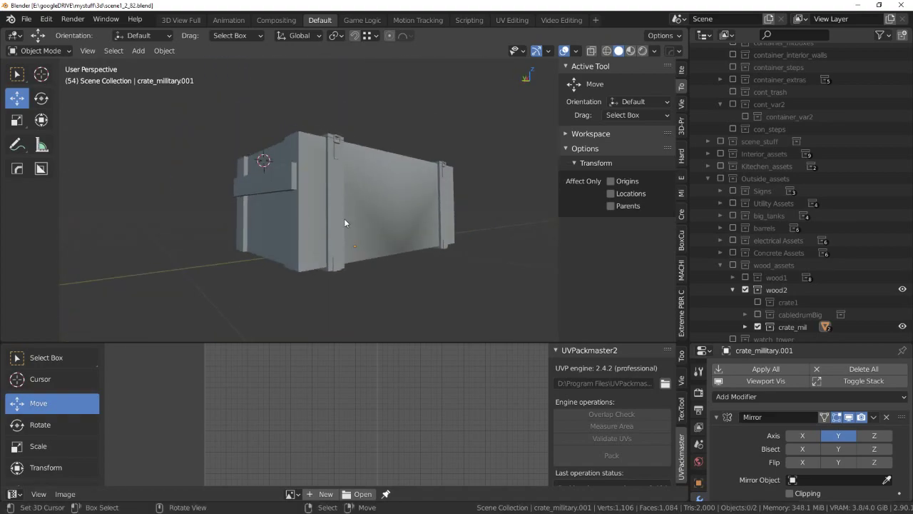
{"action": "mouse_move", "coordinate": [343, 221]}
{"action": "middle_mouse_down"}
{"action": "mouse_move", "coordinate": [415, 202]}
{"action": "mouse_move", "coordinate": [404, 212]}
{"action": "mouse_move", "coordinate": [416, 183]}
{"action": "mouse_move", "coordinate": [435, 210]}
{"action": "middle_mouse_up"}
{"action": "scroll", "coordinate": [437, 207], "scroll_direction": "up", "scroll_amount": 4}
{"action": "scroll", "coordinate": [427, 210], "scroll_direction": "down", "scroll_amount": 4}
{"action": "scroll", "coordinate": [427, 211], "scroll_direction": "up", "scroll_amount": 3}
{"action": "scroll", "coordinate": [435, 209], "scroll_direction": "up", "scroll_amount": 3}
{"action": "scroll", "coordinate": [427, 206], "scroll_direction": "up", "scroll_amount": 2}
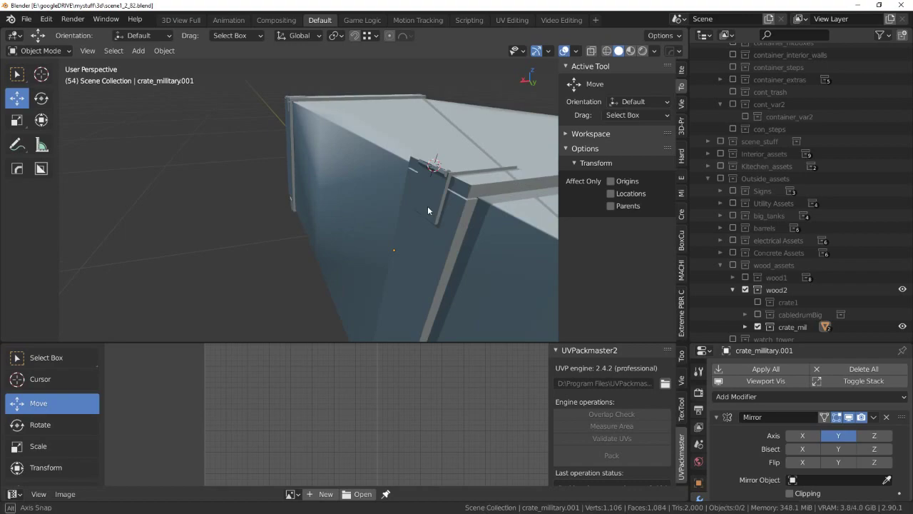
In Edit Mode, deselect everything and inspect the crate's underside.
{"action": "key", "text": "Tab"}
{"action": "mouse_move", "coordinate": [450, 167]}
{"action": "middle_mouse_down"}
{"action": "mouse_move", "coordinate": [305, 217]}
{"action": "mouse_move", "coordinate": [339, 193]}
{"action": "middle_mouse_up"}
{"action": "key", "text": "alt+a"}
{"action": "scroll", "coordinate": [461, 179], "scroll_direction": "down", "scroll_amount": 3}
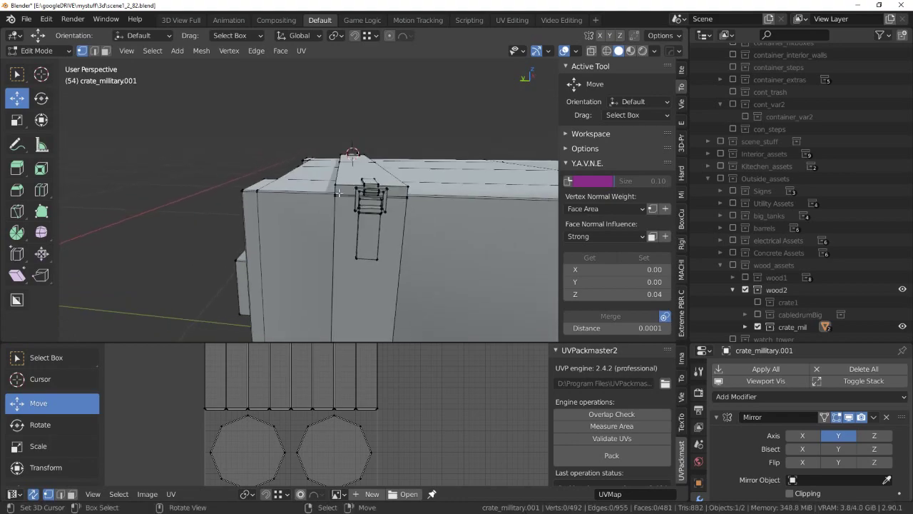
{"action": "mouse_move", "coordinate": [376, 226]}
{"action": "middle_mouse_down"}
{"action": "mouse_move", "coordinate": [426, 158]}
{"action": "mouse_move", "coordinate": [401, 182]}
{"action": "middle_mouse_up"}
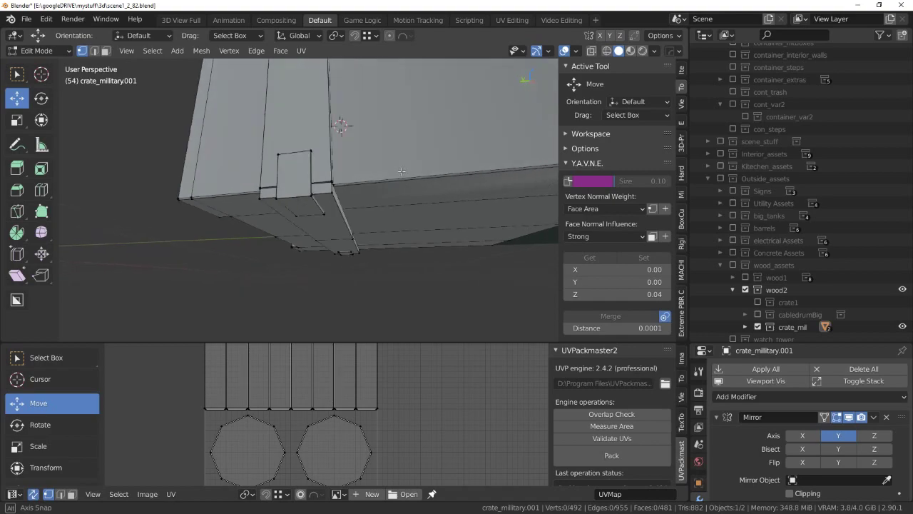
{"action": "key", "text": "Tab"}
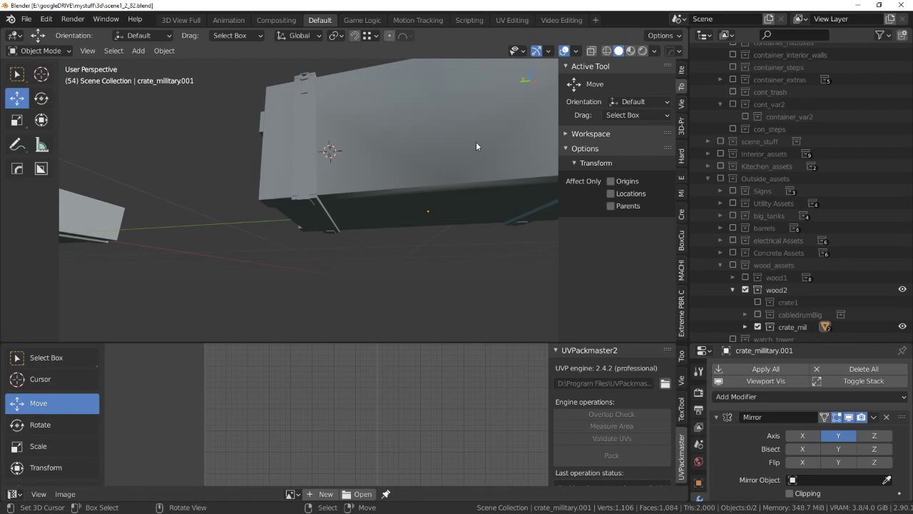
Check the crate from above in Object Mode and select it.
{"action": "scroll", "coordinate": [387, 159], "scroll_direction": "down", "scroll_amount": 5}
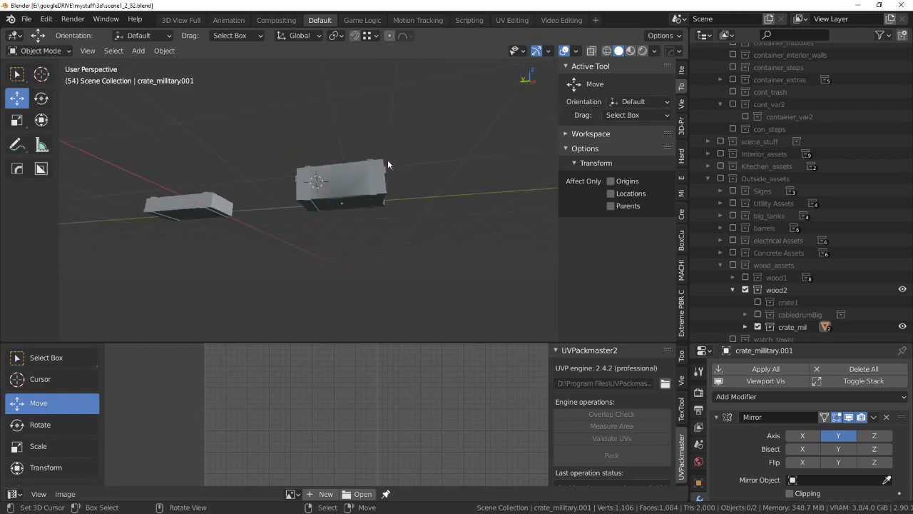
{"action": "mouse_move", "coordinate": [388, 159]}
{"action": "middle_mouse_down"}
{"action": "mouse_move", "coordinate": [438, 205]}
{"action": "mouse_move", "coordinate": [439, 220]}
{"action": "mouse_move", "coordinate": [303, 223]}
{"action": "mouse_move", "coordinate": [321, 188]}
{"action": "mouse_move", "coordinate": [424, 189]}
{"action": "mouse_move", "coordinate": [408, 197]}
{"action": "mouse_move", "coordinate": [426, 190]}
{"action": "mouse_move", "coordinate": [433, 205]}
{"action": "mouse_move", "coordinate": [459, 213]}
{"action": "mouse_move", "coordinate": [384, 216]}
{"action": "middle_mouse_up"}
{"action": "scroll", "coordinate": [428, 197], "scroll_direction": "up", "scroll_amount": 3}
{"action": "scroll", "coordinate": [428, 197], "scroll_direction": "up", "scroll_amount": 3}
{"action": "scroll", "coordinate": [404, 203], "scroll_direction": "down", "scroll_amount": 3}
{"action": "scroll", "coordinate": [433, 218], "scroll_direction": "up", "scroll_amount": 3}
{"action": "left_click", "coordinate": [348, 209]}
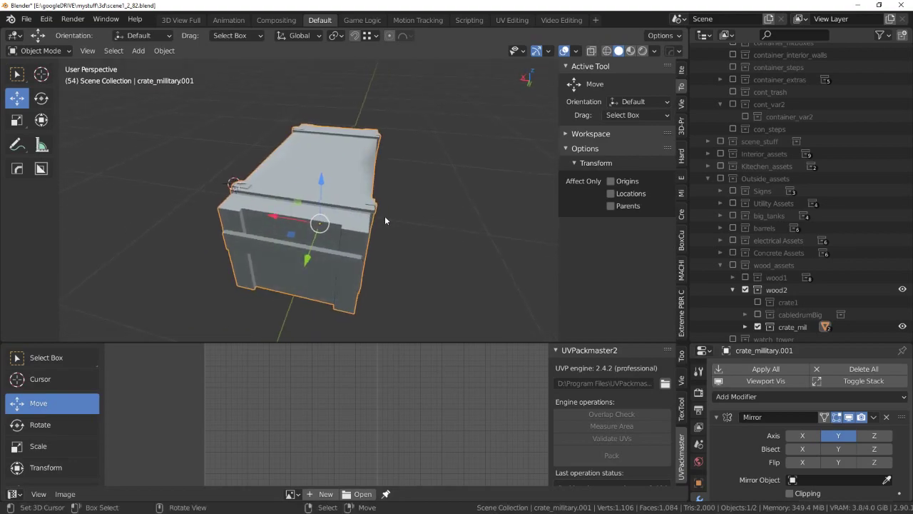
Duplicate the crate's end face strip and separate it as crate_military.002.
{"action": "left_click", "coordinate": [388, 169]}
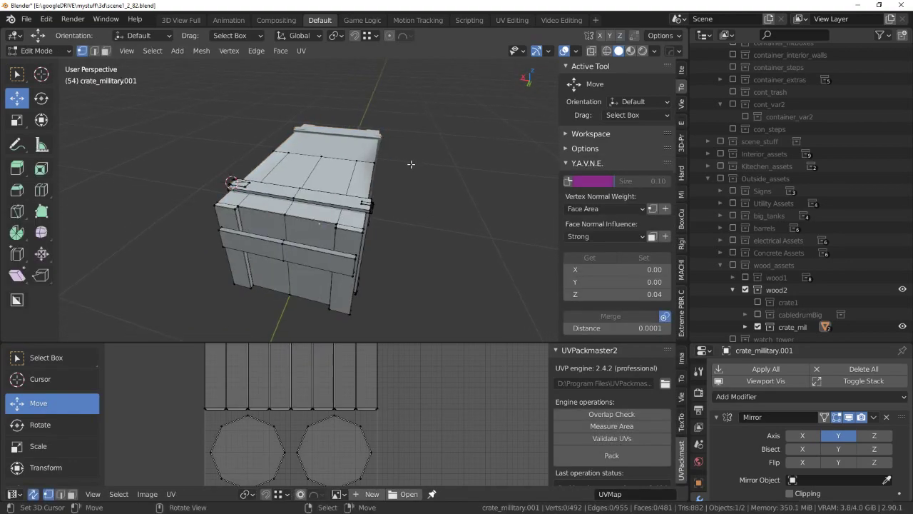
{"action": "key", "text": "ctrl+Tab"}
{"action": "scroll", "coordinate": [428, 174], "scroll_direction": "up", "scroll_amount": 2}
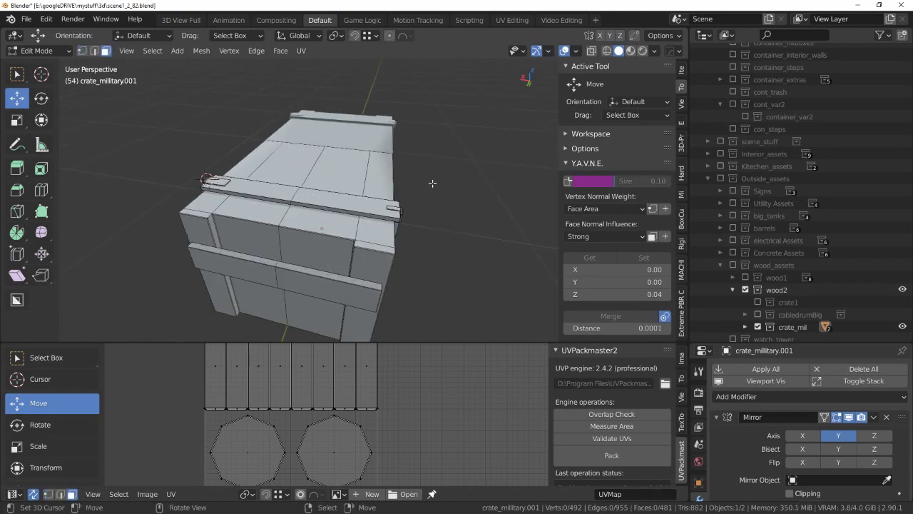
{"action": "key", "text": "ctrl+Tab"}
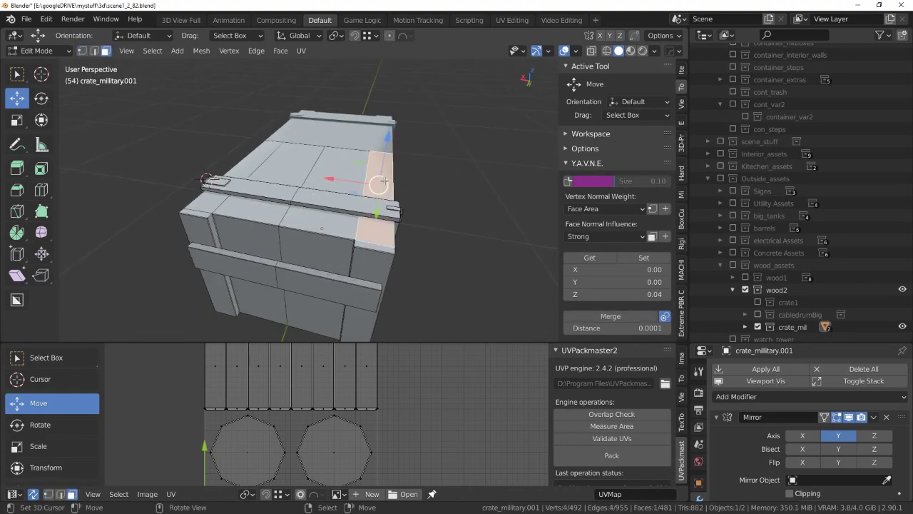
{"action": "key", "text": "shift+d"}
{"action": "key", "text": "Escape"}
{"action": "key", "text": "p"}
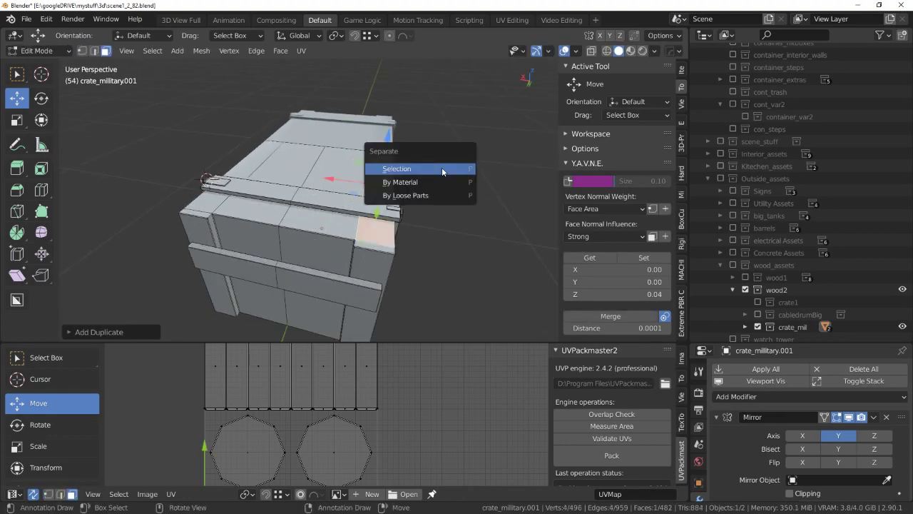
{"action": "left_click", "coordinate": [421, 167]}
{"action": "key", "text": "Tab"}
{"action": "left_click", "coordinate": [390, 182]}
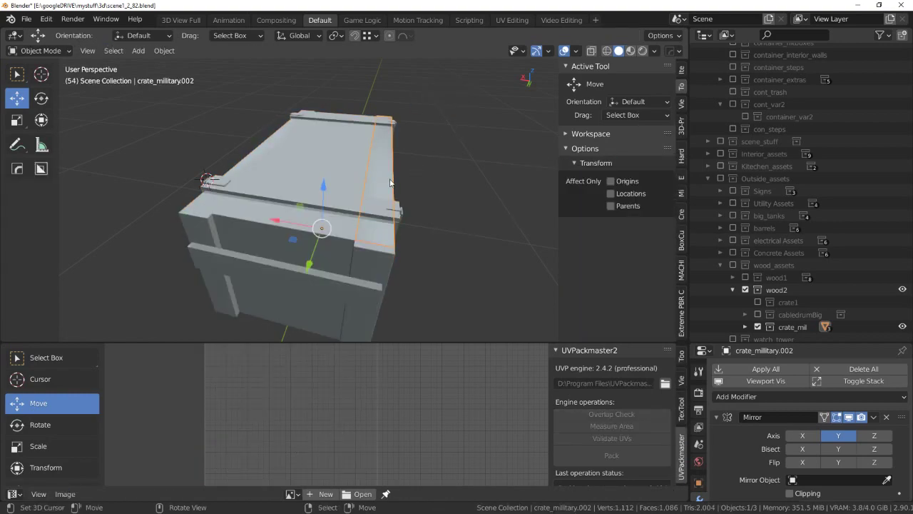
Extrude the new strip's face into a thin slab.
{"action": "key", "text": "Tab"}
{"action": "left_click", "coordinate": [364, 129]}
{"action": "scroll", "coordinate": [368, 164], "scroll_direction": "up", "scroll_amount": 4}
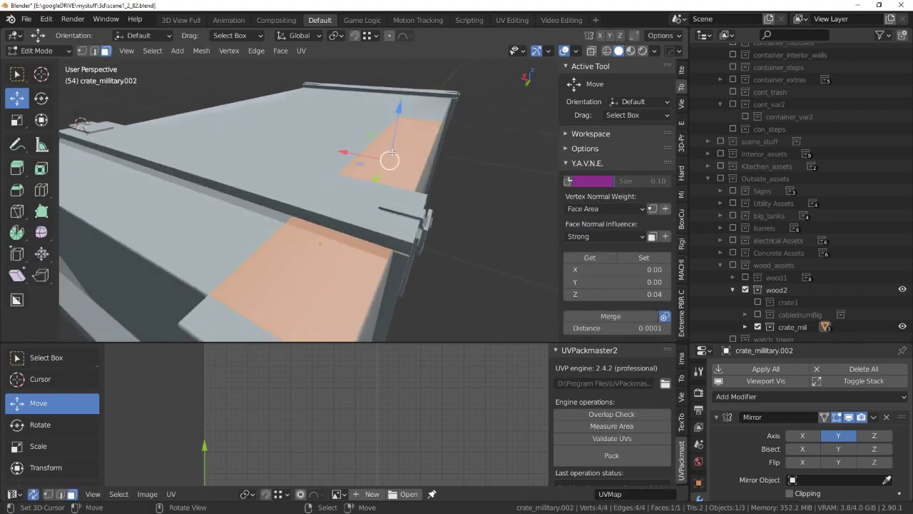
{"action": "key", "text": "KP_Decimal"}
{"action": "middle_click_drag", "start_coordinate": [307, 146], "coordinate": [357, 150]}
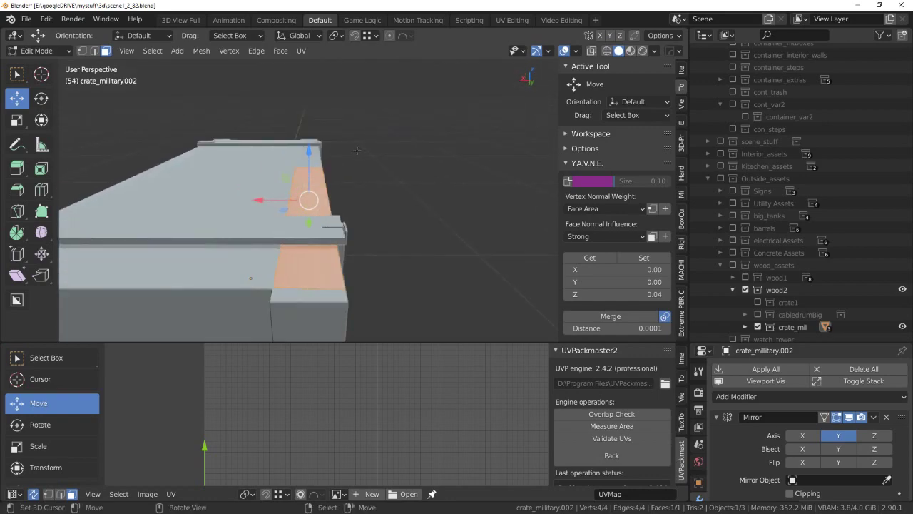
{"action": "key", "text": "e"}
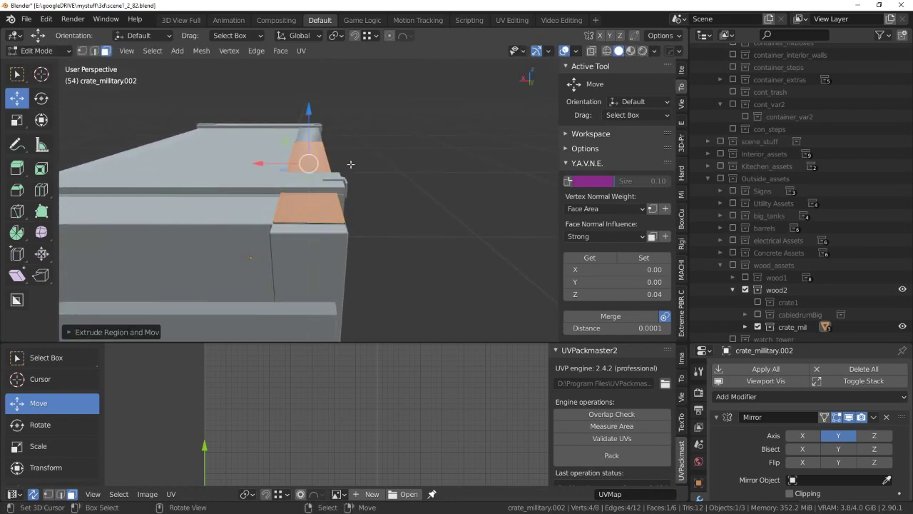
{"action": "middle_click_drag", "start_coordinate": [350, 164], "coordinate": [358, 161]}
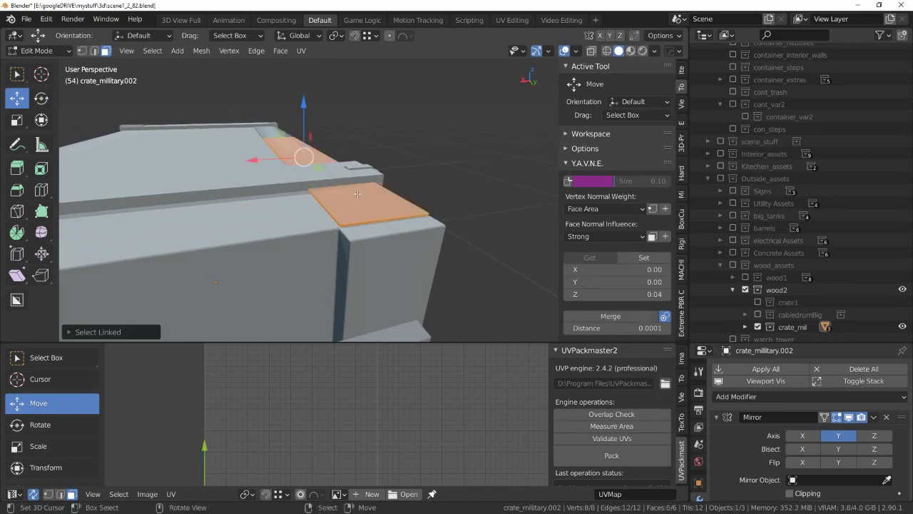
{"action": "middle_click_drag", "start_coordinate": [357, 194], "coordinate": [386, 189]}
Make two copies of the slab, each shifted along X.
{"action": "key", "text": "shift+d"}
{"action": "right_click", "coordinate": [325, 182]}
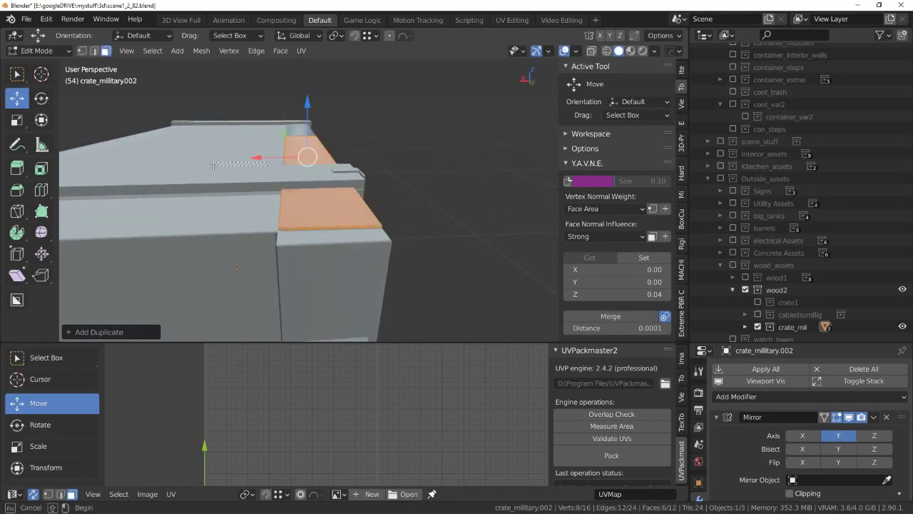
{"action": "middle_click_drag", "start_coordinate": [214, 165], "coordinate": [253, 170]}
{"action": "key", "text": "g"}
{"action": "key", "text": "x"}
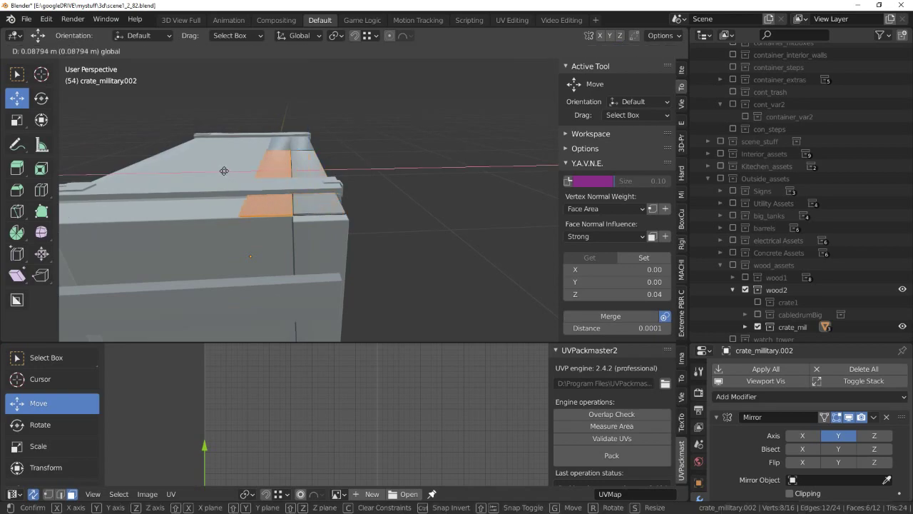
{"action": "left_click", "coordinate": [224, 171]}
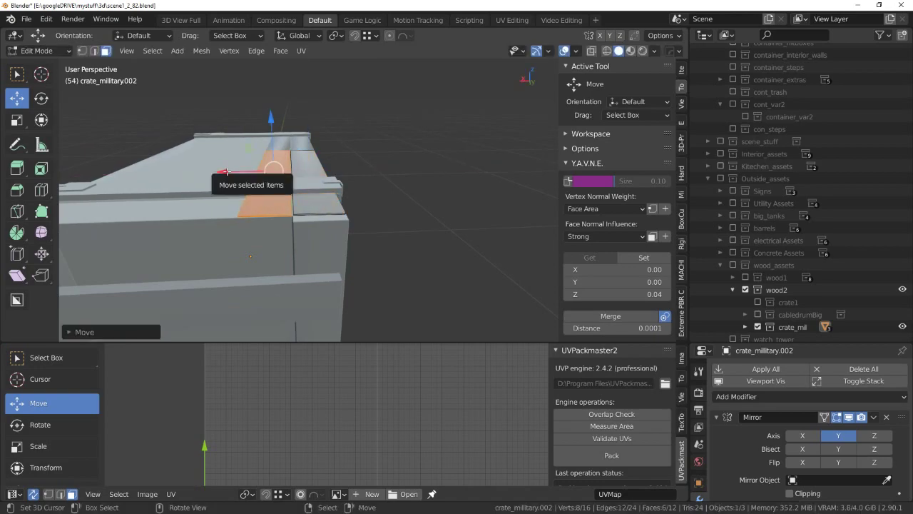
{"action": "mouse_move", "coordinate": [224, 171]}
{"action": "middle_mouse_down"}
{"action": "mouse_move", "coordinate": [379, 177]}
{"action": "mouse_move", "coordinate": [286, 172]}
{"action": "middle_mouse_up"}
{"action": "key", "text": "shift+d"}
{"action": "right_click", "coordinate": [286, 172]}
{"action": "left_click_drag", "start_coordinate": [269, 145], "coordinate": [237, 141]}
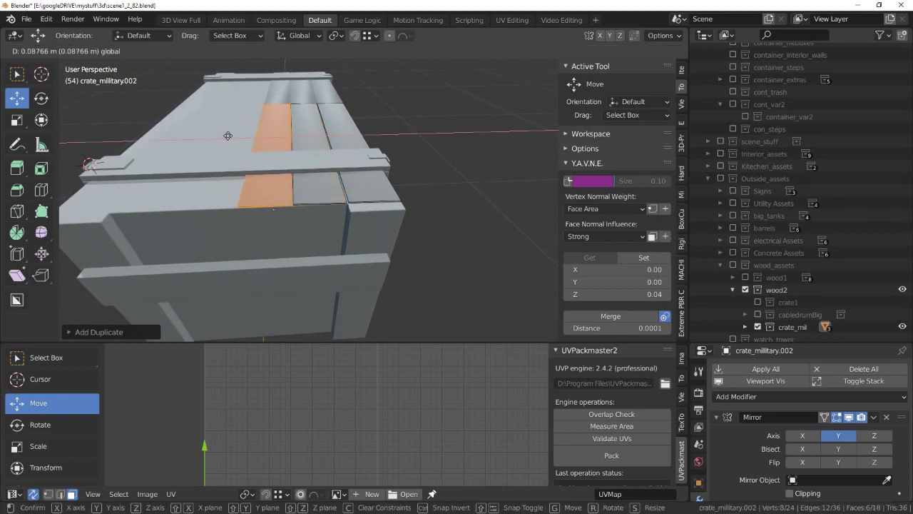
{"action": "left_click", "coordinate": [228, 136]}
{"action": "mouse_move", "coordinate": [228, 135]}
{"action": "middle_mouse_down"}
{"action": "mouse_move", "coordinate": [324, 176]}
{"action": "mouse_move", "coordinate": [337, 162]}
{"action": "mouse_move", "coordinate": [360, 162]}
{"action": "mouse_move", "coordinate": [362, 187]}
{"action": "mouse_move", "coordinate": [359, 152]}
{"action": "middle_mouse_up"}
Turn on the X axis in the crate's Mirror modifier.
{"action": "left_click", "coordinate": [802, 435]}
{"action": "scroll", "coordinate": [414, 217], "scroll_direction": "up", "scroll_amount": 3}
{"action": "scroll", "coordinate": [341, 161], "scroll_direction": "up", "scroll_amount": 3}
{"action": "scroll", "coordinate": [342, 160], "scroll_direction": "down", "scroll_amount": 3}
Widen the selected plank faces slightly and nudge them along X.
{"action": "key", "text": "ctrl+Tab"}
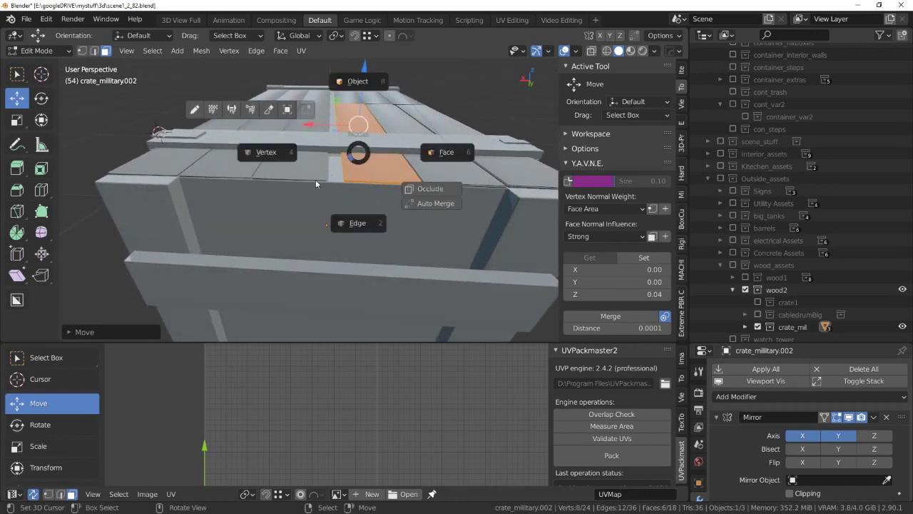
{"action": "left_click", "coordinate": [343, 204]}
{"action": "middle_click_drag", "start_coordinate": [409, 182], "coordinate": [395, 195]}
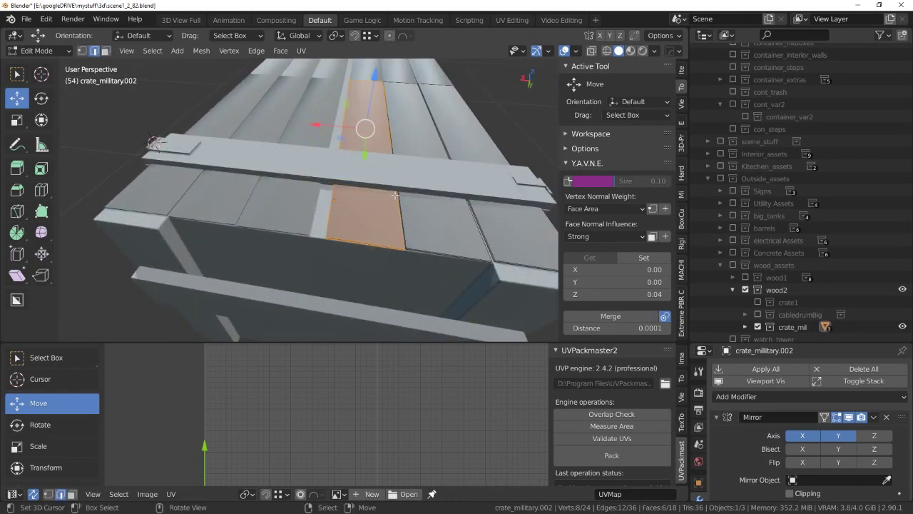
{"action": "key", "text": "s"}
{"action": "left_click", "coordinate": [426, 169]}
{"action": "left_click_drag", "start_coordinate": [322, 125], "coordinate": [317, 125]}
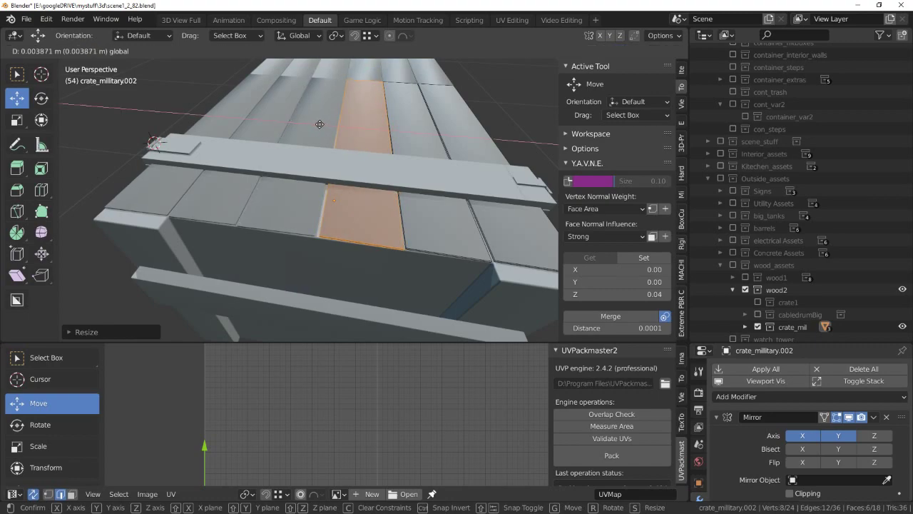
{"action": "left_click", "coordinate": [319, 124]}
{"action": "middle_click_drag", "start_coordinate": [319, 124], "coordinate": [393, 217]}
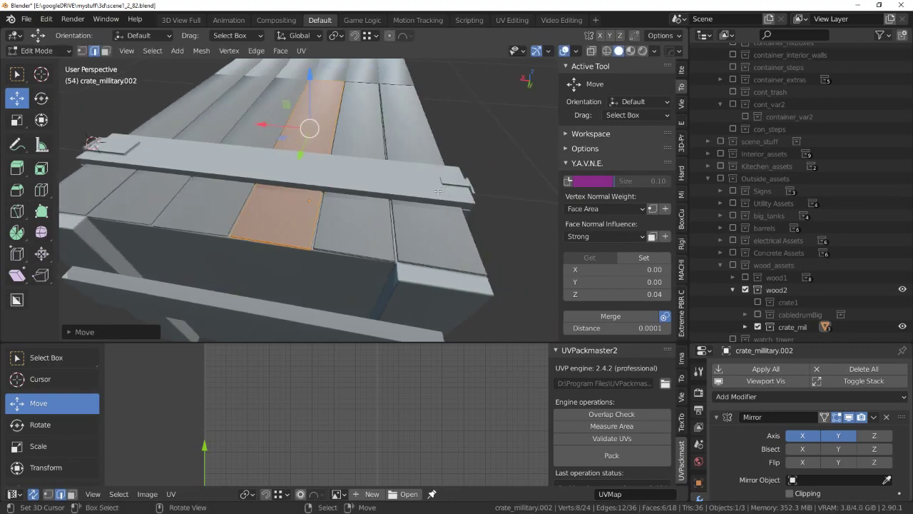
Select a linked lid plank, scale it along X and reposition it.
{"action": "key", "text": "Tab"}
{"action": "left_click", "coordinate": [479, 222]}
{"action": "key", "text": "alt+a"}
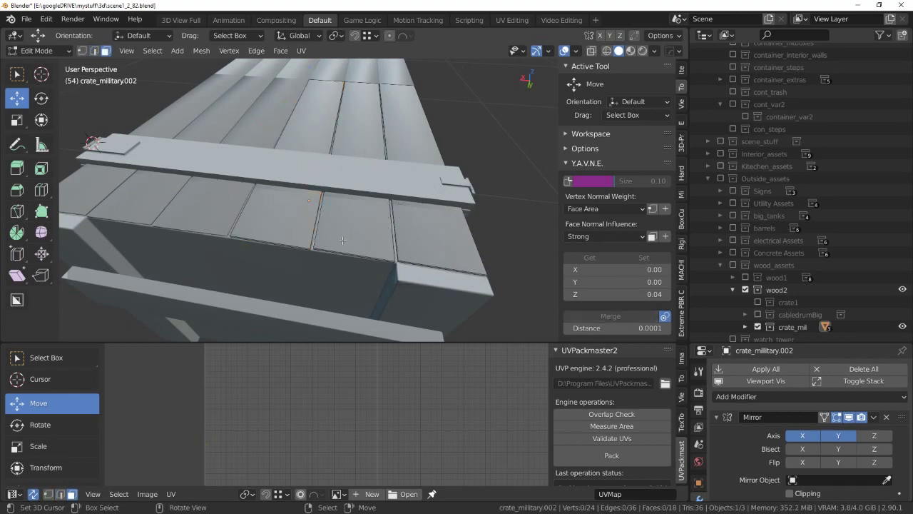
{"action": "key", "text": "l"}
{"action": "mouse_move", "coordinate": [330, 249]}
{"action": "middle_mouse_down"}
{"action": "mouse_move", "coordinate": [410, 168]}
{"action": "mouse_move", "coordinate": [378, 155]}
{"action": "mouse_move", "coordinate": [411, 152]}
{"action": "mouse_move", "coordinate": [403, 157]}
{"action": "middle_mouse_up"}
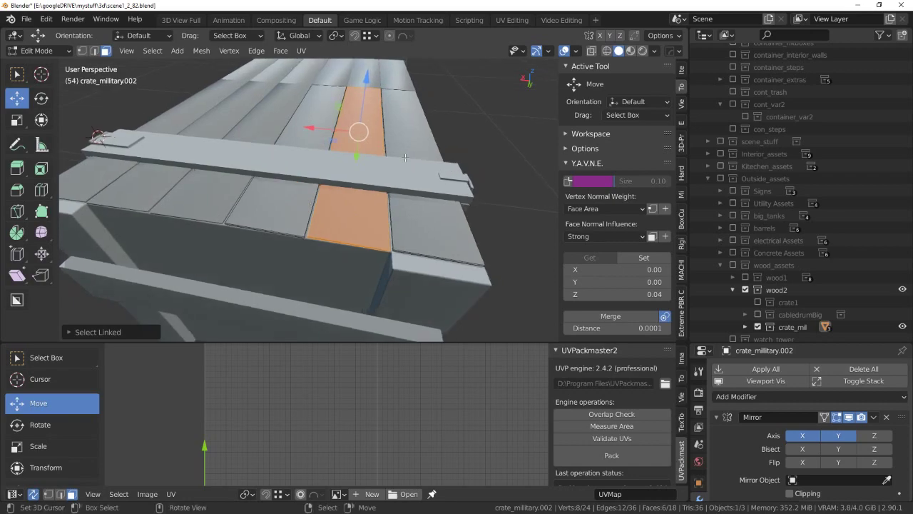
{"action": "key", "text": "s"}
{"action": "key", "text": "x"}
{"action": "left_click", "coordinate": [403, 157]}
{"action": "left_click_drag", "start_coordinate": [309, 127], "coordinate": [303, 127]}
{"action": "mouse_move", "coordinate": [303, 127]}
{"action": "middle_mouse_down"}
{"action": "mouse_move", "coordinate": [408, 120]}
{"action": "mouse_move", "coordinate": [306, 198]}
{"action": "middle_mouse_up"}
{"action": "key", "text": "alt+a"}
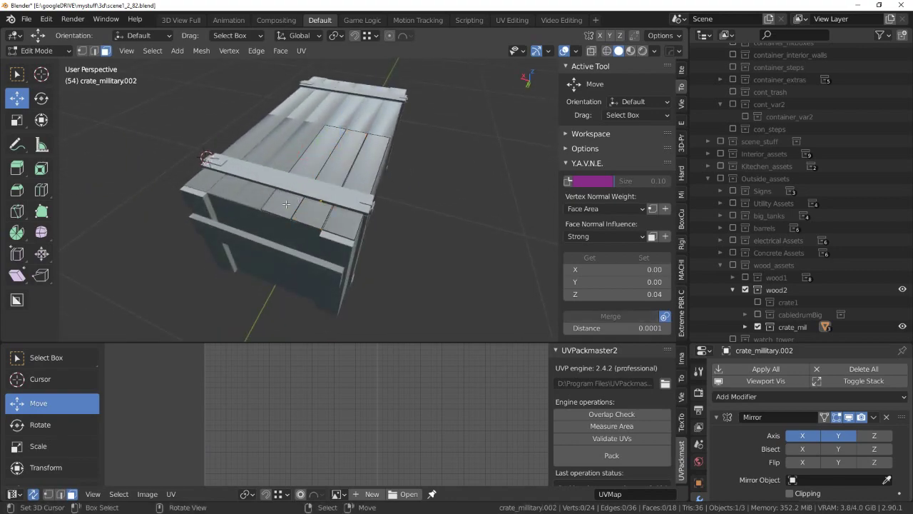
Duplicate a lid plank, rotate the copy upright on X, and lower it down the crate's end.
{"action": "left_click", "coordinate": [286, 204]}
{"action": "key", "text": "ctrl+l"}
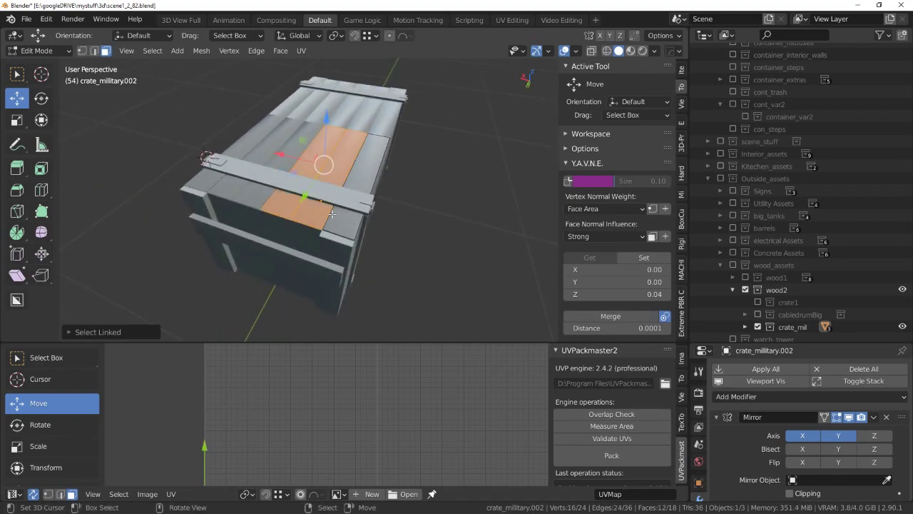
{"action": "key", "text": "shift+d"}
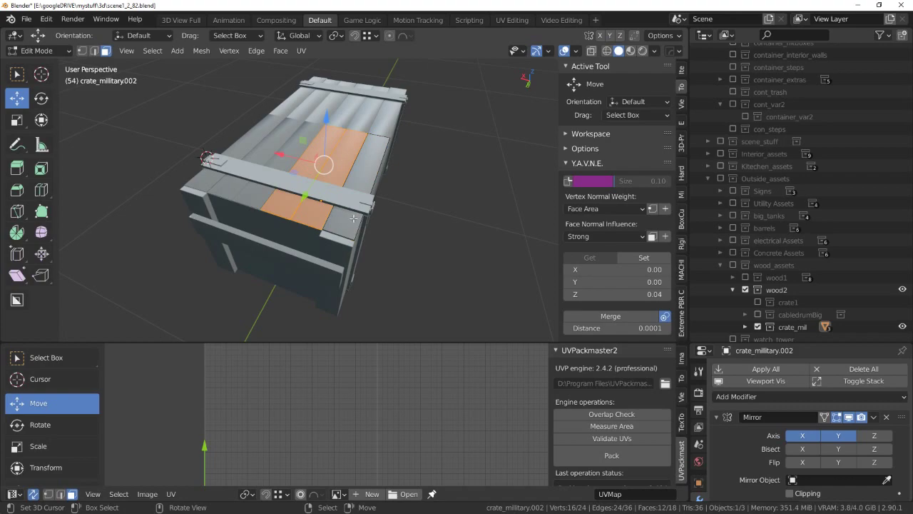
{"action": "key", "text": "r"}
{"action": "key", "text": "x"}
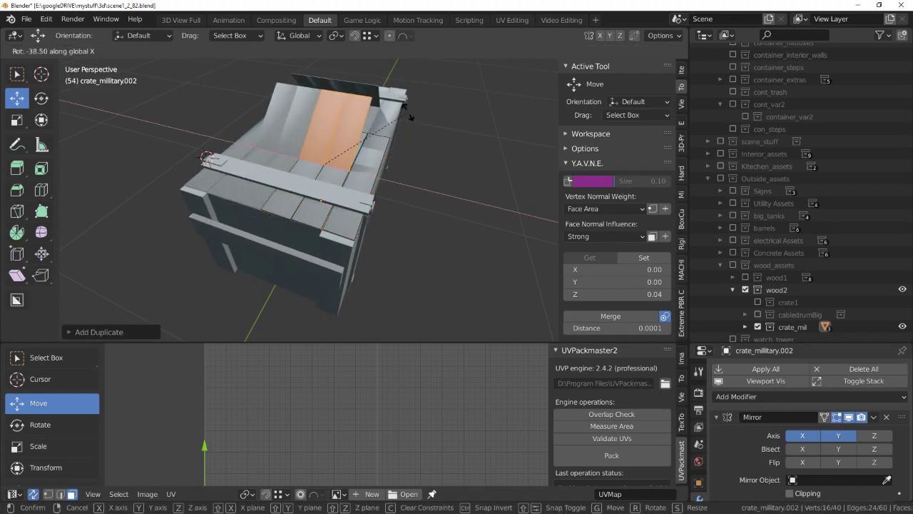
{"action": "type", "text": "90"}
{"action": "left_click", "coordinate": [314, 184]}
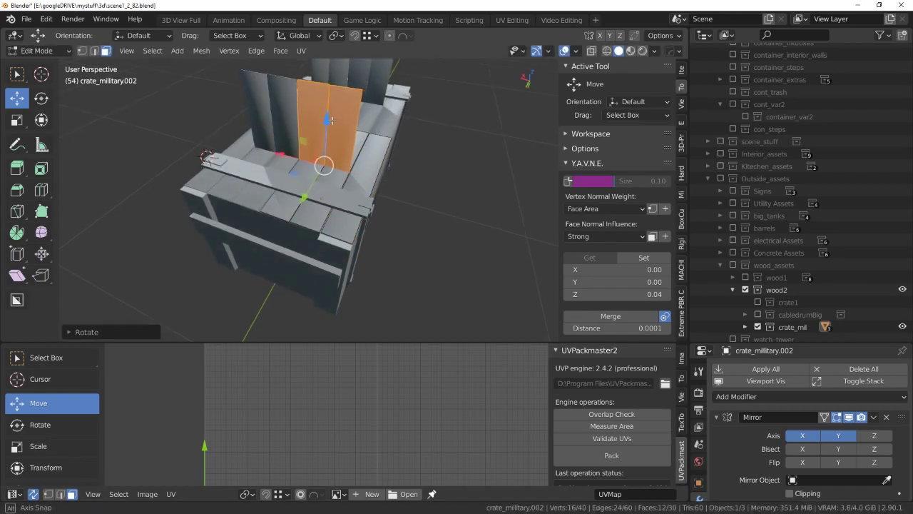
{"action": "middle_click_drag", "start_coordinate": [315, 185], "coordinate": [368, 122]}
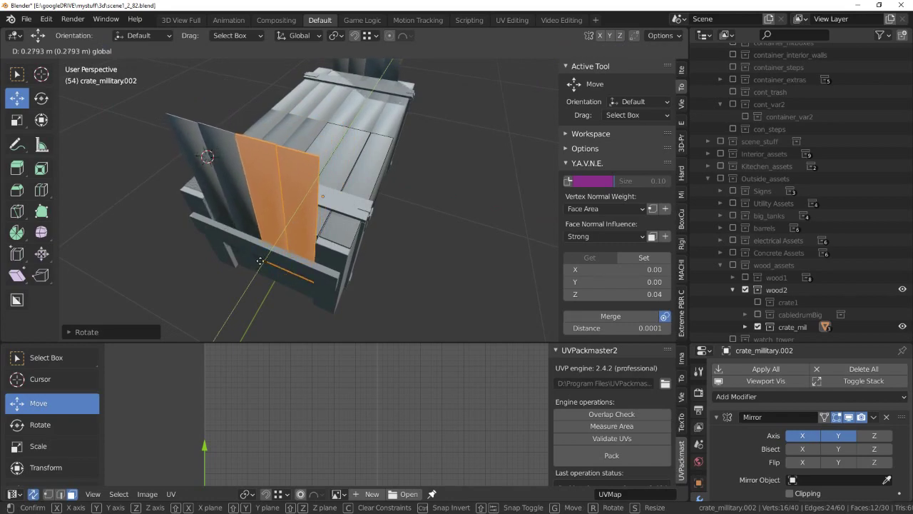
{"action": "key", "text": "g"}
{"action": "left_click_drag", "start_coordinate": [359, 118], "coordinate": [333, 174]}
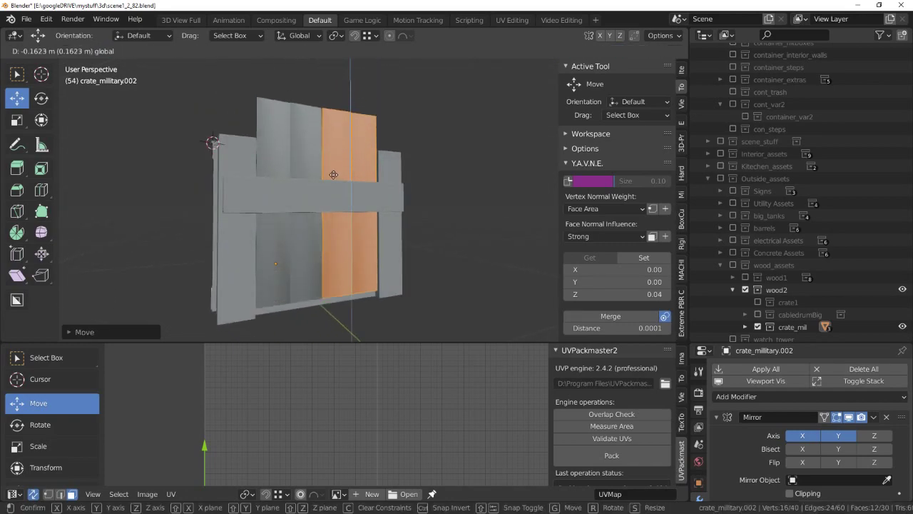
{"action": "left_click", "coordinate": [330, 167]}
Switch to vertex selection and shift the upright plank's face into place.
{"action": "scroll", "coordinate": [354, 178], "scroll_direction": "down", "scroll_amount": 4}
{"action": "scroll", "coordinate": [380, 216], "scroll_direction": "up", "scroll_amount": 5}
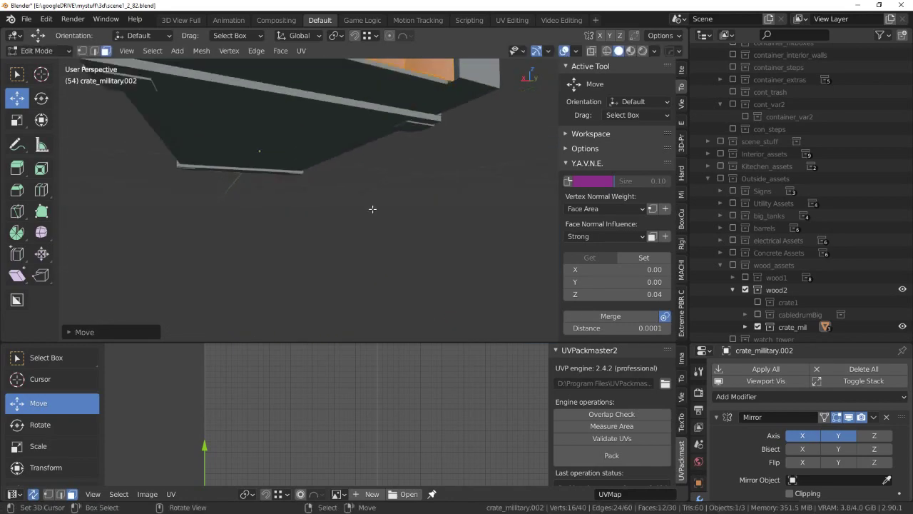
{"action": "scroll", "coordinate": [371, 203], "scroll_direction": "up", "scroll_amount": 2}
{"action": "key", "text": "Tab"}
{"action": "left_click", "coordinate": [286, 190]}
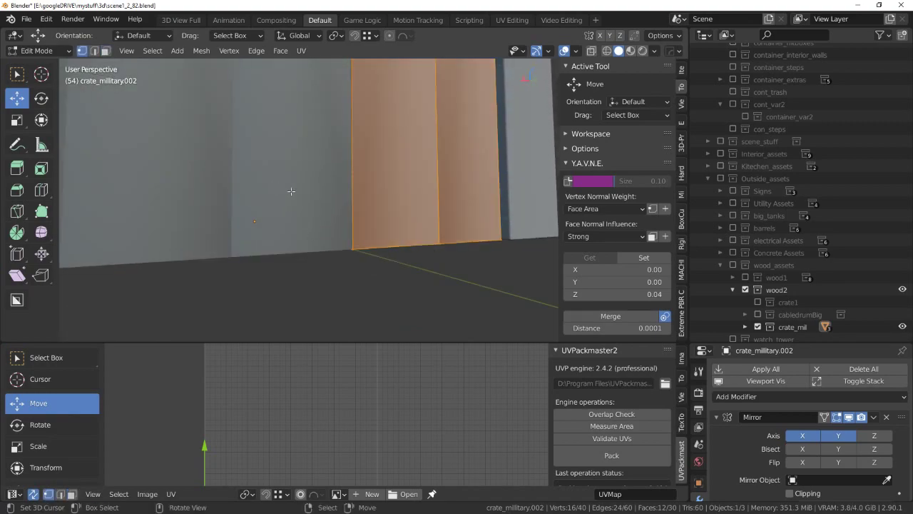
{"action": "middle_click_drag", "start_coordinate": [291, 189], "coordinate": [336, 151]}
{"action": "scroll", "coordinate": [293, 134], "scroll_direction": "down", "scroll_amount": 4}
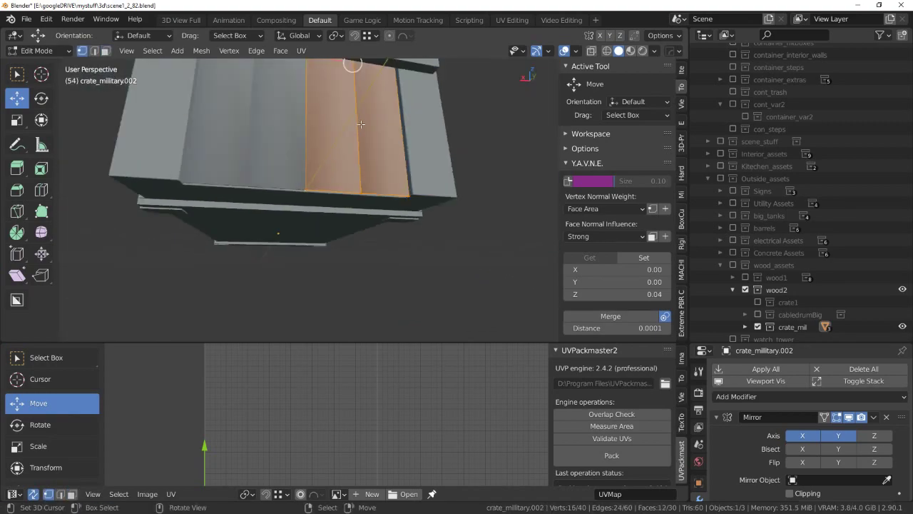
{"action": "mouse_move", "coordinate": [328, 114]}
{"action": "middle_mouse_down"}
{"action": "mouse_move", "coordinate": [364, 95]}
{"action": "mouse_move", "coordinate": [356, 79]}
{"action": "mouse_move", "coordinate": [376, 226]}
{"action": "mouse_move", "coordinate": [353, 217]}
{"action": "mouse_move", "coordinate": [385, 123]}
{"action": "mouse_move", "coordinate": [377, 134]}
{"action": "middle_mouse_up"}
{"action": "key", "text": "g"}
{"action": "left_click", "coordinate": [350, 86]}
Box-select the end planks' top edges in X-ray and move them along Z to level them.
{"action": "scroll", "coordinate": [352, 215], "scroll_direction": "up", "scroll_amount": 4}
{"action": "key", "text": "alt+a"}
{"action": "scroll", "coordinate": [351, 215], "scroll_direction": "down", "scroll_amount": 5}
{"action": "key", "text": "alt+z"}
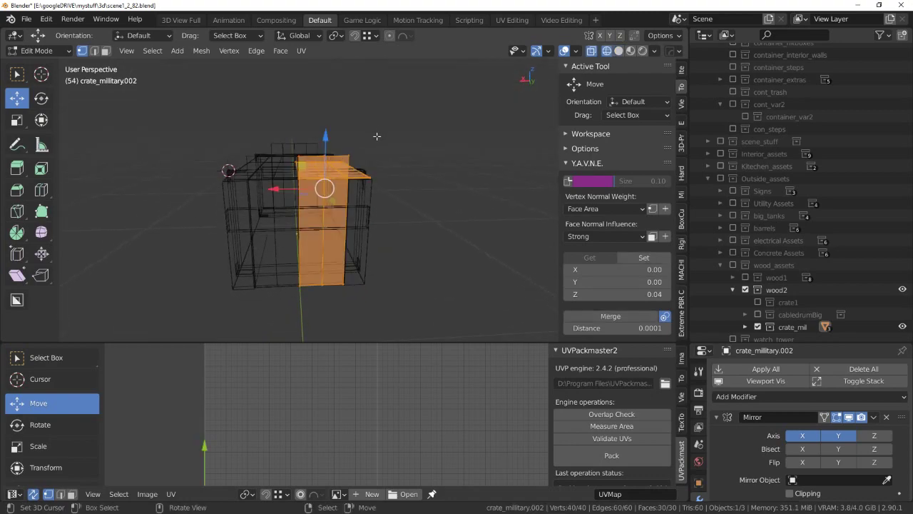
{"action": "left_click_drag", "start_coordinate": [272, 161], "coordinate": [273, 161]}
{"action": "key", "text": "alt+z"}
{"action": "scroll", "coordinate": [326, 142], "scroll_direction": "up", "scroll_amount": 5}
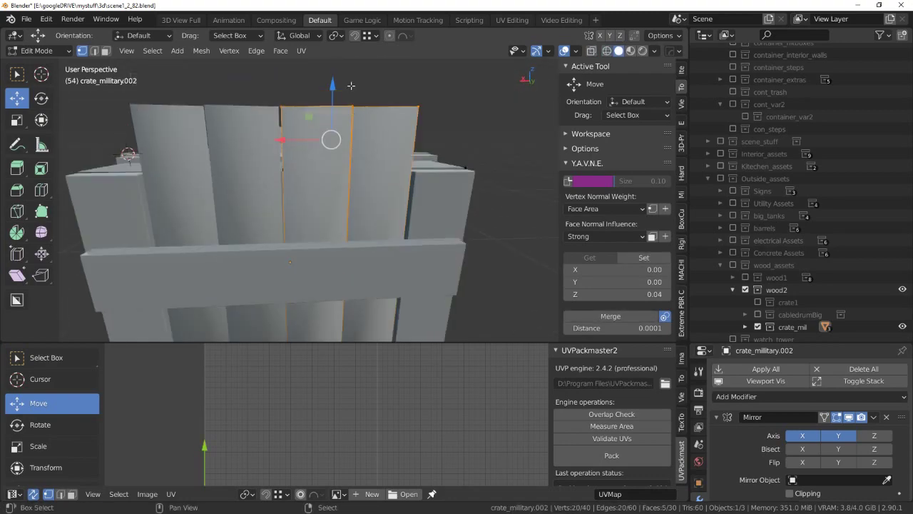
{"action": "key", "text": "g"}
{"action": "key", "text": "z"}
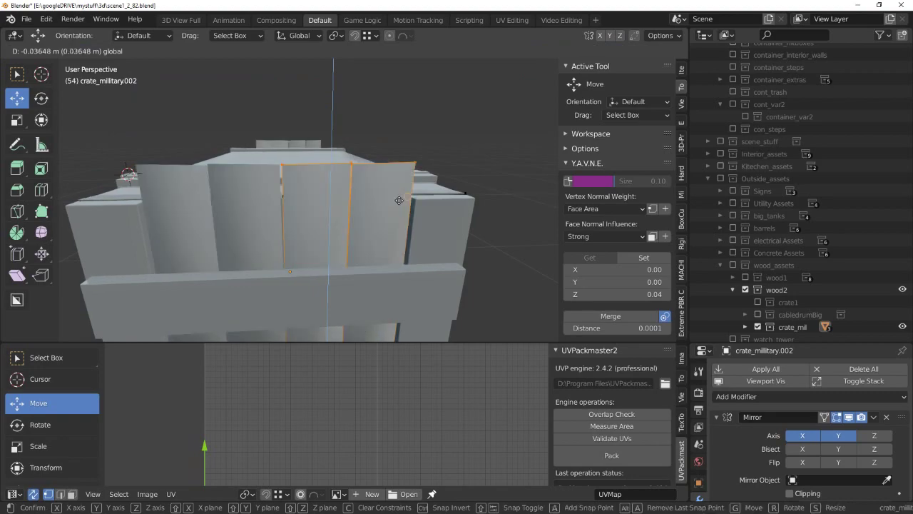
{"action": "left_click", "coordinate": [402, 207]}
Box-select only the plank top vertices in X-ray and move them into line.
{"action": "middle_click_drag", "start_coordinate": [326, 166], "coordinate": [377, 127]}
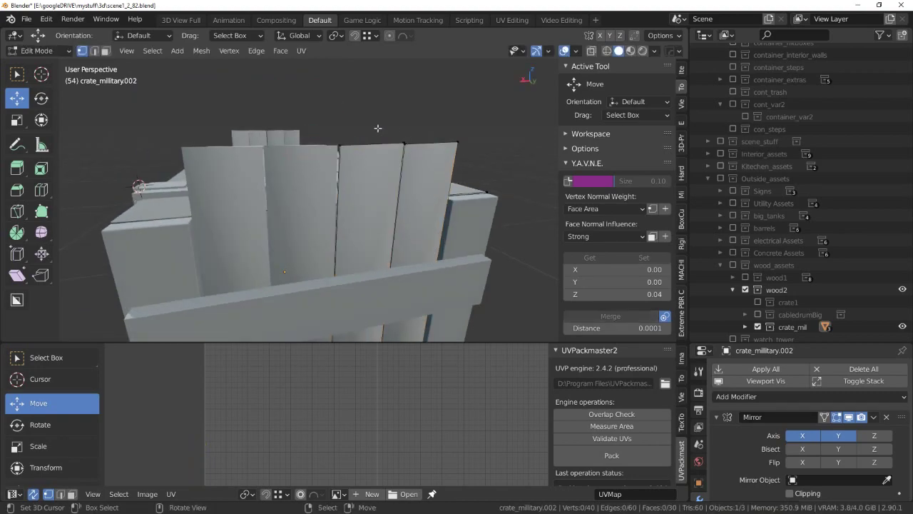
{"action": "key", "text": "a"}
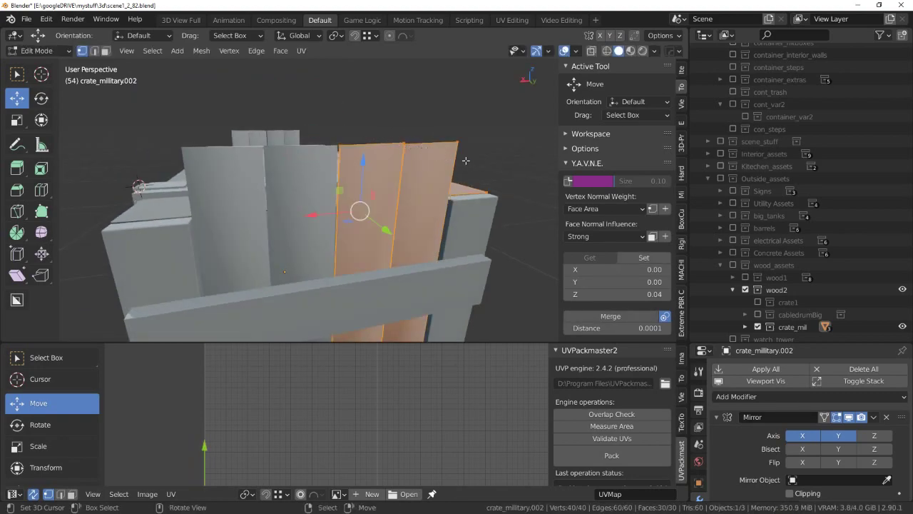
{"action": "key", "text": "alt+z"}
{"action": "left_click_drag", "start_coordinate": [489, 118], "coordinate": [317, 153]}
{"action": "mouse_move", "coordinate": [316, 153]}
{"action": "middle_mouse_down"}
{"action": "mouse_move", "coordinate": [396, 120]}
{"action": "mouse_move", "coordinate": [371, 151]}
{"action": "mouse_move", "coordinate": [452, 140]}
{"action": "mouse_move", "coordinate": [464, 129]}
{"action": "mouse_move", "coordinate": [428, 161]}
{"action": "mouse_move", "coordinate": [454, 149]}
{"action": "middle_mouse_up"}
{"action": "key", "text": "alt+z"}
{"action": "key", "text": "g"}
{"action": "left_click", "coordinate": [462, 144]}
Check the plank alignment in orthographic front, right and back views with see-through shading.
{"action": "key", "text": "alt+z"}
{"action": "key", "text": "alt+z"}
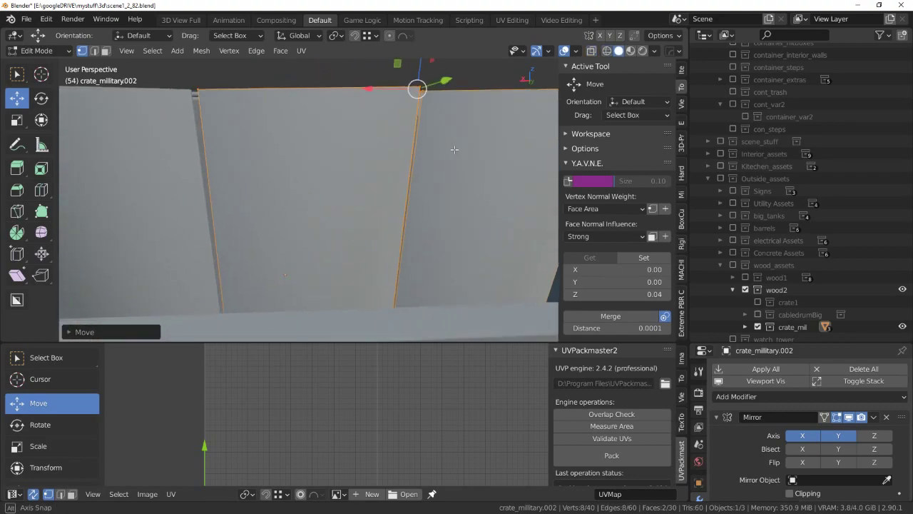
{"action": "key", "text": "KP_5"}
{"action": "key", "text": "KP_1"}
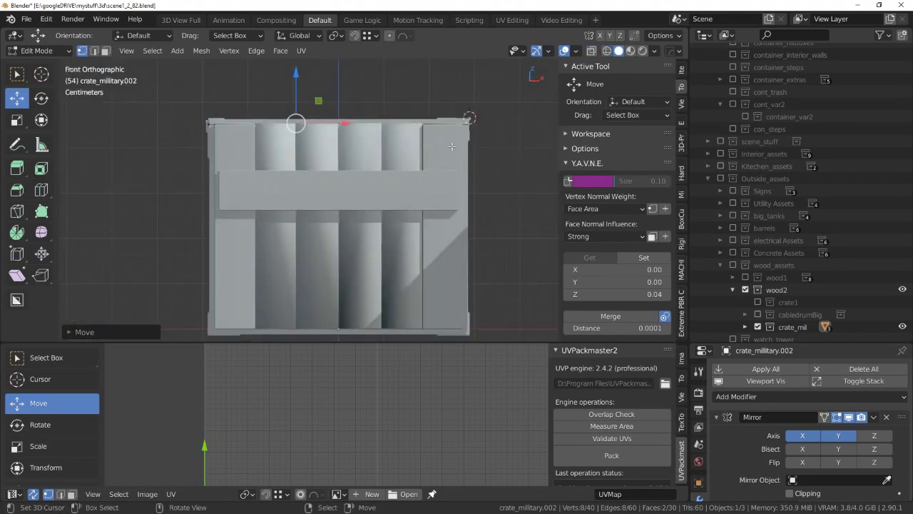
{"action": "key", "text": "KP_3"}
{"action": "key", "text": "alt+z"}
{"action": "key", "text": "ctrl+KP_1"}
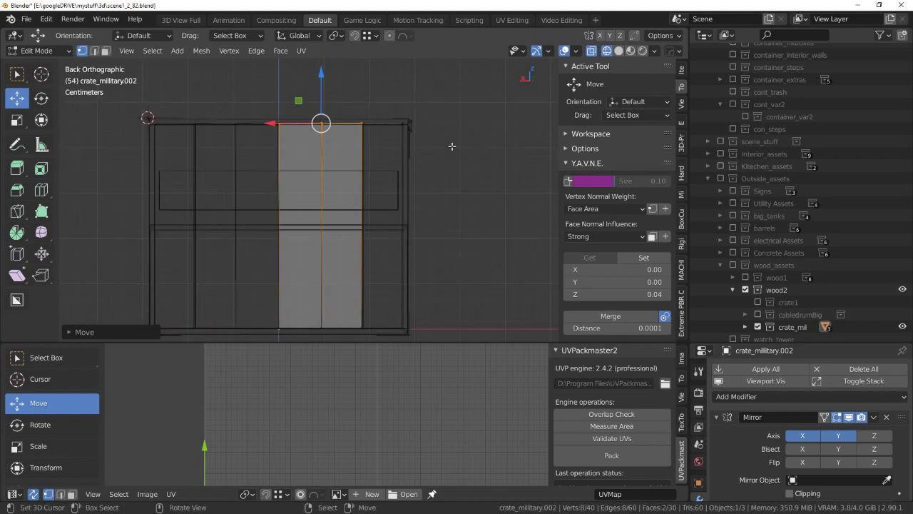
{"action": "key", "text": "KP_Decimal"}
{"action": "scroll", "coordinate": [452, 146], "scroll_direction": "down", "scroll_amount": 3, "text": "shift"}
{"action": "scroll", "coordinate": [434, 159], "scroll_direction": "up", "scroll_amount": 3}
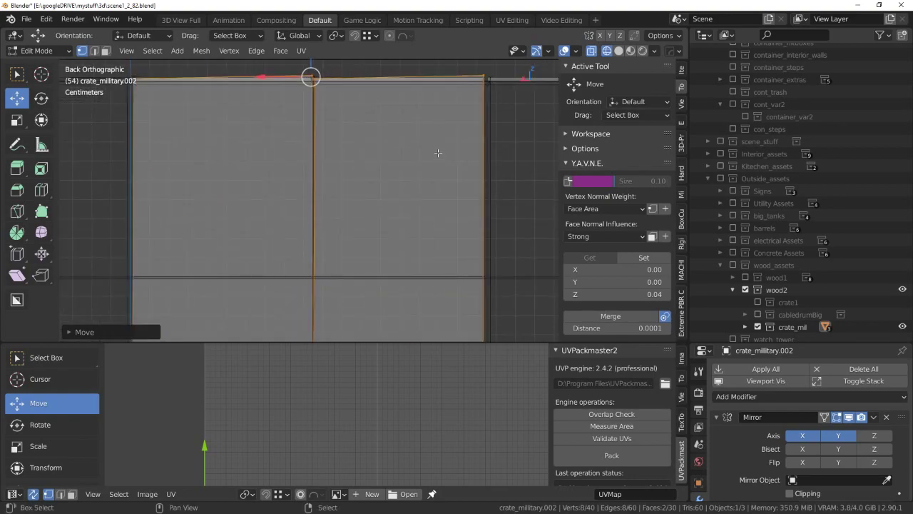
{"action": "scroll", "coordinate": [438, 152], "scroll_direction": "up", "scroll_amount": 2, "text": "shift"}
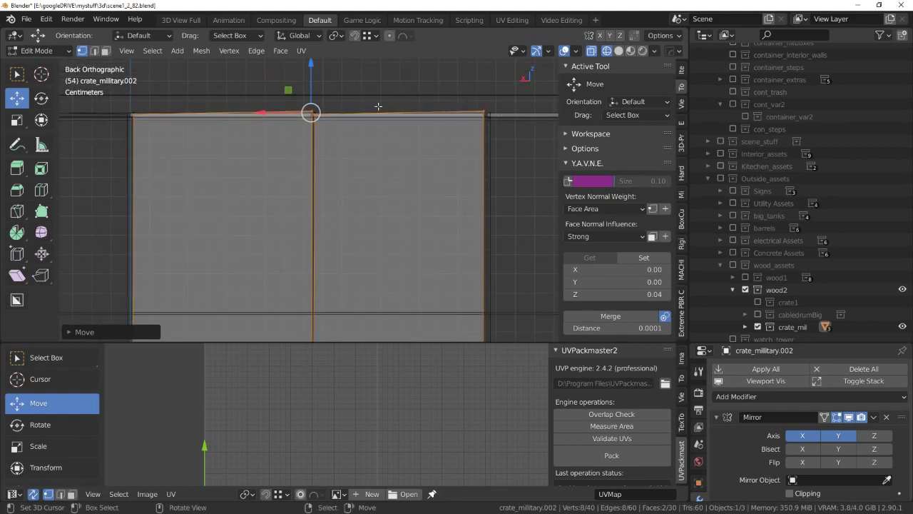
{"action": "mouse_move", "coordinate": [370, 107]}
{"action": "middle_mouse_down"}
{"action": "mouse_move", "coordinate": [405, 132]}
{"action": "mouse_move", "coordinate": [333, 143]}
{"action": "mouse_move", "coordinate": [371, 255]}
{"action": "middle_mouse_up"}
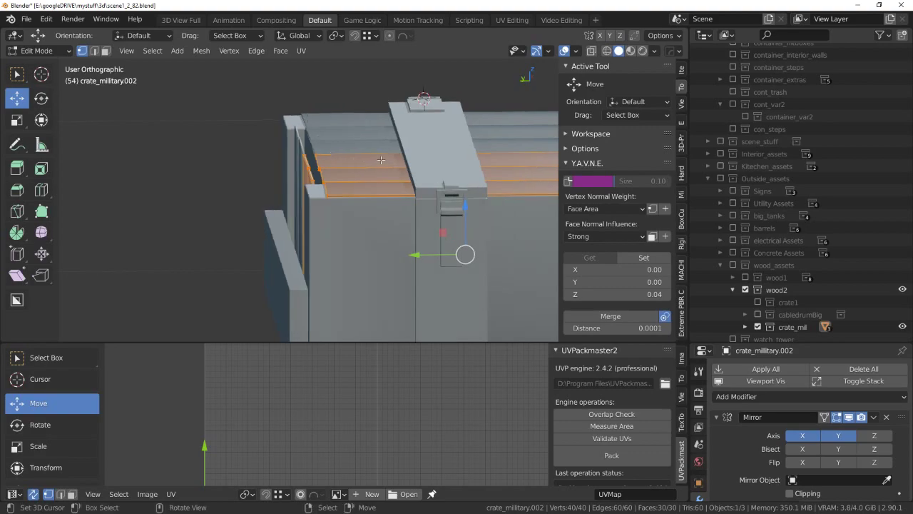
Delete the selected vertices, undo it, clear the selection and switch to top view.
{"action": "key", "text": "x"}
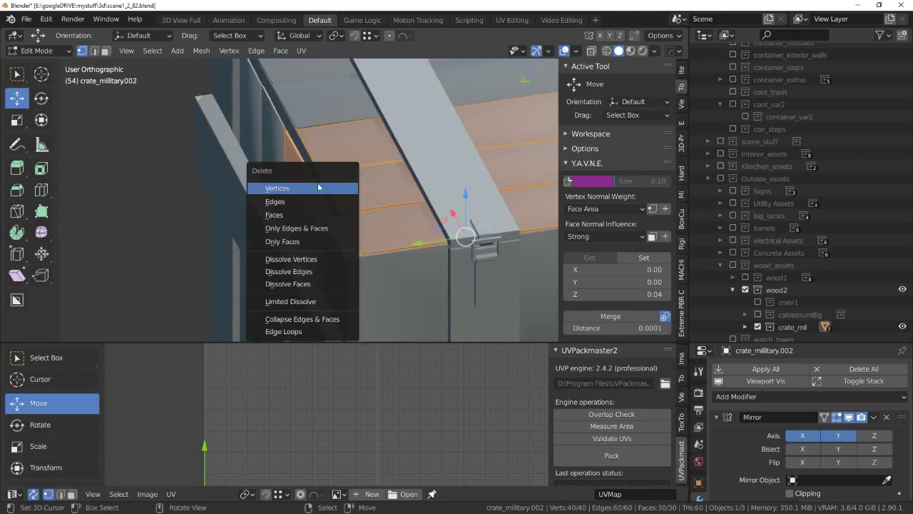
{"action": "left_click", "coordinate": [318, 187]}
{"action": "key", "text": "ctrl+z"}
{"action": "key", "text": "alt+a"}
{"action": "middle_click_drag", "start_coordinate": [363, 164], "coordinate": [311, 184]}
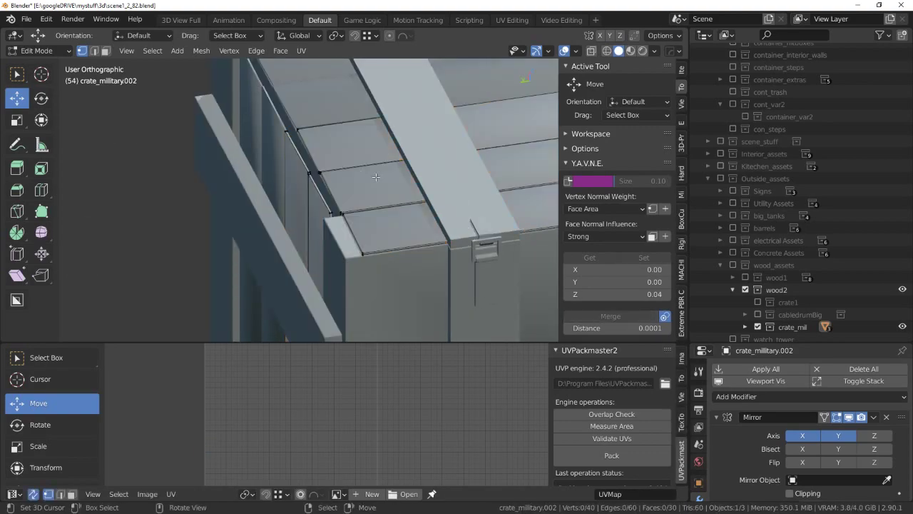
{"action": "key", "text": "KP_7"}
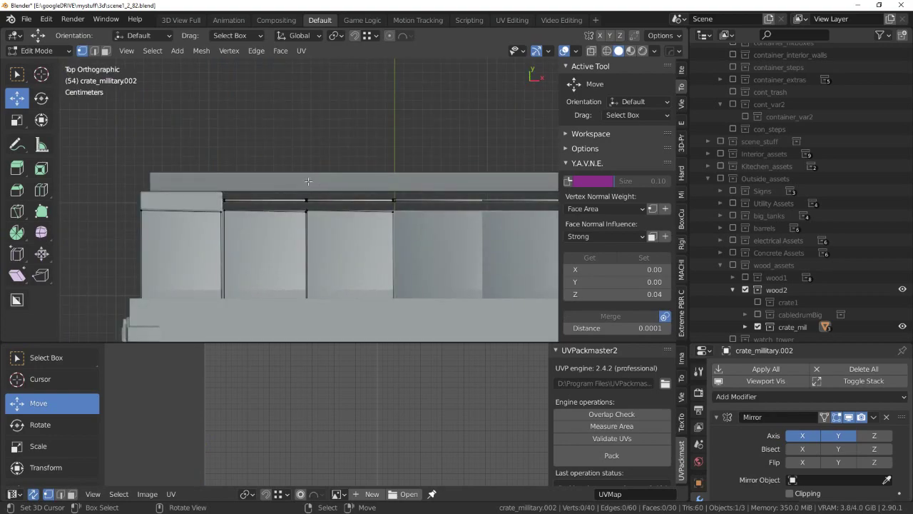
{"action": "middle_click_drag", "start_coordinate": [294, 202], "coordinate": [322, 214], "text": "shift"}
Box-select the top row of plank-end vertices in X-ray and scale them flat along Y.
{"action": "key", "text": "ctrl+Tab"}
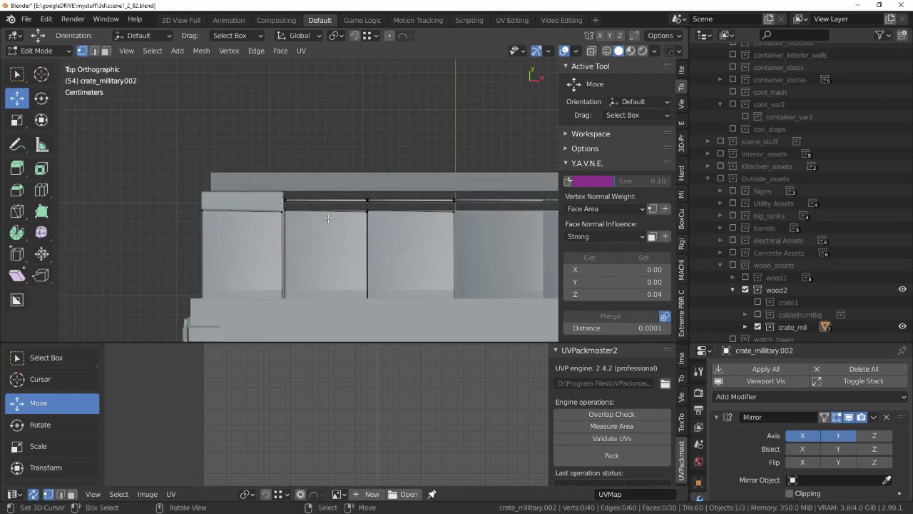
{"action": "scroll", "coordinate": [328, 218], "scroll_direction": "up", "scroll_amount": 2}
{"action": "key", "text": "alt+z"}
{"action": "key", "text": "b"}
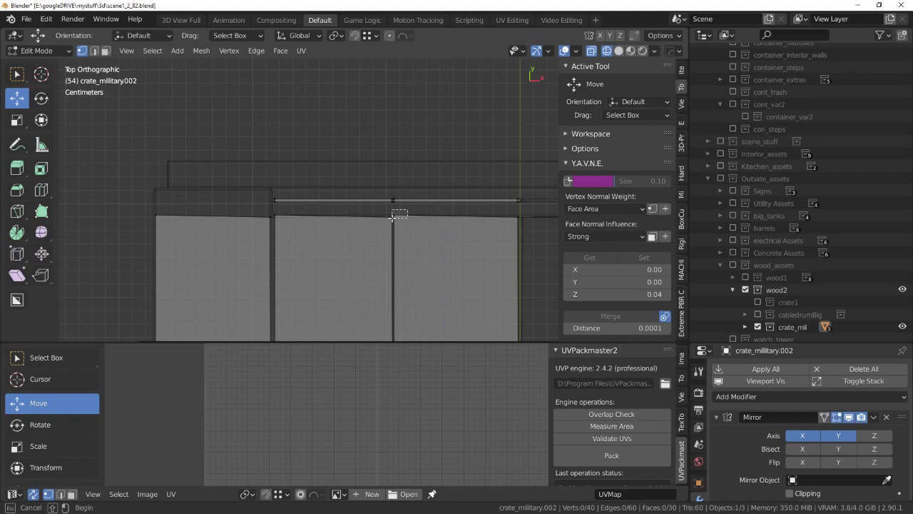
{"action": "left_click_drag", "start_coordinate": [136, 229], "coordinate": [528, 221]}
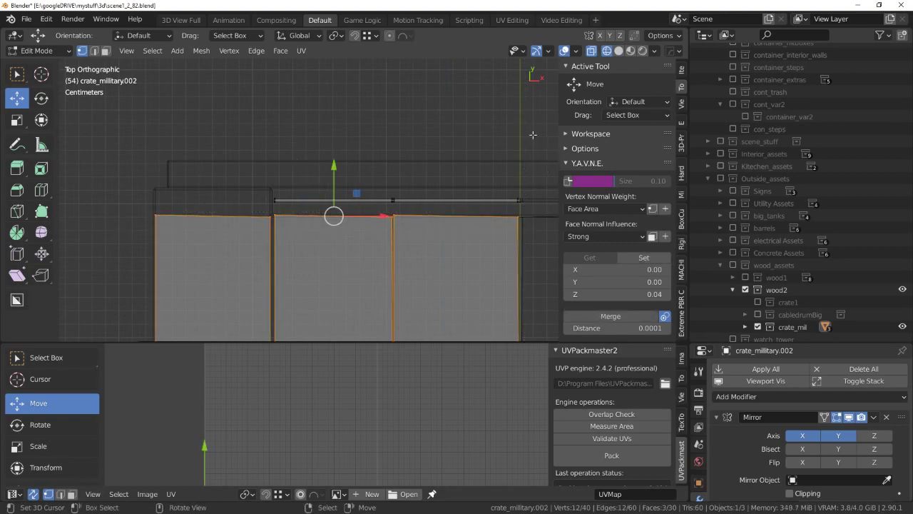
{"action": "key", "text": "s"}
{"action": "key", "text": "z"}
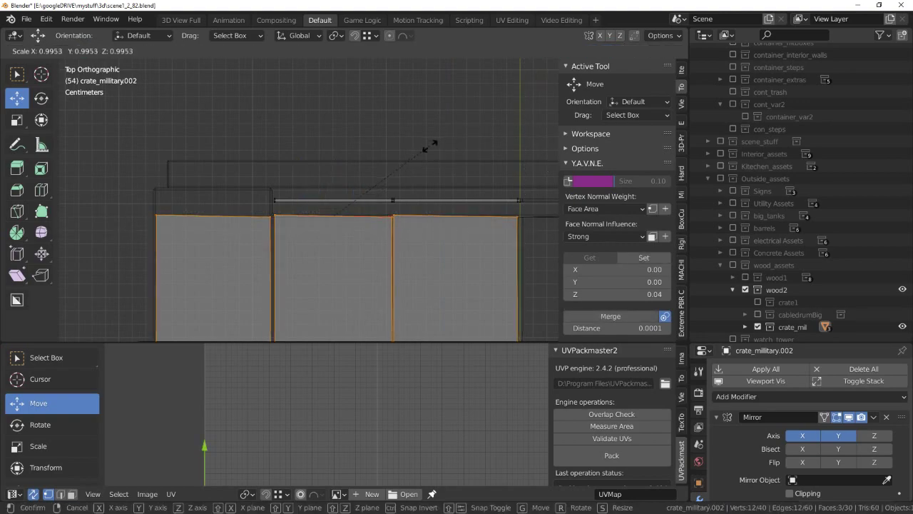
{"action": "key", "text": "y"}
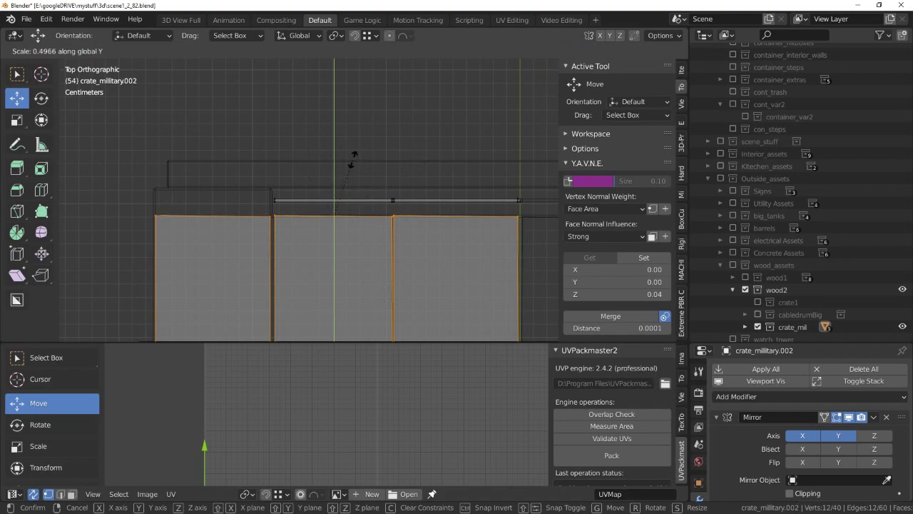
{"action": "key", "text": "Return"}
Flatten the selected side plank edges to one height with a vertical scale.
{"action": "scroll", "coordinate": [386, 207], "scroll_direction": "up", "scroll_amount": 3}
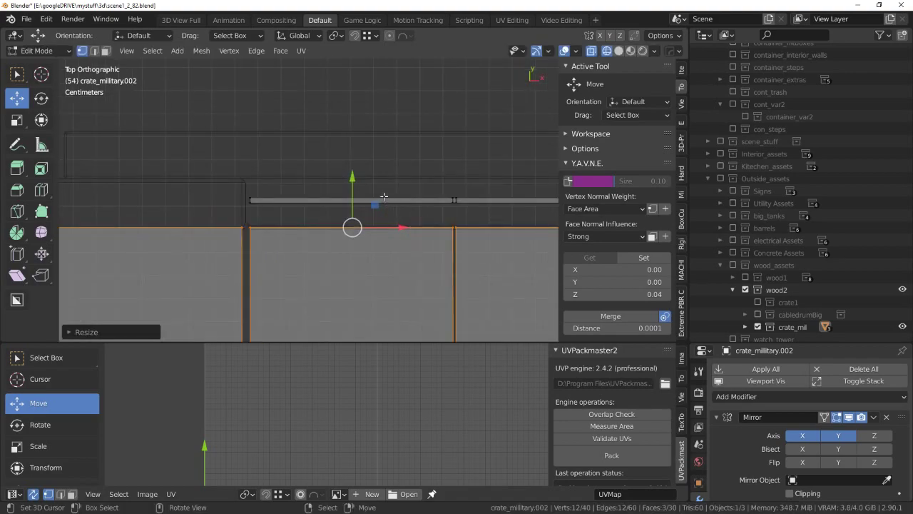
{"action": "scroll", "coordinate": [384, 197], "scroll_direction": "down", "scroll_amount": 3}
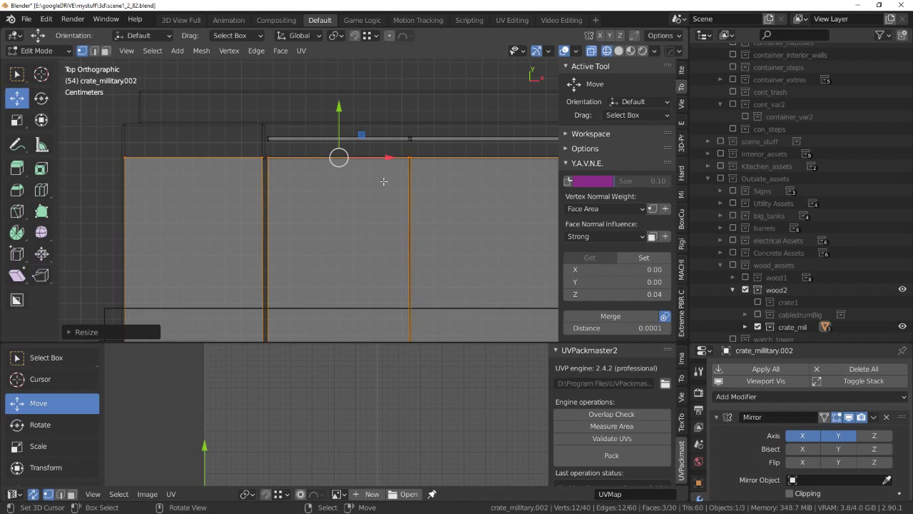
{"action": "mouse_move", "coordinate": [384, 181]}
{"action": "middle_mouse_down"}
{"action": "mouse_move", "coordinate": [351, 91]}
{"action": "mouse_move", "coordinate": [265, 86]}
{"action": "middle_mouse_up"}
{"action": "key", "text": "KP_3"}
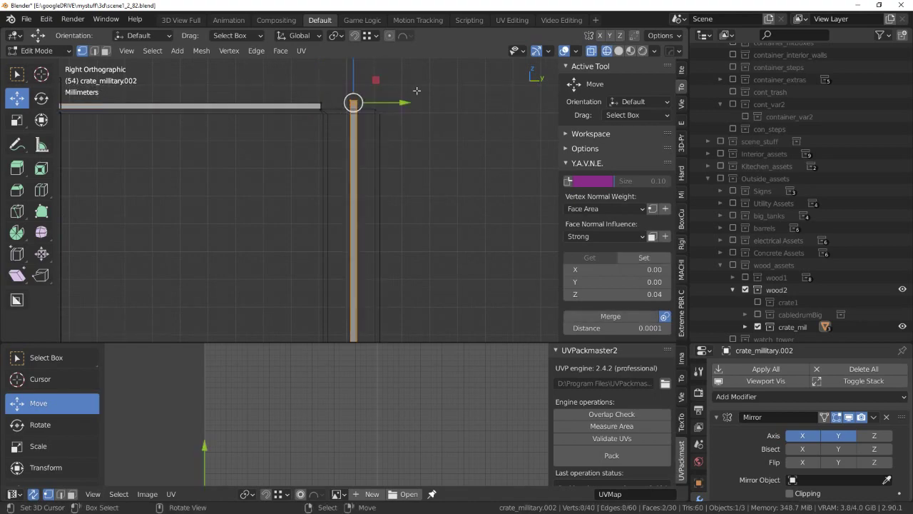
{"action": "mouse_move", "coordinate": [265, 86]}
{"action": "middle_mouse_down"}
{"action": "mouse_move", "coordinate": [387, 115]}
{"action": "mouse_move", "coordinate": [441, 102]}
{"action": "middle_mouse_up"}
{"action": "scroll", "coordinate": [441, 103], "scroll_direction": "up", "scroll_amount": 1}
{"action": "key", "text": "s"}
{"action": "type", "text": "0"}
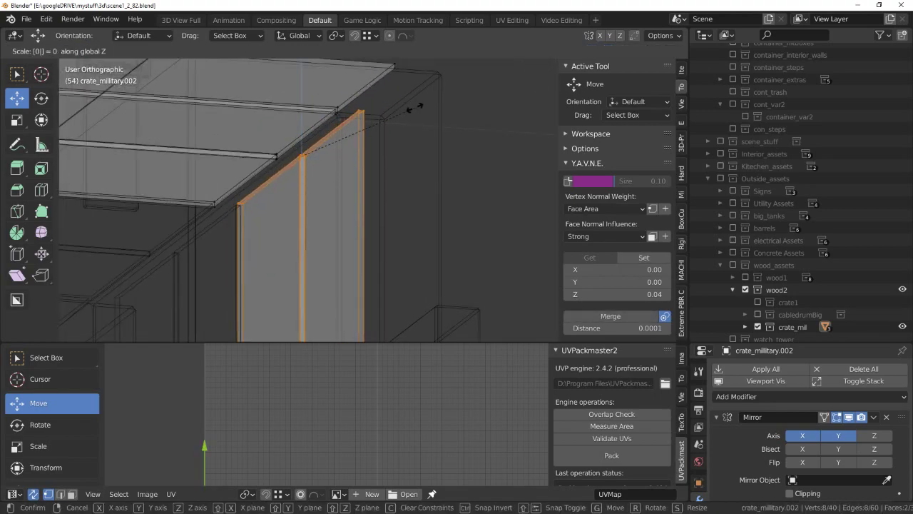
{"action": "key", "text": "Return"}
Move the plank face down against the crate's end and select its bottom edge.
{"action": "key", "text": "alt+z"}
{"action": "middle_click_drag", "start_coordinate": [414, 107], "coordinate": [446, 101]}
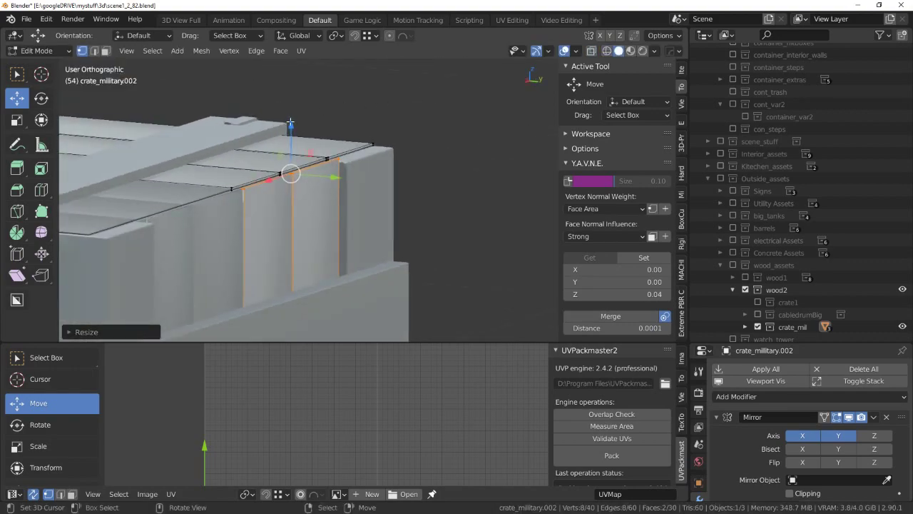
{"action": "left_click_drag", "start_coordinate": [291, 122], "coordinate": [290, 132]}
{"action": "middle_click_drag", "start_coordinate": [292, 132], "coordinate": [335, 254]}
{"action": "key", "text": "alt+z"}
{"action": "scroll", "coordinate": [335, 253], "scroll_direction": "down", "scroll_amount": 2}
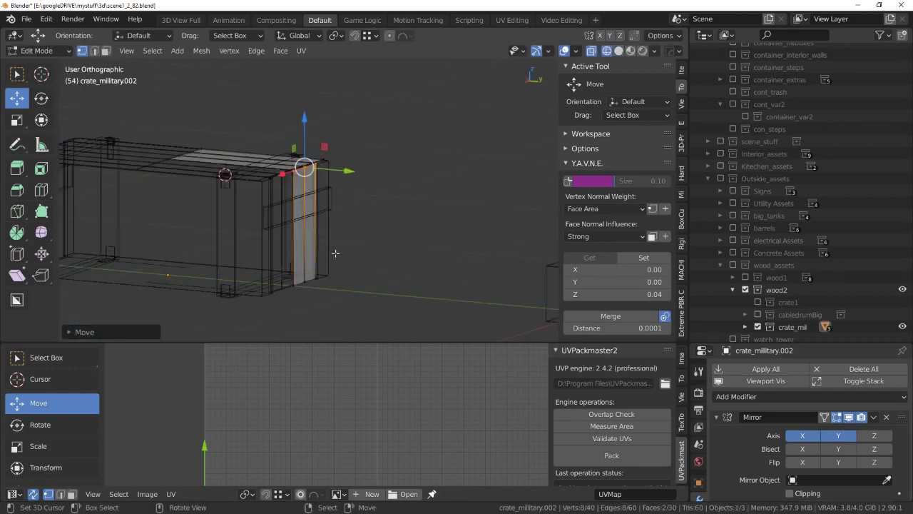
{"action": "left_click", "coordinate": [304, 282]}
{"action": "key", "text": "KP_Decimal"}
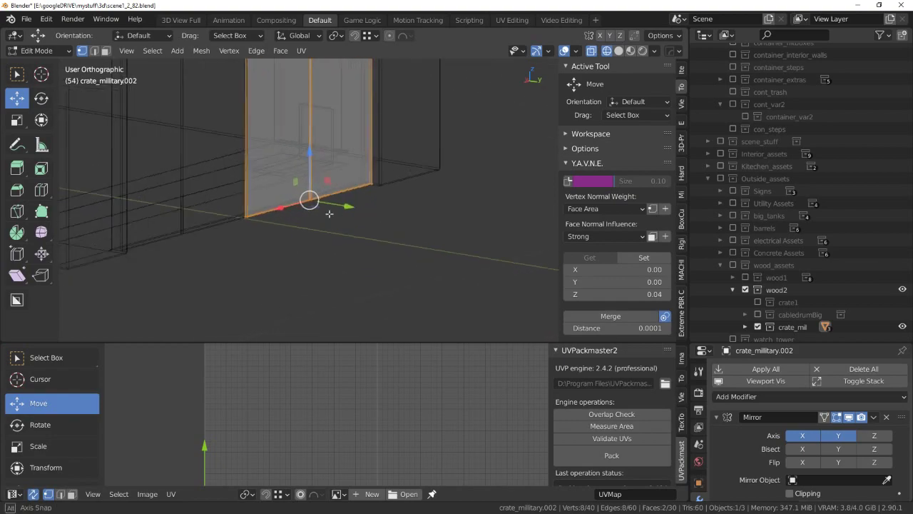
{"action": "key", "text": "alt+z"}
Inspect the plank joins from front, right and angled views.
{"action": "mouse_move", "coordinate": [270, 310]}
{"action": "middle_mouse_down"}
{"action": "mouse_move", "coordinate": [379, 157]}
{"action": "mouse_move", "coordinate": [146, 201]}
{"action": "middle_mouse_up"}
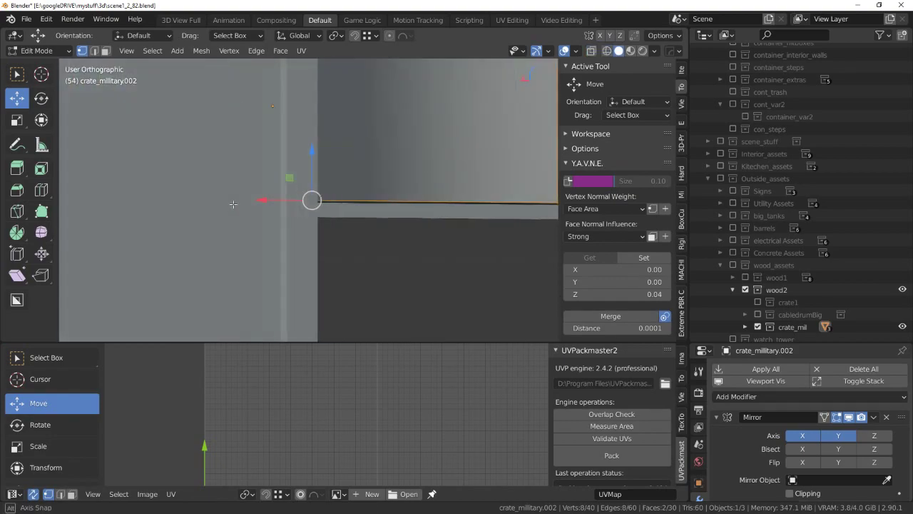
{"action": "key", "text": "KP_1"}
{"action": "key", "text": "shift+z"}
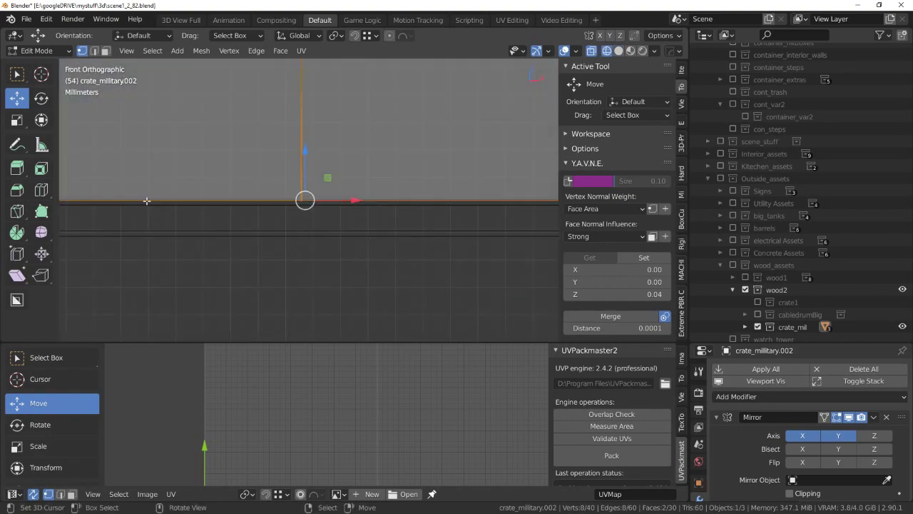
{"action": "key", "text": "KP_3"}
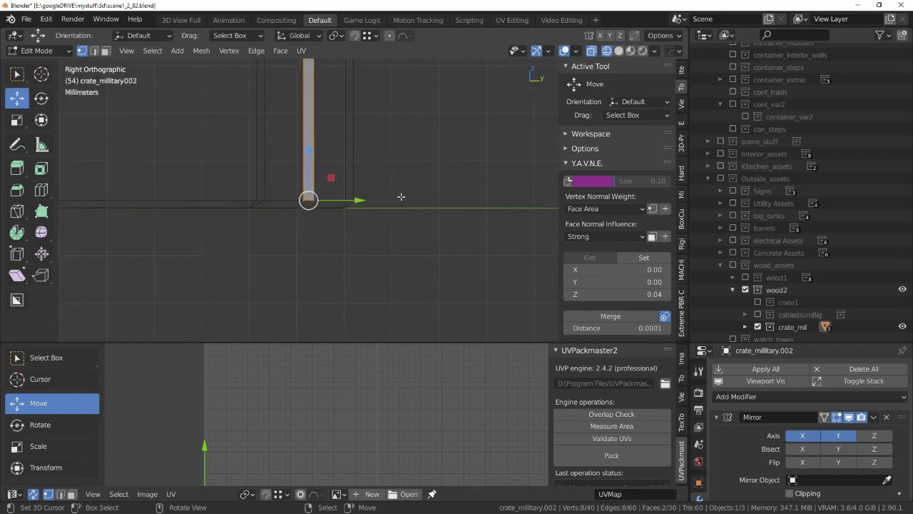
{"action": "key", "text": "shift+z"}
{"action": "middle_click_drag", "start_coordinate": [371, 179], "coordinate": [352, 182]}
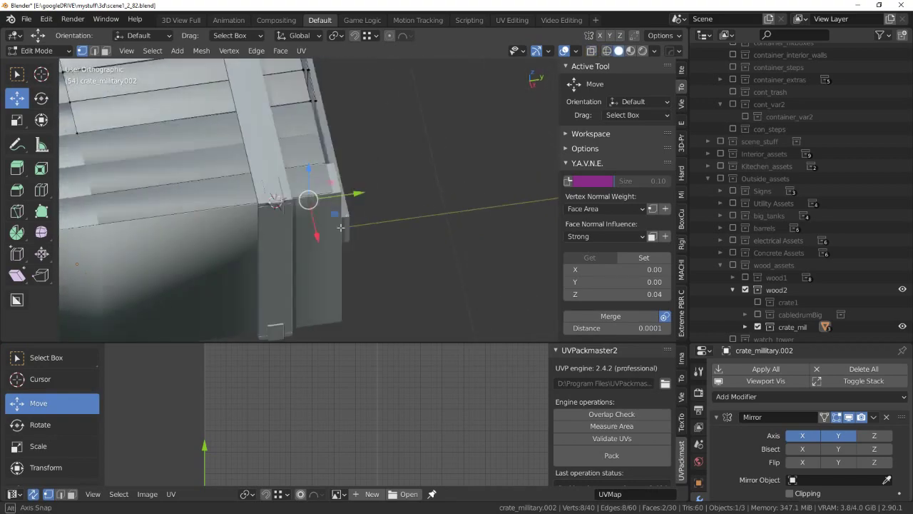
{"action": "scroll", "coordinate": [352, 182], "scroll_direction": "up", "scroll_amount": 3}
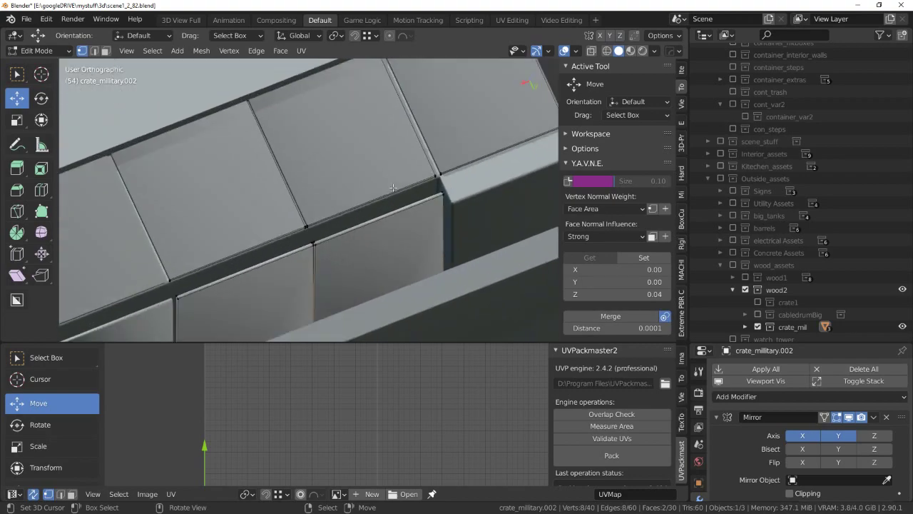
{"action": "mouse_move", "coordinate": [352, 183]}
{"action": "middle_mouse_down"}
{"action": "mouse_move", "coordinate": [384, 177]}
{"action": "mouse_move", "coordinate": [332, 178]}
{"action": "mouse_move", "coordinate": [357, 177]}
{"action": "mouse_move", "coordinate": [343, 151]}
{"action": "middle_mouse_up"}
{"action": "scroll", "coordinate": [384, 177], "scroll_direction": "down", "scroll_amount": 3}
{"action": "scroll", "coordinate": [375, 178], "scroll_direction": "up", "scroll_amount": 4}
{"action": "scroll", "coordinate": [375, 178], "scroll_direction": "down", "scroll_amount": 5}
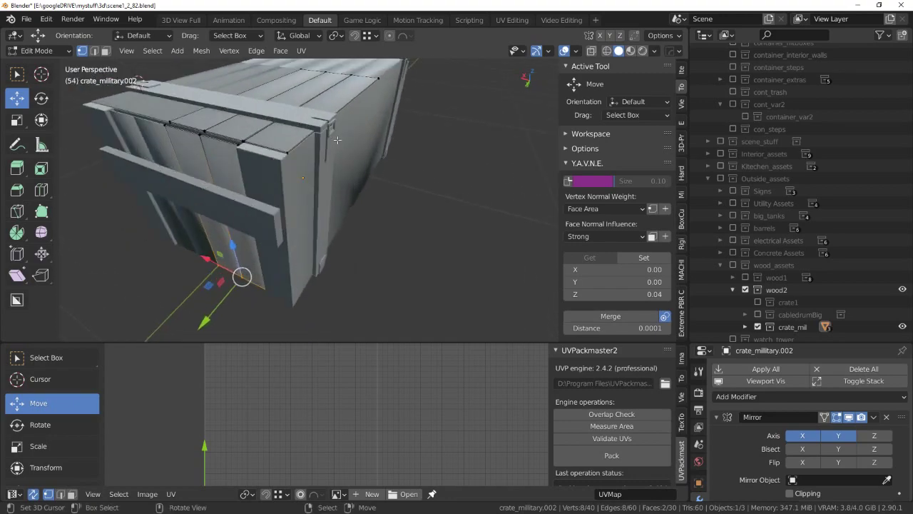
{"action": "middle_click_drag", "start_coordinate": [290, 162], "coordinate": [285, 159]}
Duplicate the connected top planks and rotate the copy upright around the Y axis.
{"action": "key", "text": "ctrl+l"}
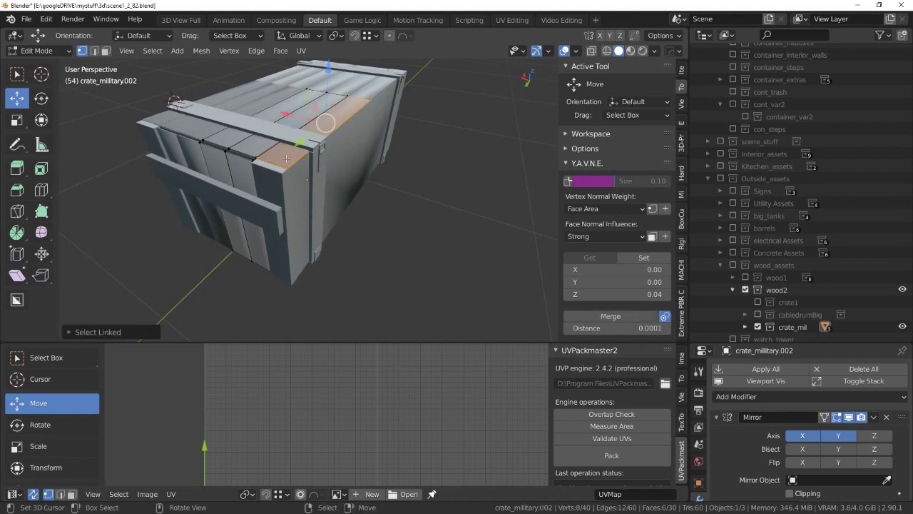
{"action": "scroll", "coordinate": [226, 141], "scroll_direction": "down", "scroll_amount": 2}
{"action": "key", "text": "ctrl+l"}
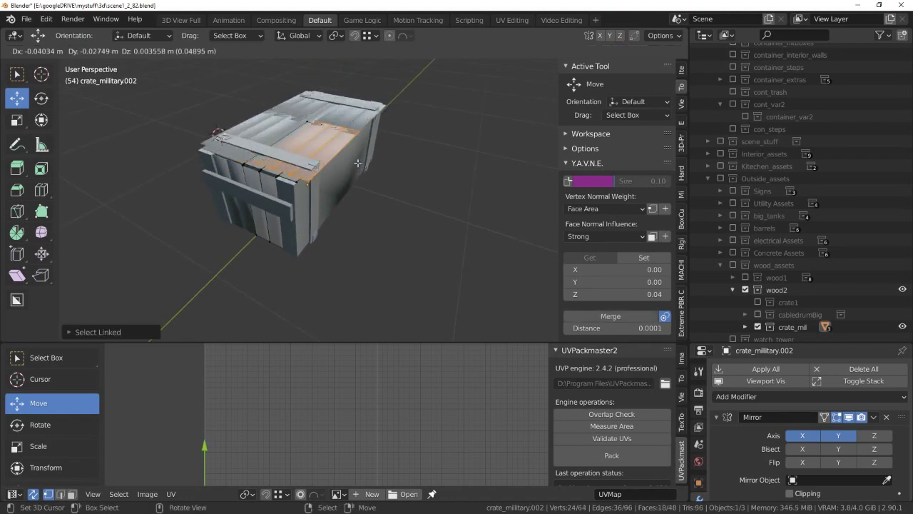
{"action": "right_click", "coordinate": [358, 163]}
{"action": "left_click_drag", "start_coordinate": [274, 138], "coordinate": [321, 154]}
{"action": "key", "text": "r"}
{"action": "key", "text": "x"}
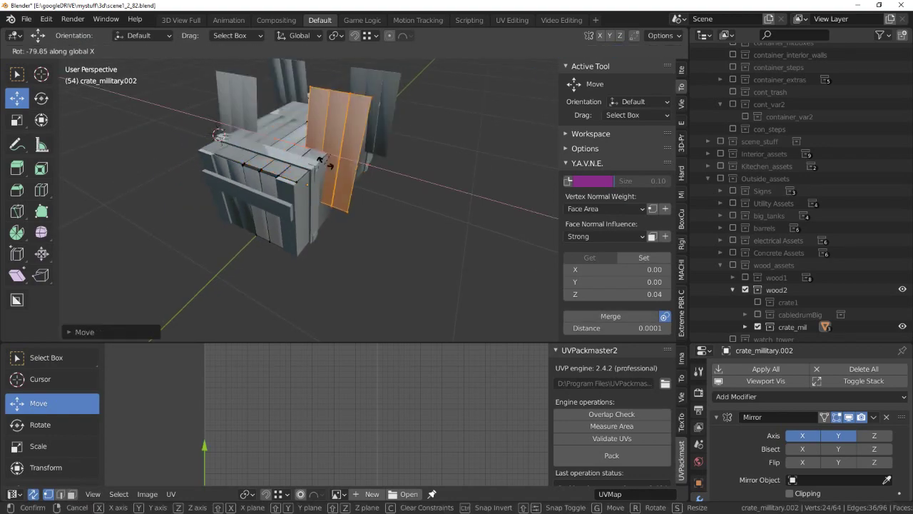
{"action": "key", "text": "y"}
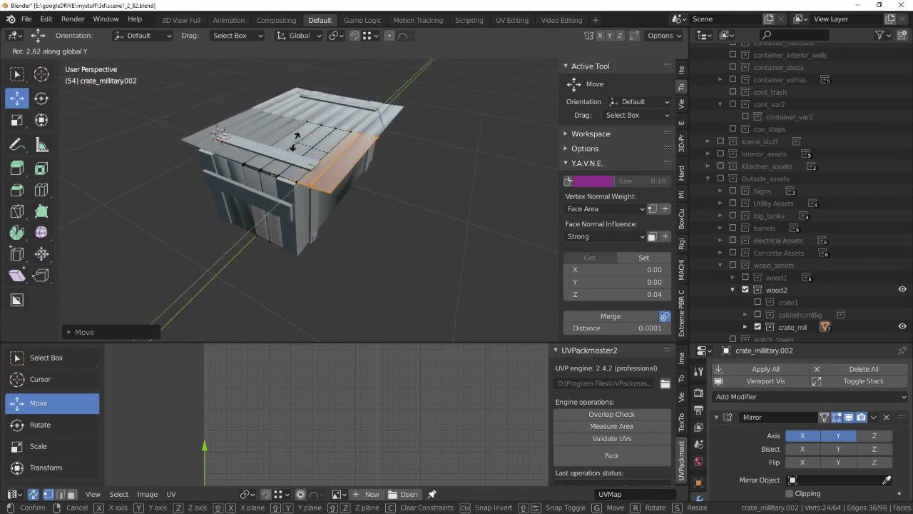
{"action": "left_click", "coordinate": [294, 141]}
Lower the copied planks along Z and slide them flat against the crate side.
{"action": "mouse_move", "coordinate": [293, 141]}
{"action": "middle_mouse_down"}
{"action": "mouse_move", "coordinate": [325, 133]}
{"action": "mouse_move", "coordinate": [298, 136]}
{"action": "mouse_move", "coordinate": [355, 151]}
{"action": "middle_mouse_up"}
{"action": "key", "text": "g"}
{"action": "key", "text": "z"}
{"action": "left_click", "coordinate": [325, 133]}
{"action": "scroll", "coordinate": [297, 136], "scroll_direction": "up", "scroll_amount": 3}
{"action": "left_click_drag", "start_coordinate": [323, 180], "coordinate": [313, 181]}
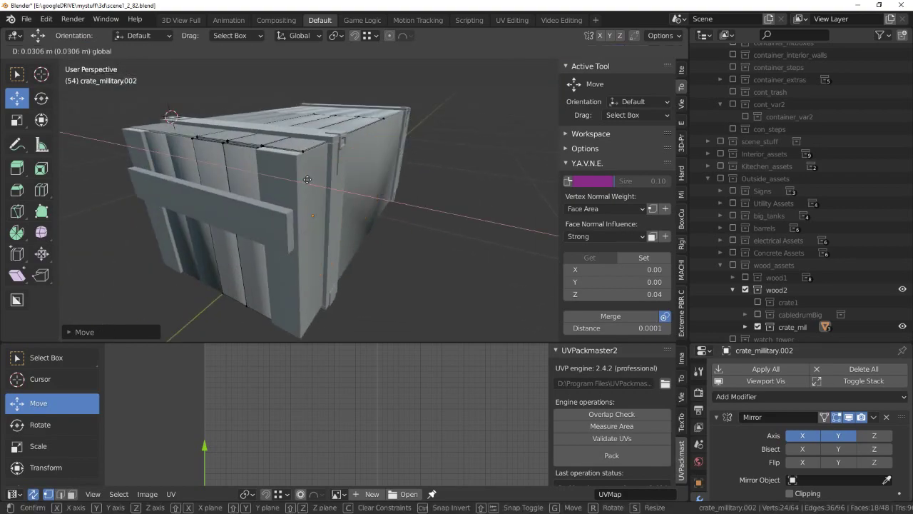
{"action": "left_click", "coordinate": [312, 180]}
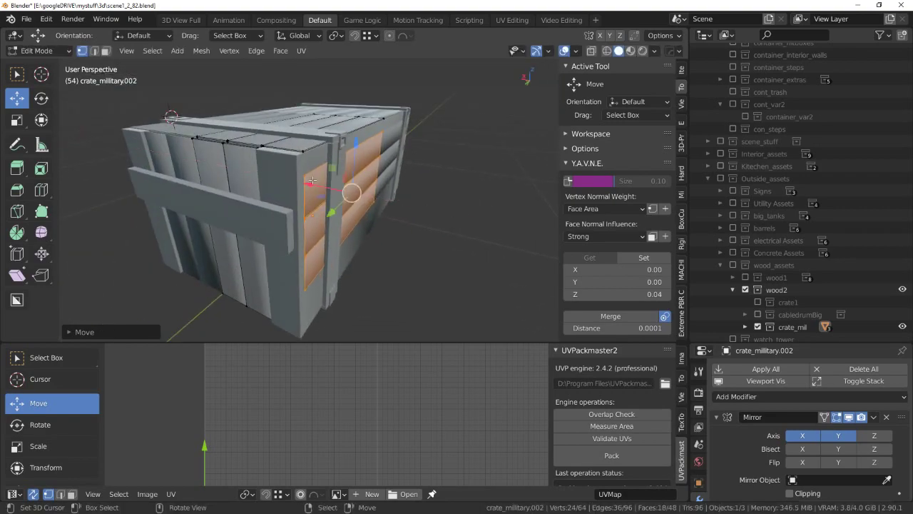
{"action": "key", "text": "grave"}
{"action": "left_click", "coordinate": [268, 173]}
Duplicate the middle row of side planks and place the copy directly below it.
{"action": "mouse_move", "coordinate": [344, 142]}
{"action": "middle_mouse_down"}
{"action": "mouse_move", "coordinate": [328, 182]}
{"action": "mouse_move", "coordinate": [300, 184]}
{"action": "middle_mouse_up"}
{"action": "key", "text": "alt+a"}
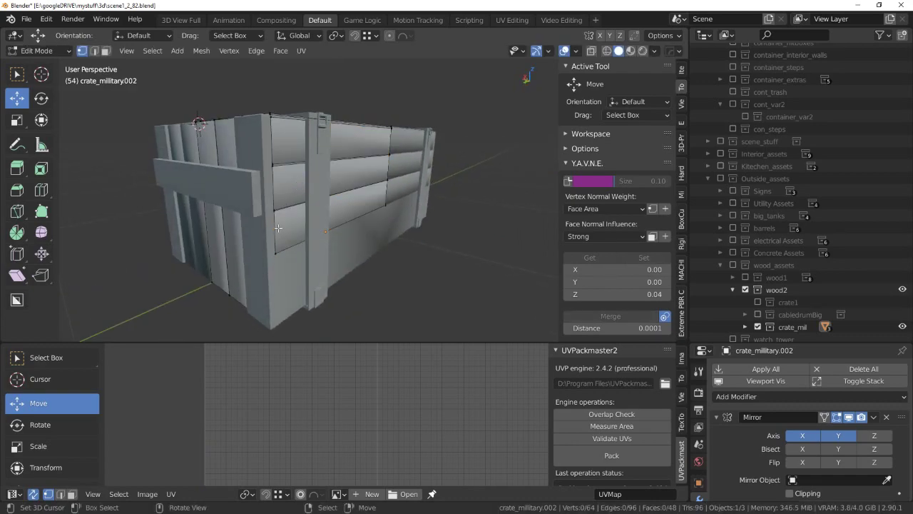
{"action": "key", "text": "l"}
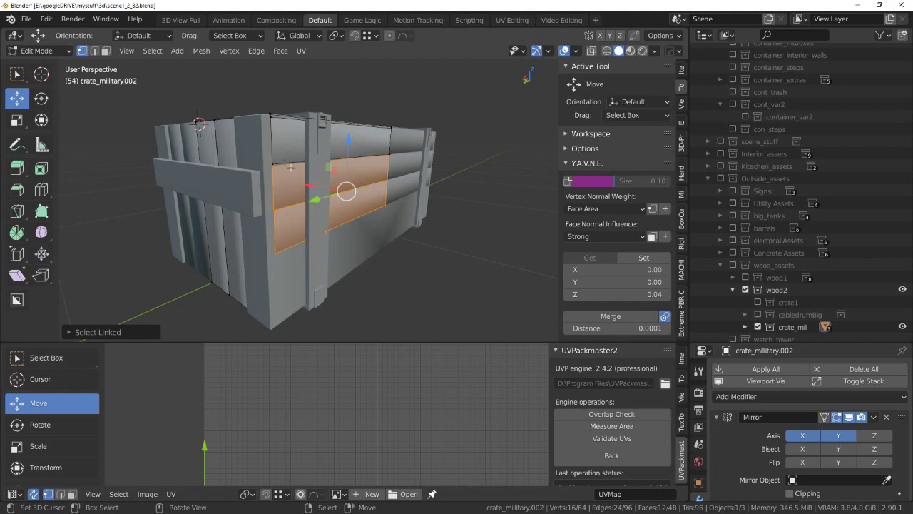
{"action": "key", "text": "shift+d"}
{"action": "key", "text": "z"}
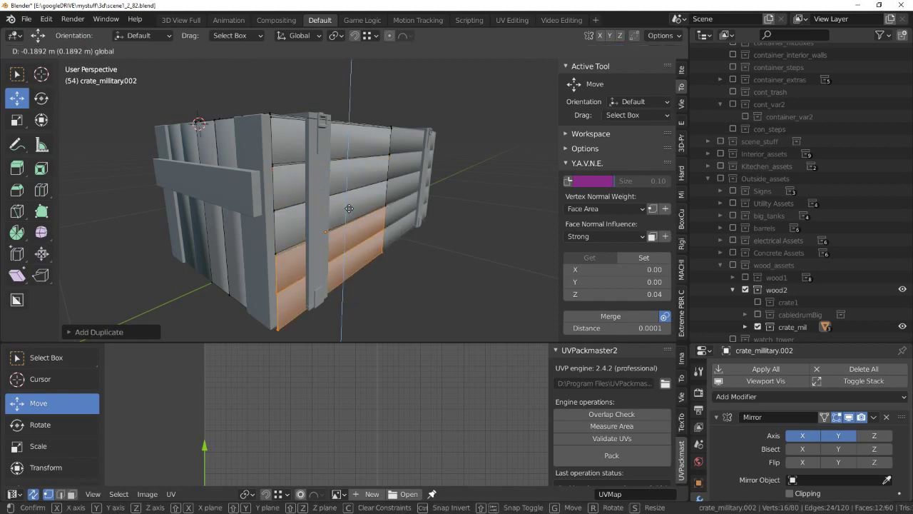
{"action": "left_click", "coordinate": [349, 205]}
{"action": "scroll", "coordinate": [349, 205], "scroll_direction": "up", "scroll_amount": 4}
{"action": "middle_click_drag", "start_coordinate": [357, 214], "coordinate": [371, 182]}
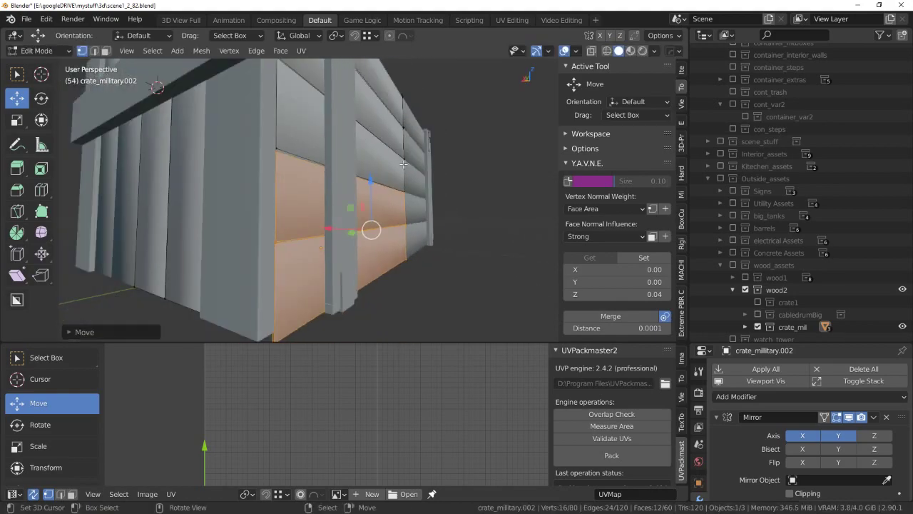
{"action": "left_click_drag", "start_coordinate": [370, 181], "coordinate": [371, 183]}
{"action": "scroll", "coordinate": [347, 214], "scroll_direction": "down", "scroll_amount": 4}
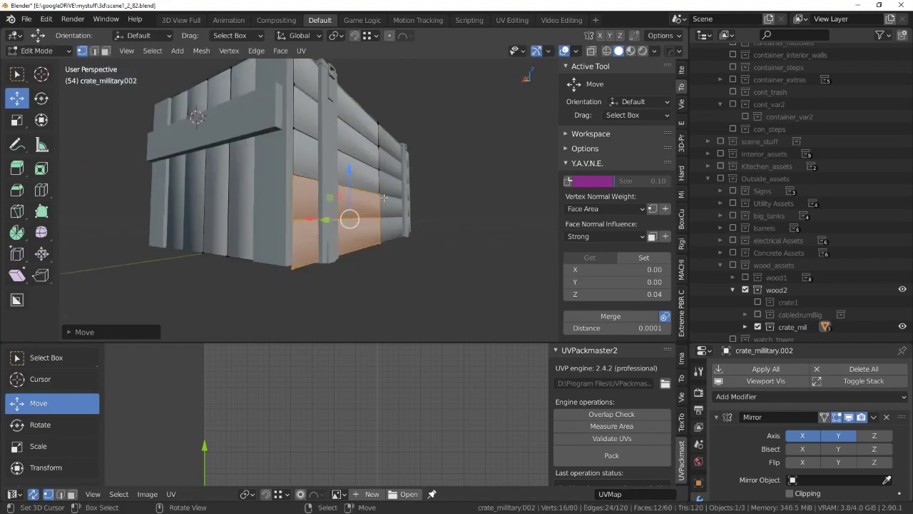
Select the bottom strip of side planks and raise it slightly.
{"action": "key", "text": "alt+z"}
{"action": "key", "text": "alt+a"}
{"action": "key", "text": "l"}
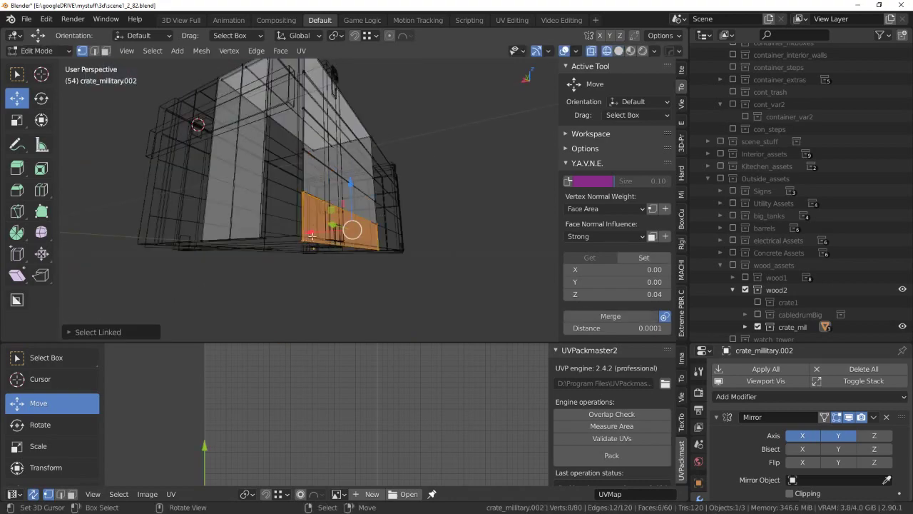
{"action": "middle_click_drag", "start_coordinate": [307, 235], "coordinate": [408, 229]}
{"action": "middle_click_drag", "start_coordinate": [177, 207], "coordinate": [336, 214]}
{"action": "key", "text": "alt+z"}
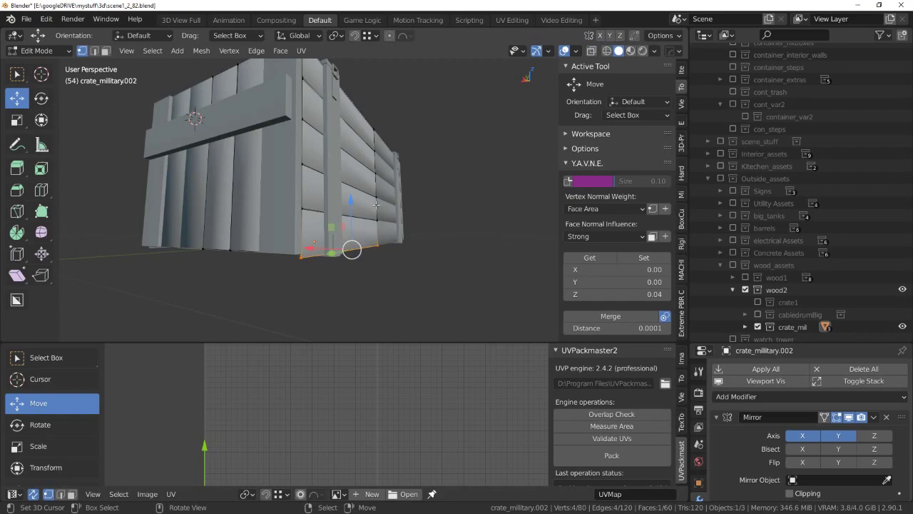
{"action": "left_click_drag", "start_coordinate": [353, 202], "coordinate": [352, 201]}
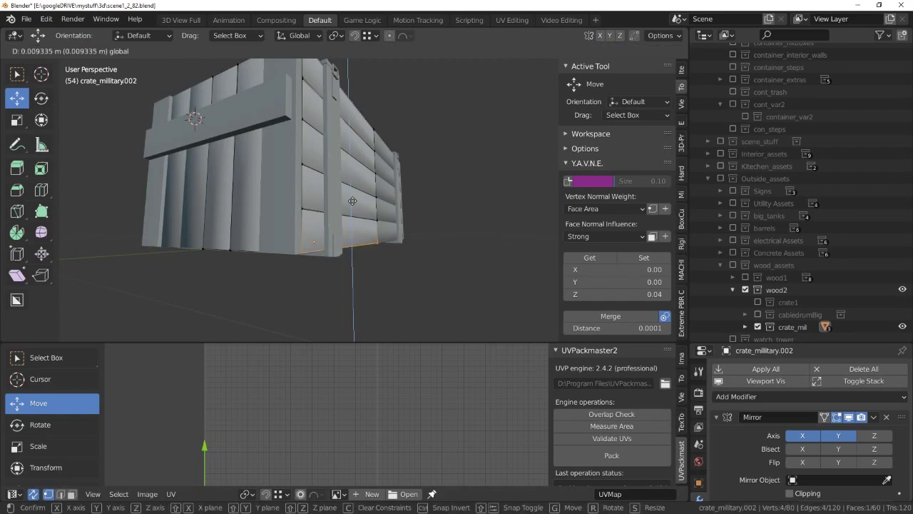
{"action": "left_click_drag", "start_coordinate": [352, 201], "coordinate": [353, 201]}
{"action": "mouse_move", "coordinate": [352, 200]}
{"action": "middle_mouse_down"}
{"action": "mouse_move", "coordinate": [343, 212]}
{"action": "mouse_move", "coordinate": [351, 189]}
{"action": "mouse_move", "coordinate": [311, 193]}
{"action": "mouse_move", "coordinate": [317, 201]}
{"action": "mouse_move", "coordinate": [265, 159]}
{"action": "mouse_move", "coordinate": [354, 165]}
{"action": "middle_mouse_up"}
{"action": "scroll", "coordinate": [343, 212], "scroll_direction": "up", "scroll_amount": 3}
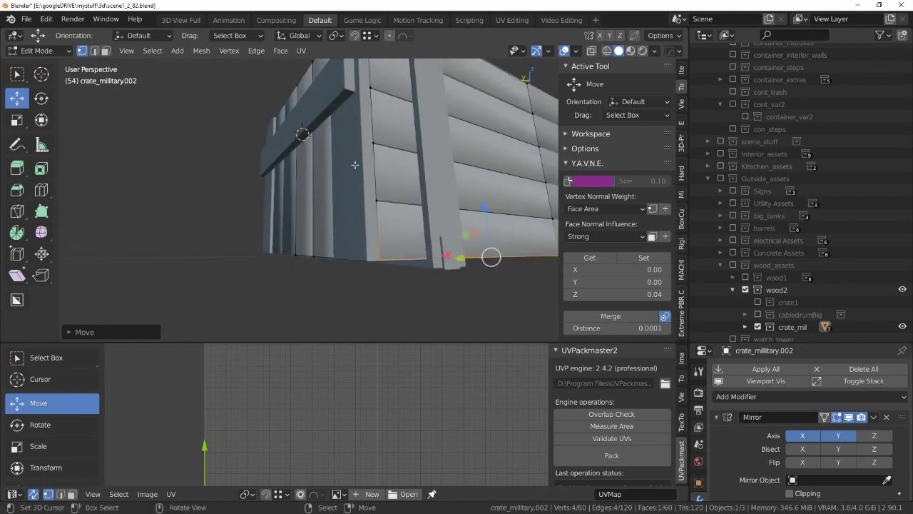
{"action": "middle_click_drag", "start_coordinate": [355, 165], "coordinate": [338, 189]}
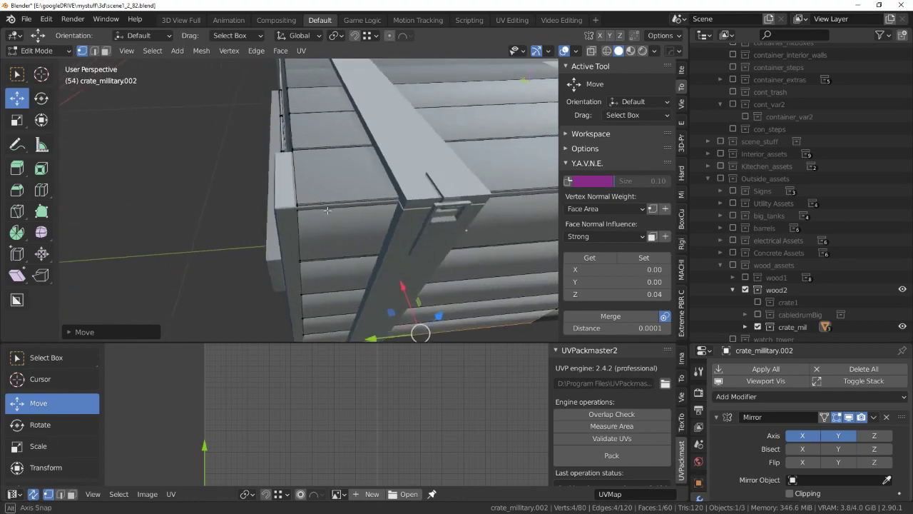
In X-ray, box-select the faces at one end of the crate and delete them.
{"action": "key", "text": "alt+a"}
{"action": "key", "text": "a"}
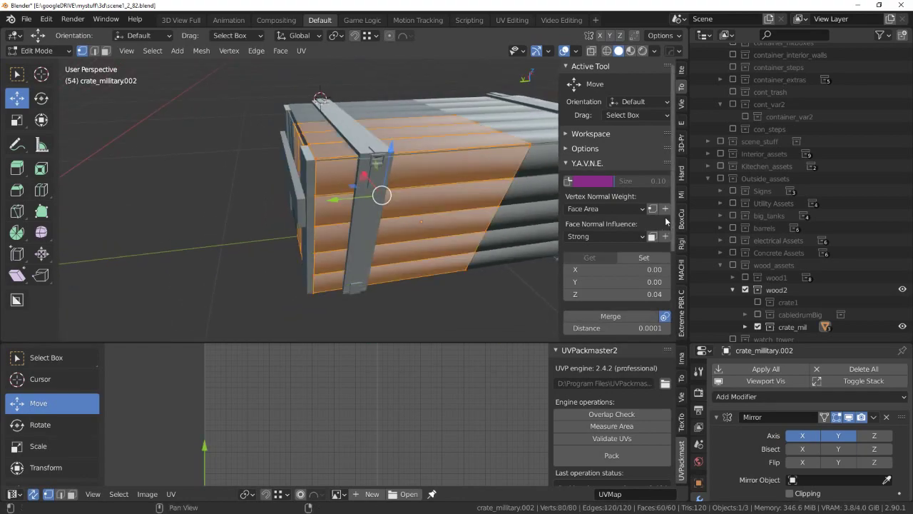
{"action": "mouse_move", "coordinate": [514, 200]}
{"action": "middle_mouse_down"}
{"action": "mouse_move", "coordinate": [440, 181]}
{"action": "mouse_move", "coordinate": [445, 169]}
{"action": "middle_mouse_up"}
{"action": "key", "text": "shift+z"}
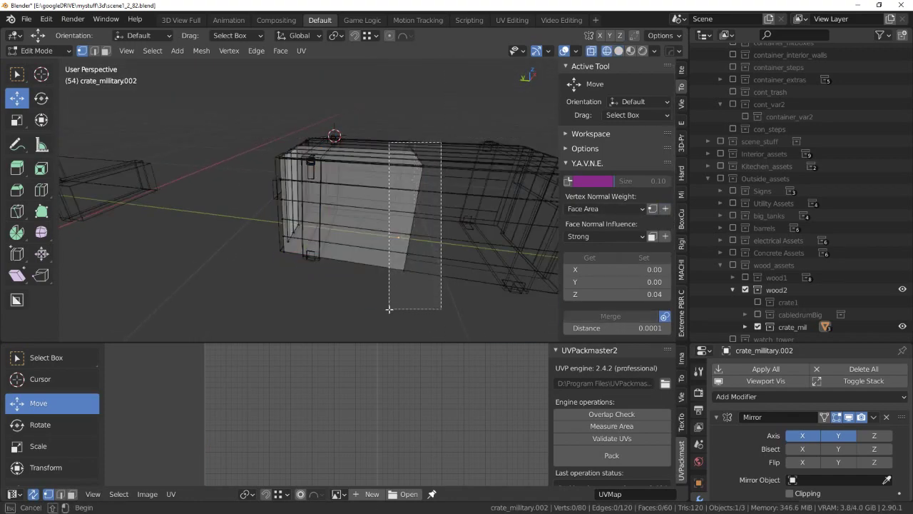
{"action": "left_click_drag", "start_coordinate": [389, 309], "coordinate": [388, 309]}
{"action": "middle_click_drag", "start_coordinate": [400, 285], "coordinate": [426, 209]}
{"action": "key", "text": "x"}
{"action": "left_click", "coordinate": [420, 237]}
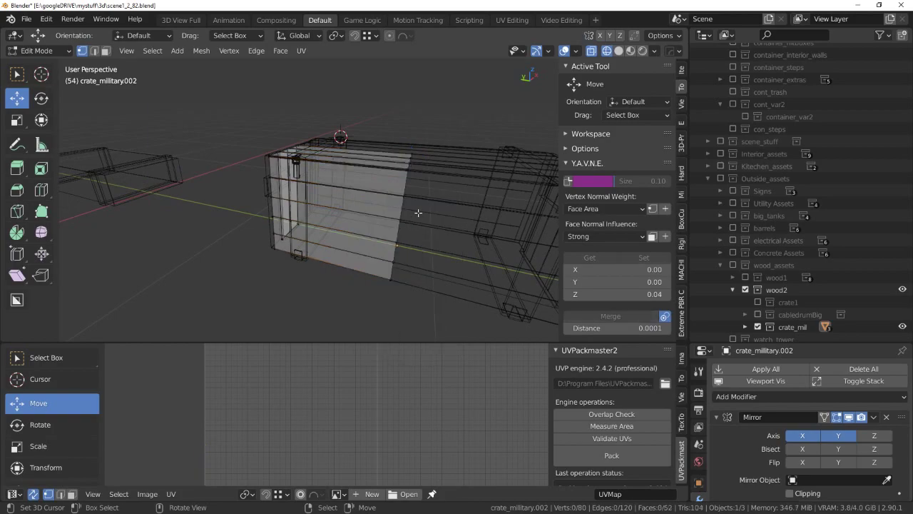
Turn X-ray off, select the remaining mesh and return to Object Mode.
{"action": "key", "text": "shift+z"}
{"action": "key", "text": "a"}
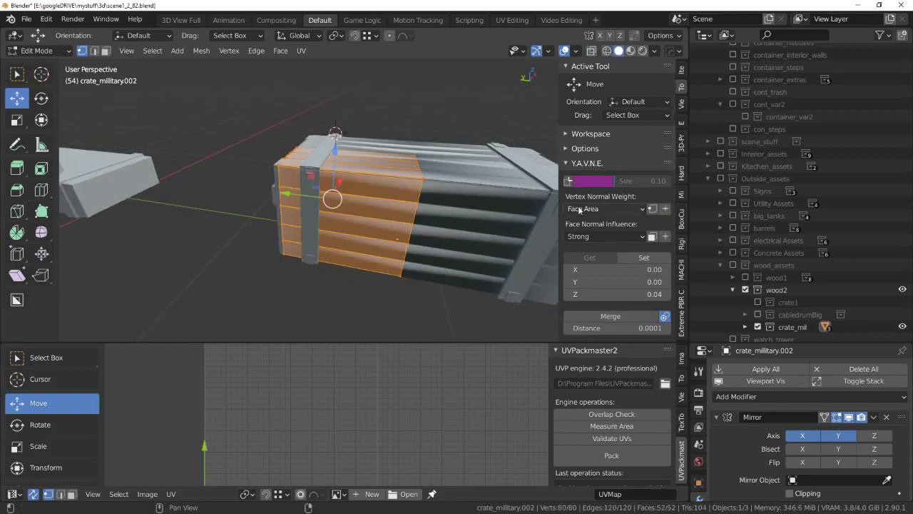
{"action": "mouse_move", "coordinate": [471, 207]}
{"action": "middle_mouse_down"}
{"action": "mouse_move", "coordinate": [387, 200]}
{"action": "mouse_move", "coordinate": [467, 130]}
{"action": "mouse_move", "coordinate": [483, 155]}
{"action": "mouse_move", "coordinate": [470, 140]}
{"action": "mouse_move", "coordinate": [364, 152]}
{"action": "mouse_move", "coordinate": [327, 167]}
{"action": "mouse_move", "coordinate": [338, 104]}
{"action": "mouse_move", "coordinate": [393, 119]}
{"action": "mouse_move", "coordinate": [396, 171]}
{"action": "mouse_move", "coordinate": [375, 199]}
{"action": "mouse_move", "coordinate": [380, 217]}
{"action": "middle_mouse_up"}
{"action": "left_click", "coordinate": [449, 144]}
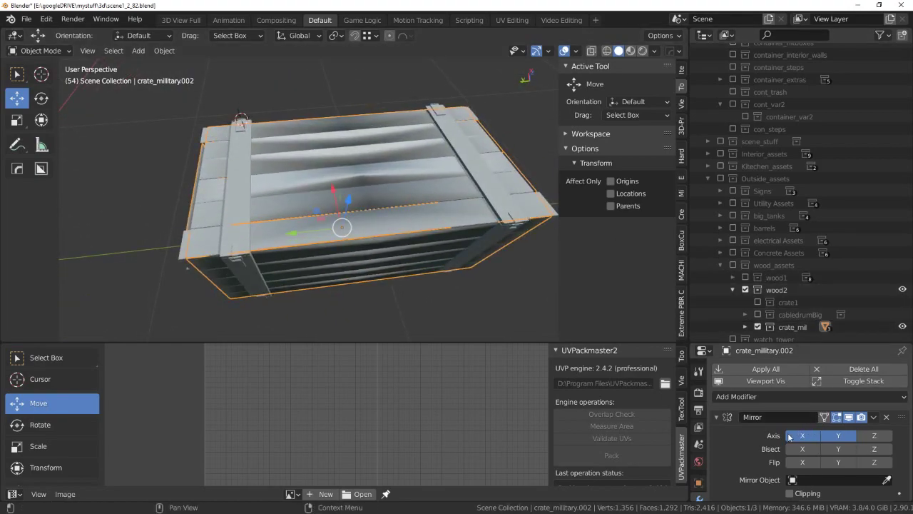
Apply the Mirror modifier on crate_military.002, then enter Edit Mode.
{"action": "scroll", "coordinate": [852, 437], "scroll_direction": "down", "scroll_amount": 1}
{"action": "scroll", "coordinate": [851, 437], "scroll_direction": "up", "scroll_amount": 1}
{"action": "left_click", "coordinate": [838, 435]}
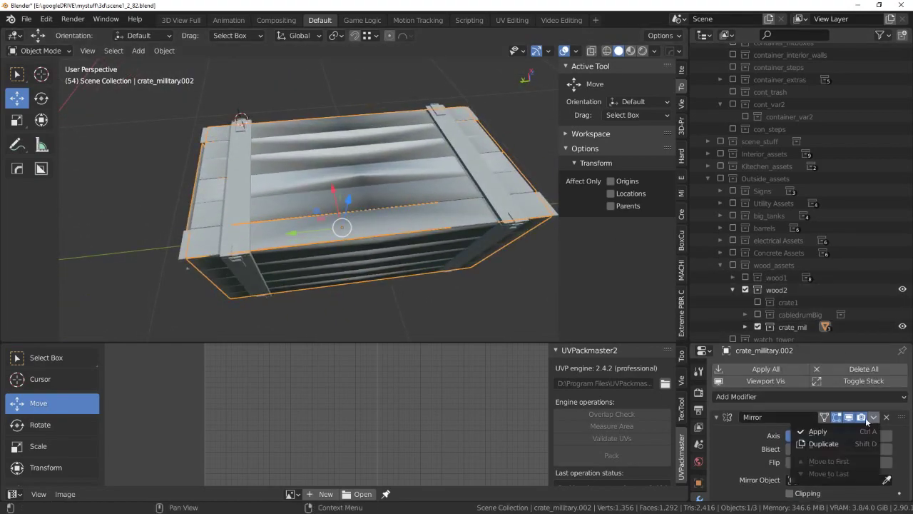
{"action": "left_click", "coordinate": [818, 431]}
{"action": "middle_click_drag", "start_coordinate": [542, 278], "coordinate": [426, 194]}
{"action": "left_click", "coordinate": [416, 141]}
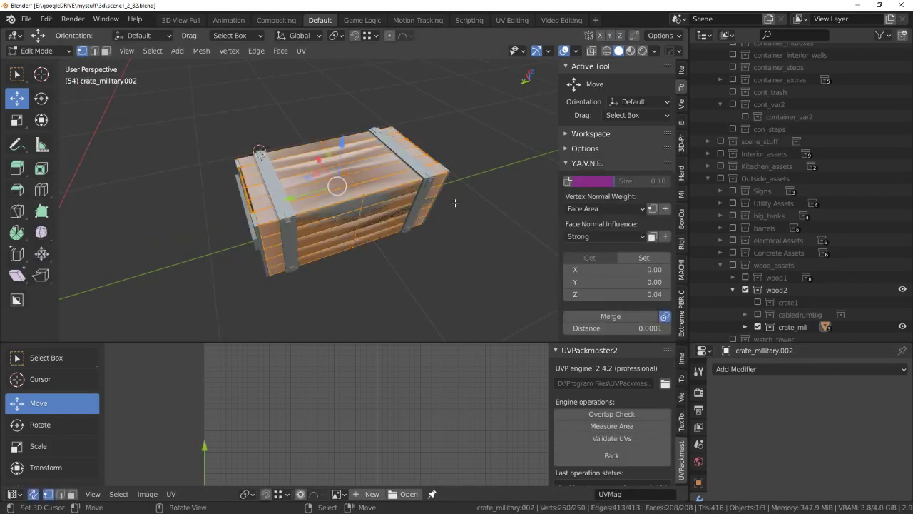
Add a Bevel modifier to the crate.
{"action": "middle_click_drag", "start_coordinate": [667, 213], "coordinate": [598, 232]}
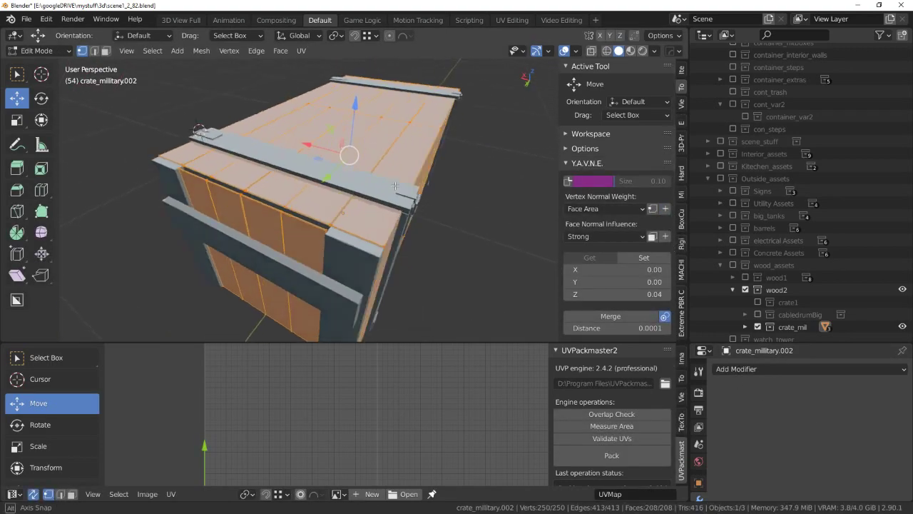
{"action": "left_click", "coordinate": [779, 369]}
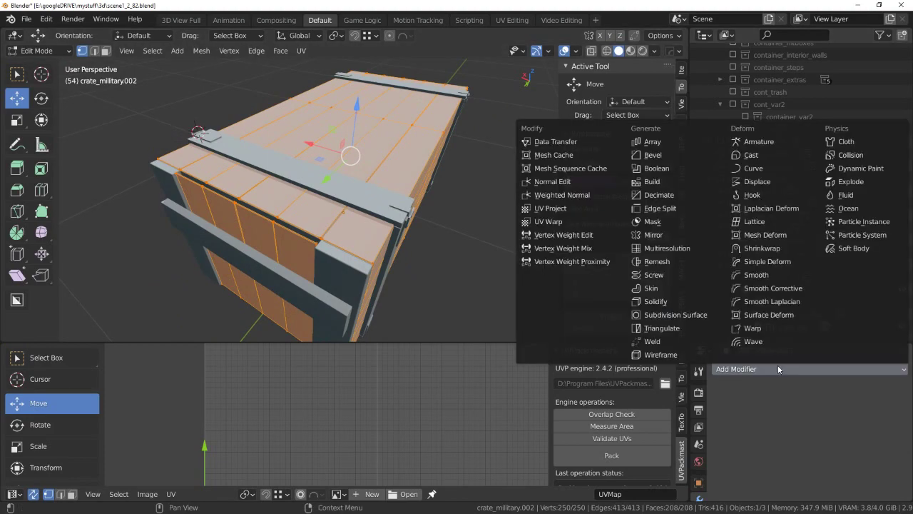
{"action": "left_click", "coordinate": [672, 155]}
Clear the mesh selection and centre the view on a vertex to inspect the bevel.
{"action": "middle_click_drag", "start_coordinate": [513, 214], "coordinate": [434, 240]}
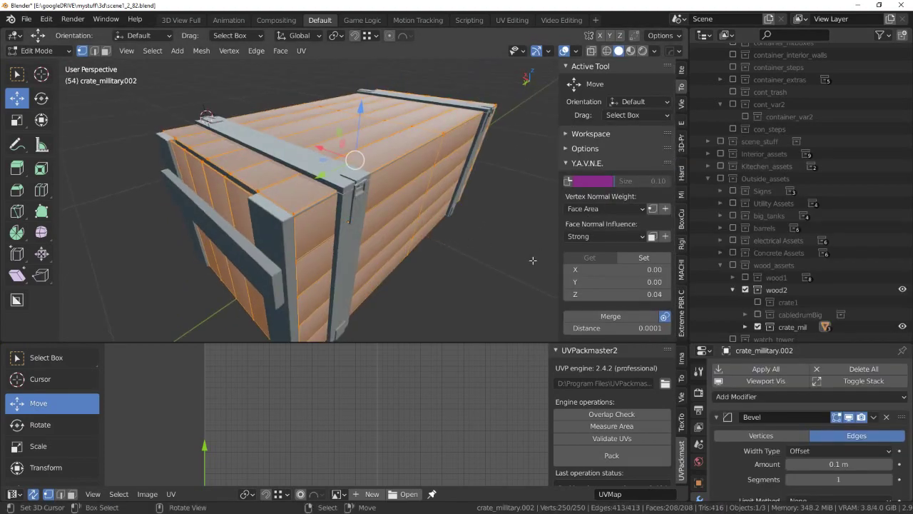
{"action": "scroll", "coordinate": [470, 258], "scroll_direction": "up", "scroll_amount": 4}
{"action": "scroll", "coordinate": [440, 209], "scroll_direction": "up", "scroll_amount": 2}
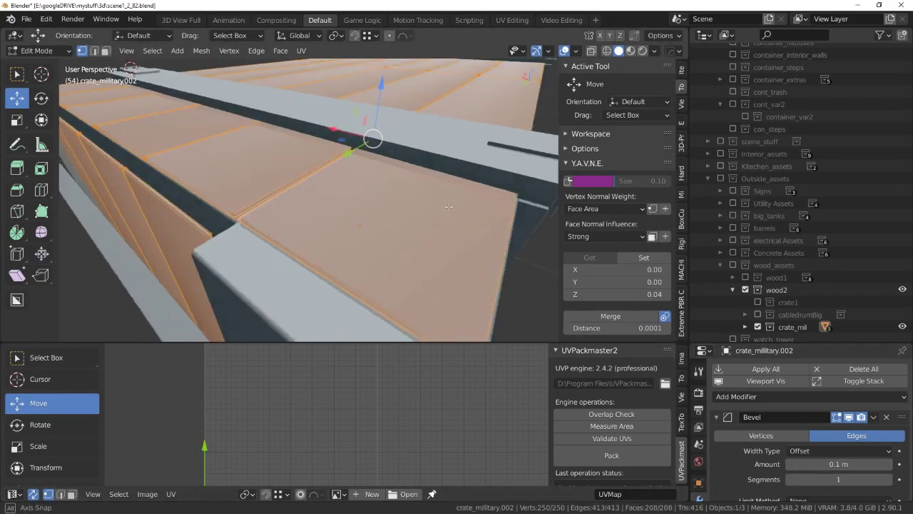
{"action": "scroll", "coordinate": [440, 209], "scroll_direction": "up", "scroll_amount": 2}
{"action": "scroll", "coordinate": [456, 215], "scroll_direction": "up", "scroll_amount": 2}
{"action": "scroll", "coordinate": [456, 216], "scroll_direction": "down", "scroll_amount": 5}
{"action": "scroll", "coordinate": [450, 225], "scroll_direction": "down", "scroll_amount": 1}
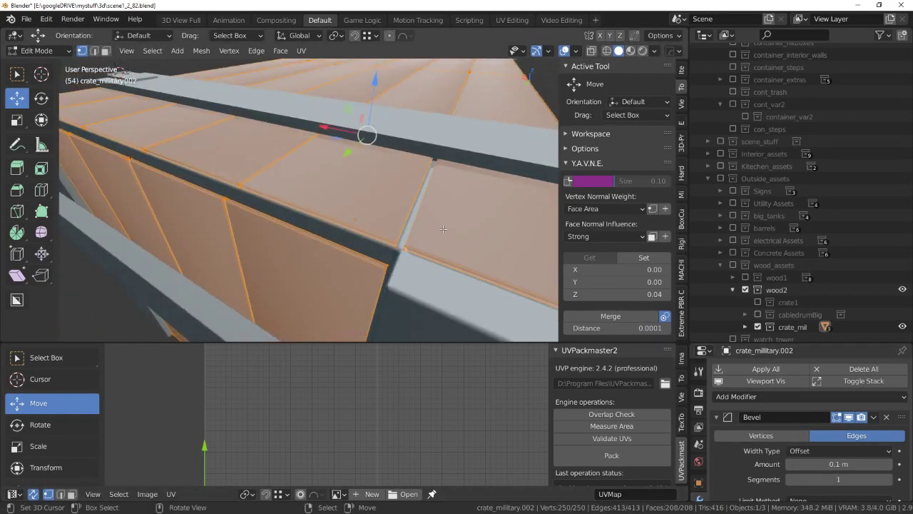
{"action": "key", "text": "alt+a"}
{"action": "mouse_move", "coordinate": [442, 232]}
{"action": "middle_mouse_down"}
{"action": "mouse_move", "coordinate": [424, 241]}
{"action": "mouse_move", "coordinate": [456, 206]}
{"action": "mouse_move", "coordinate": [512, 235]}
{"action": "middle_mouse_up"}
{"action": "key", "text": "KP_Decimal"}
{"action": "scroll", "coordinate": [499, 228], "scroll_direction": "down", "scroll_amount": 2}
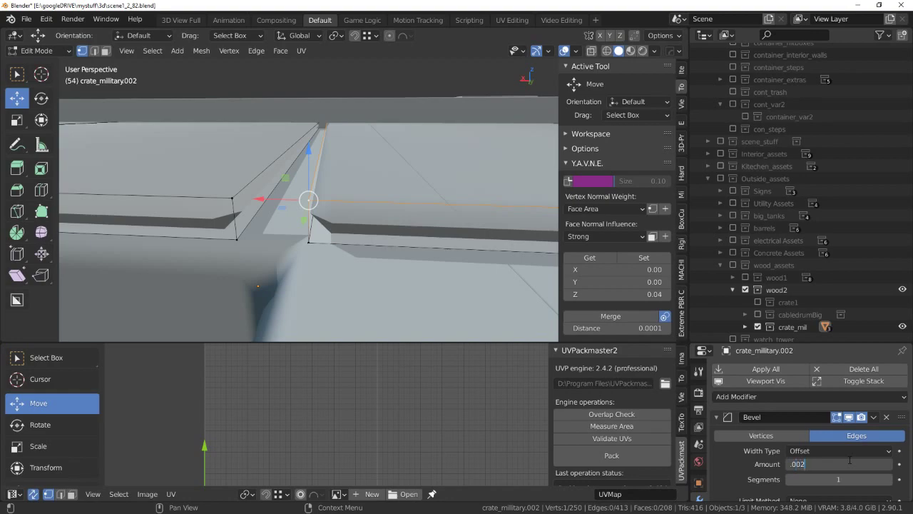
Switch to Object Mode and try Bevel amounts of 0 m and 0.2 m.
{"action": "mouse_move", "coordinate": [400, 243]}
{"action": "middle_mouse_down"}
{"action": "mouse_move", "coordinate": [391, 250]}
{"action": "mouse_move", "coordinate": [400, 236]}
{"action": "middle_mouse_up"}
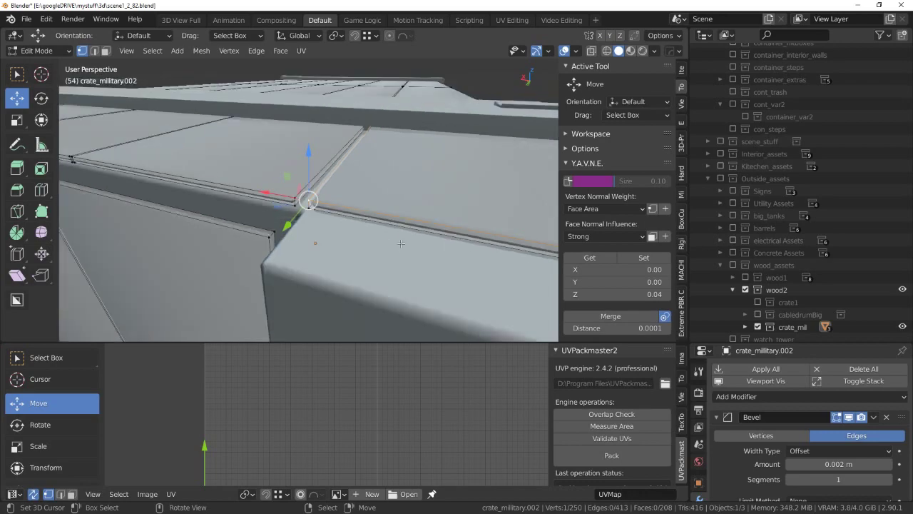
{"action": "key", "text": "Tab"}
{"action": "mouse_move", "coordinate": [404, 195]}
{"action": "middle_mouse_down"}
{"action": "mouse_move", "coordinate": [438, 202]}
{"action": "mouse_move", "coordinate": [595, 326]}
{"action": "middle_mouse_up"}
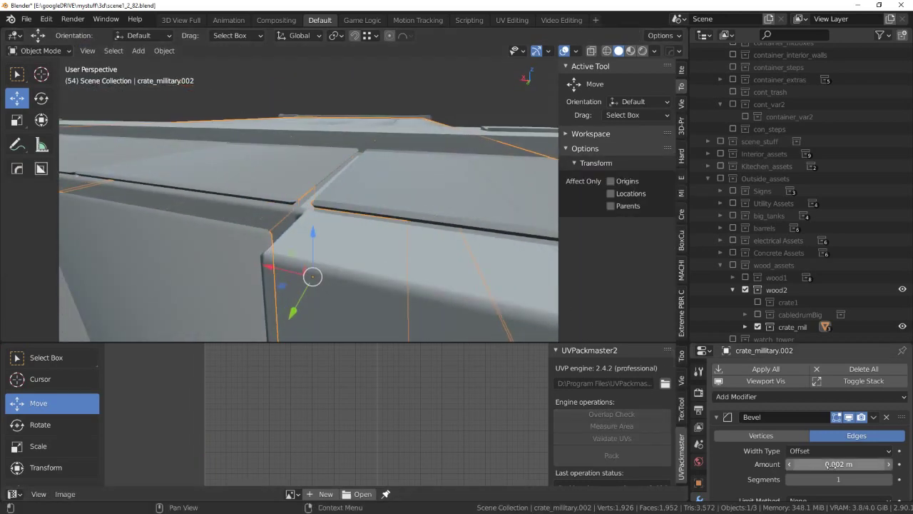
{"action": "left_click_drag", "start_coordinate": [838, 464], "coordinate": [820, 463]}
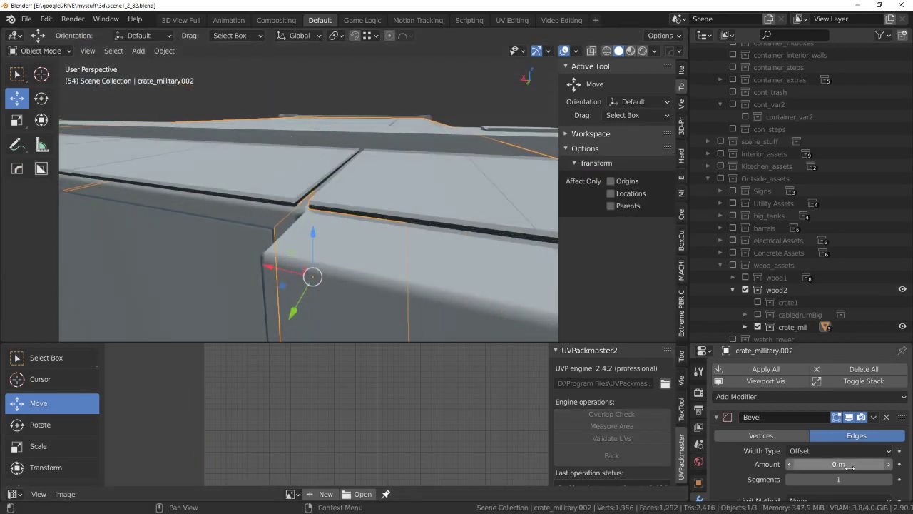
{"action": "middle_click_drag", "start_coordinate": [440, 254], "coordinate": [478, 184]}
{"action": "type", "text": ".2"}
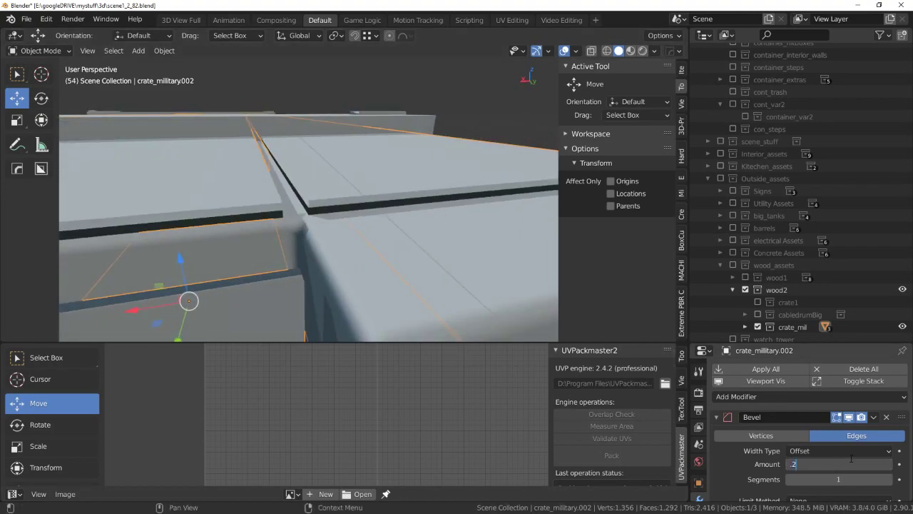
{"action": "key", "text": "Return"}
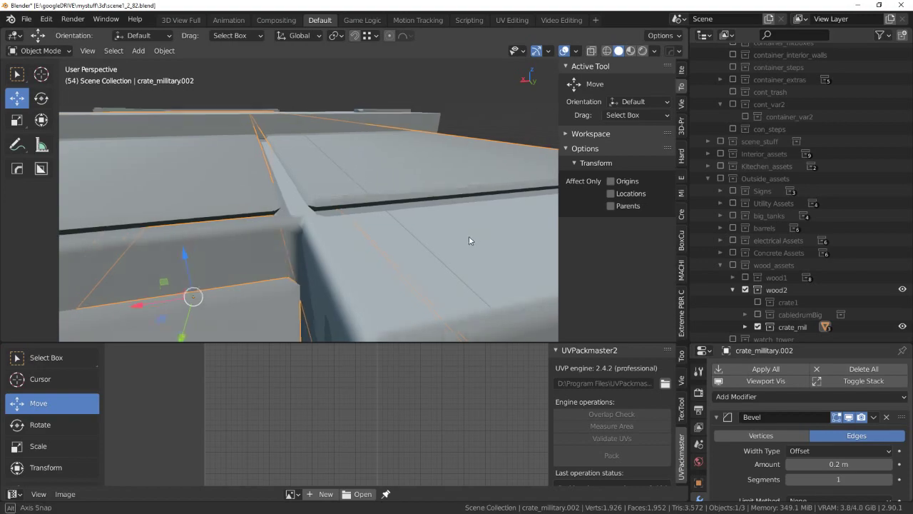
Set the Bevel amount to 0.0001 m and go back into Edit Mode.
{"action": "mouse_move", "coordinate": [469, 235]}
{"action": "middle_mouse_down"}
{"action": "mouse_move", "coordinate": [474, 226]}
{"action": "mouse_move", "coordinate": [542, 300]}
{"action": "middle_mouse_up"}
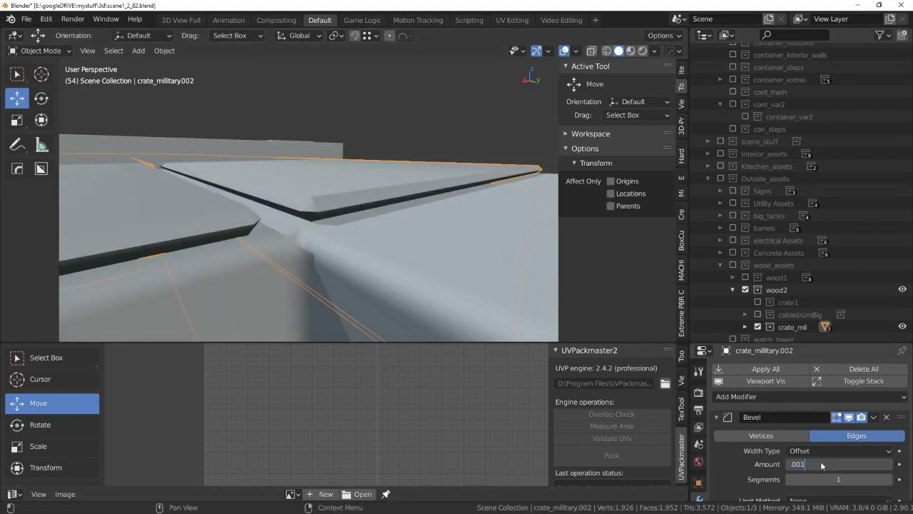
{"action": "mouse_move", "coordinate": [436, 211]}
{"action": "middle_mouse_down"}
{"action": "mouse_move", "coordinate": [473, 184]}
{"action": "mouse_move", "coordinate": [479, 189]}
{"action": "middle_mouse_up"}
{"action": "type", "text": "0.0001"}
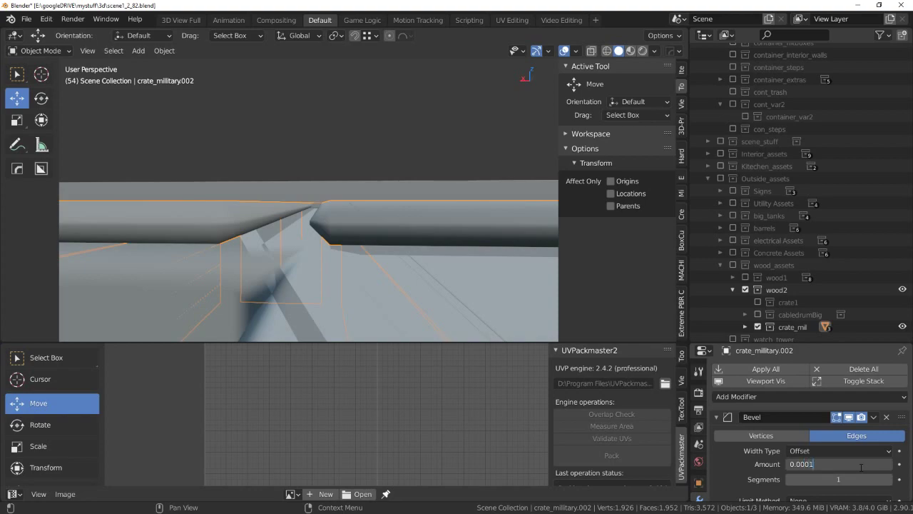
{"action": "key", "text": "Return"}
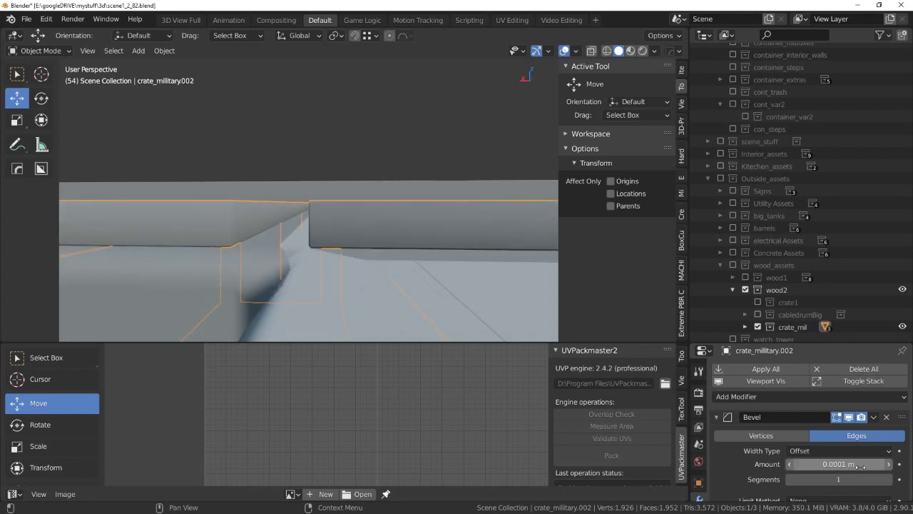
{"action": "mouse_move", "coordinate": [542, 257]}
{"action": "middle_mouse_down"}
{"action": "mouse_move", "coordinate": [441, 286]}
{"action": "mouse_move", "coordinate": [497, 268]}
{"action": "mouse_move", "coordinate": [302, 244]}
{"action": "mouse_move", "coordinate": [410, 237]}
{"action": "mouse_move", "coordinate": [372, 217]}
{"action": "mouse_move", "coordinate": [433, 234]}
{"action": "mouse_move", "coordinate": [466, 213]}
{"action": "mouse_move", "coordinate": [457, 204]}
{"action": "middle_mouse_up"}
{"action": "key", "text": "Tab"}
{"action": "left_click", "coordinate": [432, 225]}
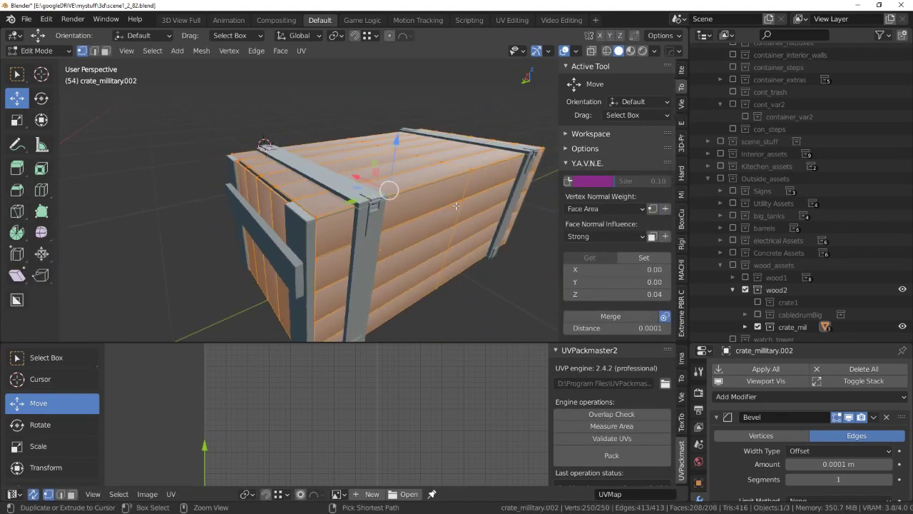
{"action": "key", "text": "Tab"}
{"action": "left_click", "coordinate": [490, 168]}
{"action": "mouse_move", "coordinate": [491, 167]}
{"action": "middle_mouse_down"}
{"action": "mouse_move", "coordinate": [496, 206]}
{"action": "mouse_move", "coordinate": [486, 225]}
{"action": "mouse_move", "coordinate": [532, 231]}
{"action": "mouse_move", "coordinate": [466, 196]}
{"action": "mouse_move", "coordinate": [326, 200]}
{"action": "mouse_move", "coordinate": [400, 198]}
{"action": "middle_mouse_up"}
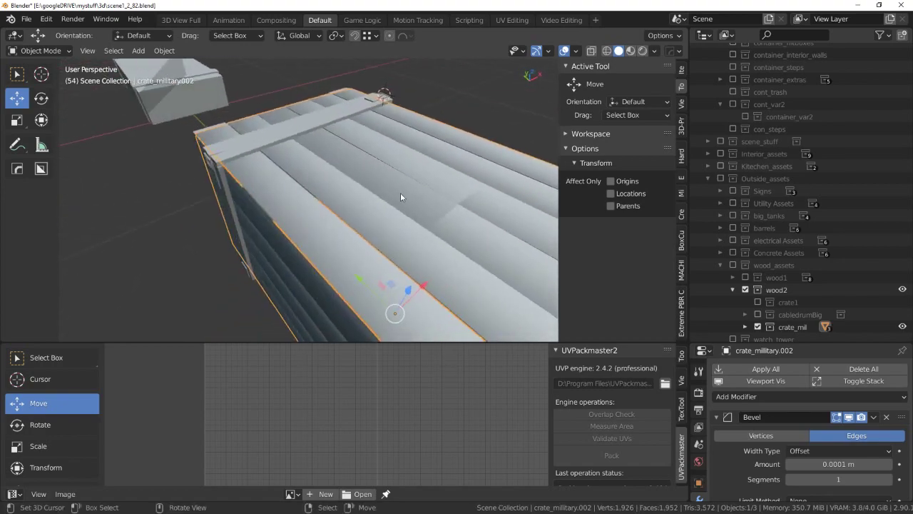
{"action": "left_click", "coordinate": [398, 123]}
{"action": "key", "text": "alt+a"}
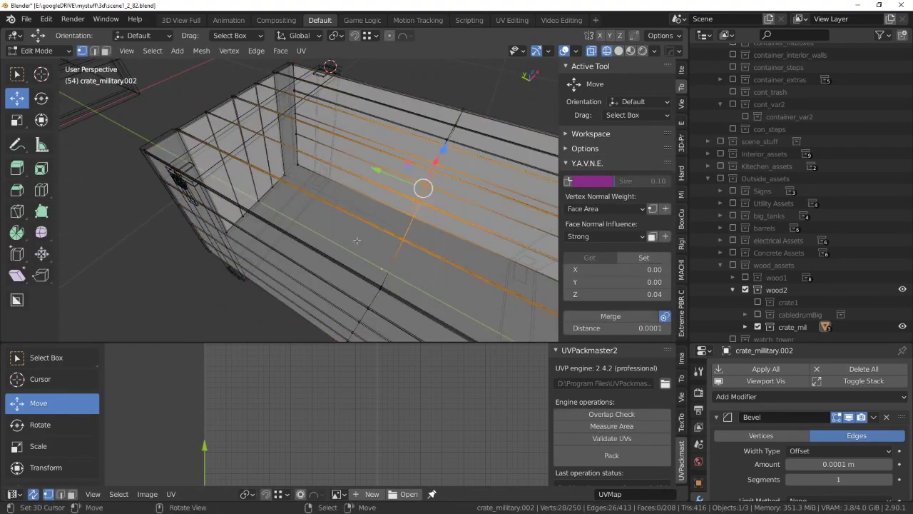
{"action": "key", "text": "KP_7"}
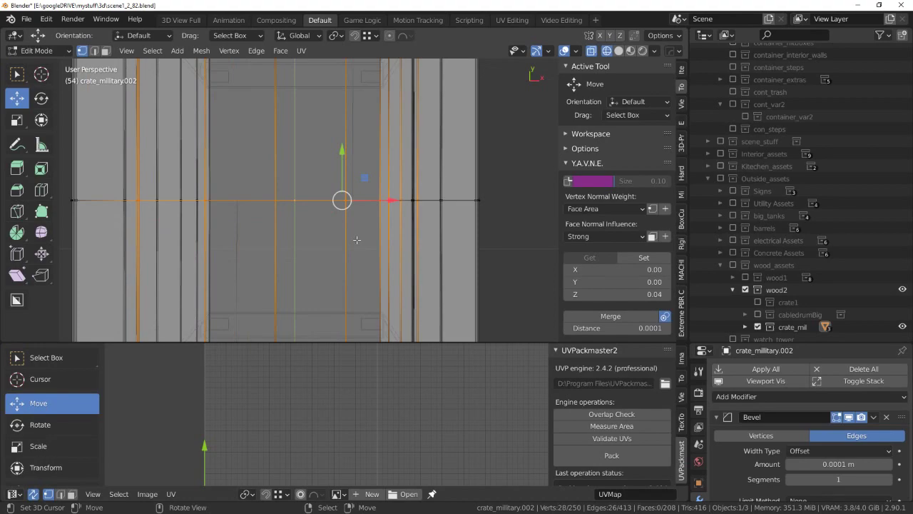
{"action": "key", "text": "alt+z"}
{"action": "middle_click_drag", "start_coordinate": [357, 240], "coordinate": [307, 261]}
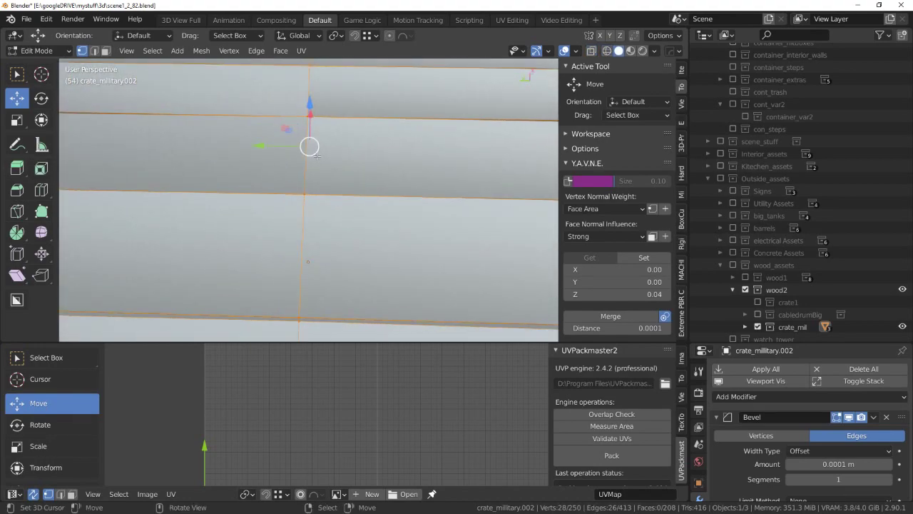
{"action": "middle_click_drag", "start_coordinate": [317, 155], "coordinate": [375, 166]}
{"action": "key", "text": "alt+z"}
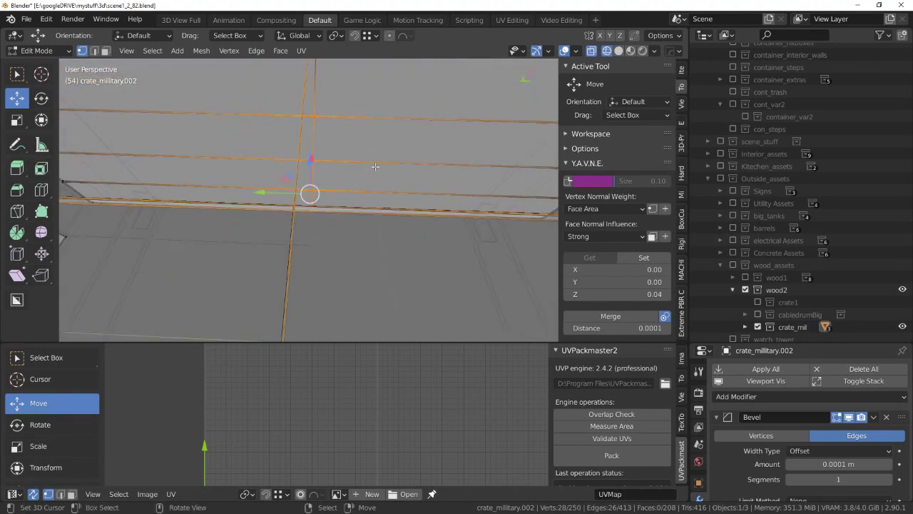
{"action": "key", "text": "alt+z"}
{"action": "scroll", "coordinate": [371, 172], "scroll_direction": "down", "scroll_amount": 3}
{"action": "key", "text": "alt+z"}
{"action": "key", "text": "shift+g"}
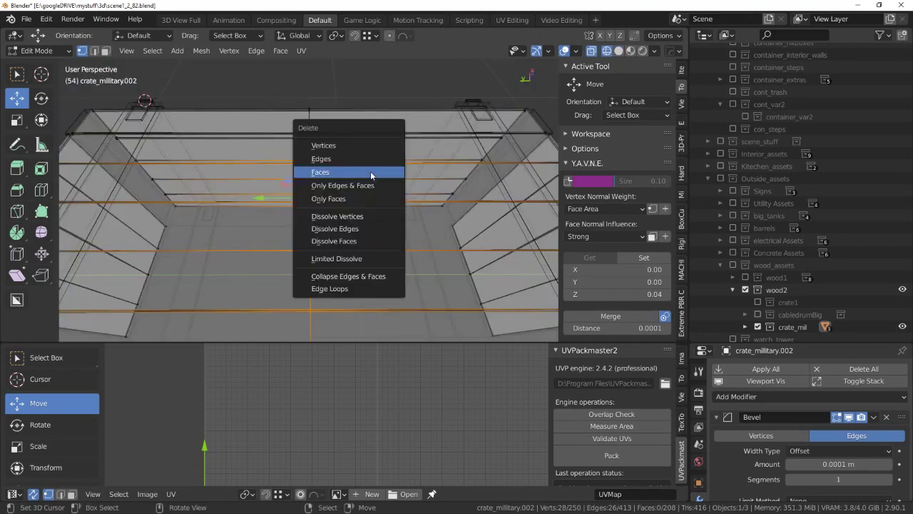
{"action": "left_click", "coordinate": [370, 171]}
{"action": "scroll", "coordinate": [370, 171], "scroll_direction": "up", "scroll_amount": 2}
{"action": "middle_click_drag", "start_coordinate": [371, 172], "coordinate": [407, 158]}
{"action": "key", "text": "alt+z"}
{"action": "scroll", "coordinate": [386, 165], "scroll_direction": "up", "scroll_amount": 3}
{"action": "scroll", "coordinate": [357, 114], "scroll_direction": "down", "scroll_amount": 3}
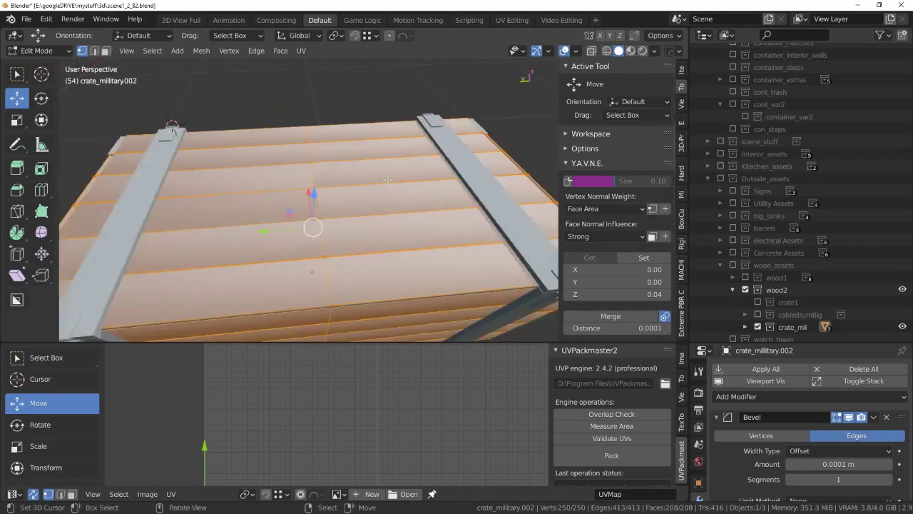
{"action": "middle_click_drag", "start_coordinate": [357, 114], "coordinate": [335, 178]}
{"action": "key", "text": "alt+z"}
{"action": "scroll", "coordinate": [357, 114], "scroll_direction": "down", "scroll_amount": 2}
{"action": "key", "text": "alt+a"}
{"action": "key", "text": "alt+z"}
{"action": "scroll", "coordinate": [337, 215], "scroll_direction": "up", "scroll_amount": 3}
{"action": "middle_click_drag", "start_coordinate": [338, 218], "coordinate": [310, 236]}
{"action": "scroll", "coordinate": [343, 217], "scroll_direction": "up", "scroll_amount": 3}
{"action": "key", "text": "Tab"}
{"action": "scroll", "coordinate": [305, 224], "scroll_direction": "up", "scroll_amount": 2}
{"action": "scroll", "coordinate": [311, 228], "scroll_direction": "up", "scroll_amount": 2}
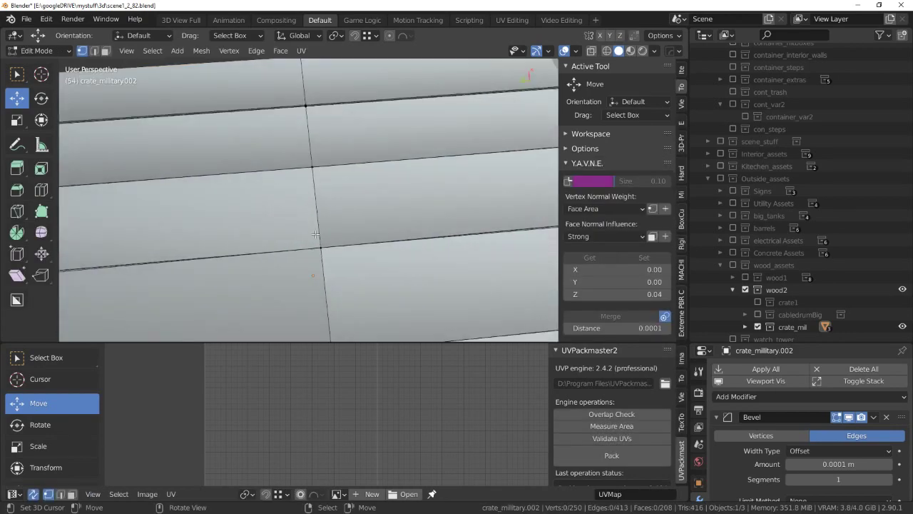
{"action": "scroll", "coordinate": [315, 234], "scroll_direction": "up", "scroll_amount": 2}
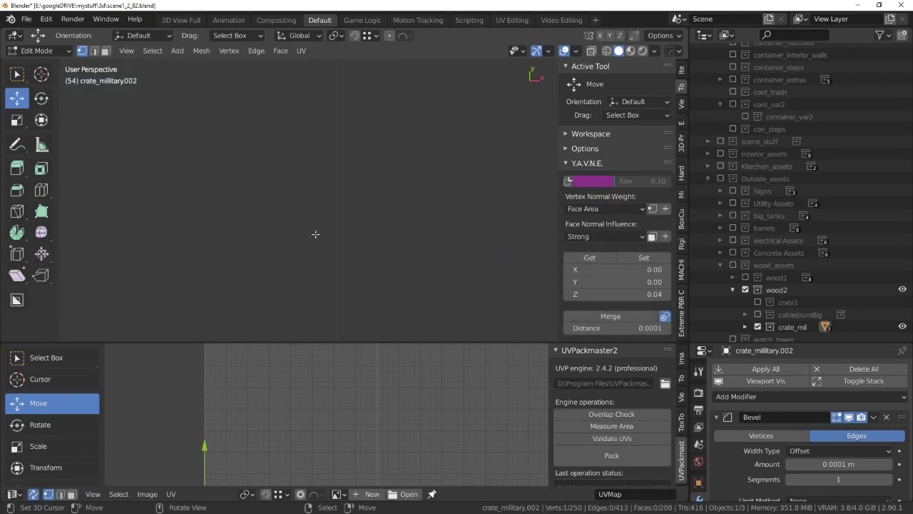
{"action": "scroll", "coordinate": [316, 234], "scroll_direction": "down", "scroll_amount": 2}
{"action": "mouse_move", "coordinate": [394, 217]}
{"action": "middle_mouse_down"}
{"action": "mouse_move", "coordinate": [377, 196]}
{"action": "mouse_move", "coordinate": [301, 173]}
{"action": "mouse_move", "coordinate": [303, 147]}
{"action": "middle_mouse_up"}
{"action": "scroll", "coordinate": [343, 186], "scroll_direction": "down", "scroll_amount": 3}
{"action": "scroll", "coordinate": [322, 179], "scroll_direction": "down", "scroll_amount": 3}
In X-ray, box-select the centre column of vertices and apply Dissolve Edges.
{"action": "key", "text": "alt+z"}
{"action": "left_click_drag", "start_coordinate": [318, 147], "coordinate": [297, 354]}
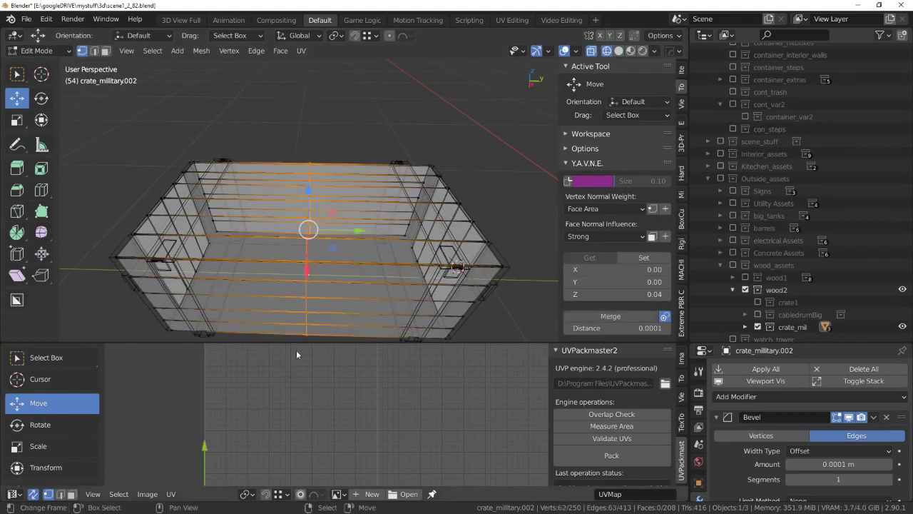
{"action": "middle_click_drag", "start_coordinate": [335, 235], "coordinate": [361, 153]}
{"action": "key", "text": "x"}
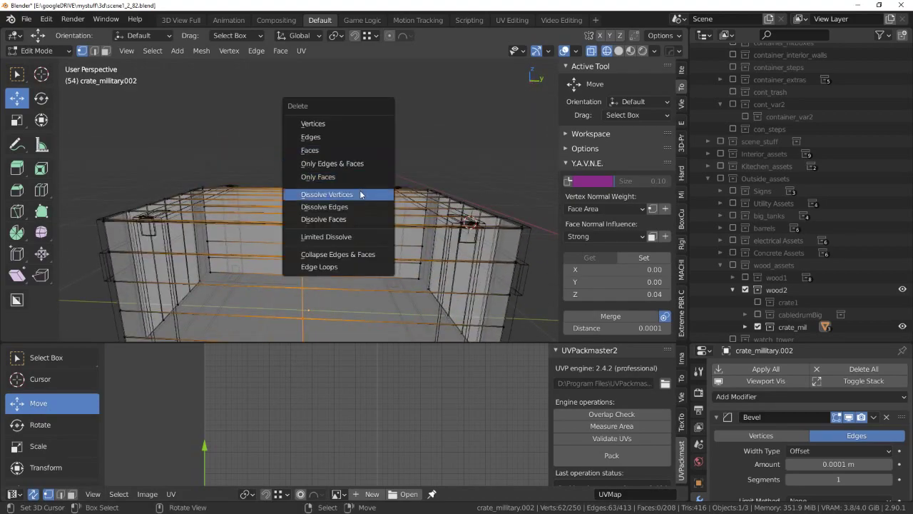
{"action": "left_click", "coordinate": [362, 205]}
{"action": "scroll", "coordinate": [363, 229], "scroll_direction": "up", "scroll_amount": 3}
{"action": "scroll", "coordinate": [363, 235], "scroll_direction": "up", "scroll_amount": 3}
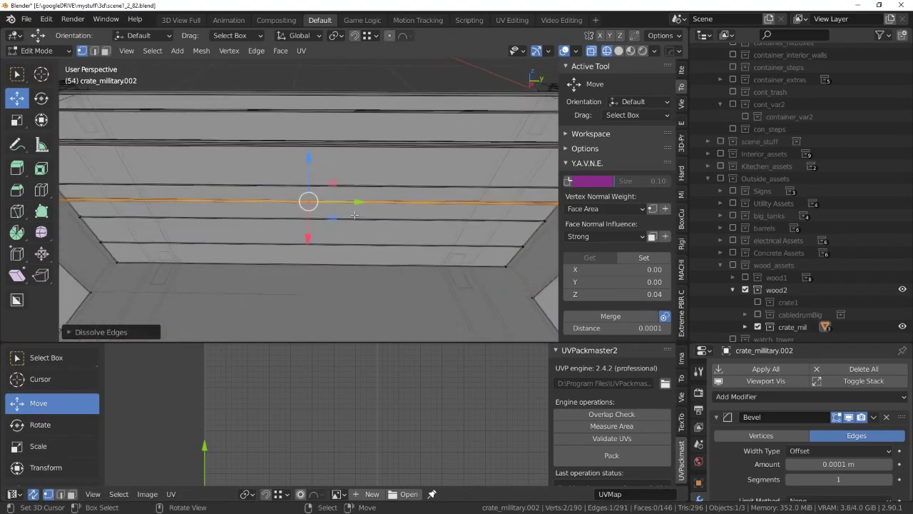
{"action": "scroll", "coordinate": [363, 244], "scroll_direction": "up", "scroll_amount": 2}
Toggle X-ray off and on to check the top slats after the dissolve.
{"action": "key", "text": "alt+z"}
{"action": "key", "text": "x"}
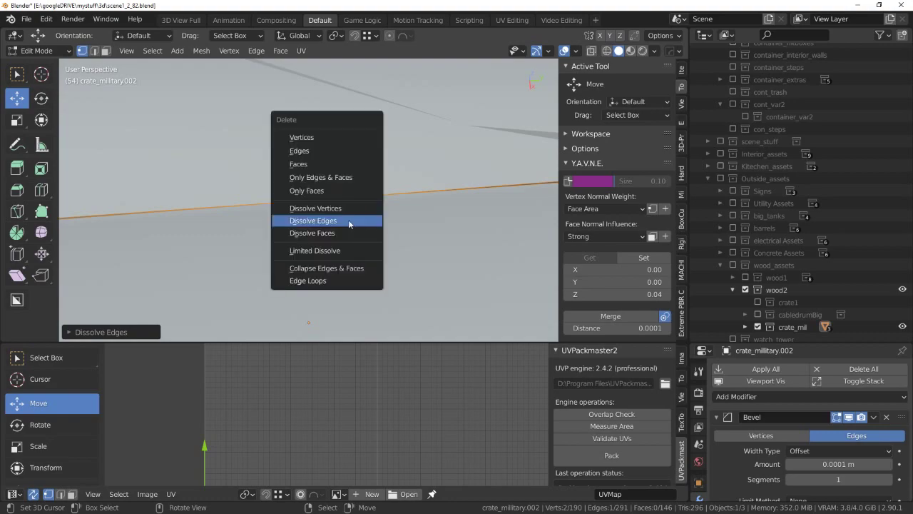
{"action": "key", "text": "Escape"}
{"action": "key", "text": "alt+z"}
{"action": "scroll", "coordinate": [338, 214], "scroll_direction": "down", "scroll_amount": 3}
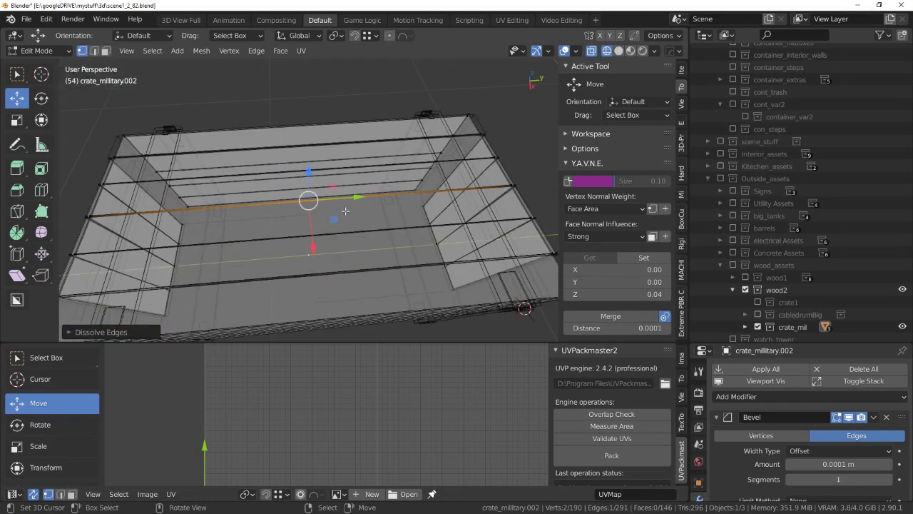
{"action": "middle_click_drag", "start_coordinate": [339, 215], "coordinate": [346, 225]}
{"action": "key", "text": "alt+z"}
{"action": "scroll", "coordinate": [346, 225], "scroll_direction": "up", "scroll_amount": 3}
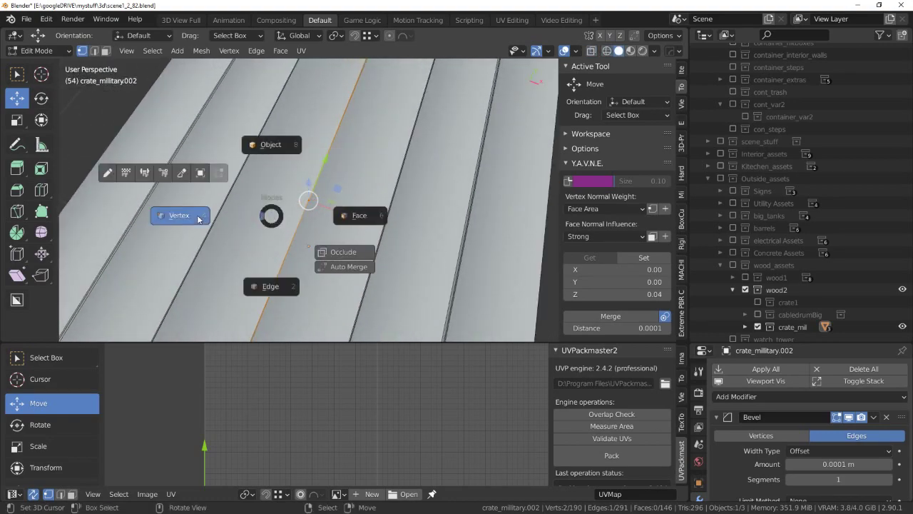
Select a set of vertices and slide them slightly along X.
{"action": "mouse_move", "coordinate": [199, 219]}
{"action": "middle_mouse_down"}
{"action": "mouse_move", "coordinate": [350, 112]}
{"action": "mouse_move", "coordinate": [341, 193]}
{"action": "middle_mouse_up"}
{"action": "mouse_move", "coordinate": [355, 206]}
{"action": "left_mouse_down"}
{"action": "mouse_move", "coordinate": [335, 203]}
{"action": "mouse_move", "coordinate": [343, 202]}
{"action": "left_mouse_up"}
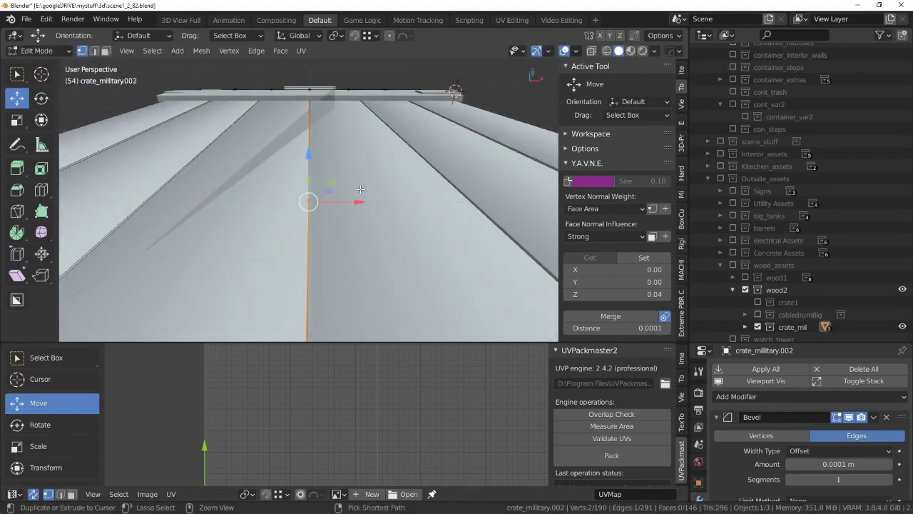
{"action": "middle_click_drag", "start_coordinate": [342, 202], "coordinate": [344, 196]}
{"action": "scroll", "coordinate": [345, 195], "scroll_direction": "down", "scroll_amount": 3}
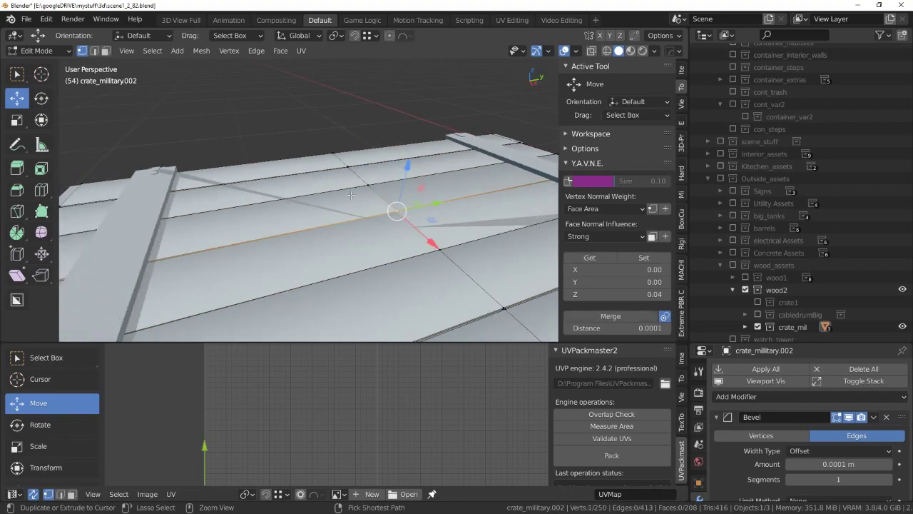
{"action": "scroll", "coordinate": [350, 195], "scroll_direction": "down", "scroll_amount": 3}
Box-select the crate's right half in X-ray and delete its vertices.
{"action": "key", "text": "a"}
{"action": "key", "text": "alt+z"}
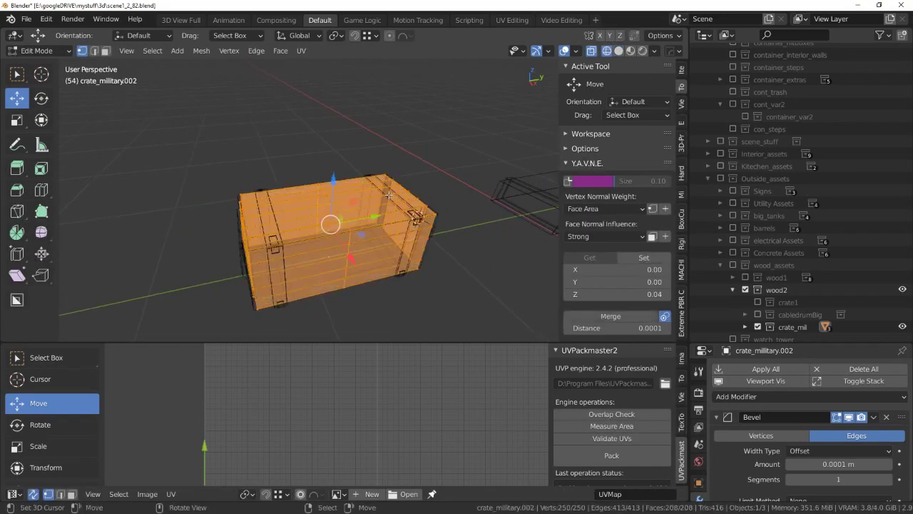
{"action": "middle_click_drag", "start_coordinate": [355, 194], "coordinate": [370, 190]}
{"action": "key", "text": "alt+a"}
{"action": "left_click_drag", "start_coordinate": [457, 143], "coordinate": [367, 348]}
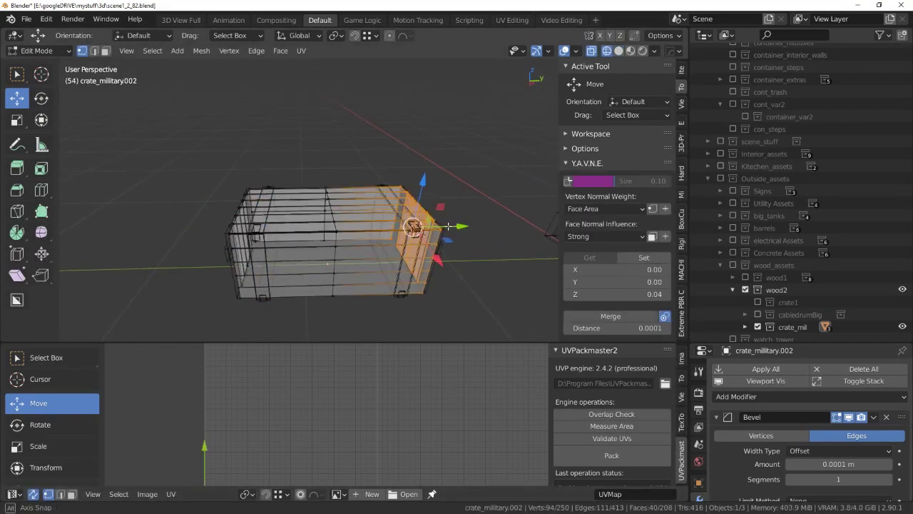
{"action": "mouse_move", "coordinate": [368, 348]}
{"action": "middle_mouse_down"}
{"action": "mouse_move", "coordinate": [434, 215]}
{"action": "mouse_move", "coordinate": [319, 175]}
{"action": "mouse_move", "coordinate": [326, 159]}
{"action": "middle_mouse_up"}
{"action": "key", "text": "x"}
{"action": "left_click", "coordinate": [423, 138]}
{"action": "key", "text": "alt+z"}
{"action": "scroll", "coordinate": [418, 239], "scroll_direction": "up", "scroll_amount": 5}
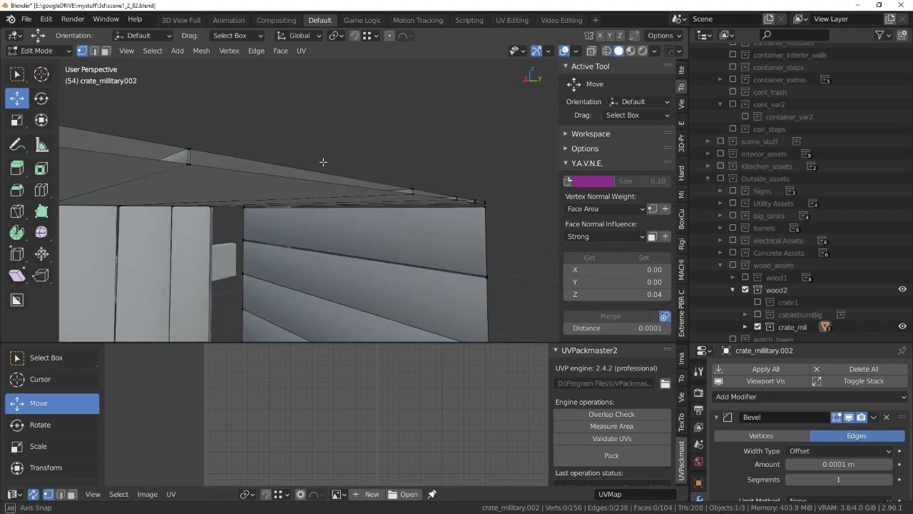
Switch to vertex selection and box-select a vertex on the top slab's edge.
{"action": "left_click", "coordinate": [435, 176]}
{"action": "mouse_move", "coordinate": [436, 176]}
{"action": "middle_mouse_down"}
{"action": "mouse_move", "coordinate": [301, 203]}
{"action": "mouse_move", "coordinate": [287, 250]}
{"action": "middle_mouse_up"}
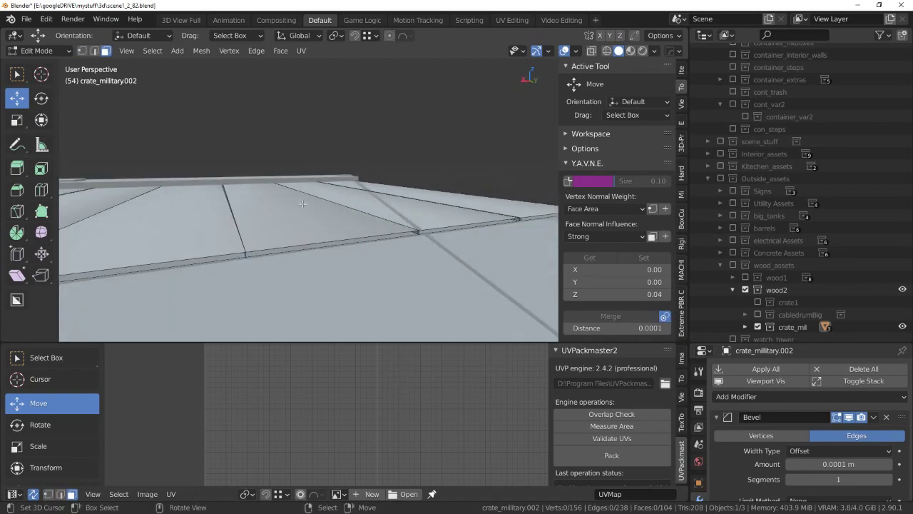
{"action": "key", "text": "Tab"}
{"action": "left_click", "coordinate": [277, 301]}
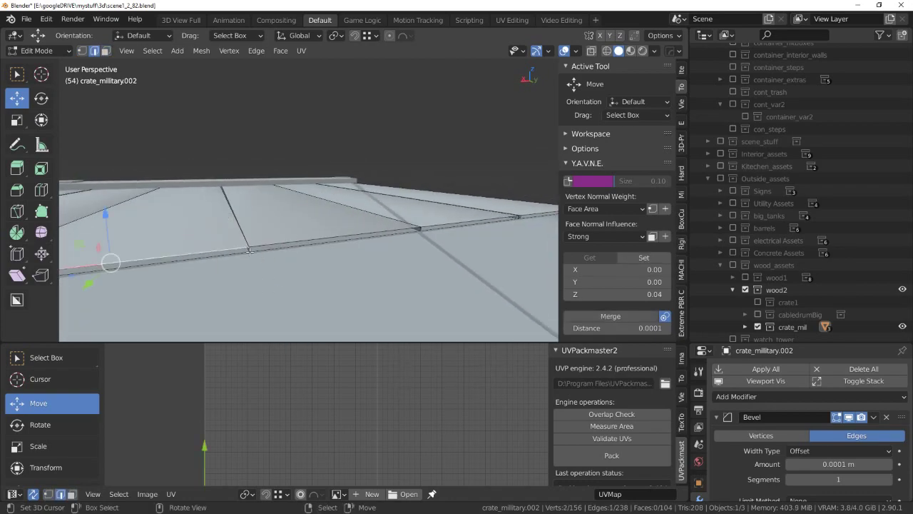
{"action": "key", "text": "alt+z"}
{"action": "key", "text": "Tab"}
{"action": "key", "text": "1"}
{"action": "key", "text": "b"}
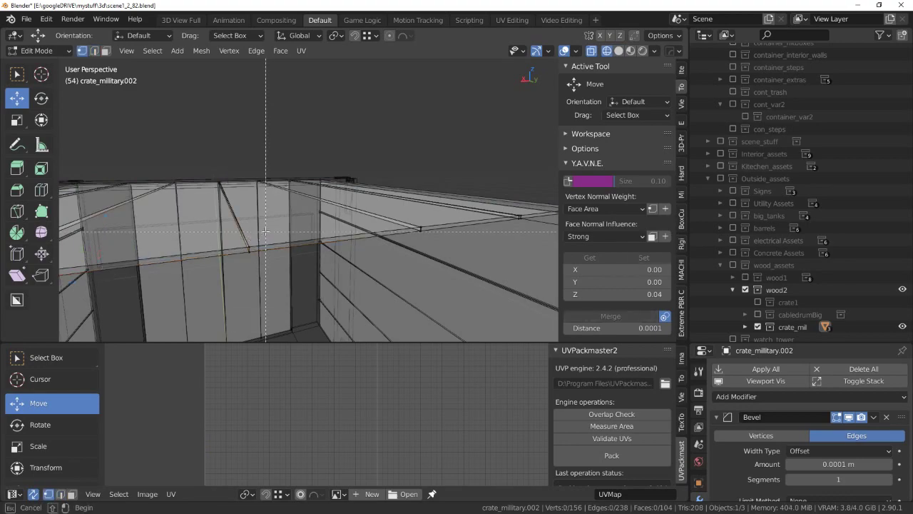
Rip the vertex free and move it to a new position.
{"action": "left_click", "coordinate": [332, 253]}
{"action": "key", "text": "alt+z"}
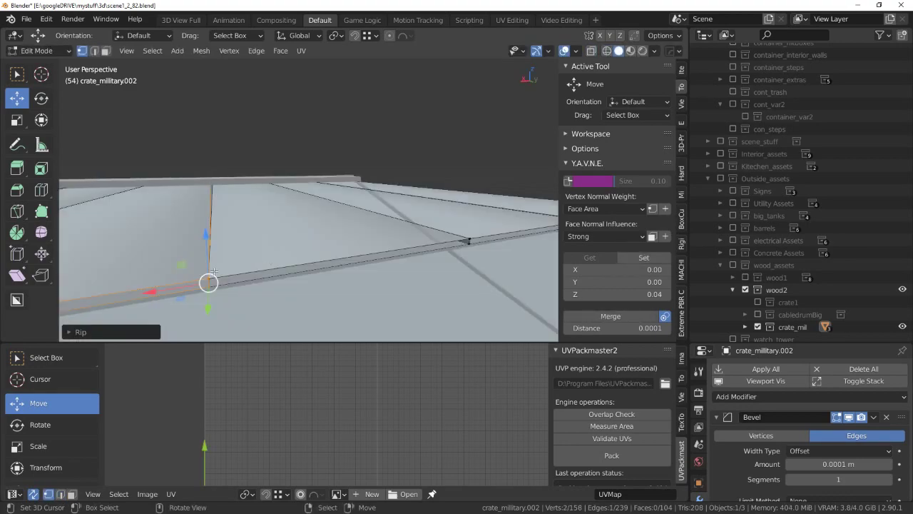
{"action": "middle_click_drag", "start_coordinate": [208, 280], "coordinate": [226, 275]}
{"action": "key", "text": "g"}
{"action": "left_click", "coordinate": [234, 236]}
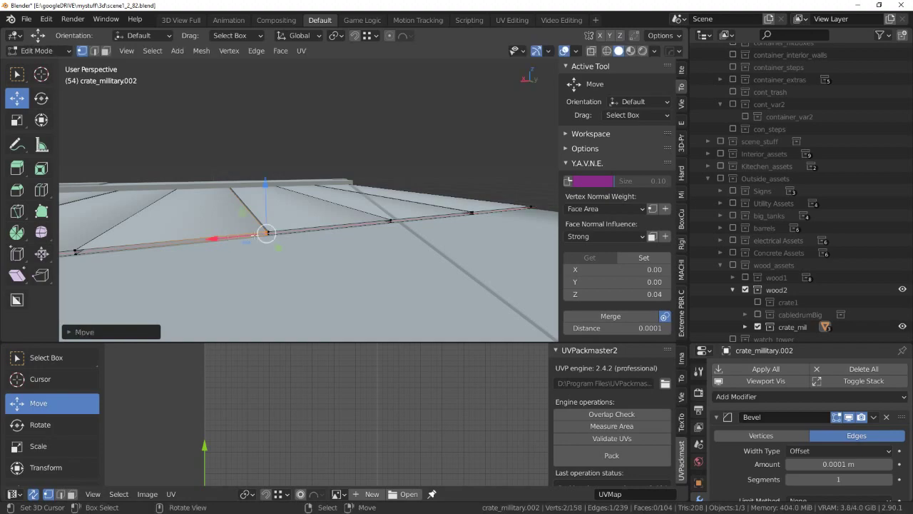
{"action": "middle_click_drag", "start_coordinate": [234, 236], "coordinate": [289, 225]}
Inspect the top slab edge in edge selection, centring the view on it.
{"action": "key", "text": "alt+z"}
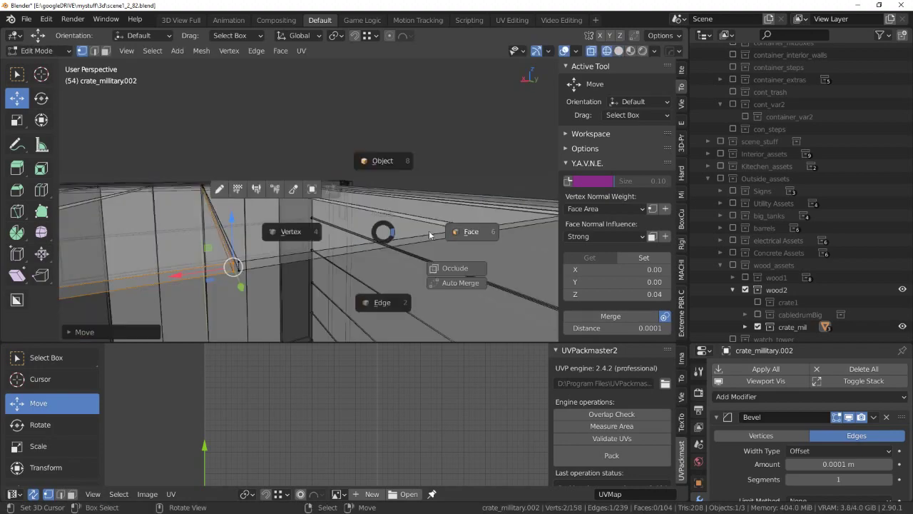
{"action": "left_click", "coordinate": [428, 233]}
{"action": "middle_click_drag", "start_coordinate": [429, 234], "coordinate": [231, 230]}
{"action": "key", "text": "alt+z"}
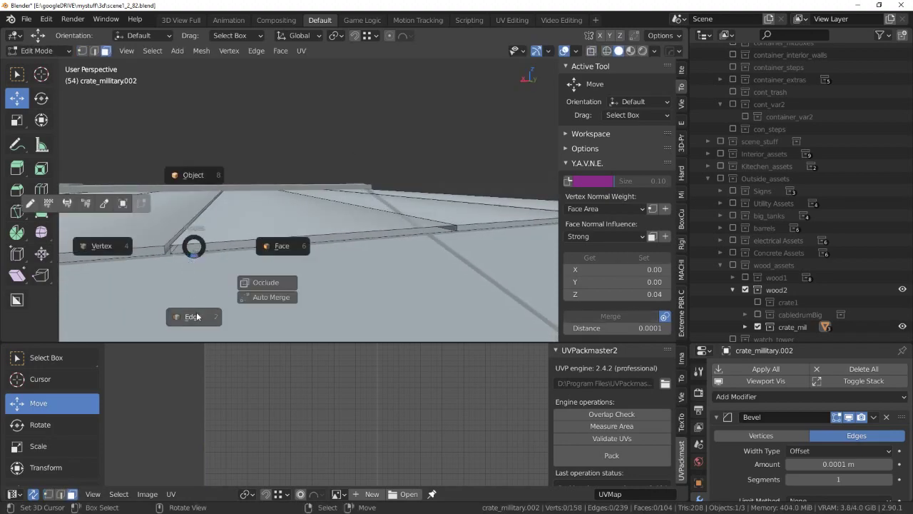
{"action": "left_click", "coordinate": [197, 316]}
{"action": "key", "text": "KP_Decimal"}
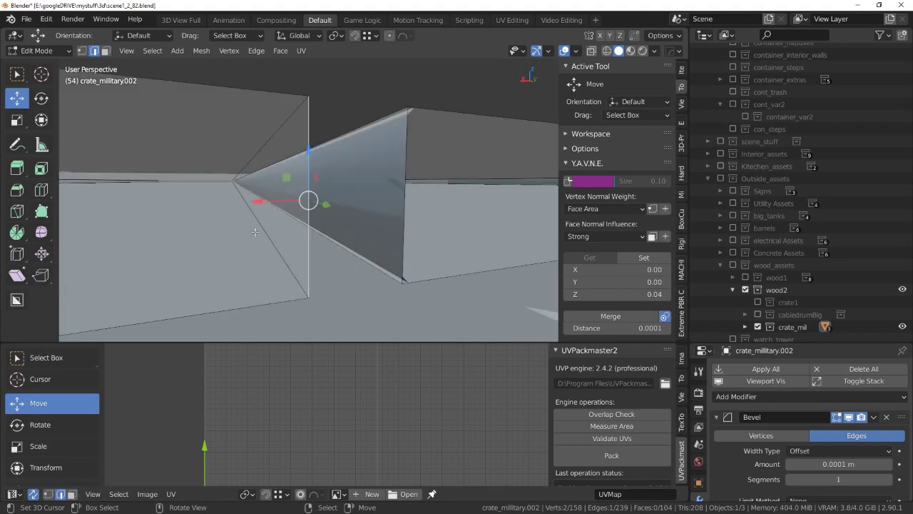
{"action": "mouse_move", "coordinate": [255, 232]}
{"action": "middle_mouse_down"}
{"action": "mouse_move", "coordinate": [385, 207]}
{"action": "mouse_move", "coordinate": [391, 195]}
{"action": "mouse_move", "coordinate": [427, 219]}
{"action": "middle_mouse_up"}
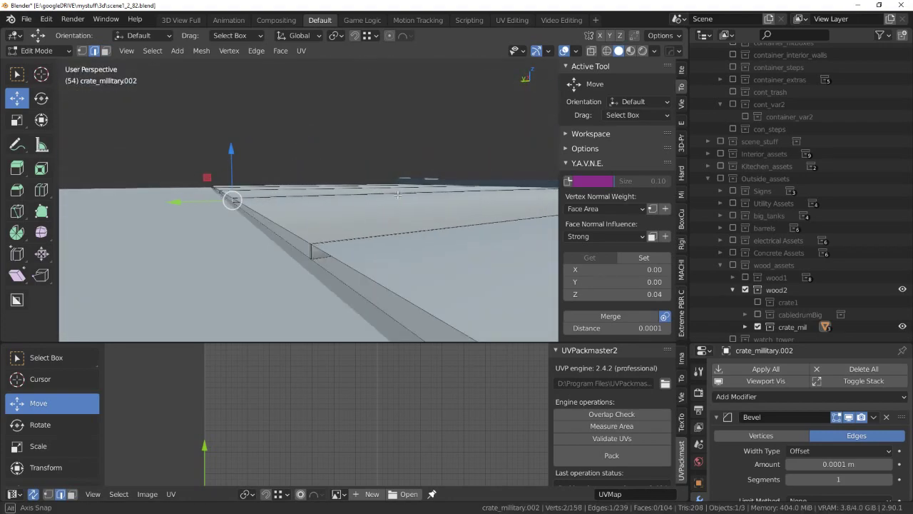
{"action": "mouse_move", "coordinate": [368, 227]}
{"action": "middle_mouse_down"}
{"action": "mouse_move", "coordinate": [454, 285]}
{"action": "mouse_move", "coordinate": [379, 234]}
{"action": "mouse_move", "coordinate": [298, 210]}
{"action": "middle_mouse_up"}
Switch to face selection and select every face of the half crate.
{"action": "key", "text": "alt+z"}
{"action": "key", "text": "Tab"}
{"action": "left_click", "coordinate": [407, 209]}
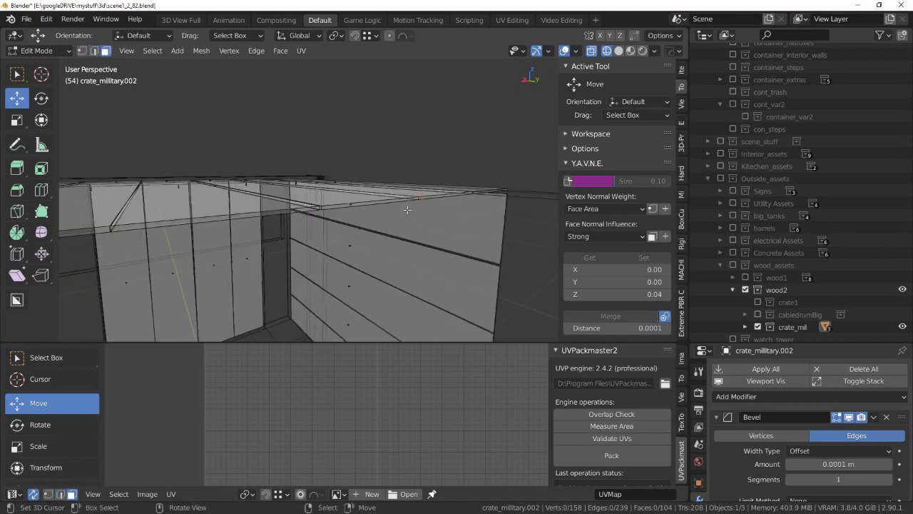
{"action": "key", "text": "alt+z"}
{"action": "mouse_move", "coordinate": [408, 210]}
{"action": "middle_mouse_down"}
{"action": "mouse_move", "coordinate": [349, 228]}
{"action": "mouse_move", "coordinate": [470, 169]}
{"action": "mouse_move", "coordinate": [371, 214]}
{"action": "middle_mouse_up"}
{"action": "key", "text": "a"}
{"action": "scroll", "coordinate": [371, 214], "scroll_direction": "down", "scroll_amount": 2}
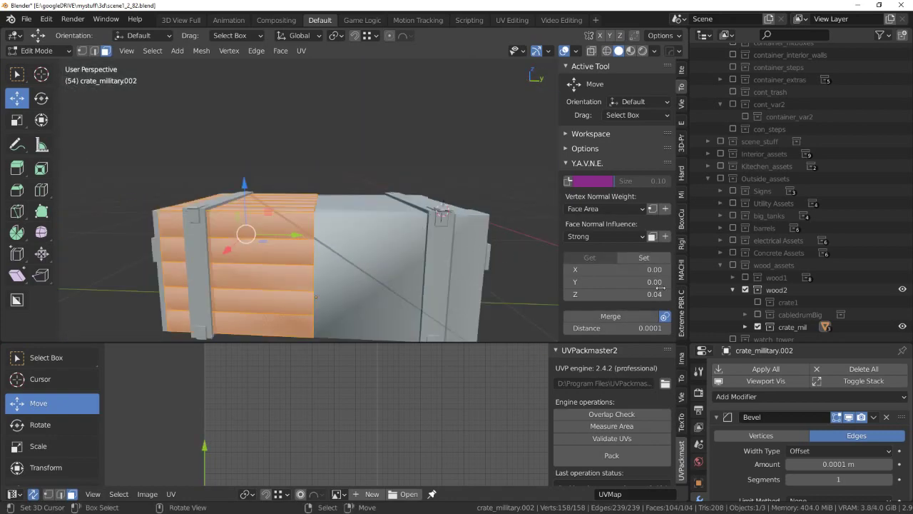
Add a Mirror modifier set to the Y axis only, with X turned off.
{"action": "left_click", "coordinate": [906, 397]}
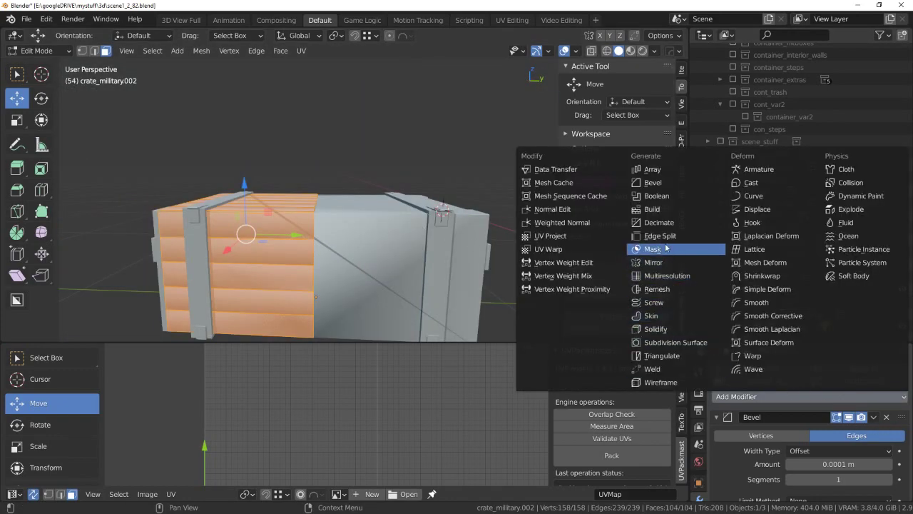
{"action": "left_click", "coordinate": [648, 263]}
{"action": "scroll", "coordinate": [812, 412], "scroll_direction": "down", "scroll_amount": 3}
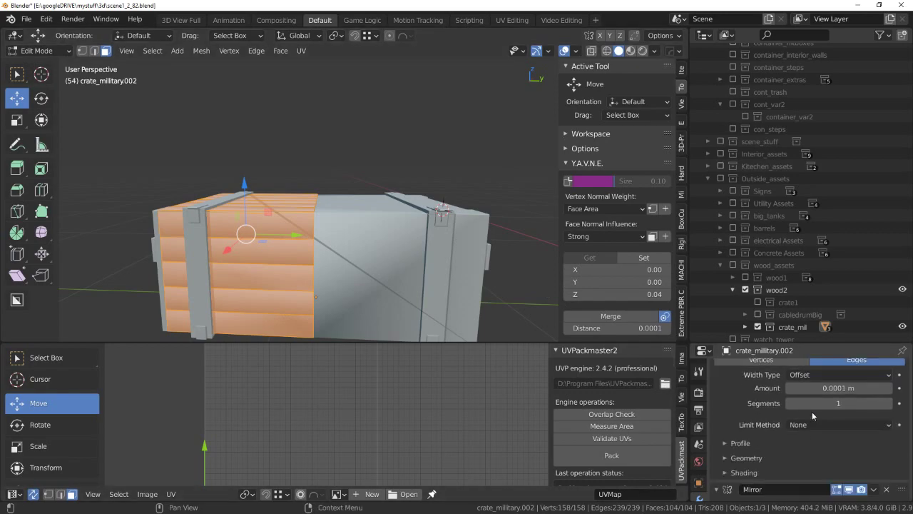
{"action": "scroll", "coordinate": [817, 459], "scroll_direction": "down", "scroll_amount": 2}
{"action": "left_click", "coordinate": [838, 450]}
{"action": "left_click", "coordinate": [802, 450]}
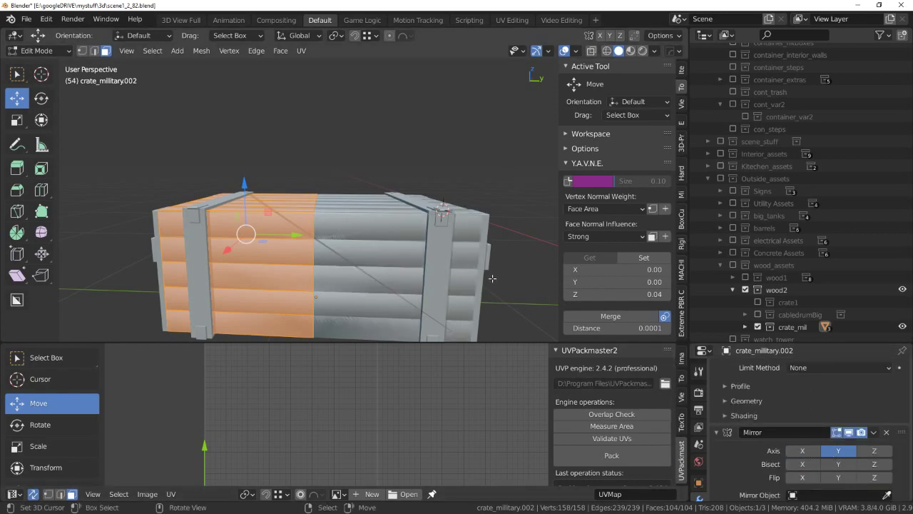
{"action": "key", "text": "shift+z"}
Select vertices on the original half, cancel the delete, and return to Object Mode.
{"action": "left_click", "coordinate": [279, 224]}
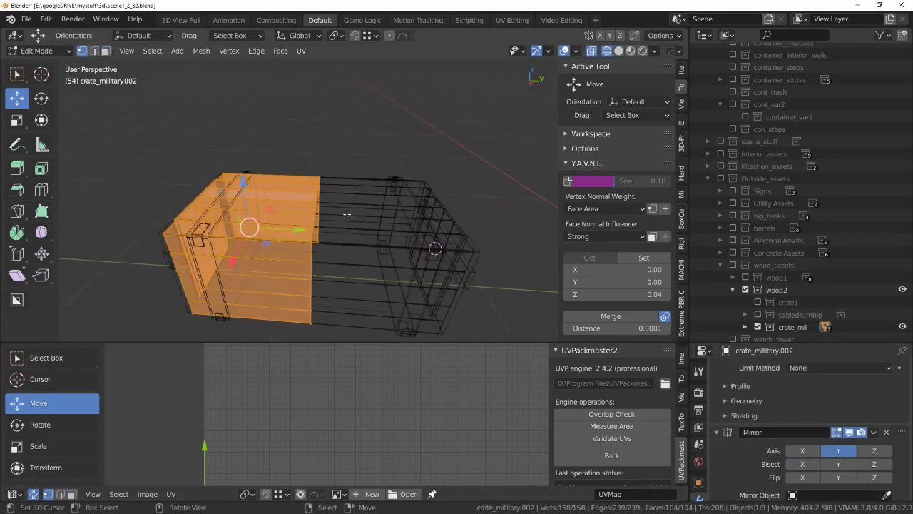
{"action": "middle_click_drag", "start_coordinate": [321, 236], "coordinate": [356, 234]}
{"action": "key", "text": "x"}
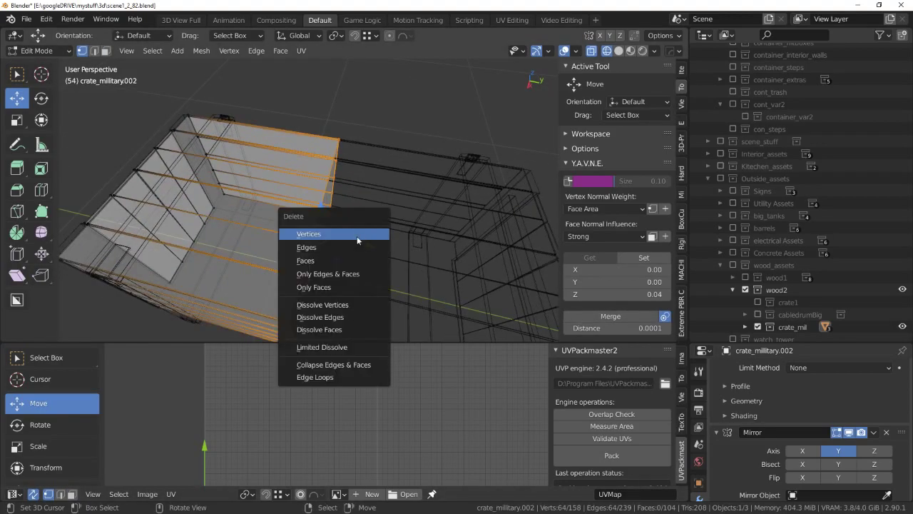
{"action": "middle_click_drag", "start_coordinate": [357, 276], "coordinate": [400, 226]}
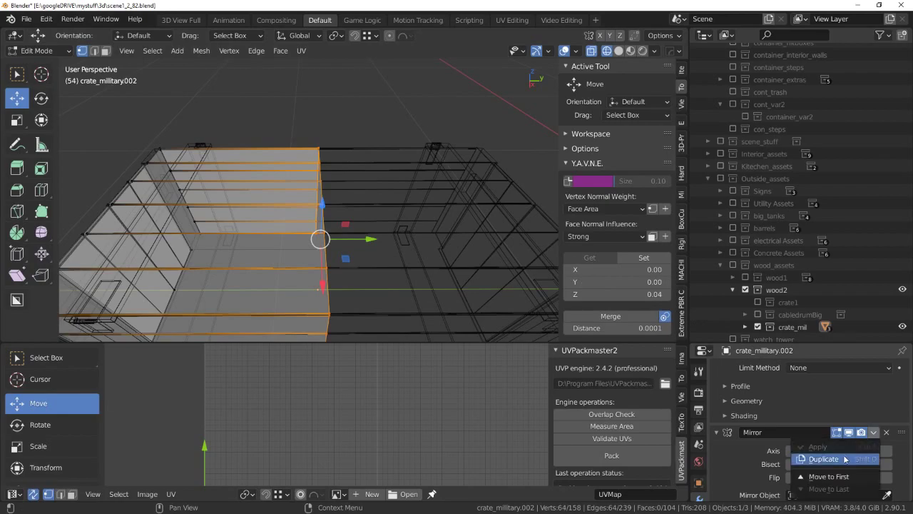
{"action": "key", "text": "Tab"}
{"action": "left_click", "coordinate": [373, 171]}
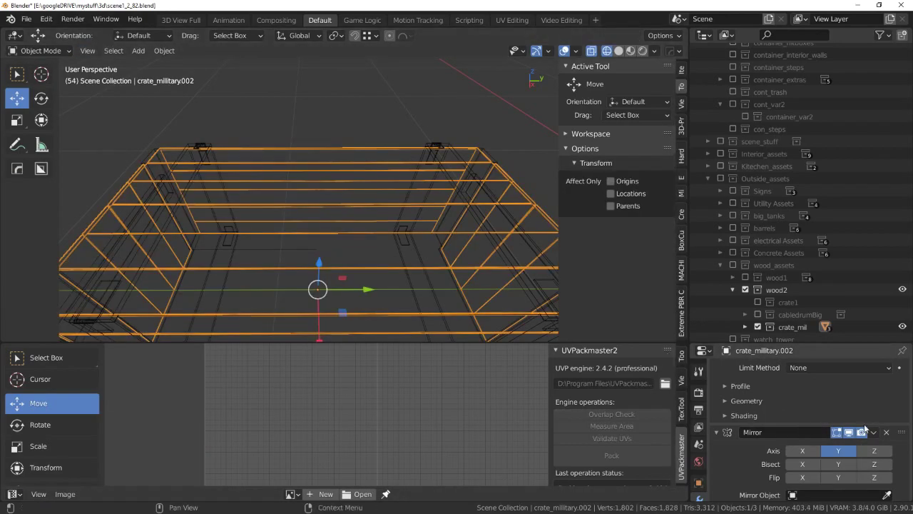
Apply the Mirror modifier and re-enter Edit Mode in edge selection.
{"action": "left_click", "coordinate": [844, 447]}
{"action": "middle_click_drag", "start_coordinate": [421, 208], "coordinate": [418, 158]}
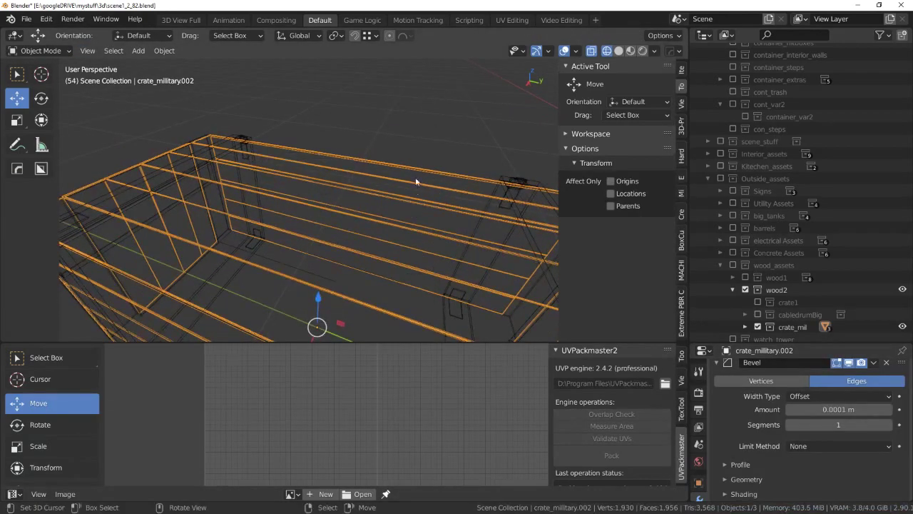
{"action": "key", "text": "Tab"}
{"action": "middle_click_drag", "start_coordinate": [417, 114], "coordinate": [336, 162]}
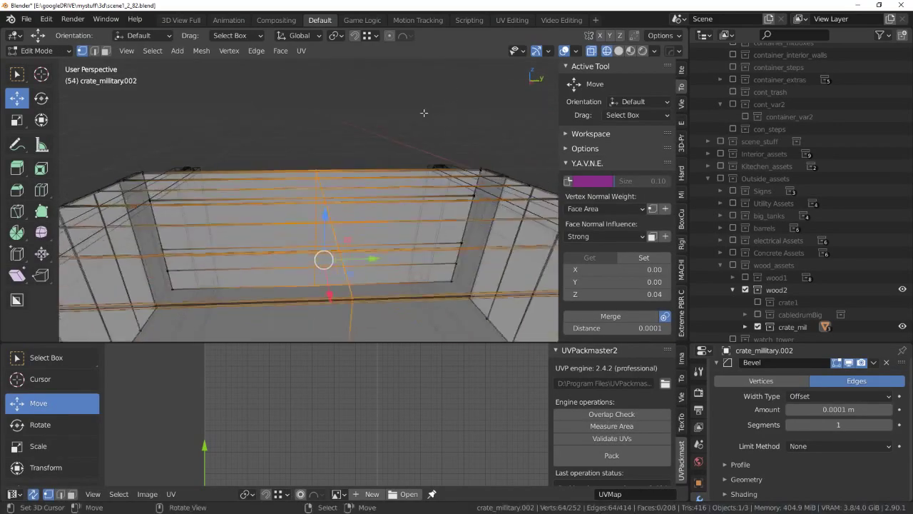
{"action": "key", "text": "alt+z"}
{"action": "key", "text": "ctrl+Tab"}
{"action": "left_click", "coordinate": [345, 228]}
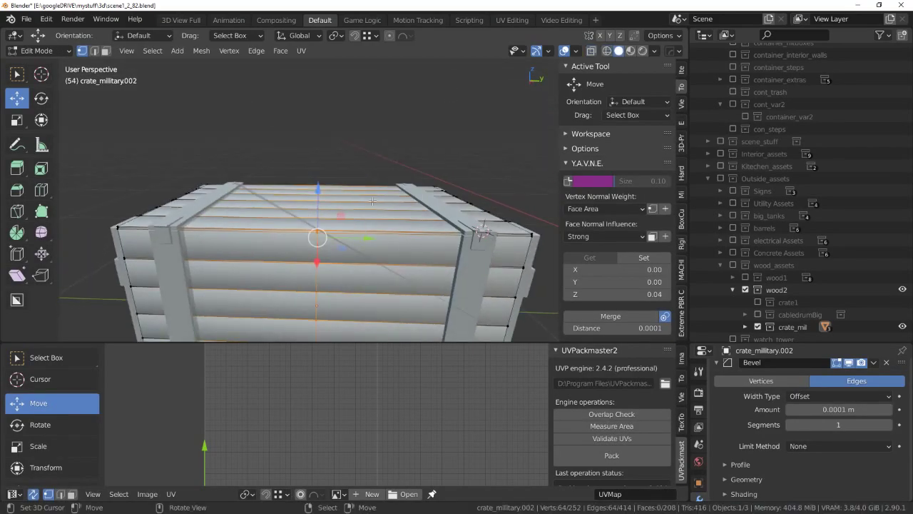
Dissolve the extra edges on the crate and return to Object Mode.
{"action": "key", "text": "x"}
{"action": "left_click", "coordinate": [383, 269]}
{"action": "middle_click_drag", "start_coordinate": [383, 269], "coordinate": [428, 257]}
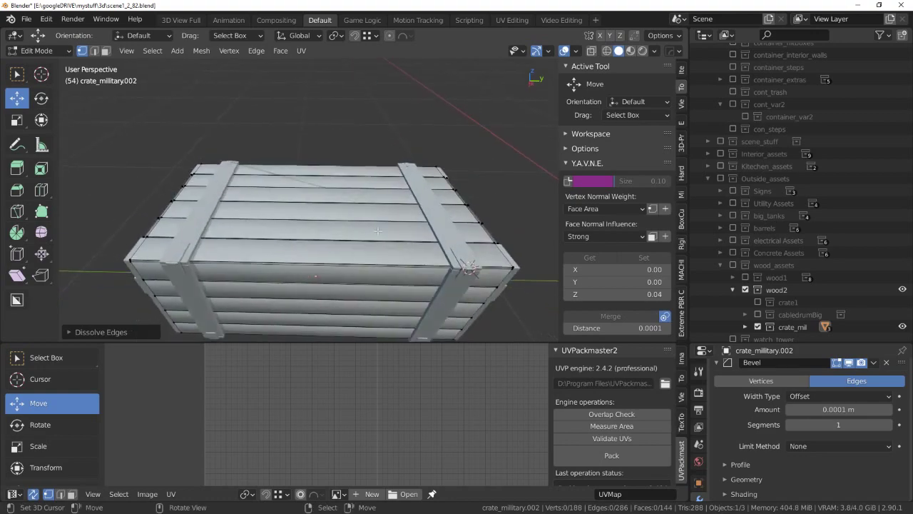
{"action": "scroll", "coordinate": [428, 257], "scroll_direction": "down", "scroll_amount": 3}
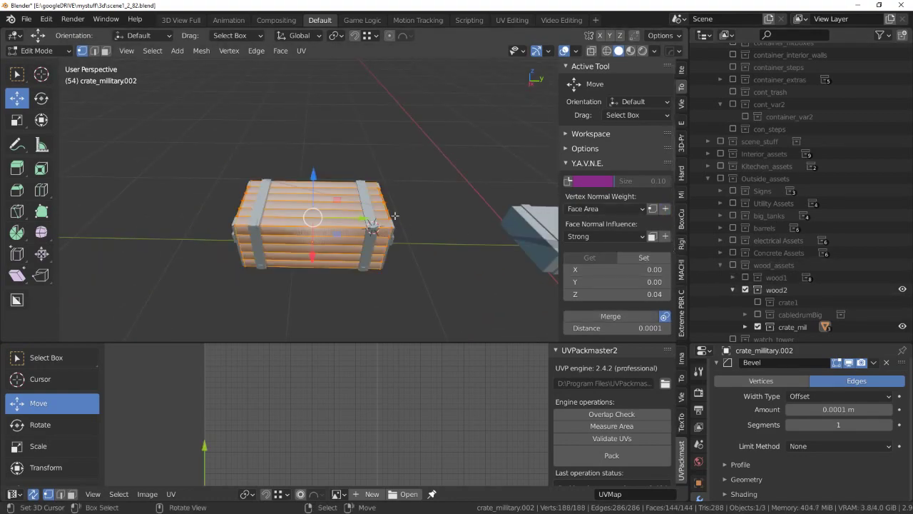
{"action": "scroll", "coordinate": [394, 215], "scroll_direction": "up", "scroll_amount": 4}
{"action": "key", "text": "Tab"}
Select the crate in Edit Mode and apply Smooth Edges from the Hard Ops Q menu.
{"action": "mouse_move", "coordinate": [386, 212]}
{"action": "middle_mouse_down"}
{"action": "mouse_move", "coordinate": [411, 174]}
{"action": "mouse_move", "coordinate": [370, 165]}
{"action": "middle_mouse_up"}
{"action": "left_click", "coordinate": [436, 206]}
{"action": "key", "text": "Tab"}
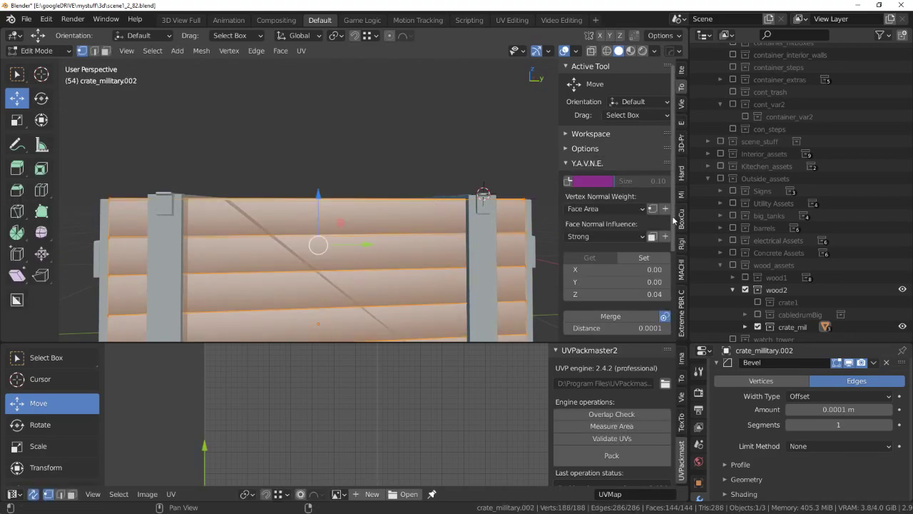
{"action": "scroll", "coordinate": [428, 179], "scroll_direction": "down", "scroll_amount": 2}
{"action": "mouse_move", "coordinate": [428, 178]}
{"action": "middle_mouse_down"}
{"action": "mouse_move", "coordinate": [441, 171]}
{"action": "mouse_move", "coordinate": [399, 200]}
{"action": "middle_mouse_up"}
{"action": "key", "text": "alt+z"}
{"action": "scroll", "coordinate": [400, 200], "scroll_direction": "up", "scroll_amount": 2}
{"action": "key", "text": "alt+z"}
{"action": "key", "text": "q"}
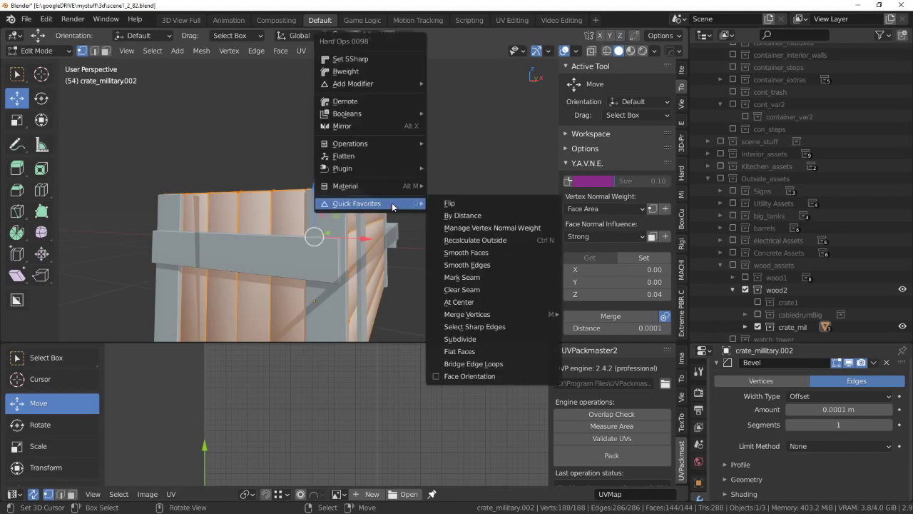
{"action": "left_click", "coordinate": [521, 262]}
Apply Smooth Faces to the plank faces and return to Object Mode.
{"action": "middle_click_drag", "start_coordinate": [493, 243], "coordinate": [376, 225]}
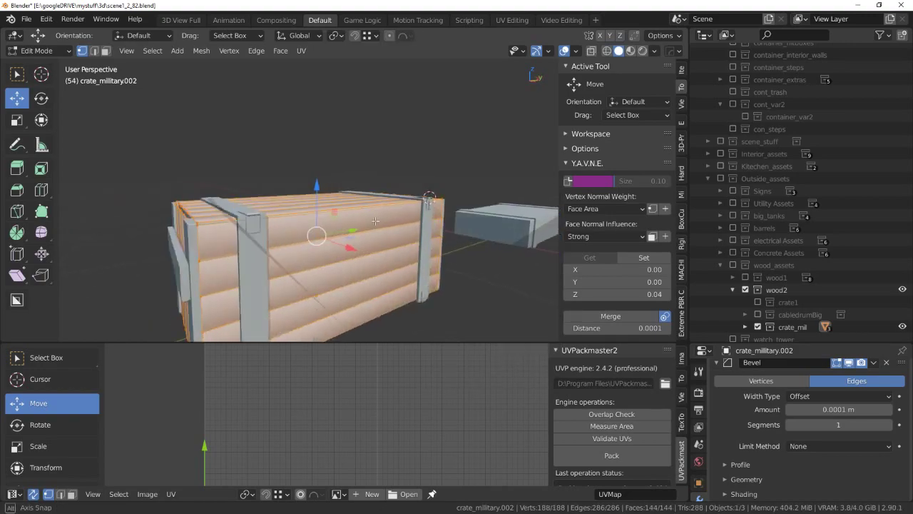
{"action": "key", "text": "q"}
{"action": "left_click", "coordinate": [491, 269]}
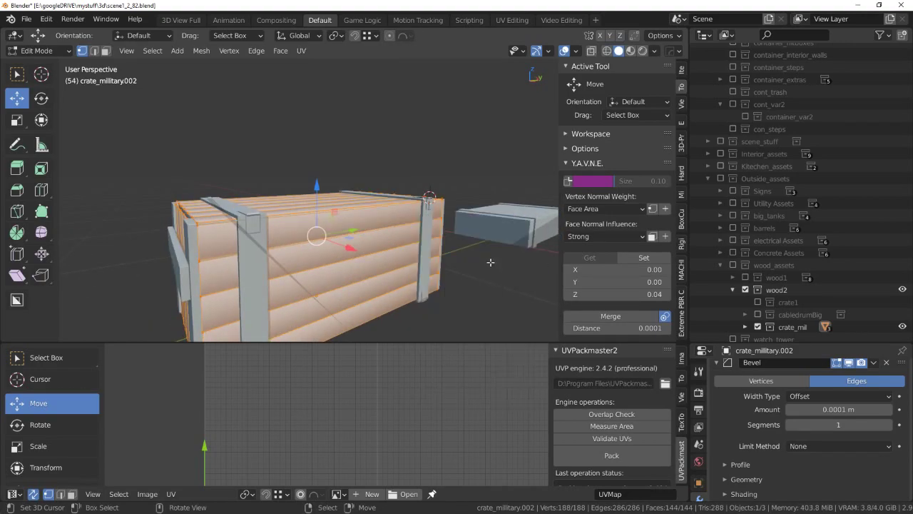
{"action": "scroll", "coordinate": [366, 212], "scroll_direction": "down", "scroll_amount": 5}
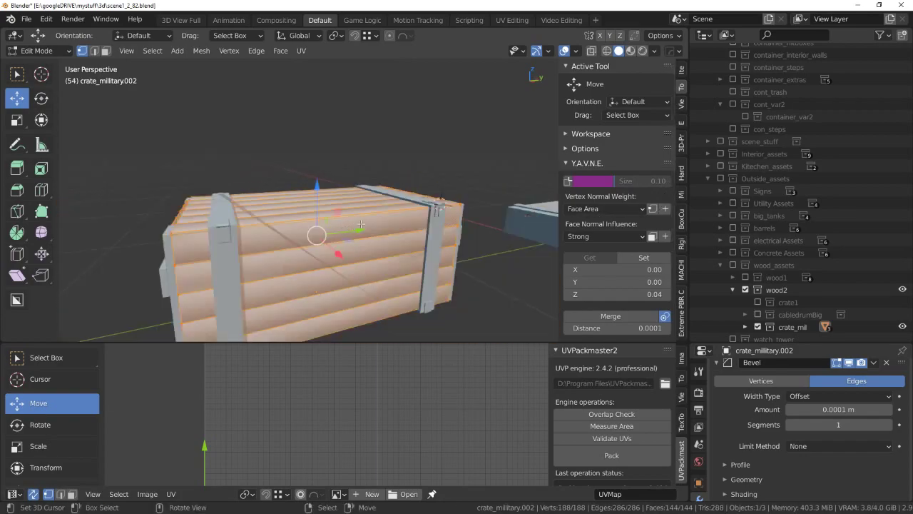
{"action": "key", "text": "Tab"}
{"action": "left_click", "coordinate": [350, 171]}
{"action": "mouse_move", "coordinate": [350, 172]}
{"action": "middle_mouse_down"}
{"action": "mouse_move", "coordinate": [385, 253]}
{"action": "mouse_move", "coordinate": [348, 277]}
{"action": "middle_mouse_up"}
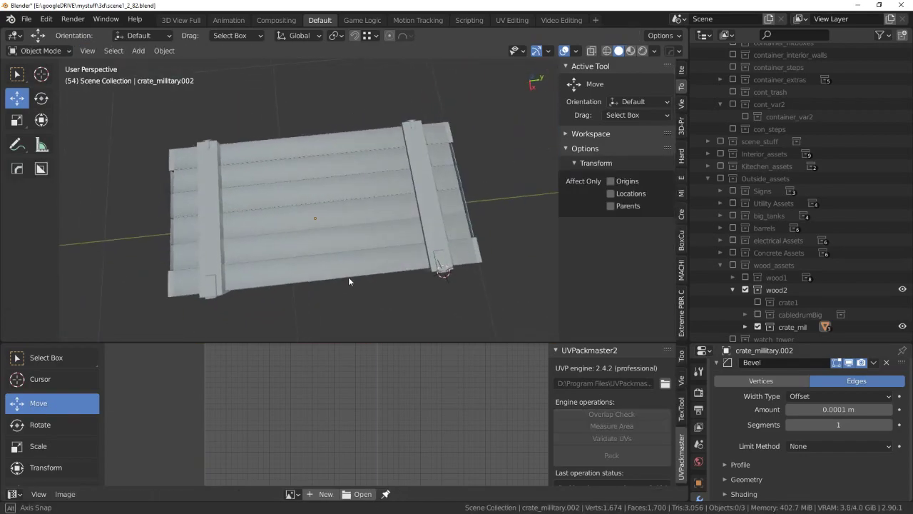
Apply the Bevel modifier from its dropdown in the modifier tab.
{"action": "scroll", "coordinate": [404, 205], "scroll_direction": "up", "scroll_amount": 5}
{"action": "mouse_move", "coordinate": [405, 205]}
{"action": "middle_mouse_down"}
{"action": "mouse_move", "coordinate": [472, 174]}
{"action": "mouse_move", "coordinate": [542, 239]}
{"action": "middle_mouse_up"}
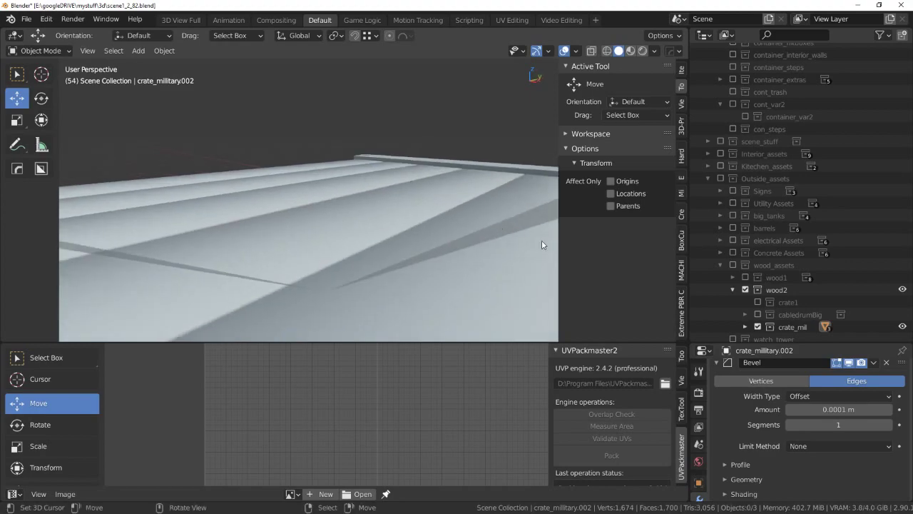
{"action": "scroll", "coordinate": [786, 399], "scroll_direction": "up", "scroll_amount": 2}
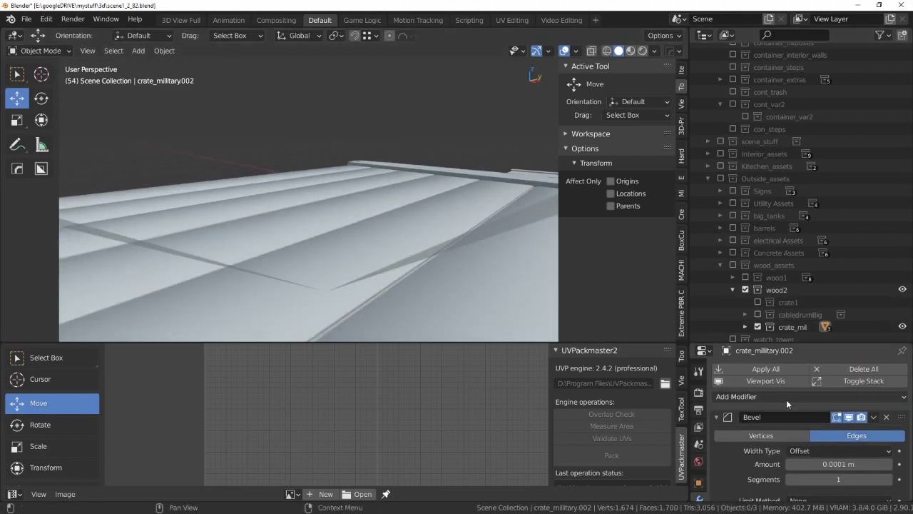
{"action": "left_click", "coordinate": [718, 420]}
{"action": "left_click", "coordinate": [873, 416]}
{"action": "left_click", "coordinate": [842, 432]}
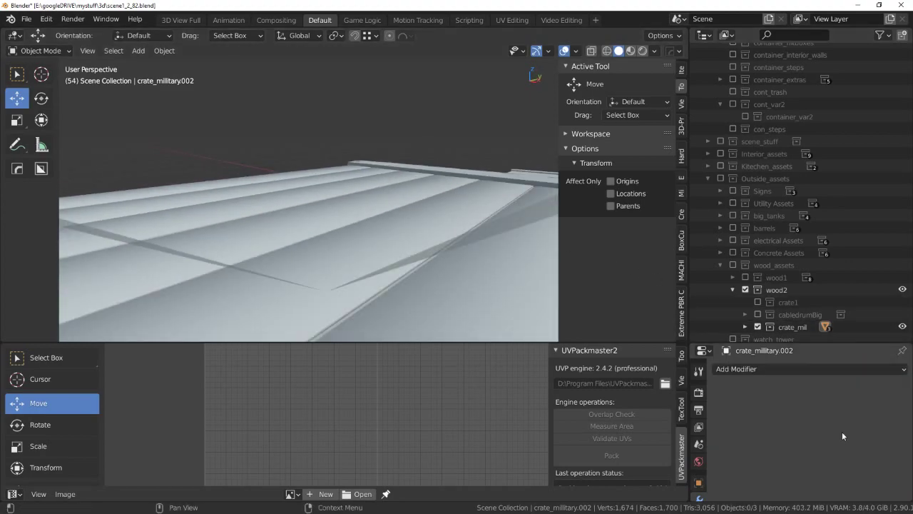
{"action": "mouse_move", "coordinate": [429, 249]}
{"action": "middle_mouse_down"}
{"action": "mouse_move", "coordinate": [363, 200]}
{"action": "mouse_move", "coordinate": [370, 188]}
{"action": "middle_mouse_up"}
Check the beveled mesh in face-select Edit Mode, then return to Object Mode.
{"action": "key", "text": "Tab"}
{"action": "left_click", "coordinate": [410, 191]}
{"action": "key", "text": "Tab"}
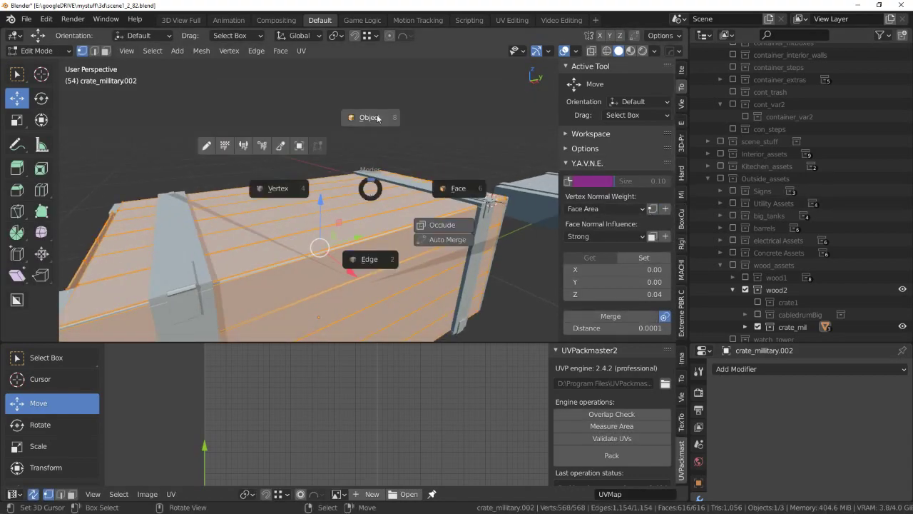
{"action": "left_click", "coordinate": [378, 118]}
{"action": "mouse_move", "coordinate": [378, 118]}
{"action": "middle_mouse_down"}
{"action": "mouse_move", "coordinate": [382, 200]}
{"action": "mouse_move", "coordinate": [377, 176]}
{"action": "middle_mouse_up"}
{"action": "scroll", "coordinate": [410, 168], "scroll_direction": "up", "scroll_amount": 3}
{"action": "scroll", "coordinate": [409, 168], "scroll_direction": "up", "scroll_amount": 2}
{"action": "scroll", "coordinate": [433, 170], "scroll_direction": "down", "scroll_amount": 6}
Deselect the crate, pick a preset view, and select the crate again.
{"action": "left_click", "coordinate": [436, 174]}
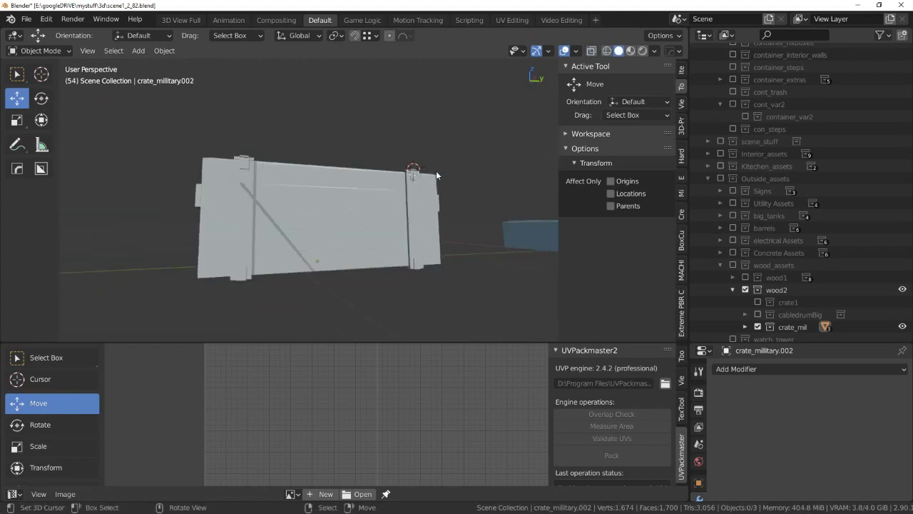
{"action": "mouse_move", "coordinate": [436, 174]}
{"action": "middle_mouse_down"}
{"action": "mouse_move", "coordinate": [496, 172]}
{"action": "mouse_move", "coordinate": [460, 224]}
{"action": "mouse_move", "coordinate": [419, 241]}
{"action": "mouse_move", "coordinate": [365, 230]}
{"action": "mouse_move", "coordinate": [376, 218]}
{"action": "mouse_move", "coordinate": [323, 231]}
{"action": "mouse_move", "coordinate": [452, 201]}
{"action": "middle_mouse_up"}
{"action": "scroll", "coordinate": [456, 223], "scroll_direction": "up", "scroll_amount": 4}
{"action": "scroll", "coordinate": [403, 231], "scroll_direction": "down", "scroll_amount": 3}
{"action": "key", "text": "grave"}
{"action": "left_click", "coordinate": [335, 223]}
Inspect the crate in wireframe and solid display from below and from the top.
{"action": "mouse_move", "coordinate": [335, 223]}
{"action": "middle_mouse_down"}
{"action": "mouse_move", "coordinate": [278, 221]}
{"action": "mouse_move", "coordinate": [318, 193]}
{"action": "mouse_move", "coordinate": [371, 180]}
{"action": "middle_mouse_up"}
{"action": "key", "text": "shift+z"}
{"action": "scroll", "coordinate": [279, 217], "scroll_direction": "down", "scroll_amount": 4}
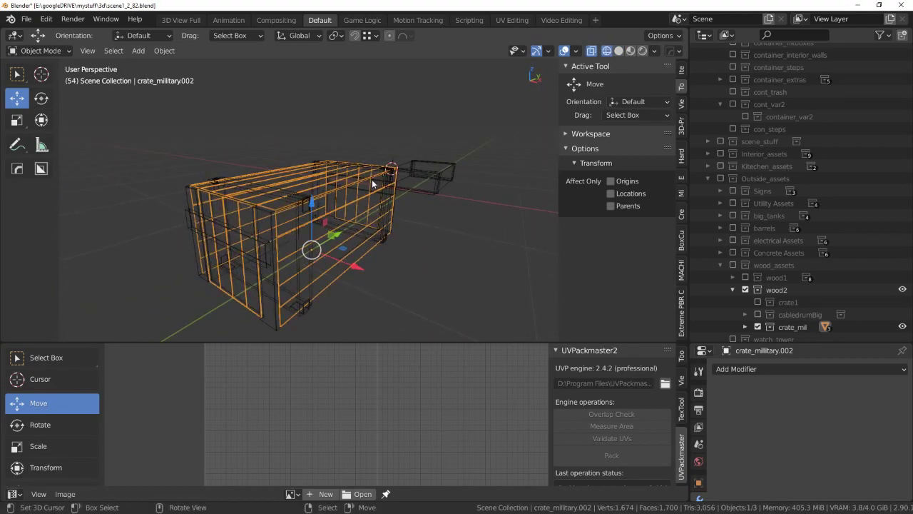
{"action": "key", "text": "shift+z"}
{"action": "scroll", "coordinate": [423, 154], "scroll_direction": "up", "scroll_amount": 5}
{"action": "mouse_move", "coordinate": [423, 154]}
{"action": "middle_mouse_down"}
{"action": "mouse_move", "coordinate": [367, 116]}
{"action": "mouse_move", "coordinate": [296, 96]}
{"action": "mouse_move", "coordinate": [418, 128]}
{"action": "mouse_move", "coordinate": [370, 181]}
{"action": "mouse_move", "coordinate": [304, 193]}
{"action": "mouse_move", "coordinate": [394, 257]}
{"action": "mouse_move", "coordinate": [445, 167]}
{"action": "mouse_move", "coordinate": [375, 191]}
{"action": "mouse_move", "coordinate": [373, 236]}
{"action": "mouse_move", "coordinate": [381, 228]}
{"action": "mouse_move", "coordinate": [303, 190]}
{"action": "mouse_move", "coordinate": [315, 128]}
{"action": "middle_mouse_up"}
{"action": "key", "text": "alt+a"}
{"action": "scroll", "coordinate": [306, 216], "scroll_direction": "up", "scroll_amount": 3}
{"action": "scroll", "coordinate": [373, 236], "scroll_direction": "up", "scroll_amount": 2}
{"action": "scroll", "coordinate": [371, 230], "scroll_direction": "up", "scroll_amount": 2}
{"action": "scroll", "coordinate": [321, 145], "scroll_direction": "up", "scroll_amount": 3}
{"action": "scroll", "coordinate": [327, 142], "scroll_direction": "down", "scroll_amount": 2}
{"action": "scroll", "coordinate": [320, 136], "scroll_direction": "down", "scroll_amount": 1}
{"action": "mouse_move", "coordinate": [272, 162]}
{"action": "middle_mouse_down"}
{"action": "mouse_move", "coordinate": [285, 115]}
{"action": "mouse_move", "coordinate": [447, 138]}
{"action": "middle_mouse_up"}
Briefly enter face-select Edit Mode, then return to Object Mode.
{"action": "key", "text": "ctrl+Tab"}
{"action": "left_click", "coordinate": [269, 136]}
{"action": "scroll", "coordinate": [285, 115], "scroll_direction": "down", "scroll_amount": 3}
{"action": "scroll", "coordinate": [447, 138], "scroll_direction": "down", "scroll_amount": 2}
{"action": "key", "text": "ctrl+Tab"}
{"action": "left_click", "coordinate": [445, 76]}
{"action": "mouse_move", "coordinate": [446, 76]}
{"action": "middle_mouse_down"}
{"action": "mouse_move", "coordinate": [408, 125]}
{"action": "mouse_move", "coordinate": [303, 217]}
{"action": "middle_mouse_up"}
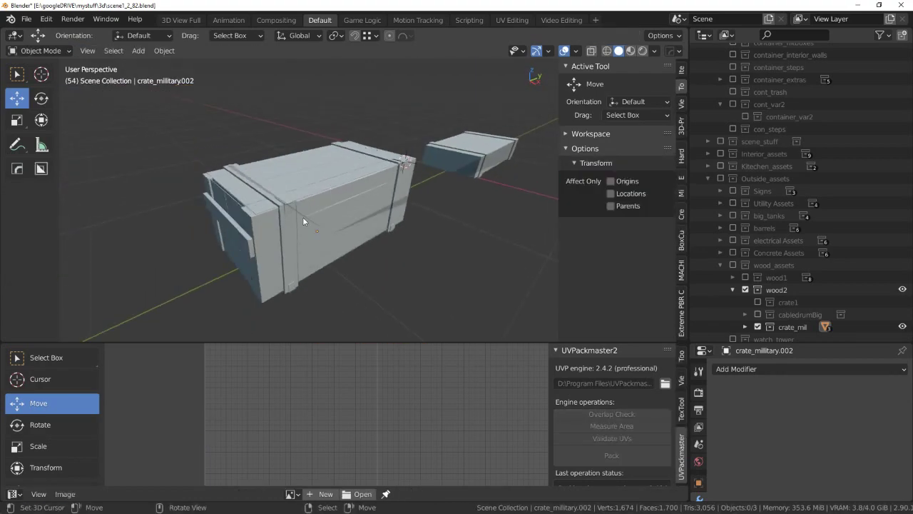
In wireframe, pick crate_military.001, enter Edit Mode and select all its geometry.
{"action": "key", "text": "shift+z"}
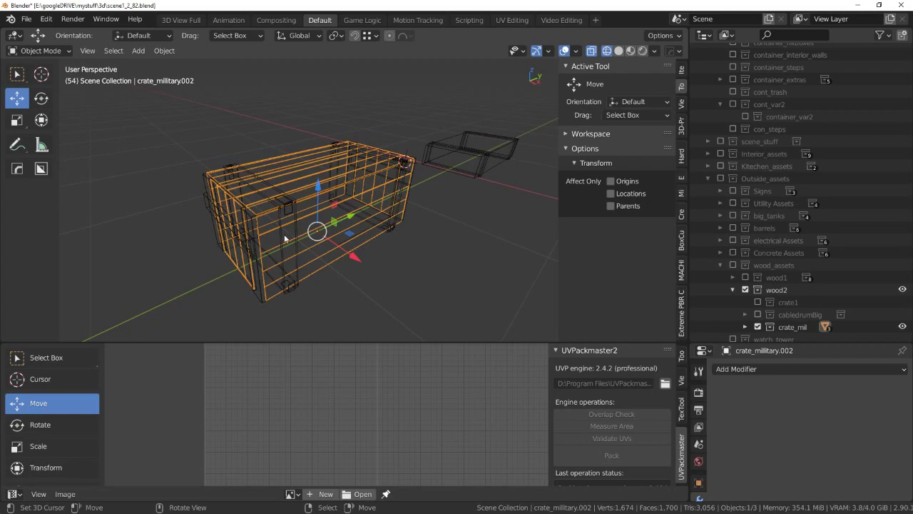
{"action": "left_click", "coordinate": [285, 234]}
{"action": "key", "text": "Tab"}
{"action": "key", "text": "a"}
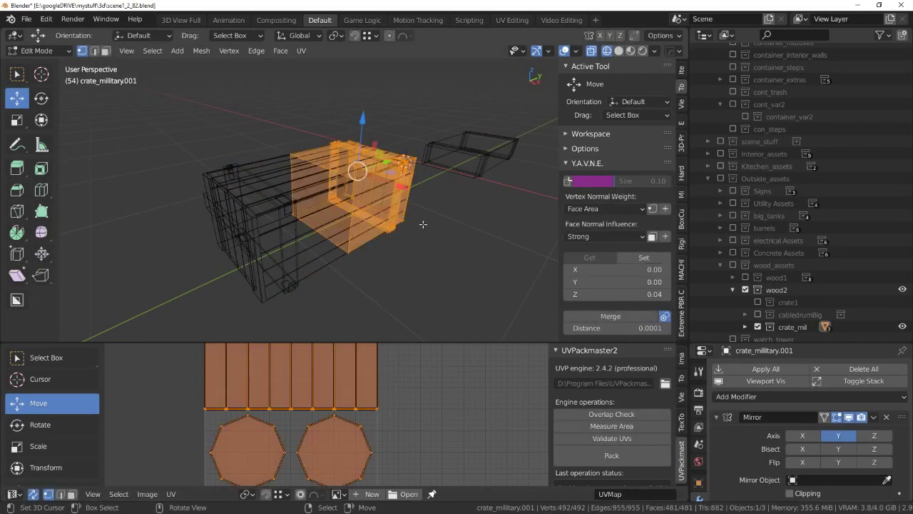
{"action": "middle_click_drag", "start_coordinate": [417, 224], "coordinate": [415, 231]}
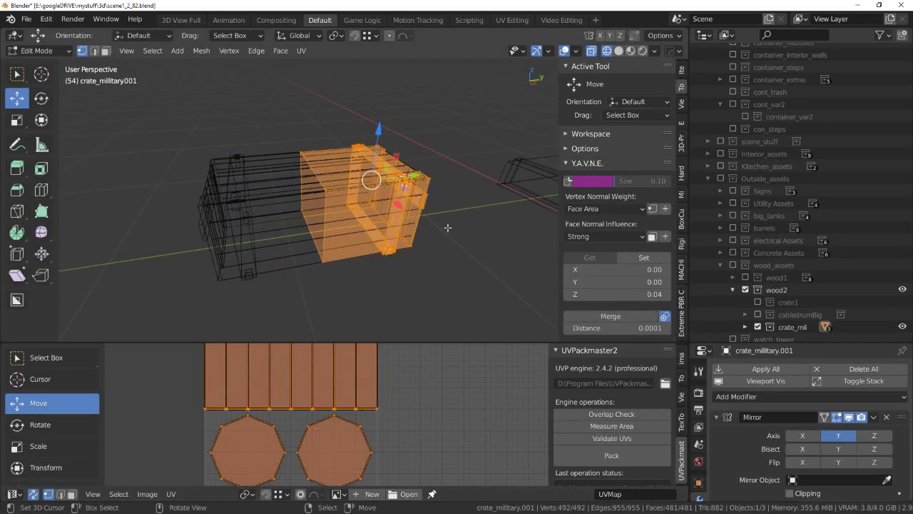
Smart UV Project crate_military.001 and pack its UV islands with UVPackmaster2.
{"action": "key", "text": "q"}
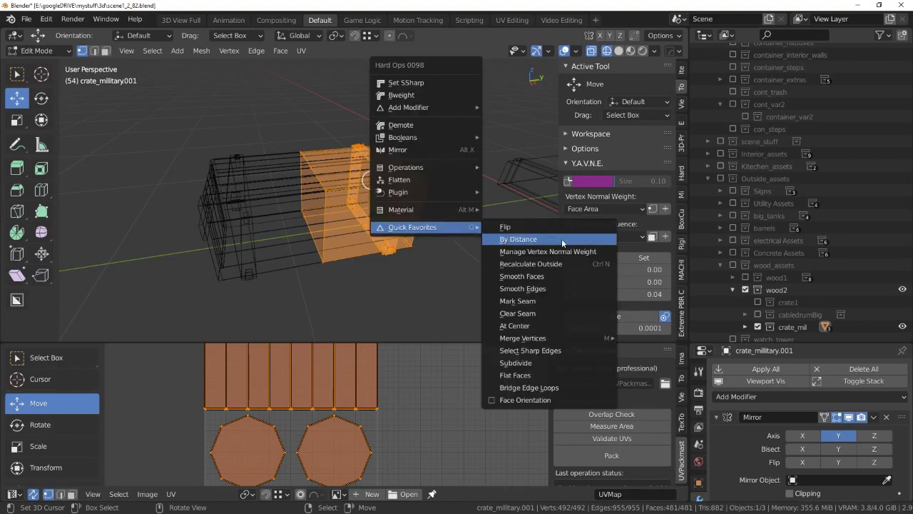
{"action": "key", "text": "u"}
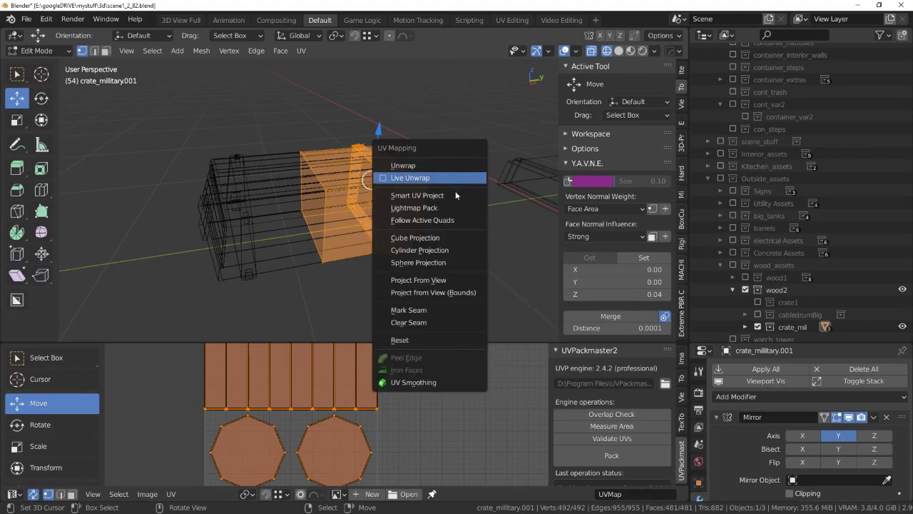
{"action": "left_click", "coordinate": [455, 198]}
{"action": "left_click", "coordinate": [455, 295]}
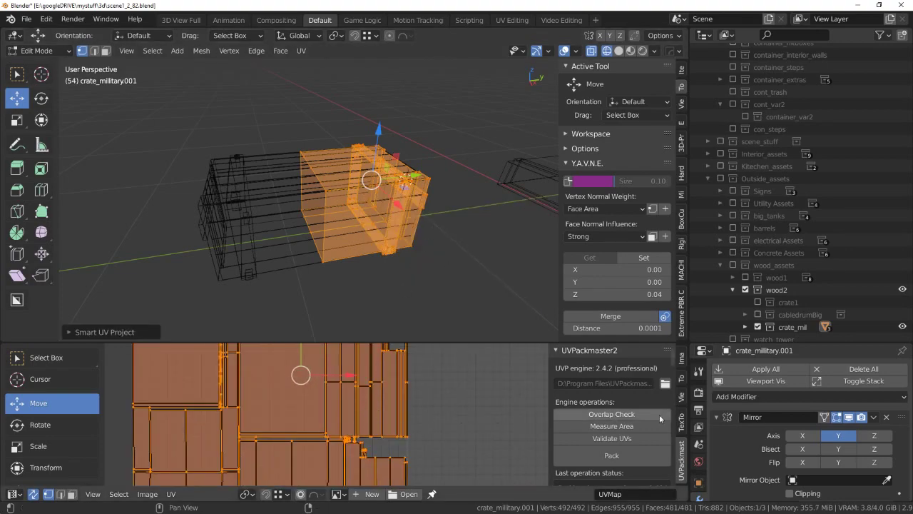
{"action": "left_click", "coordinate": [621, 457]}
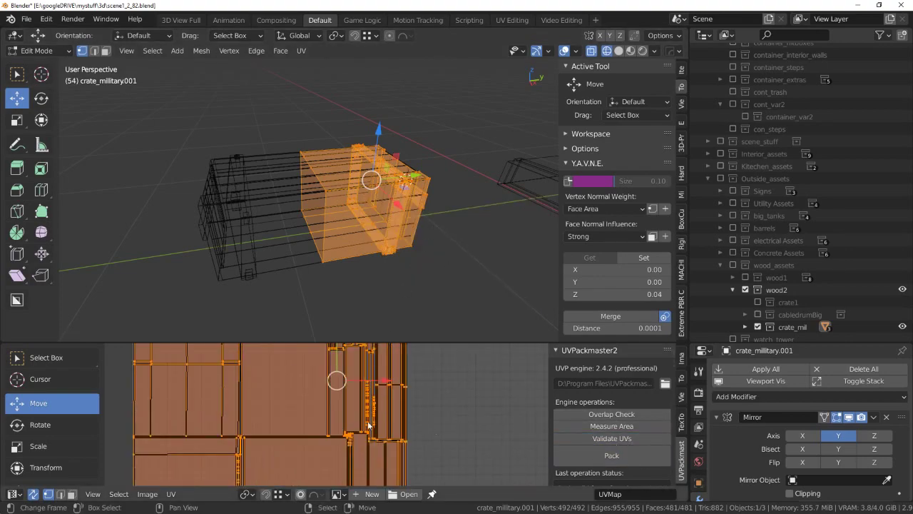
{"action": "scroll", "coordinate": [396, 412], "scroll_direction": "up", "scroll_amount": 2}
{"action": "scroll", "coordinate": [430, 431], "scroll_direction": "up", "scroll_amount": 1}
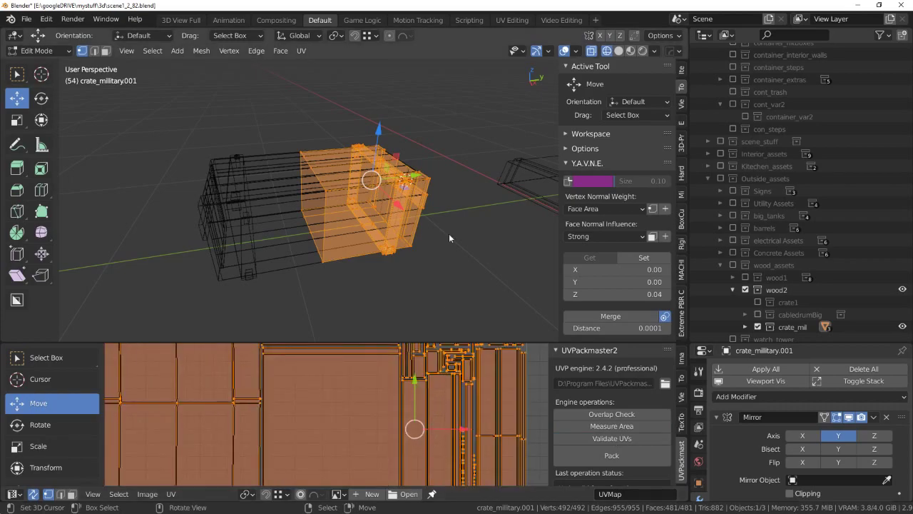
Return to Object Mode in solid display and save the blend file.
{"action": "key", "text": "Tab"}
{"action": "key", "text": "alt+z"}
{"action": "key", "text": "ctrl+s"}
{"action": "left_click", "coordinate": [513, 168]}
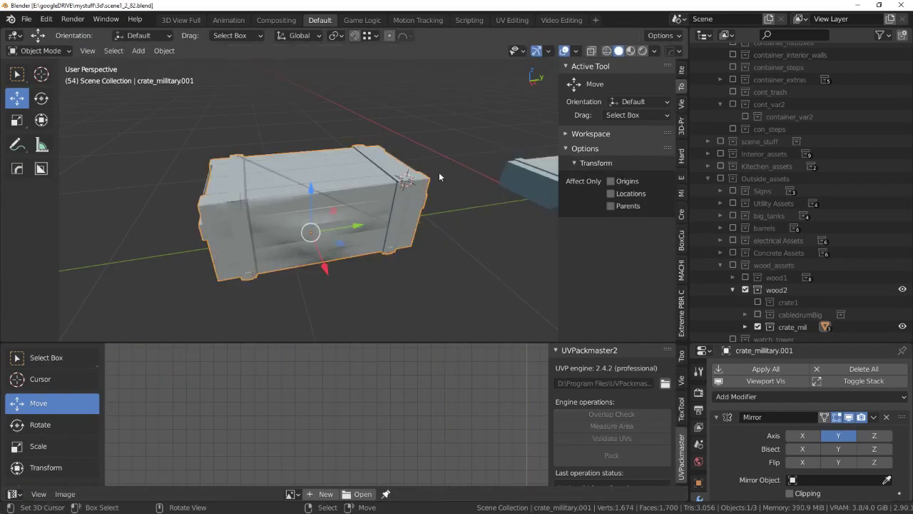
{"action": "mouse_move", "coordinate": [439, 172]}
{"action": "middle_mouse_down"}
{"action": "mouse_move", "coordinate": [382, 124]}
{"action": "mouse_move", "coordinate": [430, 159]}
{"action": "mouse_move", "coordinate": [389, 232]}
{"action": "middle_mouse_up"}
{"action": "scroll", "coordinate": [385, 226], "scroll_direction": "down", "scroll_amount": 3}
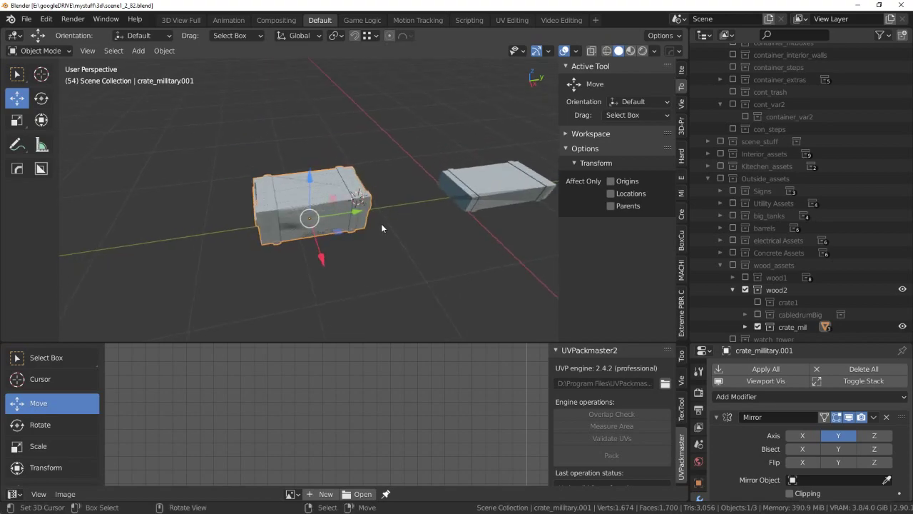
{"action": "key", "text": "ctrl+s"}
{"action": "left_click", "coordinate": [392, 183]}
Switch the viewport to wireframe display and open the File menu for export.
{"action": "key", "text": "shift+z"}
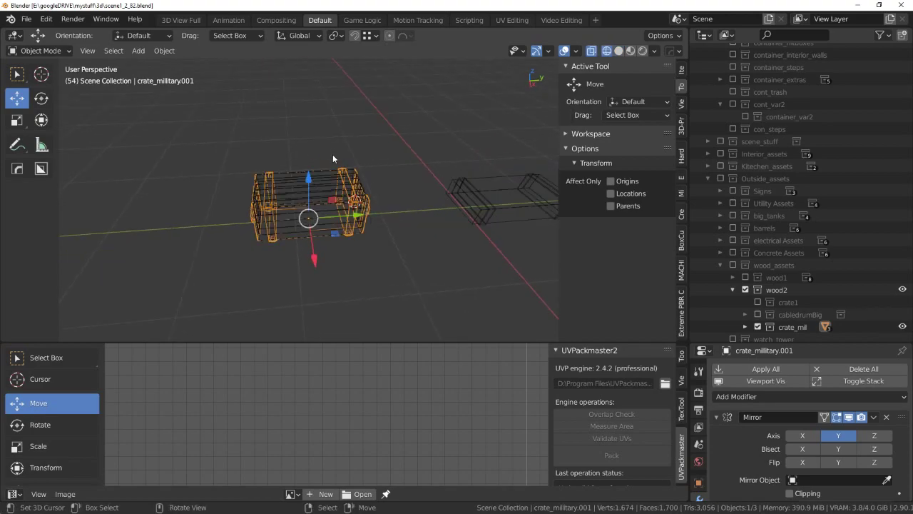
{"action": "scroll", "coordinate": [333, 160], "scroll_direction": "up", "scroll_amount": 2}
{"action": "scroll", "coordinate": [334, 161], "scroll_direction": "up", "scroll_amount": 3}
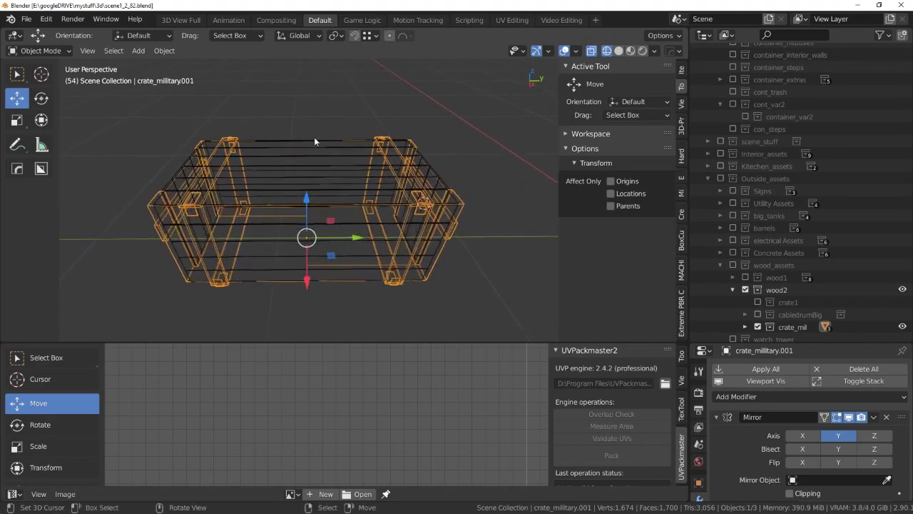
{"action": "left_click", "coordinate": [26, 20]}
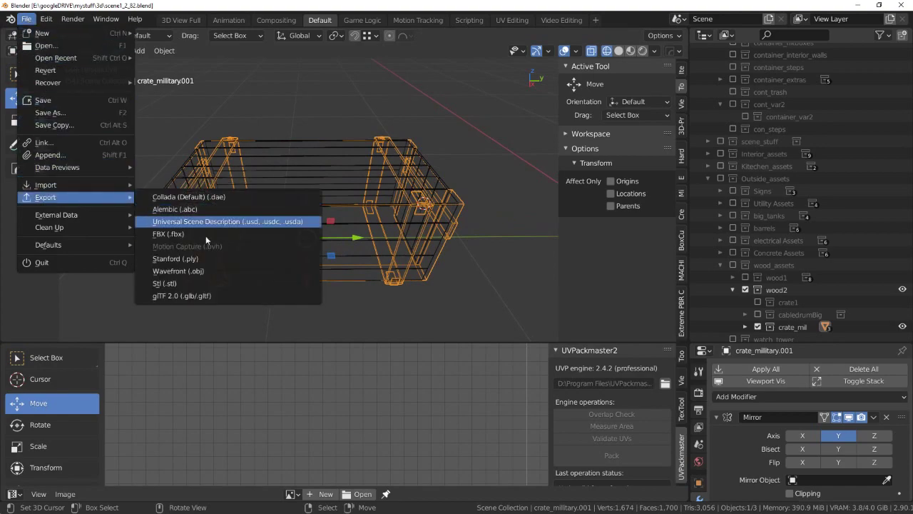
Export crate_military.001 and crate_military.002 as separate FBX files, saving the blend after each.
{"action": "left_click", "coordinate": [205, 235]}
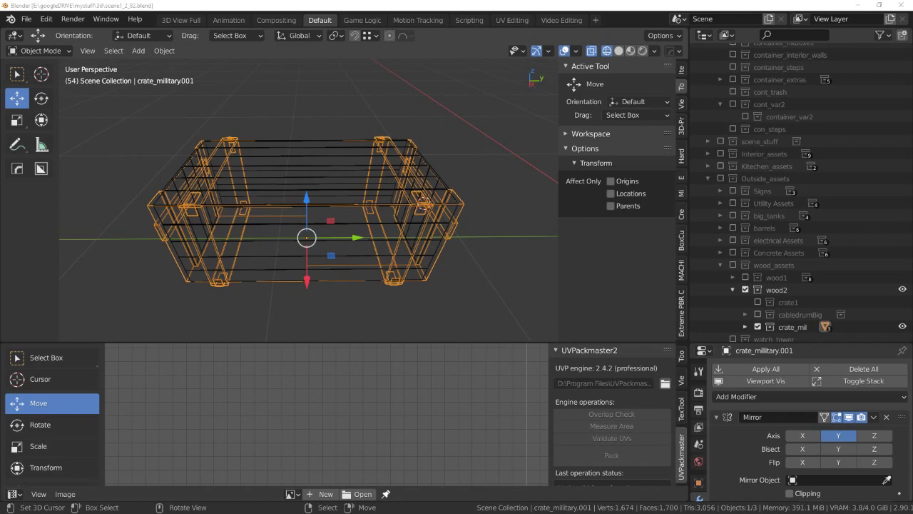
{"action": "key", "text": "ctrl+s"}
{"action": "left_click", "coordinate": [335, 218]}
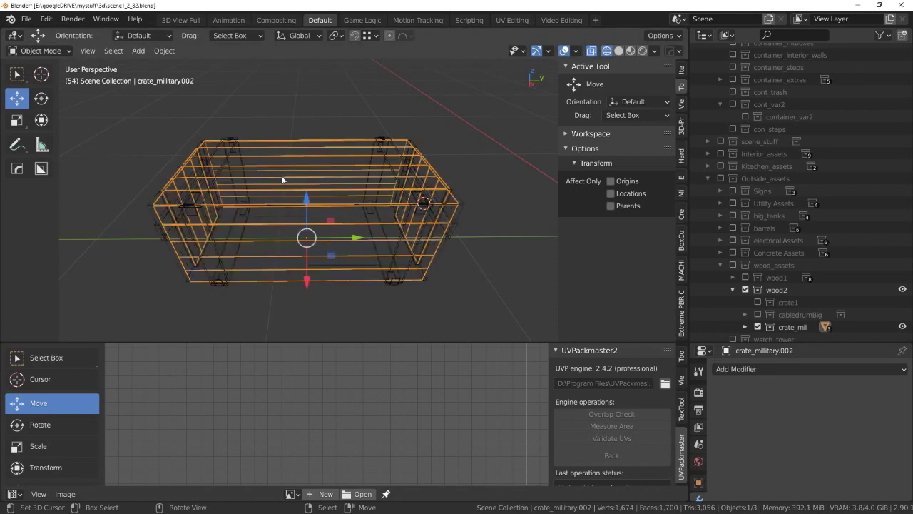
{"action": "middle_click_drag", "start_coordinate": [281, 175], "coordinate": [191, 133]}
{"action": "left_click", "coordinate": [26, 18]}
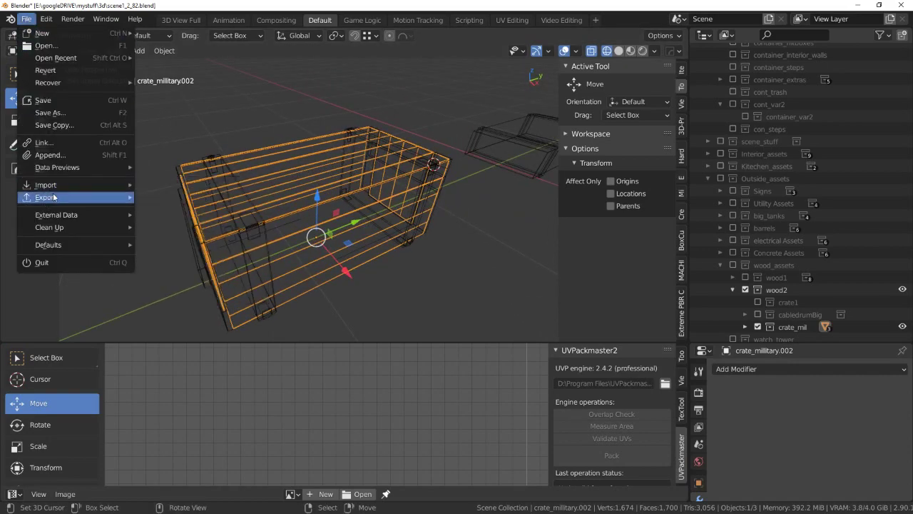
{"action": "mouse_move", "coordinate": [46, 197]}
{"action": "left_click", "coordinate": [197, 235]}
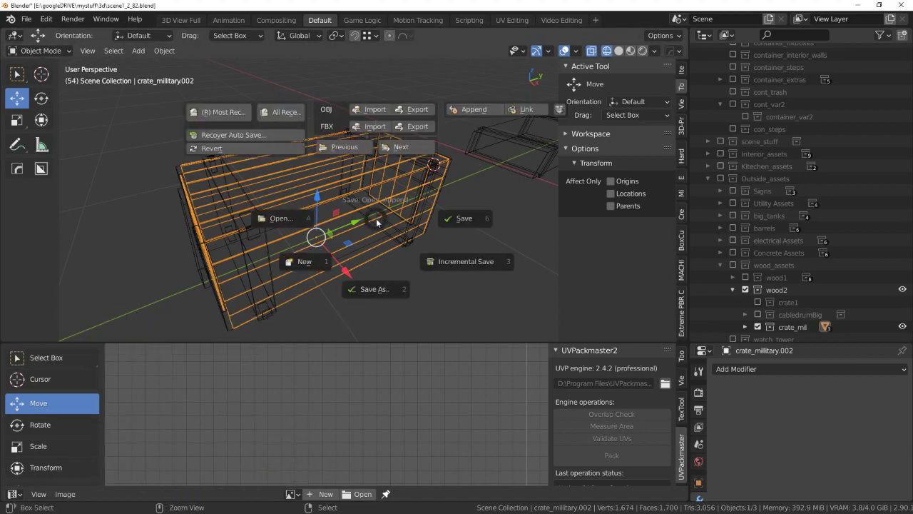
{"action": "key", "text": "ctrl+s"}
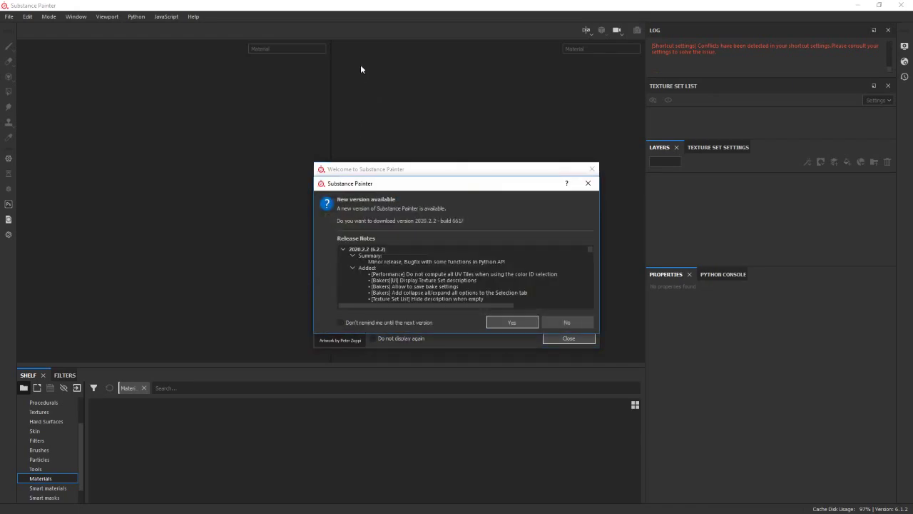
Dismiss the update and welcome dialogs, then create a new project from MIl_crate_low.fbx.
{"action": "left_click", "coordinate": [579, 323]}
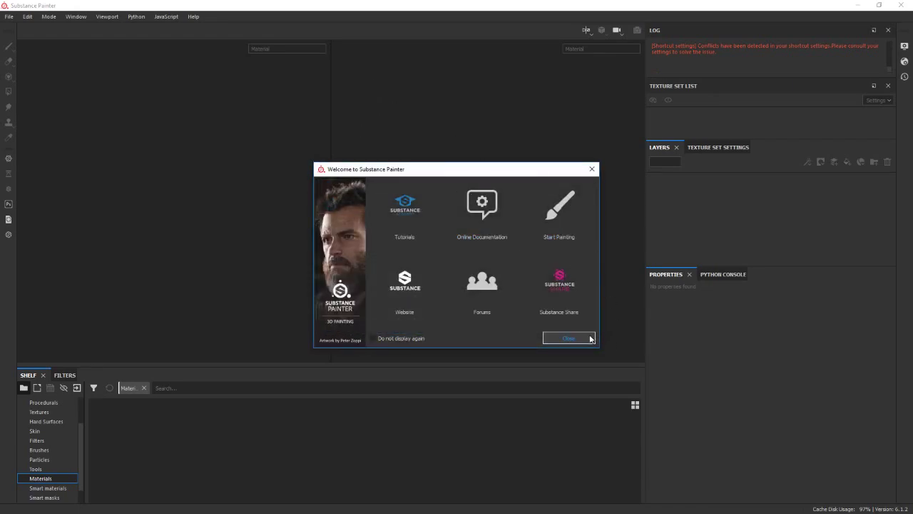
{"action": "left_click", "coordinate": [589, 337]}
{"action": "left_click", "coordinate": [8, 16]}
{"action": "mouse_move", "coordinate": [24, 47]}
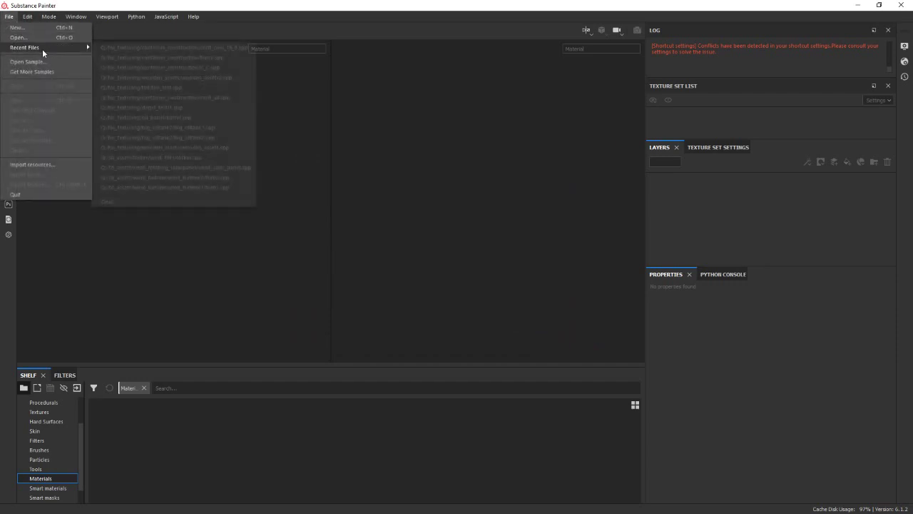
{"action": "left_click", "coordinate": [40, 28]}
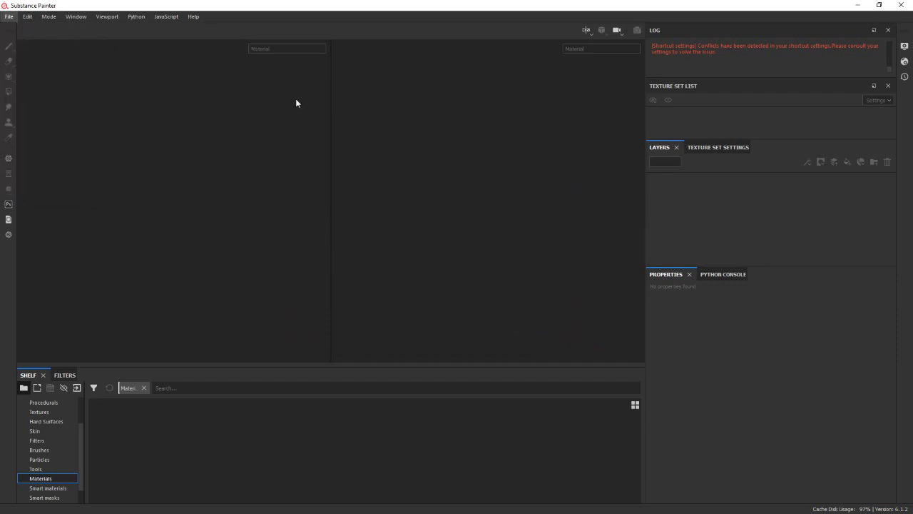
{"action": "left_click", "coordinate": [539, 152]}
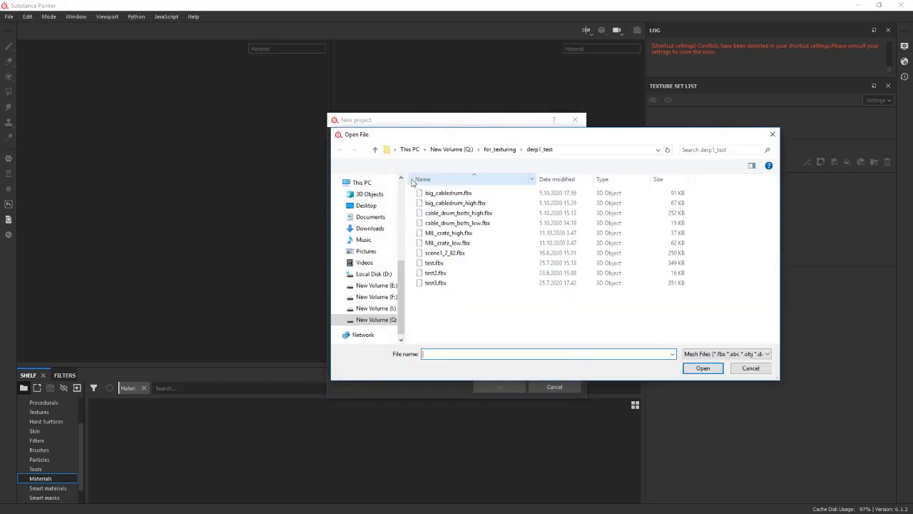
{"action": "left_click", "coordinate": [448, 244]}
{"action": "left_click", "coordinate": [704, 366]}
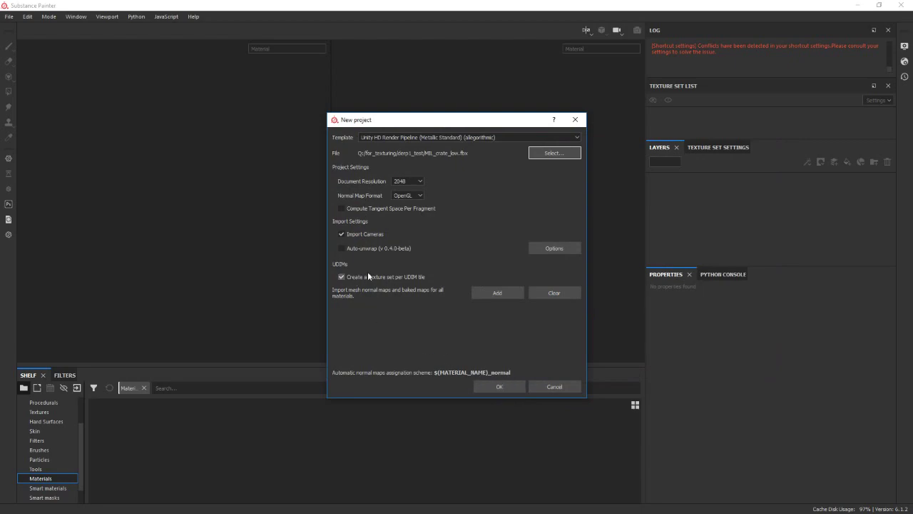
{"action": "left_click", "coordinate": [503, 387]}
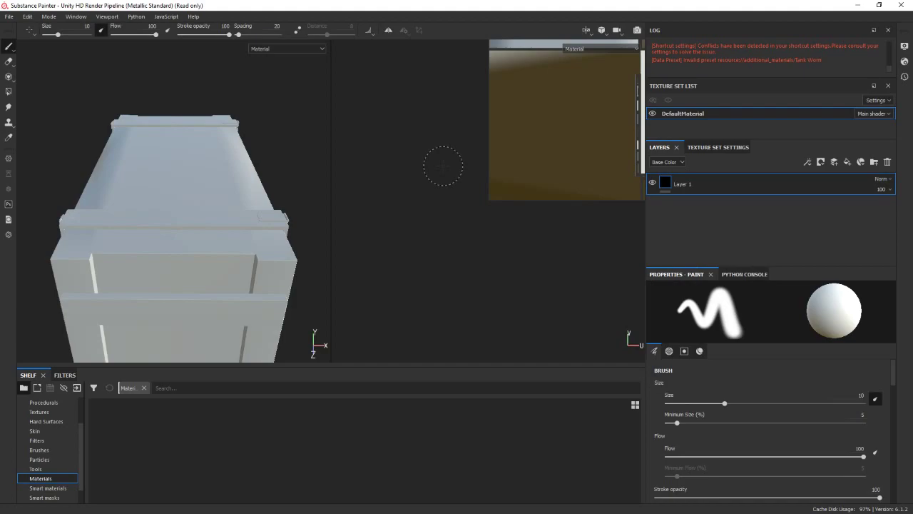
Orbit the crate to a side-top view and fit the UV texture in the 2D view.
{"action": "mouse_move", "coordinate": [265, 214]}
{"action": "left_mouse_down", "text": "alt"}
{"action": "mouse_move", "coordinate": [122, 200]}
{"action": "mouse_move", "coordinate": [219, 231]}
{"action": "mouse_move", "coordinate": [214, 207]}
{"action": "mouse_move", "coordinate": [180, 198]}
{"action": "mouse_move", "coordinate": [204, 197]}
{"action": "mouse_move", "coordinate": [236, 226]}
{"action": "mouse_move", "coordinate": [322, 217]}
{"action": "mouse_move", "coordinate": [318, 228]}
{"action": "mouse_move", "coordinate": [220, 243]}
{"action": "mouse_move", "coordinate": [276, 183]}
{"action": "mouse_move", "coordinate": [300, 177]}
{"action": "mouse_move", "coordinate": [261, 200]}
{"action": "mouse_move", "coordinate": [165, 217]}
{"action": "mouse_move", "coordinate": [198, 226]}
{"action": "mouse_move", "coordinate": [173, 193]}
{"action": "mouse_move", "coordinate": [229, 228]}
{"action": "mouse_move", "coordinate": [215, 274]}
{"action": "mouse_move", "coordinate": [277, 292]}
{"action": "mouse_move", "coordinate": [232, 249]}
{"action": "mouse_move", "coordinate": [296, 303]}
{"action": "left_mouse_up", "text": "alt"}
{"action": "scroll", "coordinate": [574, 111], "scroll_direction": "down", "scroll_amount": 2}
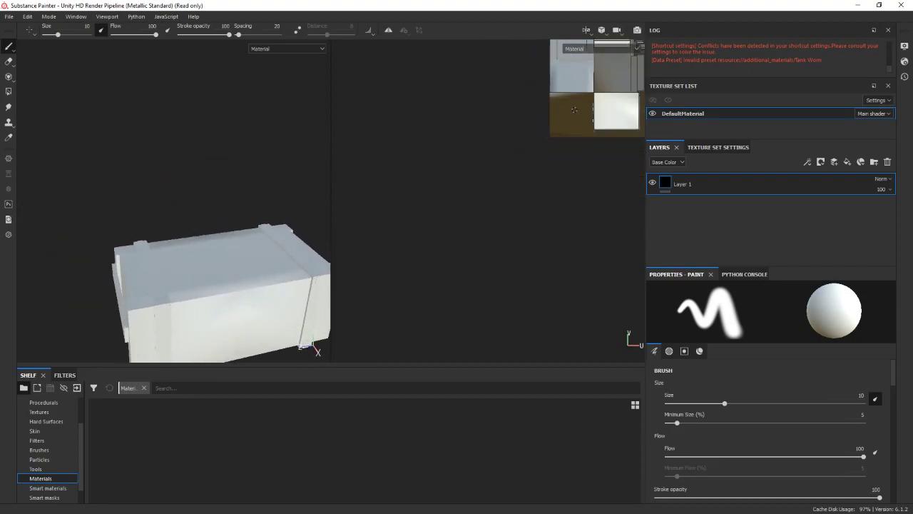
{"action": "scroll", "coordinate": [575, 111], "scroll_direction": "down", "scroll_amount": 2}
{"action": "scroll", "coordinate": [574, 110], "scroll_direction": "down", "scroll_amount": 1}
{"action": "key", "text": "f"}
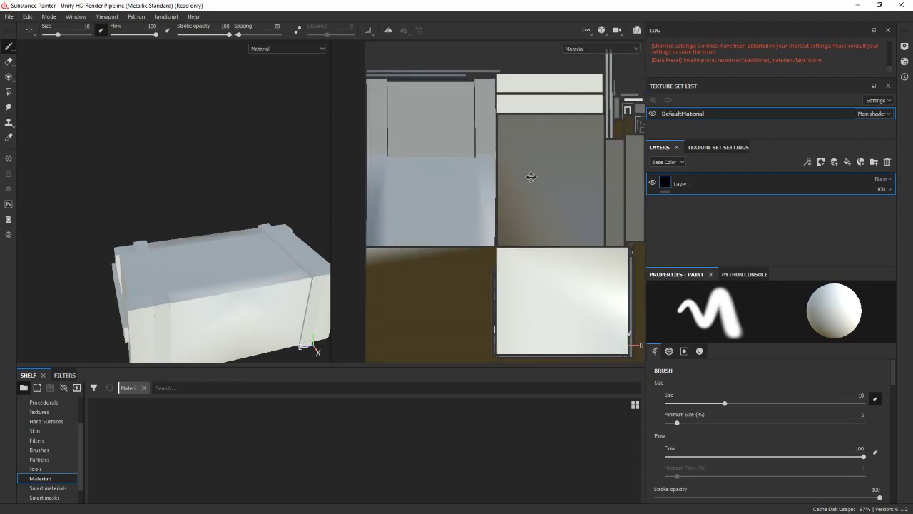
Open Texture Set Settings and bring up the Bake Mesh Maps window.
{"action": "left_click", "coordinate": [724, 149]}
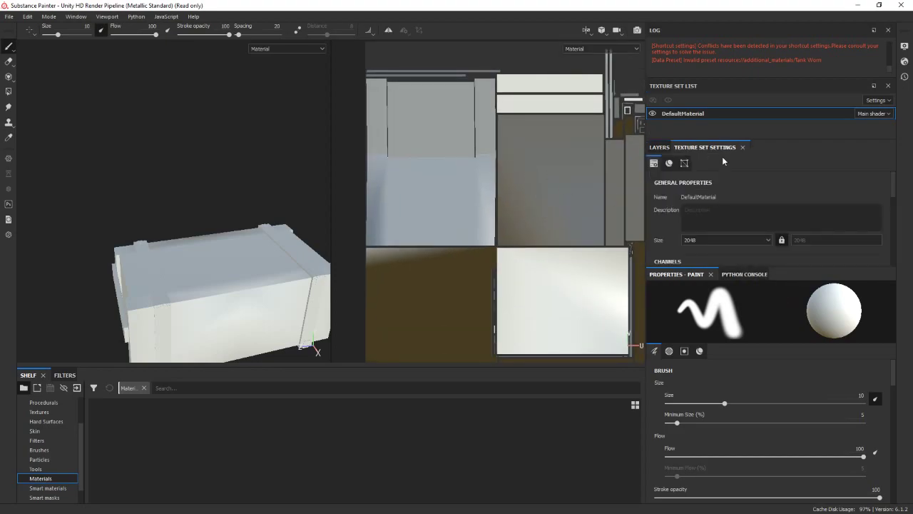
{"action": "left_click", "coordinate": [750, 277]}
{"action": "left_click", "coordinate": [676, 274]}
{"action": "scroll", "coordinate": [759, 209], "scroll_direction": "down", "scroll_amount": 3}
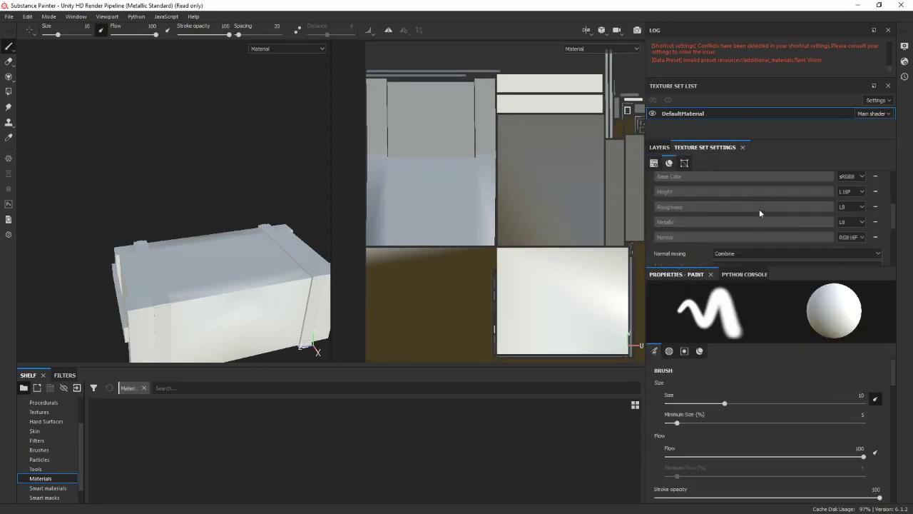
{"action": "scroll", "coordinate": [845, 212], "scroll_direction": "up", "scroll_amount": 1}
{"action": "scroll", "coordinate": [846, 210], "scroll_direction": "down", "scroll_amount": 2}
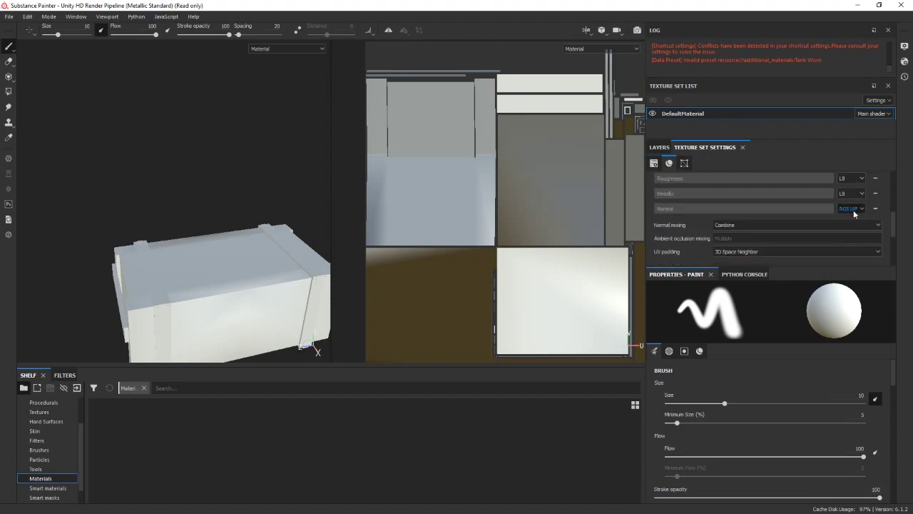
{"action": "scroll", "coordinate": [853, 210], "scroll_direction": "down", "scroll_amount": 3}
{"action": "scroll", "coordinate": [861, 213], "scroll_direction": "down", "scroll_amount": 1}
{"action": "left_click", "coordinate": [855, 201]}
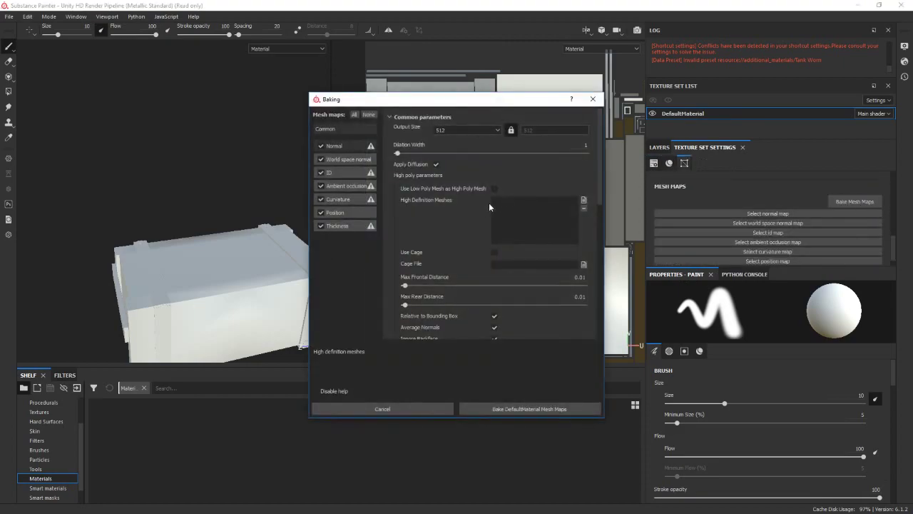
Exclude the ID map and load MIL_crate_high.fbx as the high-definition bake mesh.
{"action": "left_click", "coordinate": [321, 171]}
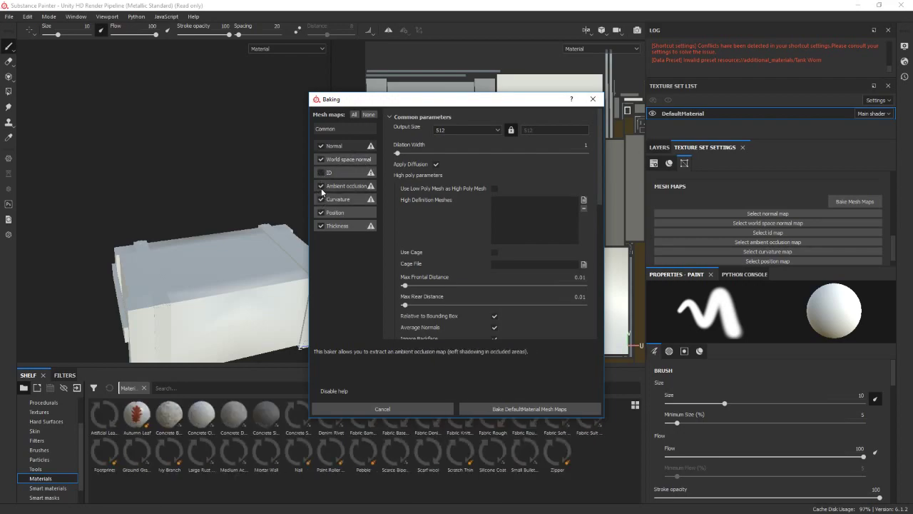
{"action": "left_click", "coordinate": [583, 201]}
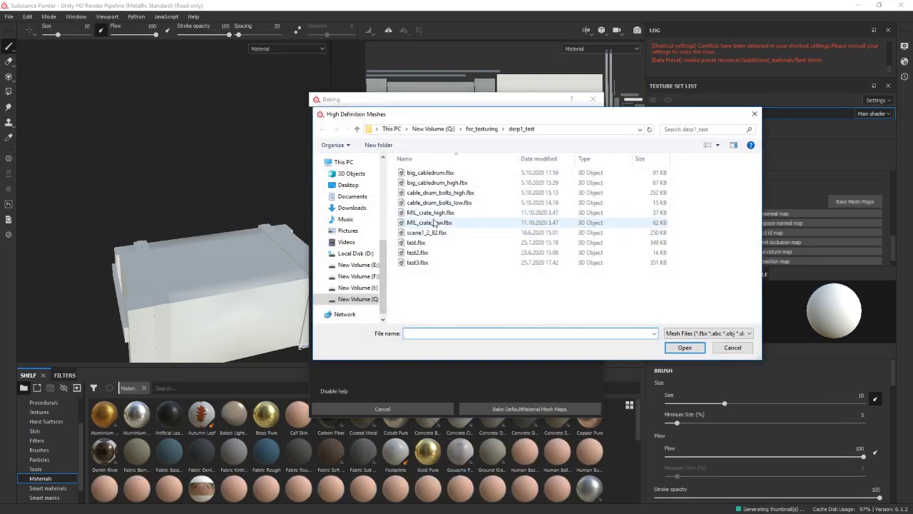
{"action": "left_click", "coordinate": [442, 213]}
{"action": "left_click", "coordinate": [685, 347]}
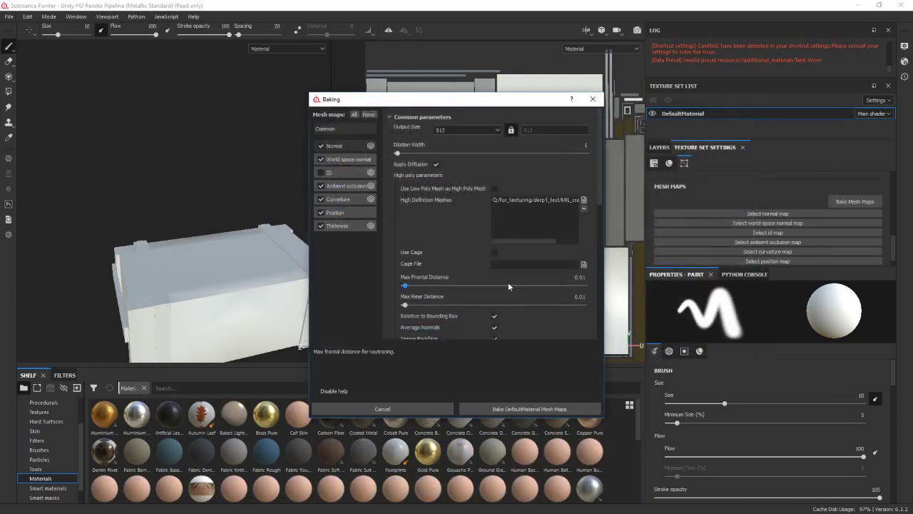
{"action": "scroll", "coordinate": [515, 314], "scroll_direction": "down", "scroll_amount": 2}
{"action": "scroll", "coordinate": [528, 271], "scroll_direction": "down", "scroll_amount": 1}
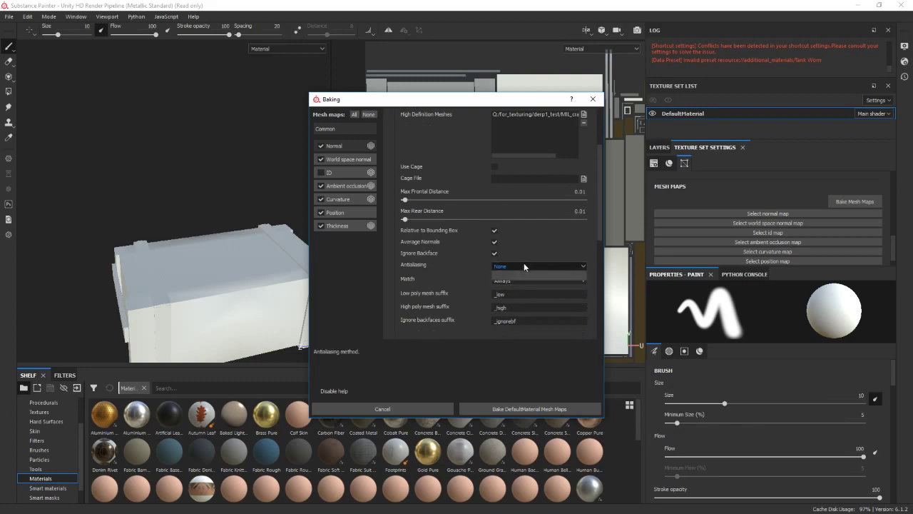
Set antialiasing to Subsampling 4x4 and output size to 1024, then bake the mesh maps.
{"action": "left_click", "coordinate": [523, 264]}
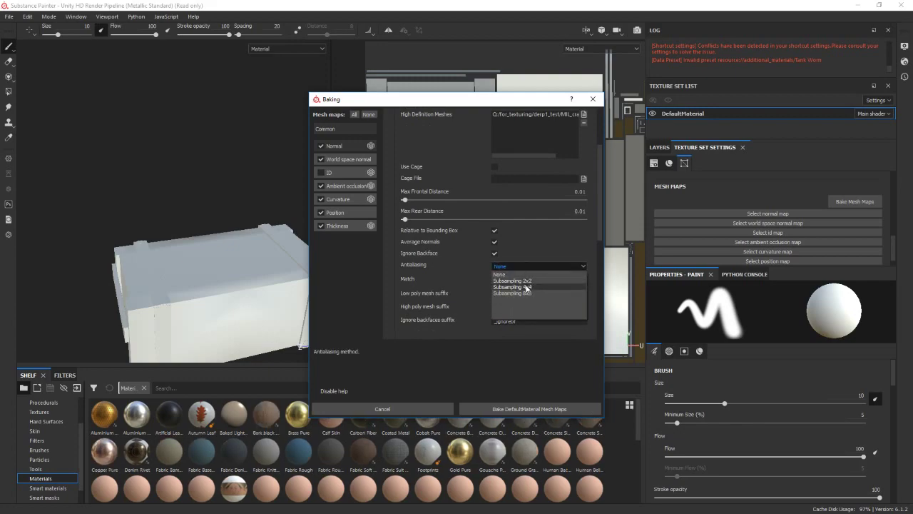
{"action": "left_click", "coordinate": [527, 287]}
{"action": "scroll", "coordinate": [522, 200], "scroll_direction": "up", "scroll_amount": 3}
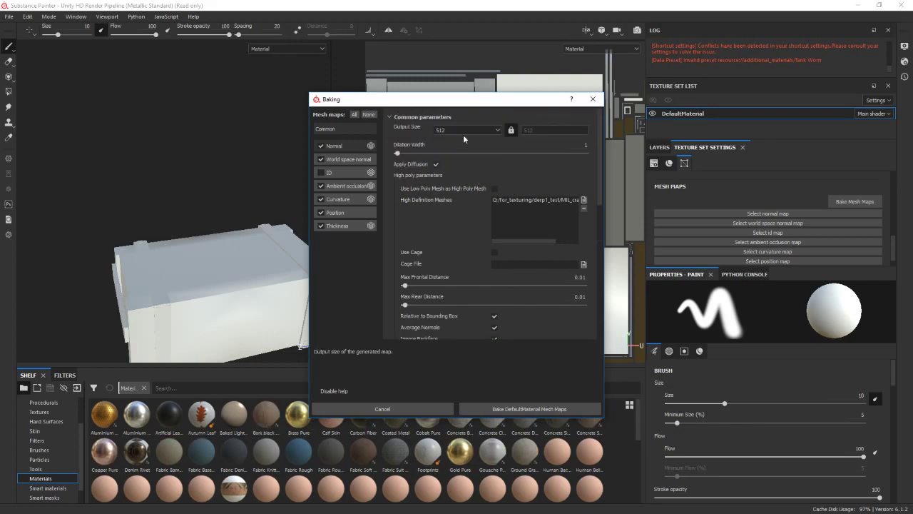
{"action": "left_click", "coordinate": [465, 132]}
{"action": "left_click", "coordinate": [458, 176]}
{"action": "left_click", "coordinate": [530, 409]}
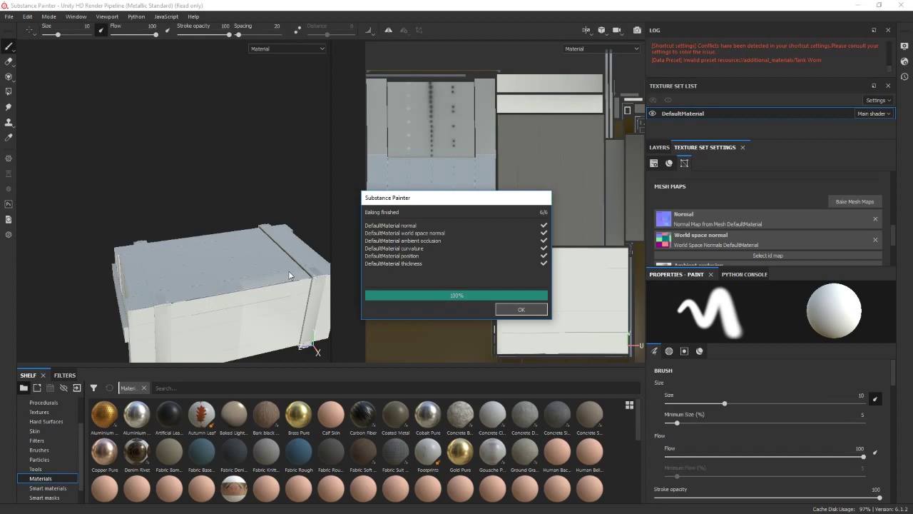
Close the bake report and orbit and zoom around the crate to inspect the baked details.
{"action": "left_click", "coordinate": [521, 308]}
{"action": "scroll", "coordinate": [268, 233], "scroll_direction": "down", "scroll_amount": 3}
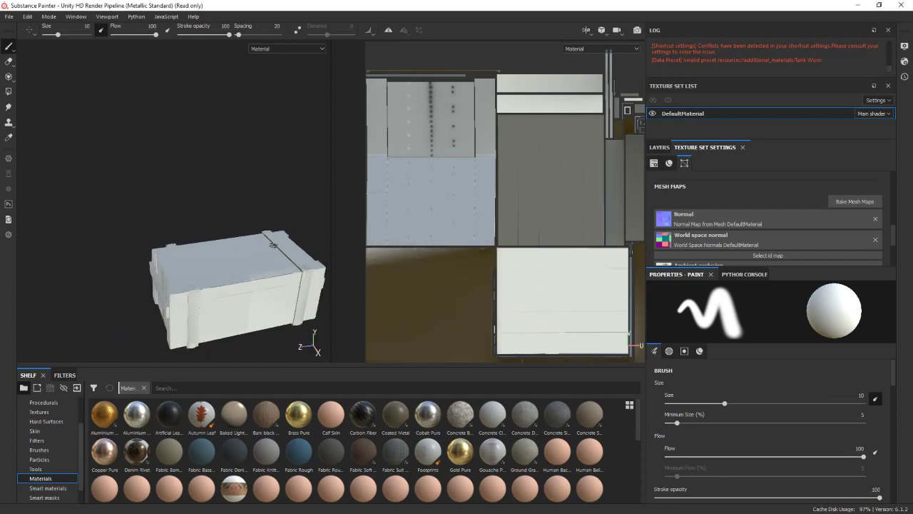
{"action": "left_click_drag", "start_coordinate": [268, 232], "coordinate": [221, 299], "text": "alt"}
{"action": "scroll", "coordinate": [221, 300], "scroll_direction": "up", "scroll_amount": 5}
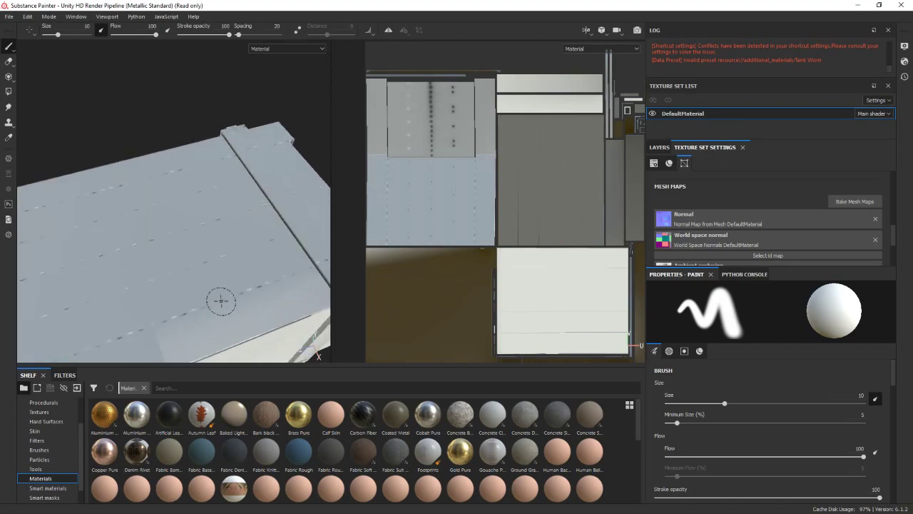
{"action": "scroll", "coordinate": [254, 214], "scroll_direction": "down", "scroll_amount": 3}
{"action": "scroll", "coordinate": [234, 238], "scroll_direction": "up", "scroll_amount": 3}
{"action": "mouse_move", "coordinate": [235, 238]}
{"action": "left_mouse_down", "text": "alt"}
{"action": "mouse_move", "coordinate": [269, 210]}
{"action": "mouse_move", "coordinate": [193, 250]}
{"action": "mouse_move", "coordinate": [214, 243]}
{"action": "mouse_move", "coordinate": [207, 250]}
{"action": "mouse_move", "coordinate": [193, 239]}
{"action": "mouse_move", "coordinate": [258, 248]}
{"action": "left_mouse_up", "text": "alt"}
{"action": "scroll", "coordinate": [193, 251], "scroll_direction": "down", "scroll_amount": 3}
{"action": "scroll", "coordinate": [249, 236], "scroll_direction": "up", "scroll_amount": 3}
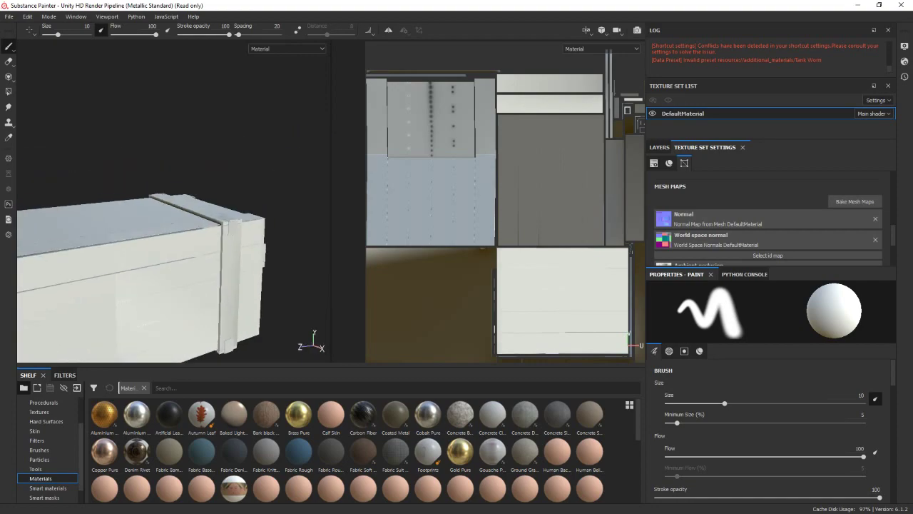
{"action": "scroll", "coordinate": [257, 248], "scroll_direction": "down", "scroll_amount": 3}
Change the antialiasing level, raise output size to 2048, and rebake the mesh maps.
{"action": "left_click", "coordinate": [859, 200]}
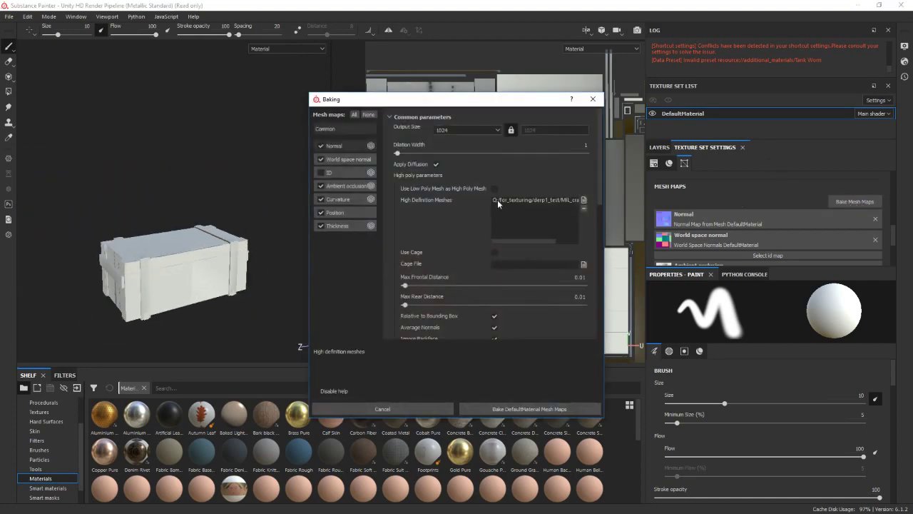
{"action": "scroll", "coordinate": [551, 277], "scroll_direction": "down", "scroll_amount": 3}
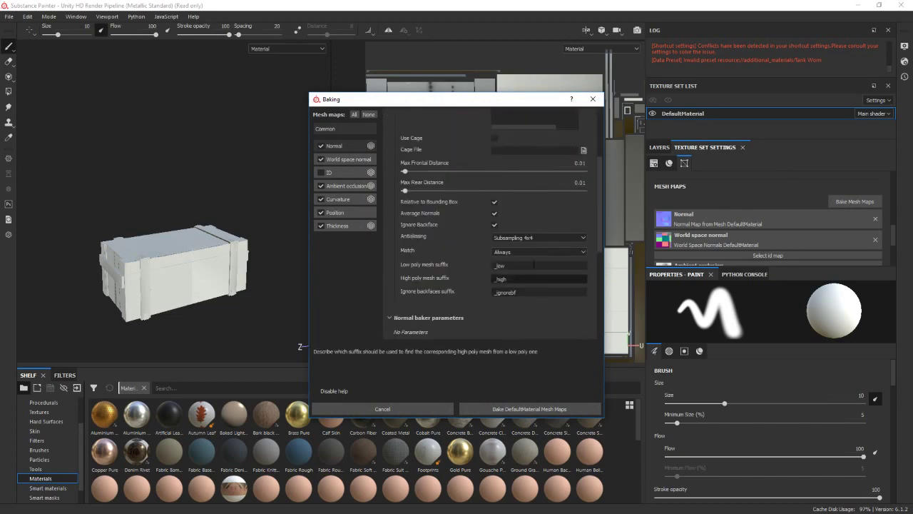
{"action": "left_click", "coordinate": [536, 239]}
{"action": "left_click", "coordinate": [528, 261]}
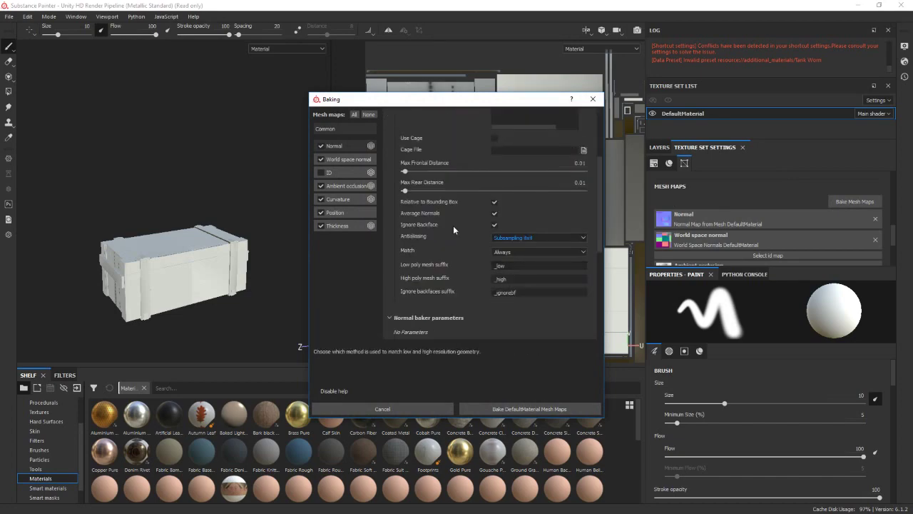
{"action": "scroll", "coordinate": [495, 230], "scroll_direction": "up", "scroll_amount": 3}
{"action": "left_click", "coordinate": [458, 130]}
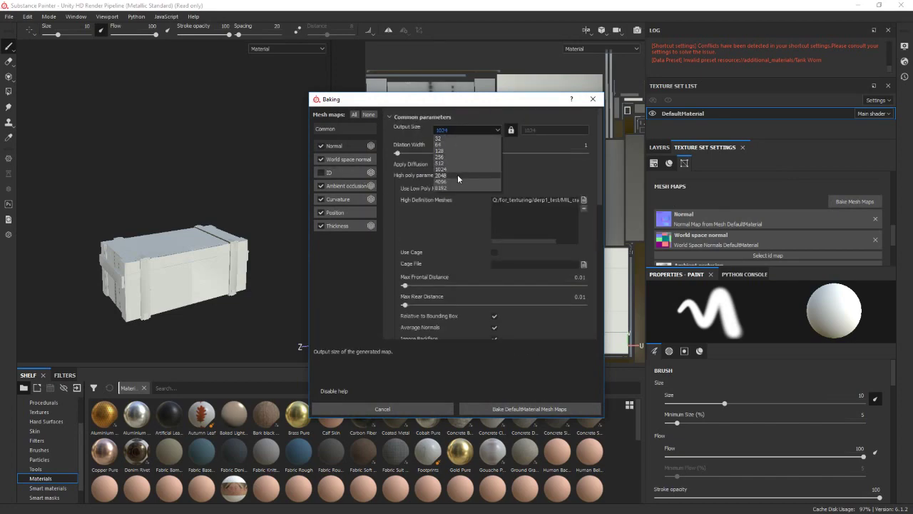
{"action": "left_click", "coordinate": [458, 174]}
{"action": "left_click", "coordinate": [537, 412]}
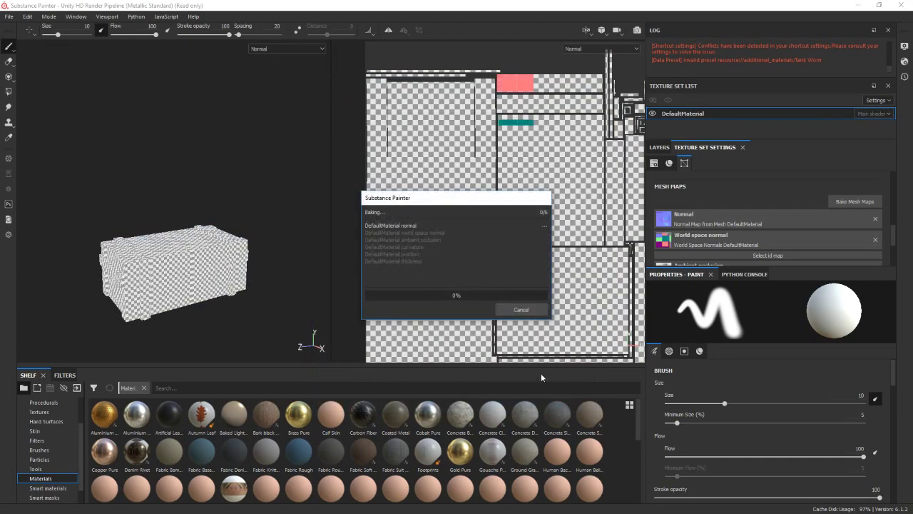
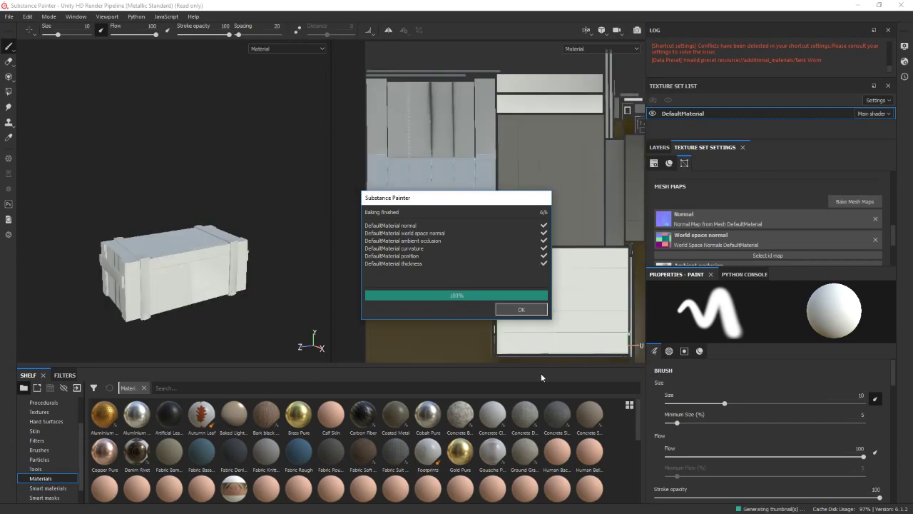
Close the bake report, show Layers, and filter the Smart materials shelf by 'wood'.
{"action": "left_click", "coordinate": [527, 311]}
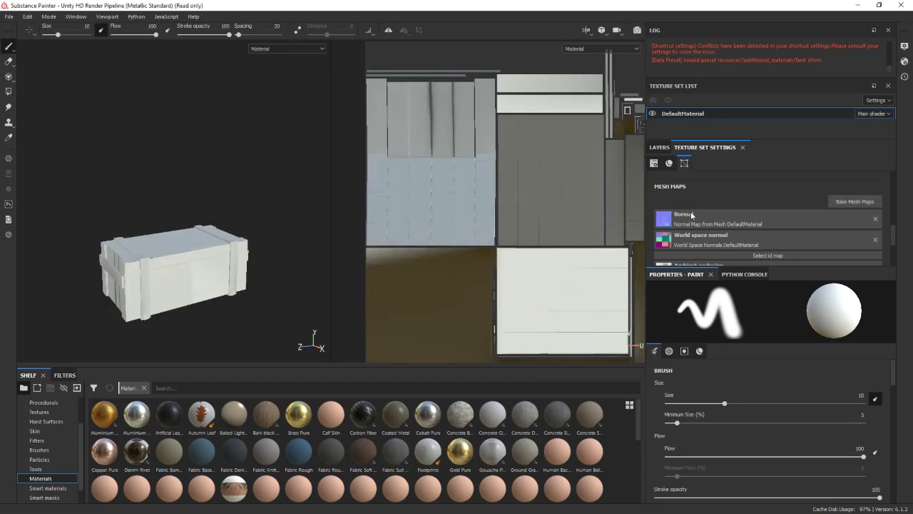
{"action": "left_click", "coordinate": [660, 147]}
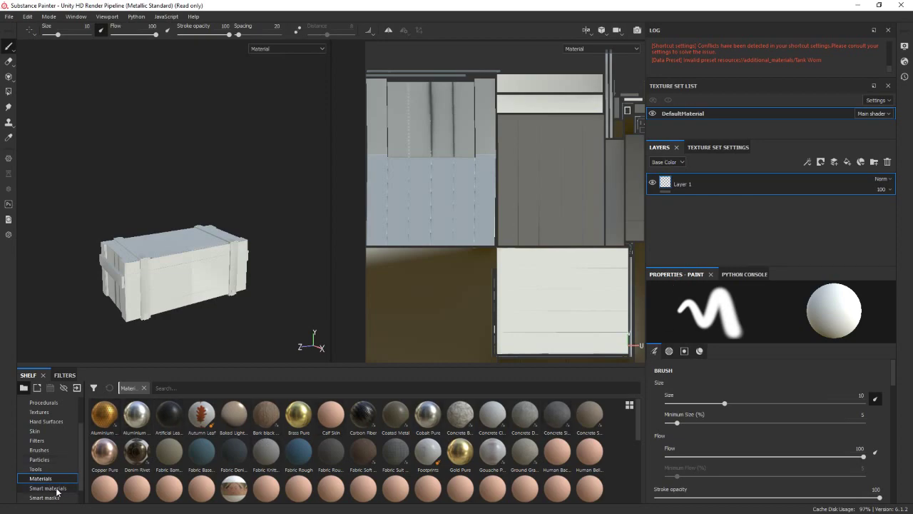
{"action": "left_click", "coordinate": [52, 488]}
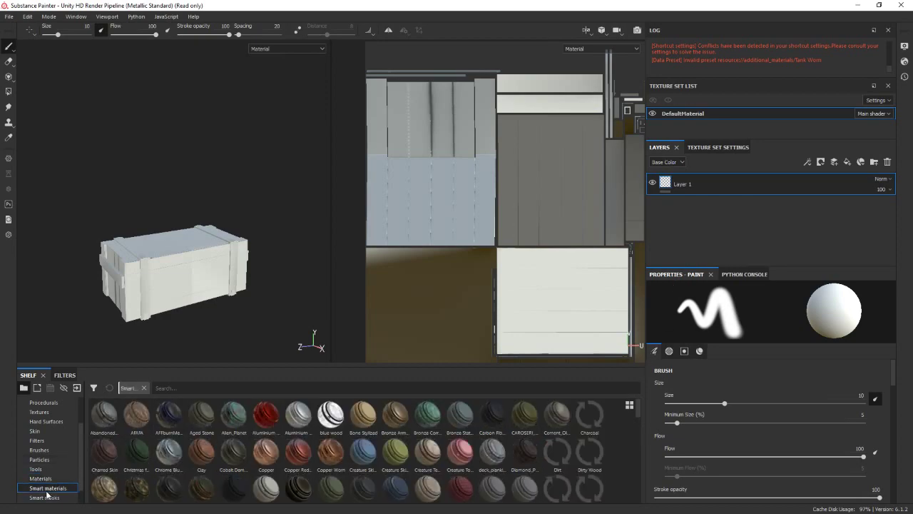
{"action": "left_click", "coordinate": [290, 388]}
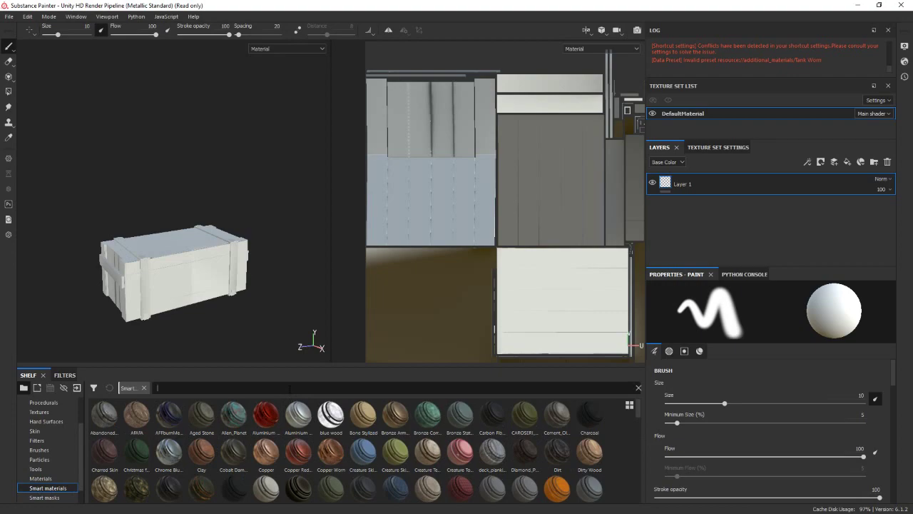
{"action": "type", "text": "wood"}
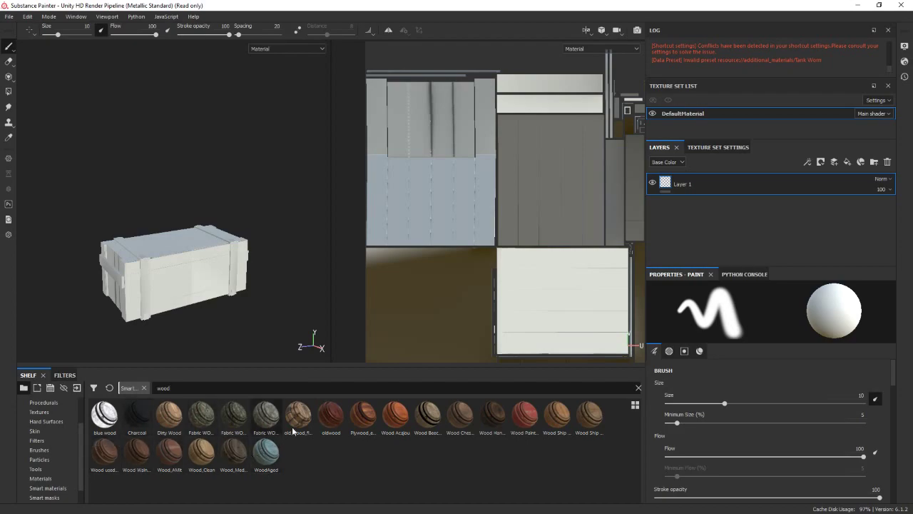
Drop the Wood Painted Damaged smart material onto the crate and inspect its top planks.
{"action": "left_click_drag", "start_coordinate": [526, 442], "coordinate": [682, 200]}
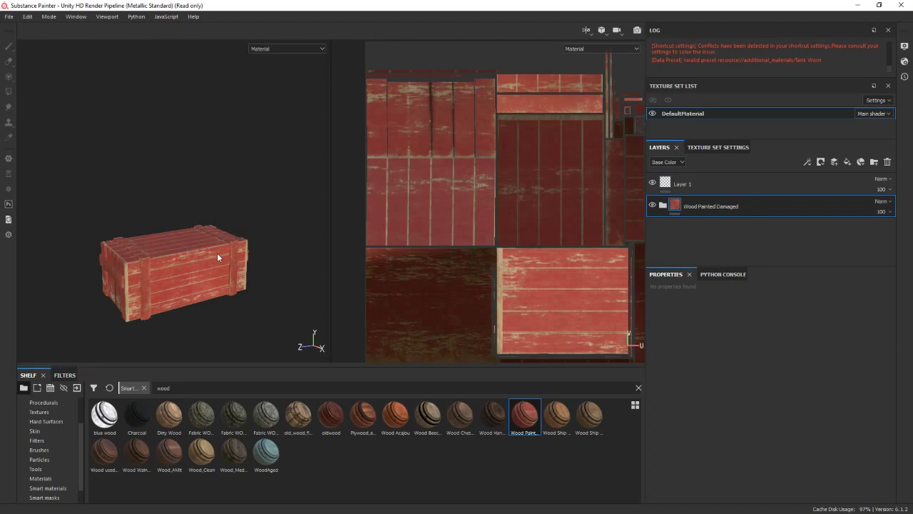
{"action": "mouse_move", "coordinate": [189, 258]}
{"action": "right_mouse_down", "text": "alt"}
{"action": "mouse_move", "coordinate": [222, 203]}
{"action": "mouse_move", "coordinate": [247, 204]}
{"action": "right_mouse_up", "text": "alt"}
{"action": "mouse_move", "coordinate": [247, 204]}
{"action": "left_mouse_down", "text": "alt"}
{"action": "mouse_move", "coordinate": [248, 252]}
{"action": "mouse_move", "coordinate": [209, 255]}
{"action": "left_mouse_up", "text": "alt"}
{"action": "right_click_drag", "start_coordinate": [214, 259], "coordinate": [253, 211], "text": "alt"}
{"action": "left_click_drag", "start_coordinate": [252, 212], "coordinate": [204, 207], "text": "alt"}
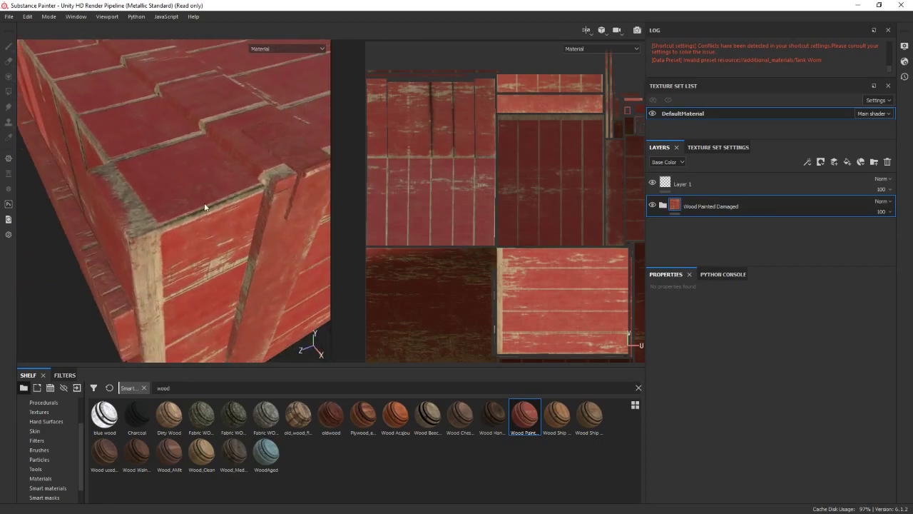
{"action": "right_click_drag", "start_coordinate": [205, 207], "coordinate": [210, 224], "text": "alt"}
Orbit around the crate to check the worn red paint on the plank tops and edges.
{"action": "mouse_move", "coordinate": [185, 184]}
{"action": "left_mouse_down", "text": "alt"}
{"action": "mouse_move", "coordinate": [252, 258]}
{"action": "mouse_move", "coordinate": [211, 212]}
{"action": "left_mouse_up", "text": "alt"}
{"action": "right_click_drag", "start_coordinate": [210, 213], "coordinate": [261, 220], "text": "alt"}
{"action": "left_click_drag", "start_coordinate": [261, 219], "coordinate": [185, 174], "text": "alt"}
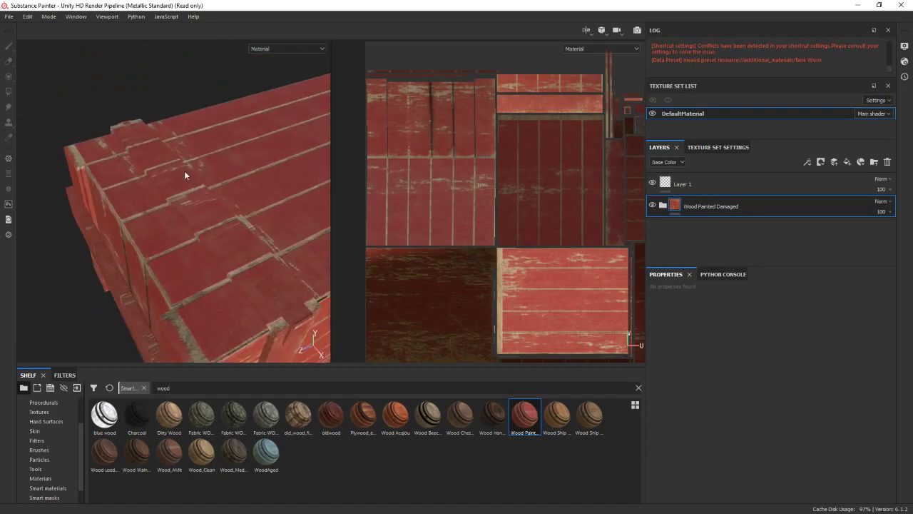
{"action": "right_click_drag", "start_coordinate": [184, 174], "coordinate": [236, 204], "text": "alt"}
{"action": "mouse_move", "coordinate": [236, 204]}
{"action": "left_mouse_down", "text": "alt"}
{"action": "mouse_move", "coordinate": [179, 245]}
{"action": "mouse_move", "coordinate": [240, 247]}
{"action": "mouse_move", "coordinate": [191, 277]}
{"action": "left_mouse_up", "text": "alt"}
{"action": "mouse_move", "coordinate": [262, 283]}
{"action": "left_mouse_down", "text": "alt"}
{"action": "mouse_move", "coordinate": [297, 281]}
{"action": "mouse_move", "coordinate": [278, 213]}
{"action": "mouse_move", "coordinate": [238, 206]}
{"action": "mouse_move", "coordinate": [267, 238]}
{"action": "mouse_move", "coordinate": [184, 157]}
{"action": "left_mouse_up", "text": "alt"}
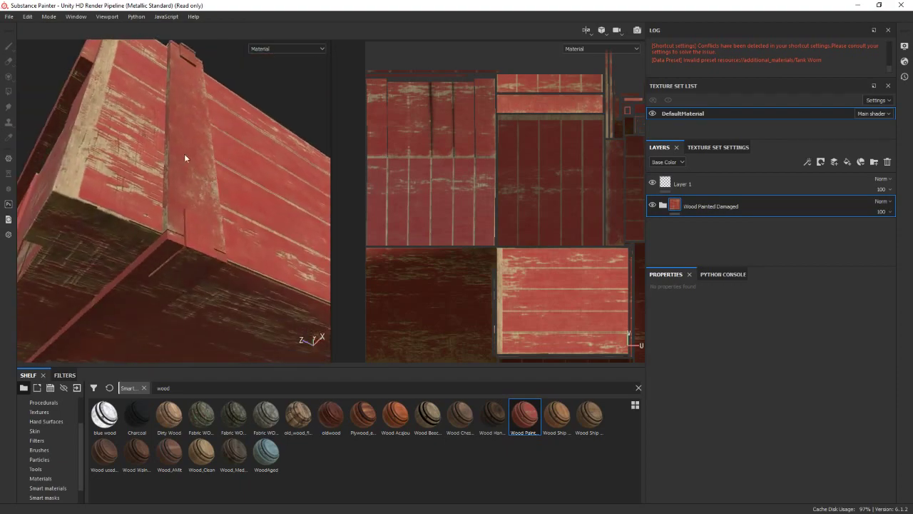
{"action": "mouse_move", "coordinate": [221, 206]}
{"action": "left_mouse_down", "text": "alt"}
{"action": "mouse_move", "coordinate": [281, 136]}
{"action": "mouse_move", "coordinate": [195, 204]}
{"action": "mouse_move", "coordinate": [230, 193]}
{"action": "mouse_move", "coordinate": [274, 197]}
{"action": "mouse_move", "coordinate": [167, 226]}
{"action": "mouse_move", "coordinate": [230, 148]}
{"action": "mouse_move", "coordinate": [218, 244]}
{"action": "mouse_move", "coordinate": [252, 224]}
{"action": "left_mouse_up", "text": "alt"}
{"action": "mouse_move", "coordinate": [250, 191]}
{"action": "left_mouse_down", "text": "alt"}
{"action": "mouse_move", "coordinate": [193, 217]}
{"action": "mouse_move", "coordinate": [267, 185]}
{"action": "mouse_move", "coordinate": [212, 200]}
{"action": "mouse_move", "coordinate": [261, 230]}
{"action": "mouse_move", "coordinate": [224, 199]}
{"action": "mouse_move", "coordinate": [252, 208]}
{"action": "mouse_move", "coordinate": [154, 203]}
{"action": "mouse_move", "coordinate": [246, 212]}
{"action": "mouse_move", "coordinate": [182, 131]}
{"action": "left_mouse_up", "text": "alt"}
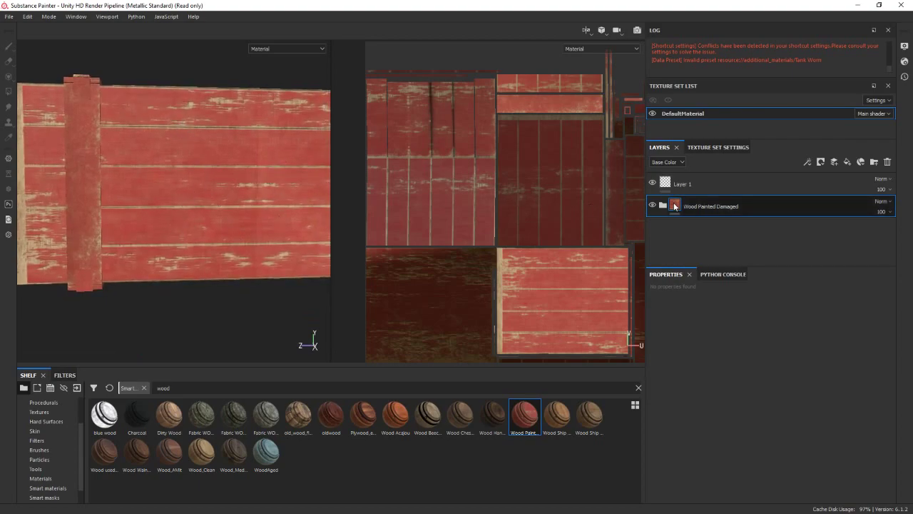
Set the Base Color of the Painted Color group's paint Fill to dark green.
{"action": "scroll", "coordinate": [683, 251], "scroll_direction": "down", "scroll_amount": 1}
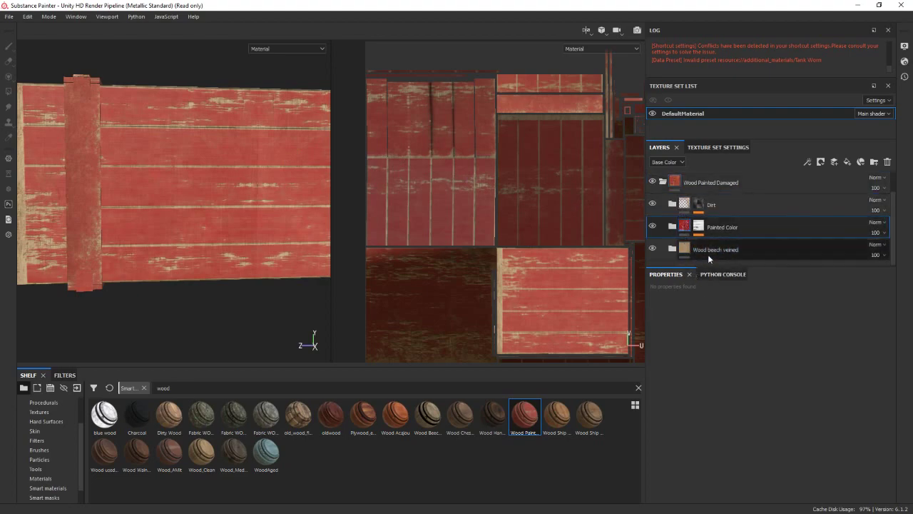
{"action": "left_click", "coordinate": [672, 229]}
{"action": "scroll", "coordinate": [678, 222], "scroll_direction": "down", "scroll_amount": 1}
{"action": "scroll", "coordinate": [686, 214], "scroll_direction": "down", "scroll_amount": 2}
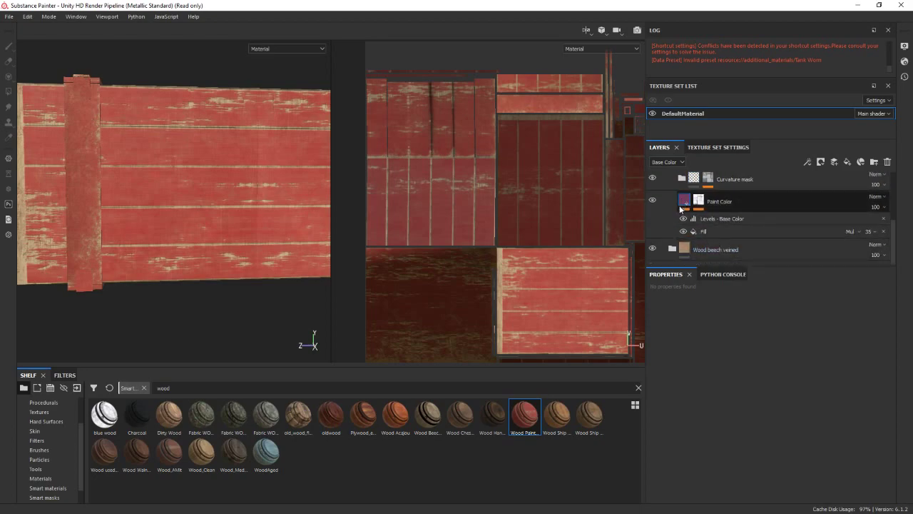
{"action": "left_click", "coordinate": [694, 233]}
{"action": "scroll", "coordinate": [752, 386], "scroll_direction": "down", "scroll_amount": 3}
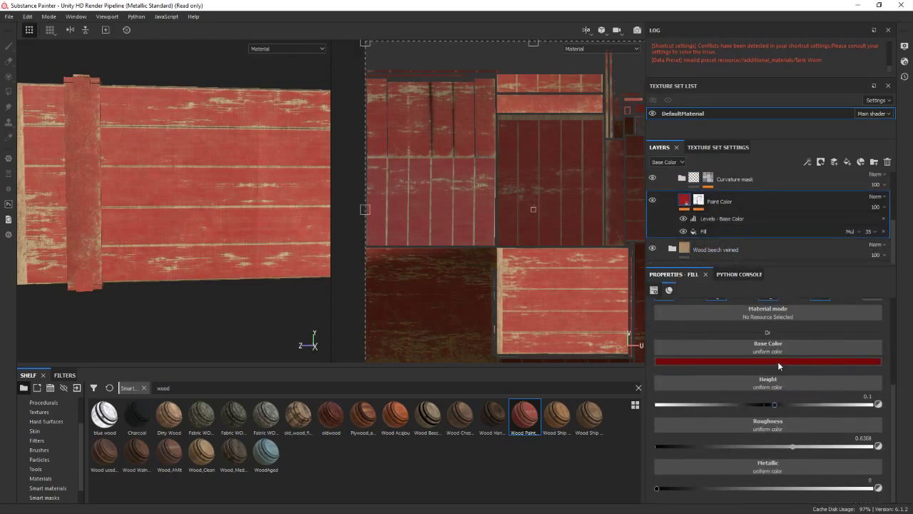
{"action": "left_click", "coordinate": [778, 362]}
{"action": "left_click", "coordinate": [862, 433]}
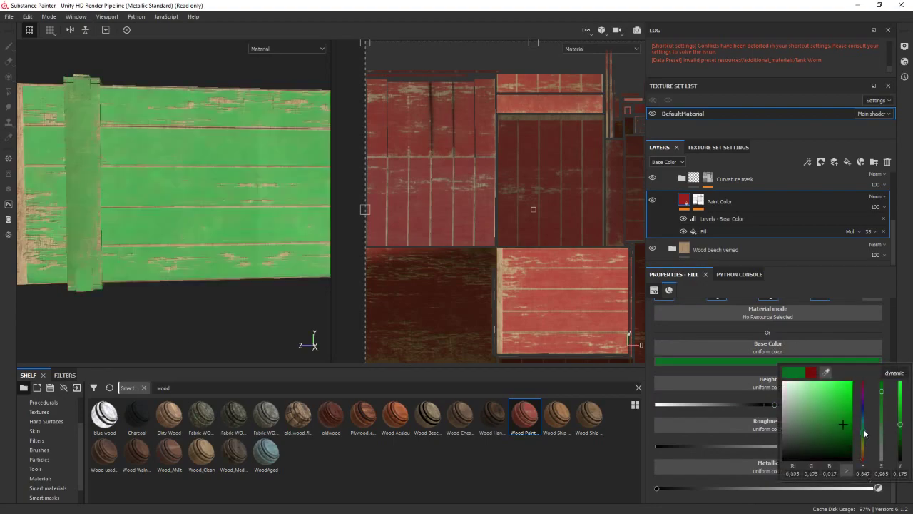
{"action": "left_click", "coordinate": [825, 437]}
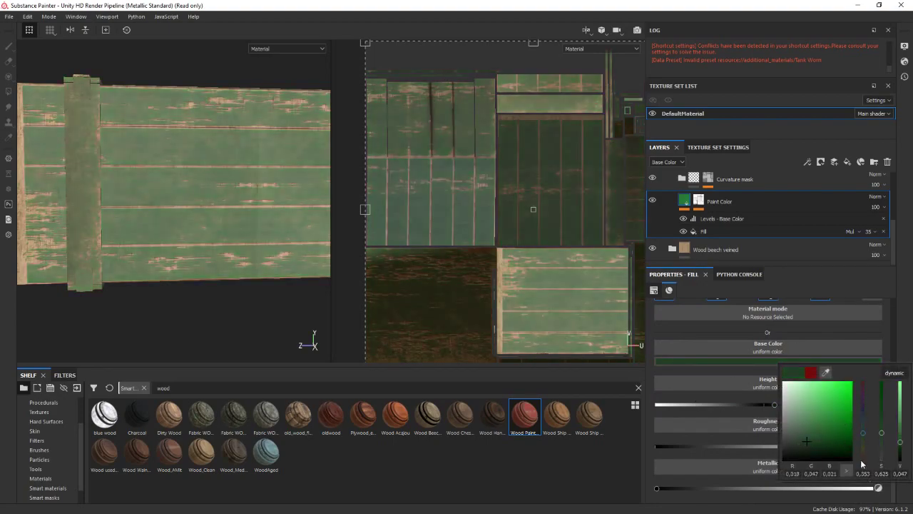
{"action": "scroll", "coordinate": [278, 158], "scroll_direction": "down", "scroll_amount": 3}
Orbit to review the green crate, then minimise Substance Painter to return to Blender.
{"action": "mouse_move", "coordinate": [271, 179]}
{"action": "left_mouse_down", "text": "alt"}
{"action": "mouse_move", "coordinate": [271, 235]}
{"action": "mouse_move", "coordinate": [254, 265]}
{"action": "mouse_move", "coordinate": [184, 267]}
{"action": "mouse_move", "coordinate": [298, 259]}
{"action": "mouse_move", "coordinate": [271, 240]}
{"action": "mouse_move", "coordinate": [200, 277]}
{"action": "mouse_move", "coordinate": [300, 190]}
{"action": "mouse_move", "coordinate": [267, 197]}
{"action": "left_mouse_up", "text": "alt"}
{"action": "middle_click_drag", "start_coordinate": [267, 198], "coordinate": [238, 266], "text": "alt"}
{"action": "mouse_move", "coordinate": [238, 265]}
{"action": "left_mouse_down", "text": "alt"}
{"action": "mouse_move", "coordinate": [214, 261]}
{"action": "mouse_move", "coordinate": [262, 187]}
{"action": "left_mouse_up", "text": "alt"}
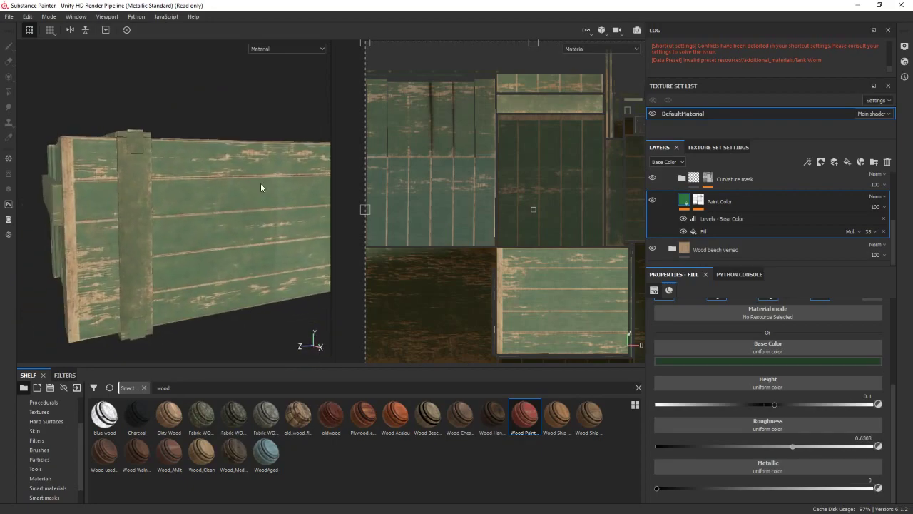
{"action": "left_click", "coordinate": [858, 5]}
{"action": "scroll", "coordinate": [421, 180], "scroll_direction": "up", "scroll_amount": 3}
Select the crate_millitary.002 crate object in the viewport.
{"action": "key", "text": "shift+z"}
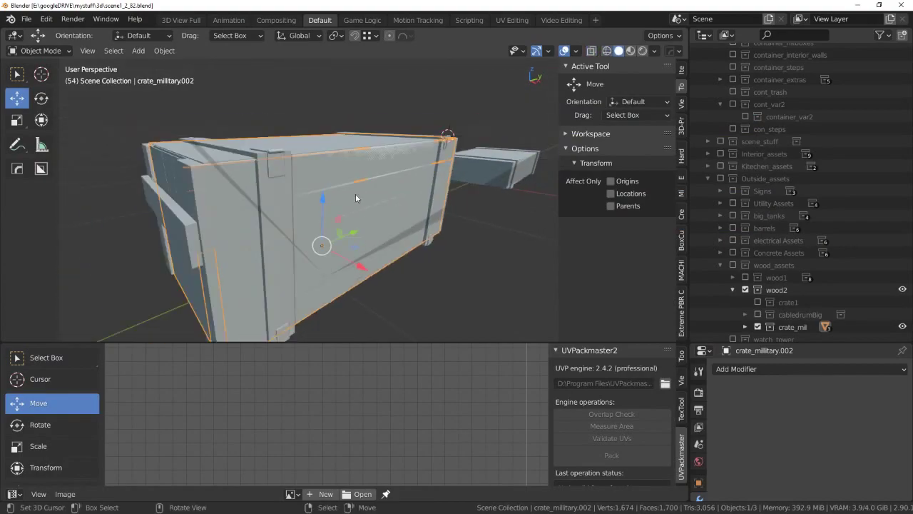
{"action": "scroll", "coordinate": [356, 194], "scroll_direction": "up", "scroll_amount": 3}
{"action": "scroll", "coordinate": [366, 210], "scroll_direction": "down", "scroll_amount": 5}
{"action": "key", "text": "alt+a"}
{"action": "key", "text": "shift+z"}
{"action": "key", "text": "shift+z"}
{"action": "mouse_move", "coordinate": [366, 211]}
{"action": "middle_mouse_down"}
{"action": "mouse_move", "coordinate": [411, 188]}
{"action": "mouse_move", "coordinate": [363, 205]}
{"action": "mouse_move", "coordinate": [358, 186]}
{"action": "mouse_move", "coordinate": [381, 179]}
{"action": "middle_mouse_up"}
{"action": "left_click", "coordinate": [350, 214]}
{"action": "scroll", "coordinate": [356, 207], "scroll_direction": "down", "scroll_amount": 2}
{"action": "scroll", "coordinate": [317, 222], "scroll_direction": "up", "scroll_amount": 2}
{"action": "key", "text": "shift+z"}
{"action": "key", "text": "shift+z"}
Enter Edit Mode on the crate with all elements deselected and its top in view.
{"action": "key", "text": "shift+z"}
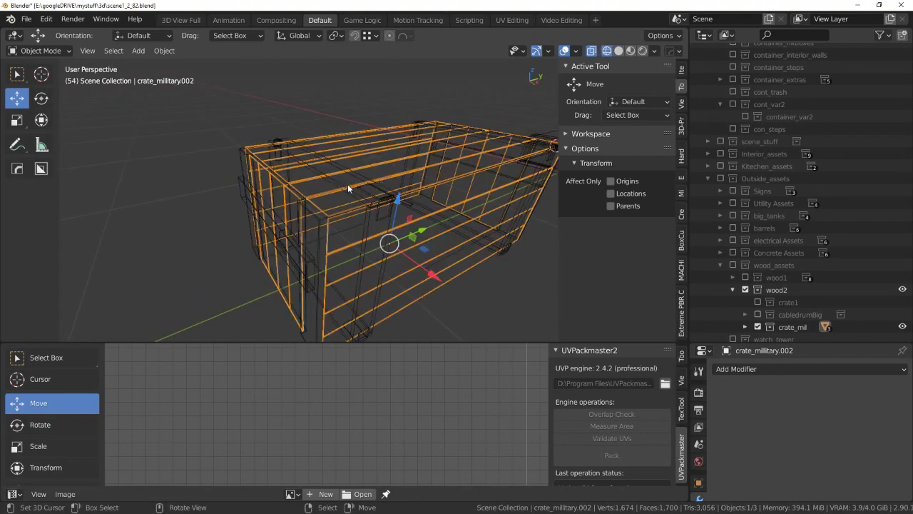
{"action": "key", "text": "Tab"}
{"action": "left_click", "coordinate": [285, 184]}
{"action": "key", "text": "shift+z"}
{"action": "mouse_move", "coordinate": [285, 184]}
{"action": "middle_mouse_down"}
{"action": "mouse_move", "coordinate": [419, 149]}
{"action": "mouse_move", "coordinate": [361, 187]}
{"action": "mouse_move", "coordinate": [346, 208]}
{"action": "mouse_move", "coordinate": [337, 195]}
{"action": "middle_mouse_up"}
{"action": "key", "text": "alt+a"}
{"action": "scroll", "coordinate": [345, 211], "scroll_direction": "up", "scroll_amount": 3}
{"action": "scroll", "coordinate": [343, 212], "scroll_direction": "up", "scroll_amount": 2}
{"action": "scroll", "coordinate": [343, 212], "scroll_direction": "down", "scroll_amount": 3}
{"action": "scroll", "coordinate": [335, 191], "scroll_direction": "up", "scroll_amount": 2}
{"action": "middle_click_drag", "start_coordinate": [331, 226], "coordinate": [327, 220]}
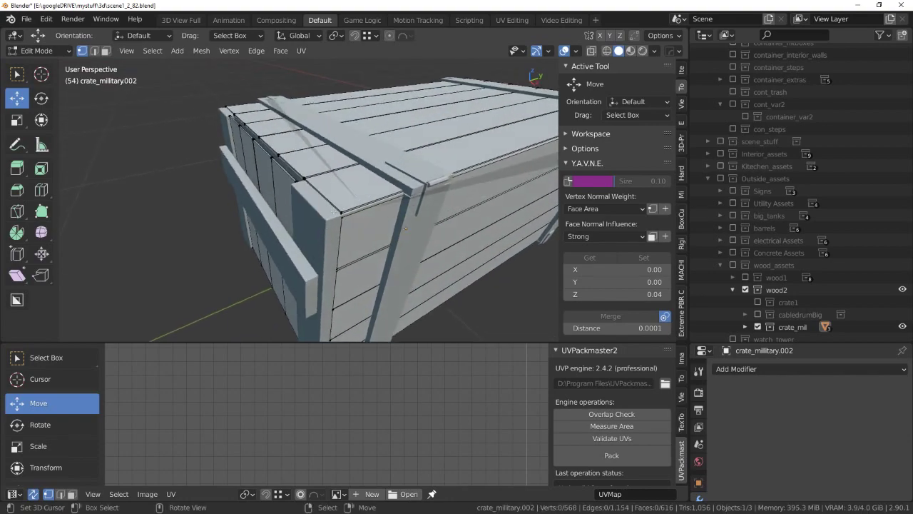
Switch to face select mode and view the crate's top from above in X-ray.
{"action": "key", "text": "ctrl+Tab"}
{"action": "left_click", "coordinate": [339, 197]}
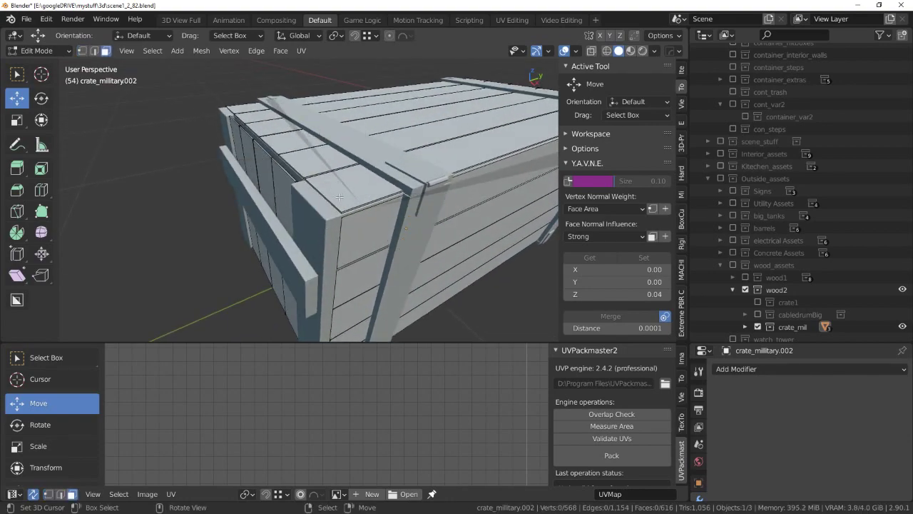
{"action": "key", "text": "alt+z"}
{"action": "middle_click_drag", "start_coordinate": [323, 197], "coordinate": [310, 195]}
{"action": "key", "text": "alt+z"}
{"action": "key", "text": "KP_Decimal"}
{"action": "key", "text": "KP_7"}
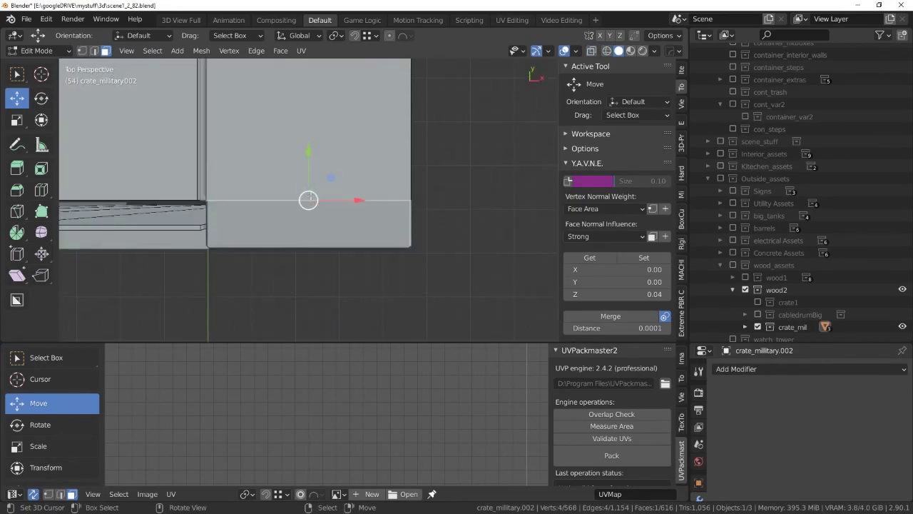
{"action": "key", "text": "alt+z"}
{"action": "mouse_move", "coordinate": [350, 166]}
{"action": "middle_mouse_down"}
{"action": "mouse_move", "coordinate": [367, 147]}
{"action": "mouse_move", "coordinate": [337, 168]}
{"action": "mouse_move", "coordinate": [338, 179]}
{"action": "middle_mouse_up"}
Box-select the crate's top corner in vertex mode and frame the selection.
{"action": "key", "text": "ctrl+Tab"}
{"action": "left_click", "coordinate": [335, 148]}
{"action": "key", "text": "alt+a"}
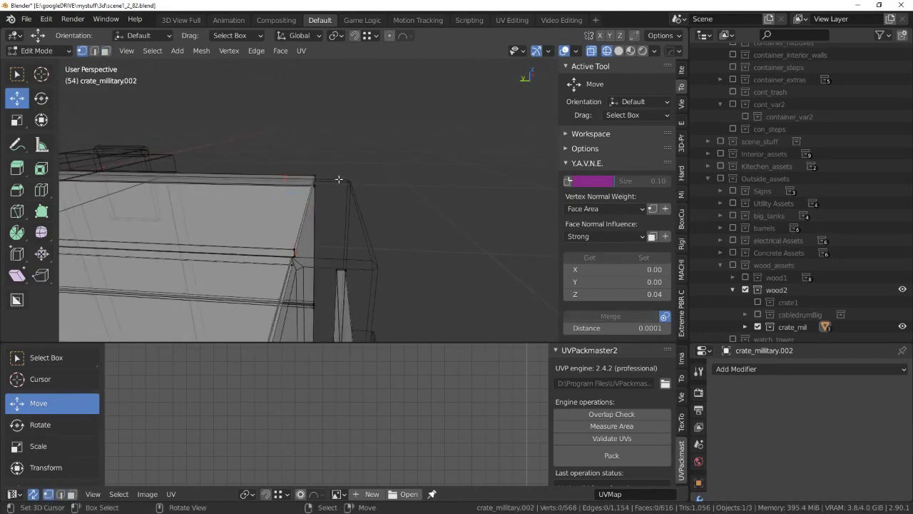
{"action": "left_click_drag", "start_coordinate": [292, 262], "coordinate": [291, 262]}
{"action": "key", "text": "alt+z"}
{"action": "key", "text": "KP_Decimal"}
{"action": "mouse_move", "coordinate": [307, 214]}
{"action": "middle_mouse_down"}
{"action": "mouse_move", "coordinate": [316, 192]}
{"action": "mouse_move", "coordinate": [377, 158]}
{"action": "mouse_move", "coordinate": [329, 160]}
{"action": "mouse_move", "coordinate": [260, 184]}
{"action": "middle_mouse_up"}
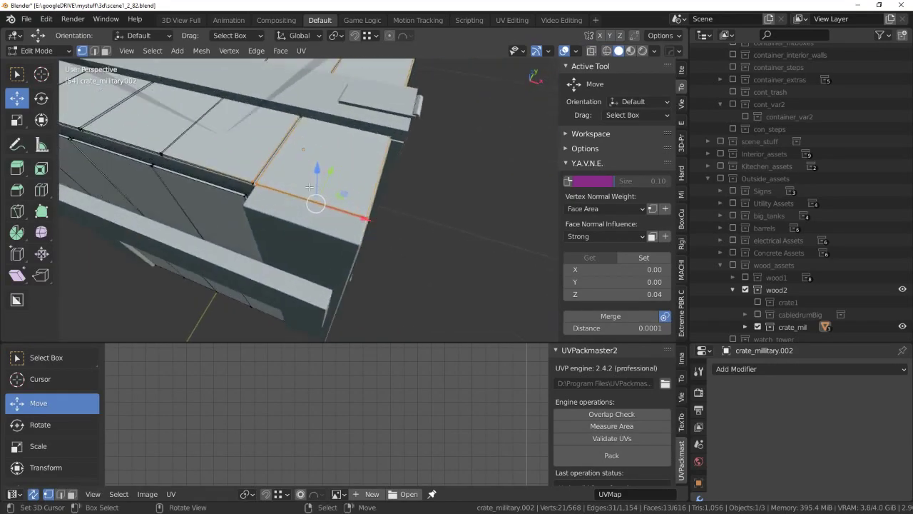
{"action": "key", "text": "alt+z"}
{"action": "key", "text": "b"}
{"action": "key", "text": "alt+z"}
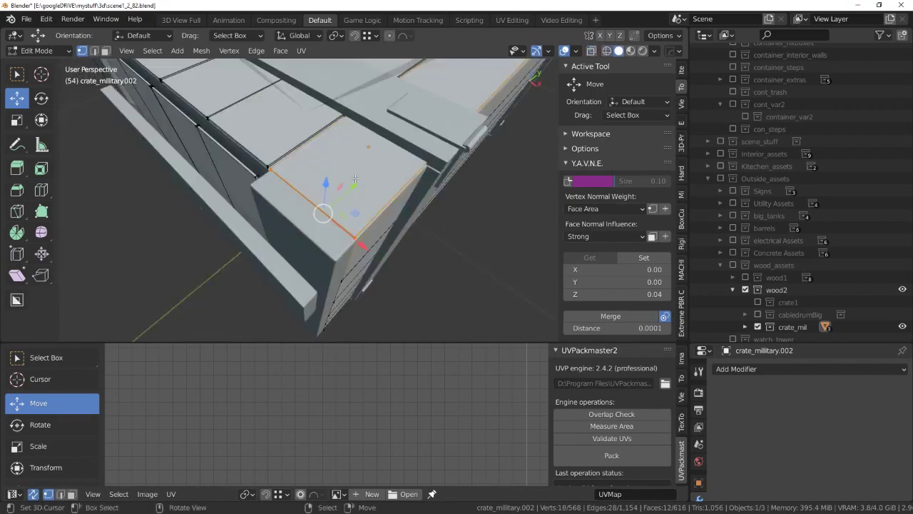
Move the selected top corner face about 0.026 m, then clear the selection.
{"action": "key", "text": "g"}
{"action": "left_click", "coordinate": [334, 201]}
{"action": "mouse_move", "coordinate": [333, 201]}
{"action": "middle_mouse_down"}
{"action": "mouse_move", "coordinate": [375, 122]}
{"action": "mouse_move", "coordinate": [367, 185]}
{"action": "mouse_move", "coordinate": [387, 166]}
{"action": "mouse_move", "coordinate": [348, 209]}
{"action": "middle_mouse_up"}
{"action": "key", "text": "ctrl+Tab"}
{"action": "key", "text": "alt+a"}
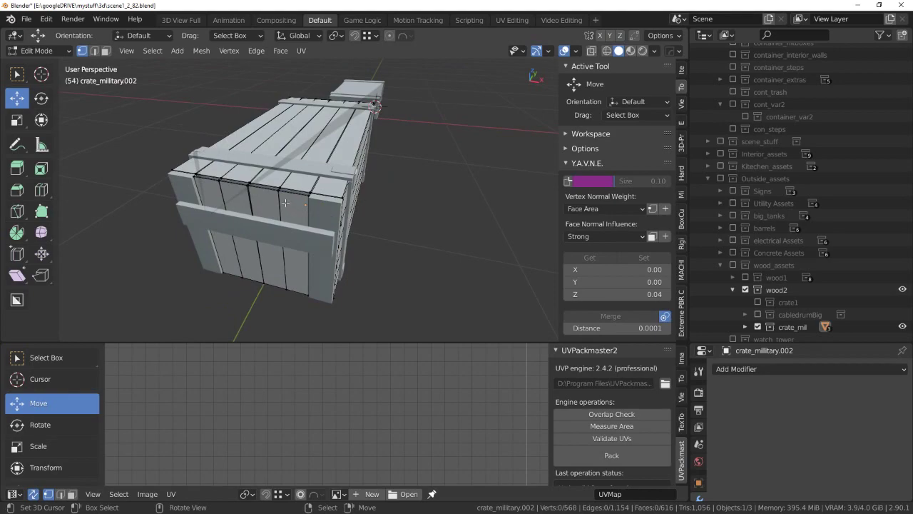
Select the connected front plank faces and inspect them in X-ray from several angles.
{"action": "mouse_move", "coordinate": [284, 203]}
{"action": "middle_mouse_down"}
{"action": "mouse_move", "coordinate": [293, 202]}
{"action": "mouse_move", "coordinate": [258, 223]}
{"action": "middle_mouse_up"}
{"action": "key", "text": "alt+a"}
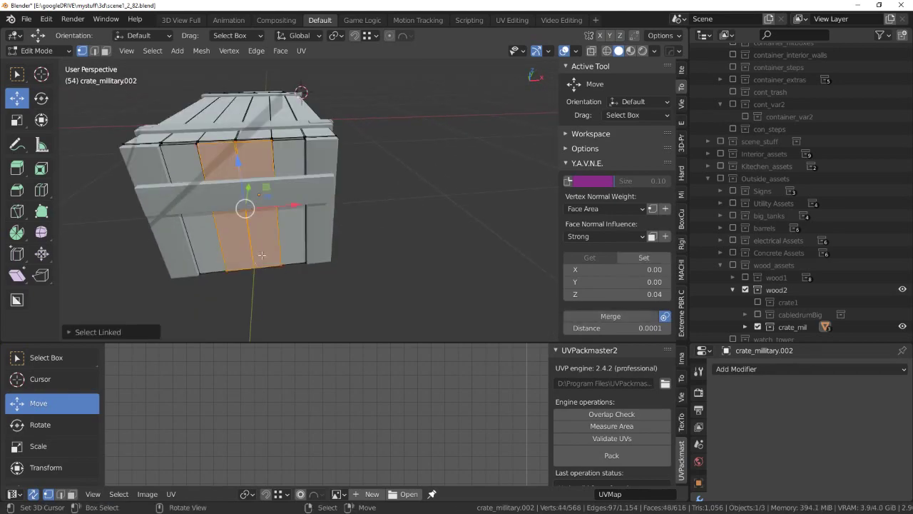
{"action": "mouse_move", "coordinate": [262, 255]}
{"action": "middle_mouse_down"}
{"action": "mouse_move", "coordinate": [240, 169]}
{"action": "mouse_move", "coordinate": [326, 153]}
{"action": "mouse_move", "coordinate": [217, 208]}
{"action": "middle_mouse_up"}
{"action": "scroll", "coordinate": [241, 170], "scroll_direction": "up", "scroll_amount": 5}
{"action": "scroll", "coordinate": [240, 169], "scroll_direction": "up", "scroll_amount": 3}
{"action": "key", "text": "alt+z"}
{"action": "scroll", "coordinate": [125, 227], "scroll_direction": "down", "scroll_amount": 5}
{"action": "mouse_move", "coordinate": [125, 227]}
{"action": "middle_mouse_down"}
{"action": "mouse_move", "coordinate": [333, 138]}
{"action": "mouse_move", "coordinate": [299, 105]}
{"action": "middle_mouse_up"}
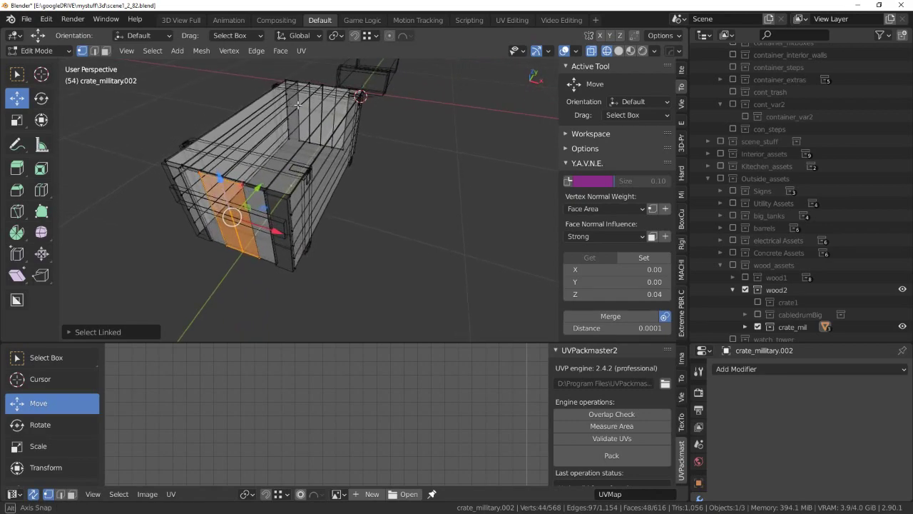
{"action": "middle_click_drag", "start_coordinate": [298, 105], "coordinate": [298, 104]}
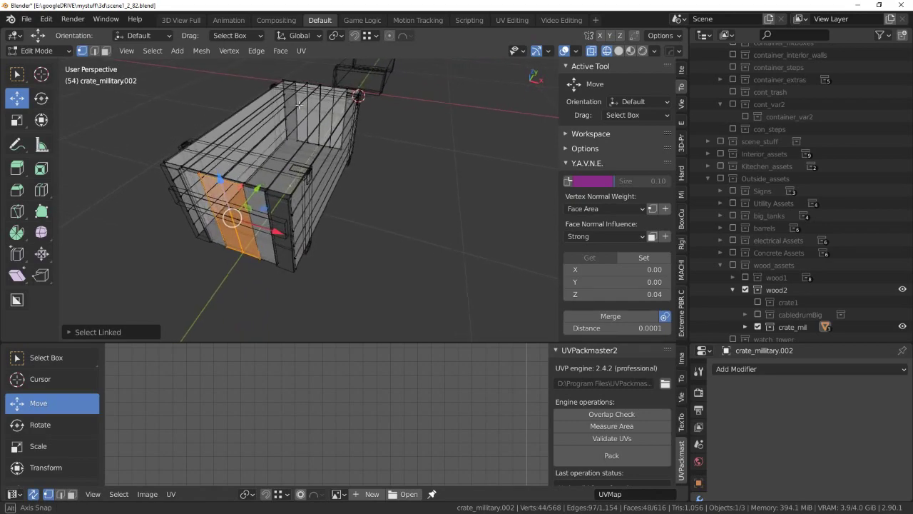
{"action": "scroll", "coordinate": [317, 119], "scroll_direction": "up", "scroll_amount": 5}
Return to solid shading and Object Mode, then select the crate.
{"action": "key", "text": "shift+z"}
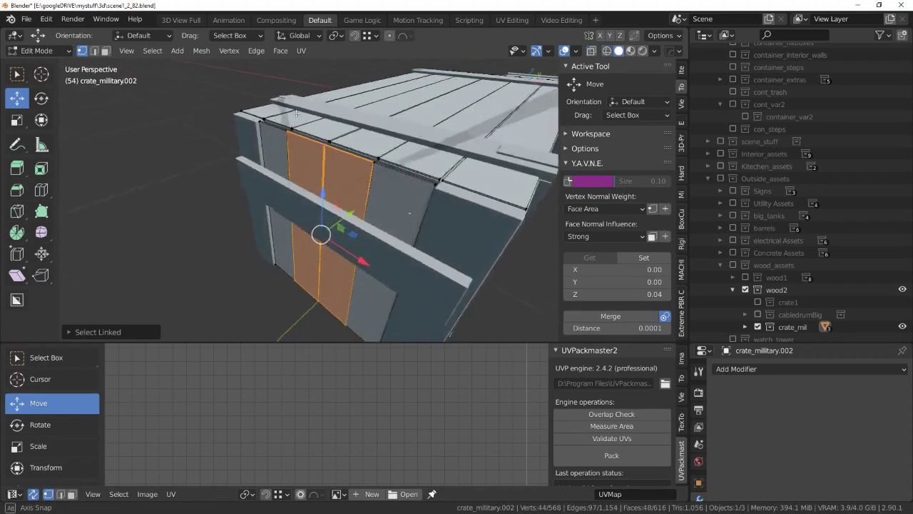
{"action": "key", "text": "Tab"}
{"action": "left_click", "coordinate": [398, 103]}
Cancel the delete prompt and rename crate_millitary.002 to high_poly_test.
{"action": "middle_click_drag", "start_coordinate": [428, 139], "coordinate": [389, 132]}
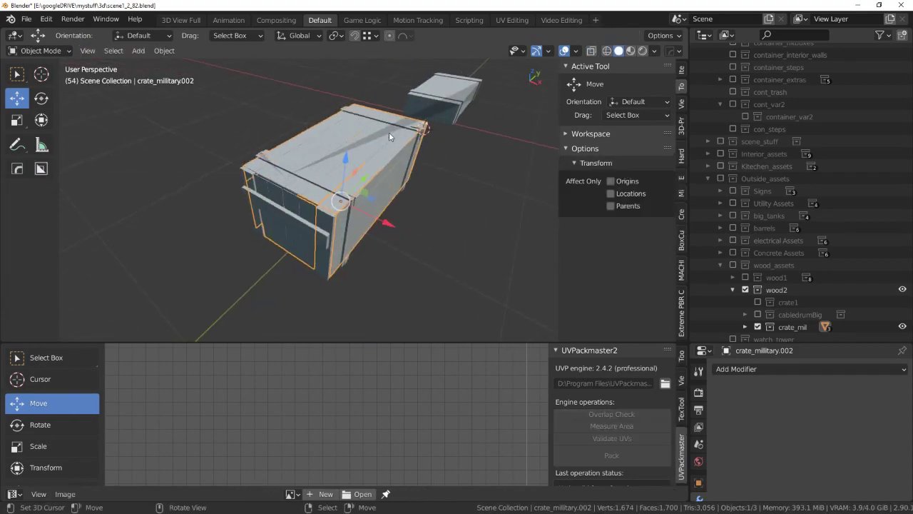
{"action": "key", "text": "x"}
{"action": "middle_click_drag", "start_coordinate": [355, 177], "coordinate": [388, 140]}
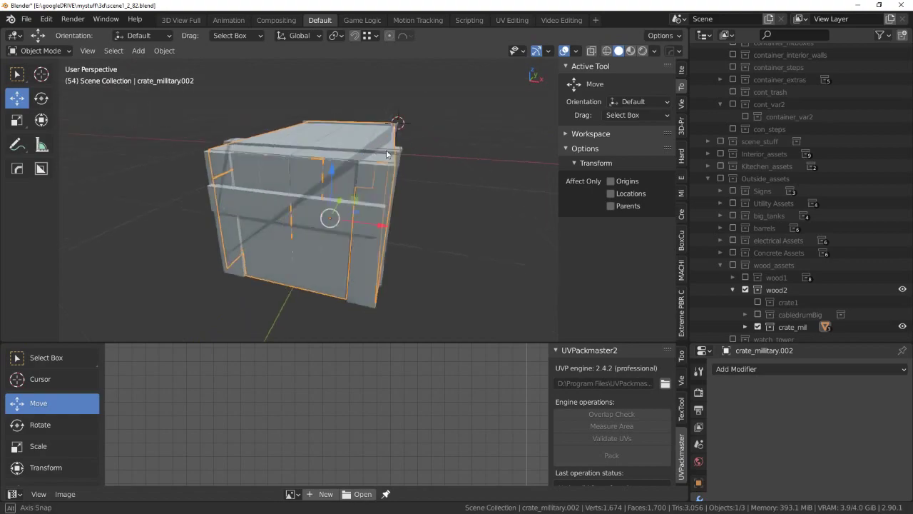
{"action": "scroll", "coordinate": [388, 140], "scroll_direction": "up", "scroll_amount": 3}
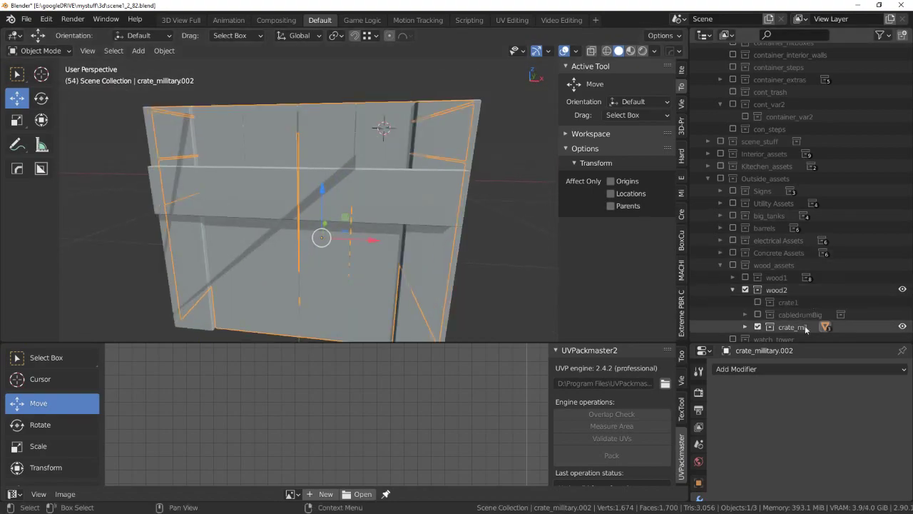
{"action": "scroll", "coordinate": [824, 282], "scroll_direction": "down", "scroll_amount": 4}
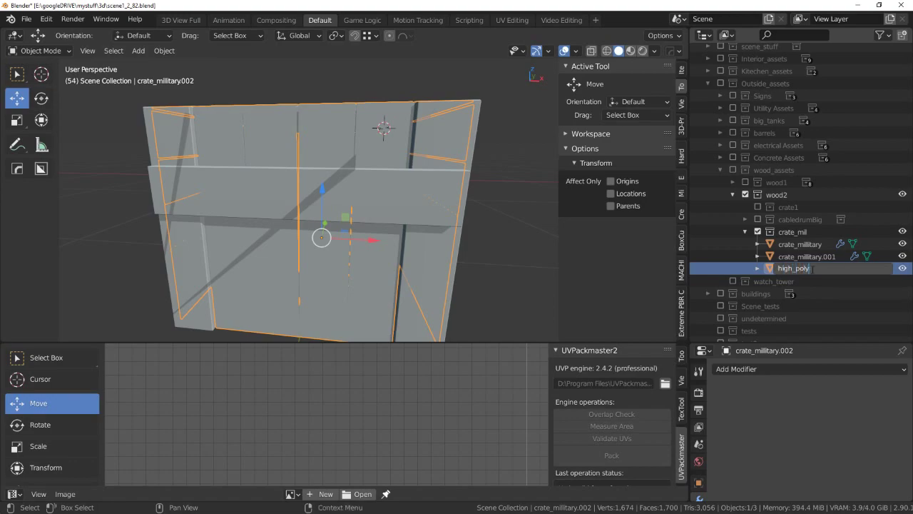
{"action": "scroll", "coordinate": [338, 88], "scroll_direction": "down", "scroll_amount": 5}
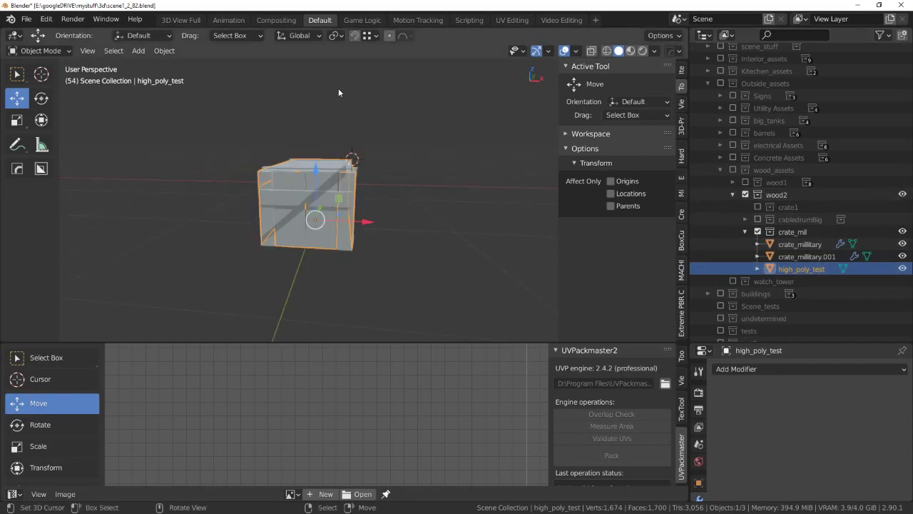
Hide high_poly_test, leaving crate_millitary.001 visible in solid shading.
{"action": "key", "text": "shift+z"}
{"action": "middle_click_drag", "start_coordinate": [338, 88], "coordinate": [313, 166]}
{"action": "key", "text": "grave"}
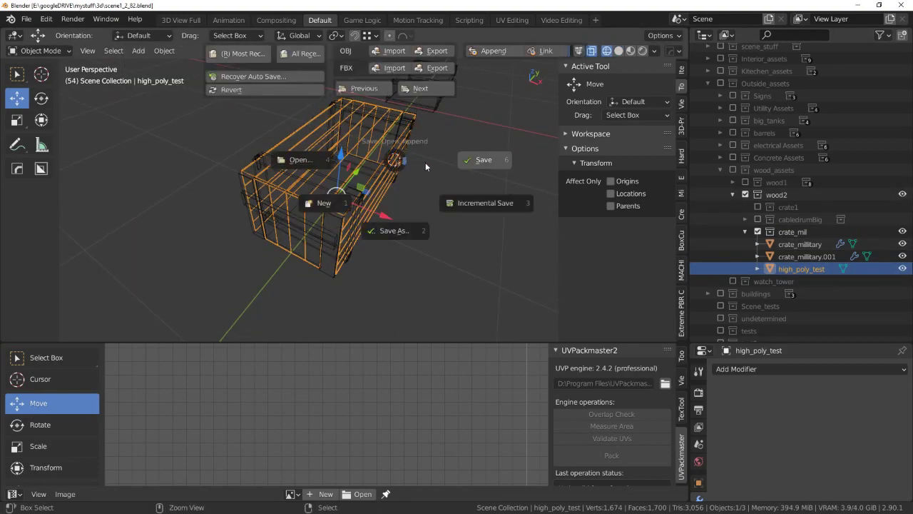
{"action": "key", "text": "h"}
{"action": "key", "text": "shift+z"}
{"action": "scroll", "coordinate": [443, 190], "scroll_direction": "up", "scroll_amount": 5}
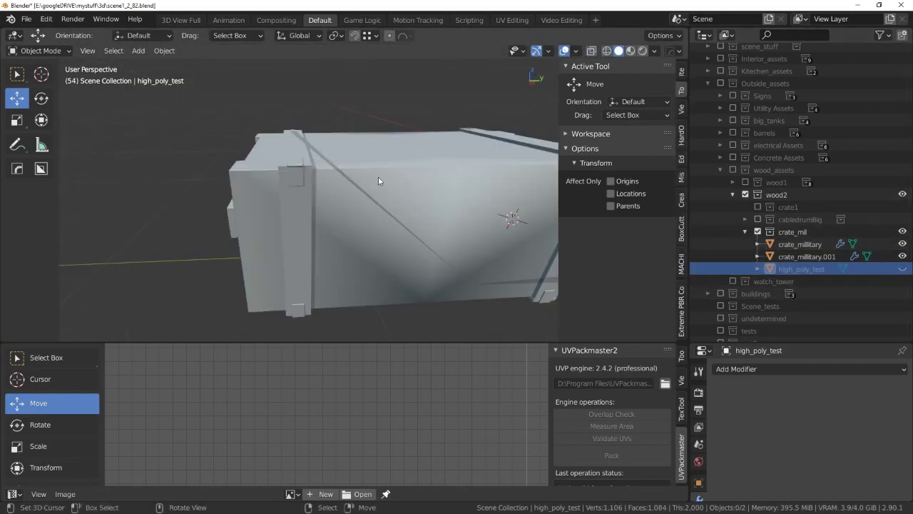
{"action": "mouse_move", "coordinate": [378, 177]}
{"action": "middle_mouse_down"}
{"action": "mouse_move", "coordinate": [408, 175]}
{"action": "mouse_move", "coordinate": [381, 213]}
{"action": "mouse_move", "coordinate": [394, 182]}
{"action": "mouse_move", "coordinate": [430, 175]}
{"action": "mouse_move", "coordinate": [371, 178]}
{"action": "middle_mouse_up"}
{"action": "scroll", "coordinate": [374, 191], "scroll_direction": "up", "scroll_amount": 4}
Select crate_millitary.001 and toggle it between Edit Mode and Object Mode.
{"action": "left_click", "coordinate": [350, 179]}
{"action": "key", "text": "ctrl+Tab"}
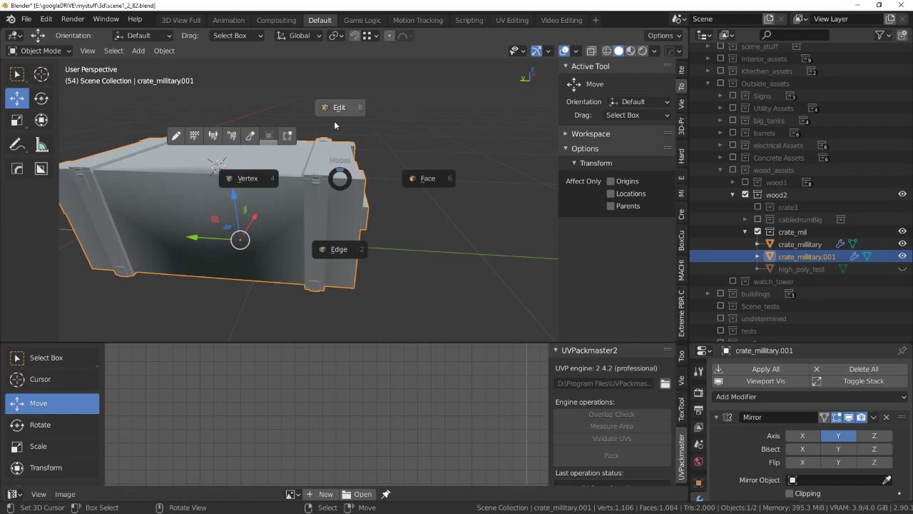
{"action": "left_click", "coordinate": [335, 125]}
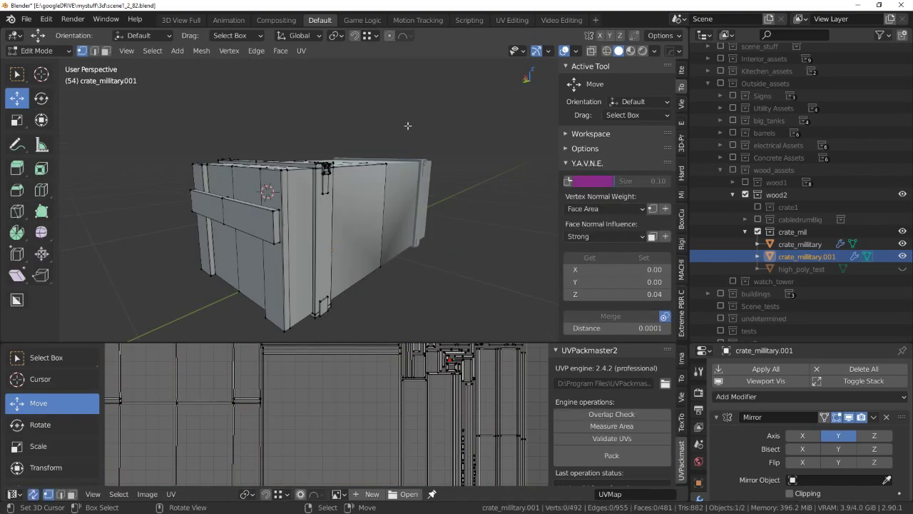
{"action": "scroll", "coordinate": [384, 145], "scroll_direction": "up", "scroll_amount": 3}
{"action": "scroll", "coordinate": [383, 144], "scroll_direction": "down", "scroll_amount": 4}
{"action": "scroll", "coordinate": [384, 145], "scroll_direction": "down", "scroll_amount": 2}
{"action": "key", "text": "ctrl+Tab"}
{"action": "left_click", "coordinate": [384, 78]}
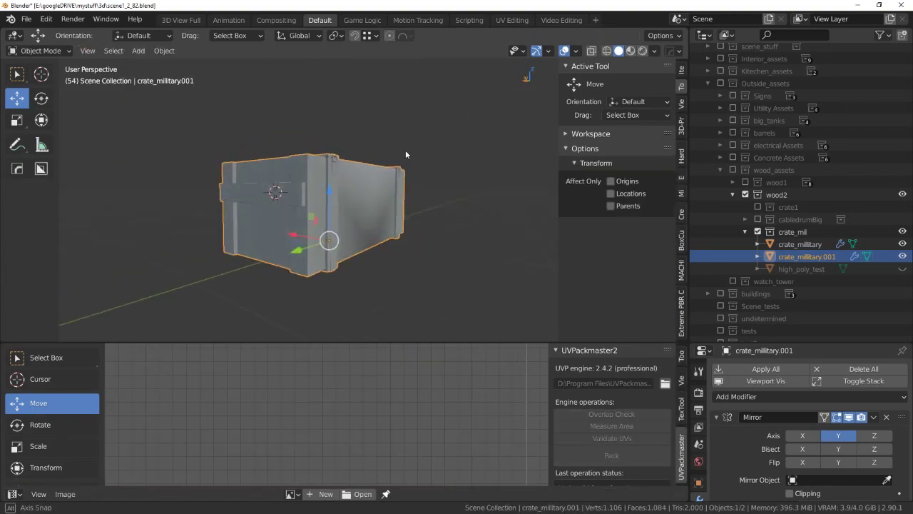
{"action": "key", "text": "ctrl+Tab"}
{"action": "left_click", "coordinate": [387, 79]}
{"action": "middle_click_drag", "start_coordinate": [406, 155], "coordinate": [428, 187]}
{"action": "key", "text": "ctrl+Tab"}
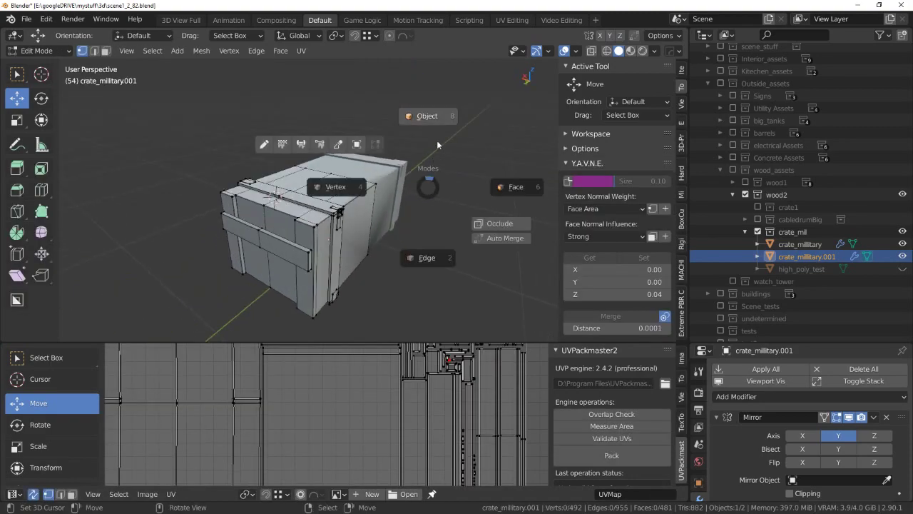
{"action": "left_click", "coordinate": [428, 116]}
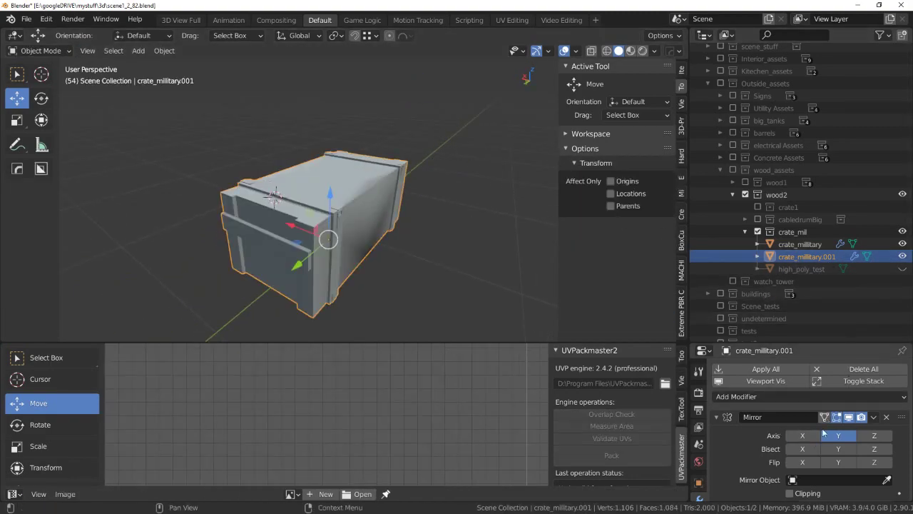
Apply the Mirror modifier, then unwrap the crate's UVs in Edit Mode and pack the islands.
{"action": "left_click", "coordinate": [843, 435]}
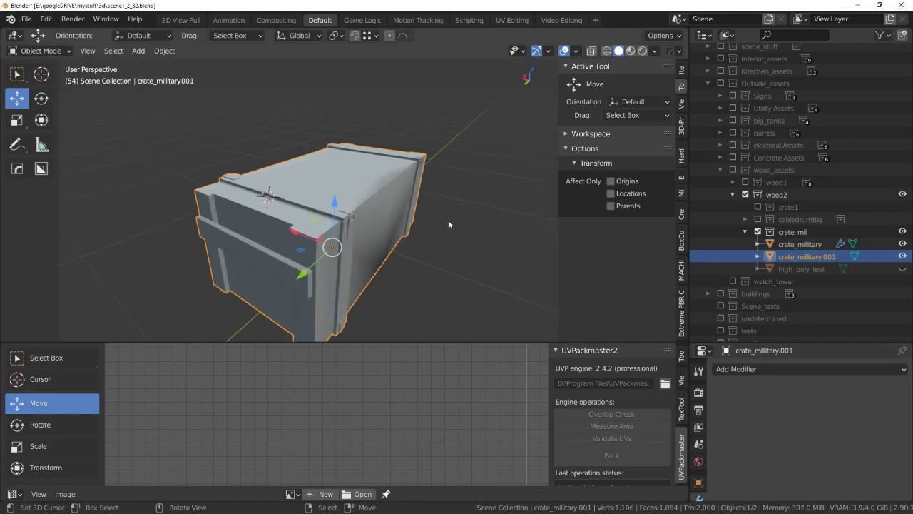
{"action": "middle_click_drag", "start_coordinate": [448, 219], "coordinate": [421, 229]}
{"action": "left_click", "coordinate": [436, 150]}
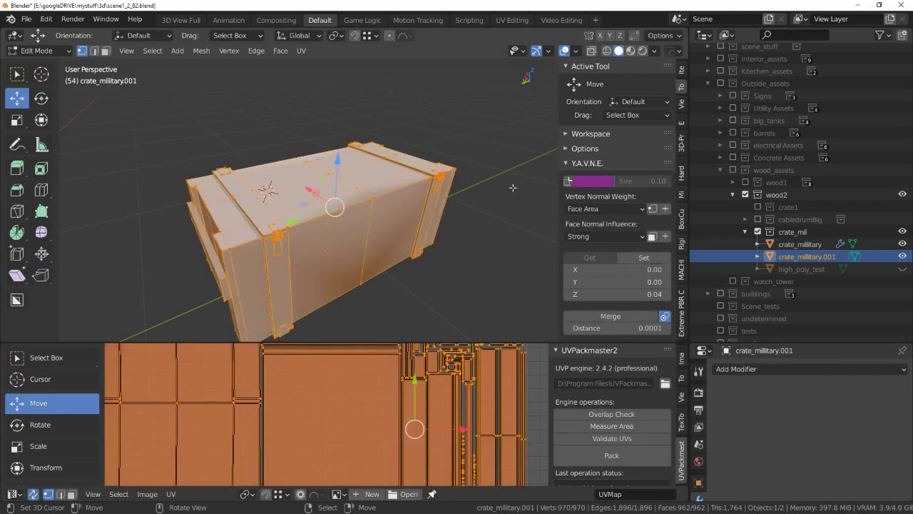
{"action": "key", "text": "u"}
{"action": "left_click", "coordinate": [335, 214]}
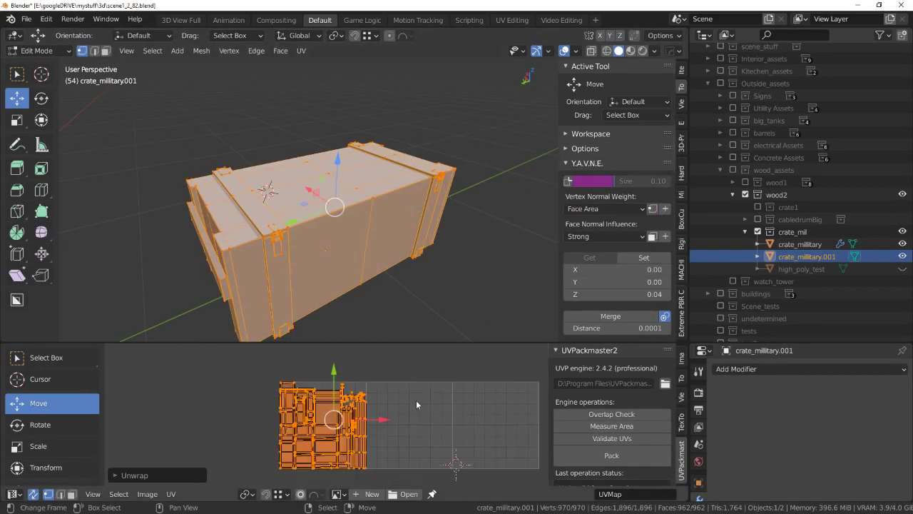
{"action": "left_click", "coordinate": [631, 447]}
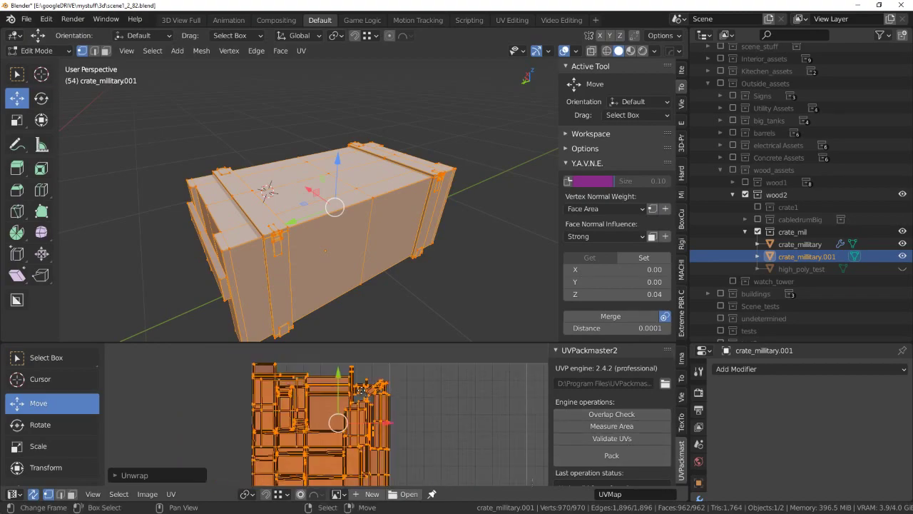
Re-unwrap with Smart UV Project and validate the UVs for invalid faces.
{"action": "scroll", "coordinate": [458, 214], "scroll_direction": "up", "scroll_amount": 5}
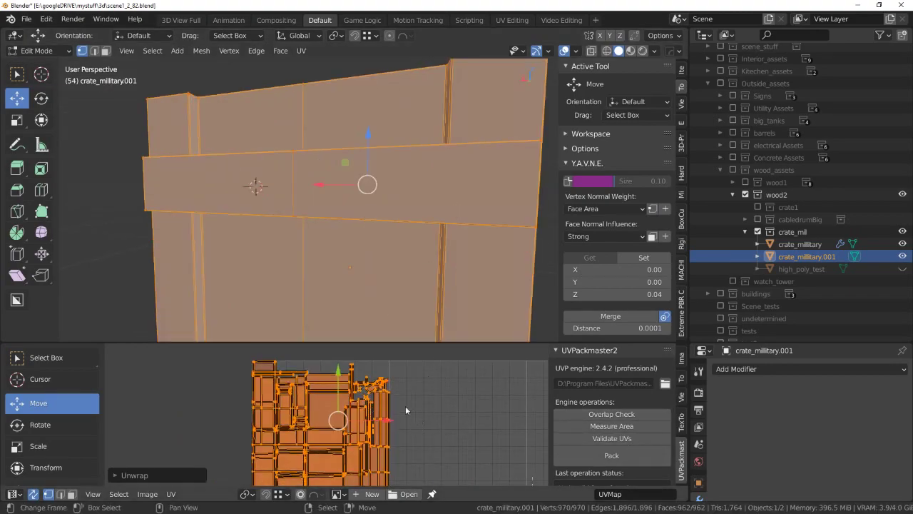
{"action": "scroll", "coordinate": [379, 237], "scroll_direction": "down", "scroll_amount": 10}
{"action": "middle_click_drag", "start_coordinate": [371, 235], "coordinate": [377, 238]}
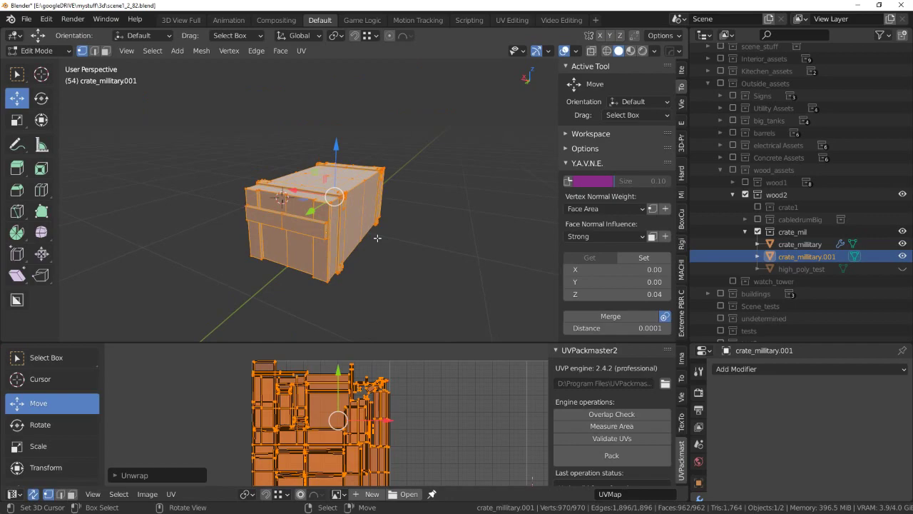
{"action": "key", "text": "u"}
{"action": "left_click", "coordinate": [378, 239]}
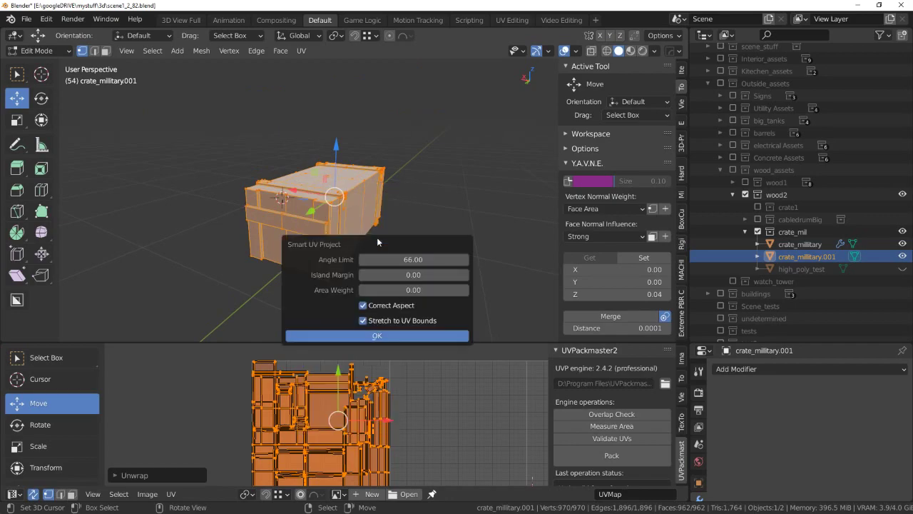
{"action": "left_click", "coordinate": [377, 336]}
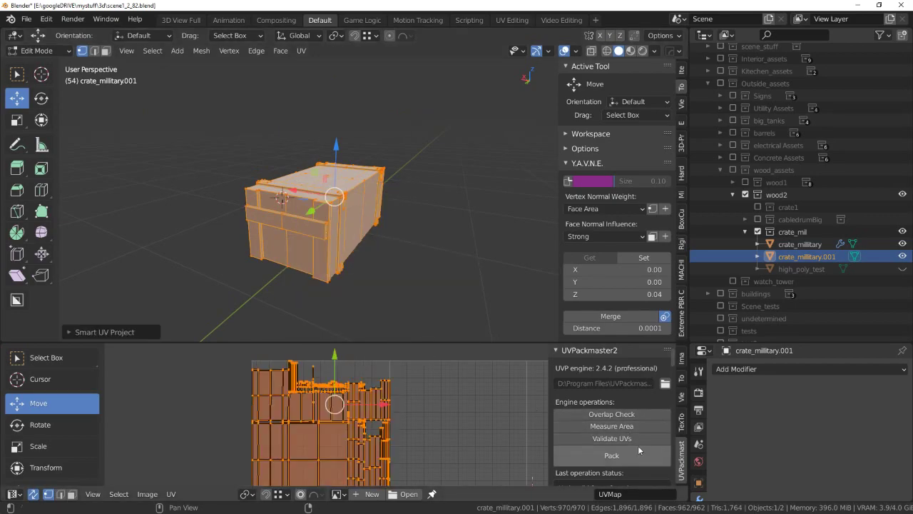
{"action": "left_click", "coordinate": [607, 438]}
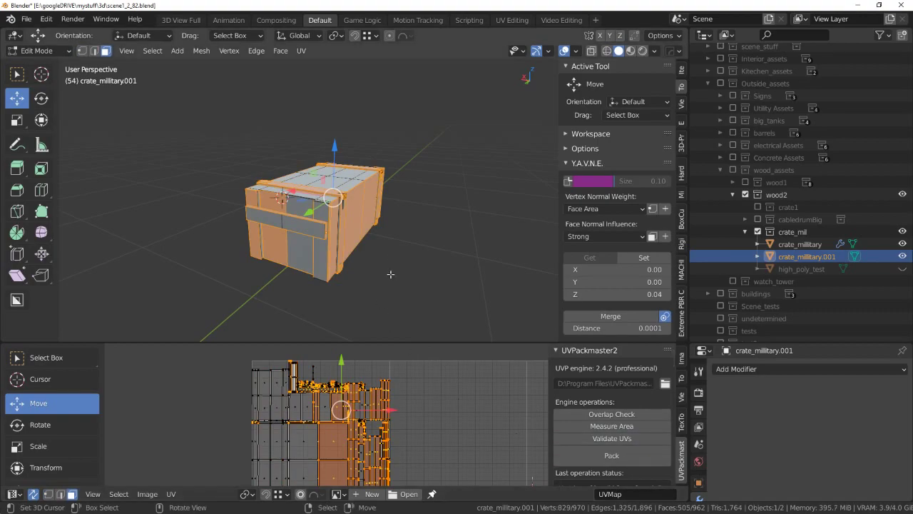
Toggle X-ray, frame the crate and select the entire mesh.
{"action": "key", "text": "alt+z"}
{"action": "scroll", "coordinate": [426, 261], "scroll_direction": "up", "scroll_amount": 3}
{"action": "scroll", "coordinate": [427, 261], "scroll_direction": "up", "scroll_amount": 2}
{"action": "scroll", "coordinate": [427, 261], "scroll_direction": "up", "scroll_amount": 1}
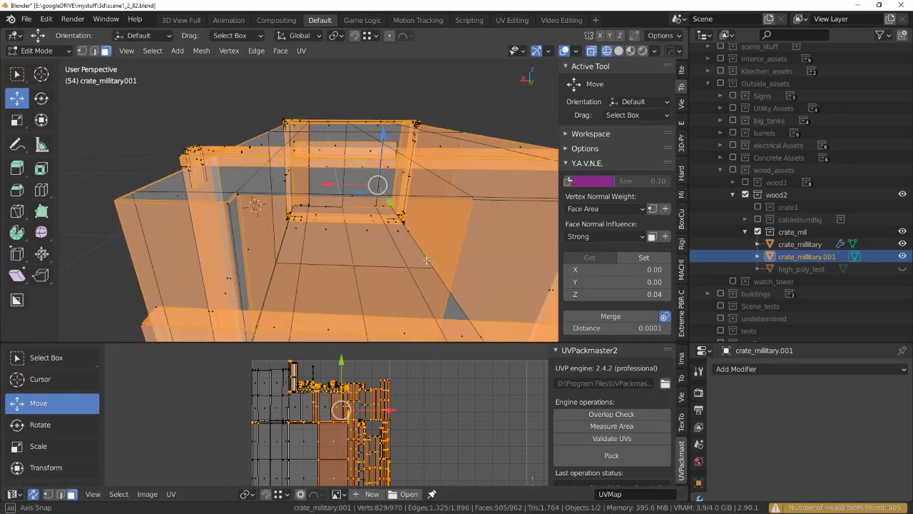
{"action": "key", "text": "alt+z"}
{"action": "key", "text": "KP_Decimal"}
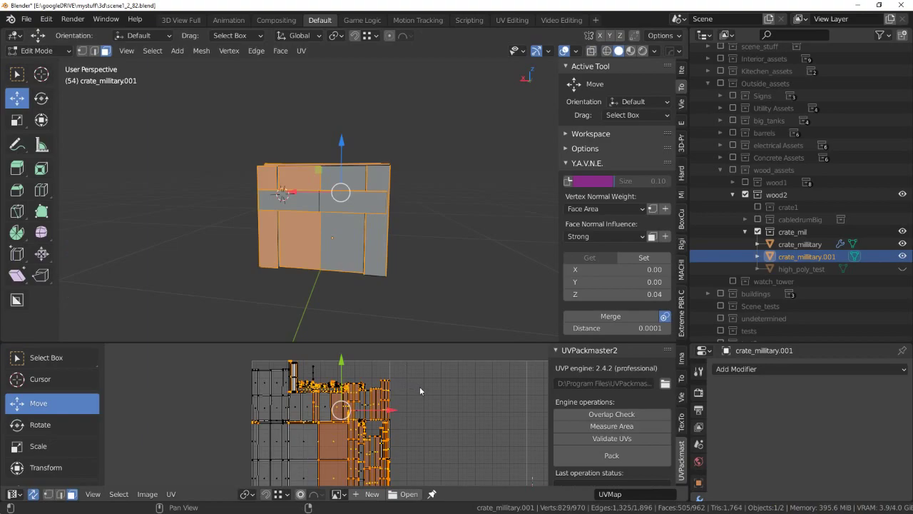
{"action": "key", "text": "alt+a"}
{"action": "key", "text": "a"}
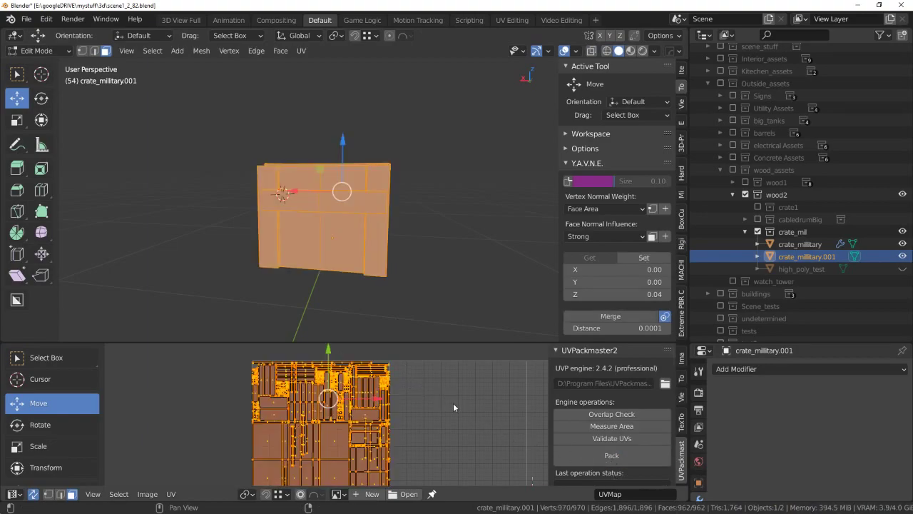
{"action": "scroll", "coordinate": [410, 384], "scroll_direction": "up", "scroll_amount": 5}
{"action": "scroll", "coordinate": [338, 392], "scroll_direction": "up", "scroll_amount": 3}
{"action": "scroll", "coordinate": [339, 392], "scroll_direction": "up", "scroll_amount": 2}
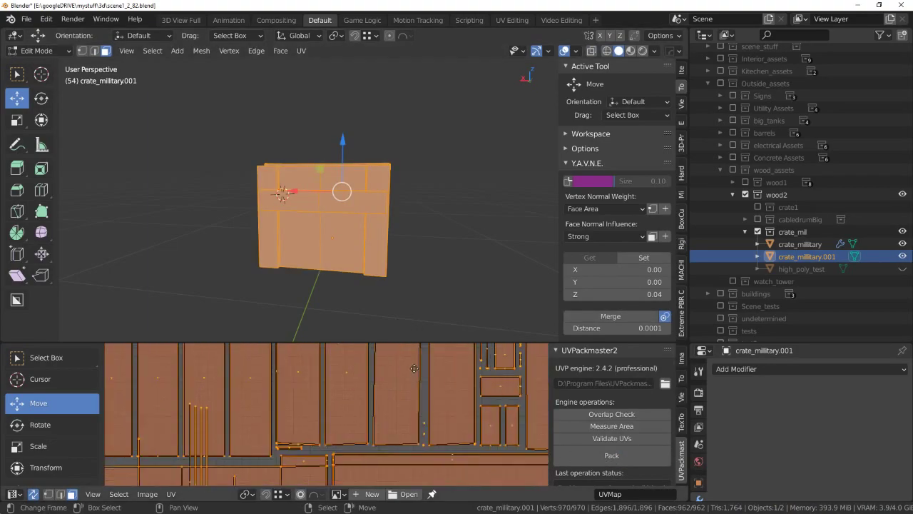
{"action": "scroll", "coordinate": [339, 393], "scroll_direction": "up", "scroll_amount": 2}
{"action": "scroll", "coordinate": [338, 393], "scroll_direction": "up", "scroll_amount": 1}
{"action": "scroll", "coordinate": [391, 303], "scroll_direction": "down", "scroll_amount": 4}
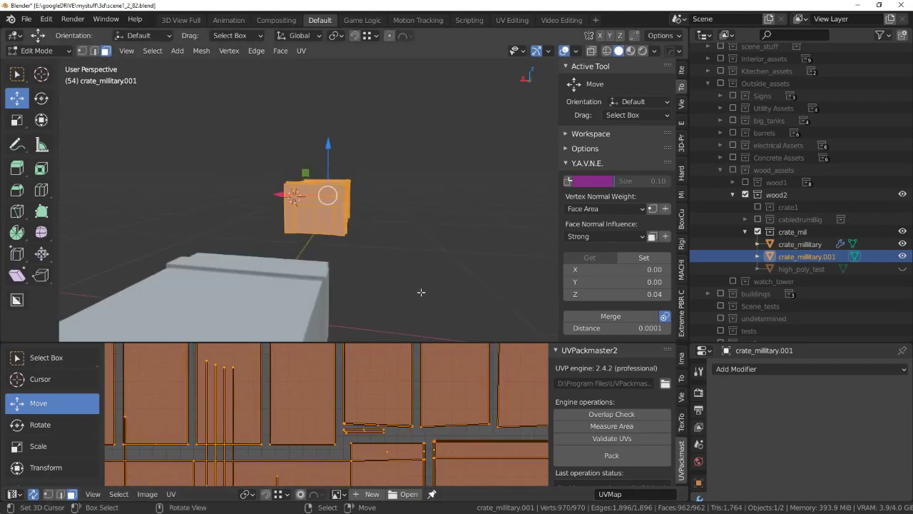
{"action": "scroll", "coordinate": [391, 303], "scroll_direction": "down", "scroll_amount": 2}
{"action": "scroll", "coordinate": [449, 434], "scroll_direction": "down", "scroll_amount": 3}
{"action": "scroll", "coordinate": [449, 434], "scroll_direction": "down", "scroll_amount": 3}
Re-unwrap the whole mesh and inspect it from above in wireframe.
{"action": "key", "text": "u"}
{"action": "left_click", "coordinate": [449, 433]}
{"action": "scroll", "coordinate": [449, 434], "scroll_direction": "up", "scroll_amount": 5}
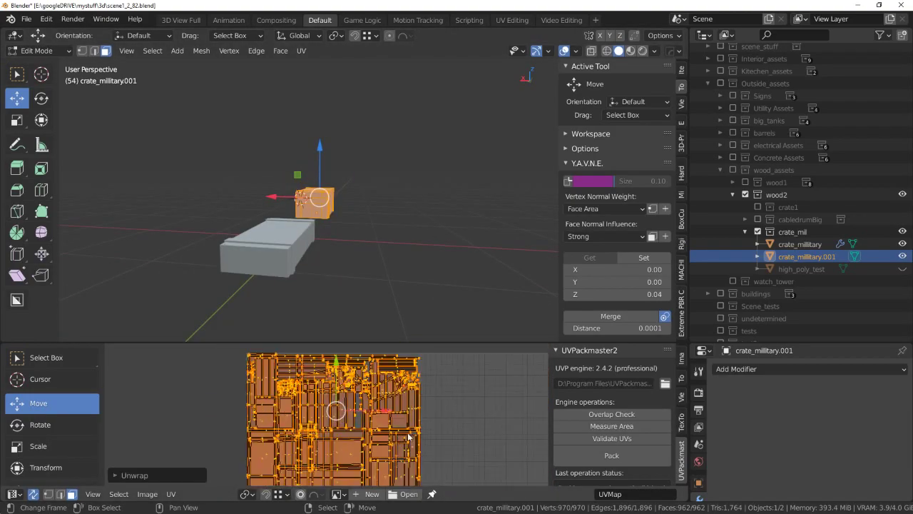
{"action": "scroll", "coordinate": [449, 434], "scroll_direction": "up", "scroll_amount": 3}
{"action": "key", "text": "shift+z"}
{"action": "key", "text": "KP_Decimal"}
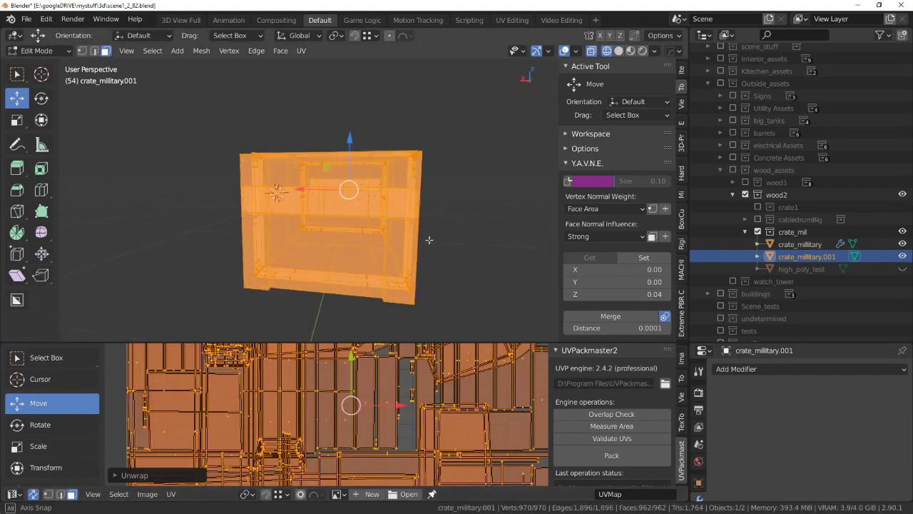
{"action": "mouse_move", "coordinate": [421, 239]}
{"action": "middle_mouse_down"}
{"action": "mouse_move", "coordinate": [400, 246]}
{"action": "mouse_move", "coordinate": [305, 227]}
{"action": "mouse_move", "coordinate": [438, 210]}
{"action": "middle_mouse_up"}
{"action": "scroll", "coordinate": [392, 244], "scroll_direction": "up", "scroll_amount": 3}
{"action": "key", "text": "shift+z"}
{"action": "key", "text": "alt+a"}
{"action": "scroll", "coordinate": [305, 226], "scroll_direction": "down", "scroll_amount": 2}
{"action": "scroll", "coordinate": [386, 217], "scroll_direction": "down", "scroll_amount": 3}
{"action": "key", "text": "Tab"}
Box-select the vertices on one half of the crate and delete them.
{"action": "left_click", "coordinate": [346, 209]}
{"action": "key", "text": "alt+z"}
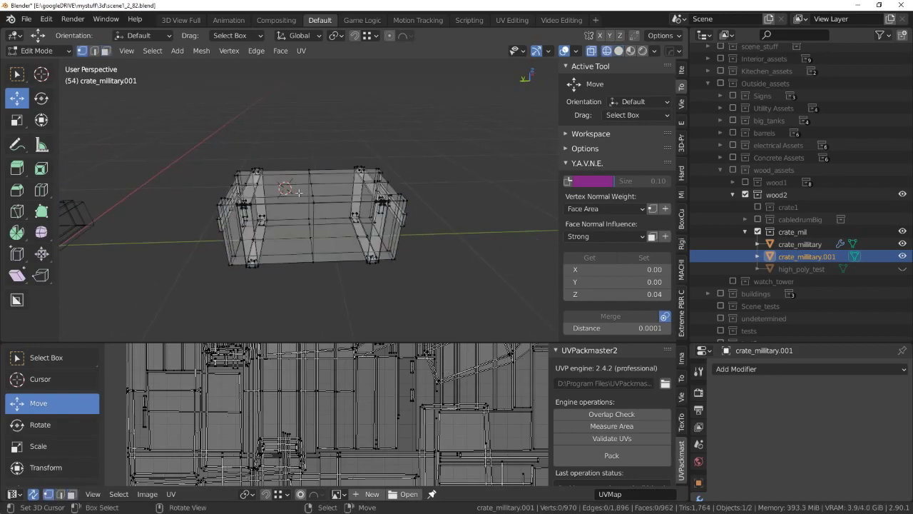
{"action": "key", "text": "a"}
{"action": "key", "text": "alt+a"}
{"action": "left_click_drag", "start_coordinate": [285, 146], "coordinate": [214, 196]}
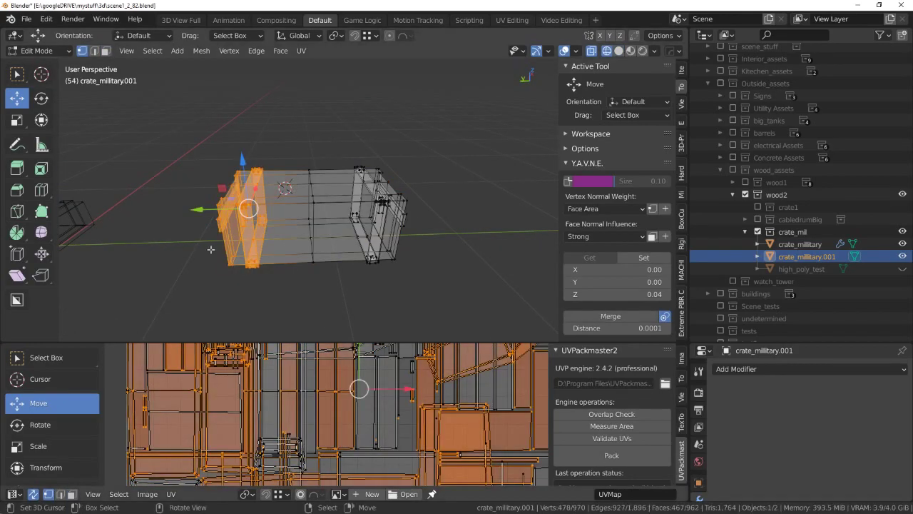
{"action": "middle_click_drag", "start_coordinate": [214, 196], "coordinate": [291, 203]}
{"action": "key", "text": "x"}
{"action": "left_click", "coordinate": [282, 117]}
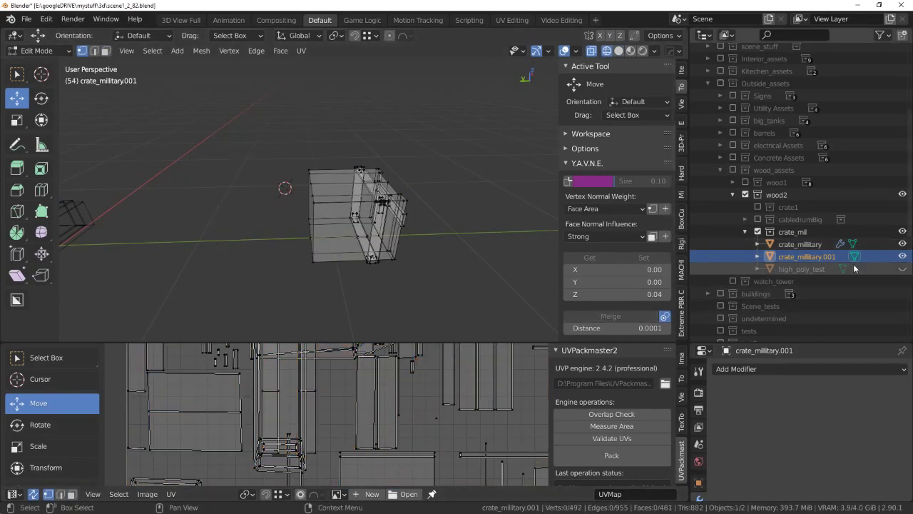
Add a Mirror modifier that mirrors only across the Y axis.
{"action": "left_click", "coordinate": [791, 368]}
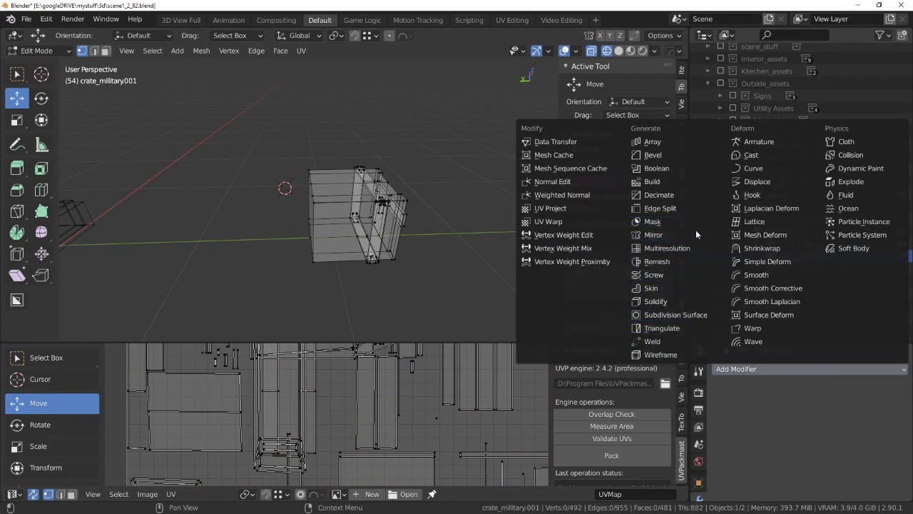
{"action": "left_click", "coordinate": [659, 235]}
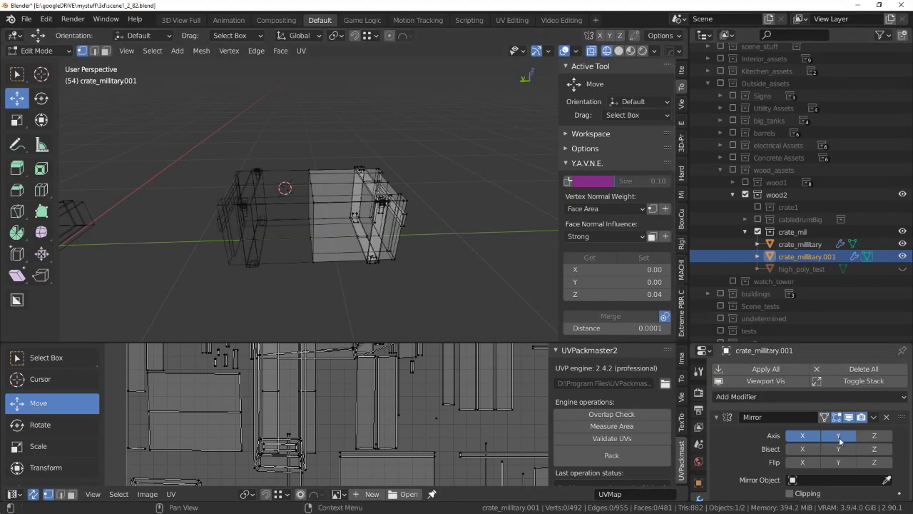
{"action": "key", "text": "alt+z"}
{"action": "mouse_move", "coordinate": [300, 214]}
{"action": "middle_mouse_down"}
{"action": "mouse_move", "coordinate": [376, 195]}
{"action": "mouse_move", "coordinate": [386, 213]}
{"action": "mouse_move", "coordinate": [362, 243]}
{"action": "middle_mouse_up"}
{"action": "scroll", "coordinate": [376, 194], "scroll_direction": "up", "scroll_amount": 3}
{"action": "key", "text": "grave"}
{"action": "key", "text": "a"}
{"action": "key", "text": "alt+a"}
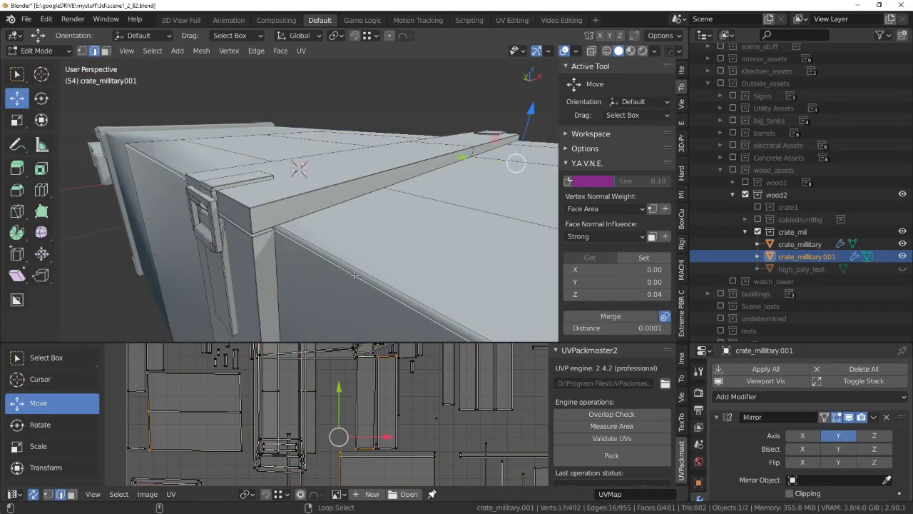
Mark the selected crate edges as UV seams from the Q quick favorites.
{"action": "scroll", "coordinate": [355, 275], "scroll_direction": "down", "scroll_amount": 3}
{"action": "mouse_move", "coordinate": [355, 275]}
{"action": "middle_mouse_down"}
{"action": "mouse_move", "coordinate": [341, 249]}
{"action": "mouse_move", "coordinate": [400, 221]}
{"action": "middle_mouse_up"}
{"action": "key", "text": "q"}
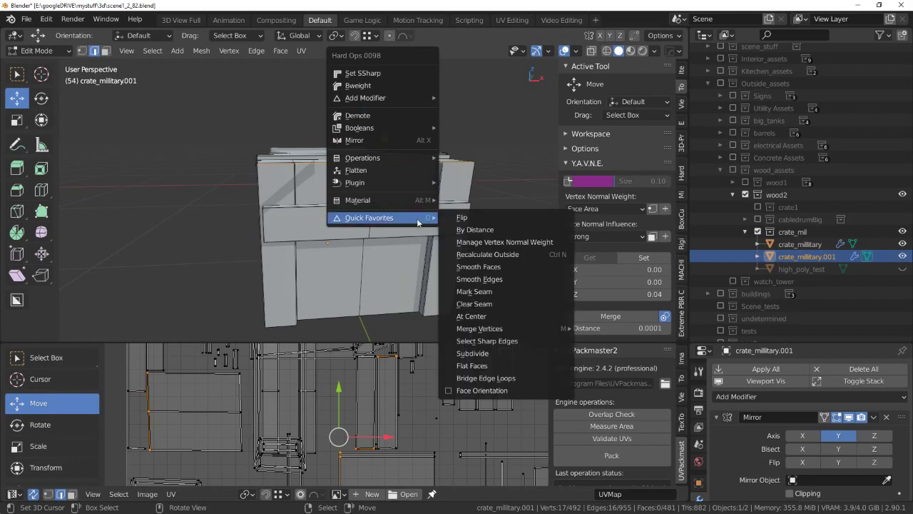
{"action": "middle_click_drag", "start_coordinate": [494, 288], "coordinate": [373, 185]}
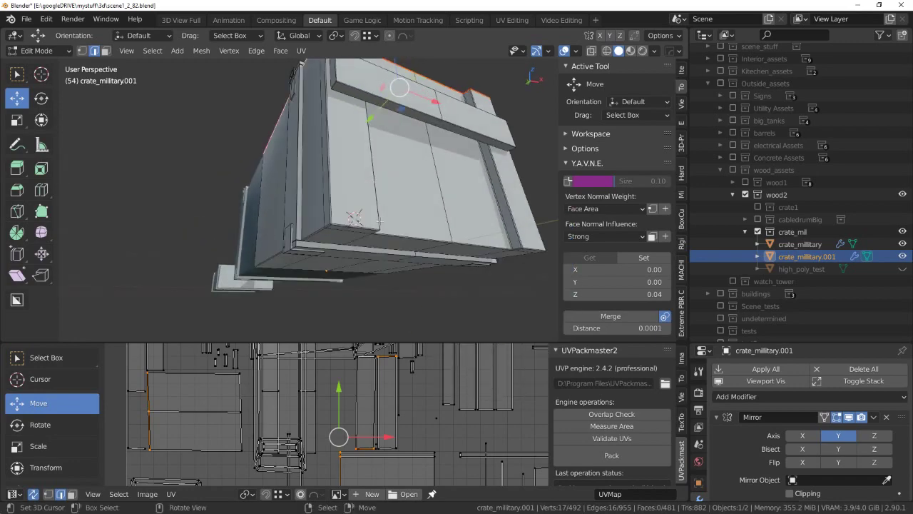
{"action": "mouse_move", "coordinate": [378, 222]}
{"action": "middle_mouse_down"}
{"action": "mouse_move", "coordinate": [208, 237]}
{"action": "mouse_move", "coordinate": [454, 204]}
{"action": "mouse_move", "coordinate": [457, 193]}
{"action": "mouse_move", "coordinate": [459, 202]}
{"action": "middle_mouse_up"}
{"action": "left_click", "coordinate": [382, 425]}
{"action": "scroll", "coordinate": [354, 223], "scroll_direction": "up", "scroll_amount": 3}
{"action": "key", "text": "q"}
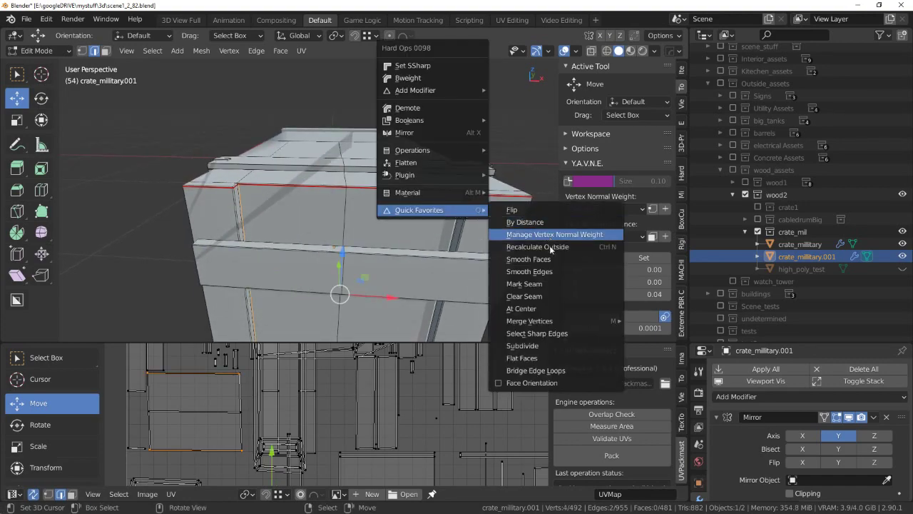
{"action": "left_click", "coordinate": [556, 284]}
{"action": "scroll", "coordinate": [339, 214], "scroll_direction": "down", "scroll_amount": 4}
Select all of the crate's geometry and unwrap its UVs.
{"action": "key", "text": "a"}
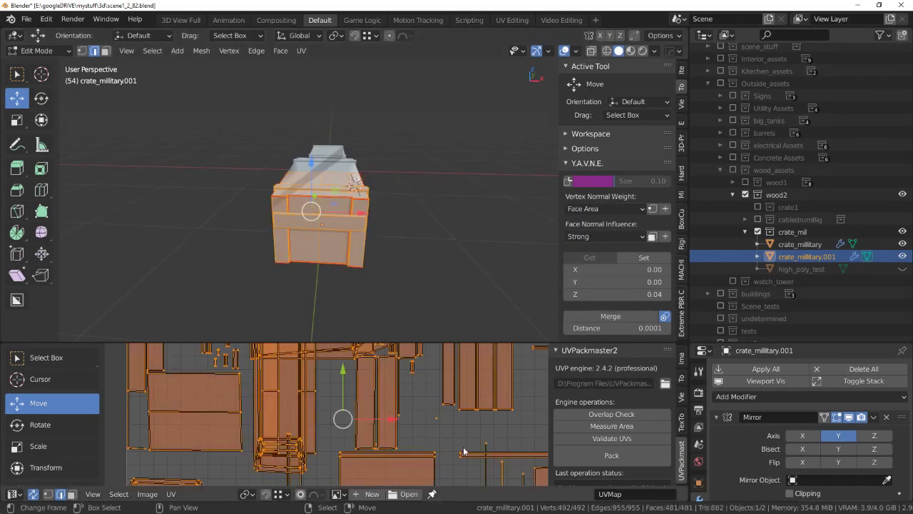
{"action": "key", "text": "u"}
{"action": "scroll", "coordinate": [321, 236], "scroll_direction": "up", "scroll_amount": 5}
{"action": "mouse_move", "coordinate": [321, 235]}
{"action": "middle_mouse_down"}
{"action": "mouse_move", "coordinate": [366, 253]}
{"action": "mouse_move", "coordinate": [377, 236]}
{"action": "middle_mouse_up"}
{"action": "key", "text": "alt+a"}
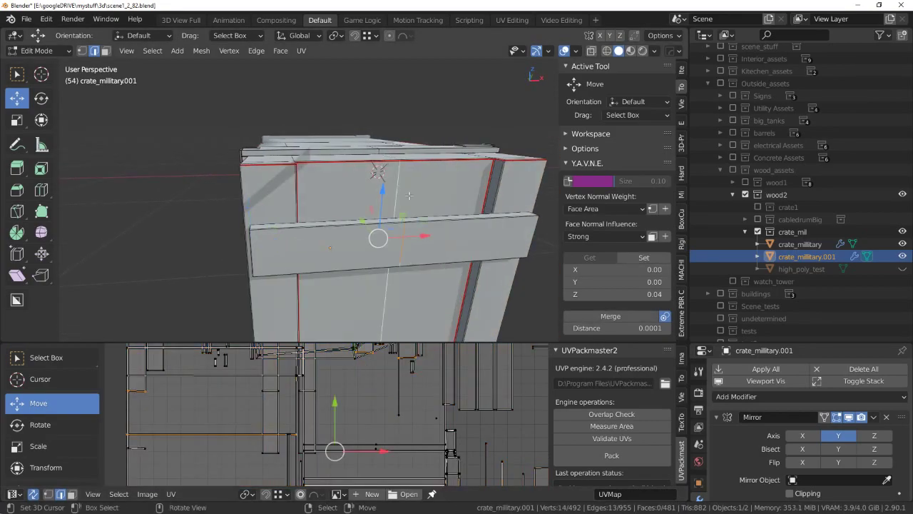
{"action": "mouse_move", "coordinate": [409, 194]}
{"action": "middle_mouse_down"}
{"action": "mouse_move", "coordinate": [369, 200]}
{"action": "mouse_move", "coordinate": [363, 142]}
{"action": "middle_mouse_up"}
{"action": "scroll", "coordinate": [363, 143], "scroll_direction": "down", "scroll_amount": 5}
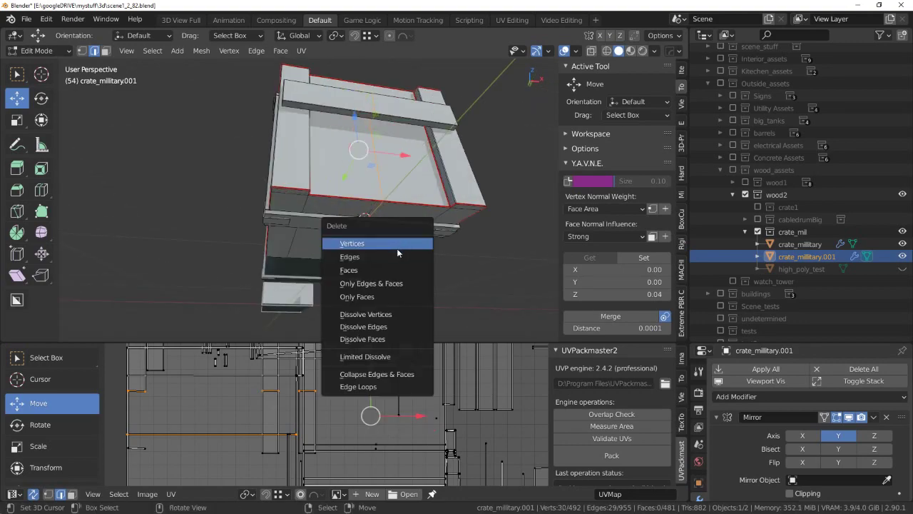
Dissolve the stray edges and inspect the crate from several angles.
{"action": "left_click", "coordinate": [396, 326]}
{"action": "scroll", "coordinate": [396, 326], "scroll_direction": "up", "scroll_amount": 3}
{"action": "mouse_move", "coordinate": [386, 229]}
{"action": "middle_mouse_down"}
{"action": "mouse_move", "coordinate": [363, 197]}
{"action": "mouse_move", "coordinate": [466, 222]}
{"action": "middle_mouse_up"}
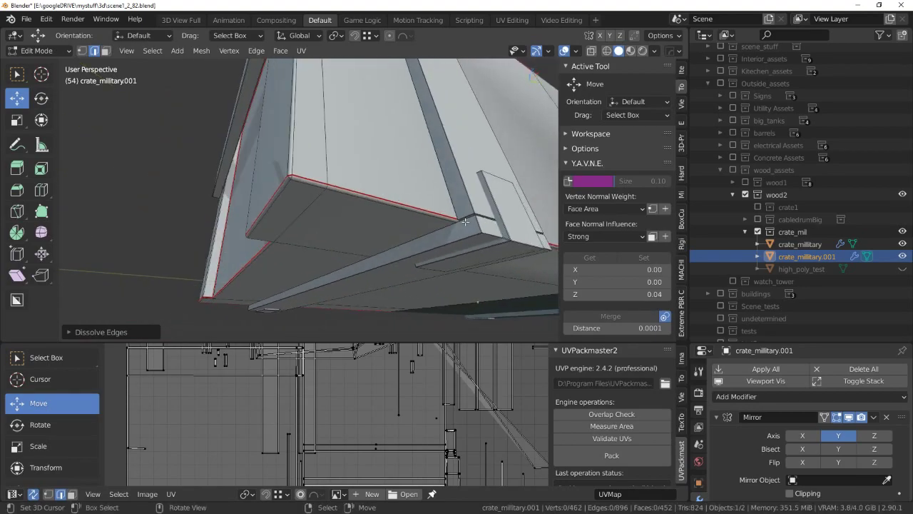
{"action": "mouse_move", "coordinate": [466, 223]}
{"action": "middle_mouse_down"}
{"action": "mouse_move", "coordinate": [432, 191]}
{"action": "mouse_move", "coordinate": [483, 188]}
{"action": "mouse_move", "coordinate": [426, 201]}
{"action": "middle_mouse_up"}
{"action": "middle_click_drag", "start_coordinate": [347, 193], "coordinate": [345, 179]}
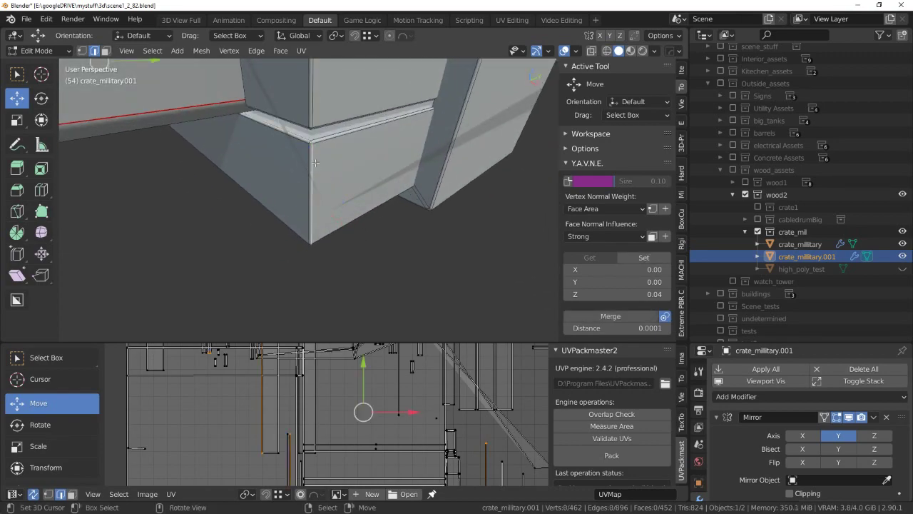
{"action": "mouse_move", "coordinate": [312, 204]}
{"action": "middle_mouse_down"}
{"action": "mouse_move", "coordinate": [316, 141]}
{"action": "mouse_move", "coordinate": [284, 138]}
{"action": "middle_mouse_up"}
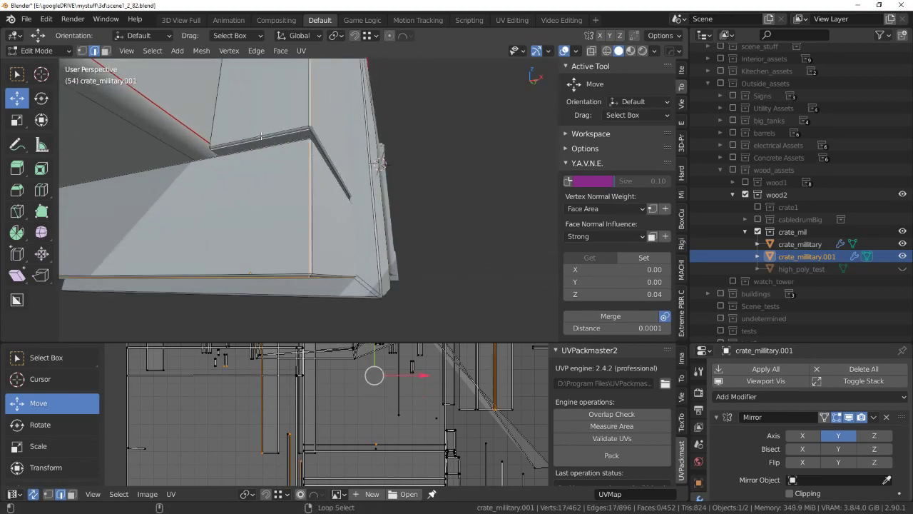
{"action": "mouse_move", "coordinate": [307, 120]}
{"action": "middle_mouse_down"}
{"action": "mouse_move", "coordinate": [390, 139]}
{"action": "mouse_move", "coordinate": [322, 129]}
{"action": "mouse_move", "coordinate": [239, 201]}
{"action": "mouse_move", "coordinate": [326, 132]}
{"action": "mouse_move", "coordinate": [282, 159]}
{"action": "middle_mouse_up"}
{"action": "scroll", "coordinate": [235, 203], "scroll_direction": "down", "scroll_amount": 3}
{"action": "key", "text": "alt+z"}
Mark UV seams on two more sets of edges along the crate's side walls.
{"action": "key", "text": "q"}
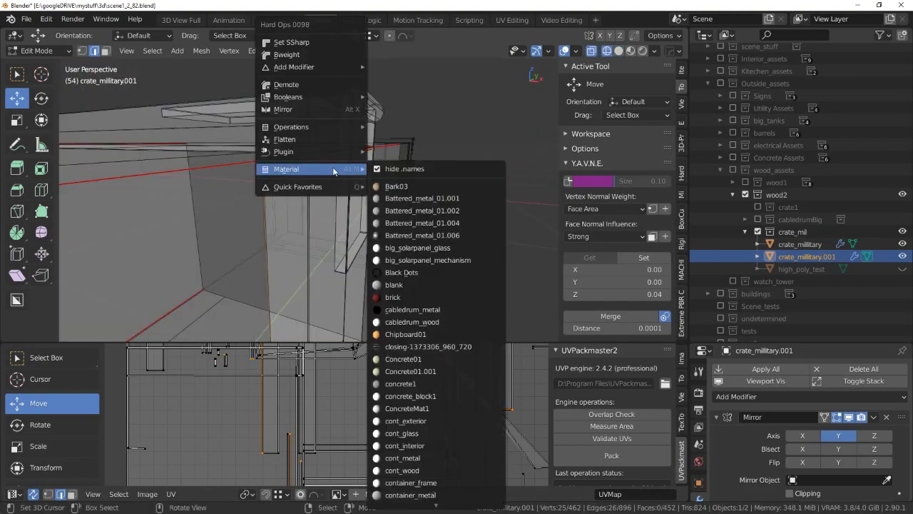
{"action": "left_click", "coordinate": [425, 261]}
{"action": "key", "text": "alt+z"}
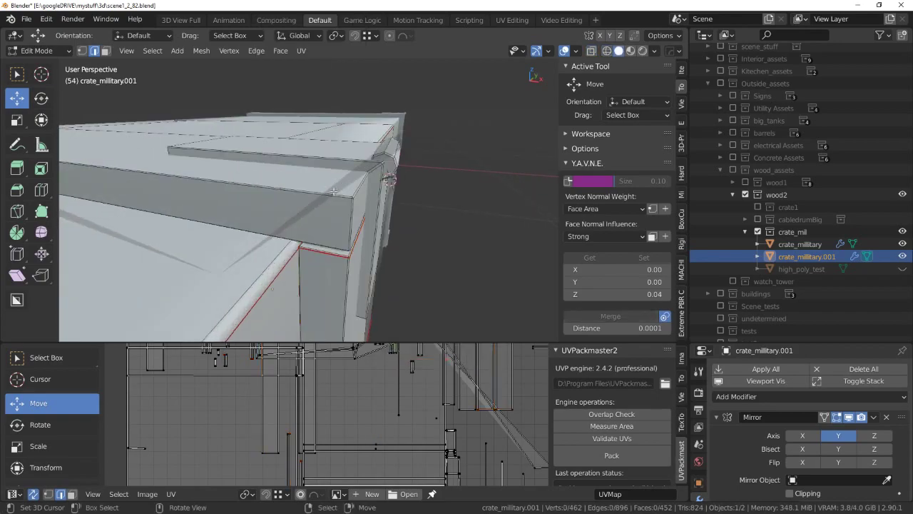
{"action": "middle_click_drag", "start_coordinate": [346, 215], "coordinate": [296, 146]}
{"action": "scroll", "coordinate": [296, 145], "scroll_direction": "up", "scroll_amount": 4}
{"action": "scroll", "coordinate": [278, 148], "scroll_direction": "down", "scroll_amount": 2}
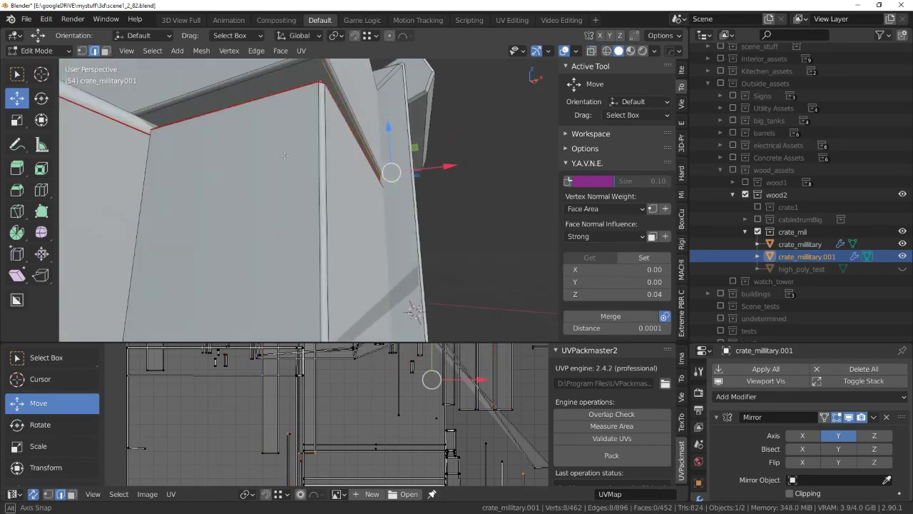
{"action": "key", "text": "q"}
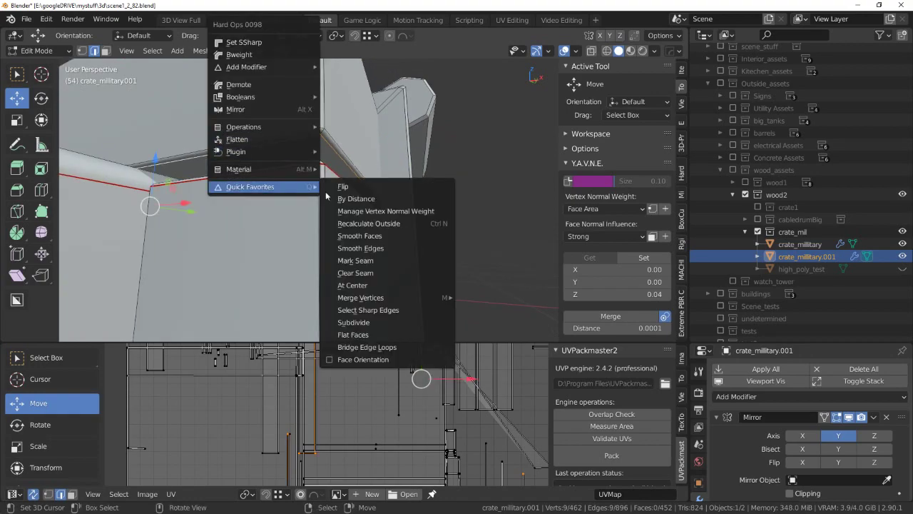
{"action": "left_click", "coordinate": [382, 261]}
{"action": "middle_click_drag", "start_coordinate": [382, 262], "coordinate": [237, 209]}
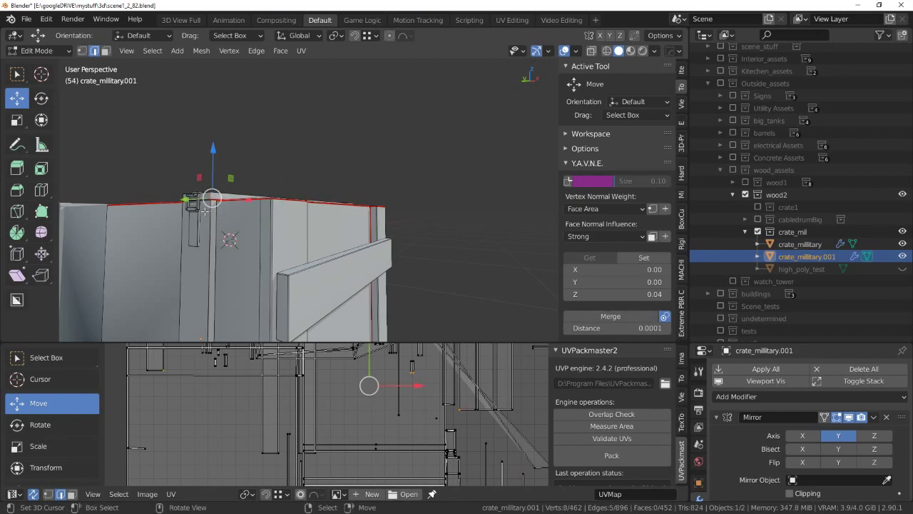
{"action": "middle_click_drag", "start_coordinate": [204, 211], "coordinate": [333, 210]}
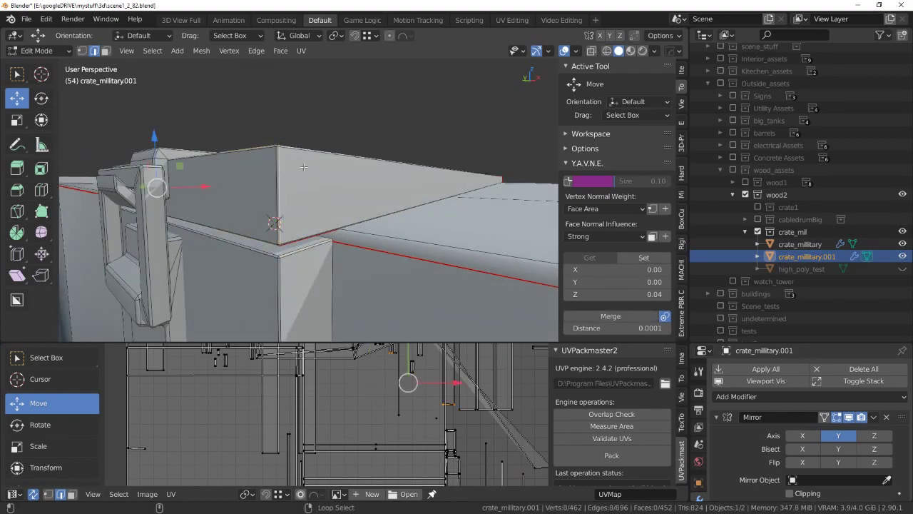
{"action": "middle_click_drag", "start_coordinate": [304, 166], "coordinate": [316, 206]}
{"action": "middle_click_drag", "start_coordinate": [306, 129], "coordinate": [256, 163]}
Mark UV seams on the lower plank edges at the crate corner.
{"action": "key", "text": "alt+z"}
{"action": "mouse_move", "coordinate": [371, 142]}
{"action": "middle_mouse_down"}
{"action": "mouse_move", "coordinate": [426, 157]}
{"action": "mouse_move", "coordinate": [368, 170]}
{"action": "middle_mouse_up"}
{"action": "key", "text": "alt+z"}
{"action": "scroll", "coordinate": [369, 171], "scroll_direction": "up", "scroll_amount": 3}
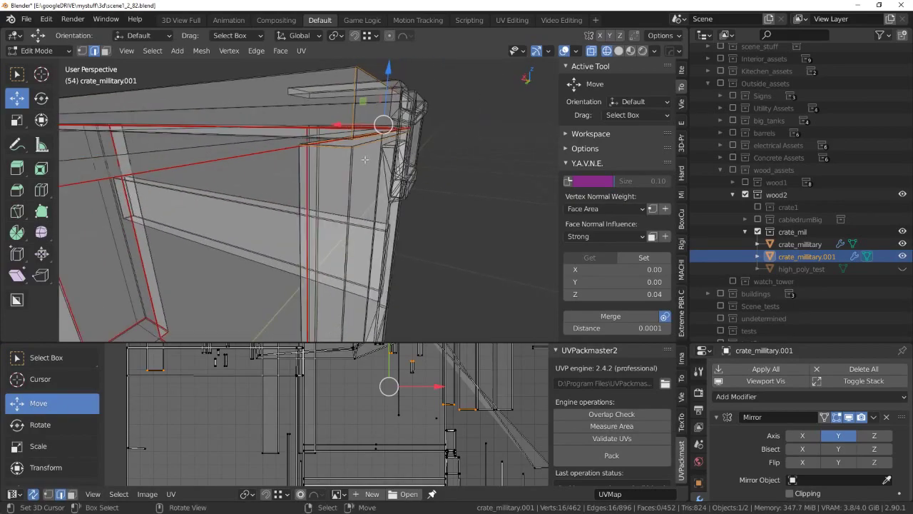
{"action": "scroll", "coordinate": [428, 164], "scroll_direction": "up", "scroll_amount": 3}
{"action": "scroll", "coordinate": [243, 113], "scroll_direction": "up", "scroll_amount": 2}
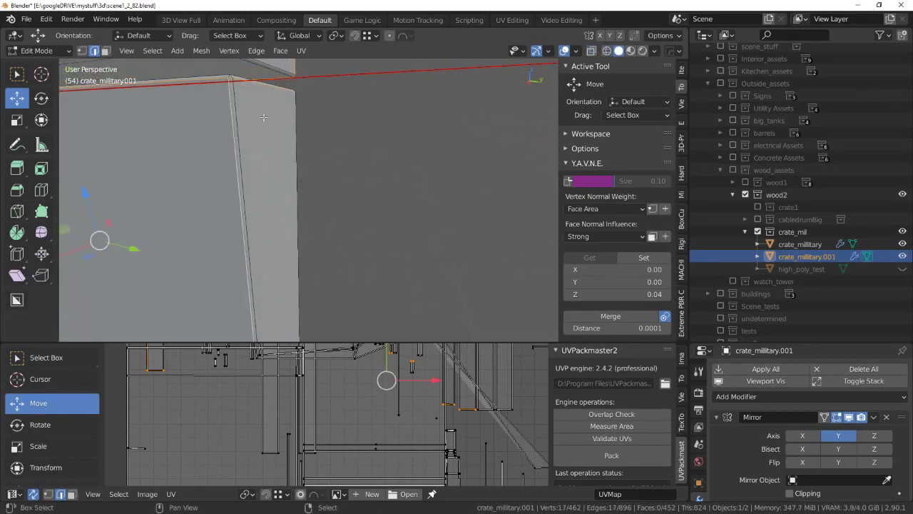
{"action": "mouse_move", "coordinate": [264, 117]}
{"action": "middle_mouse_down"}
{"action": "mouse_move", "coordinate": [383, 206]}
{"action": "mouse_move", "coordinate": [383, 116]}
{"action": "mouse_move", "coordinate": [387, 199]}
{"action": "mouse_move", "coordinate": [337, 258]}
{"action": "mouse_move", "coordinate": [301, 224]}
{"action": "mouse_move", "coordinate": [367, 204]}
{"action": "mouse_move", "coordinate": [386, 186]}
{"action": "mouse_move", "coordinate": [408, 201]}
{"action": "mouse_move", "coordinate": [404, 188]}
{"action": "middle_mouse_up"}
{"action": "key", "text": "alt+z"}
{"action": "key", "text": "alt+z"}
{"action": "key", "text": "q"}
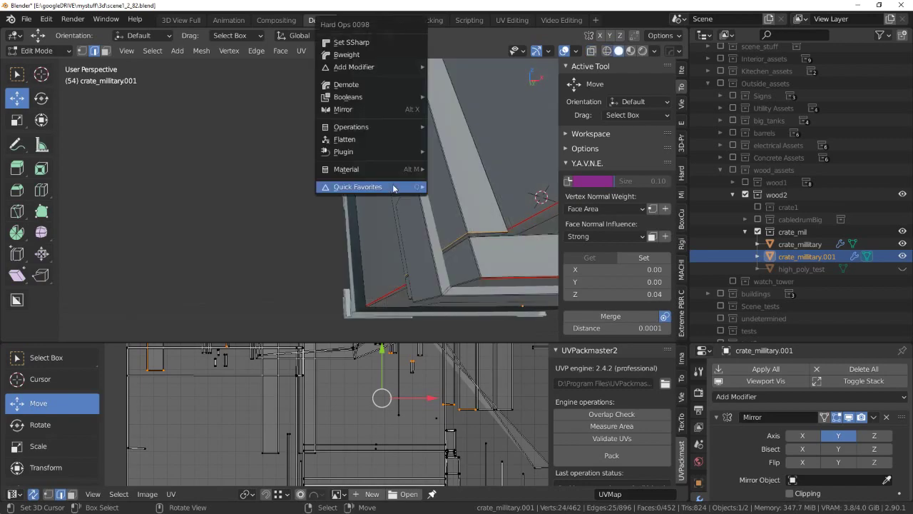
{"action": "left_click", "coordinate": [494, 261]}
{"action": "mouse_move", "coordinate": [493, 261]}
{"action": "middle_mouse_down"}
{"action": "mouse_move", "coordinate": [359, 212]}
{"action": "mouse_move", "coordinate": [409, 208]}
{"action": "middle_mouse_up"}
{"action": "key", "text": "q"}
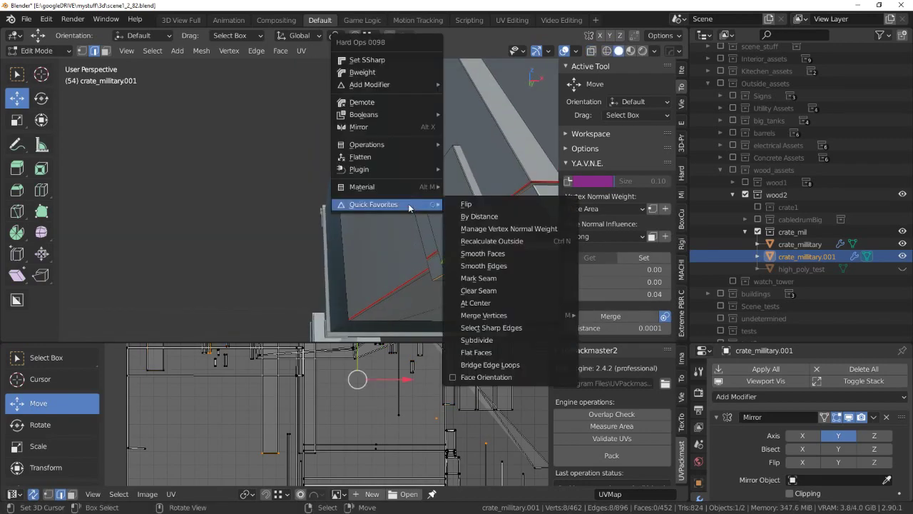
{"action": "left_click", "coordinate": [500, 279]}
Select all of the crate's geometry and unwrap its UVs.
{"action": "key", "text": "a"}
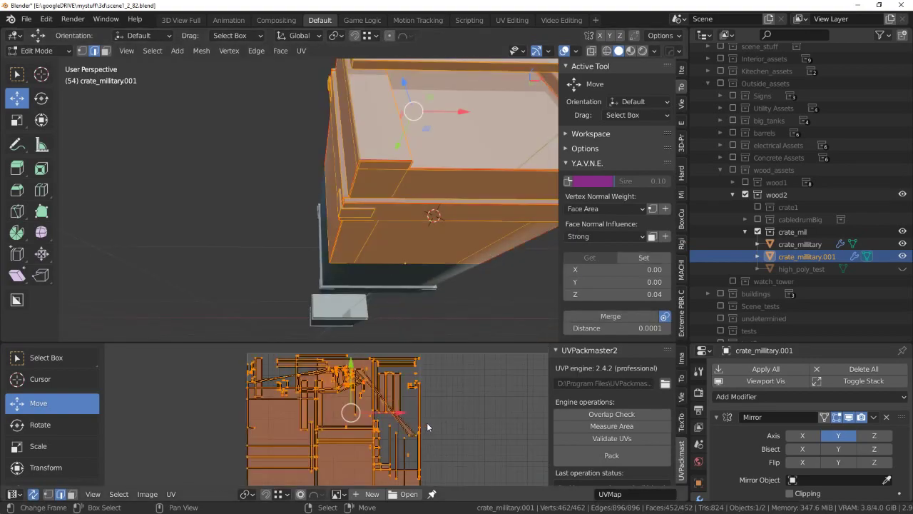
{"action": "key", "text": "u"}
{"action": "left_click", "coordinate": [425, 419]}
{"action": "mouse_move", "coordinate": [439, 189]}
{"action": "middle_mouse_down"}
{"action": "mouse_move", "coordinate": [365, 167]}
{"action": "mouse_move", "coordinate": [280, 190]}
{"action": "middle_mouse_up"}
{"action": "key", "text": "alt+a"}
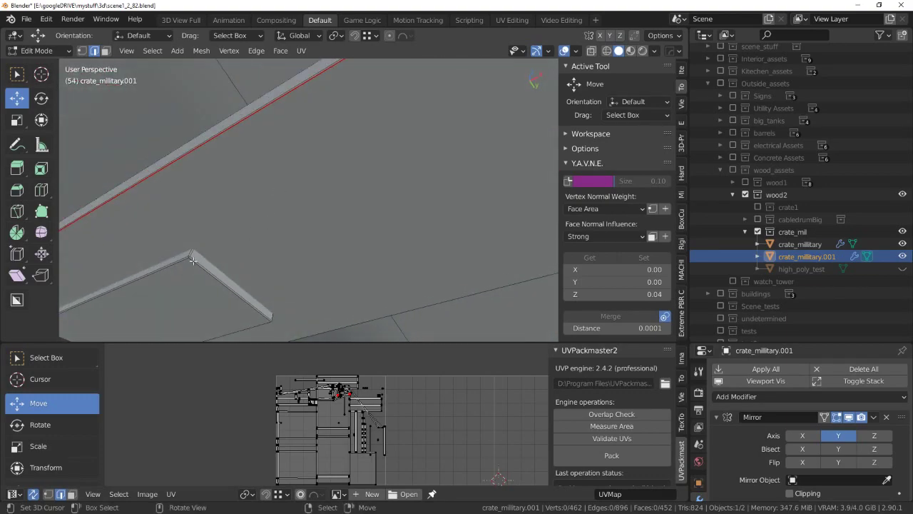
Select a connected crate piece and frame its UV island, inspecting it in see-through view.
{"action": "key", "text": "l"}
{"action": "scroll", "coordinate": [385, 428], "scroll_direction": "up", "scroll_amount": 3}
{"action": "scroll", "coordinate": [363, 376], "scroll_direction": "up", "scroll_amount": 2}
{"action": "scroll", "coordinate": [363, 376], "scroll_direction": "up", "scroll_amount": 3}
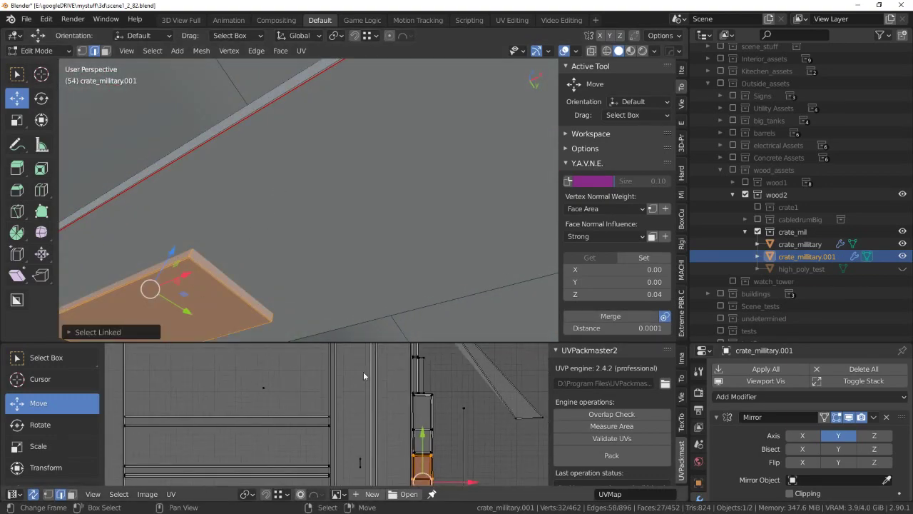
{"action": "key", "text": "KP_Decimal"}
{"action": "scroll", "coordinate": [385, 399], "scroll_direction": "up", "scroll_amount": 3}
{"action": "scroll", "coordinate": [403, 412], "scroll_direction": "up", "scroll_amount": 3}
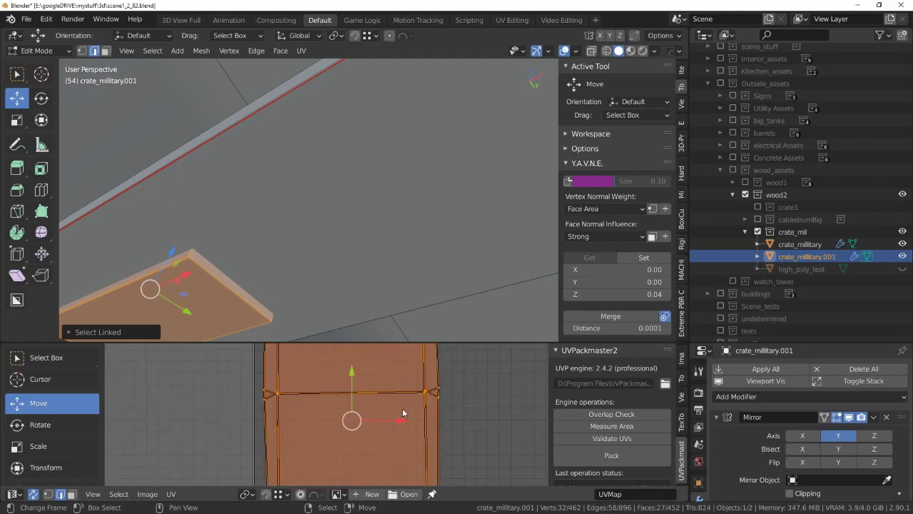
{"action": "scroll", "coordinate": [403, 412], "scroll_direction": "up", "scroll_amount": 2}
{"action": "scroll", "coordinate": [397, 407], "scroll_direction": "up", "scroll_amount": 2}
{"action": "scroll", "coordinate": [360, 416], "scroll_direction": "down", "scroll_amount": 2}
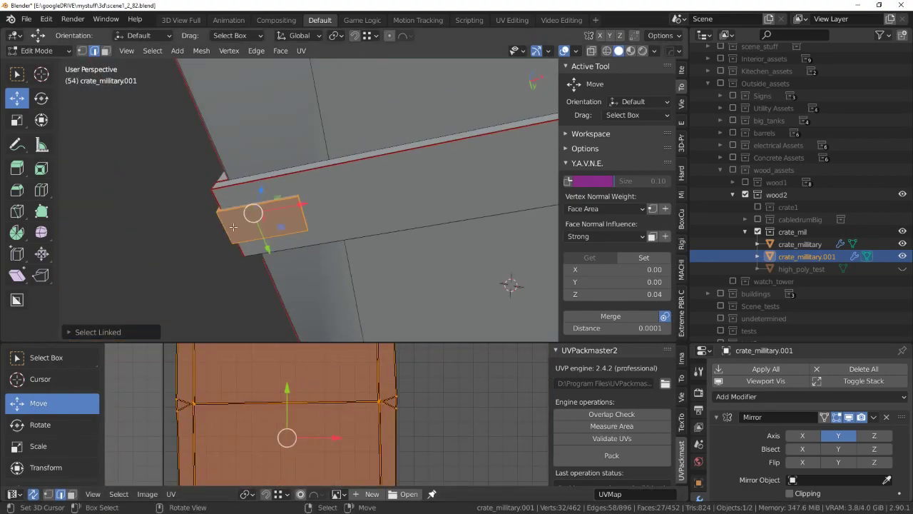
{"action": "mouse_move", "coordinate": [236, 245]}
{"action": "middle_mouse_down"}
{"action": "mouse_move", "coordinate": [330, 243]}
{"action": "mouse_move", "coordinate": [350, 227]}
{"action": "mouse_move", "coordinate": [252, 204]}
{"action": "mouse_move", "coordinate": [477, 163]}
{"action": "mouse_move", "coordinate": [293, 213]}
{"action": "middle_mouse_up"}
{"action": "scroll", "coordinate": [334, 242], "scroll_direction": "up", "scroll_amount": 3}
{"action": "key", "text": "alt+z"}
{"action": "key", "text": "alt+z"}
{"action": "key", "text": "alt+a"}
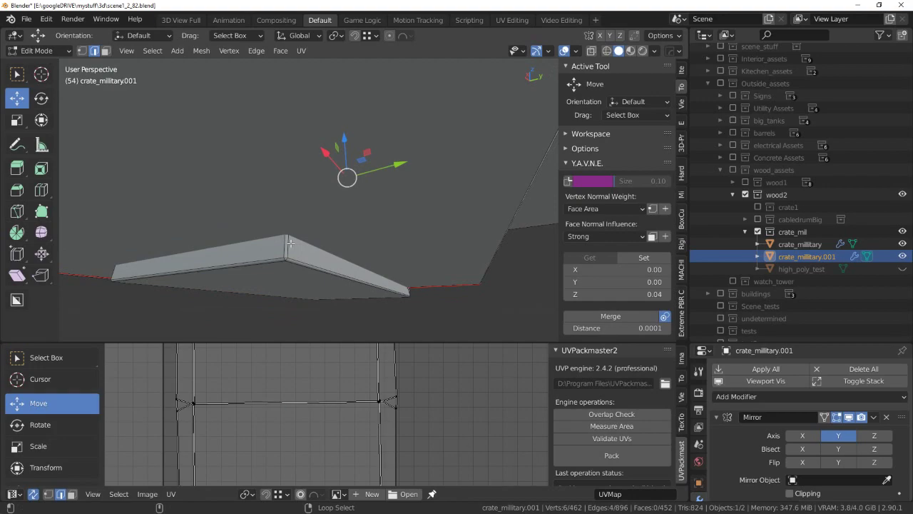
Mark the chosen crate beam edges as seams via Quick Favorites.
{"action": "mouse_move", "coordinate": [253, 267]}
{"action": "middle_mouse_down"}
{"action": "mouse_move", "coordinate": [306, 243]}
{"action": "mouse_move", "coordinate": [286, 250]}
{"action": "middle_mouse_up"}
{"action": "key", "text": "q"}
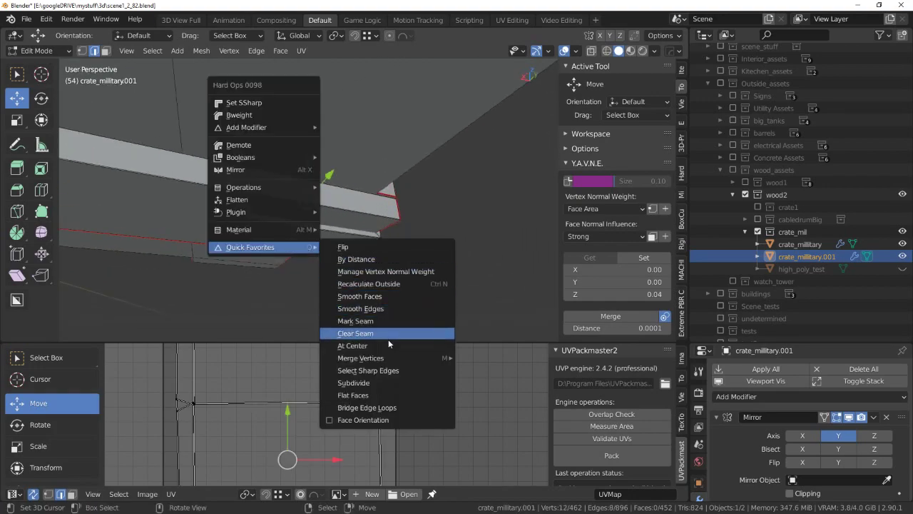
{"action": "left_click", "coordinate": [391, 321]}
{"action": "middle_click_drag", "start_coordinate": [391, 325], "coordinate": [317, 230]}
Select the small board under the beam, unwrap it, and frame its UV island.
{"action": "left_click", "coordinate": [301, 221]}
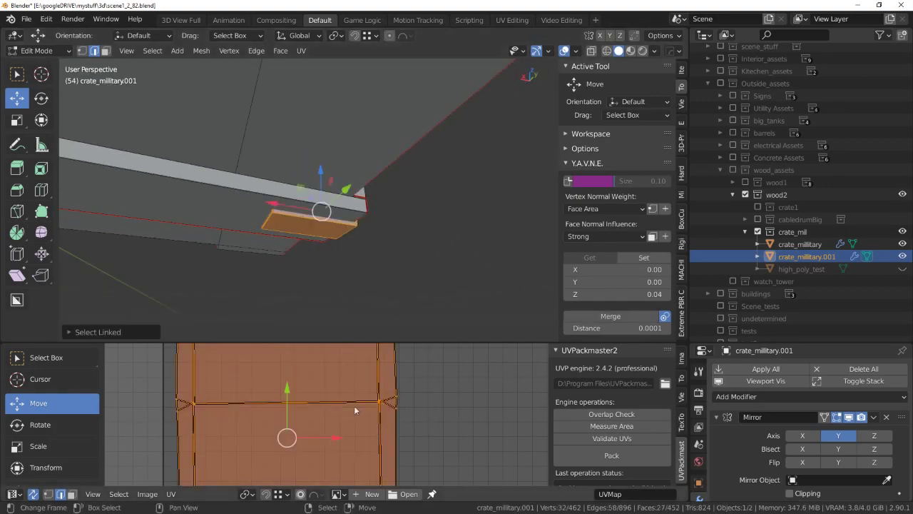
{"action": "scroll", "coordinate": [376, 401], "scroll_direction": "down", "scroll_amount": 3}
{"action": "scroll", "coordinate": [361, 399], "scroll_direction": "down", "scroll_amount": 3}
{"action": "key", "text": "u"}
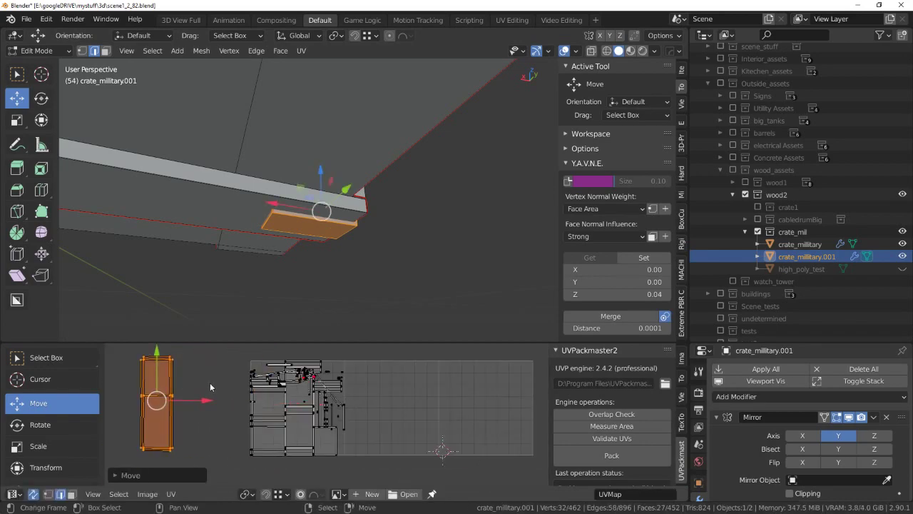
{"action": "key", "text": "KP_Decimal"}
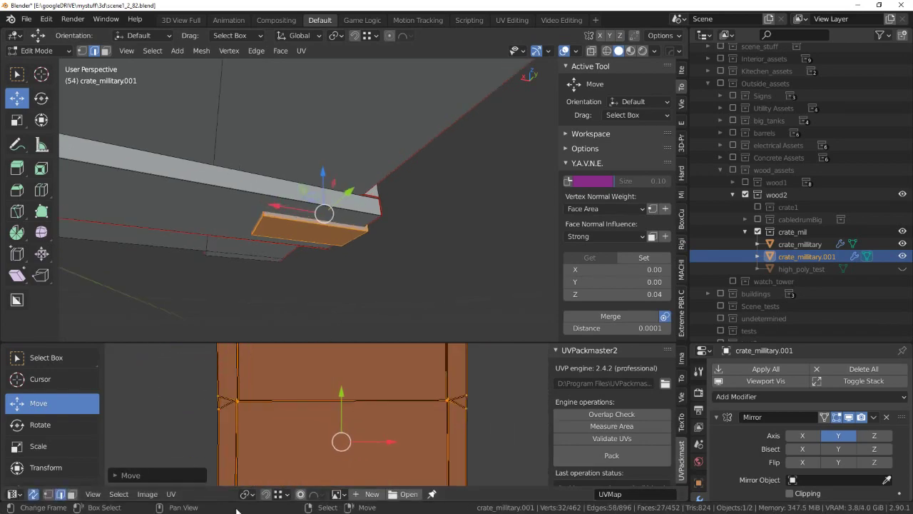
{"action": "scroll", "coordinate": [223, 417], "scroll_direction": "up", "scroll_amount": 4}
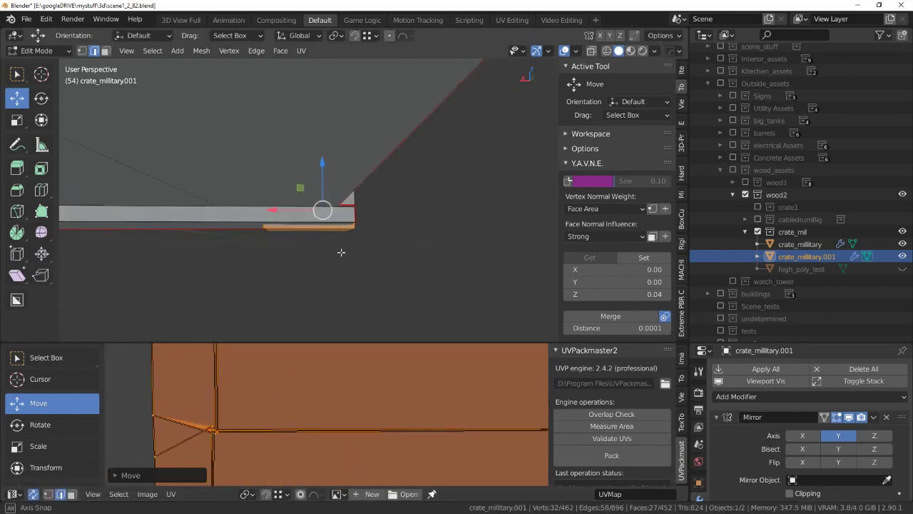
{"action": "middle_click_drag", "start_coordinate": [321, 212], "coordinate": [411, 231]}
Select the linked small board geometry and clear its seams.
{"action": "key", "text": "alt+z"}
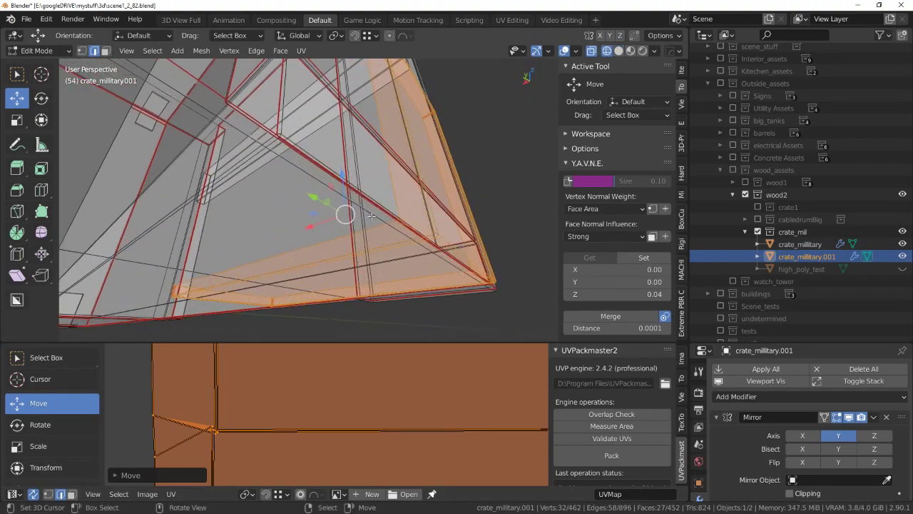
{"action": "key", "text": "alt+a"}
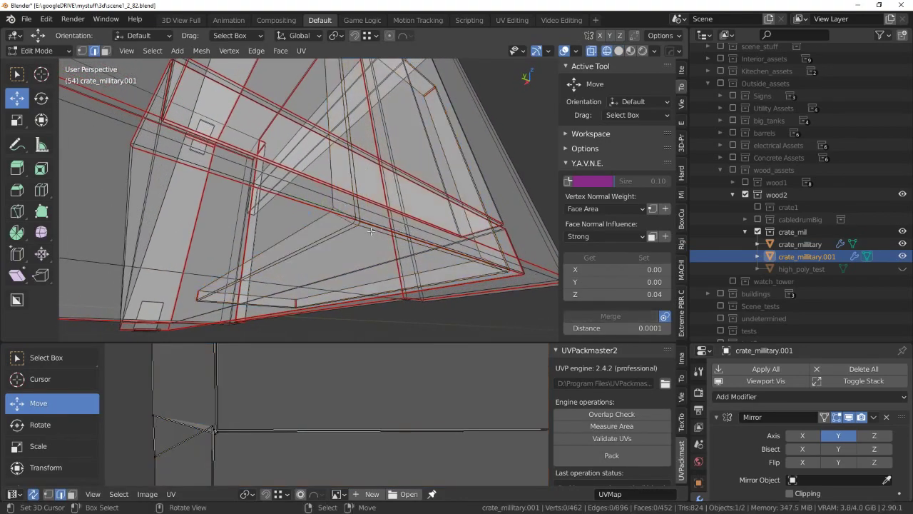
{"action": "key", "text": "alt+z"}
{"action": "mouse_move", "coordinate": [412, 231]}
{"action": "middle_mouse_down"}
{"action": "mouse_move", "coordinate": [346, 237]}
{"action": "mouse_move", "coordinate": [285, 229]}
{"action": "mouse_move", "coordinate": [331, 236]}
{"action": "middle_mouse_up"}
{"action": "key", "text": "alt+z"}
{"action": "key", "text": "a"}
{"action": "key", "text": "alt+z"}
{"action": "key", "text": "alt+a"}
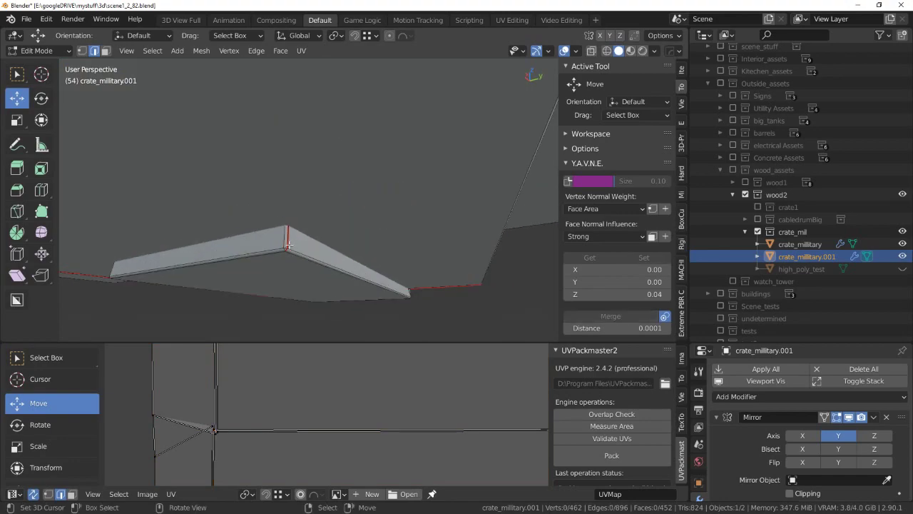
{"action": "key", "text": "l"}
{"action": "key", "text": "KP_Decimal"}
{"action": "key", "text": "q"}
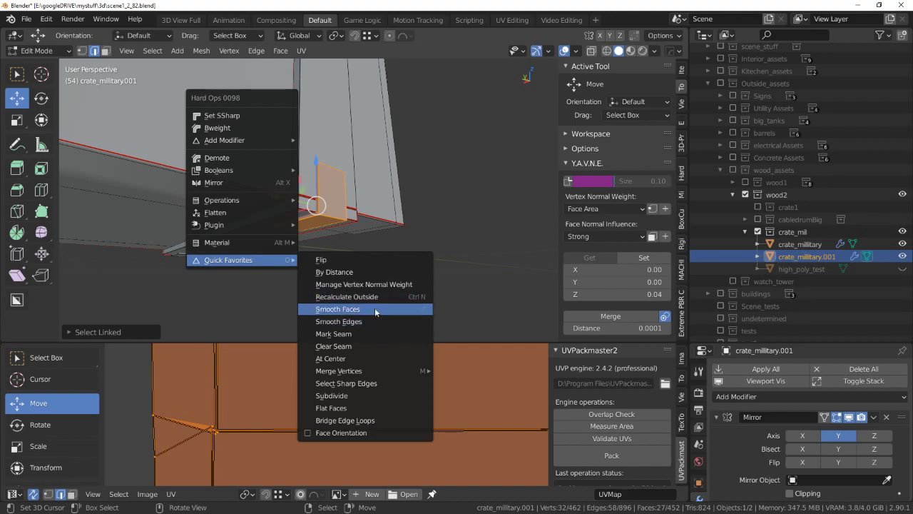
{"action": "left_click", "coordinate": [375, 346]}
Select the small upright panel and clear its stray seams.
{"action": "key", "text": "alt+a"}
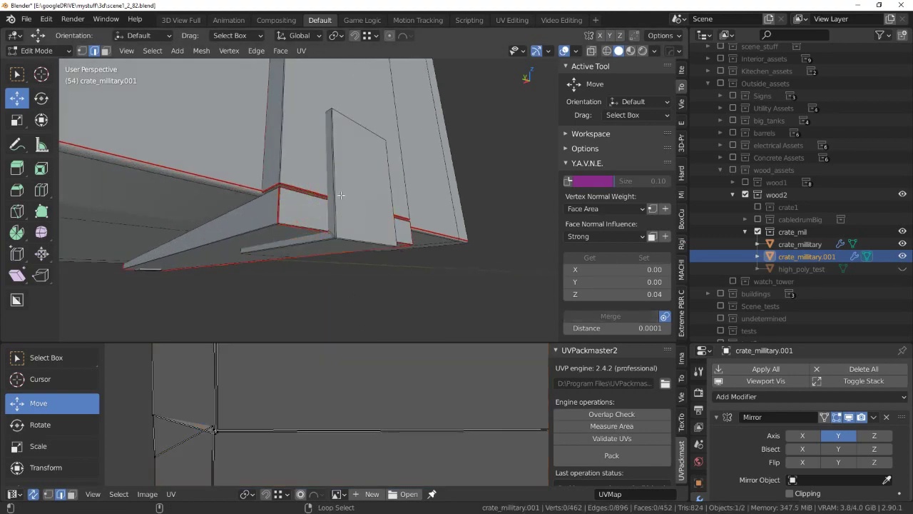
{"action": "key", "text": "l"}
{"action": "key", "text": "KP_Decimal"}
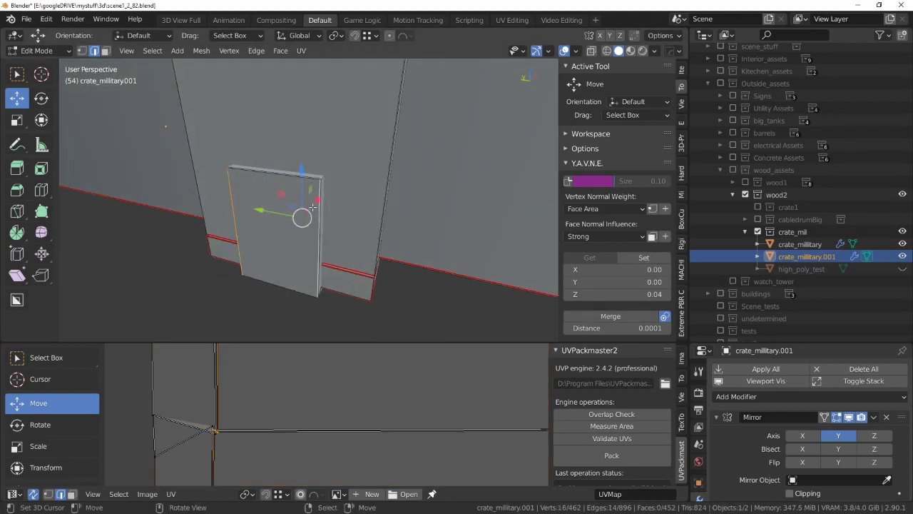
{"action": "middle_click_drag", "start_coordinate": [313, 207], "coordinate": [291, 212]}
{"action": "key", "text": "q"}
{"action": "left_click", "coordinate": [392, 291]}
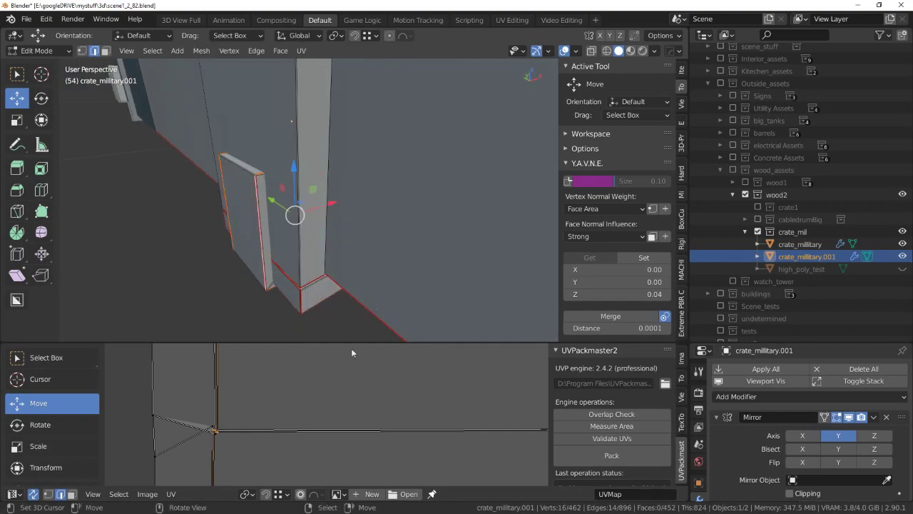
{"action": "scroll", "coordinate": [351, 357], "scroll_direction": "down", "scroll_amount": 3}
{"action": "scroll", "coordinate": [307, 367], "scroll_direction": "down", "scroll_amount": 3}
Unwrap the panel as one H-shaped island, move it left, then select all faces.
{"action": "key", "text": "l"}
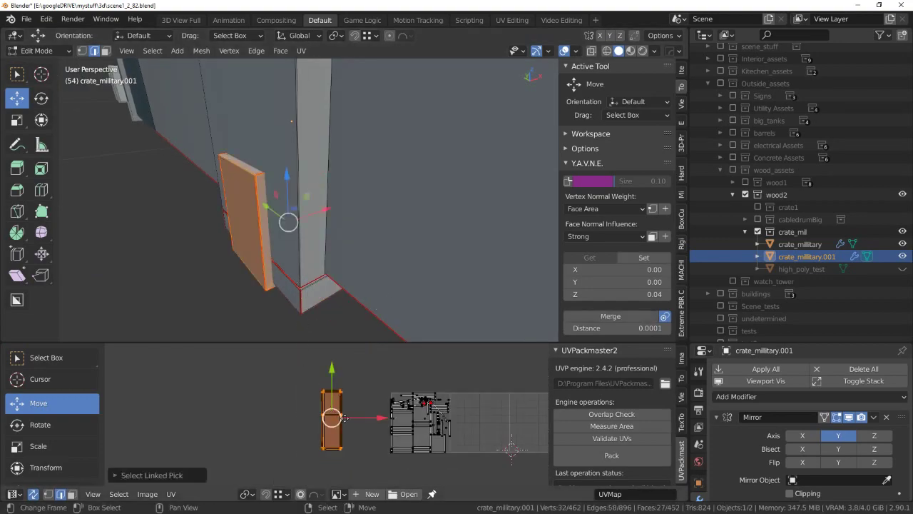
{"action": "key", "text": "u"}
{"action": "left_click", "coordinate": [377, 443]}
{"action": "scroll", "coordinate": [377, 442], "scroll_direction": "up", "scroll_amount": 3}
{"action": "left_click_drag", "start_coordinate": [446, 410], "coordinate": [299, 408]}
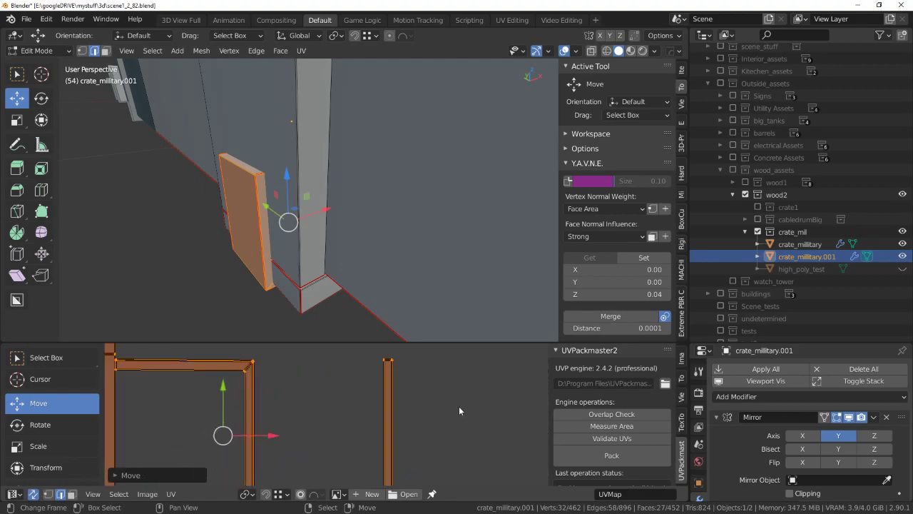
{"action": "scroll", "coordinate": [459, 410], "scroll_direction": "up", "scroll_amount": 2}
{"action": "scroll", "coordinate": [432, 415], "scroll_direction": "up", "scroll_amount": 2}
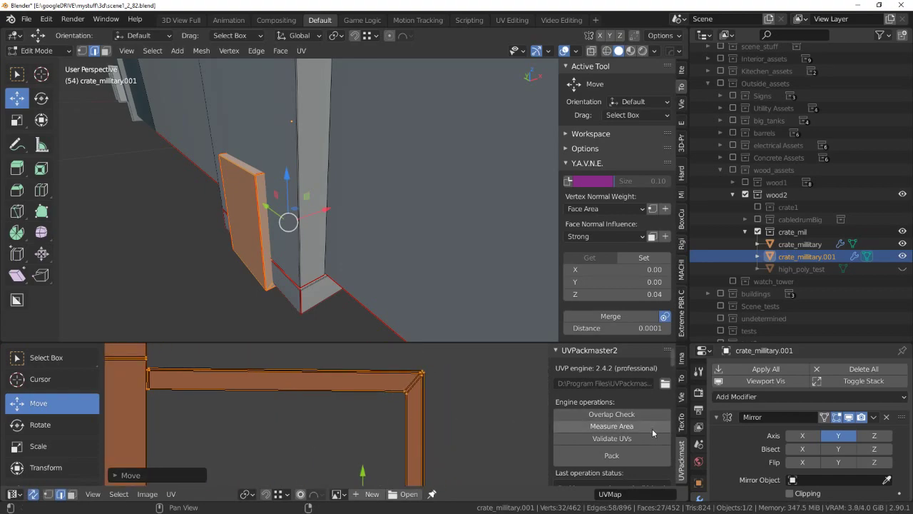
{"action": "scroll", "coordinate": [362, 422], "scroll_direction": "down", "scroll_amount": 4}
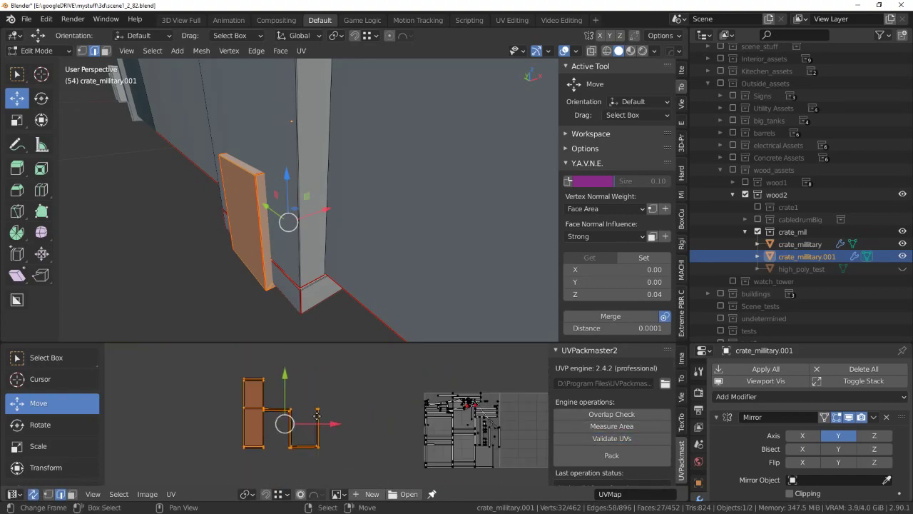
{"action": "scroll", "coordinate": [335, 399], "scroll_direction": "up", "scroll_amount": 3}
{"action": "scroll", "coordinate": [373, 362], "scroll_direction": "up", "scroll_amount": 3}
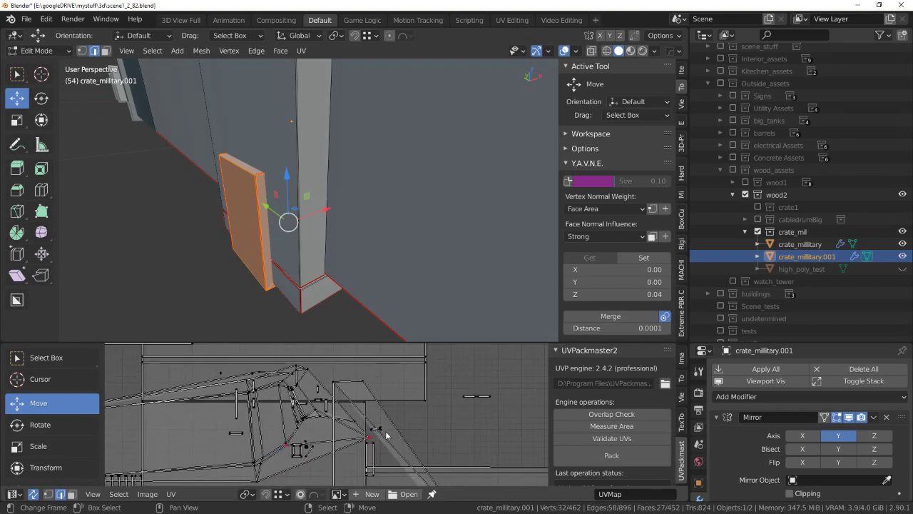
{"action": "scroll", "coordinate": [354, 448], "scroll_direction": "down", "scroll_amount": 2}
{"action": "scroll", "coordinate": [398, 428], "scroll_direction": "down", "scroll_amount": 2}
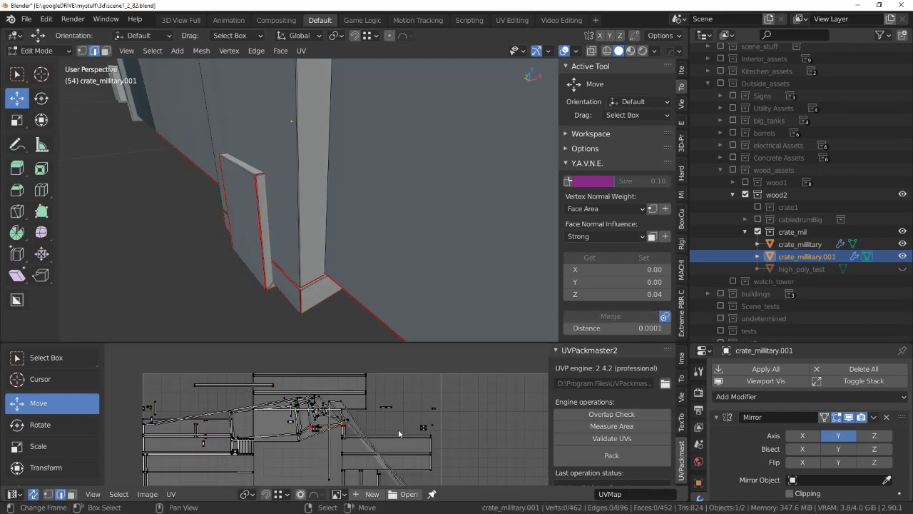
{"action": "key", "text": "a"}
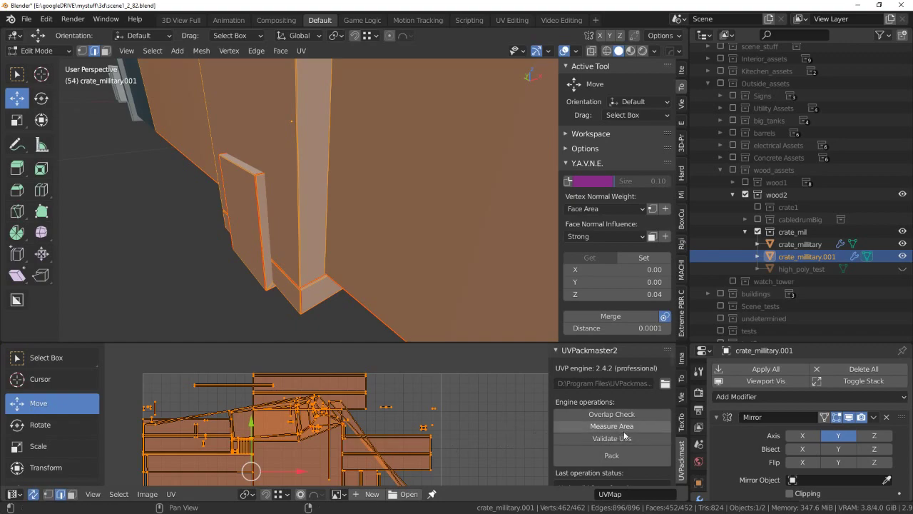
{"action": "scroll", "coordinate": [625, 436], "scroll_direction": "down", "scroll_amount": 2}
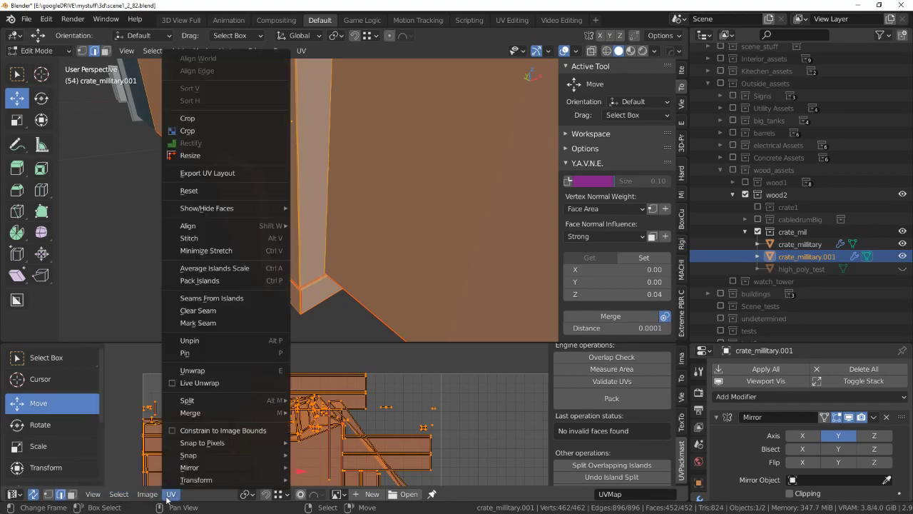
Pin all the crate's UVs in place.
{"action": "left_click", "coordinate": [240, 352]}
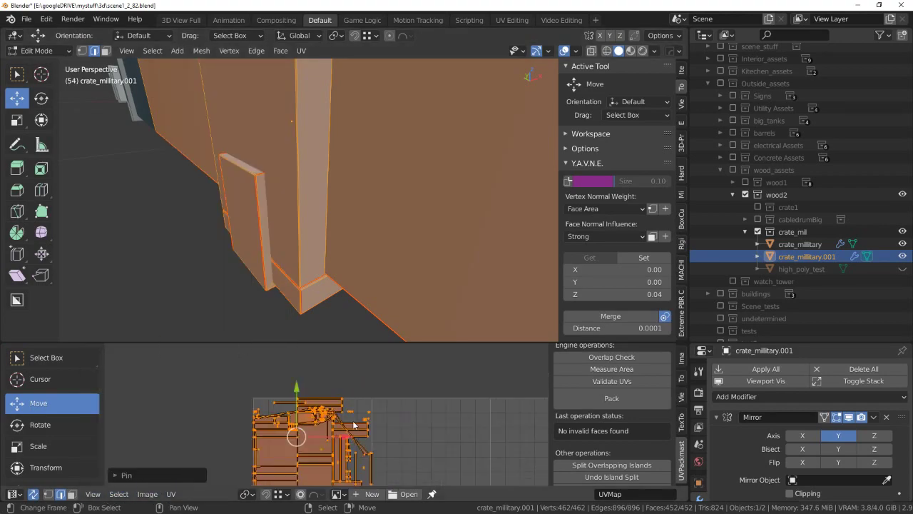
{"action": "key", "text": "alt+a"}
{"action": "mouse_move", "coordinate": [328, 206]}
{"action": "middle_mouse_down", "text": "alt"}
{"action": "mouse_move", "coordinate": [420, 179]}
{"action": "mouse_move", "coordinate": [354, 181]}
{"action": "middle_mouse_up", "text": "alt"}
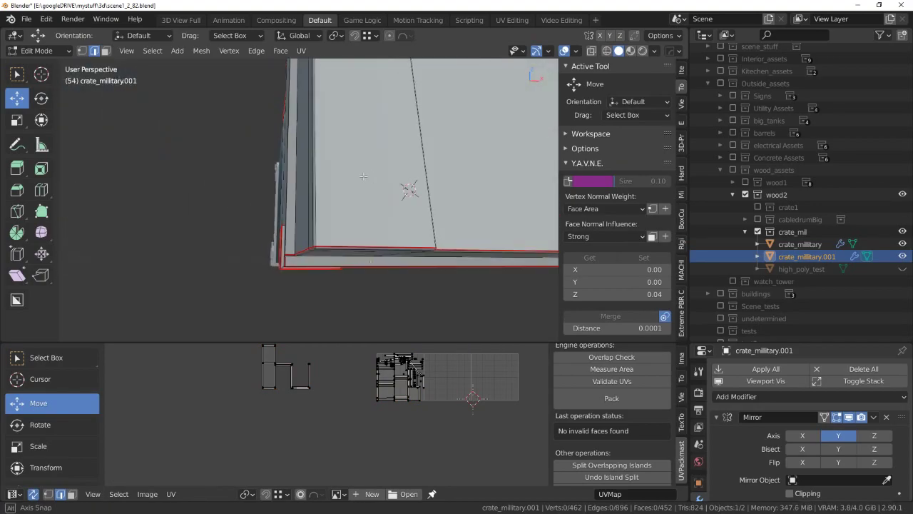
{"action": "key", "text": "a"}
{"action": "key", "text": "alt+a"}
{"action": "scroll", "coordinate": [354, 181], "scroll_direction": "up", "scroll_amount": 5}
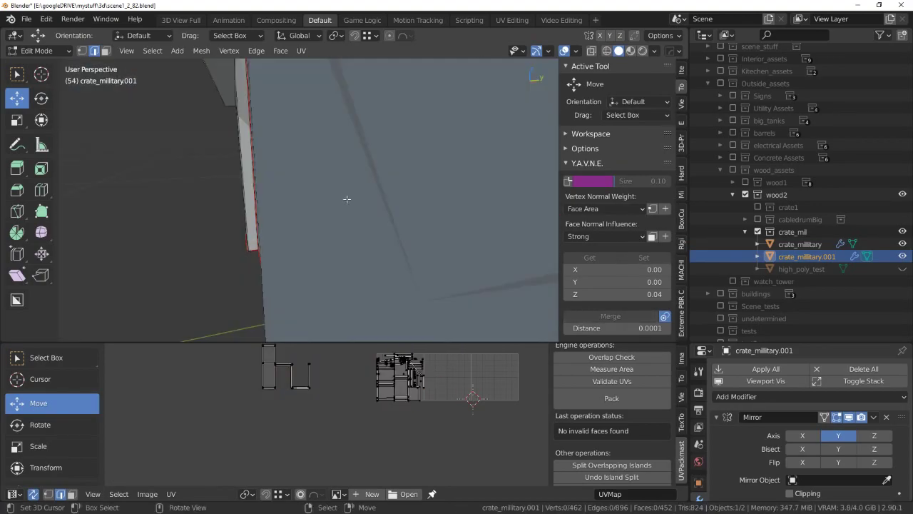
{"action": "mouse_move", "coordinate": [347, 197]}
{"action": "middle_mouse_down", "text": "alt"}
{"action": "mouse_move", "coordinate": [371, 236]}
{"action": "mouse_move", "coordinate": [390, 214]}
{"action": "mouse_move", "coordinate": [235, 74]}
{"action": "mouse_move", "coordinate": [306, 162]}
{"action": "mouse_move", "coordinate": [301, 170]}
{"action": "middle_mouse_up", "text": "alt"}
Mark the edges at the crate's bottom corner as seams.
{"action": "left_click", "coordinate": [389, 252]}
{"action": "scroll", "coordinate": [265, 127], "scroll_direction": "down", "scroll_amount": 3}
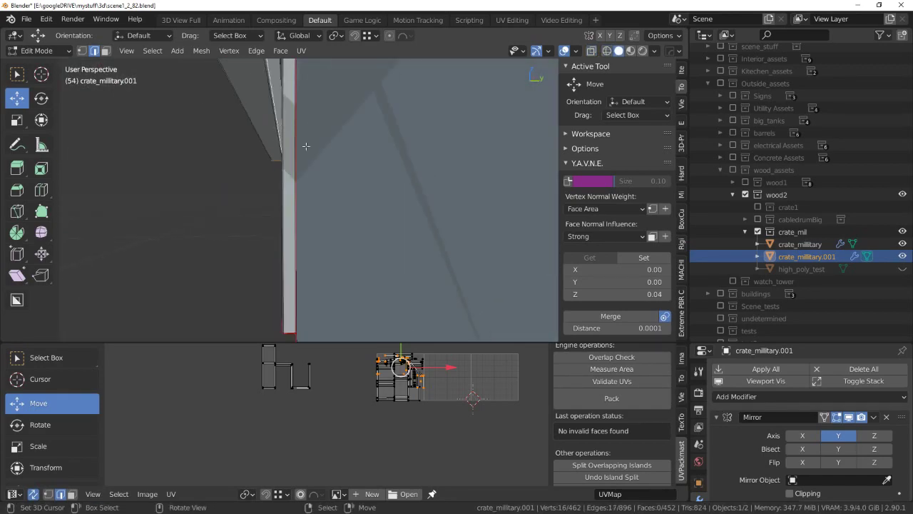
{"action": "key", "text": "q"}
{"action": "left_click", "coordinate": [433, 260]}
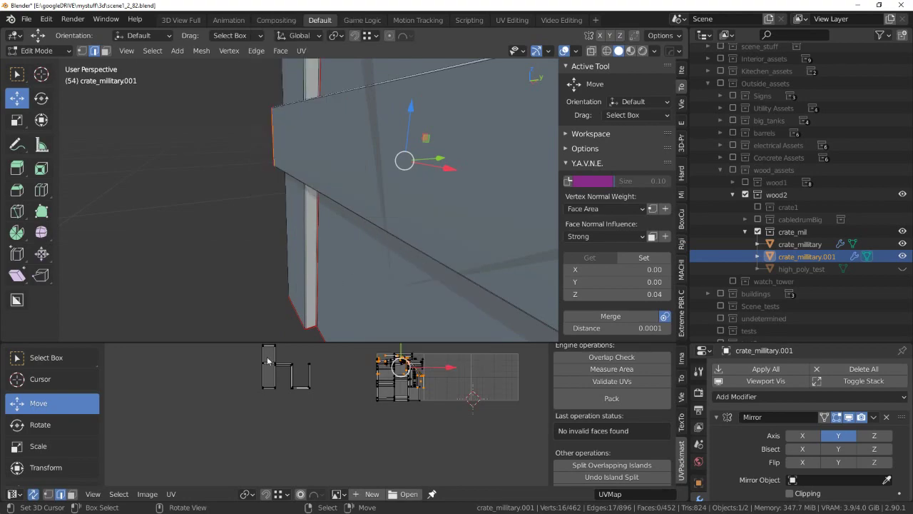
Mark seams along the top plank edges of the crate.
{"action": "key", "text": "a"}
{"action": "scroll", "coordinate": [304, 438], "scroll_direction": "up", "scroll_amount": 3}
{"action": "scroll", "coordinate": [365, 404], "scroll_direction": "up", "scroll_amount": 2}
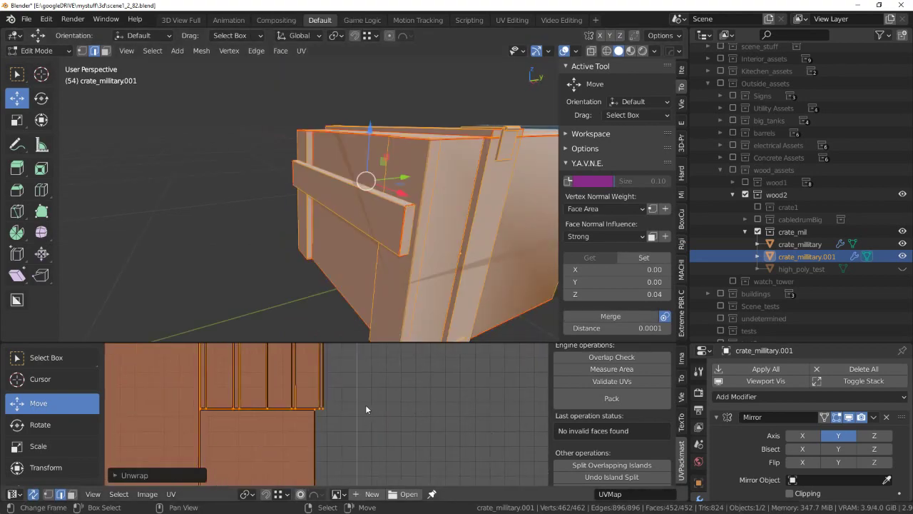
{"action": "mouse_move", "coordinate": [378, 278]}
{"action": "middle_mouse_down"}
{"action": "mouse_move", "coordinate": [408, 263]}
{"action": "mouse_move", "coordinate": [389, 238]}
{"action": "mouse_move", "coordinate": [283, 206]}
{"action": "middle_mouse_up"}
{"action": "key", "text": "alt+a"}
{"action": "scroll", "coordinate": [381, 229], "scroll_direction": "up", "scroll_amount": 2}
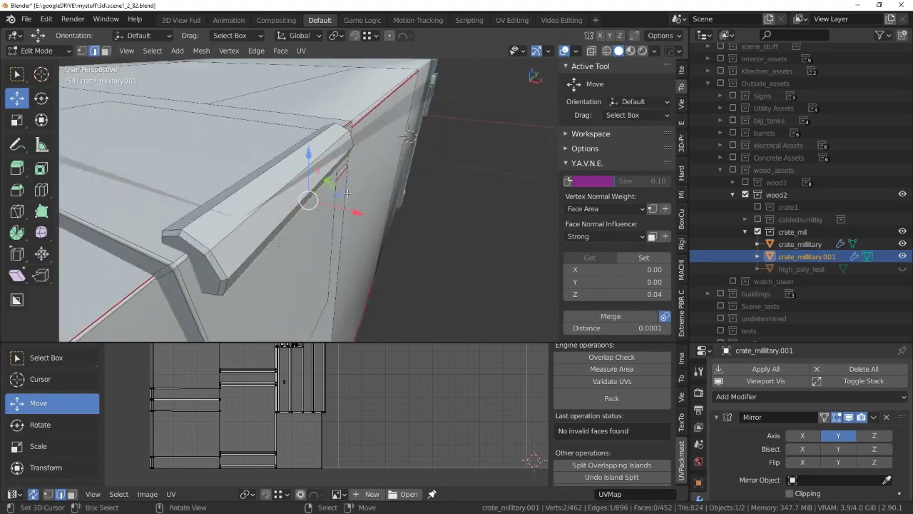
{"action": "mouse_move", "coordinate": [336, 185]}
{"action": "middle_mouse_down"}
{"action": "mouse_move", "coordinate": [431, 219]}
{"action": "mouse_move", "coordinate": [347, 195]}
{"action": "mouse_move", "coordinate": [328, 171]}
{"action": "mouse_move", "coordinate": [268, 169]}
{"action": "middle_mouse_up"}
{"action": "key", "text": "q"}
{"action": "left_click", "coordinate": [445, 273]}
Switch to face selection in see-through view and select faces on the plank end.
{"action": "scroll", "coordinate": [322, 183], "scroll_direction": "up", "scroll_amount": 5}
{"action": "key", "text": "ctrl+Tab"}
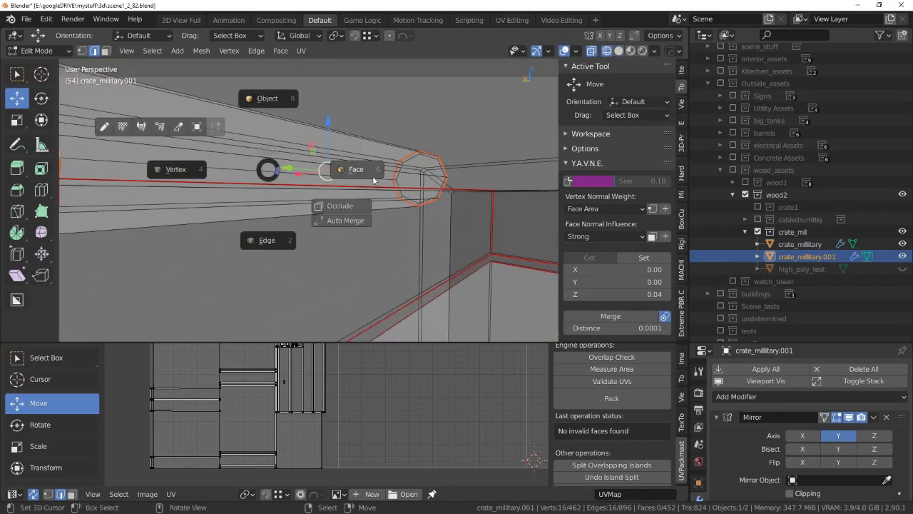
{"action": "mouse_move", "coordinate": [355, 160]}
{"action": "middle_mouse_down"}
{"action": "mouse_move", "coordinate": [293, 198]}
{"action": "mouse_move", "coordinate": [239, 180]}
{"action": "mouse_move", "coordinate": [216, 186]}
{"action": "mouse_move", "coordinate": [282, 159]}
{"action": "mouse_move", "coordinate": [310, 194]}
{"action": "mouse_move", "coordinate": [396, 198]}
{"action": "mouse_move", "coordinate": [344, 195]}
{"action": "middle_mouse_up"}
{"action": "key", "text": "shift+z"}
{"action": "key", "text": "a"}
{"action": "key", "text": "alt+z"}
{"action": "key", "text": "alt+a"}
{"action": "left_click", "coordinate": [215, 186]}
{"action": "left_click", "coordinate": [310, 195], "text": "shift"}
{"action": "left_click", "coordinate": [292, 203]}
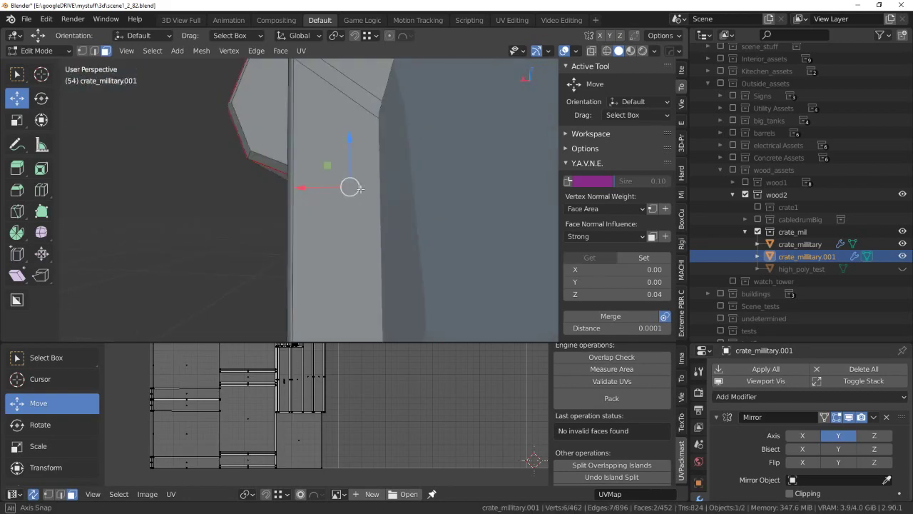
Delete the two bevel faces at the plank end.
{"action": "key", "text": "x"}
{"action": "left_click", "coordinate": [338, 129]}
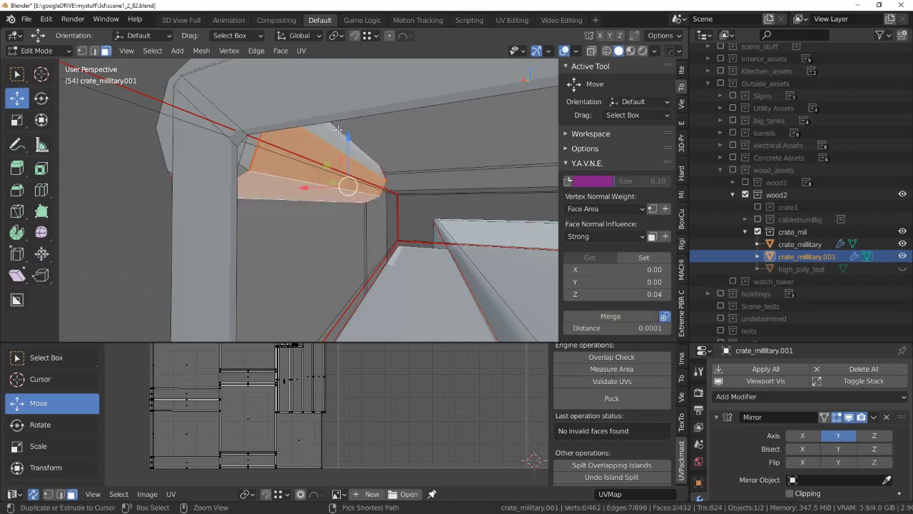
{"action": "key", "text": "x"}
{"action": "left_click", "coordinate": [334, 144]}
{"action": "middle_click_drag", "start_coordinate": [334, 144], "coordinate": [338, 148]}
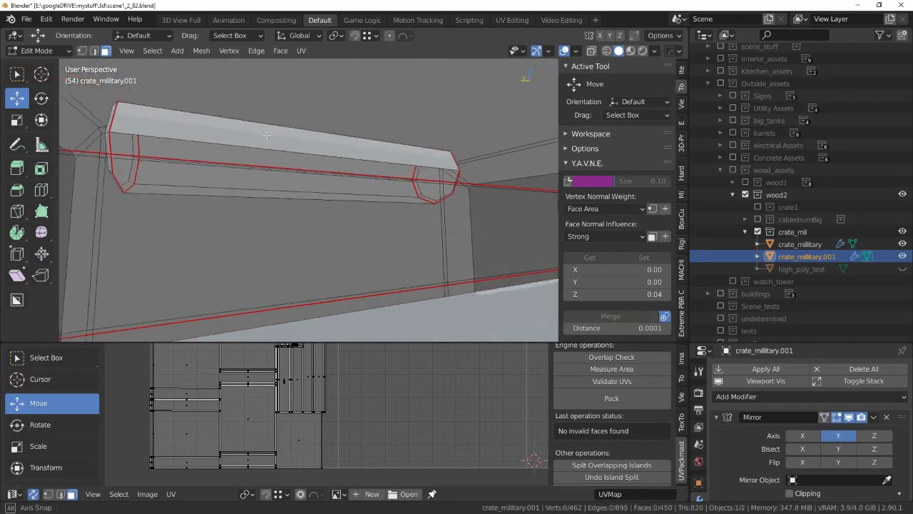
{"action": "scroll", "coordinate": [339, 148], "scroll_direction": "down", "scroll_amount": 3}
{"action": "scroll", "coordinate": [339, 148], "scroll_direction": "down", "scroll_amount": 3}
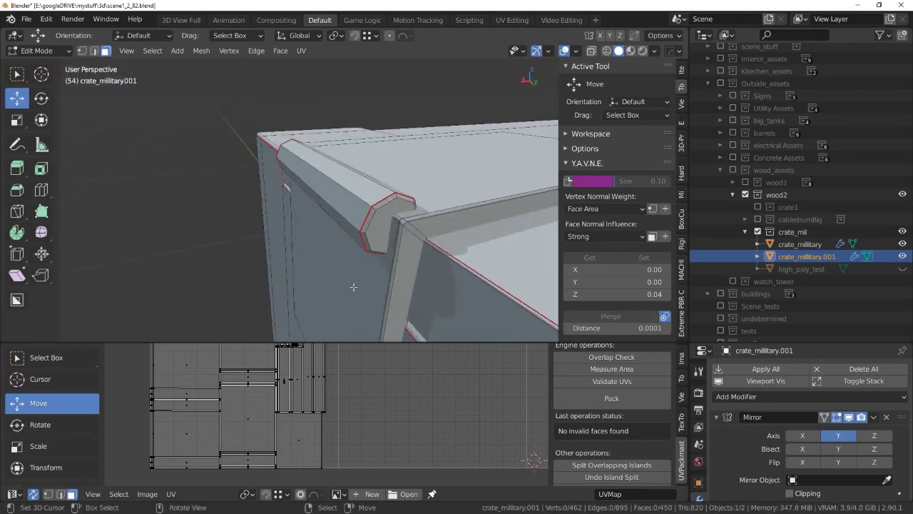
{"action": "scroll", "coordinate": [347, 450], "scroll_direction": "down", "scroll_amount": 4}
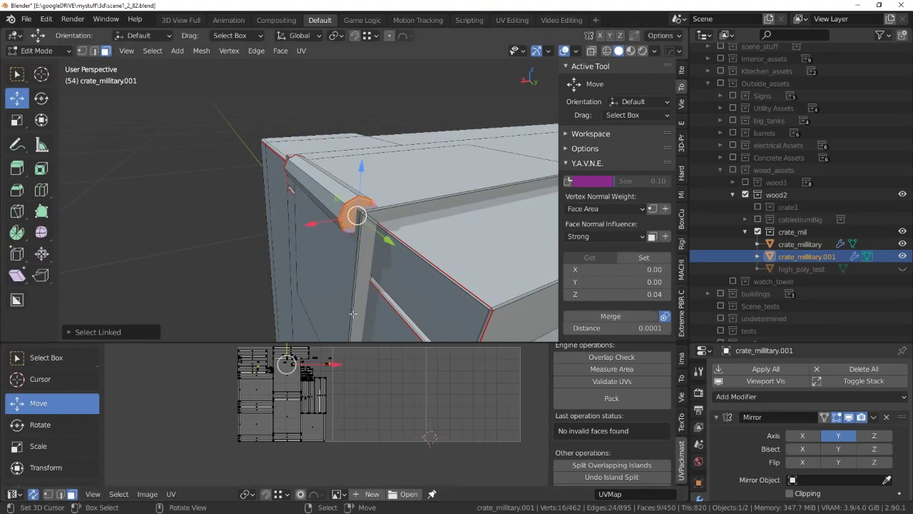
Move the octagonal UV island to the left, clear of the overlap.
{"action": "key", "text": "g"}
{"action": "left_click", "coordinate": [237, 435]}
{"action": "key", "text": "alt+a"}
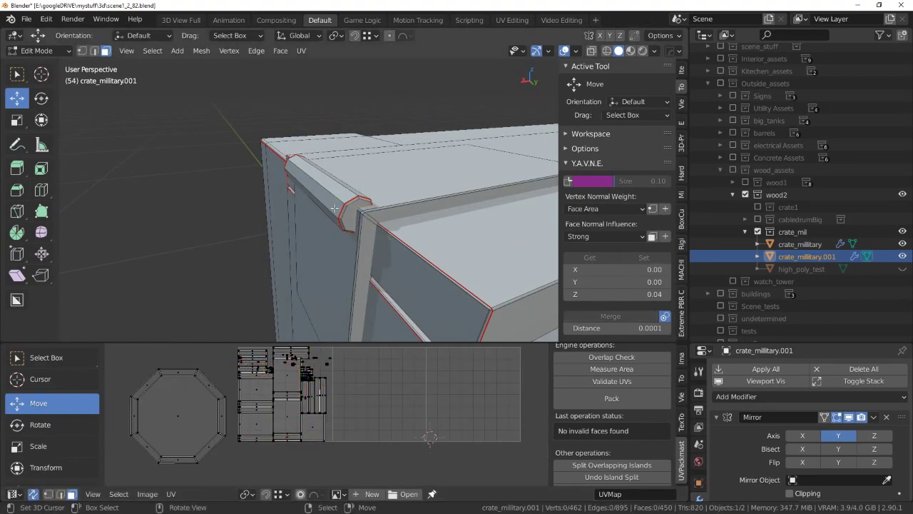
{"action": "left_click", "coordinate": [334, 258]}
{"action": "key", "text": "a"}
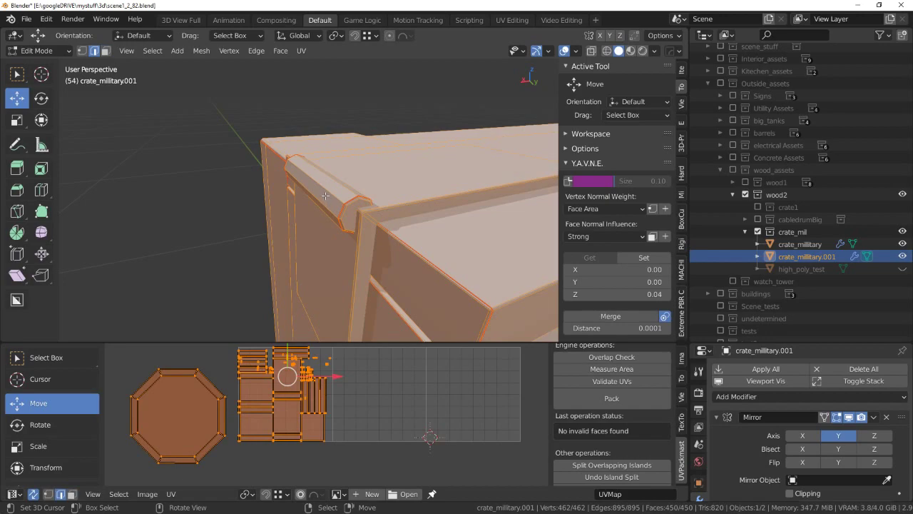
{"action": "key", "text": "alt+a"}
Select and unwrap the rounded top beam, moving its UV island left.
{"action": "key", "text": "l"}
{"action": "key", "text": "u"}
{"action": "left_click", "coordinate": [316, 184]}
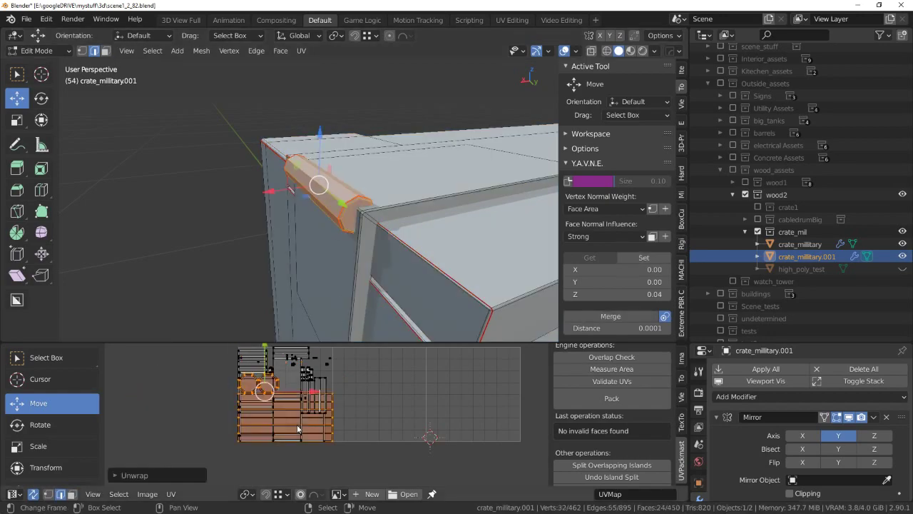
{"action": "key", "text": "g"}
{"action": "middle_click_drag", "start_coordinate": [258, 335], "coordinate": [389, 216]}
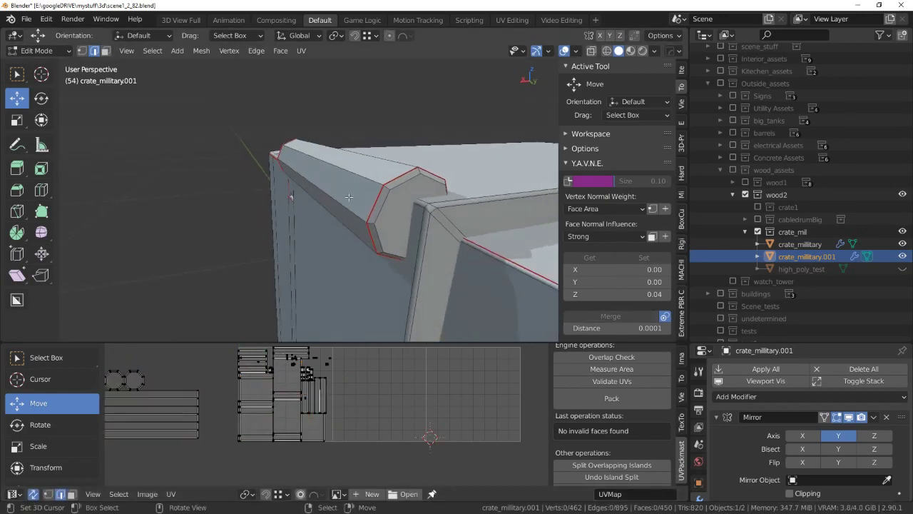
Mark the edge loop around the latch plate as a seam.
{"action": "key", "text": "a"}
{"action": "right_click", "coordinate": [500, 246]}
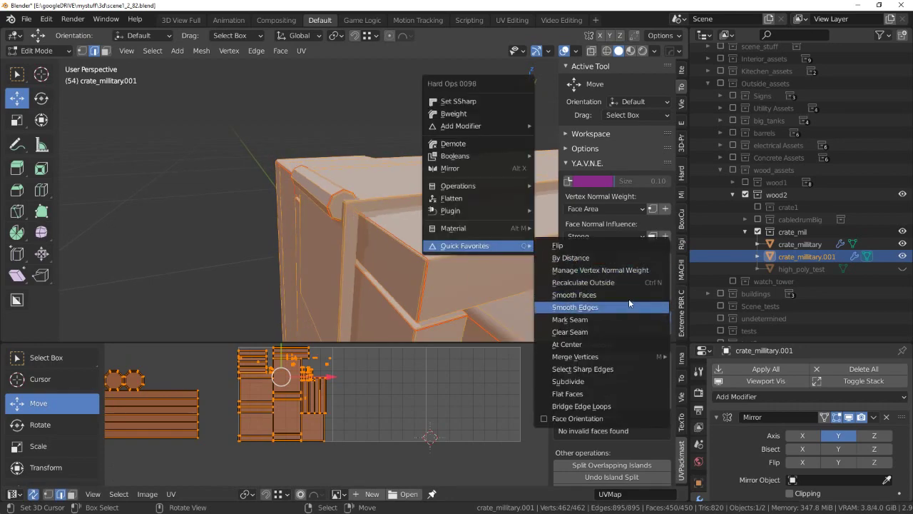
{"action": "key", "text": "Escape"}
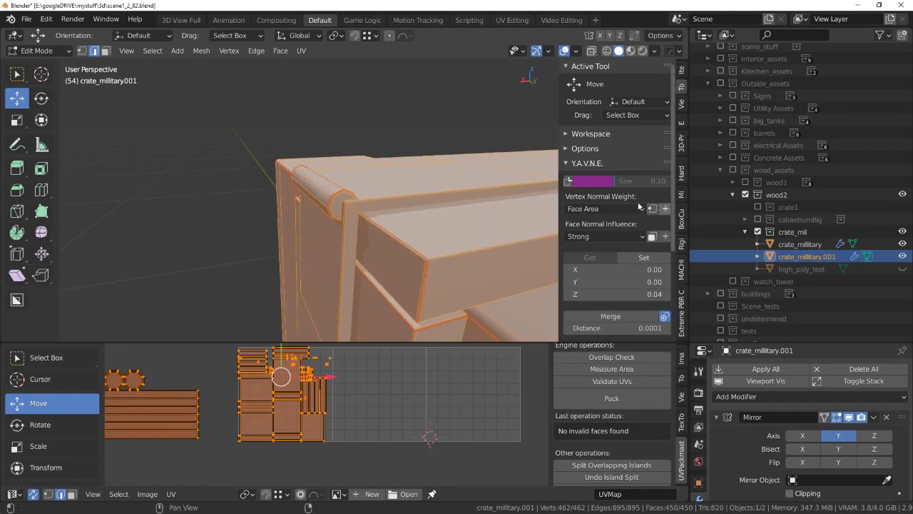
{"action": "mouse_move", "coordinate": [500, 214]}
{"action": "middle_mouse_down"}
{"action": "mouse_move", "coordinate": [408, 204]}
{"action": "mouse_move", "coordinate": [374, 186]}
{"action": "mouse_move", "coordinate": [357, 224]}
{"action": "mouse_move", "coordinate": [306, 249]}
{"action": "mouse_move", "coordinate": [326, 235]}
{"action": "middle_mouse_up"}
{"action": "key", "text": "alt+a"}
{"action": "key", "text": "a"}
{"action": "left_click", "coordinate": [304, 249], "text": "alt"}
{"action": "mouse_move", "coordinate": [416, 282]}
{"action": "middle_mouse_down"}
{"action": "mouse_move", "coordinate": [371, 252]}
{"action": "mouse_move", "coordinate": [350, 216]}
{"action": "middle_mouse_up"}
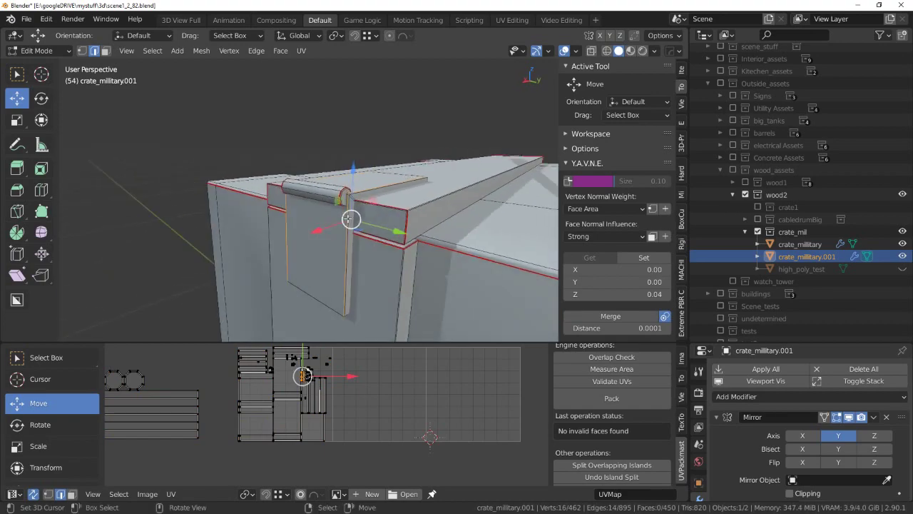
{"action": "key", "text": "q"}
{"action": "mouse_move", "coordinate": [321, 218]}
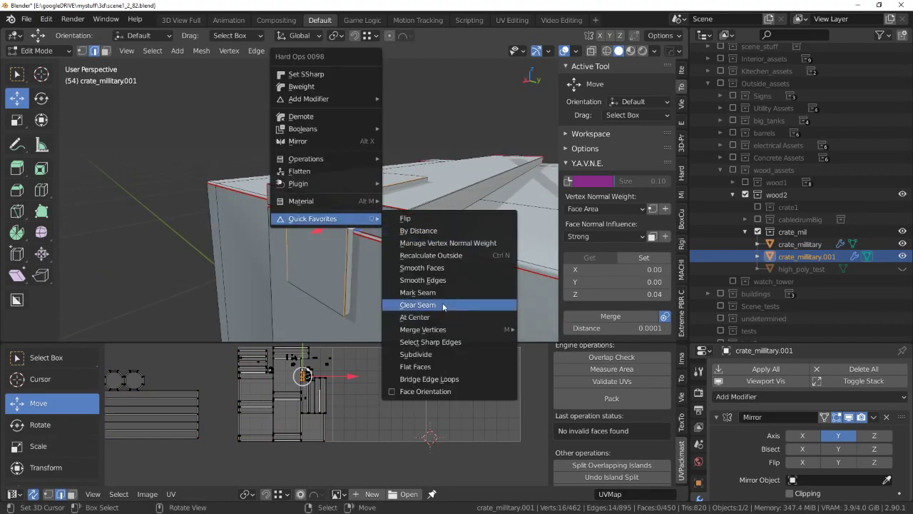
{"action": "left_click", "coordinate": [443, 292]}
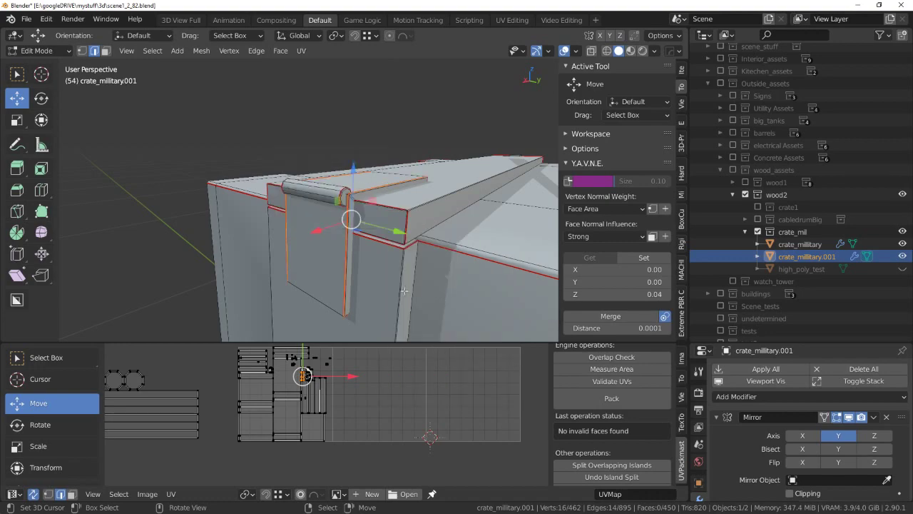
Re-unwrap the whole crate mesh with the new latch seam.
{"action": "middle_click_drag", "start_coordinate": [399, 293], "coordinate": [354, 293]}
{"action": "scroll", "coordinate": [367, 417], "scroll_direction": "down", "scroll_amount": 3}
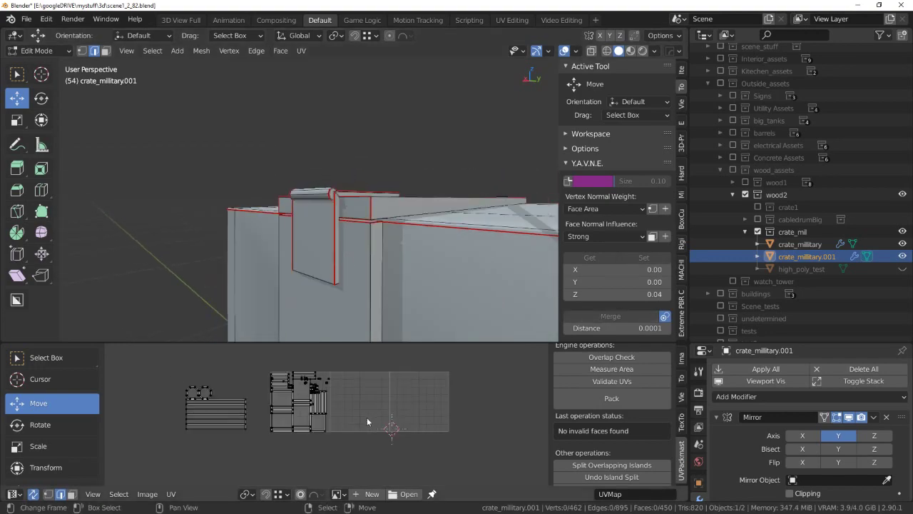
{"action": "key", "text": "a"}
{"action": "key", "text": "u"}
{"action": "left_click", "coordinate": [367, 417]}
{"action": "mouse_move", "coordinate": [442, 286]}
{"action": "middle_mouse_down"}
{"action": "mouse_move", "coordinate": [429, 249]}
{"action": "mouse_move", "coordinate": [400, 239]}
{"action": "mouse_move", "coordinate": [315, 226]}
{"action": "mouse_move", "coordinate": [330, 250]}
{"action": "middle_mouse_up"}
{"action": "key", "text": "alt+a"}
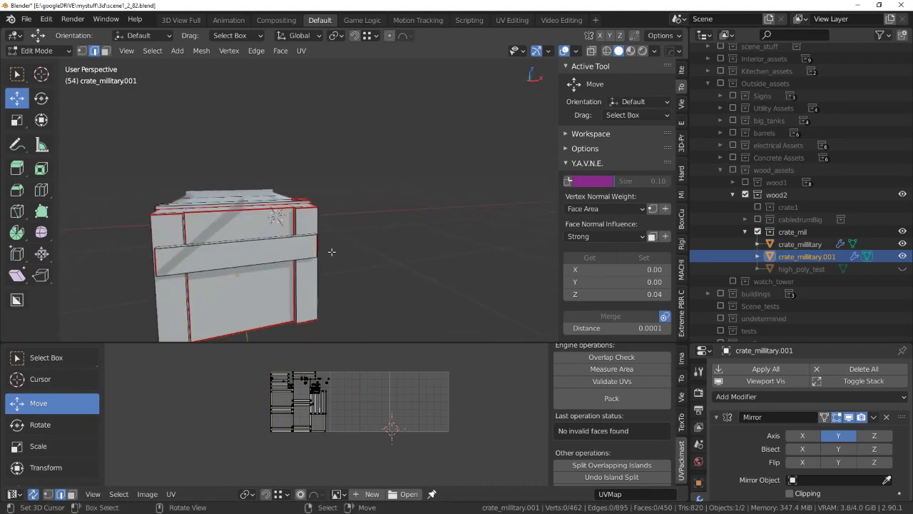
Orbit to an angled top view of the handle and switch to face select mode.
{"action": "scroll", "coordinate": [324, 405], "scroll_direction": "up", "scroll_amount": 2}
{"action": "scroll", "coordinate": [338, 402], "scroll_direction": "up", "scroll_amount": 2}
{"action": "scroll", "coordinate": [338, 402], "scroll_direction": "up", "scroll_amount": 2}
{"action": "mouse_move", "coordinate": [266, 251]}
{"action": "middle_mouse_down"}
{"action": "mouse_move", "coordinate": [190, 236]}
{"action": "mouse_move", "coordinate": [329, 253]}
{"action": "mouse_move", "coordinate": [312, 241]}
{"action": "middle_mouse_up"}
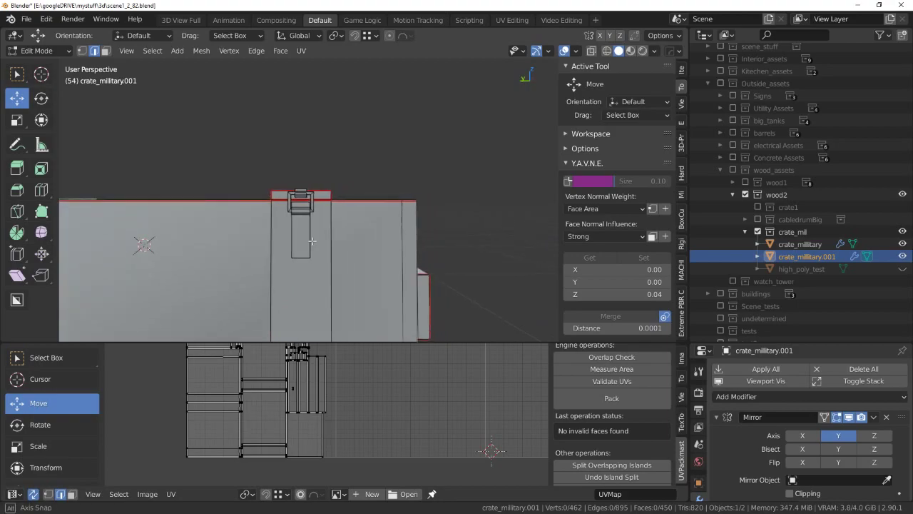
{"action": "scroll", "coordinate": [293, 209], "scroll_direction": "up", "scroll_amount": 3}
{"action": "scroll", "coordinate": [293, 209], "scroll_direction": "down", "scroll_amount": 1}
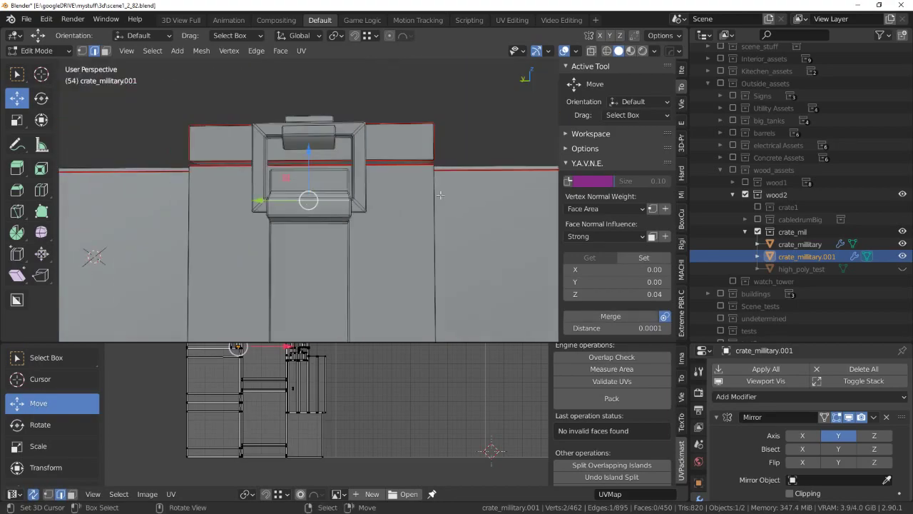
{"action": "mouse_move", "coordinate": [293, 209]}
{"action": "middle_mouse_down"}
{"action": "mouse_move", "coordinate": [363, 203]}
{"action": "mouse_move", "coordinate": [373, 173]}
{"action": "mouse_move", "coordinate": [271, 232]}
{"action": "mouse_move", "coordinate": [311, 213]}
{"action": "mouse_move", "coordinate": [359, 212]}
{"action": "middle_mouse_up"}
{"action": "scroll", "coordinate": [364, 204], "scroll_direction": "up", "scroll_amount": 5}
{"action": "scroll", "coordinate": [278, 224], "scroll_direction": "down", "scroll_amount": 3}
{"action": "scroll", "coordinate": [279, 224], "scroll_direction": "up", "scroll_amount": 1}
{"action": "scroll", "coordinate": [273, 212], "scroll_direction": "down", "scroll_amount": 1}
{"action": "left_click", "coordinate": [329, 216]}
Delete the end face of the top plank.
{"action": "scroll", "coordinate": [336, 214], "scroll_direction": "up", "scroll_amount": 3}
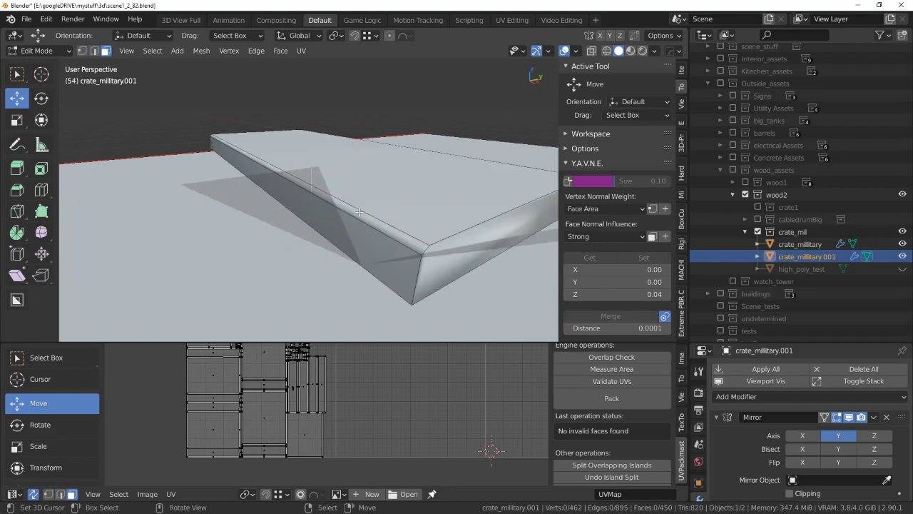
{"action": "scroll", "coordinate": [447, 245], "scroll_direction": "down", "scroll_amount": 2}
{"action": "middle_click_drag", "start_coordinate": [447, 245], "coordinate": [410, 247]}
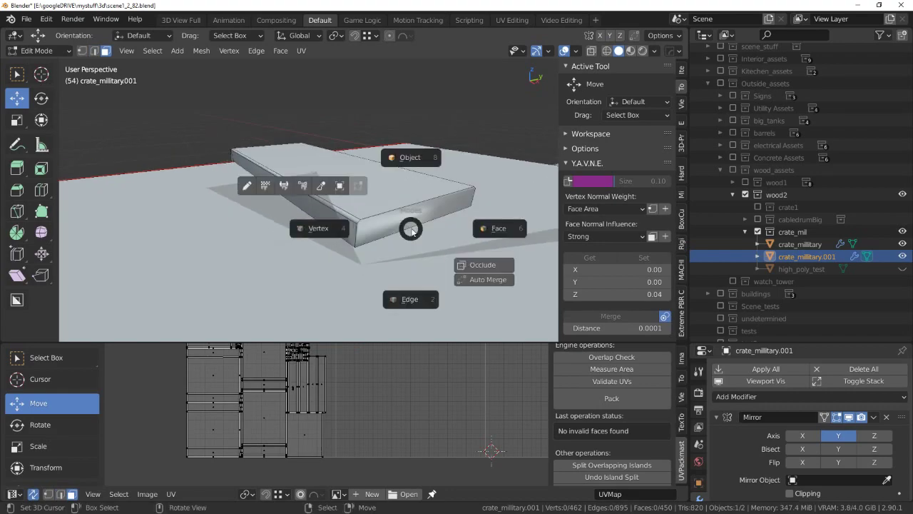
{"action": "key", "text": "x"}
{"action": "left_click", "coordinate": [404, 221]}
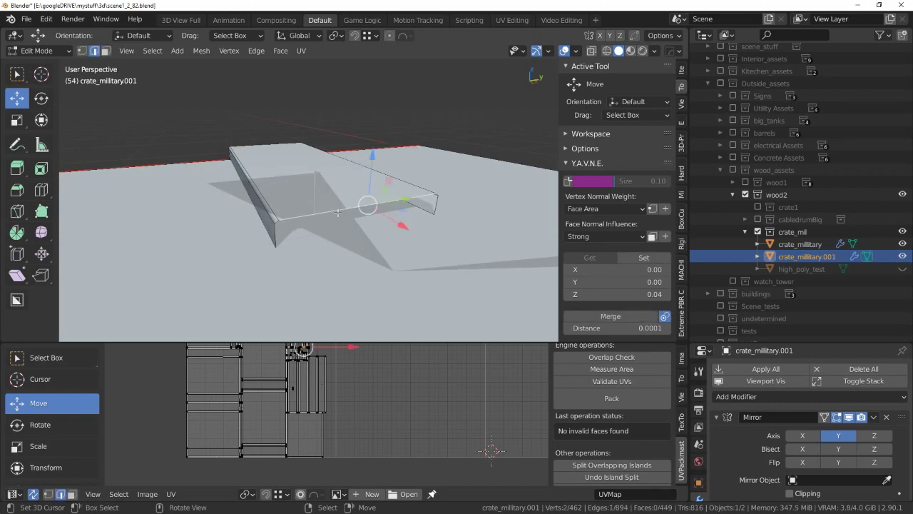
Extrude the open plank-end edges, shift them along X and down Z, then check for gaps.
{"action": "left_click", "coordinate": [349, 234]}
{"action": "middle_click_drag", "start_coordinate": [349, 234], "coordinate": [450, 206]}
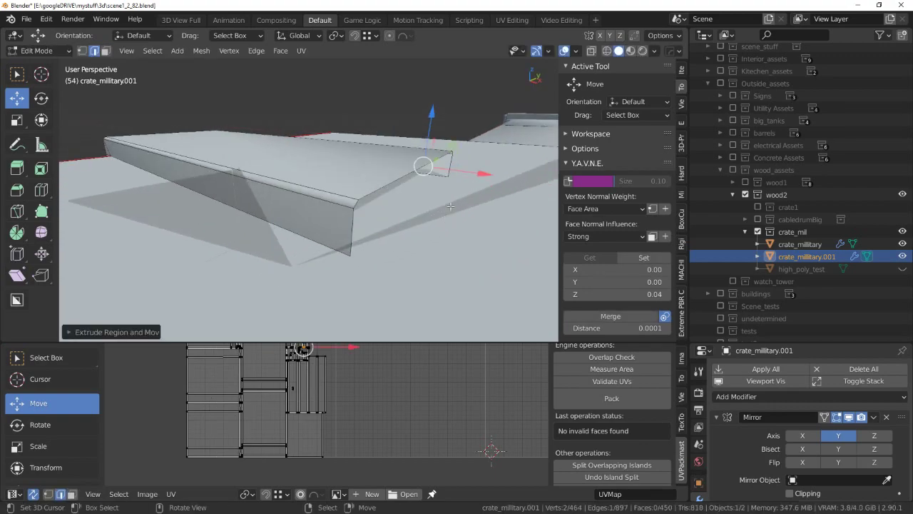
{"action": "left_click_drag", "start_coordinate": [483, 177], "coordinate": [484, 179]}
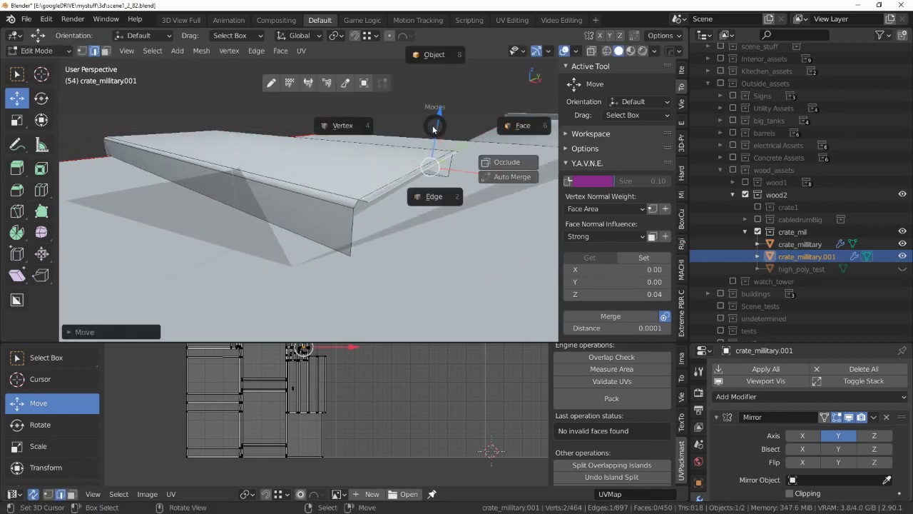
{"action": "left_click_drag", "start_coordinate": [462, 113], "coordinate": [371, 188]}
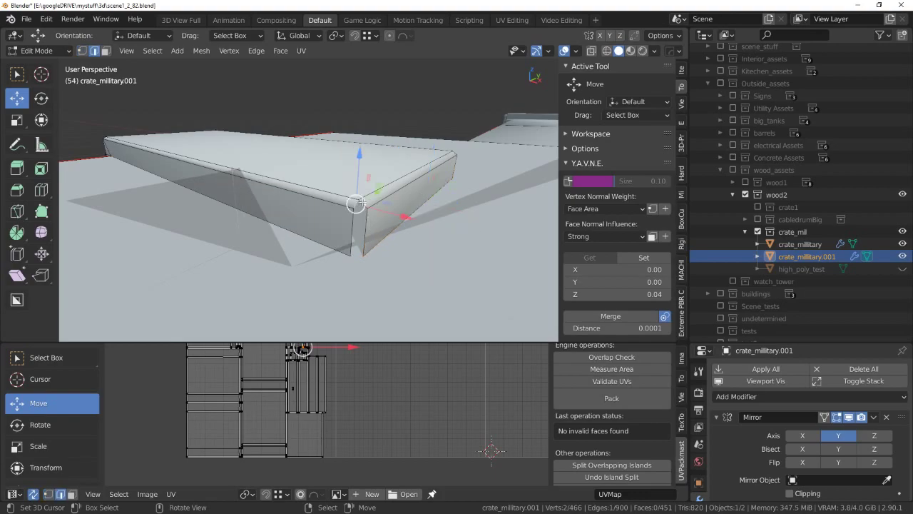
{"action": "middle_click_drag", "start_coordinate": [433, 203], "coordinate": [137, 207]}
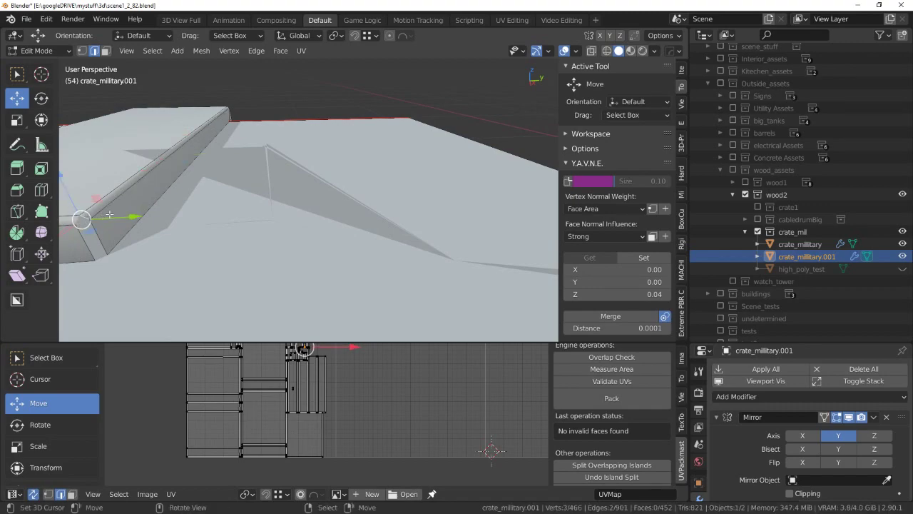
{"action": "middle_click_drag", "start_coordinate": [82, 222], "coordinate": [350, 205]}
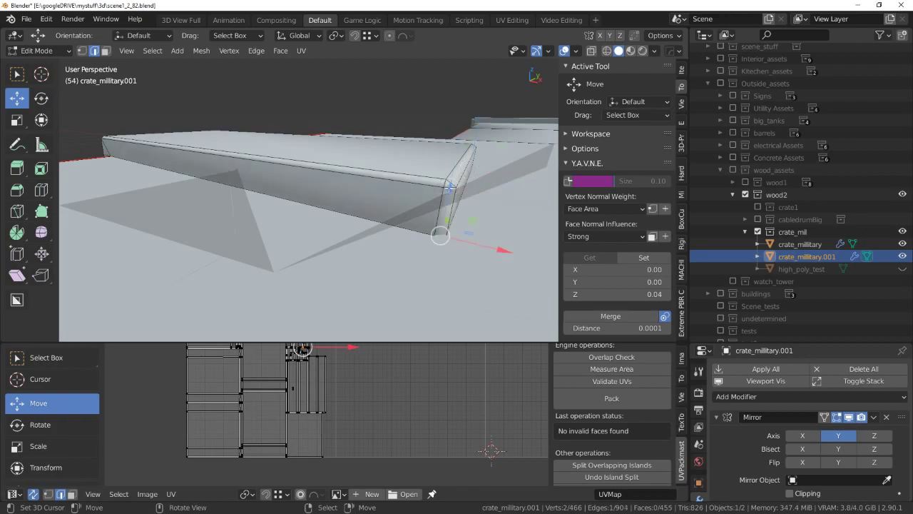
{"action": "mouse_move", "coordinate": [449, 187]}
{"action": "middle_mouse_down"}
{"action": "mouse_move", "coordinate": [325, 198]}
{"action": "mouse_move", "coordinate": [346, 198]}
{"action": "mouse_move", "coordinate": [331, 246]}
{"action": "middle_mouse_up"}
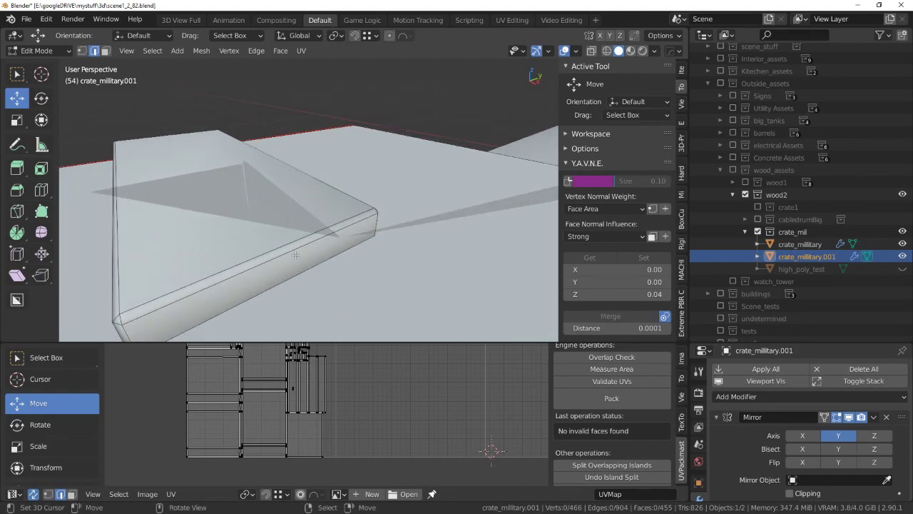
Mark the selected plank edges as seams and turn off X-ray view.
{"action": "key", "text": "a"}
{"action": "middle_click_drag", "start_coordinate": [335, 214], "coordinate": [346, 218]}
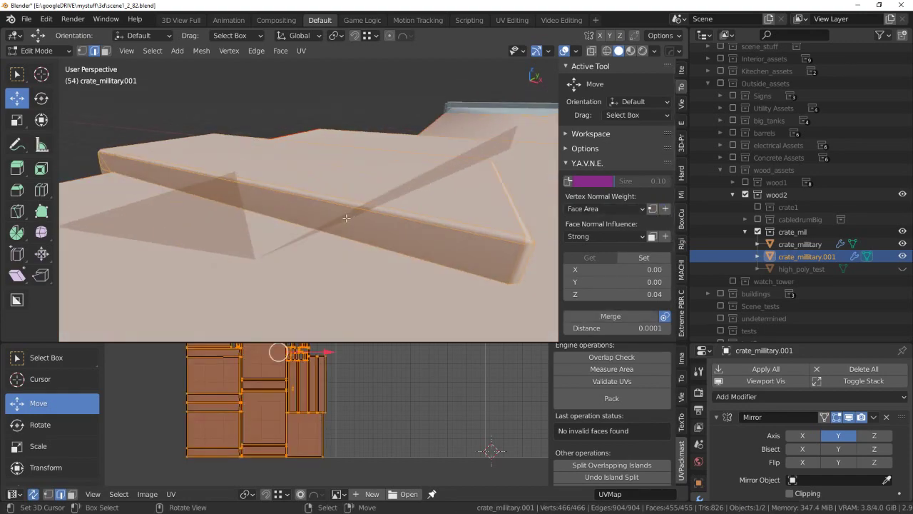
{"action": "middle_click_drag", "start_coordinate": [387, 316], "coordinate": [370, 255]}
{"action": "key", "text": "alt+a"}
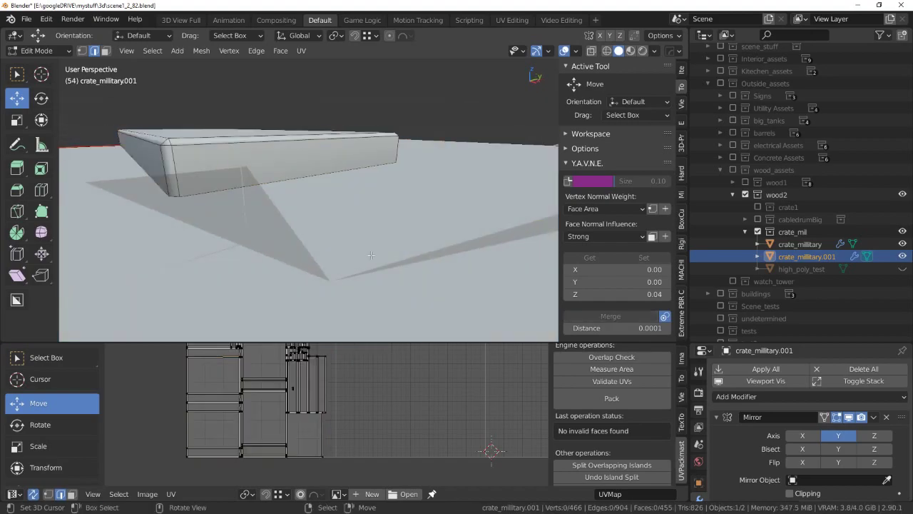
{"action": "middle_click_drag", "start_coordinate": [254, 154], "coordinate": [245, 207]}
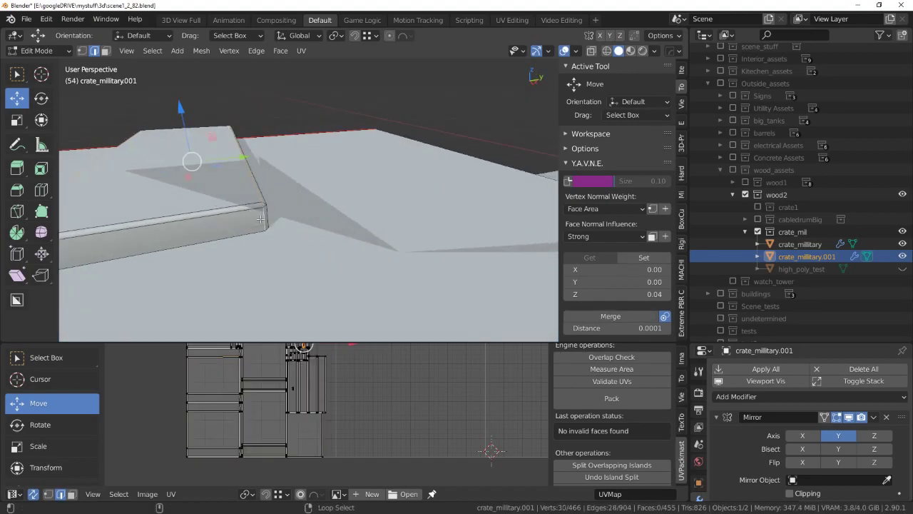
{"action": "key", "text": "q"}
{"action": "left_click", "coordinate": [423, 292]}
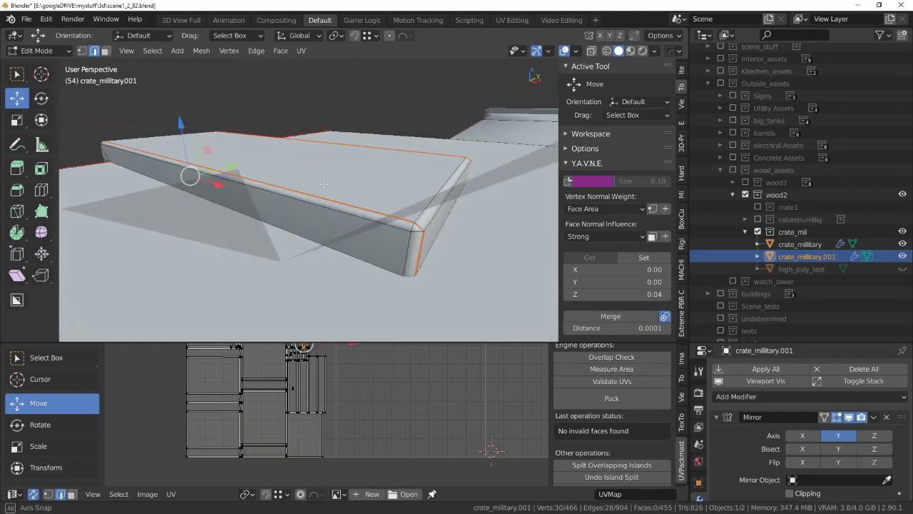
{"action": "mouse_move", "coordinate": [423, 292]}
{"action": "middle_mouse_down"}
{"action": "mouse_move", "coordinate": [415, 184]}
{"action": "mouse_move", "coordinate": [423, 182]}
{"action": "mouse_move", "coordinate": [316, 201]}
{"action": "mouse_move", "coordinate": [386, 216]}
{"action": "middle_mouse_up"}
{"action": "key", "text": "alt+z"}
{"action": "key", "text": "alt+z"}
Mark more crate edges and a handle-frame edge as seams via Quick Favorites.
{"action": "key", "text": "q"}
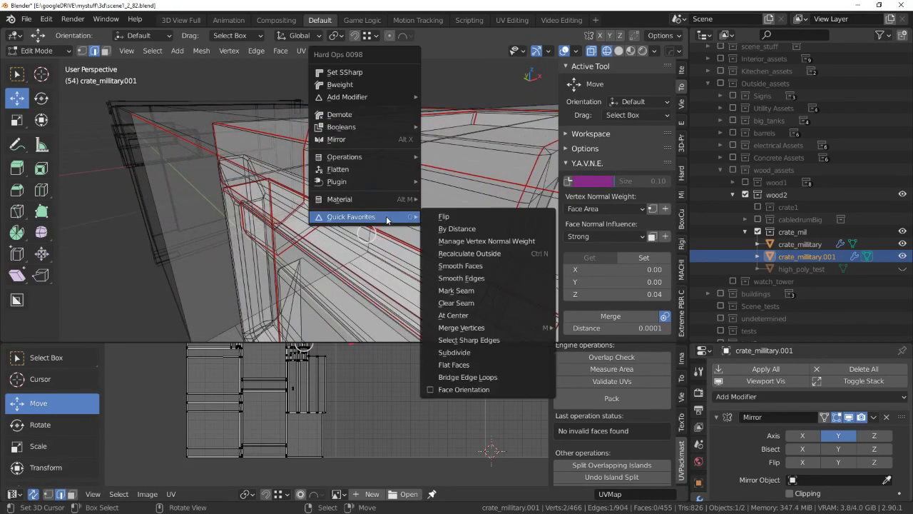
{"action": "left_click", "coordinate": [500, 291]}
{"action": "mouse_move", "coordinate": [499, 291]}
{"action": "middle_mouse_down"}
{"action": "mouse_move", "coordinate": [401, 211]}
{"action": "mouse_move", "coordinate": [325, 233]}
{"action": "middle_mouse_up"}
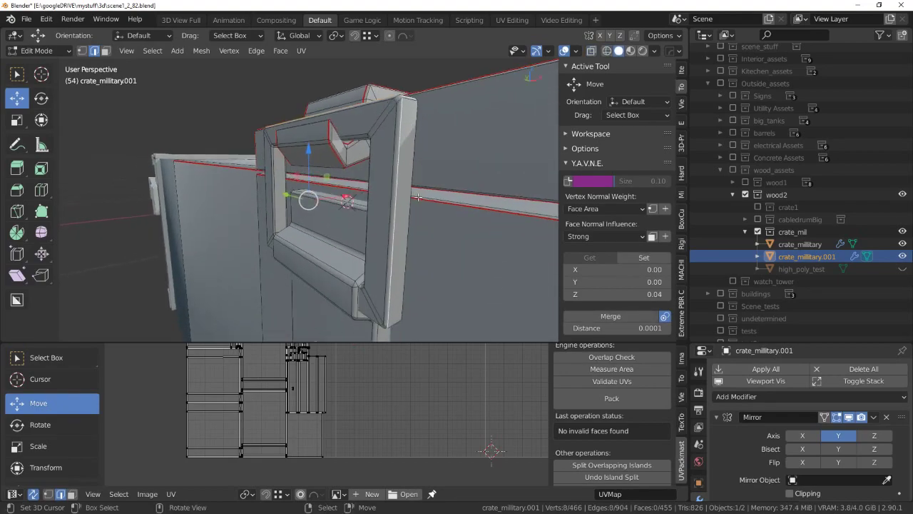
{"action": "left_click", "coordinate": [315, 190], "text": "alt"}
{"action": "mouse_move", "coordinate": [314, 189]}
{"action": "middle_mouse_down"}
{"action": "mouse_move", "coordinate": [339, 163]}
{"action": "mouse_move", "coordinate": [313, 146]}
{"action": "middle_mouse_up"}
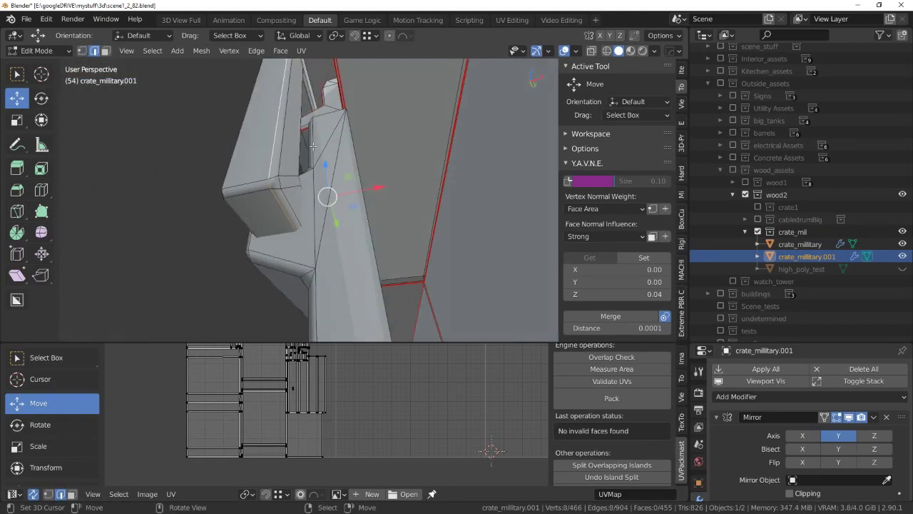
{"action": "key", "text": "q"}
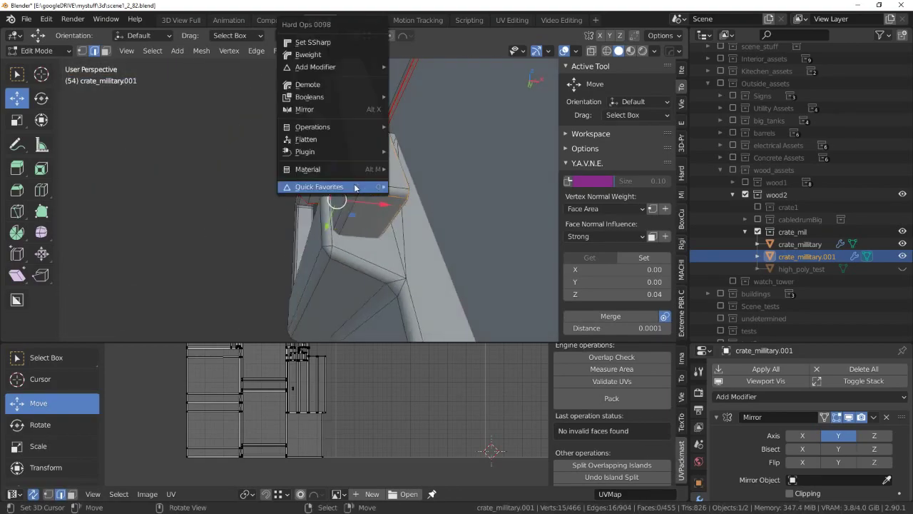
{"action": "left_click", "coordinate": [451, 260]}
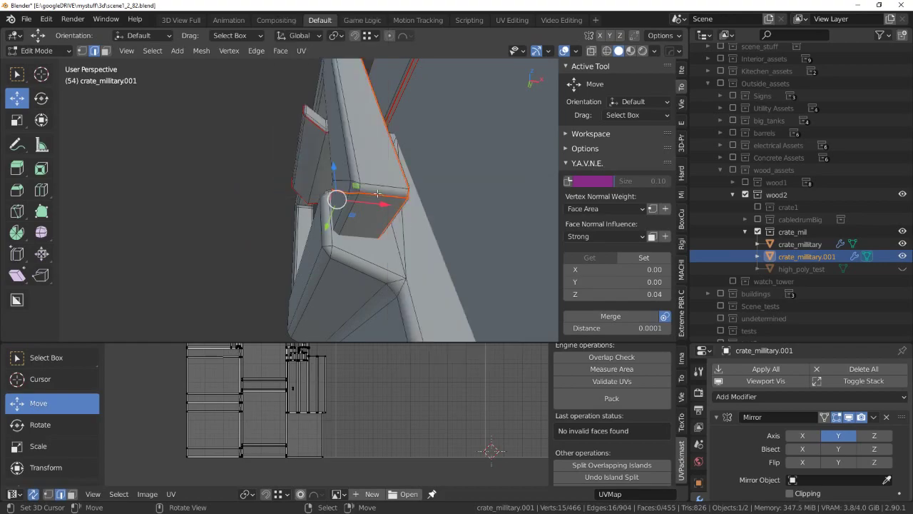
{"action": "middle_click_drag", "start_coordinate": [451, 263], "coordinate": [371, 214]}
Pick another edge on the crate handle and mark it as a seam.
{"action": "key", "text": "a"}
{"action": "scroll", "coordinate": [375, 411], "scroll_direction": "up", "scroll_amount": 4}
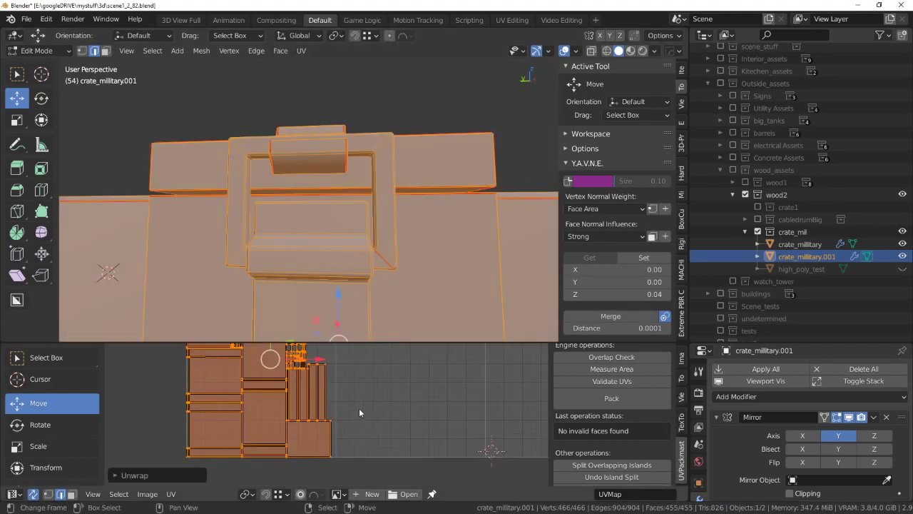
{"action": "scroll", "coordinate": [359, 408], "scroll_direction": "up", "scroll_amount": 2}
{"action": "key", "text": "alt+a"}
{"action": "middle_click_drag", "start_coordinate": [343, 278], "coordinate": [298, 228]}
{"action": "scroll", "coordinate": [318, 247], "scroll_direction": "up", "scroll_amount": 3}
{"action": "key", "text": "a"}
{"action": "key", "text": "alt+a"}
{"action": "left_click", "coordinate": [306, 239]}
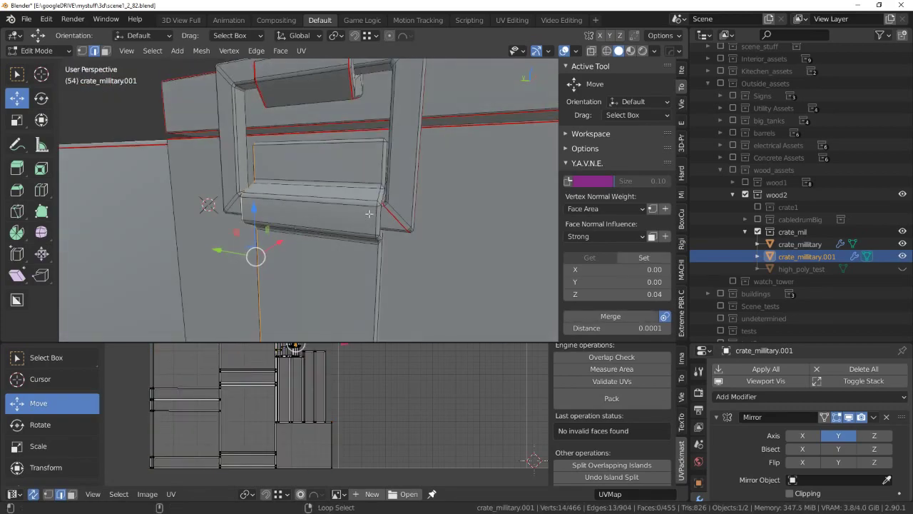
{"action": "middle_click_drag", "start_coordinate": [370, 215], "coordinate": [344, 260]}
{"action": "key", "text": "q"}
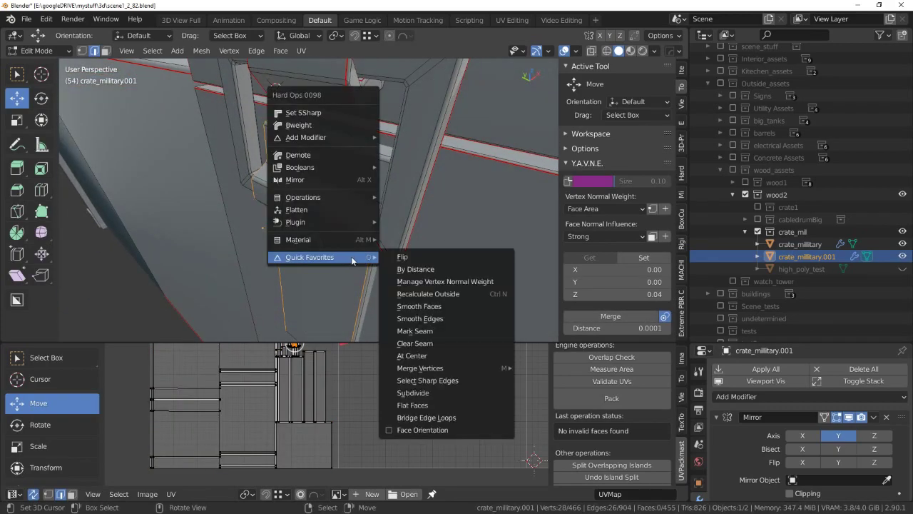
{"action": "left_click", "coordinate": [466, 331]}
Select the whole mesh, unwrap the crate UVs, then clear the selection.
{"action": "key", "text": "a"}
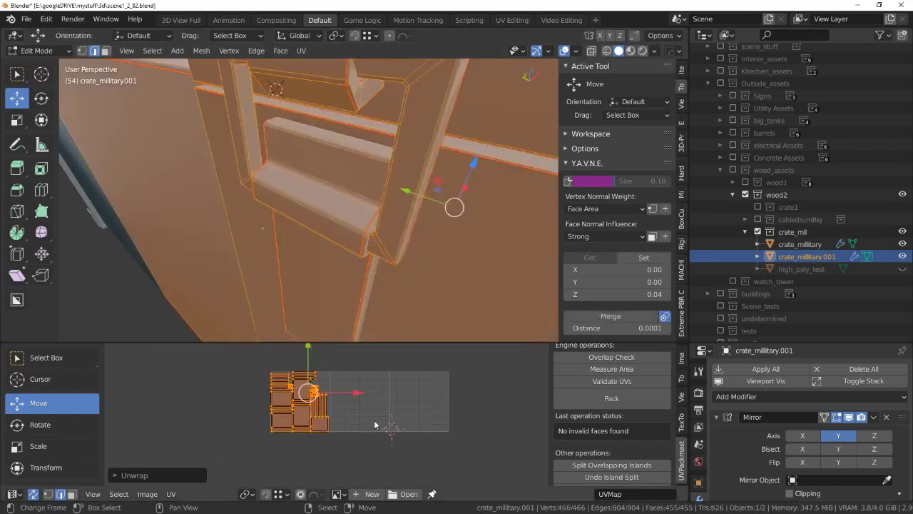
{"action": "scroll", "coordinate": [360, 312], "scroll_direction": "down", "scroll_amount": 5}
{"action": "key", "text": "alt+a"}
{"action": "middle_click_drag", "start_coordinate": [360, 312], "coordinate": [393, 412]}
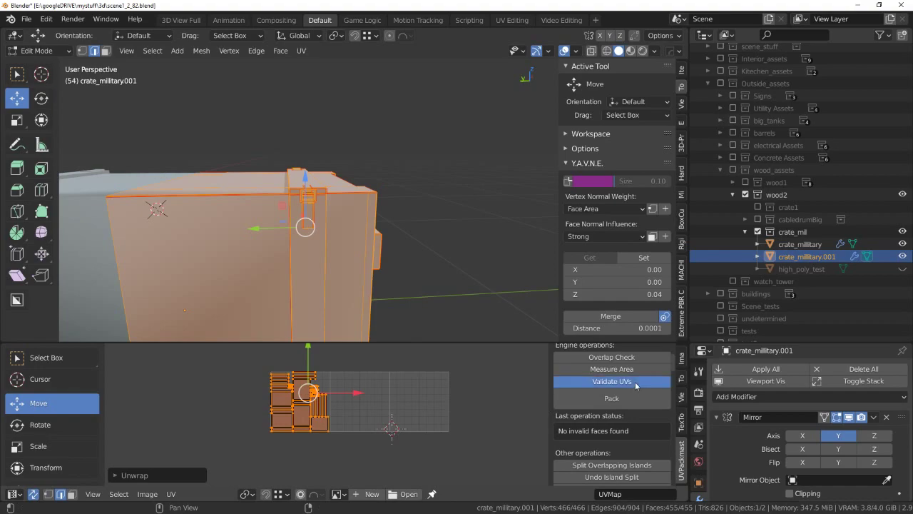
Orbit under the crate and select an edge on the small flap.
{"action": "scroll", "coordinate": [326, 387], "scroll_direction": "up", "scroll_amount": 5}
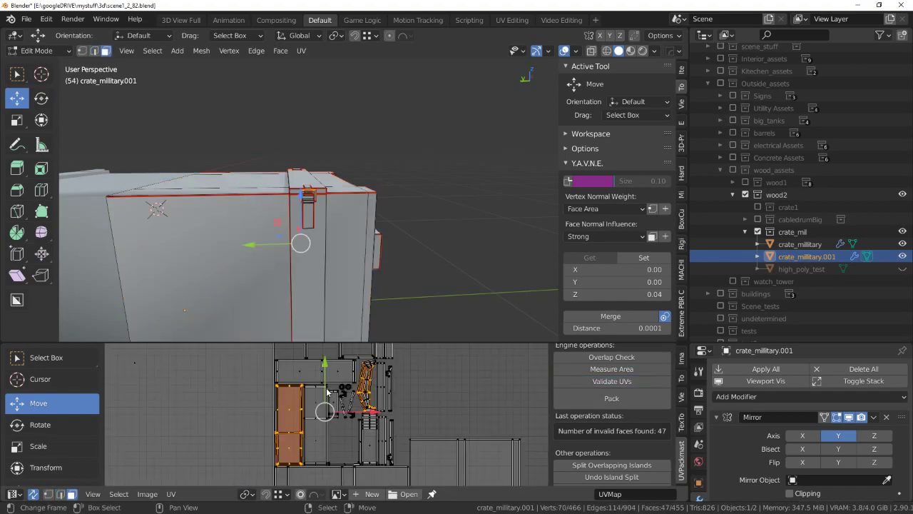
{"action": "scroll", "coordinate": [338, 376], "scroll_direction": "up", "scroll_amount": 3}
{"action": "middle_click_drag", "start_coordinate": [337, 376], "coordinate": [292, 356]}
{"action": "scroll", "coordinate": [311, 214], "scroll_direction": "down", "scroll_amount": 4}
{"action": "mouse_move", "coordinate": [311, 214]}
{"action": "middle_mouse_down"}
{"action": "mouse_move", "coordinate": [342, 158]}
{"action": "mouse_move", "coordinate": [384, 223]}
{"action": "middle_mouse_up"}
{"action": "scroll", "coordinate": [311, 200], "scroll_direction": "up", "scroll_amount": 4}
{"action": "scroll", "coordinate": [311, 200], "scroll_direction": "down", "scroll_amount": 5}
{"action": "scroll", "coordinate": [342, 158], "scroll_direction": "up", "scroll_amount": 5}
{"action": "key", "text": "Tab"}
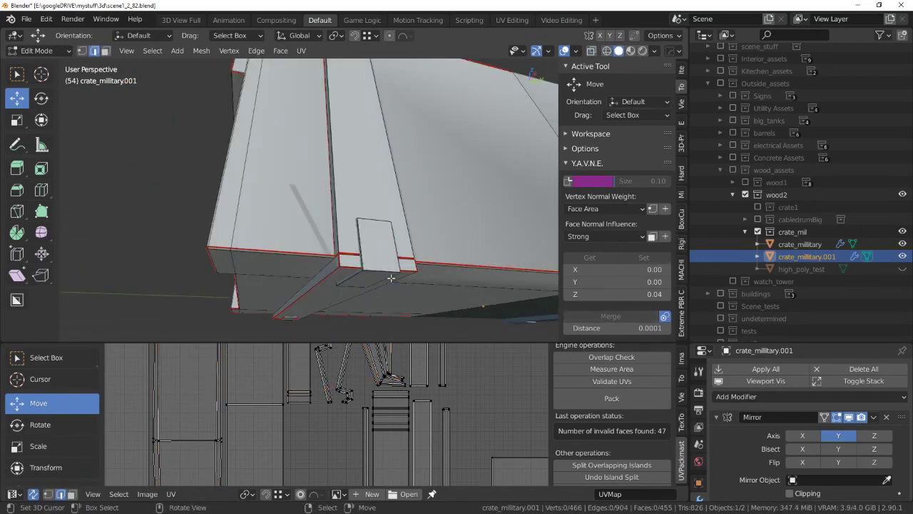
{"action": "scroll", "coordinate": [391, 278], "scroll_direction": "up", "scroll_amount": 3}
{"action": "scroll", "coordinate": [390, 278], "scroll_direction": "down", "scroll_amount": 3}
{"action": "middle_click_drag", "start_coordinate": [391, 279], "coordinate": [385, 242]}
{"action": "key", "text": "a"}
{"action": "left_click", "coordinate": [386, 243]}
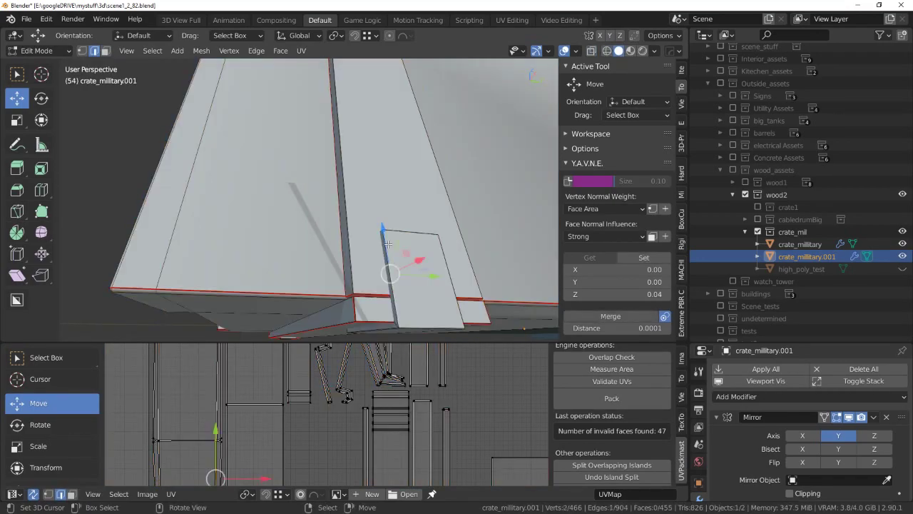
{"action": "key", "text": "ctrl+KP_0"}
Mark the flap edge as a seam.
{"action": "mouse_move", "coordinate": [388, 244]}
{"action": "middle_mouse_down"}
{"action": "mouse_move", "coordinate": [348, 190]}
{"action": "mouse_move", "coordinate": [285, 174]}
{"action": "mouse_move", "coordinate": [237, 282]}
{"action": "mouse_move", "coordinate": [239, 339]}
{"action": "middle_mouse_up"}
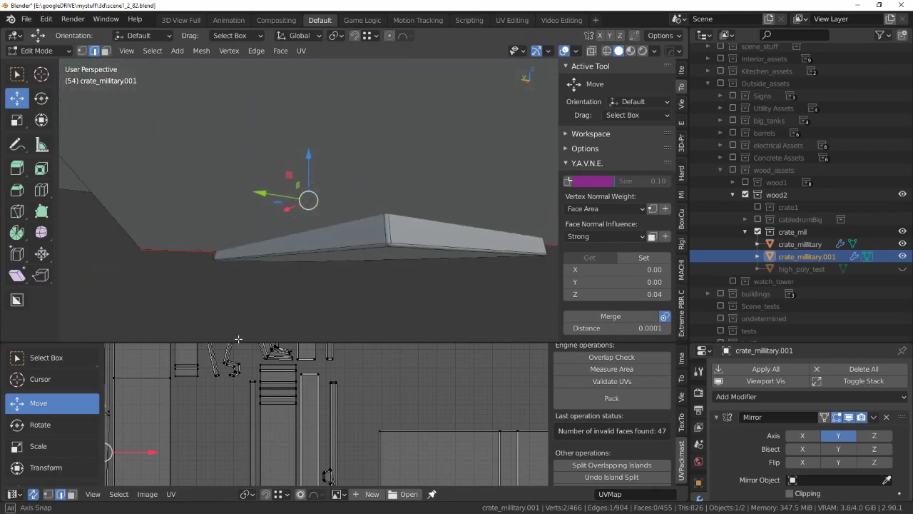
{"action": "middle_click_drag", "start_coordinate": [398, 265], "coordinate": [323, 235]}
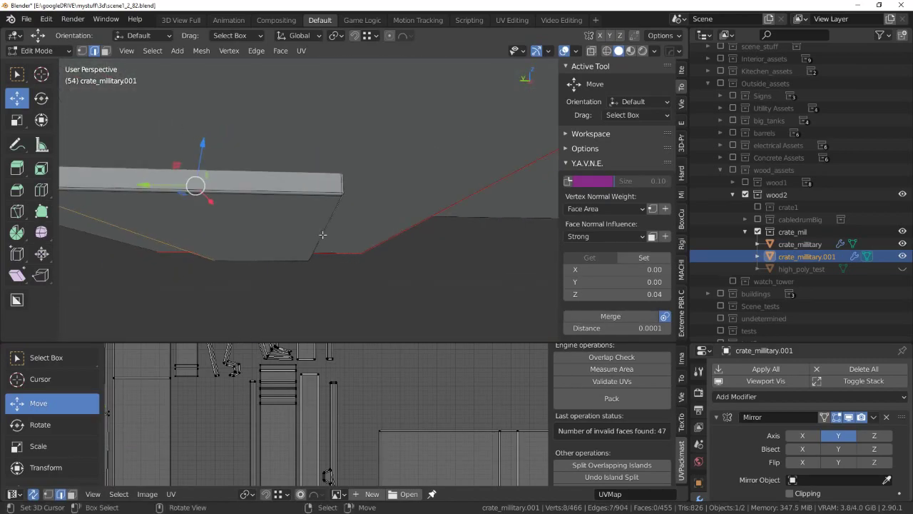
{"action": "middle_click_drag", "start_coordinate": [339, 186], "coordinate": [307, 207]}
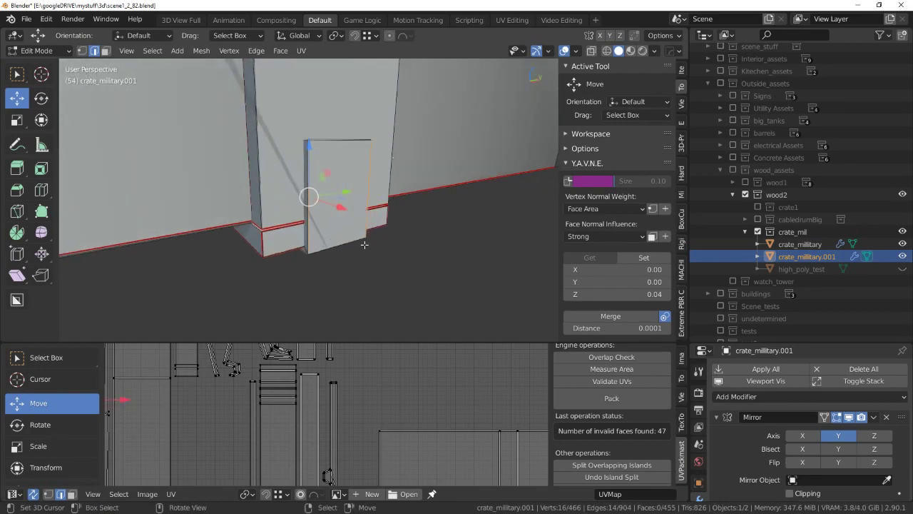
{"action": "scroll", "coordinate": [364, 246], "scroll_direction": "up", "scroll_amount": 3}
{"action": "key", "text": "q"}
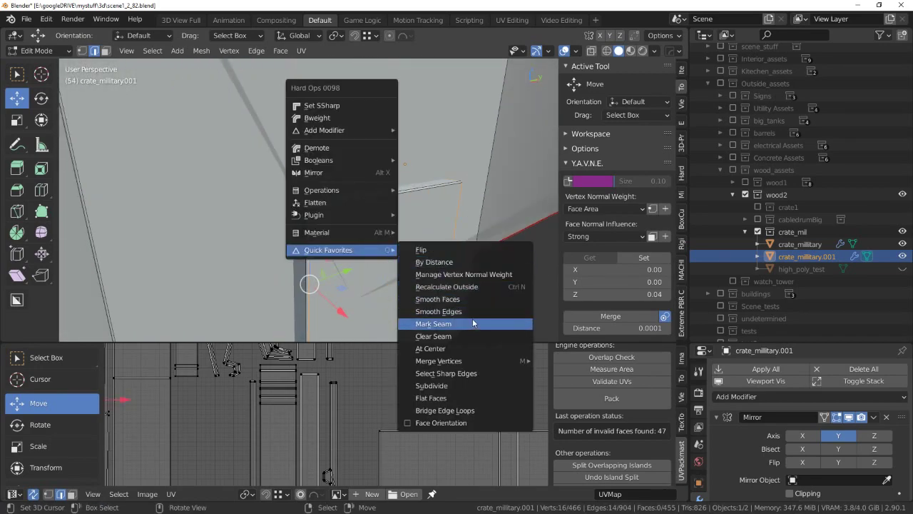
{"action": "left_click", "coordinate": [468, 327]}
Select the whole crate mesh and unwrap its UVs again.
{"action": "scroll", "coordinate": [321, 286], "scroll_direction": "down", "scroll_amount": 3}
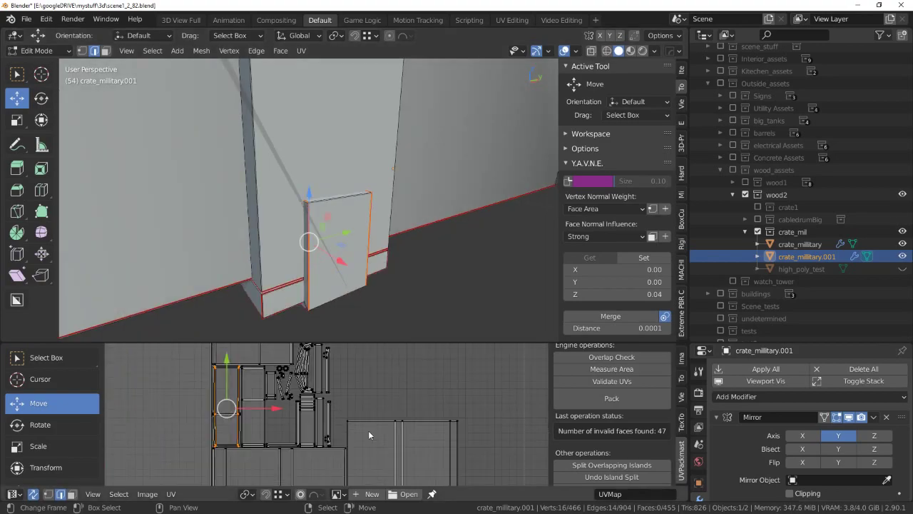
{"action": "key", "text": "a"}
{"action": "key", "text": "u"}
{"action": "key", "text": "alt+a"}
Inspect an underside edge, then rerun Validate UVs, now reporting 18 invalid faces.
{"action": "mouse_move", "coordinate": [376, 301]}
{"action": "middle_mouse_down"}
{"action": "mouse_move", "coordinate": [393, 212]}
{"action": "mouse_move", "coordinate": [298, 263]}
{"action": "mouse_move", "coordinate": [363, 329]}
{"action": "mouse_move", "coordinate": [336, 338]}
{"action": "mouse_move", "coordinate": [334, 222]}
{"action": "mouse_move", "coordinate": [250, 165]}
{"action": "middle_mouse_up"}
{"action": "scroll", "coordinate": [285, 186], "scroll_direction": "down", "scroll_amount": 3}
{"action": "key", "text": "a"}
{"action": "left_click", "coordinate": [250, 166]}
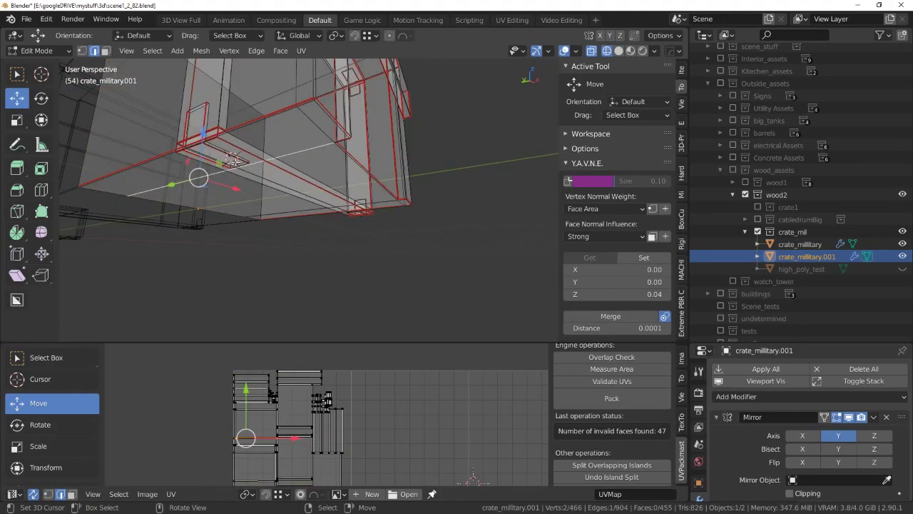
{"action": "key", "text": "KP_Decimal"}
{"action": "mouse_move", "coordinate": [235, 162]}
{"action": "middle_mouse_down"}
{"action": "mouse_move", "coordinate": [367, 176]}
{"action": "mouse_move", "coordinate": [349, 399]}
{"action": "middle_mouse_up"}
{"action": "scroll", "coordinate": [349, 434], "scroll_direction": "down", "scroll_amount": 3}
{"action": "key", "text": "a"}
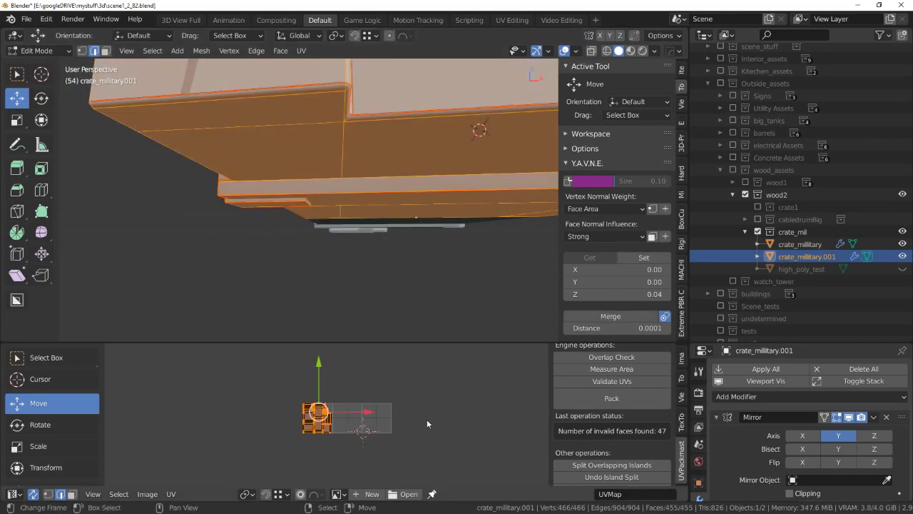
{"action": "left_click", "coordinate": [635, 382]}
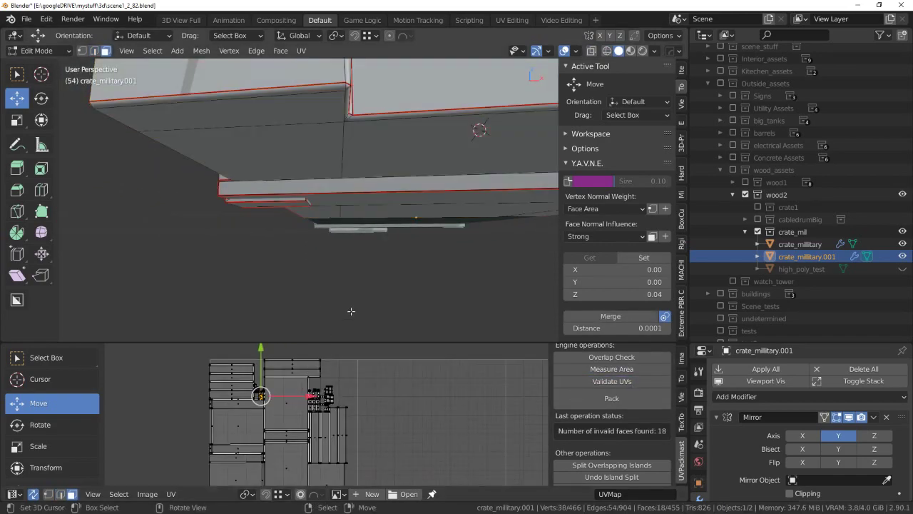
Frame the invalid faces and move the connected plank's UV island aside.
{"action": "key", "text": "KP_Decimal"}
{"action": "mouse_move", "coordinate": [394, 183]}
{"action": "middle_mouse_down"}
{"action": "mouse_move", "coordinate": [372, 252]}
{"action": "mouse_move", "coordinate": [319, 192]}
{"action": "middle_mouse_up"}
{"action": "key", "text": "alt+a"}
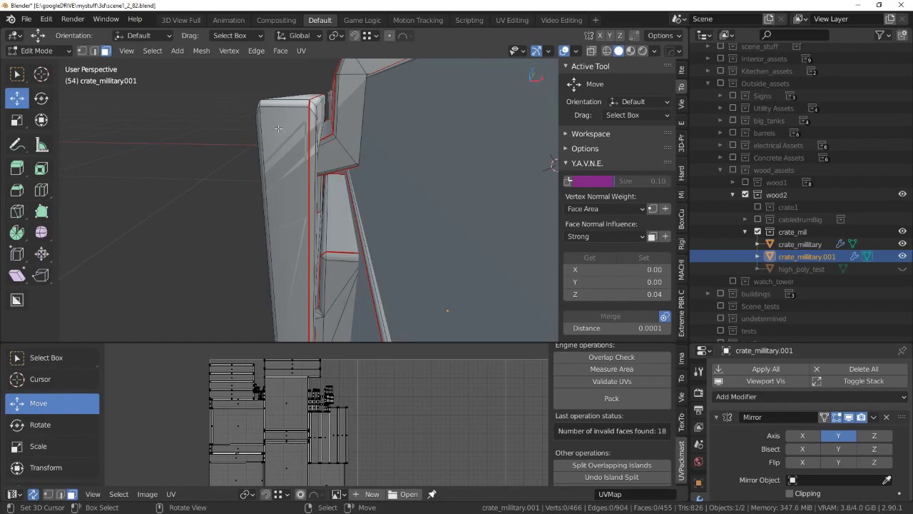
{"action": "key", "text": "l"}
{"action": "key", "text": "g"}
{"action": "left_click", "coordinate": [207, 436]}
Isolate the crate frame by hiding all other geometry with Shift+H.
{"action": "scroll", "coordinate": [333, 361], "scroll_direction": "up", "scroll_amount": 2}
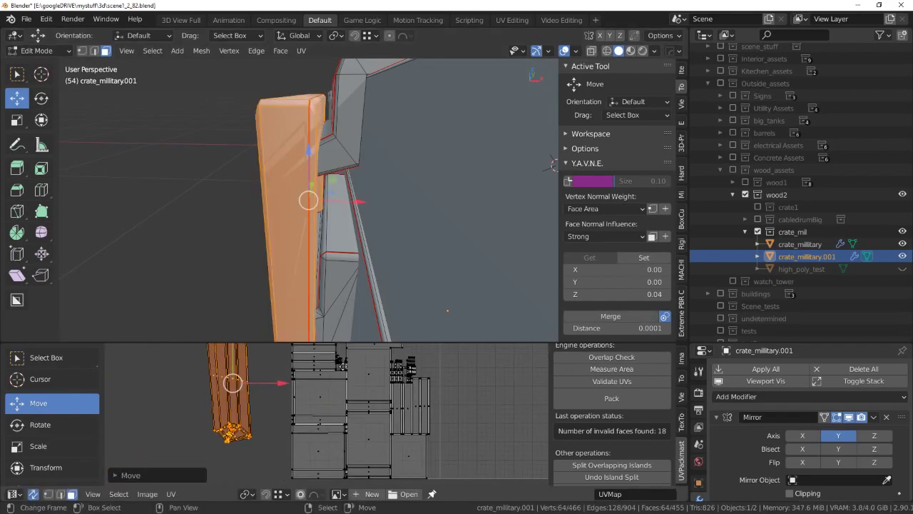
{"action": "scroll", "coordinate": [334, 361], "scroll_direction": "up", "scroll_amount": 2}
{"action": "scroll", "coordinate": [334, 361], "scroll_direction": "up", "scroll_amount": 2}
{"action": "scroll", "coordinate": [333, 361], "scroll_direction": "down", "scroll_amount": 2}
{"action": "mouse_move", "coordinate": [335, 286]}
{"action": "middle_mouse_down"}
{"action": "mouse_move", "coordinate": [401, 222]}
{"action": "mouse_move", "coordinate": [389, 247]}
{"action": "middle_mouse_up"}
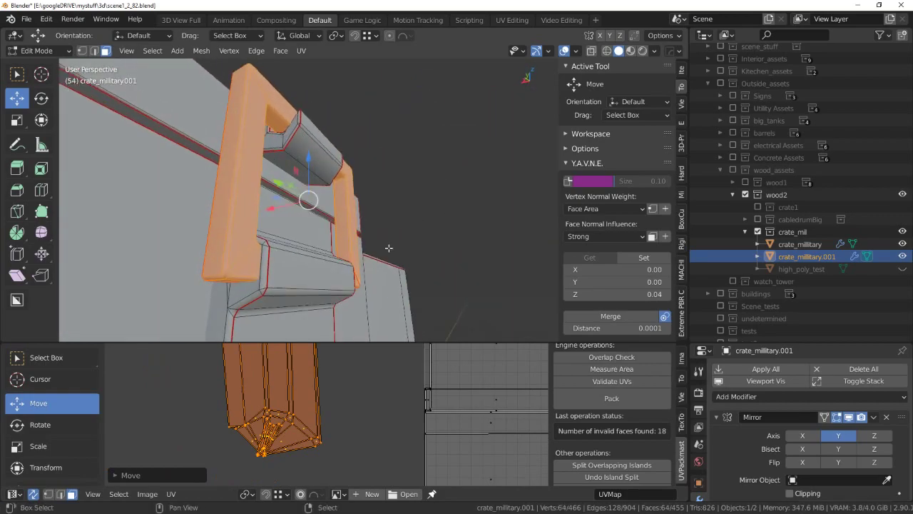
{"action": "key", "text": "shift+h"}
{"action": "mouse_move", "coordinate": [356, 205]}
{"action": "middle_mouse_down"}
{"action": "mouse_move", "coordinate": [402, 254]}
{"action": "mouse_move", "coordinate": [435, 248]}
{"action": "mouse_move", "coordinate": [454, 226]}
{"action": "mouse_move", "coordinate": [369, 181]}
{"action": "mouse_move", "coordinate": [390, 197]}
{"action": "middle_mouse_up"}
{"action": "key", "text": "alt+a"}
Mark seams on the frame edges in solid view, unwrap, and re-check for invalid faces.
{"action": "left_click", "coordinate": [400, 267]}
{"action": "mouse_move", "coordinate": [400, 266]}
{"action": "middle_mouse_down"}
{"action": "mouse_move", "coordinate": [357, 253]}
{"action": "mouse_move", "coordinate": [428, 290]}
{"action": "mouse_move", "coordinate": [306, 250]}
{"action": "mouse_move", "coordinate": [238, 257]}
{"action": "mouse_move", "coordinate": [247, 285]}
{"action": "mouse_move", "coordinate": [237, 269]}
{"action": "mouse_move", "coordinate": [304, 224]}
{"action": "mouse_move", "coordinate": [426, 201]}
{"action": "mouse_move", "coordinate": [418, 202]}
{"action": "middle_mouse_up"}
{"action": "key", "text": "shift+z"}
{"action": "key", "text": "a"}
{"action": "key", "text": "alt+a"}
{"action": "key", "text": "q"}
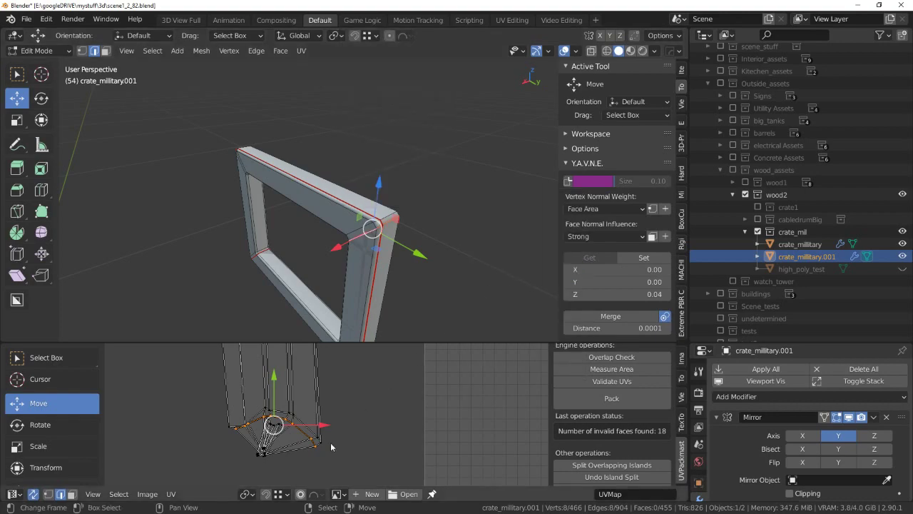
{"action": "key", "text": "a"}
{"action": "key", "text": "u"}
{"action": "scroll", "coordinate": [362, 423], "scroll_direction": "up", "scroll_amount": 2}
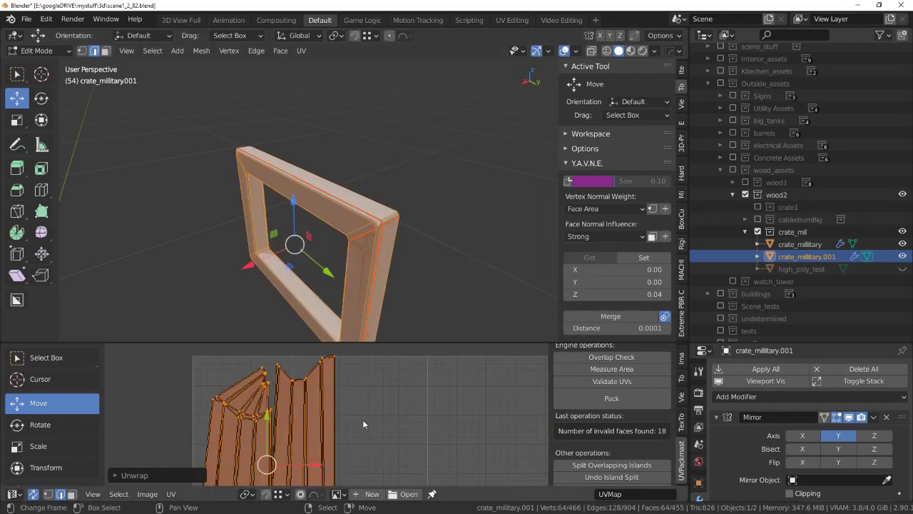
{"action": "left_click", "coordinate": [619, 381]}
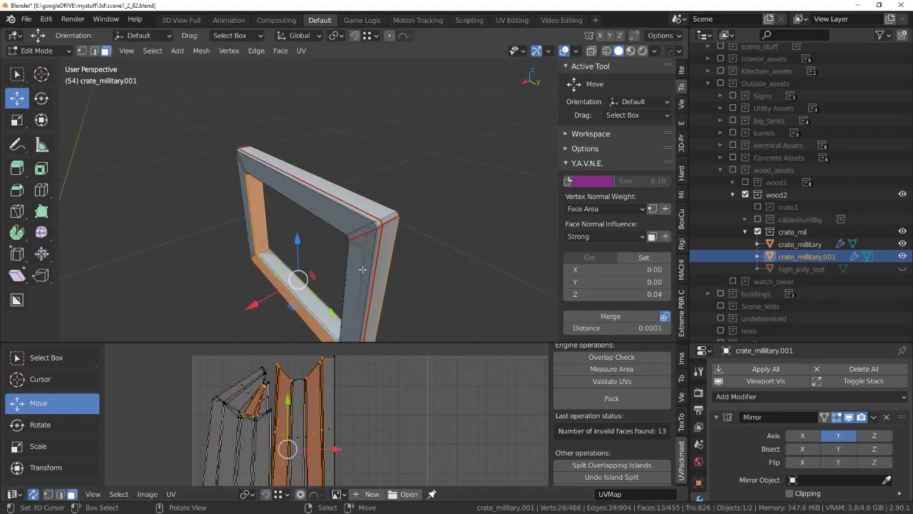
Seam another frame edge, re-unwrap the whole frame into islands, and validate again.
{"action": "scroll", "coordinate": [363, 269], "scroll_direction": "up", "scroll_amount": 3}
{"action": "key", "text": "alt+a"}
{"action": "mouse_move", "coordinate": [403, 212]}
{"action": "middle_mouse_down"}
{"action": "mouse_move", "coordinate": [488, 196]}
{"action": "mouse_move", "coordinate": [422, 202]}
{"action": "middle_mouse_up"}
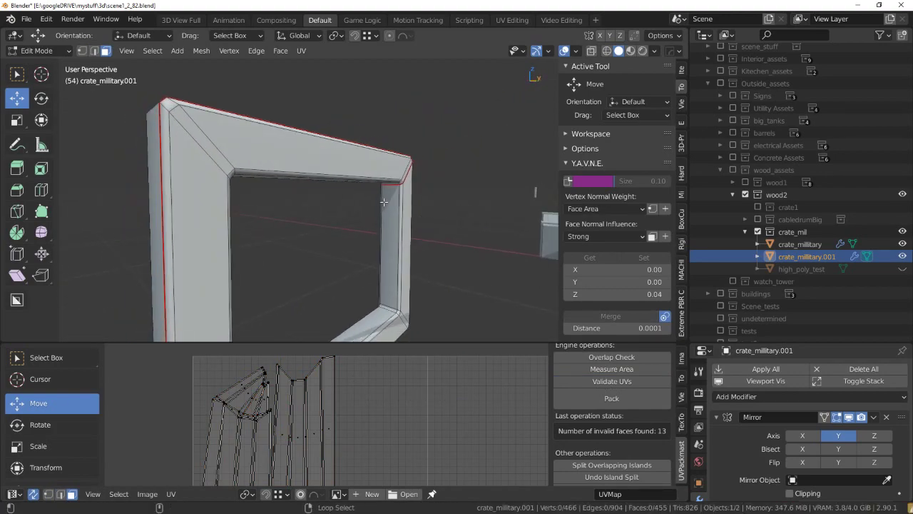
{"action": "left_click", "coordinate": [384, 243]}
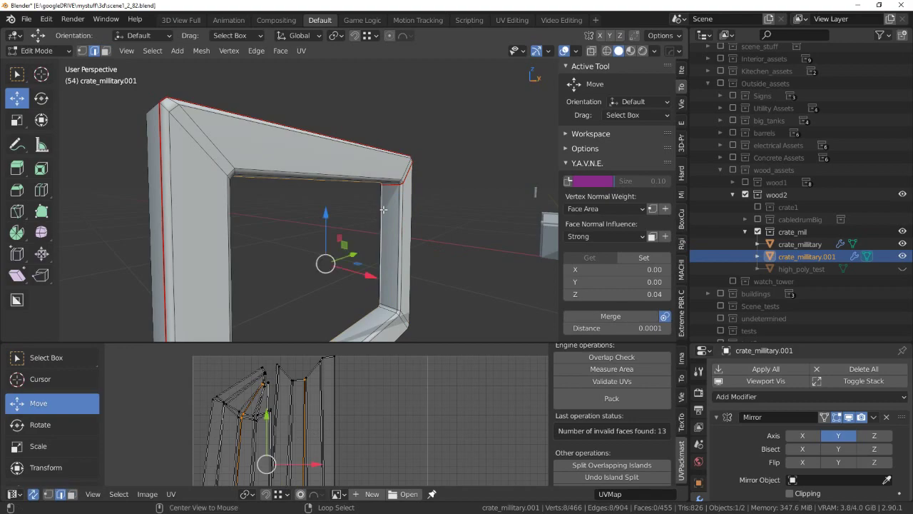
{"action": "key", "text": "q"}
{"action": "left_click", "coordinate": [492, 305]}
{"action": "scroll", "coordinate": [383, 265], "scroll_direction": "down", "scroll_amount": 4}
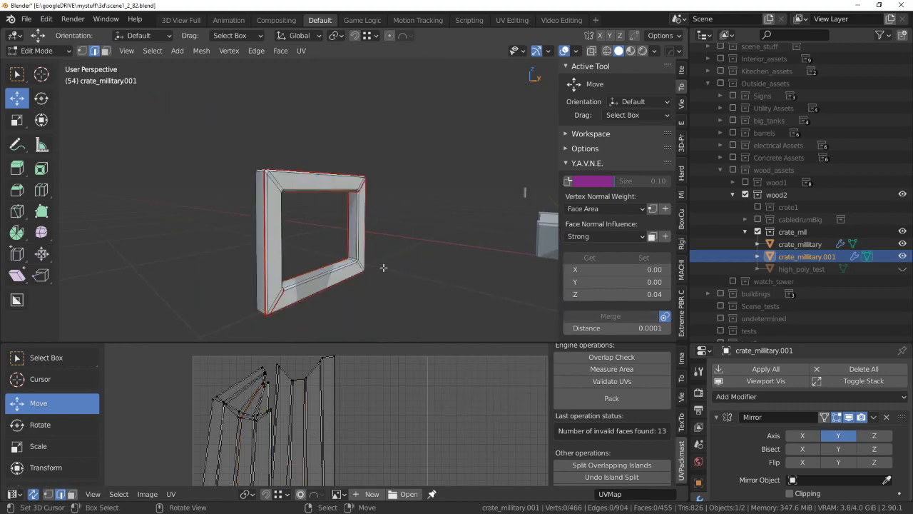
{"action": "key", "text": "a"}
{"action": "key", "text": "u"}
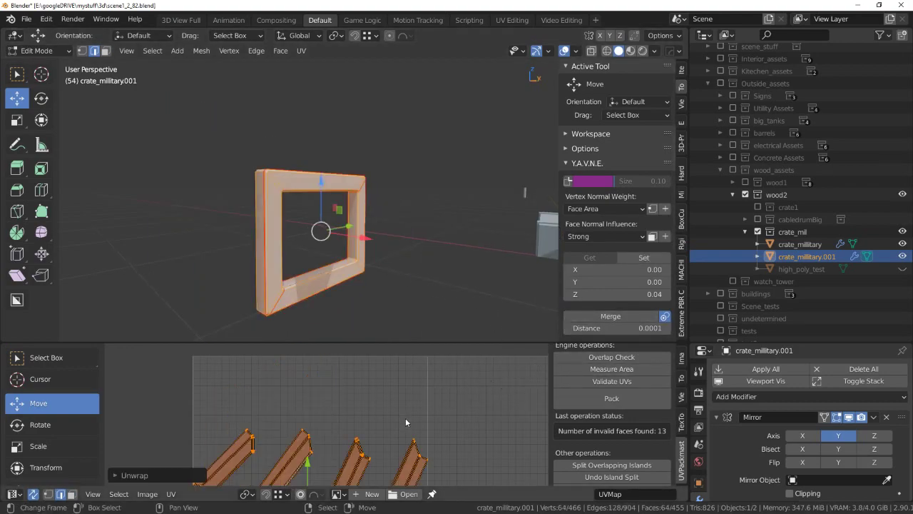
{"action": "scroll", "coordinate": [404, 400], "scroll_direction": "down", "scroll_amount": 2}
{"action": "left_click", "coordinate": [635, 383]}
Clear the remaining invalid-face selection and switch the frame to edge select mode.
{"action": "scroll", "coordinate": [399, 399], "scroll_direction": "down", "scroll_amount": 2}
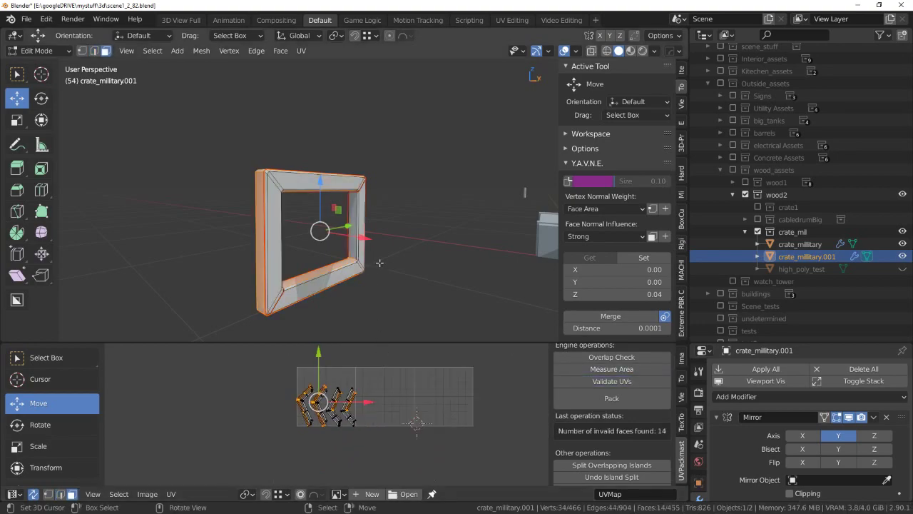
{"action": "scroll", "coordinate": [342, 257], "scroll_direction": "up", "scroll_amount": 3}
{"action": "scroll", "coordinate": [343, 257], "scroll_direction": "up", "scroll_amount": 3}
{"action": "scroll", "coordinate": [377, 404], "scroll_direction": "up", "scroll_amount": 3}
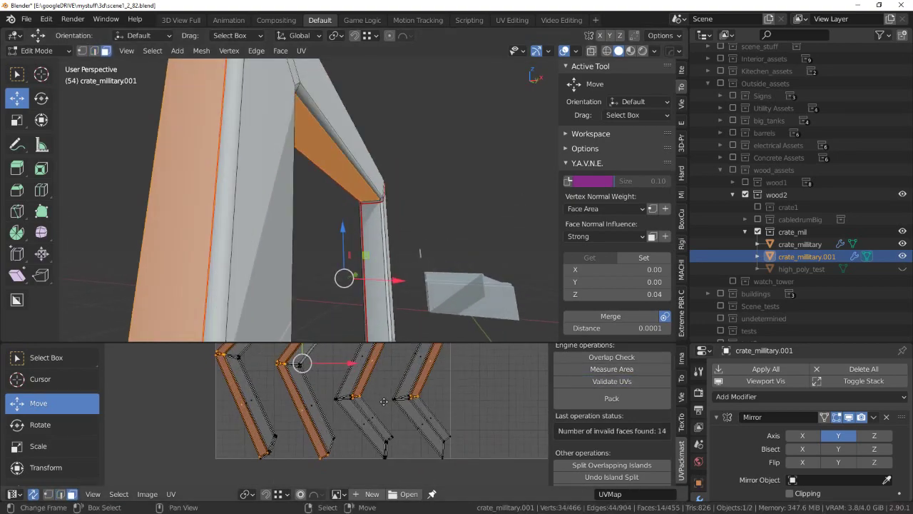
{"action": "scroll", "coordinate": [388, 410], "scroll_direction": "up", "scroll_amount": 3}
{"action": "scroll", "coordinate": [399, 417], "scroll_direction": "up", "scroll_amount": 2}
{"action": "scroll", "coordinate": [400, 416], "scroll_direction": "up", "scroll_amount": 2}
{"action": "mouse_move", "coordinate": [356, 286]}
{"action": "middle_mouse_down"}
{"action": "mouse_move", "coordinate": [358, 148]}
{"action": "mouse_move", "coordinate": [418, 207]}
{"action": "middle_mouse_up"}
{"action": "key", "text": "alt+a"}
{"action": "key", "text": "Tab"}
{"action": "left_click", "coordinate": [416, 267]}
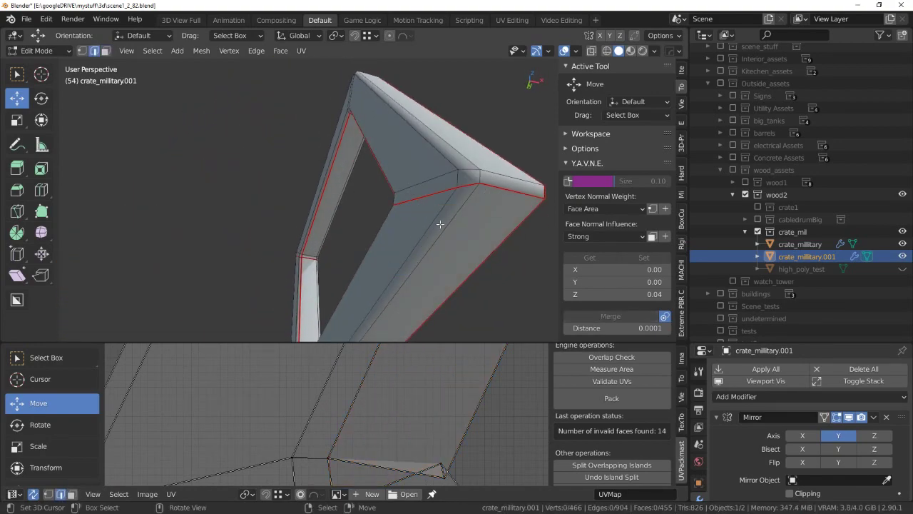
Mark the final frame edges as seams and unwrap the entire frame mesh.
{"action": "key", "text": "a"}
{"action": "mouse_move", "coordinate": [335, 242]}
{"action": "middle_mouse_down"}
{"action": "mouse_move", "coordinate": [520, 229]}
{"action": "mouse_move", "coordinate": [246, 191]}
{"action": "middle_mouse_up"}
{"action": "scroll", "coordinate": [245, 191], "scroll_direction": "up", "scroll_amount": 2}
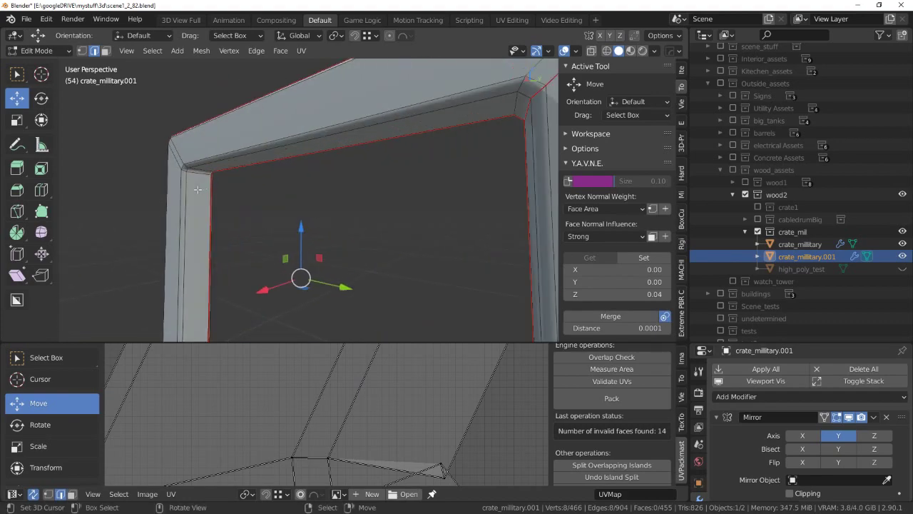
{"action": "scroll", "coordinate": [191, 191], "scroll_direction": "down", "scroll_amount": 3}
{"action": "key", "text": "q"}
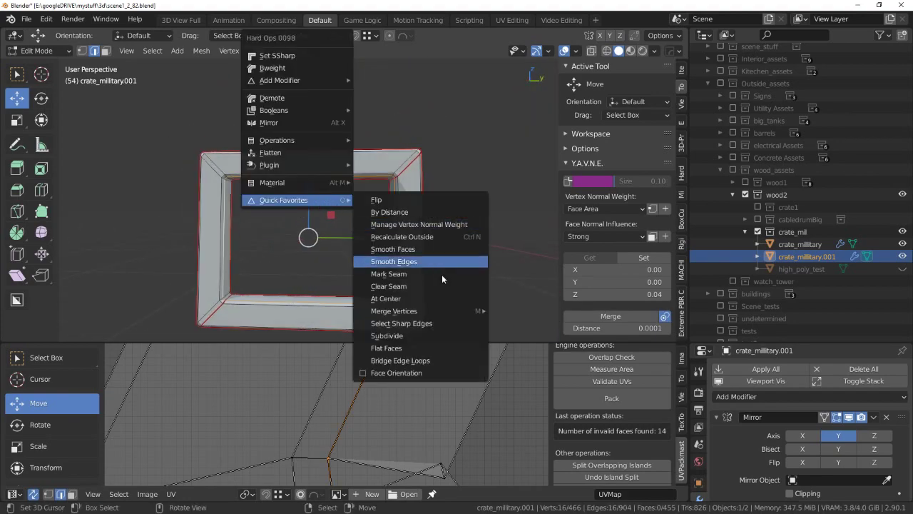
{"action": "left_click", "coordinate": [441, 275]}
{"action": "key", "text": "a"}
{"action": "key", "text": "u"}
{"action": "left_click", "coordinate": [404, 394]}
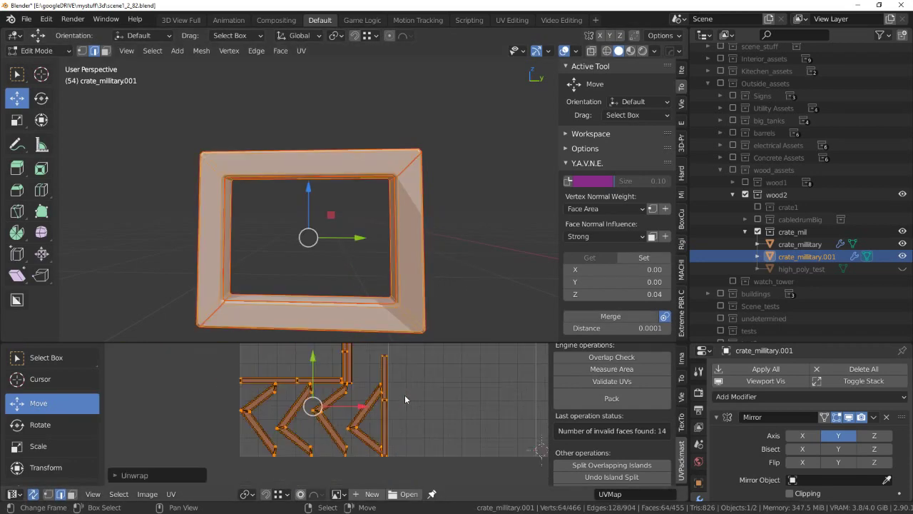
Pack the frame's islands, unhide all crate parts, unwrap the whole mesh and repack.
{"action": "left_click", "coordinate": [625, 400]}
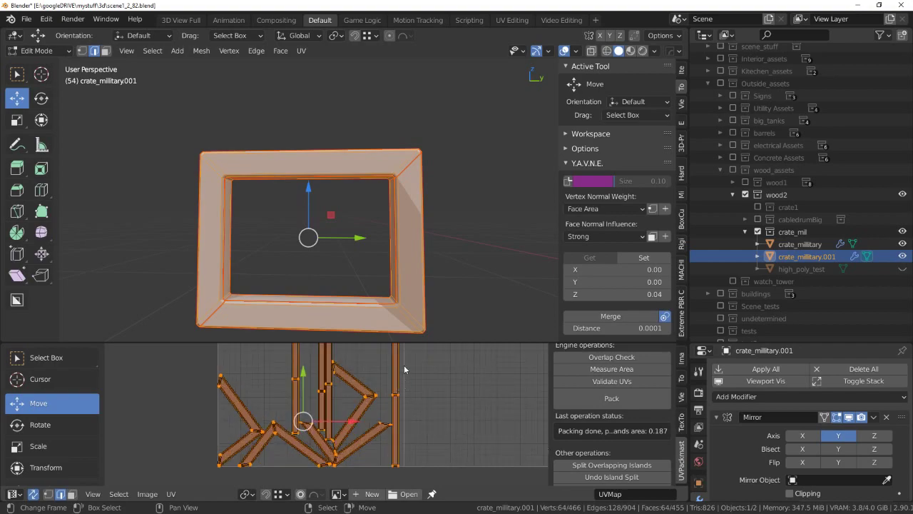
{"action": "key", "text": "alt+h"}
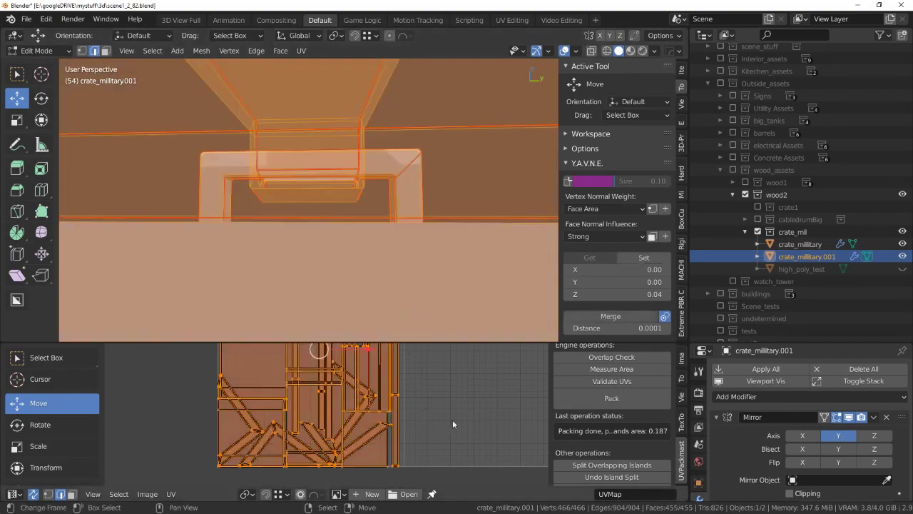
{"action": "key", "text": "u"}
{"action": "scroll", "coordinate": [443, 391], "scroll_direction": "down", "scroll_amount": 3}
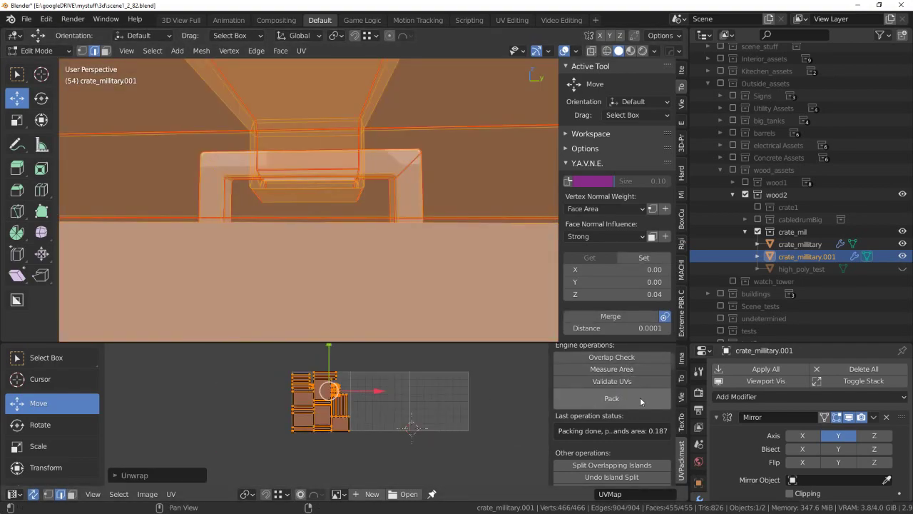
{"action": "left_click", "coordinate": [630, 400]}
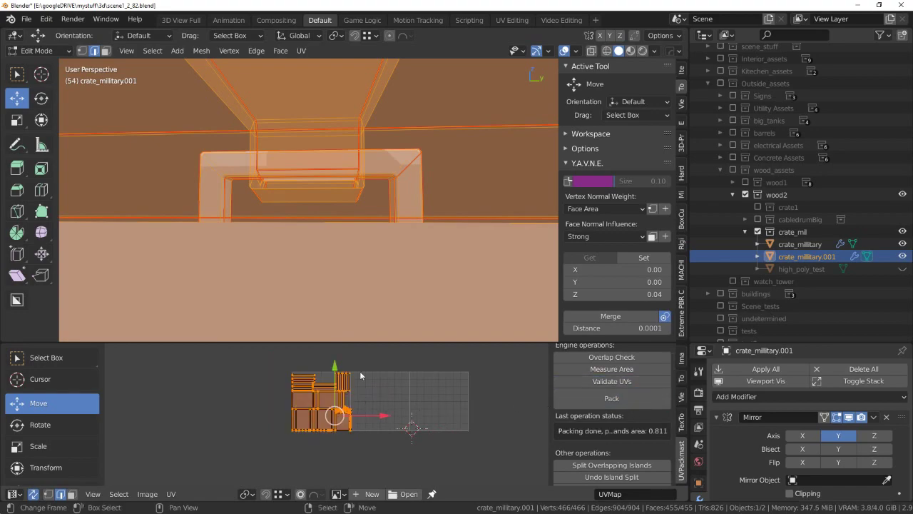
Inspect the repacked crate (islands area 0.811) in Object Mode.
{"action": "scroll", "coordinate": [376, 427], "scroll_direction": "up", "scroll_amount": 2}
{"action": "scroll", "coordinate": [376, 426], "scroll_direction": "up", "scroll_amount": 5}
{"action": "key", "text": "Tab"}
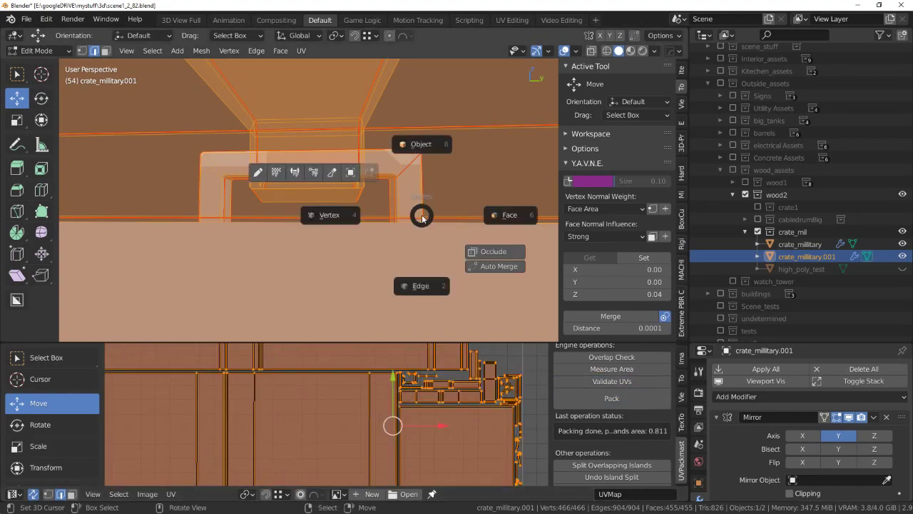
{"action": "mouse_move", "coordinate": [409, 261]}
{"action": "middle_mouse_down"}
{"action": "mouse_move", "coordinate": [232, 257]}
{"action": "mouse_move", "coordinate": [264, 225]}
{"action": "mouse_move", "coordinate": [329, 222]}
{"action": "middle_mouse_up"}
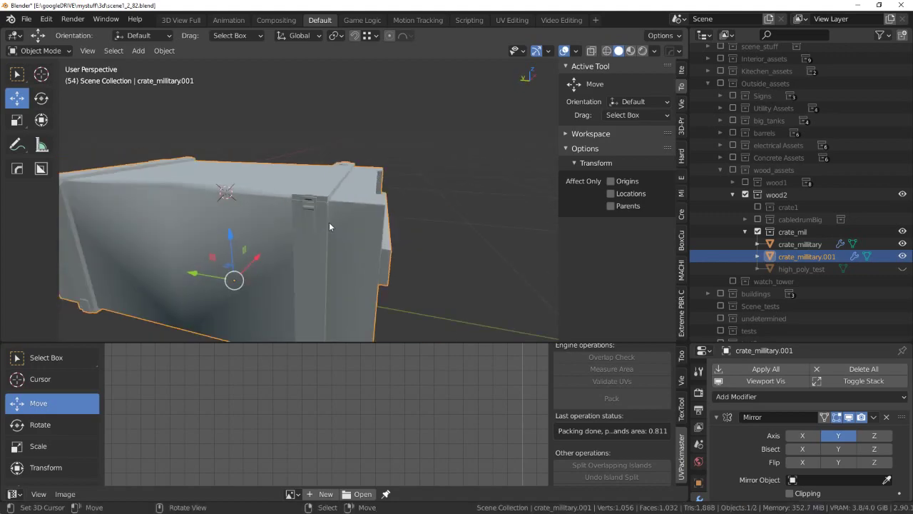
{"action": "key", "text": "Tab"}
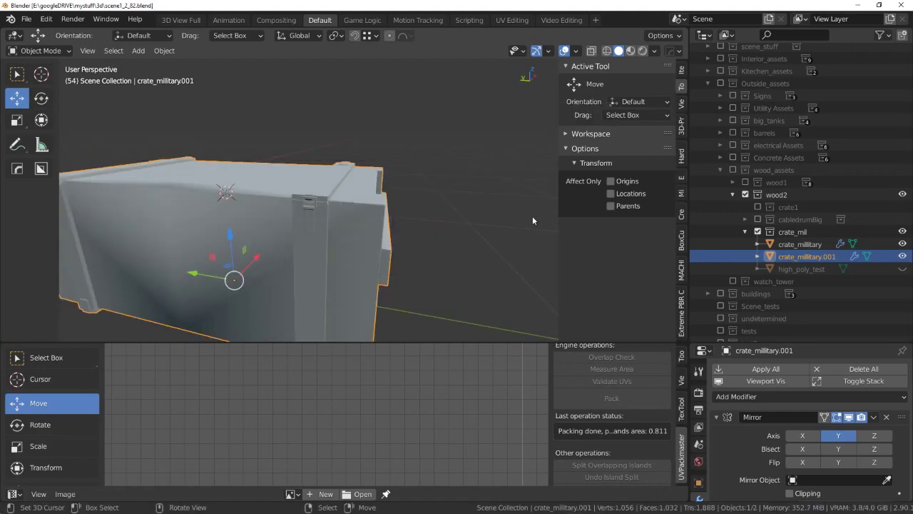
{"action": "scroll", "coordinate": [285, 225], "scroll_direction": "down", "scroll_amount": 3}
{"action": "key", "text": "Tab"}
Return to Object Mode and apply the crate's Mirror modifier.
{"action": "left_click", "coordinate": [299, 198]}
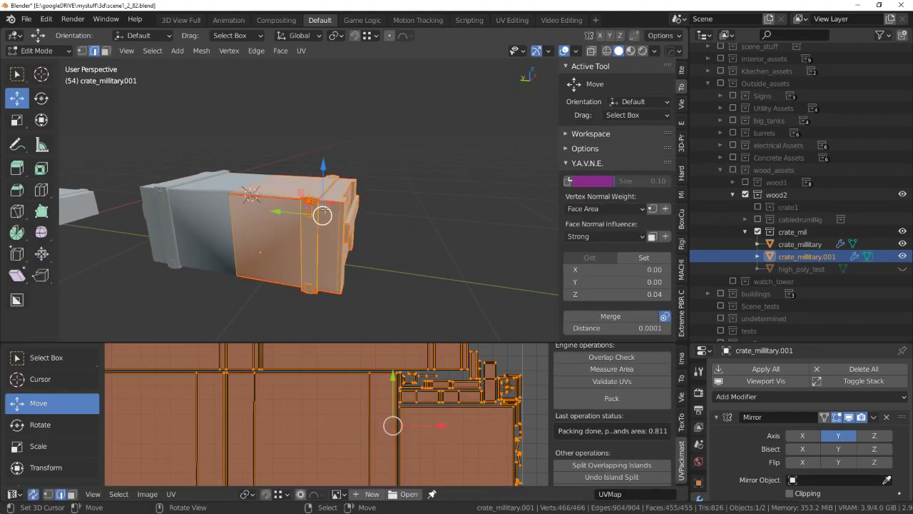
{"action": "key", "text": "Tab"}
{"action": "left_click", "coordinate": [297, 143]}
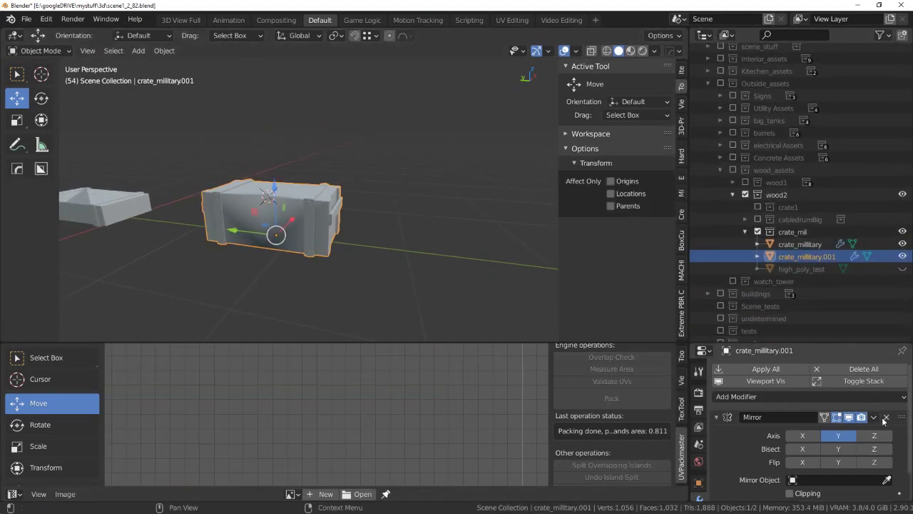
{"action": "left_click", "coordinate": [849, 432]}
{"action": "mouse_move", "coordinate": [399, 207]}
{"action": "middle_mouse_down"}
{"action": "mouse_move", "coordinate": [351, 202]}
{"action": "mouse_move", "coordinate": [356, 214]}
{"action": "middle_mouse_up"}
In Edit Mode, pack the crate's UV islands and validate for invalid faces.
{"action": "left_click", "coordinate": [339, 161]}
{"action": "scroll", "coordinate": [411, 417], "scroll_direction": "down", "scroll_amount": 3}
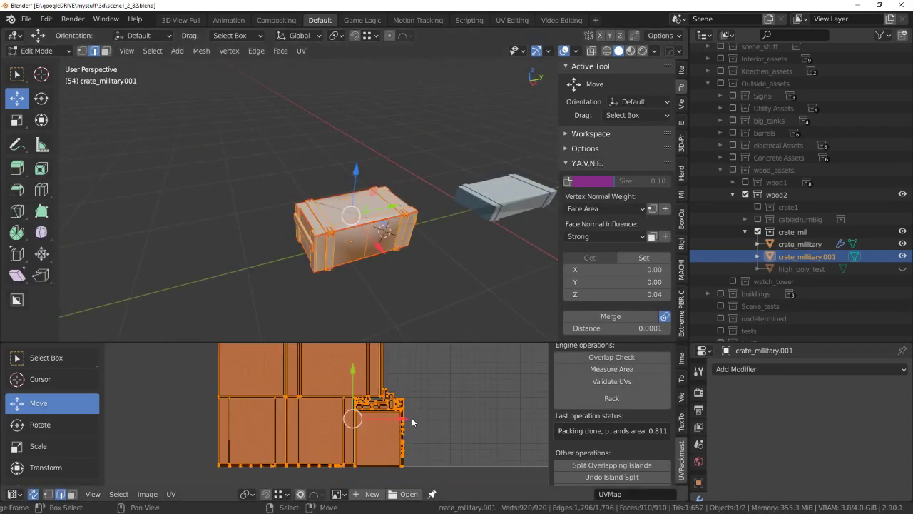
{"action": "scroll", "coordinate": [412, 417], "scroll_direction": "down", "scroll_amount": 2}
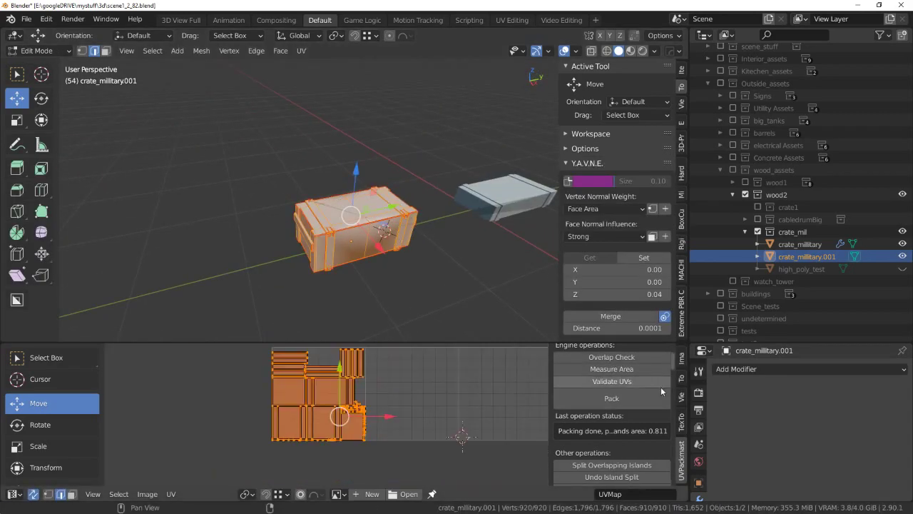
{"action": "left_click", "coordinate": [629, 403]}
{"action": "scroll", "coordinate": [398, 439], "scroll_direction": "up", "scroll_amount": 2}
{"action": "scroll", "coordinate": [399, 439], "scroll_direction": "up", "scroll_amount": 2}
{"action": "scroll", "coordinate": [398, 439], "scroll_direction": "up", "scroll_amount": 2}
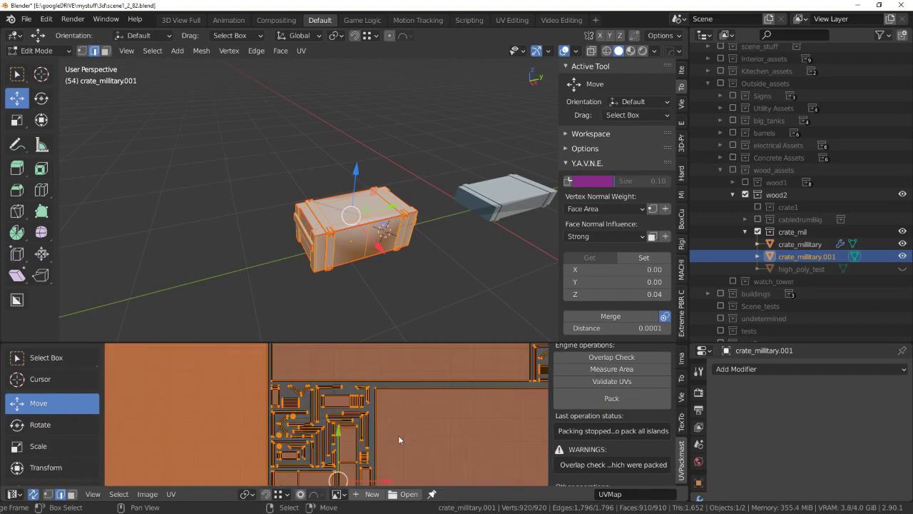
{"action": "scroll", "coordinate": [399, 439], "scroll_direction": "down", "scroll_amount": 2}
{"action": "left_click", "coordinate": [612, 381]}
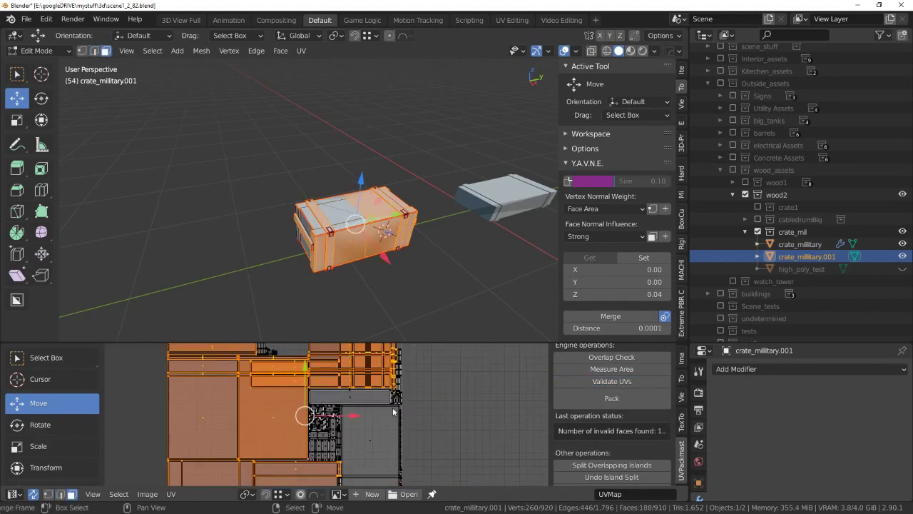
Unwrap all crate faces and repack them with UVPackmaster (islands area 0.805).
{"action": "key", "text": "a"}
{"action": "key", "text": "u"}
{"action": "left_click", "coordinate": [399, 408]}
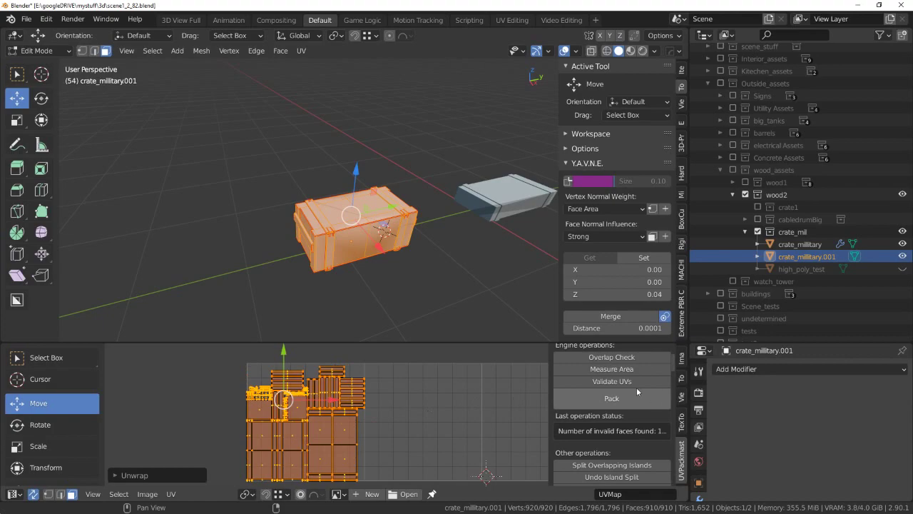
{"action": "left_click", "coordinate": [633, 405]}
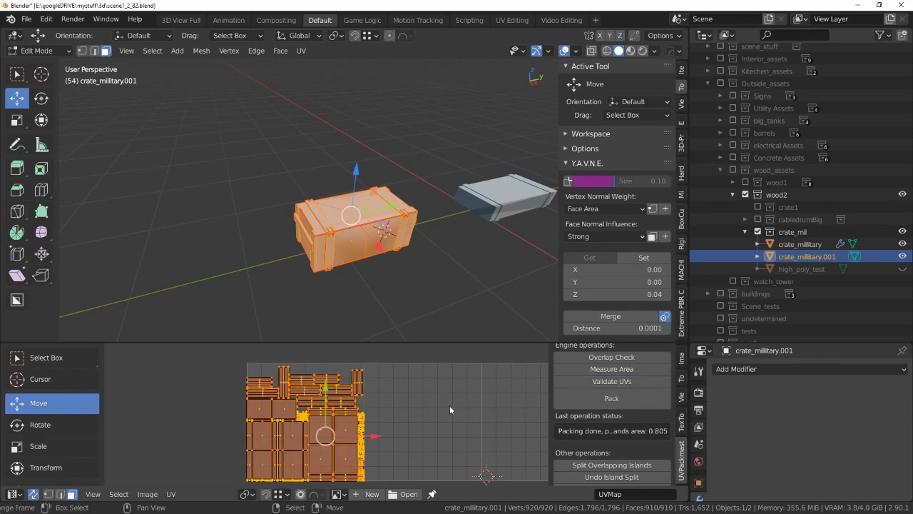
{"action": "scroll", "coordinate": [486, 228], "scroll_direction": "up", "scroll_amount": 3}
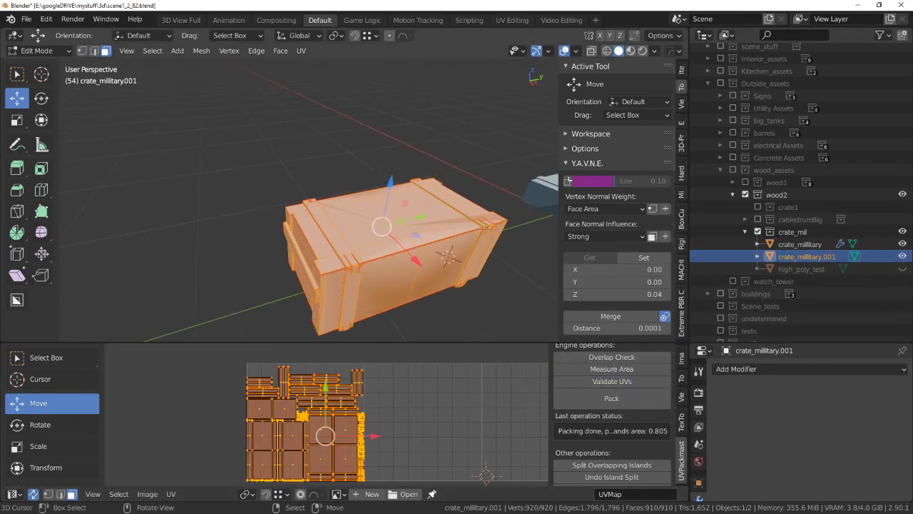
{"action": "scroll", "coordinate": [436, 178], "scroll_direction": "up", "scroll_amount": 2}
Frame the whole crate in Object Mode, then re-enter Edit Mode with face selection.
{"action": "key", "text": "Tab"}
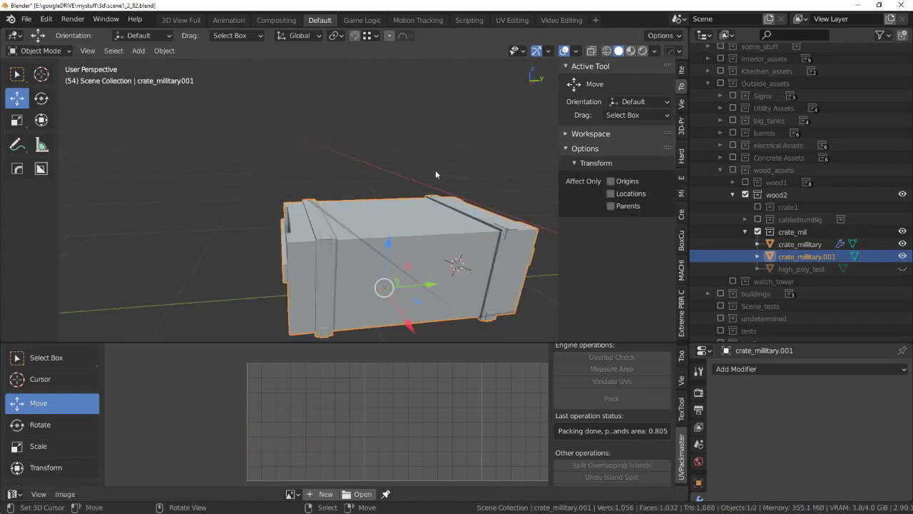
{"action": "mouse_move", "coordinate": [435, 170]}
{"action": "middle_mouse_down", "text": "ctrl"}
{"action": "mouse_move", "coordinate": [424, 221]}
{"action": "mouse_move", "coordinate": [431, 215]}
{"action": "mouse_move", "coordinate": [383, 197]}
{"action": "middle_mouse_up", "text": "ctrl"}
{"action": "key", "text": "grave"}
{"action": "left_click", "coordinate": [401, 222]}
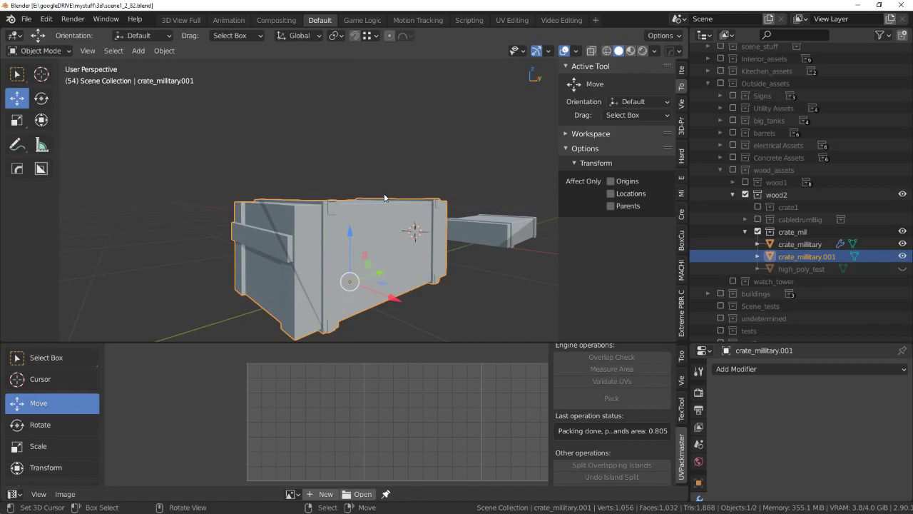
{"action": "scroll", "coordinate": [359, 207], "scroll_direction": "up", "scroll_amount": 1}
{"action": "scroll", "coordinate": [359, 206], "scroll_direction": "up", "scroll_amount": 3}
{"action": "scroll", "coordinate": [360, 207], "scroll_direction": "down", "scroll_amount": 3}
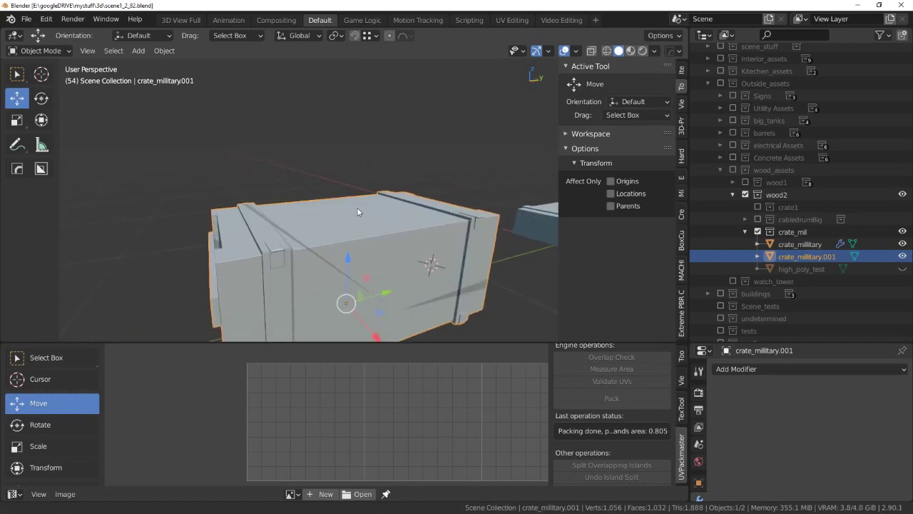
{"action": "mouse_move", "coordinate": [361, 206]}
{"action": "middle_mouse_down"}
{"action": "mouse_move", "coordinate": [379, 222]}
{"action": "mouse_move", "coordinate": [362, 208]}
{"action": "middle_mouse_up"}
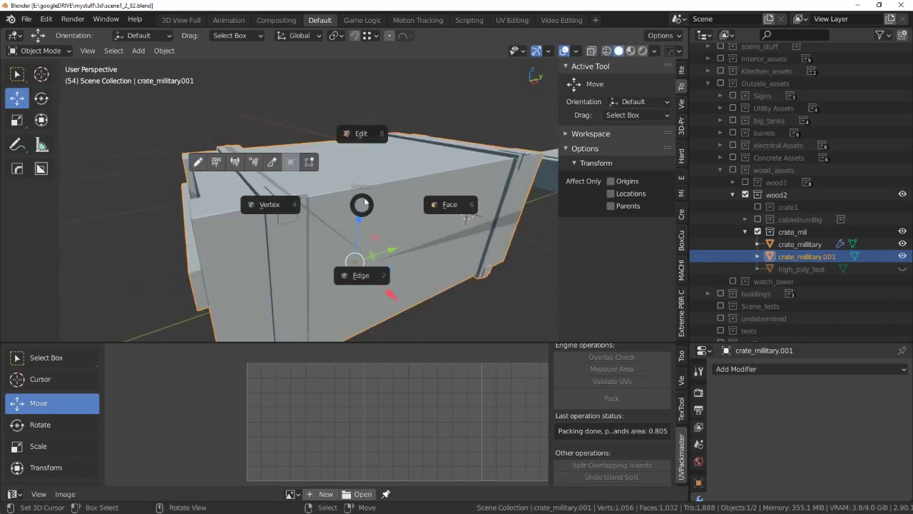
{"action": "left_click", "coordinate": [363, 200]}
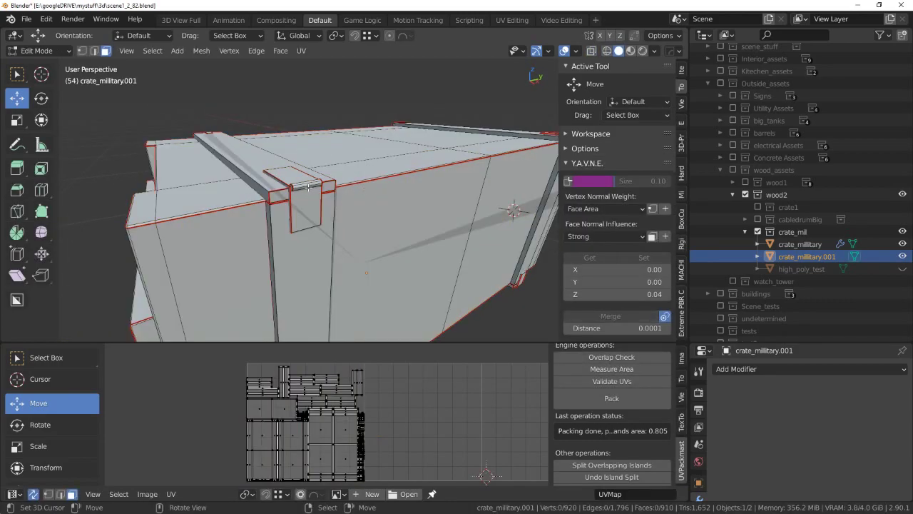
Select the crate trim pieces' linked faces with Ctrl+L.
{"action": "scroll", "coordinate": [306, 203], "scroll_direction": "down", "scroll_amount": 4}
{"action": "middle_click_drag", "start_coordinate": [307, 203], "coordinate": [326, 187]}
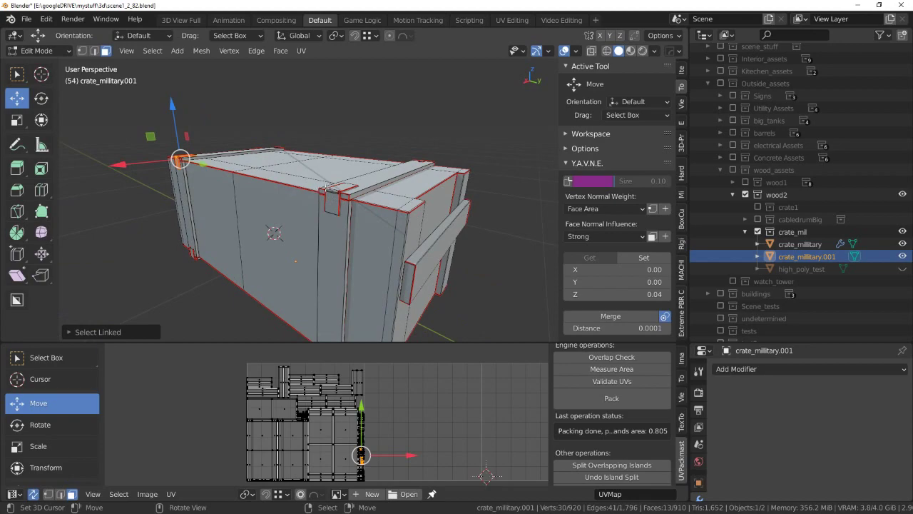
{"action": "scroll", "coordinate": [331, 197], "scroll_direction": "up", "scroll_amount": 5}
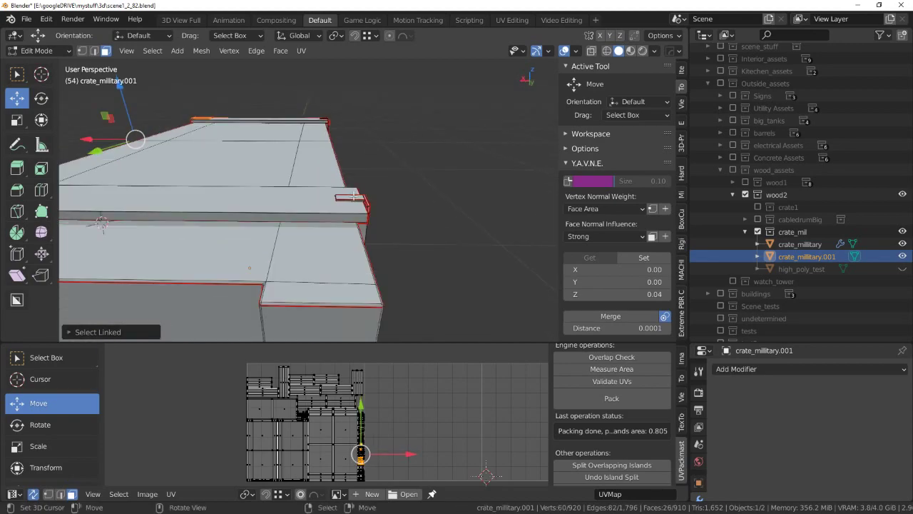
{"action": "key", "text": "ctrl+l"}
{"action": "middle_click_drag", "start_coordinate": [354, 196], "coordinate": [261, 219]}
{"action": "key", "text": "alt+a"}
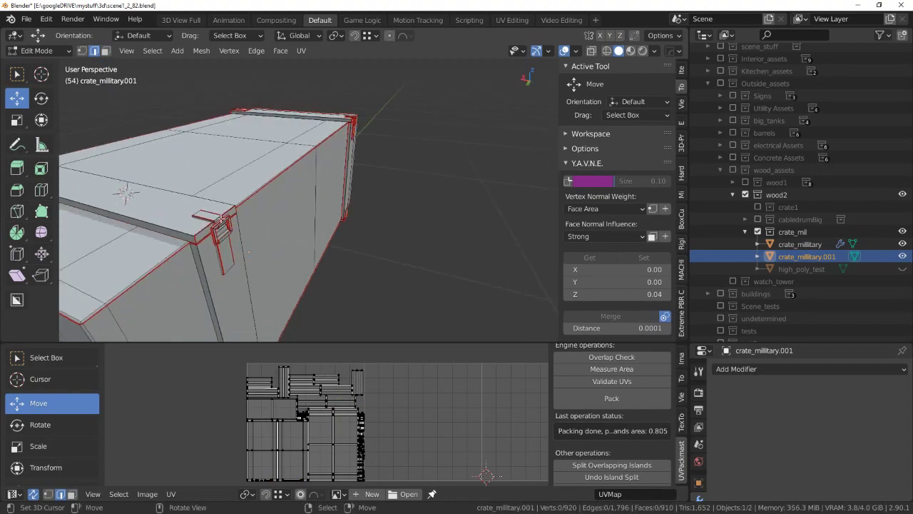
{"action": "middle_click_drag", "start_coordinate": [212, 217], "coordinate": [194, 215]}
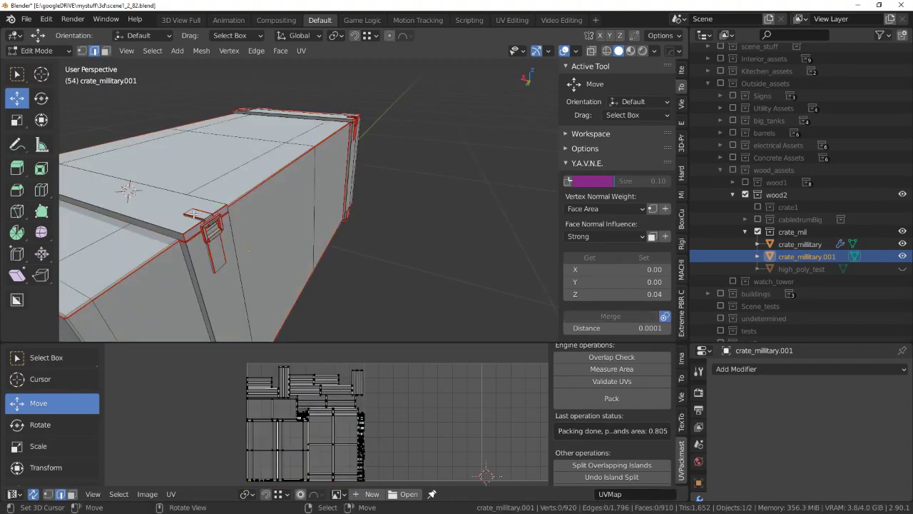
Add the handle and bracket's connected geometry, leaving out the long side strip.
{"action": "key", "text": "KP_Decimal"}
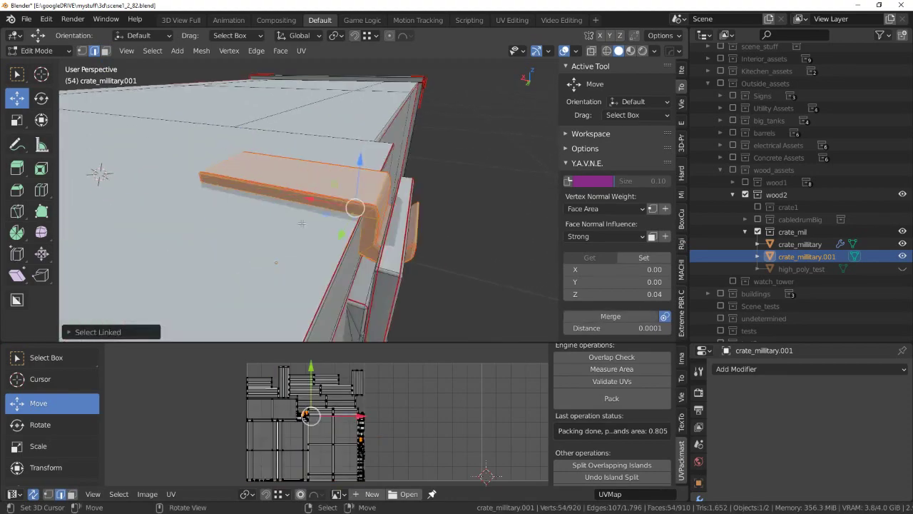
{"action": "mouse_move", "coordinate": [317, 241]}
{"action": "middle_mouse_down"}
{"action": "mouse_move", "coordinate": [308, 261]}
{"action": "mouse_move", "coordinate": [435, 226]}
{"action": "mouse_move", "coordinate": [406, 234]}
{"action": "middle_mouse_up"}
{"action": "scroll", "coordinate": [312, 250], "scroll_direction": "down", "scroll_amount": 3}
{"action": "key", "text": "ctrl+l"}
{"action": "scroll", "coordinate": [406, 212], "scroll_direction": "up", "scroll_amount": 2}
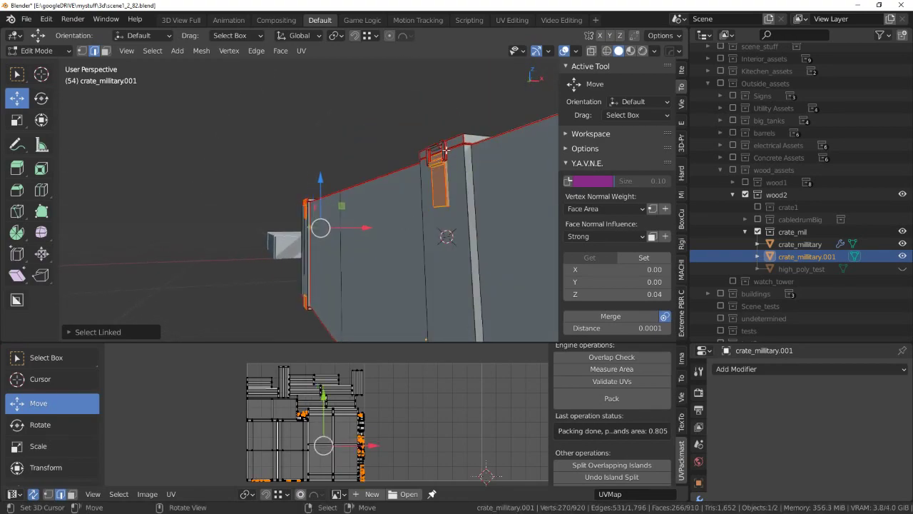
{"action": "key", "text": "l"}
{"action": "key", "text": "ctrl+z"}
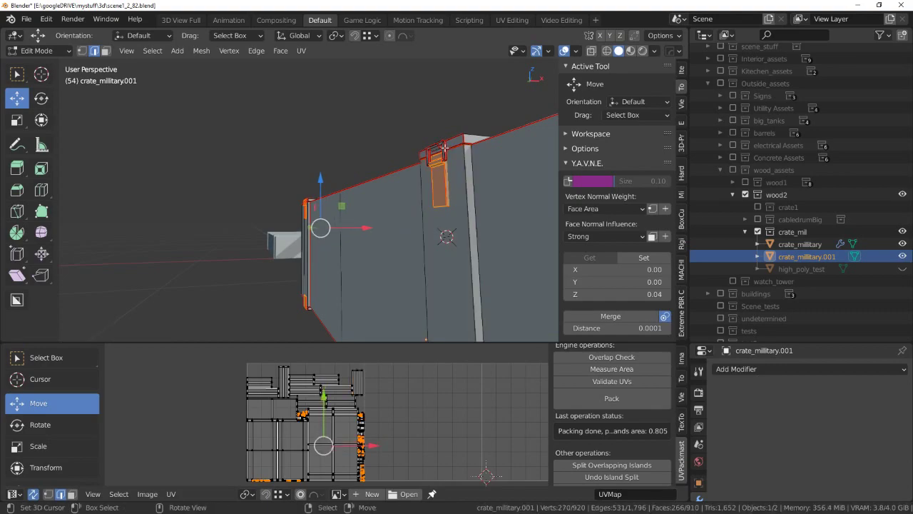
Move the selected UV islands off to the left of the 0–1 tile.
{"action": "mouse_move", "coordinate": [451, 145]}
{"action": "middle_mouse_down"}
{"action": "mouse_move", "coordinate": [424, 234]}
{"action": "mouse_move", "coordinate": [431, 258]}
{"action": "mouse_move", "coordinate": [362, 289]}
{"action": "mouse_move", "coordinate": [370, 243]}
{"action": "middle_mouse_up"}
{"action": "mouse_move", "coordinate": [143, 218]}
{"action": "middle_mouse_down"}
{"action": "mouse_move", "coordinate": [230, 201]}
{"action": "mouse_move", "coordinate": [350, 204]}
{"action": "mouse_move", "coordinate": [349, 194]}
{"action": "mouse_move", "coordinate": [358, 218]}
{"action": "mouse_move", "coordinate": [286, 243]}
{"action": "middle_mouse_up"}
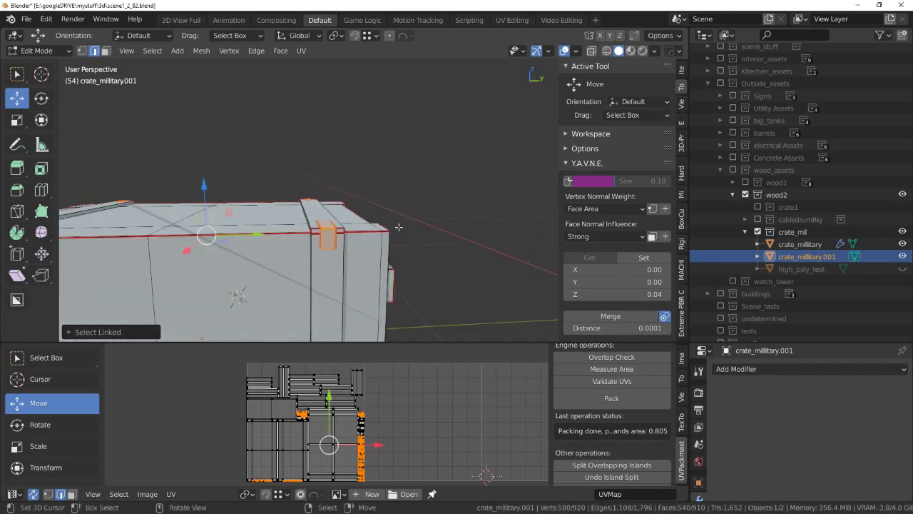
{"action": "scroll", "coordinate": [285, 242], "scroll_direction": "down", "scroll_amount": 3}
{"action": "scroll", "coordinate": [387, 398], "scroll_direction": "down", "scroll_amount": 3}
{"action": "key", "text": "g"}
{"action": "left_click", "coordinate": [279, 425]}
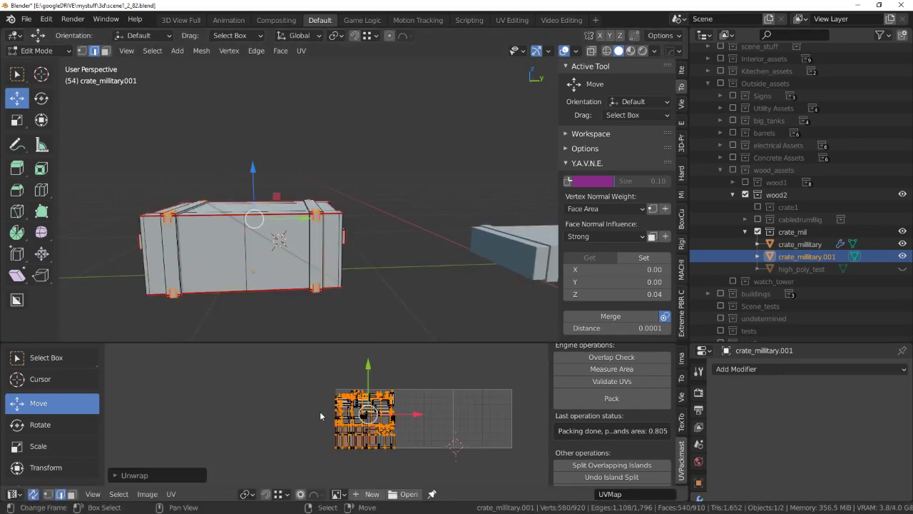
Place the moved UV islands left of the tile and frame them in view.
{"action": "key", "text": "g"}
{"action": "left_click", "coordinate": [343, 401]}
{"action": "scroll", "coordinate": [376, 397], "scroll_direction": "up", "scroll_amount": 5}
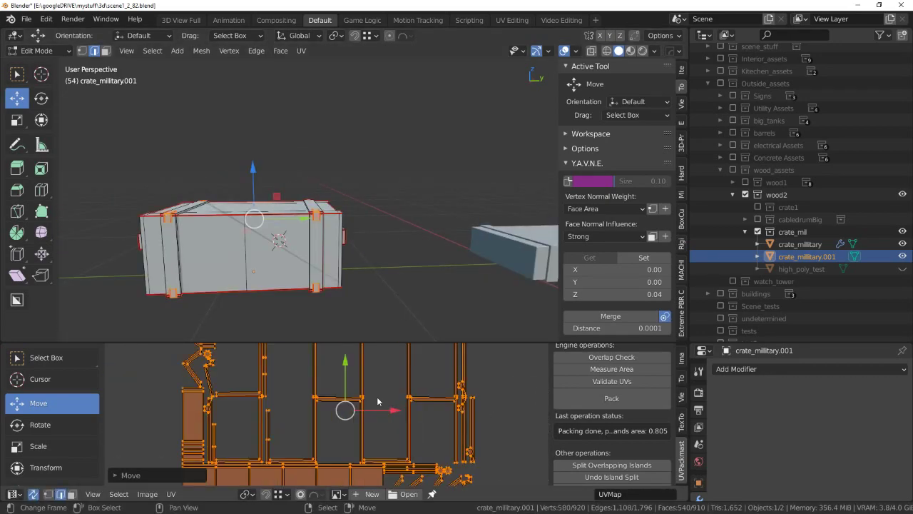
{"action": "scroll", "coordinate": [377, 397], "scroll_direction": "up", "scroll_amount": 3}
{"action": "key", "text": "KP_Decimal"}
{"action": "scroll", "coordinate": [380, 397], "scroll_direction": "down", "scroll_amount": 4}
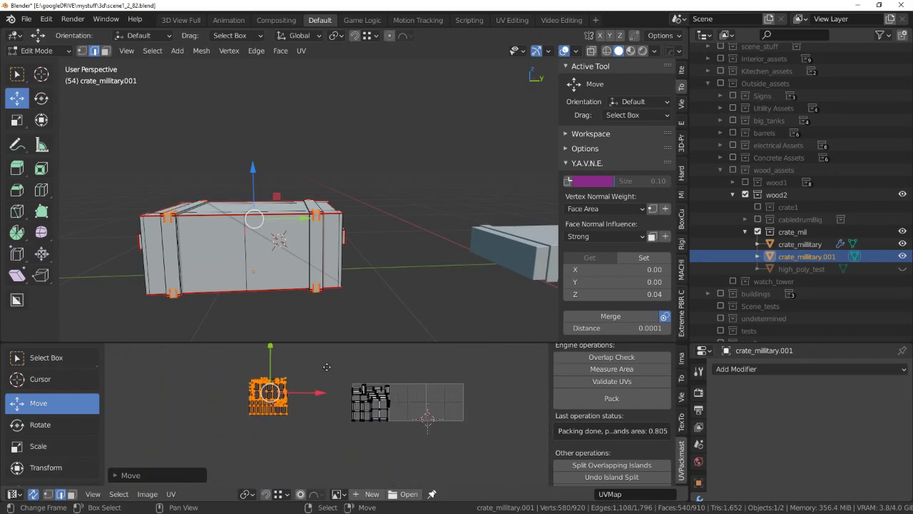
Invert the selection and dissolve the crate's unneeded edges.
{"action": "key", "text": "alt+a"}
{"action": "key", "text": "ctrl+i"}
{"action": "key", "text": "alt+z"}
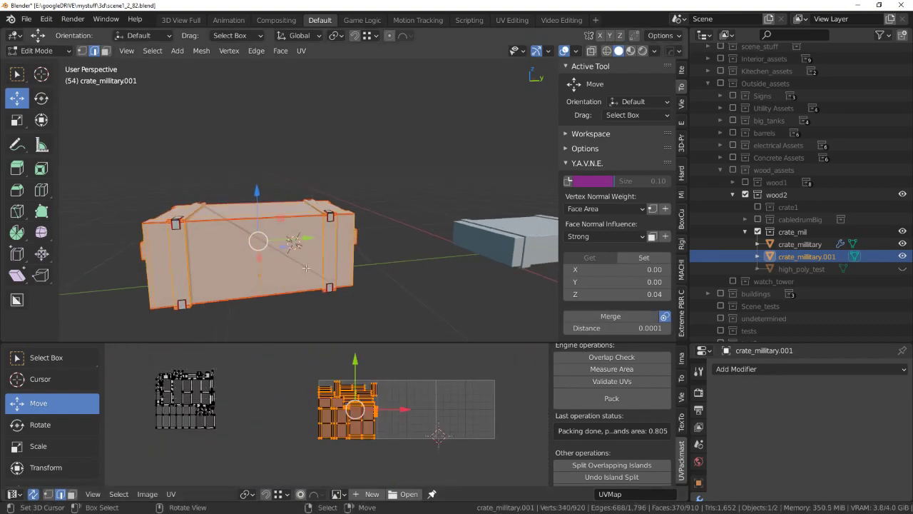
{"action": "mouse_move", "coordinate": [358, 248]}
{"action": "middle_mouse_down"}
{"action": "mouse_move", "coordinate": [427, 262]}
{"action": "mouse_move", "coordinate": [403, 253]}
{"action": "mouse_move", "coordinate": [398, 264]}
{"action": "middle_mouse_up"}
{"action": "key", "text": "alt+a"}
{"action": "key", "text": "x"}
{"action": "left_click", "coordinate": [408, 323]}
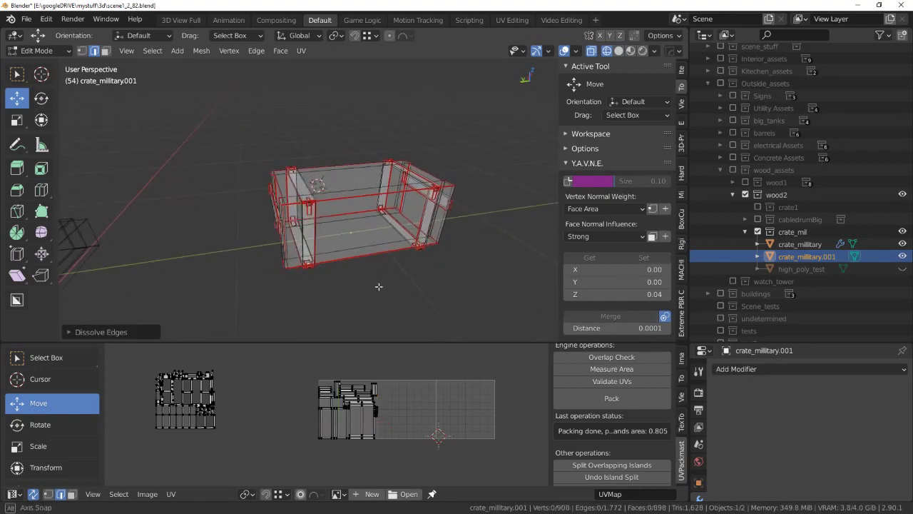
{"action": "mouse_move", "coordinate": [357, 310]}
{"action": "middle_mouse_down"}
{"action": "mouse_move", "coordinate": [432, 267]}
{"action": "mouse_move", "coordinate": [371, 236]}
{"action": "middle_mouse_up"}
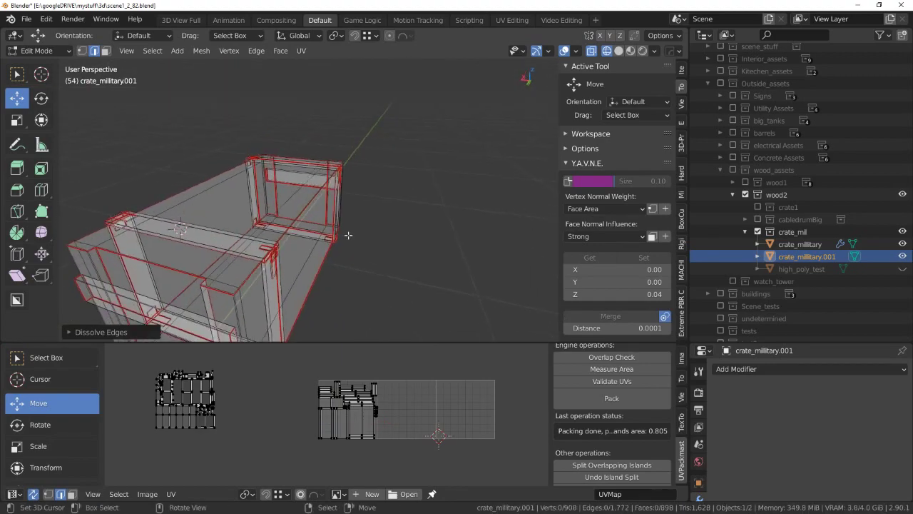
Select the whole crate mesh and re-unwrap its UVs.
{"action": "left_click_drag", "start_coordinate": [418, 367], "coordinate": [310, 442]}
{"action": "middle_click_drag", "start_coordinate": [366, 279], "coordinate": [385, 242]}
{"action": "key", "text": "alt+z"}
{"action": "key", "text": "alt+a"}
{"action": "key", "text": "b"}
{"action": "key", "text": "a"}
{"action": "key", "text": "u"}
{"action": "left_click", "coordinate": [394, 451]}
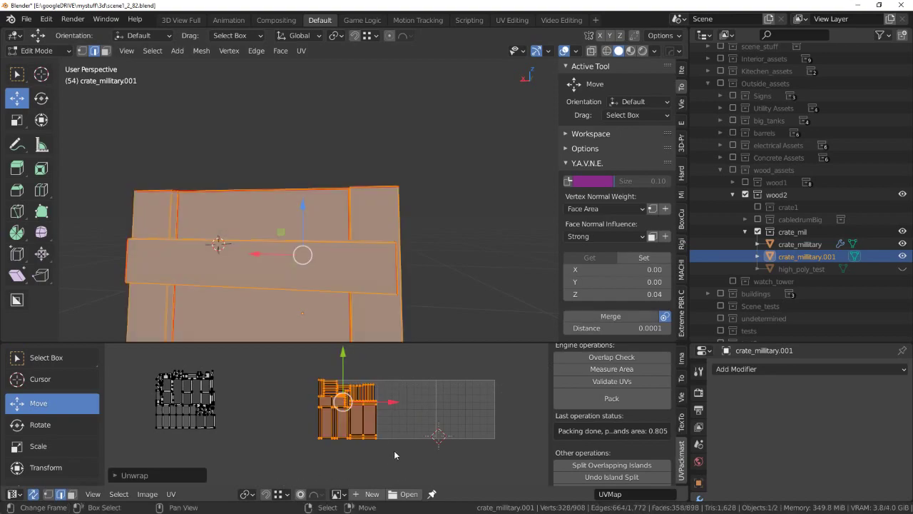
{"action": "scroll", "coordinate": [417, 416], "scroll_direction": "up", "scroll_amount": 3}
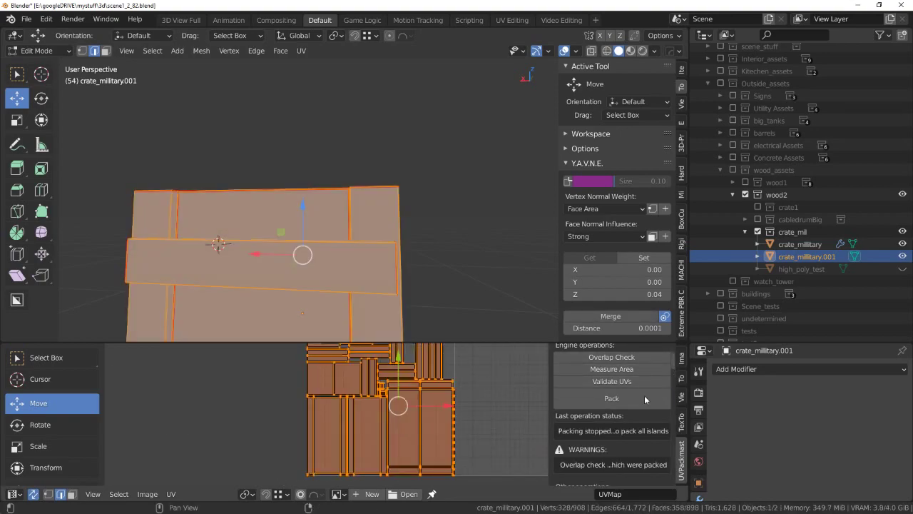
{"action": "middle_click_drag", "start_coordinate": [425, 409], "coordinate": [412, 403]}
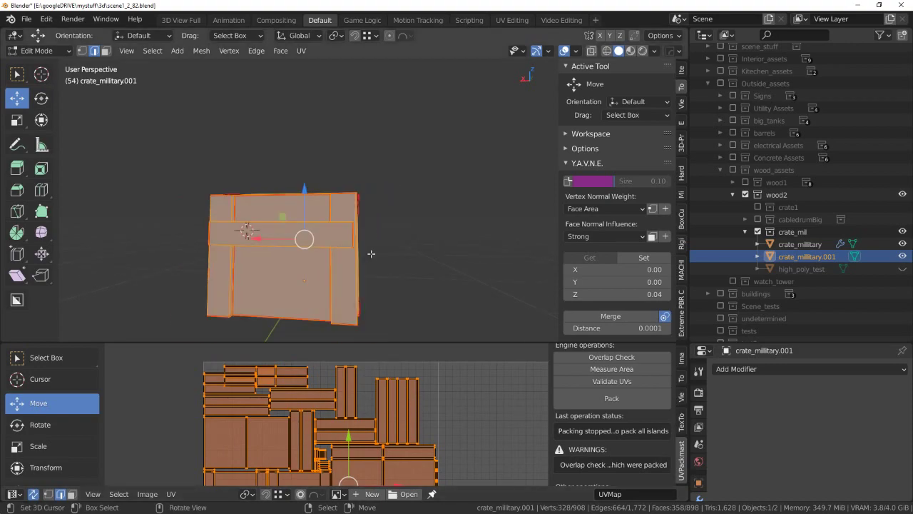
Select all the mesh and UVs, then box-select the packed islands inside the tile.
{"action": "middle_click_drag", "start_coordinate": [366, 255], "coordinate": [357, 256]}
{"action": "scroll", "coordinate": [377, 410], "scroll_direction": "up", "scroll_amount": 3}
{"action": "scroll", "coordinate": [328, 411], "scroll_direction": "up", "scroll_amount": 3}
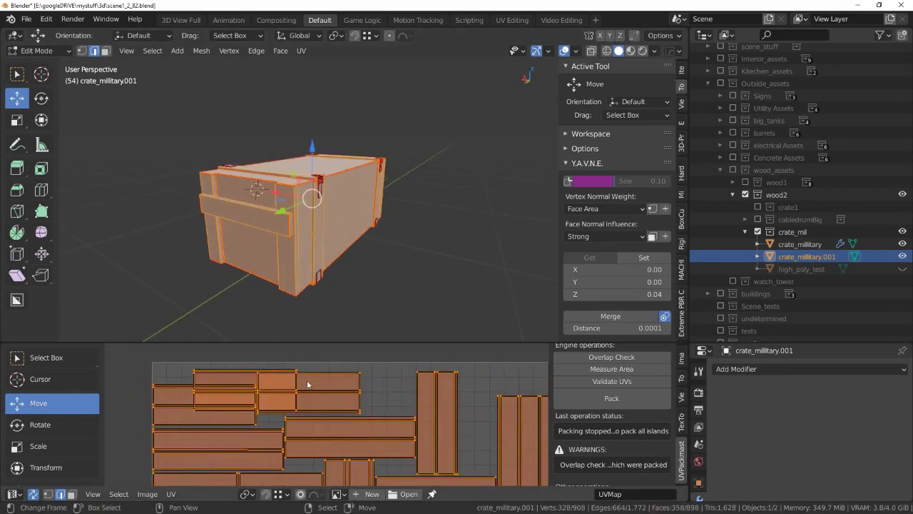
{"action": "key", "text": "alt+a"}
{"action": "scroll", "coordinate": [251, 400], "scroll_direction": "down", "scroll_amount": 3}
{"action": "key", "text": "a"}
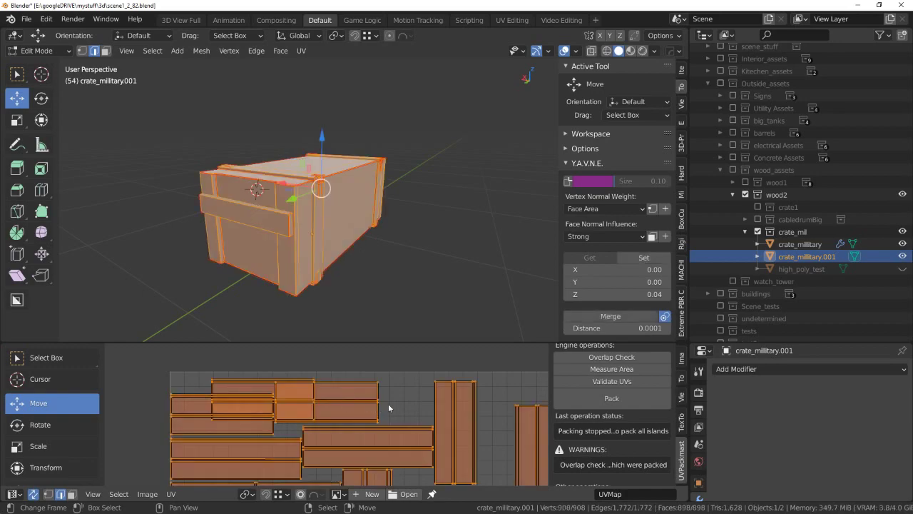
{"action": "scroll", "coordinate": [388, 403], "scroll_direction": "down", "scroll_amount": 3}
{"action": "scroll", "coordinate": [374, 405], "scroll_direction": "down", "scroll_amount": 2}
{"action": "middle_click_drag", "start_coordinate": [373, 406], "coordinate": [392, 355]}
{"action": "key", "text": "alt+a"}
Select the packed islands and run Validate UVs to select the invalid faces.
{"action": "left_click_drag", "start_coordinate": [271, 346], "coordinate": [438, 485]}
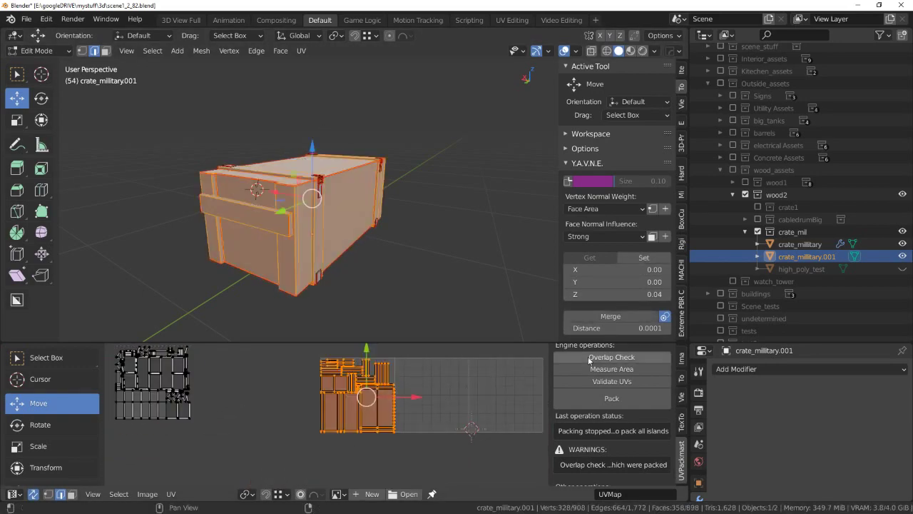
{"action": "left_click", "coordinate": [623, 383]}
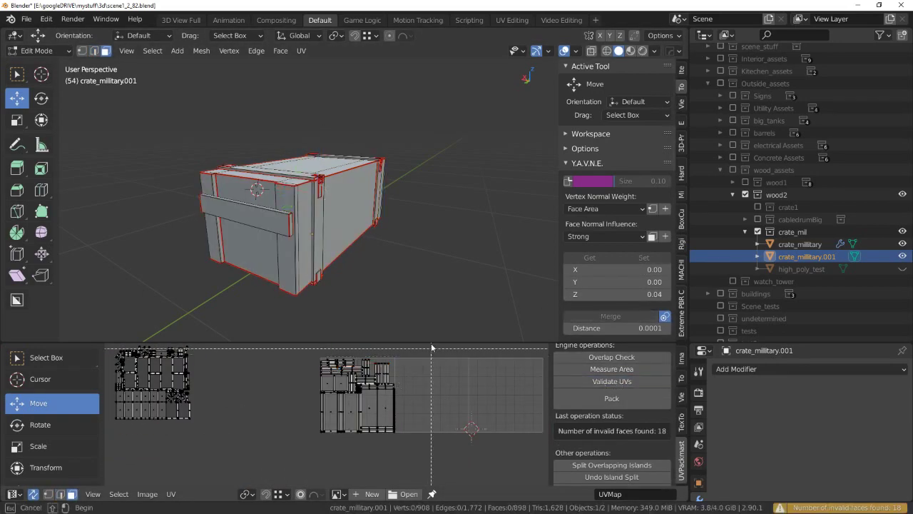
{"action": "left_click_drag", "start_coordinate": [431, 347], "coordinate": [319, 457]}
{"action": "left_click", "coordinate": [623, 383]}
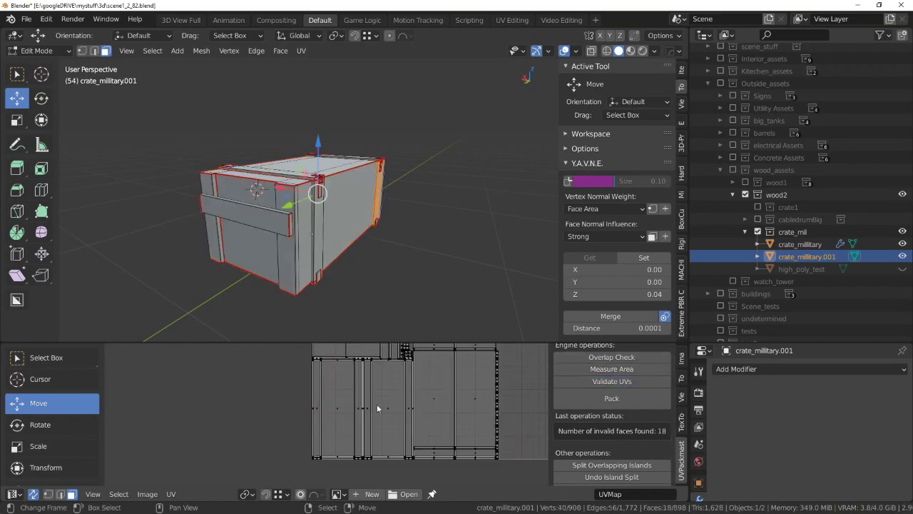
{"action": "scroll", "coordinate": [428, 406], "scroll_direction": "up", "scroll_amount": 3}
{"action": "scroll", "coordinate": [399, 235], "scroll_direction": "up", "scroll_amount": 5}
Inspect the invalid faces on the crate in see-through view, then select the entire mesh.
{"action": "middle_click_drag", "start_coordinate": [400, 235], "coordinate": [428, 232]}
{"action": "scroll", "coordinate": [428, 231], "scroll_direction": "up", "scroll_amount": 3}
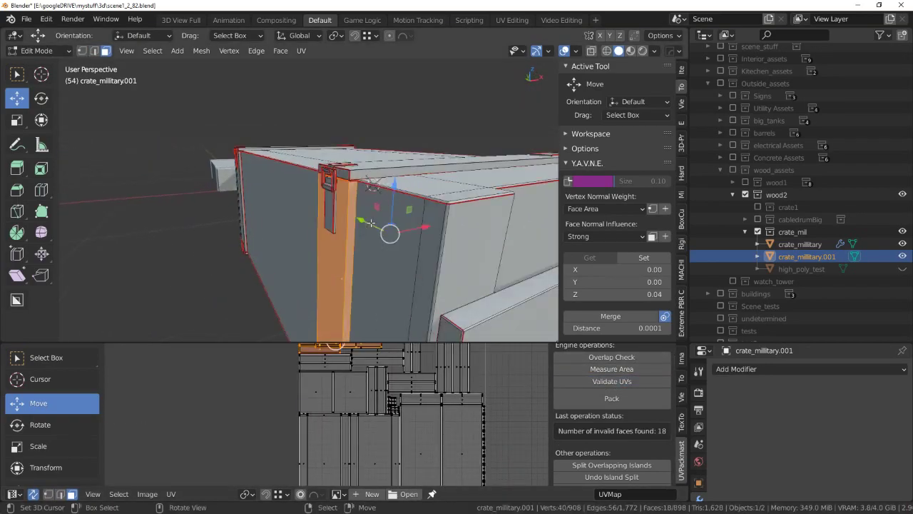
{"action": "key", "text": "alt+z"}
{"action": "key", "text": "alt+a"}
{"action": "key", "text": "alt+z"}
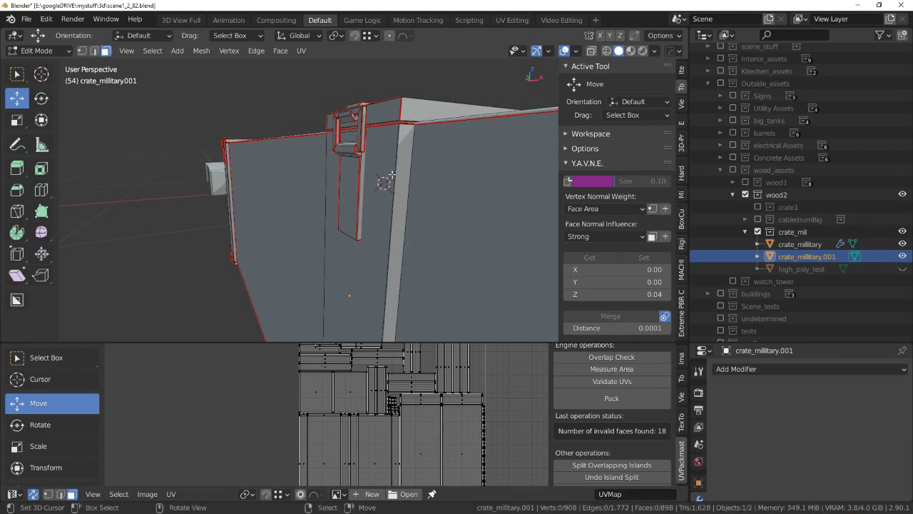
{"action": "scroll", "coordinate": [396, 297], "scroll_direction": "down", "scroll_amount": 4}
{"action": "scroll", "coordinate": [385, 414], "scroll_direction": "down", "scroll_amount": 2}
{"action": "key", "text": "a"}
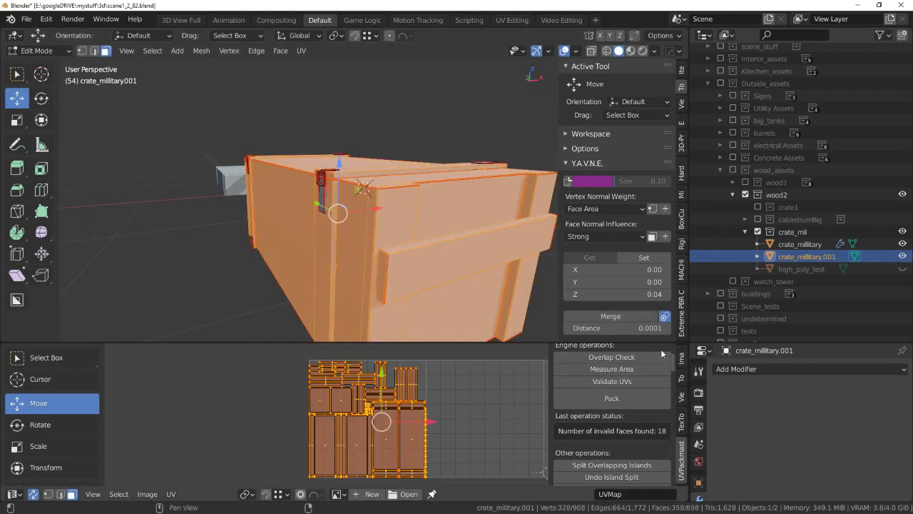
Repack all the crate's UV islands with UVPackmaster.
{"action": "left_click", "coordinate": [631, 397]}
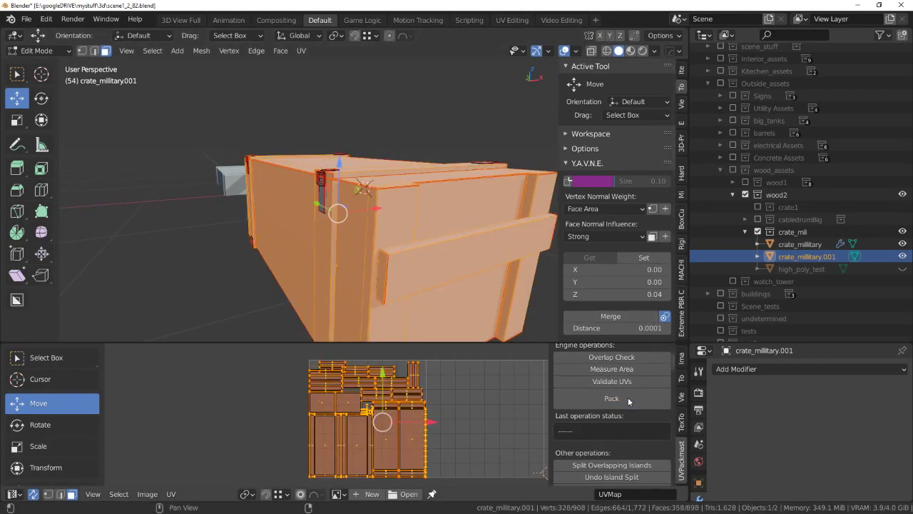
{"action": "scroll", "coordinate": [334, 412], "scroll_direction": "up", "scroll_amount": 2}
{"action": "scroll", "coordinate": [334, 411], "scroll_direction": "up", "scroll_amount": 2}
{"action": "scroll", "coordinate": [333, 412], "scroll_direction": "up", "scroll_amount": 2}
{"action": "scroll", "coordinate": [343, 403], "scroll_direction": "up", "scroll_amount": 1}
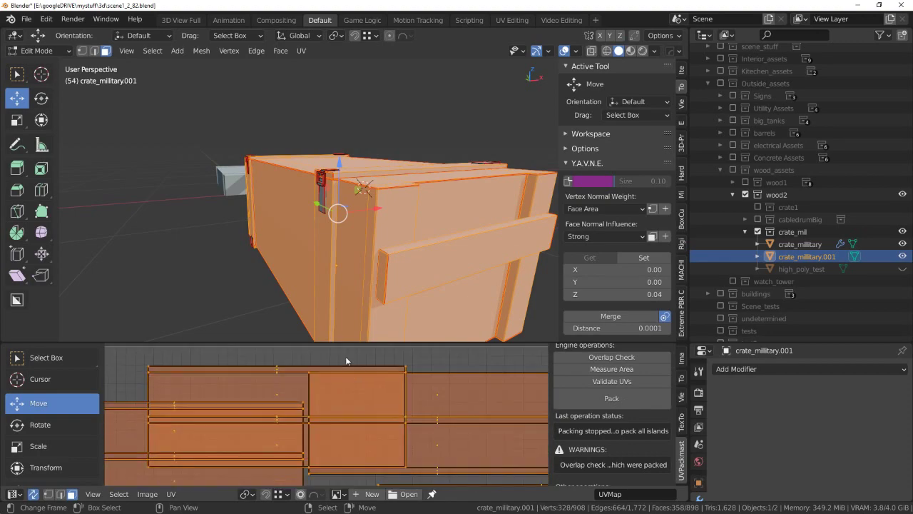
{"action": "scroll", "coordinate": [360, 391], "scroll_direction": "up", "scroll_amount": 1}
{"action": "left_click", "coordinate": [628, 404]}
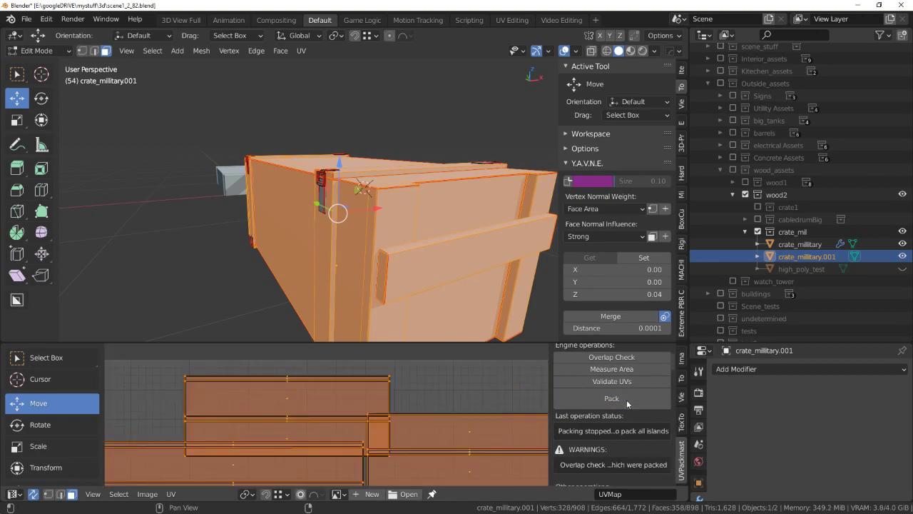
Select the top UV island plus its connected island and inspect it on the mesh.
{"action": "left_click", "coordinate": [281, 402]}
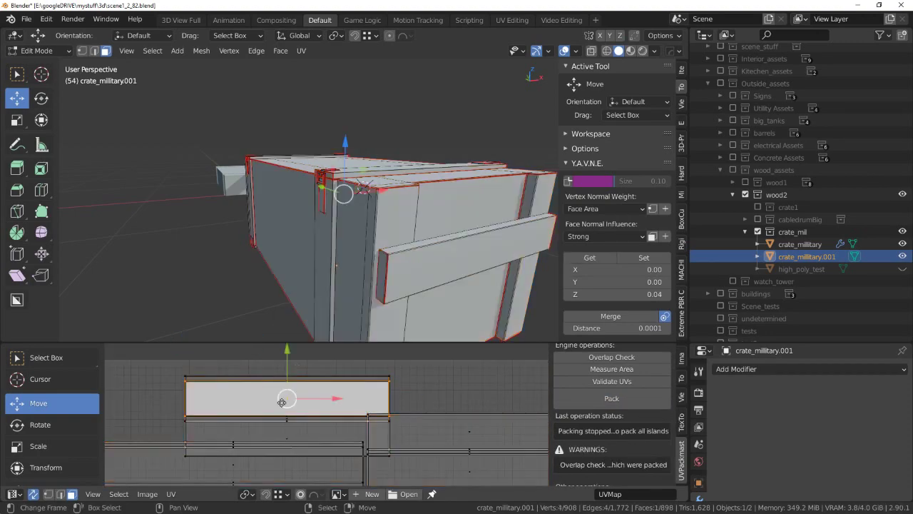
{"action": "key", "text": "l"}
{"action": "mouse_move", "coordinate": [335, 192]}
{"action": "middle_mouse_down"}
{"action": "mouse_move", "coordinate": [356, 182]}
{"action": "mouse_move", "coordinate": [363, 204]}
{"action": "mouse_move", "coordinate": [318, 213]}
{"action": "middle_mouse_up"}
{"action": "scroll", "coordinate": [357, 182], "scroll_direction": "up", "scroll_amount": 3}
{"action": "key", "text": "alt+z"}
{"action": "scroll", "coordinate": [367, 203], "scroll_direction": "up", "scroll_amount": 3}
{"action": "key", "text": "alt+z"}
{"action": "key", "text": "alt+z"}
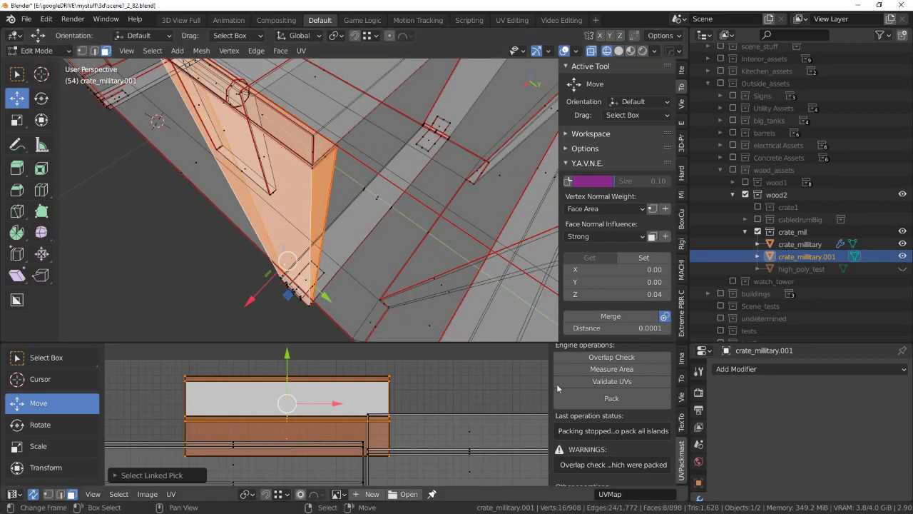
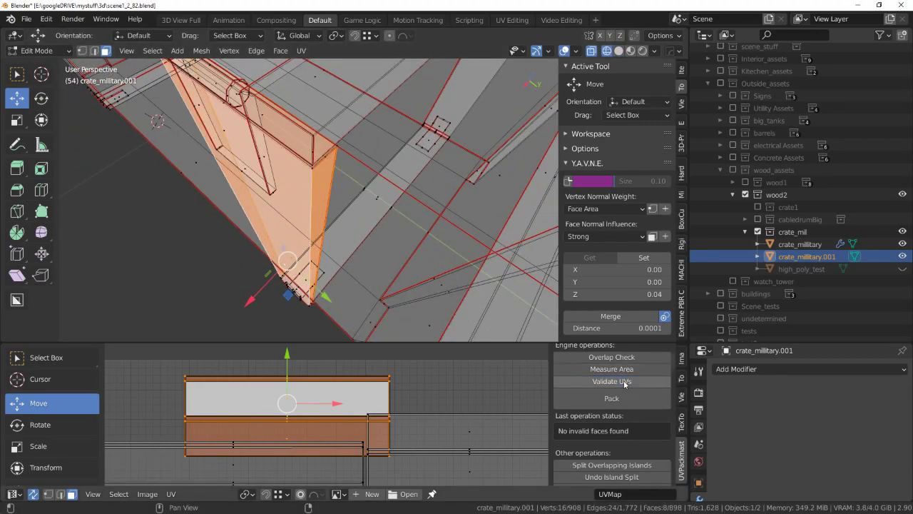
Move the stray UV island to a new spot in the UV layout.
{"action": "key", "text": "g"}
{"action": "left_click", "coordinate": [392, 371]}
{"action": "scroll", "coordinate": [393, 369], "scroll_direction": "down", "scroll_amount": 4}
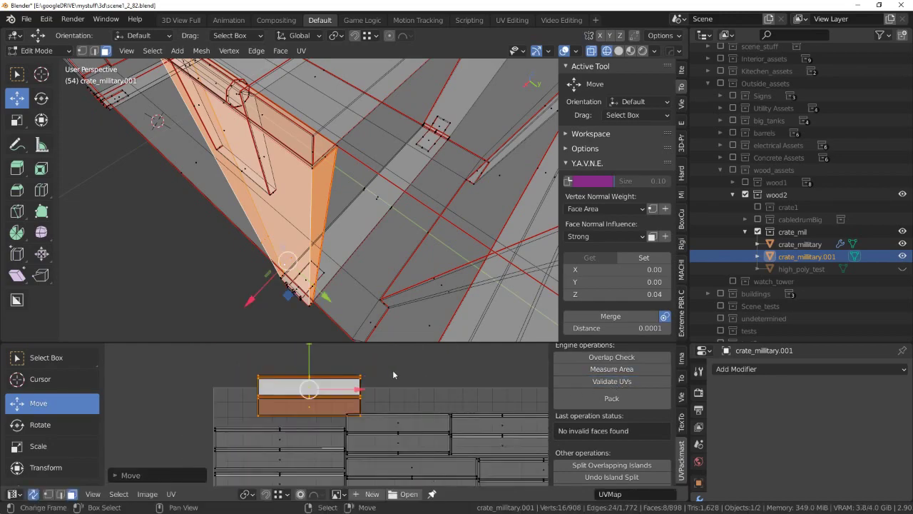
{"action": "scroll", "coordinate": [391, 382], "scroll_direction": "down", "scroll_amount": 2}
{"action": "mouse_move", "coordinate": [335, 214]}
{"action": "middle_mouse_down"}
{"action": "mouse_move", "coordinate": [356, 155]}
{"action": "mouse_move", "coordinate": [341, 151]}
{"action": "middle_mouse_up"}
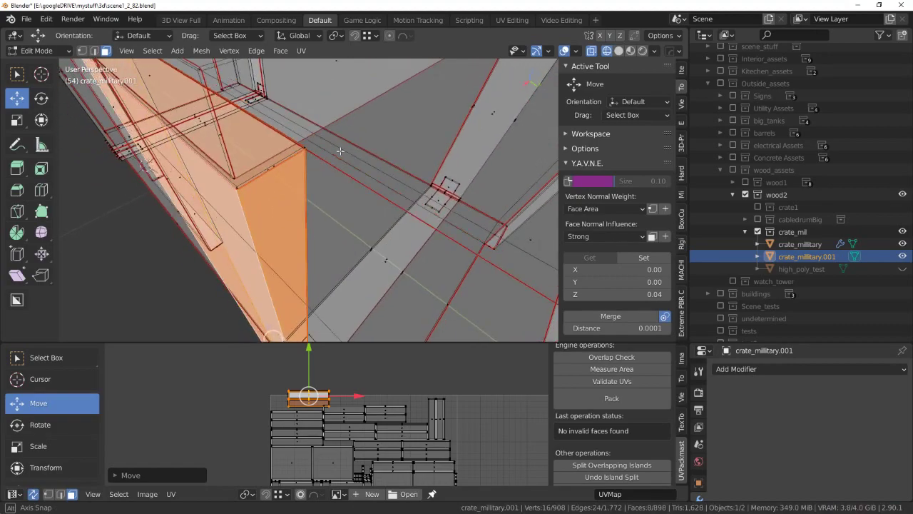
Select one plank's connected faces in edge mode and shift its UV island left.
{"action": "key", "text": "alt+a"}
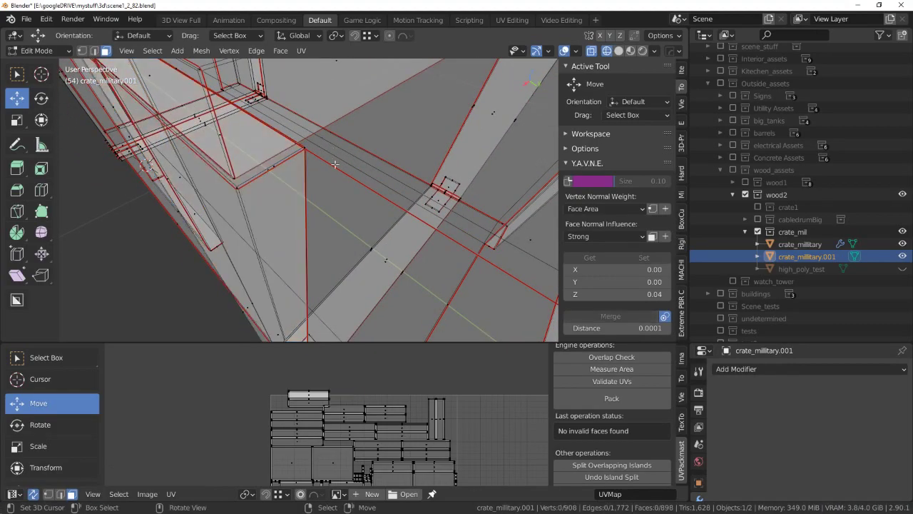
{"action": "middle_click_drag", "start_coordinate": [335, 164], "coordinate": [289, 211]}
{"action": "key", "text": "alt+z"}
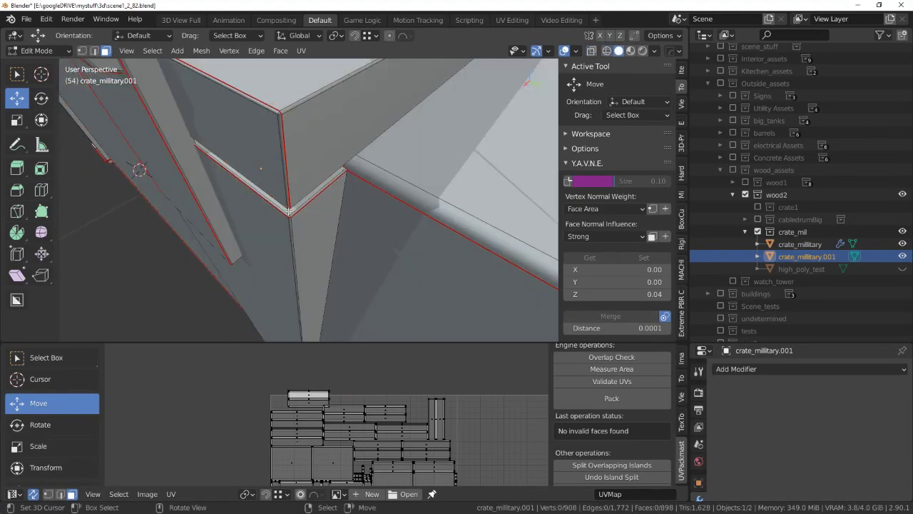
{"action": "scroll", "coordinate": [428, 401], "scroll_direction": "down", "scroll_amount": 2}
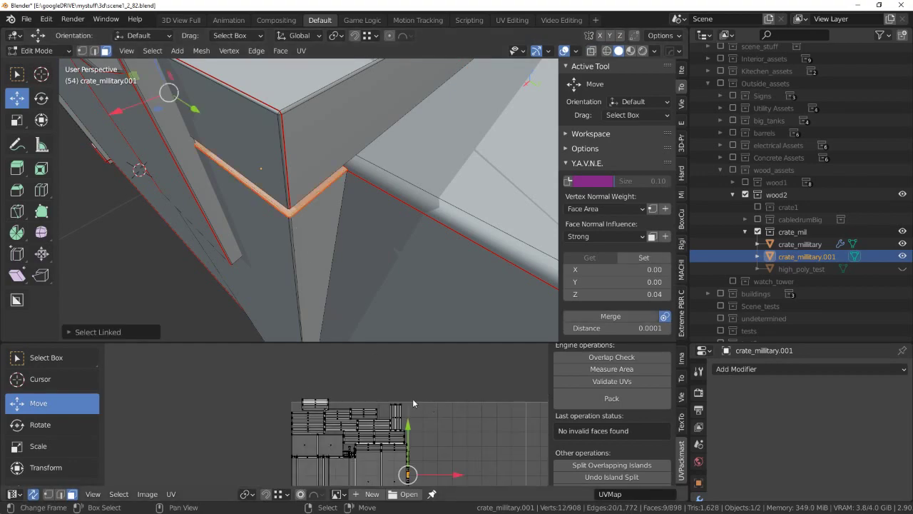
{"action": "scroll", "coordinate": [412, 399], "scroll_direction": "down", "scroll_amount": 2}
{"action": "key", "text": "2"}
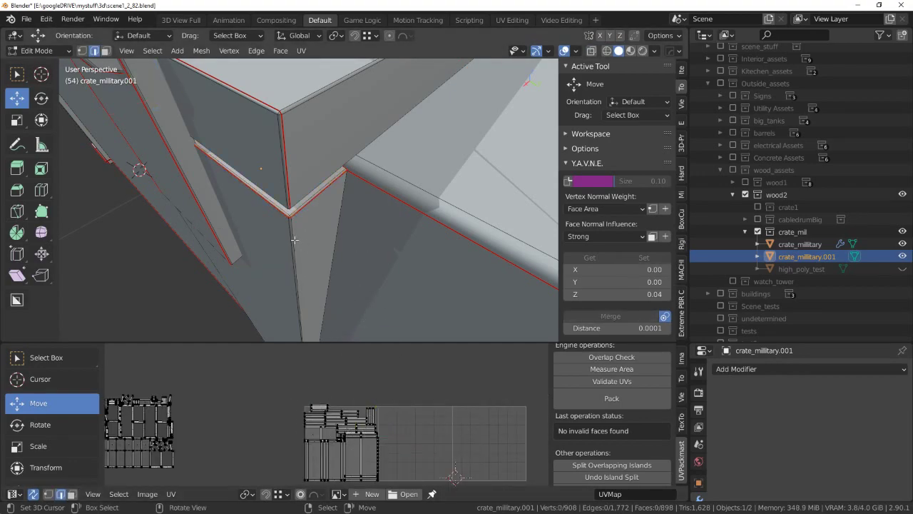
{"action": "key", "text": "l"}
{"action": "left_click_drag", "start_coordinate": [378, 399], "coordinate": [295, 399]}
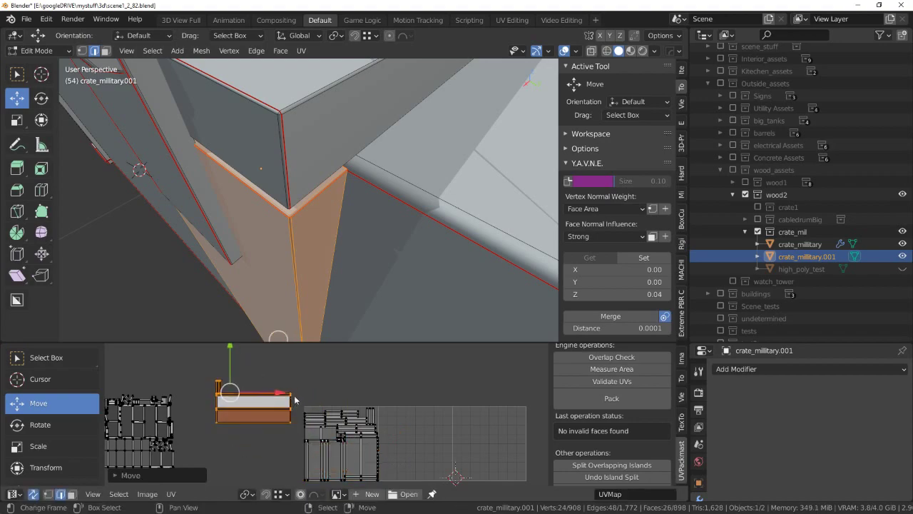
{"action": "scroll", "coordinate": [294, 399], "scroll_direction": "up", "scroll_amount": 5}
{"action": "scroll", "coordinate": [300, 396], "scroll_direction": "up", "scroll_amount": 1}
{"action": "scroll", "coordinate": [378, 387], "scroll_direction": "down", "scroll_amount": 6}
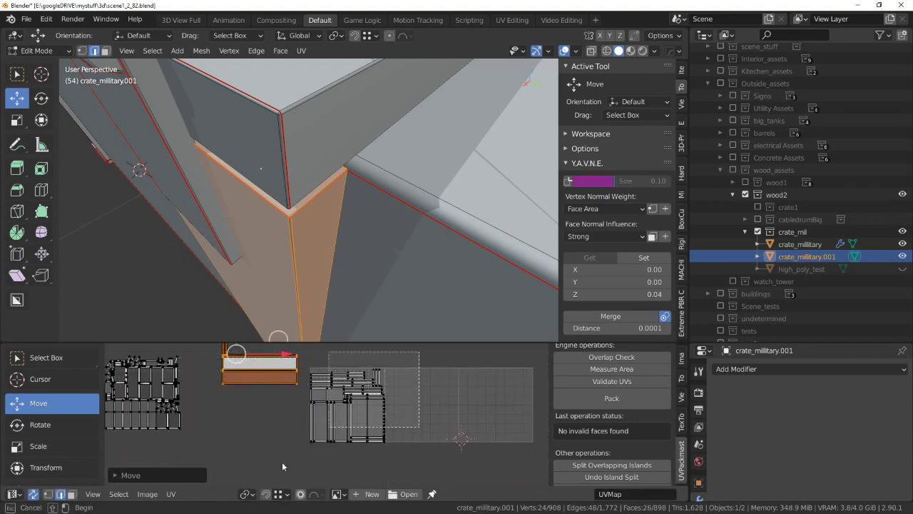
Select the whole crate mesh and unwrap its UVs.
{"action": "key", "text": "a"}
{"action": "key", "text": "e"}
{"action": "scroll", "coordinate": [392, 435], "scroll_direction": "up", "scroll_amount": 2}
{"action": "scroll", "coordinate": [378, 468], "scroll_direction": "up", "scroll_amount": 2}
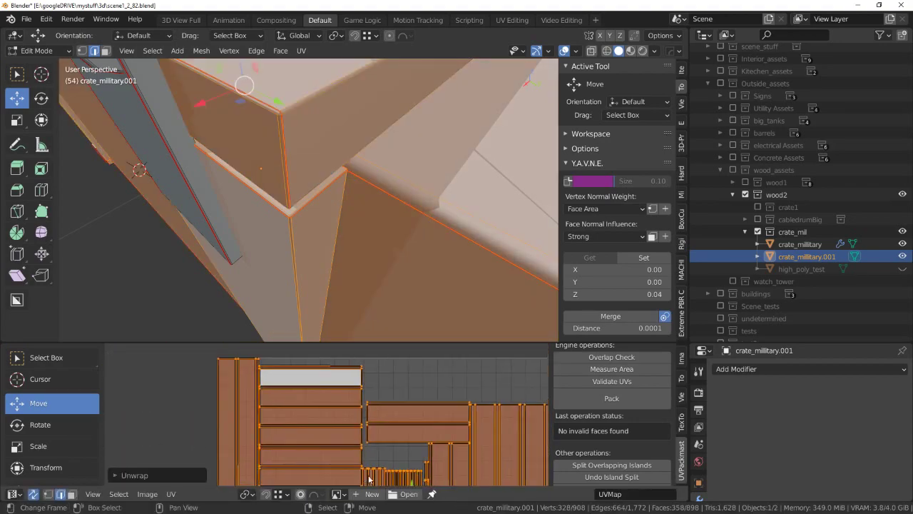
{"action": "scroll", "coordinate": [373, 428], "scroll_direction": "up", "scroll_amount": 1}
{"action": "scroll", "coordinate": [377, 414], "scroll_direction": "up", "scroll_amount": 3}
Reselect the entire crate mesh and zoom the UV view to check the layout.
{"action": "key", "text": "alt+a"}
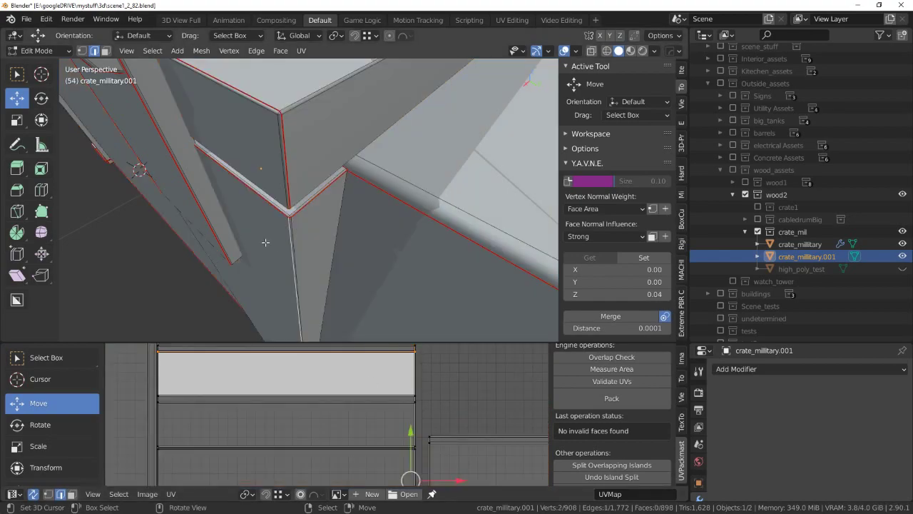
{"action": "scroll", "coordinate": [266, 243], "scroll_direction": "down", "scroll_amount": 3}
{"action": "scroll", "coordinate": [394, 395], "scroll_direction": "down", "scroll_amount": 2}
{"action": "scroll", "coordinate": [394, 395], "scroll_direction": "down", "scroll_amount": 3}
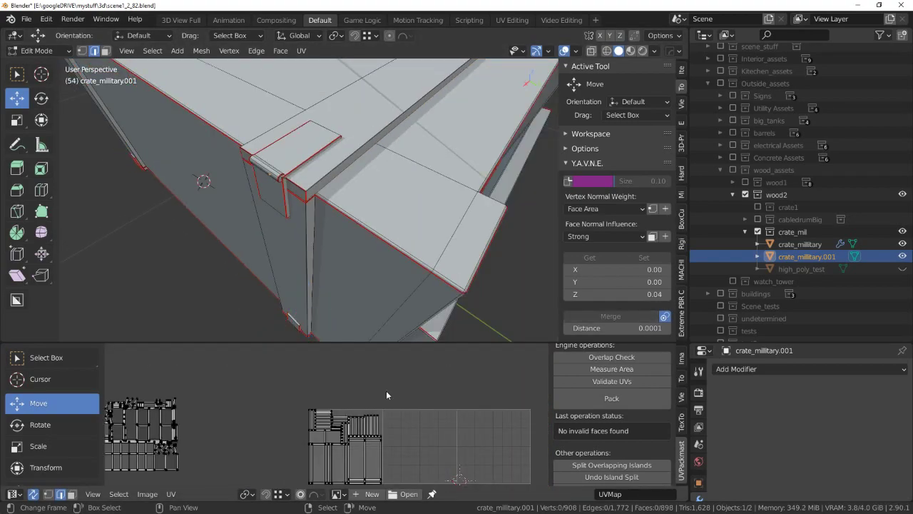
{"action": "key", "text": "a"}
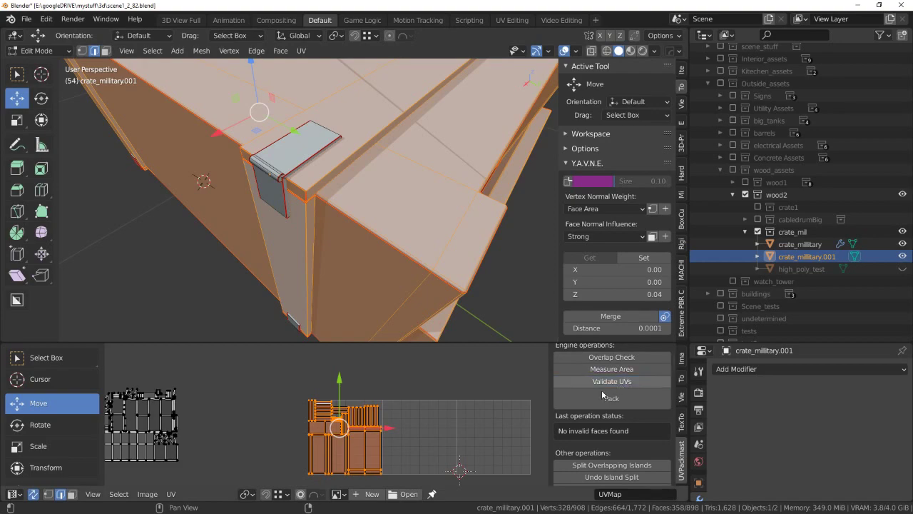
{"action": "scroll", "coordinate": [421, 414], "scroll_direction": "up", "scroll_amount": 2}
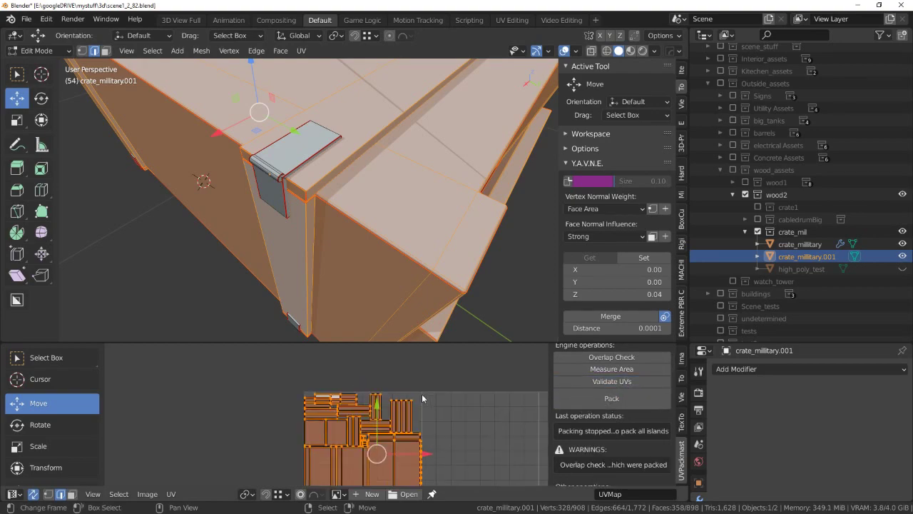
{"action": "scroll", "coordinate": [418, 391], "scroll_direction": "up", "scroll_amount": 3}
{"action": "scroll", "coordinate": [403, 406], "scroll_direction": "up", "scroll_amount": 2}
{"action": "scroll", "coordinate": [385, 423], "scroll_direction": "up", "scroll_amount": 1}
{"action": "scroll", "coordinate": [357, 417], "scroll_direction": "up", "scroll_amount": 2}
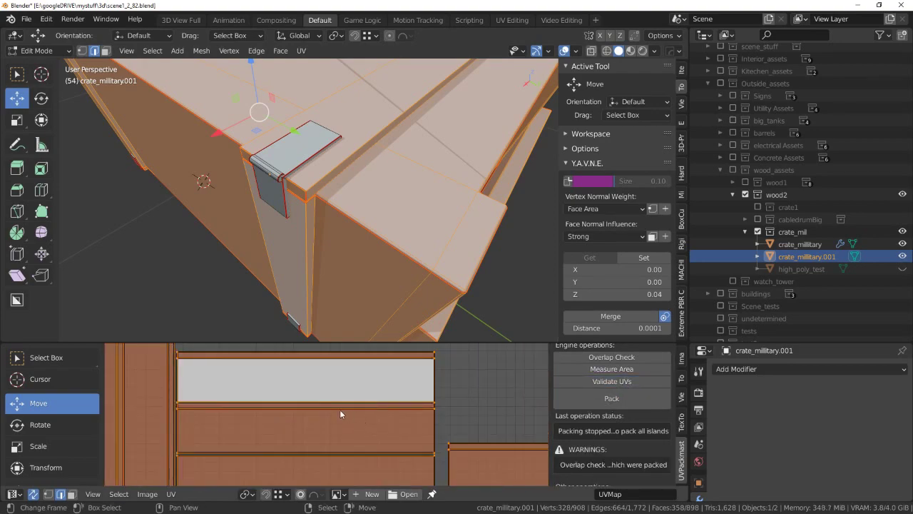
{"action": "scroll", "coordinate": [638, 402], "scroll_direction": "down", "scroll_amount": 1}
Re-pack the UV islands, then select a side face strip and its linked faces.
{"action": "left_click", "coordinate": [615, 361]}
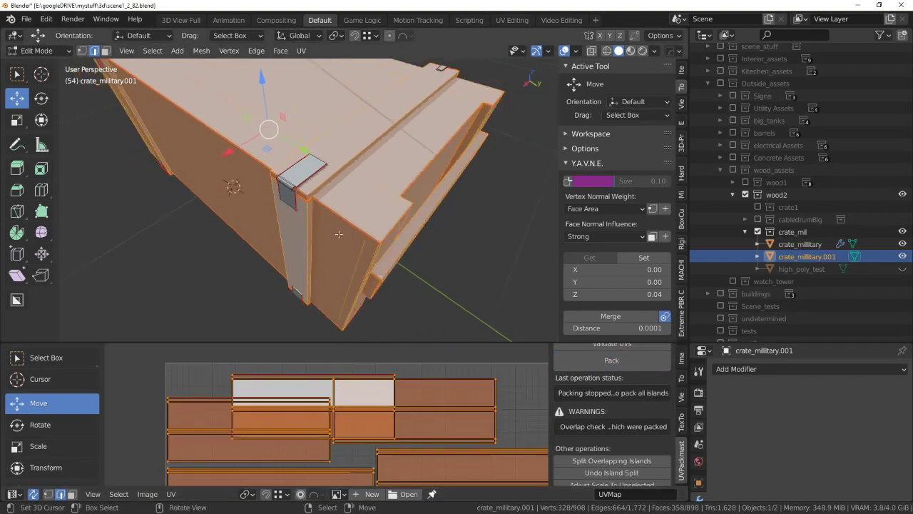
{"action": "middle_click_drag", "start_coordinate": [271, 214], "coordinate": [320, 198]}
{"action": "key", "text": "alt+a"}
{"action": "left_click", "coordinate": [323, 197]}
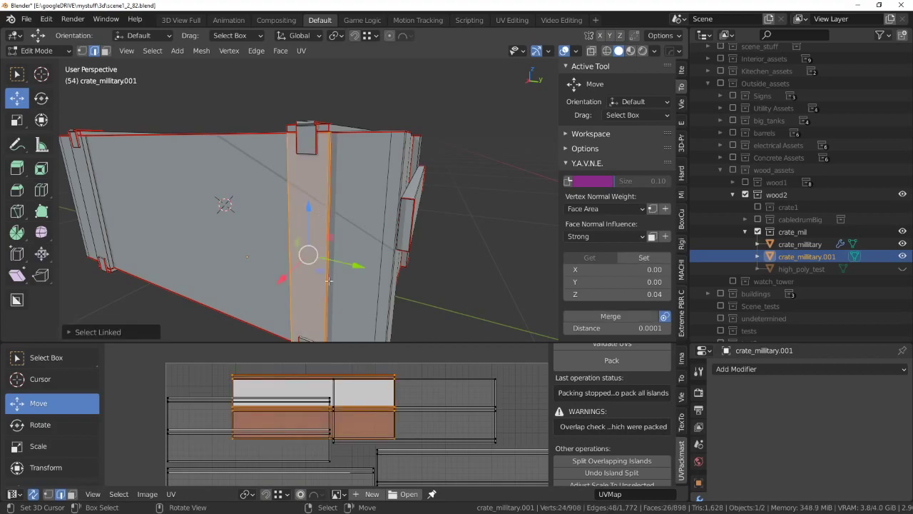
{"action": "key", "text": "shift+g"}
{"action": "left_click", "coordinate": [366, 241]}
Delete the selected faces from the crate side.
{"action": "middle_click_drag", "start_coordinate": [365, 241], "coordinate": [372, 202]}
{"action": "key", "text": "alt+z"}
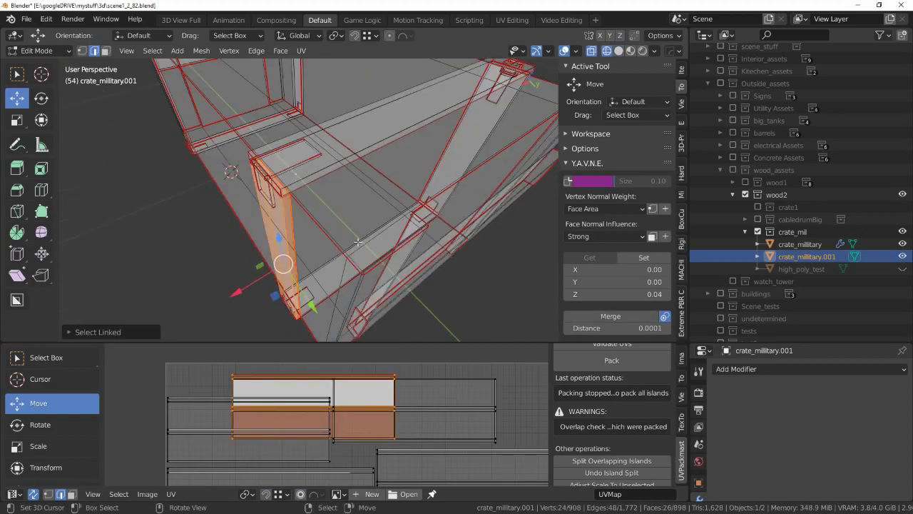
{"action": "key", "text": "x"}
{"action": "left_click", "coordinate": [363, 136]}
{"action": "middle_click_drag", "start_coordinate": [363, 135], "coordinate": [403, 259]}
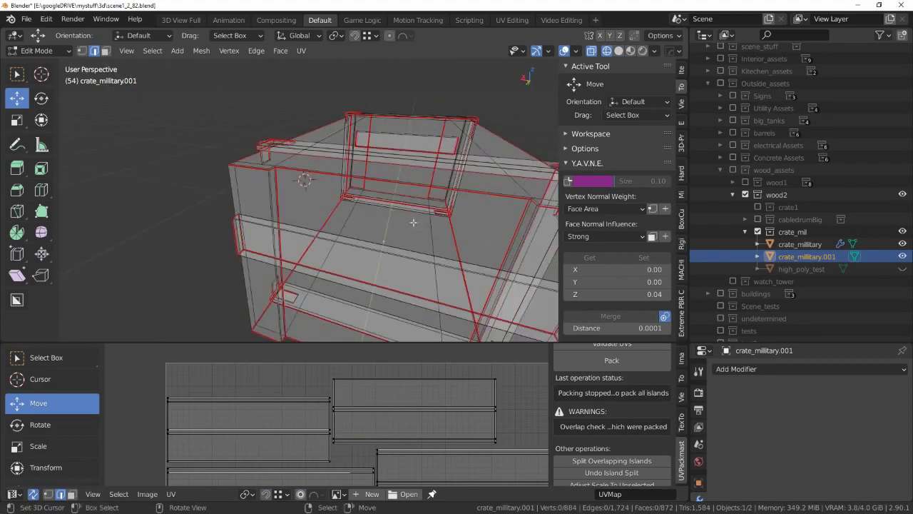
{"action": "key", "text": "alt+z"}
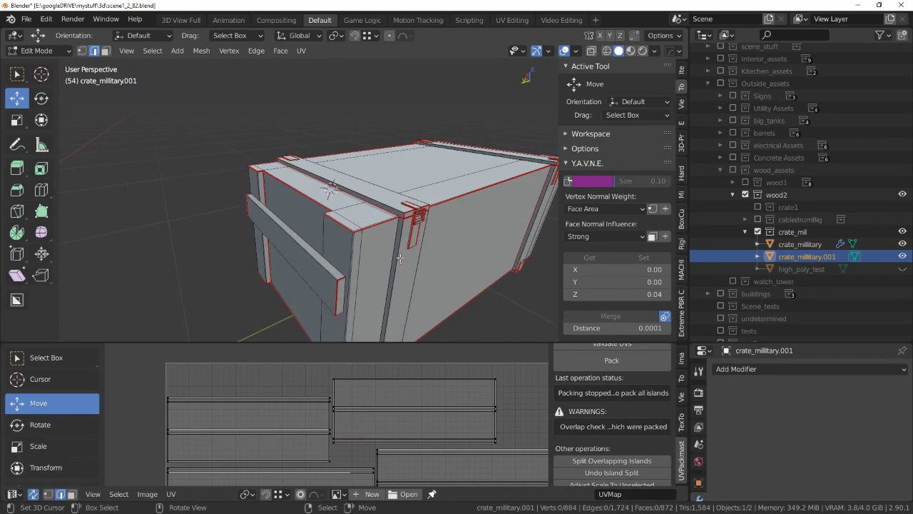
Move the selected crate piece to its new position.
{"action": "middle_click_drag", "start_coordinate": [404, 250], "coordinate": [489, 246]}
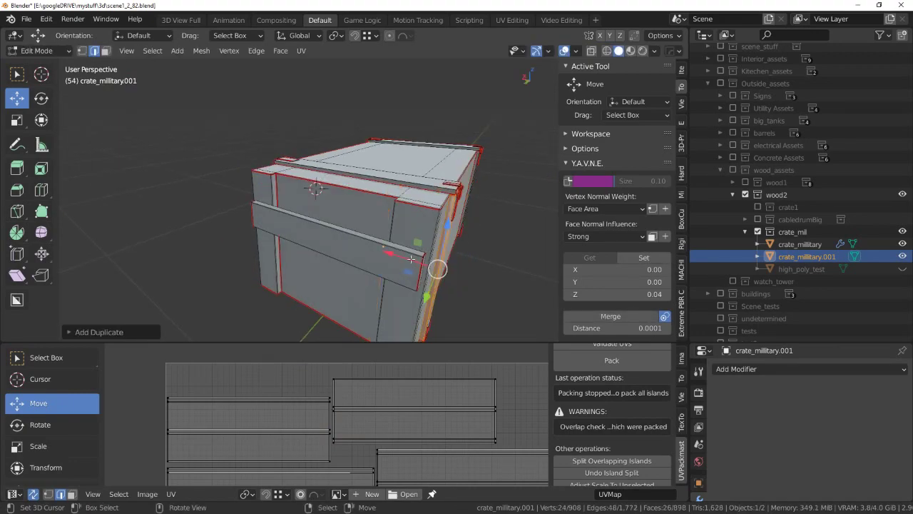
{"action": "left_click_drag", "start_coordinate": [411, 259], "coordinate": [400, 261]}
{"action": "middle_click_drag", "start_coordinate": [400, 261], "coordinate": [252, 265]}
{"action": "key", "text": "g"}
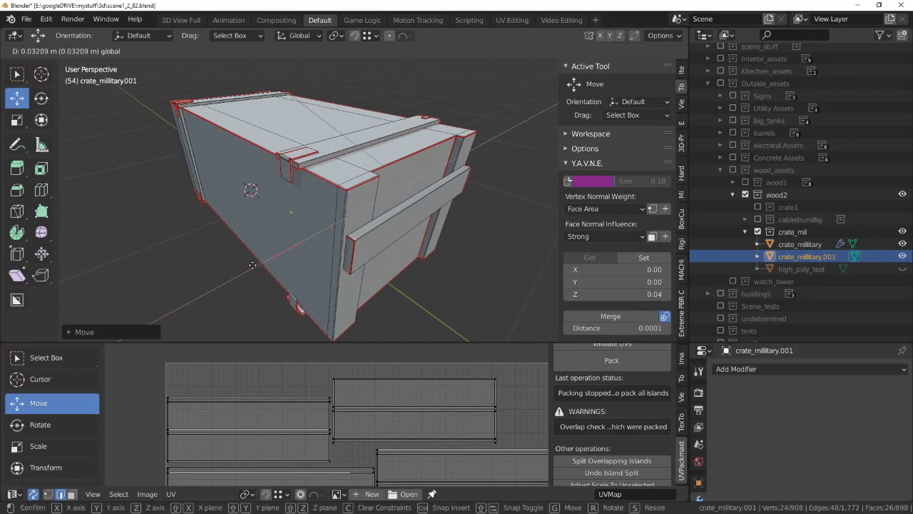
{"action": "left_click", "coordinate": [249, 266]}
{"action": "scroll", "coordinate": [293, 214], "scroll_direction": "up", "scroll_amount": 4}
{"action": "scroll", "coordinate": [293, 214], "scroll_direction": "up", "scroll_amount": 3}
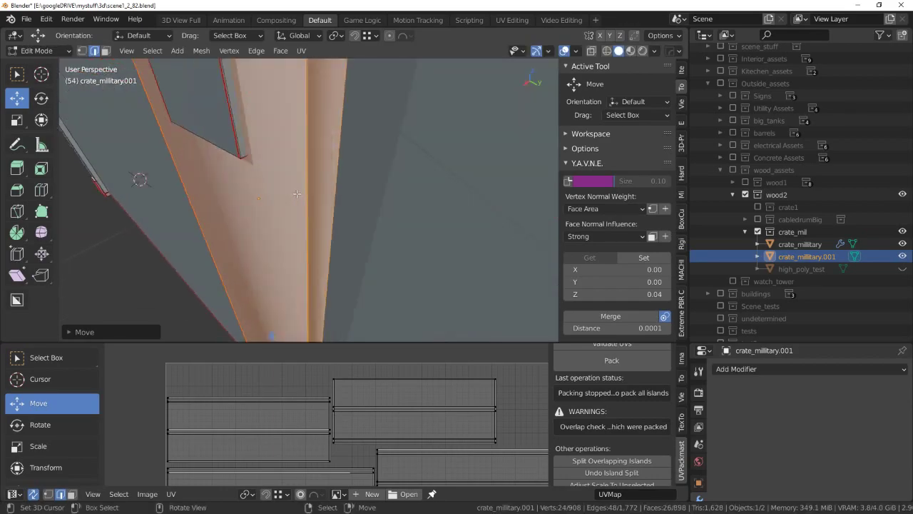
{"action": "scroll", "coordinate": [295, 209], "scroll_direction": "up", "scroll_amount": 2}
{"action": "middle_click_drag", "start_coordinate": [295, 209], "coordinate": [283, 208]}
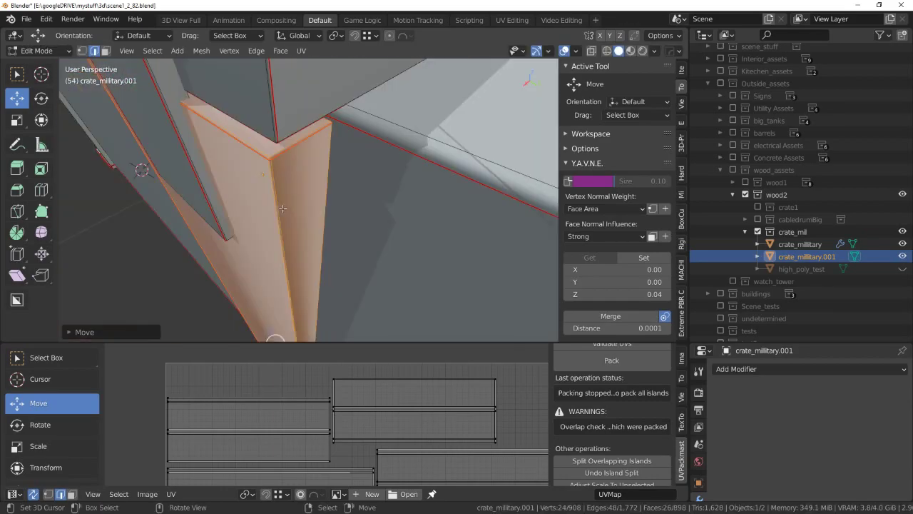
{"action": "mouse_move", "coordinate": [273, 302]}
{"action": "middle_mouse_down"}
{"action": "mouse_move", "coordinate": [240, 336]}
{"action": "mouse_move", "coordinate": [296, 258]}
{"action": "middle_mouse_up"}
{"action": "left_click", "coordinate": [237, 336]}
Switch to vertex selection and set the pivot point to the active element.
{"action": "key", "text": "ctrl+Tab"}
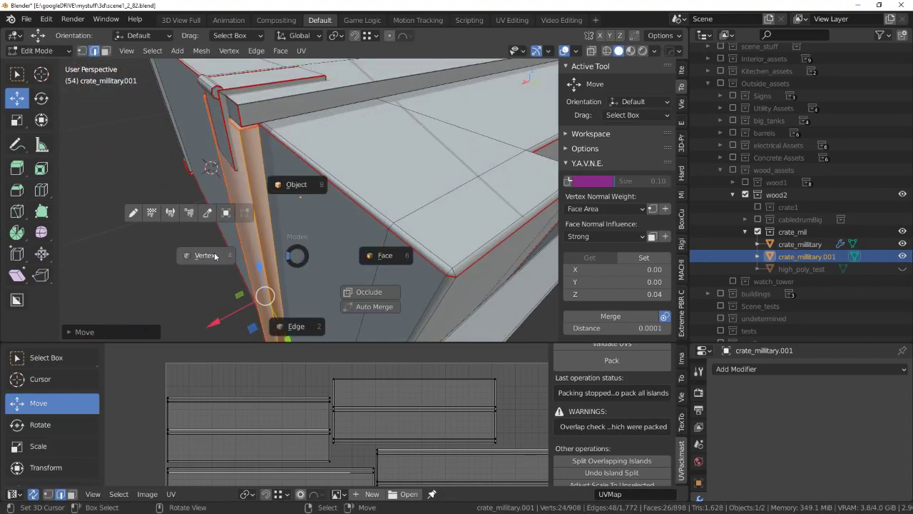
{"action": "left_click", "coordinate": [214, 255]}
{"action": "mouse_move", "coordinate": [239, 135]}
{"action": "middle_mouse_down"}
{"action": "mouse_move", "coordinate": [271, 164]}
{"action": "mouse_move", "coordinate": [290, 154]}
{"action": "middle_mouse_up"}
{"action": "scroll", "coordinate": [286, 150], "scroll_direction": "up", "scroll_amount": 3}
{"action": "scroll", "coordinate": [292, 143], "scroll_direction": "up", "scroll_amount": 3}
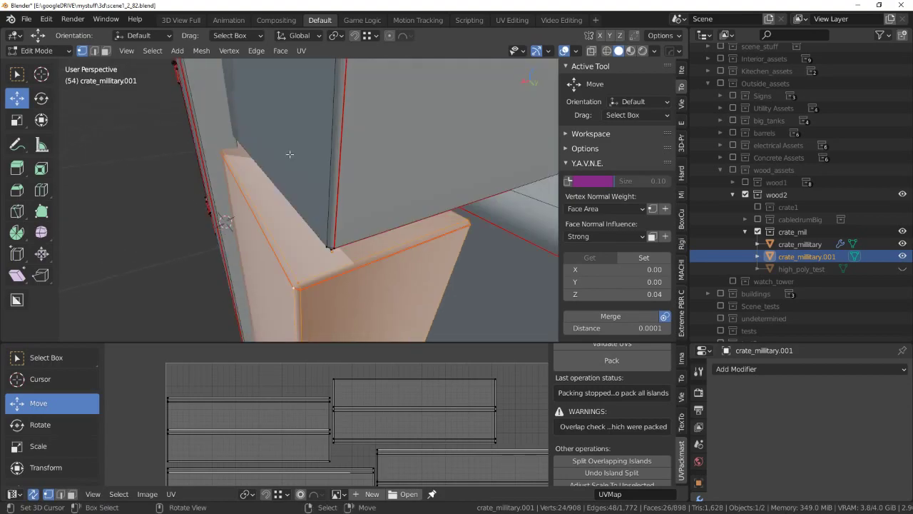
{"action": "middle_click_drag", "start_coordinate": [258, 279], "coordinate": [287, 259]}
{"action": "left_click", "coordinate": [335, 36]}
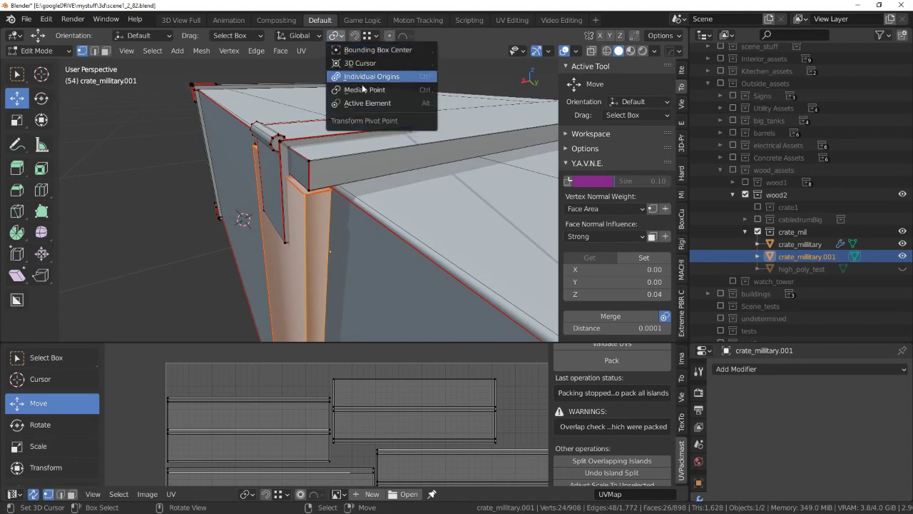
{"action": "left_click", "coordinate": [367, 104]}
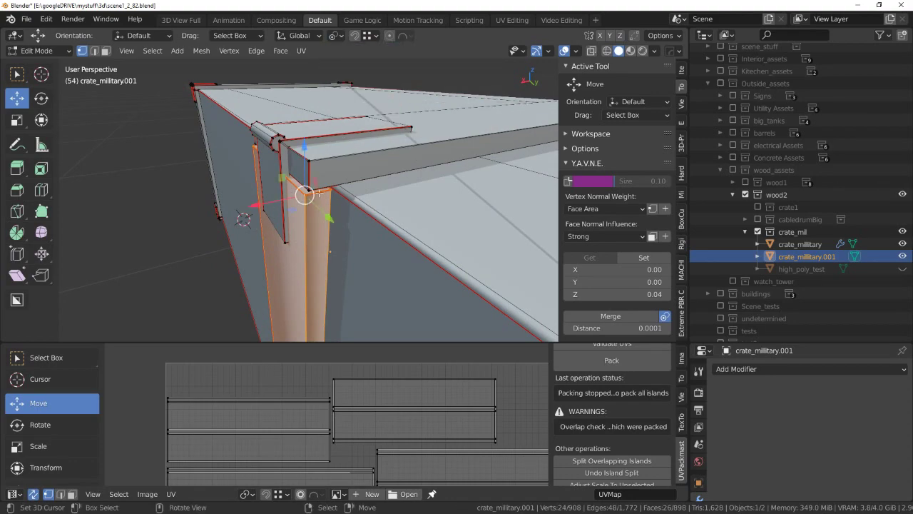
Shift the crate corner's vertices along the X axis.
{"action": "middle_click_drag", "start_coordinate": [319, 192], "coordinate": [274, 217]}
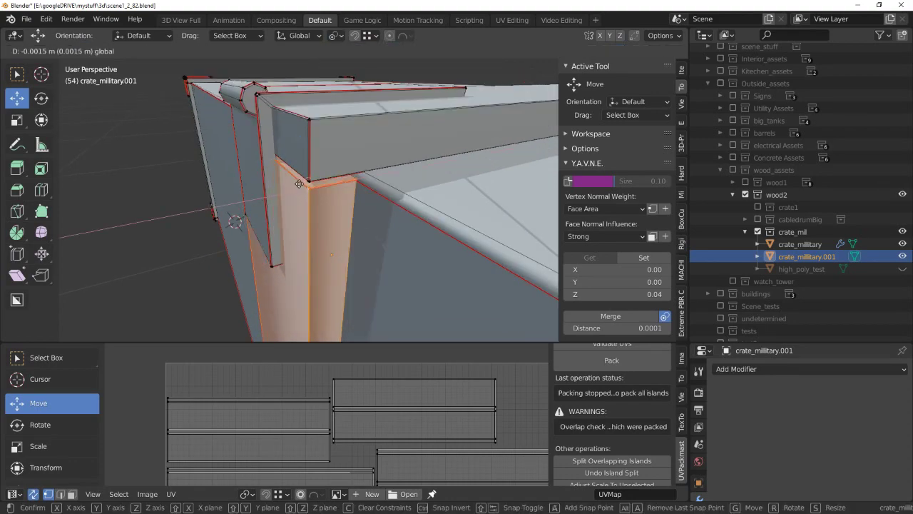
{"action": "left_click_drag", "start_coordinate": [260, 201], "coordinate": [299, 184]}
{"action": "middle_click_drag", "start_coordinate": [300, 184], "coordinate": [360, 172]}
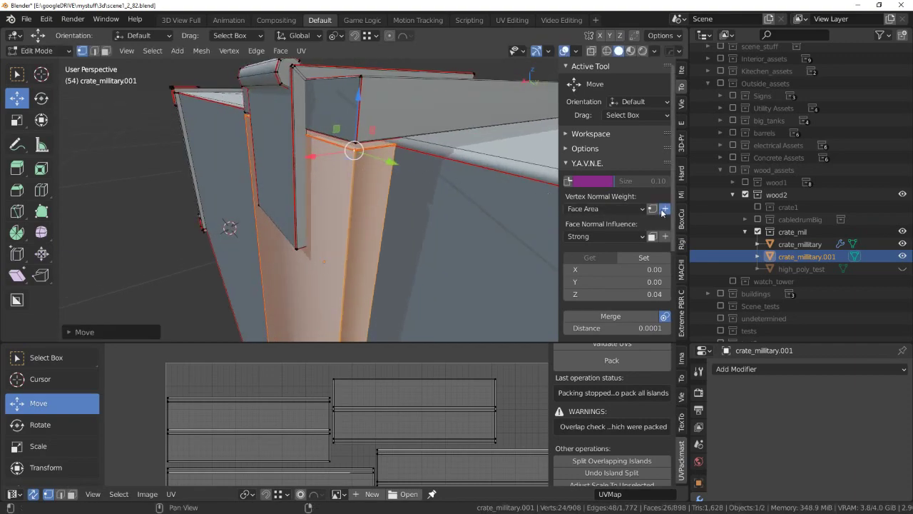
{"action": "key", "text": "alt+a"}
Box-select all of the crate's UV islands to inspect them.
{"action": "middle_click_drag", "start_coordinate": [342, 228], "coordinate": [366, 241]}
{"action": "scroll", "coordinate": [365, 240], "scroll_direction": "down", "scroll_amount": 3}
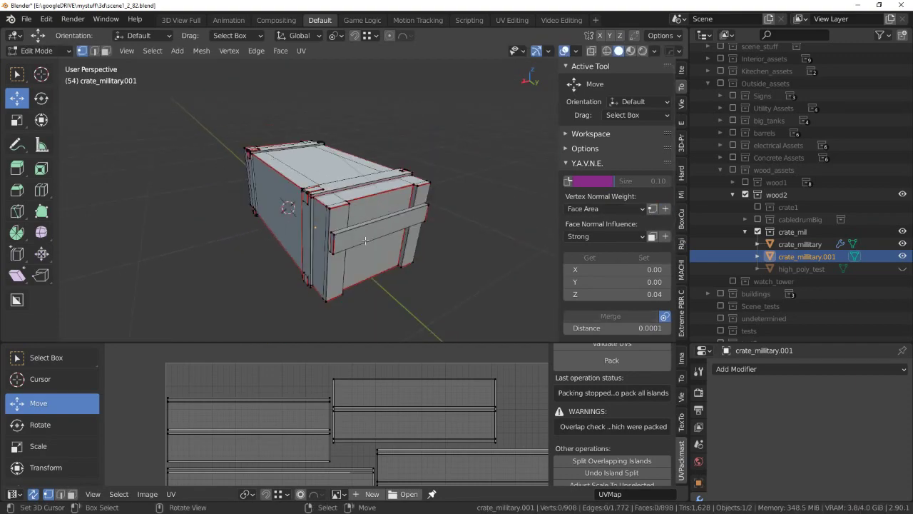
{"action": "scroll", "coordinate": [365, 240], "scroll_direction": "down", "scroll_amount": 3}
{"action": "scroll", "coordinate": [417, 397], "scroll_direction": "down", "scroll_amount": 3}
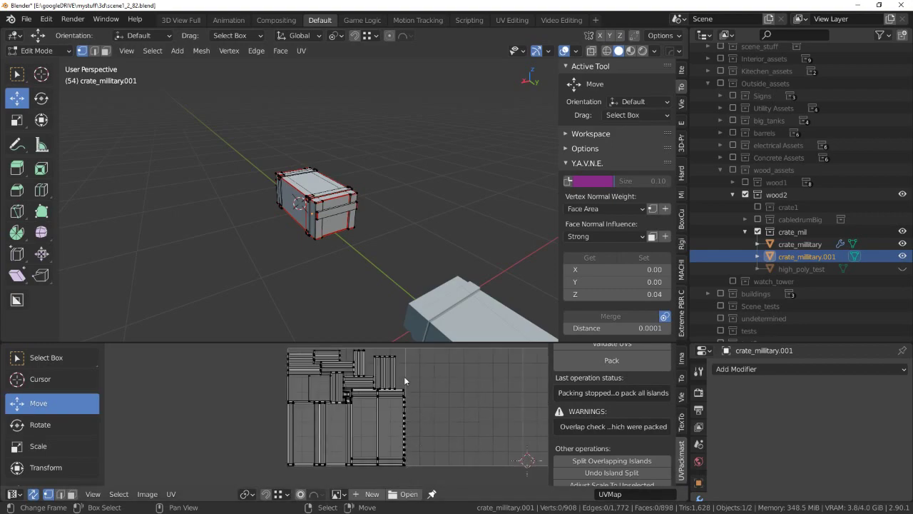
{"action": "left_click_drag", "start_coordinate": [436, 350], "coordinate": [240, 477]}
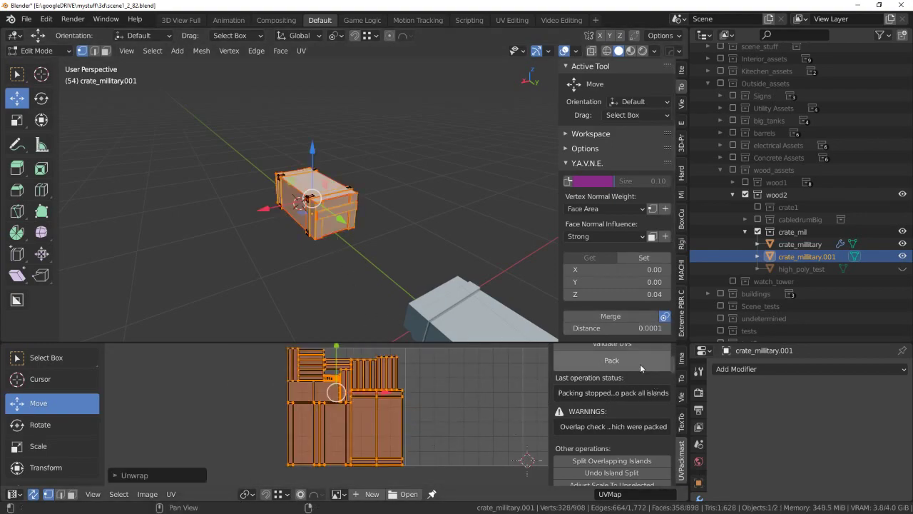
{"action": "scroll", "coordinate": [409, 383], "scroll_direction": "up", "scroll_amount": 3}
{"action": "scroll", "coordinate": [409, 400], "scroll_direction": "up", "scroll_amount": 3}
{"action": "scroll", "coordinate": [358, 229], "scroll_direction": "up", "scroll_amount": 5}
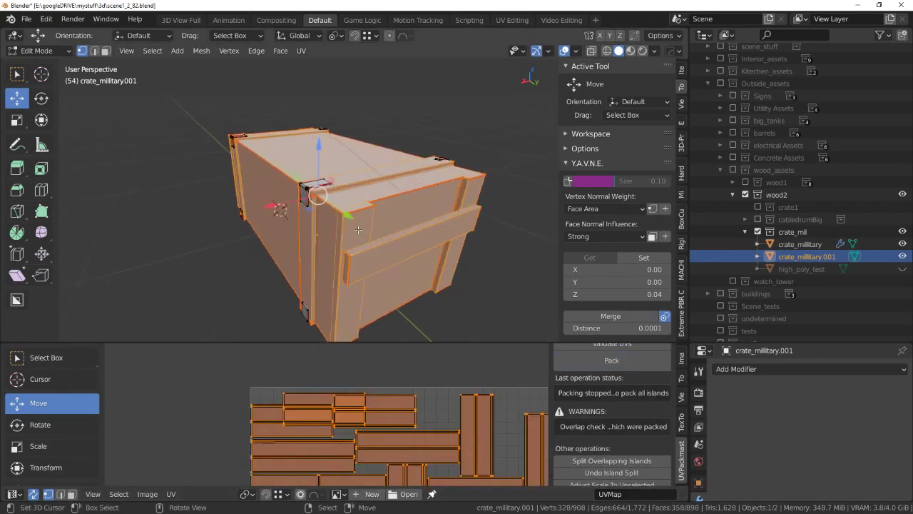
{"action": "scroll", "coordinate": [358, 229], "scroll_direction": "up", "scroll_amount": 5}
Select a plank's linked UV islands in face mode, then return to Object Mode.
{"action": "key", "text": "alt+a"}
{"action": "key", "text": "l"}
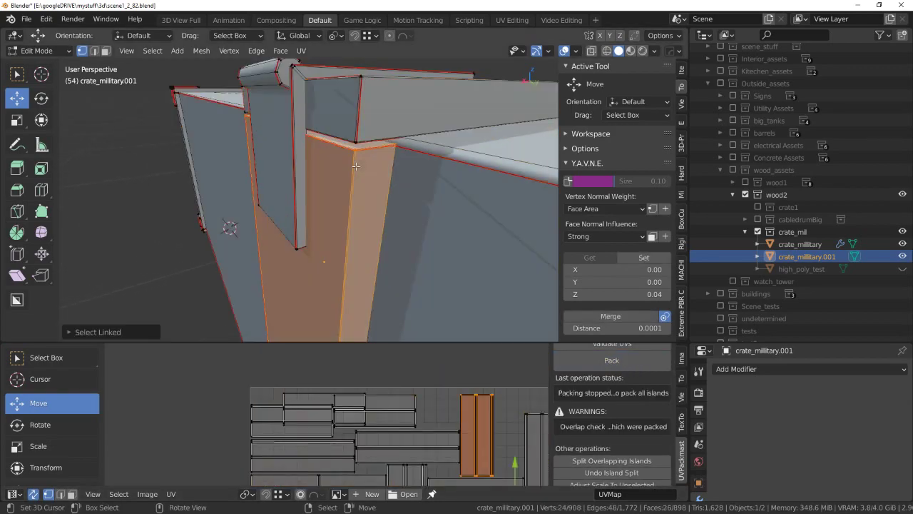
{"action": "left_click", "coordinate": [405, 374]}
{"action": "left_click", "coordinate": [350, 391]}
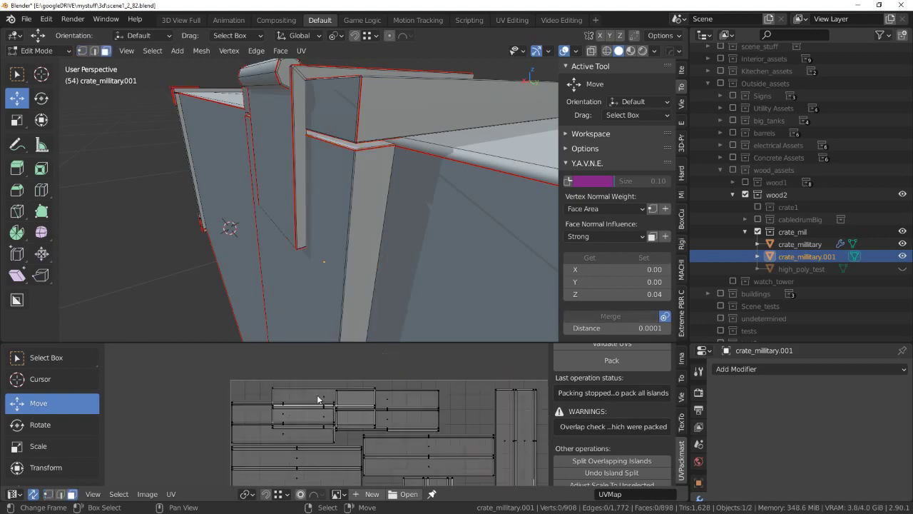
{"action": "scroll", "coordinate": [317, 395], "scroll_direction": "up", "scroll_amount": 2}
{"action": "key", "text": "l"}
{"action": "key", "text": "KP_Decimal"}
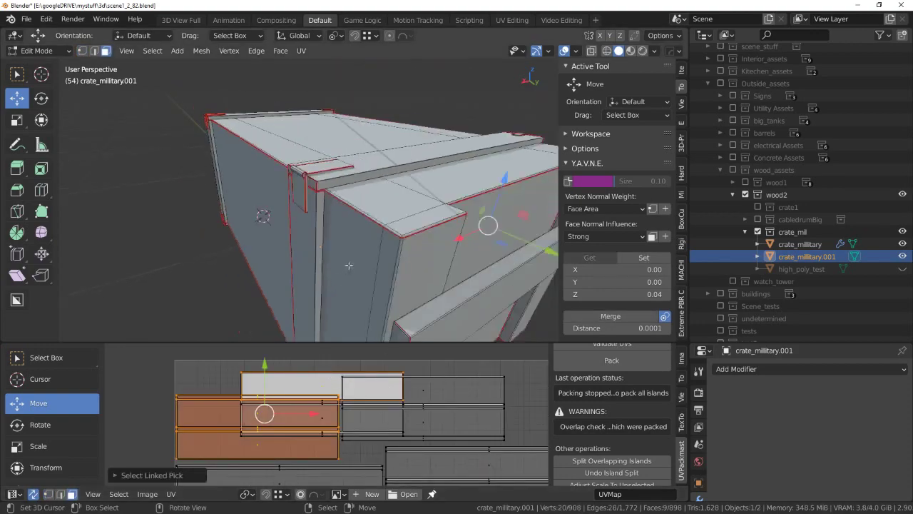
{"action": "scroll", "coordinate": [330, 433], "scroll_direction": "up", "scroll_amount": 1}
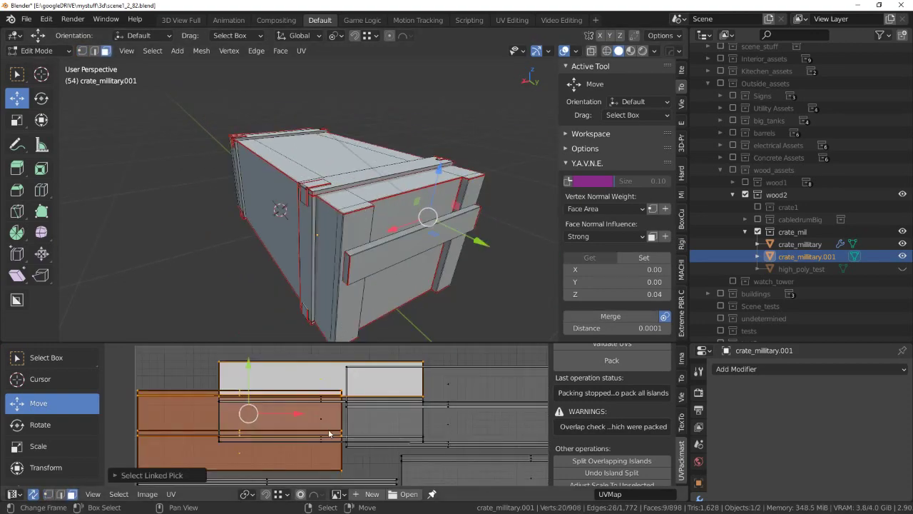
{"action": "left_click", "coordinate": [327, 373]}
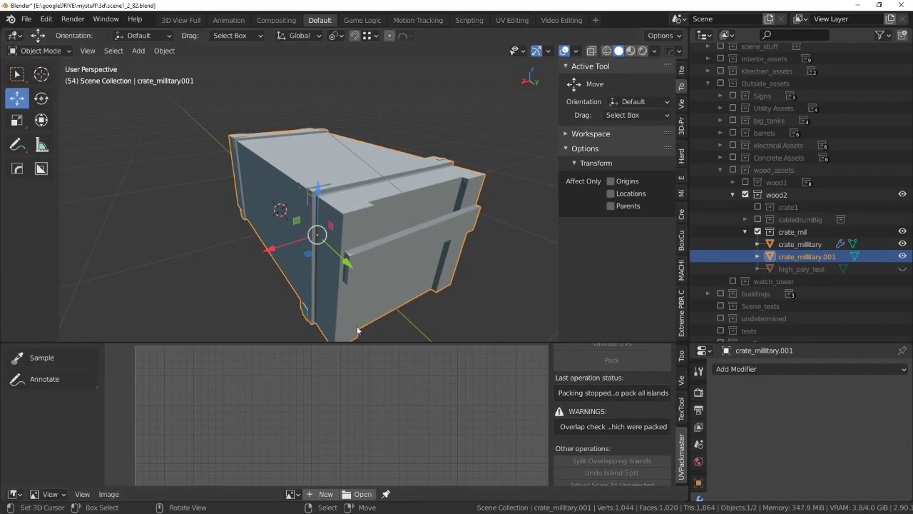
Enter Edit Mode, turn the lower area into the UV Editor and pick a UV island.
{"action": "key", "text": "ctrl+Tab"}
{"action": "left_click", "coordinate": [358, 153]}
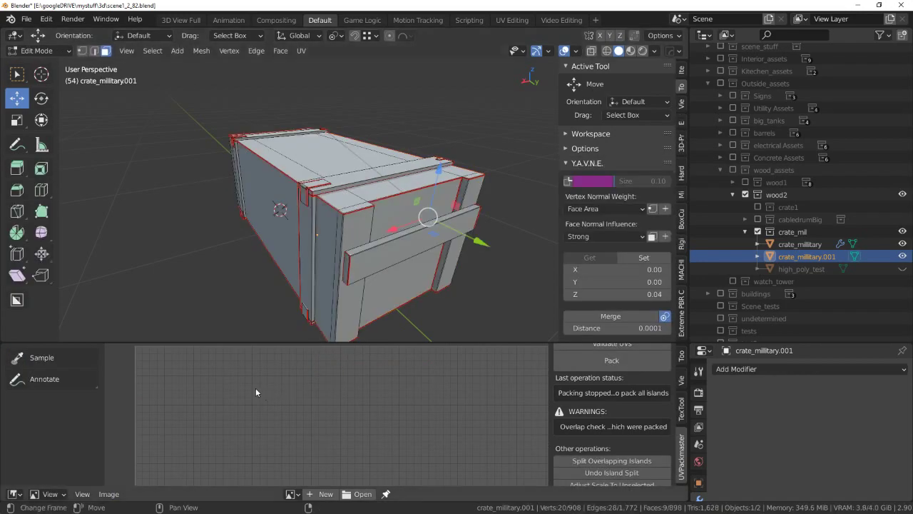
{"action": "left_click", "coordinate": [15, 493]}
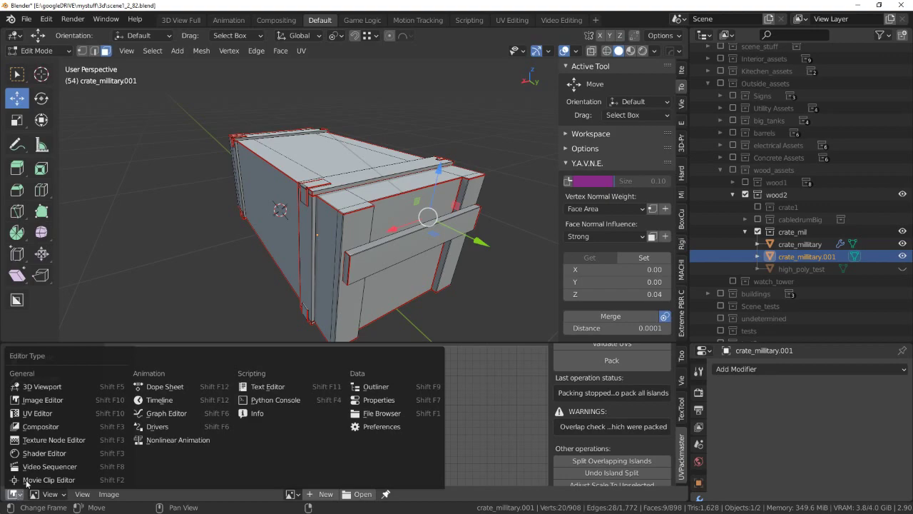
{"action": "left_click", "coordinate": [51, 414]}
{"action": "left_click", "coordinate": [244, 414]}
{"action": "left_click", "coordinate": [239, 413]}
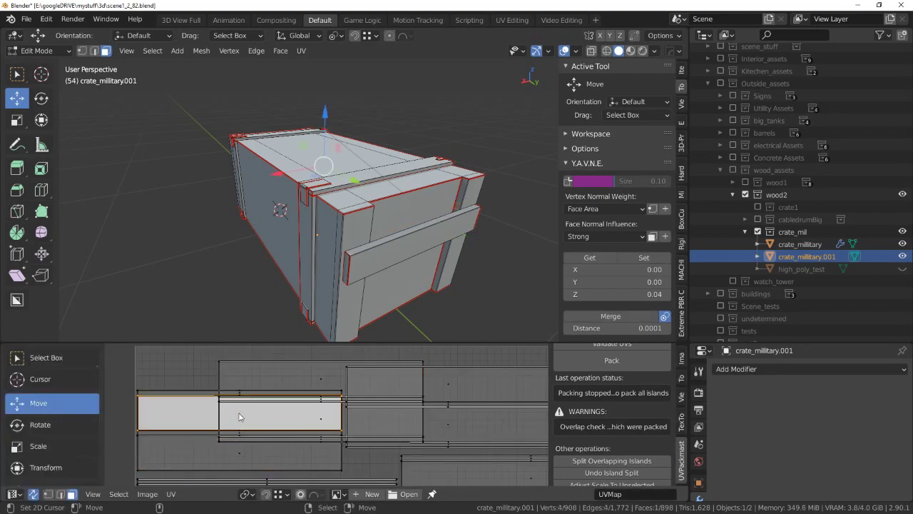
In edge select mode, select a plank's face strip, unwrap it and place its island.
{"action": "key", "text": "ctrl+Tab"}
{"action": "left_click", "coordinate": [226, 421]}
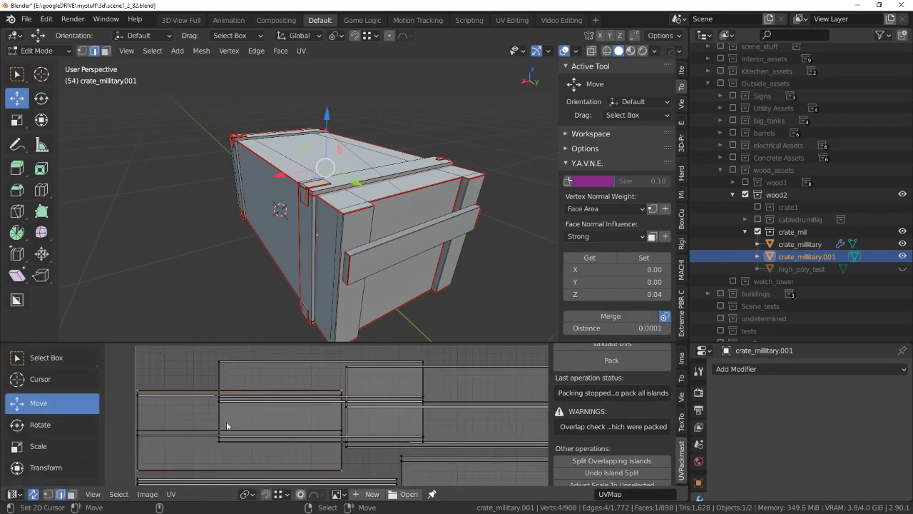
{"action": "mouse_move", "coordinate": [321, 214]}
{"action": "middle_mouse_down"}
{"action": "mouse_move", "coordinate": [376, 218]}
{"action": "mouse_move", "coordinate": [306, 206]}
{"action": "mouse_move", "coordinate": [233, 216]}
{"action": "middle_mouse_up"}
{"action": "scroll", "coordinate": [305, 204], "scroll_direction": "up", "scroll_amount": 5}
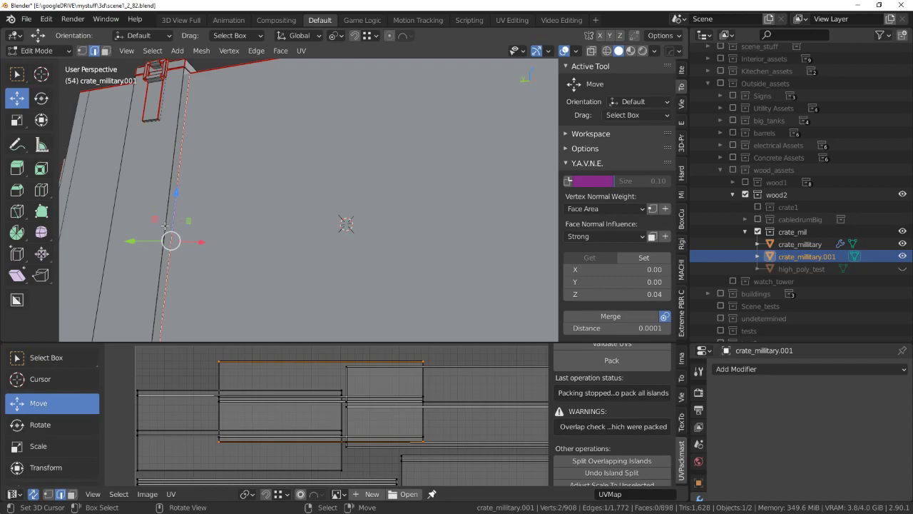
{"action": "key", "text": "l"}
{"action": "key", "text": "u"}
{"action": "scroll", "coordinate": [367, 432], "scroll_direction": "down", "scroll_amount": 2}
{"action": "key", "text": "g"}
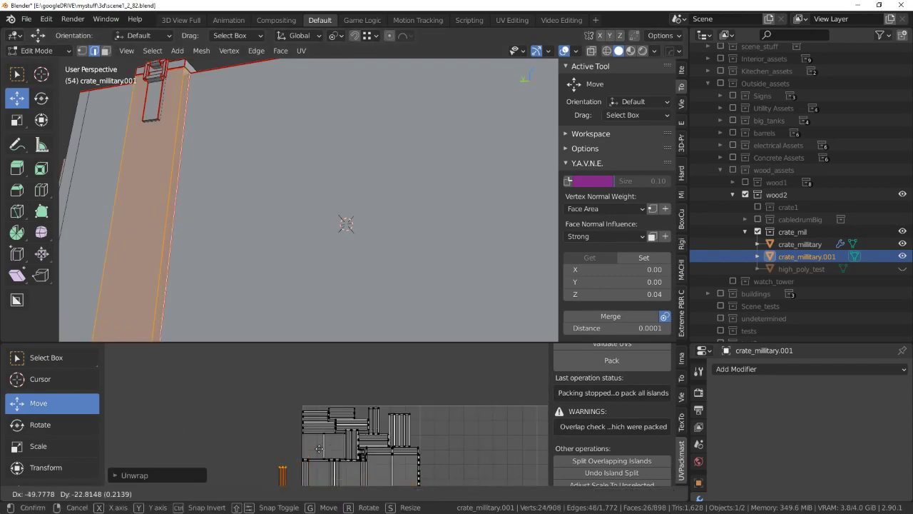
{"action": "left_click", "coordinate": [247, 482]}
{"action": "scroll", "coordinate": [404, 386], "scroll_direction": "down", "scroll_amount": 1}
Select the whole crate mesh and unwrap it into new UV islands.
{"action": "left_click", "coordinate": [404, 386]}
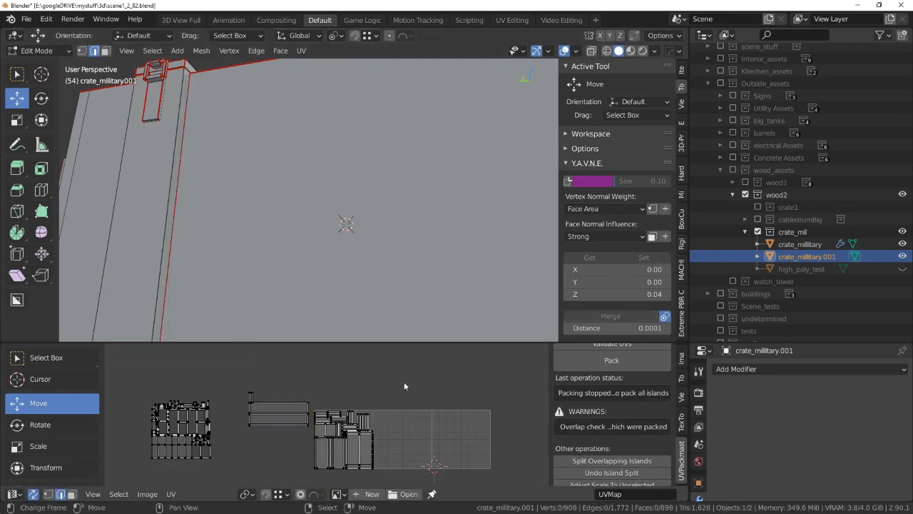
{"action": "key", "text": "a"}
{"action": "key", "text": "KP_Decimal"}
{"action": "key", "text": "u"}
{"action": "scroll", "coordinate": [385, 427], "scroll_direction": "up", "scroll_amount": 2}
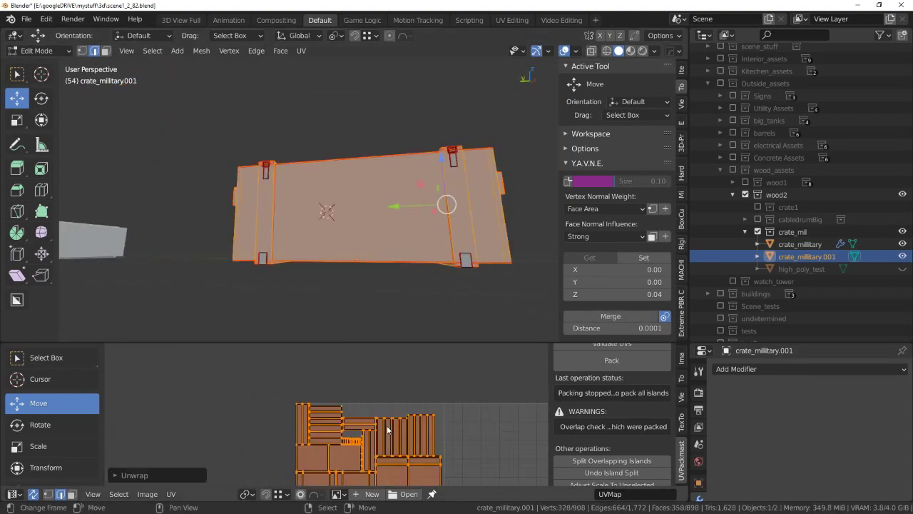
{"action": "scroll", "coordinate": [386, 427], "scroll_direction": "up", "scroll_amount": 2}
{"action": "middle_click_drag", "start_coordinate": [386, 427], "coordinate": [363, 423]}
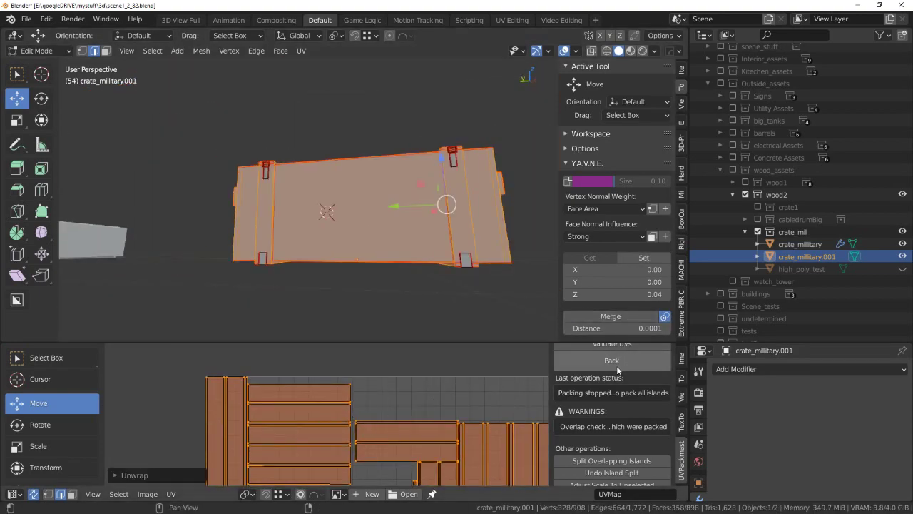
Pack the crate's UV islands three times with UVPackmaster and check the UVs for invalid faces.
{"action": "scroll", "coordinate": [618, 368], "scroll_direction": "up", "scroll_amount": 3}
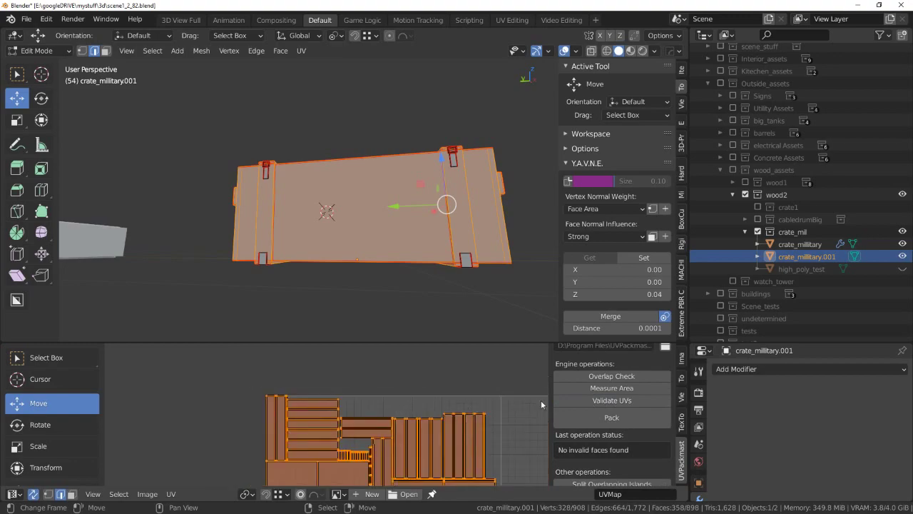
{"action": "left_click", "coordinate": [626, 421]}
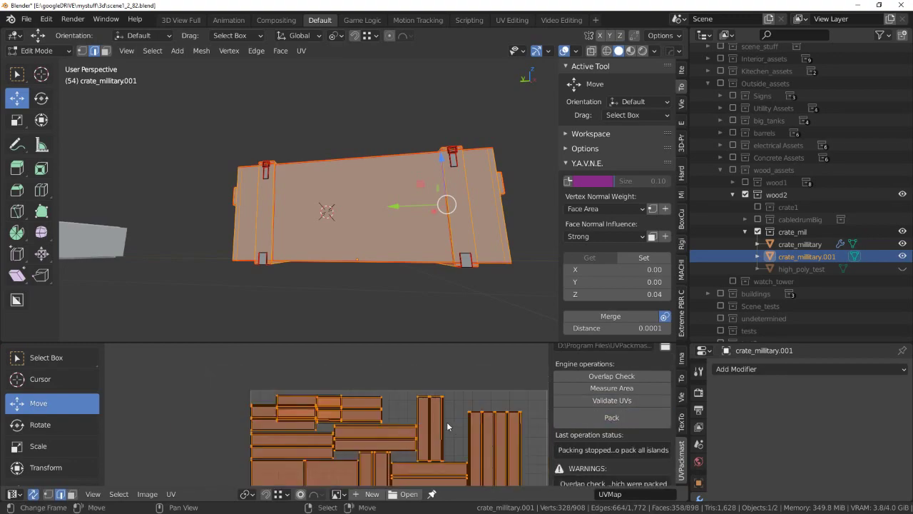
{"action": "left_click", "coordinate": [616, 419]}
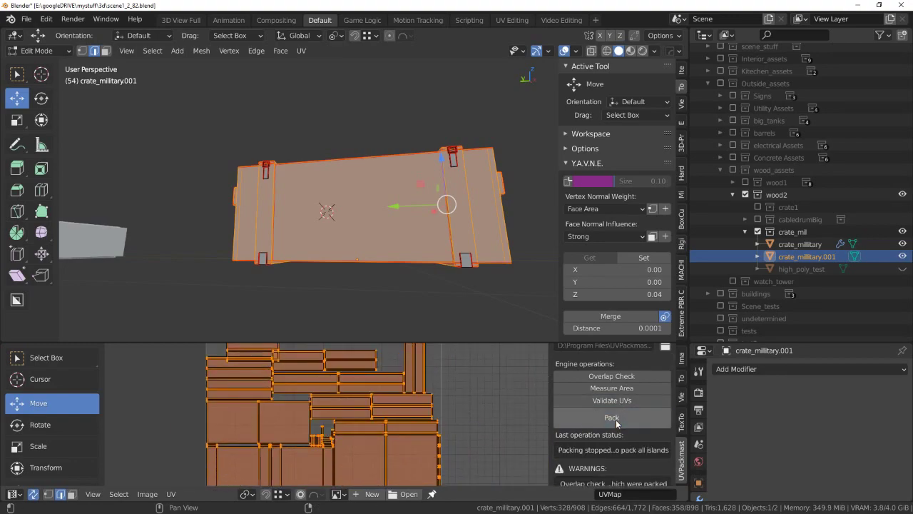
{"action": "left_click", "coordinate": [615, 420]}
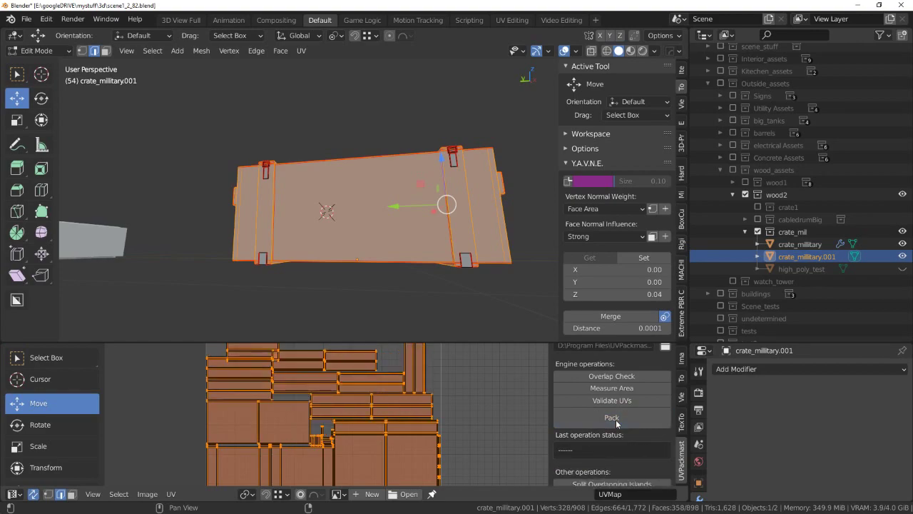
{"action": "scroll", "coordinate": [619, 436], "scroll_direction": "down", "scroll_amount": 2}
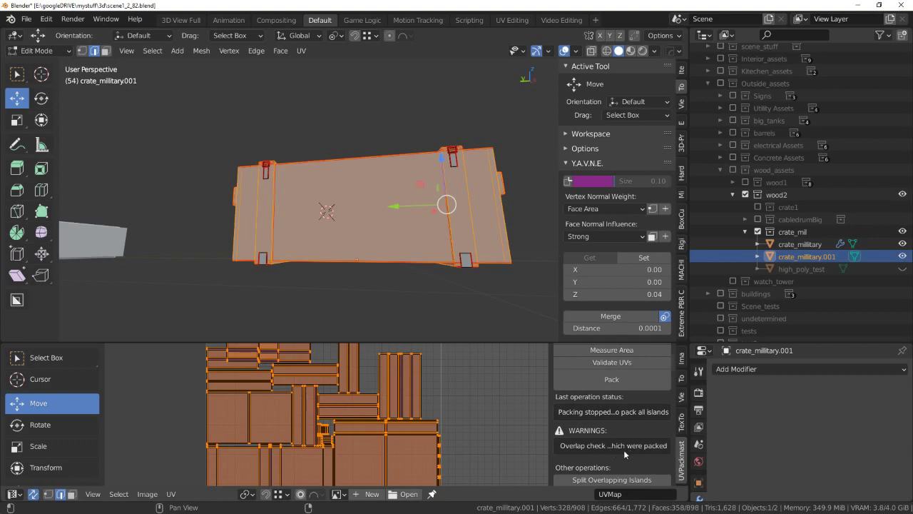
{"action": "scroll", "coordinate": [618, 449], "scroll_direction": "down", "scroll_amount": 1}
{"action": "scroll", "coordinate": [619, 450], "scroll_direction": "down", "scroll_amount": 3}
{"action": "scroll", "coordinate": [620, 420], "scroll_direction": "up", "scroll_amount": 5}
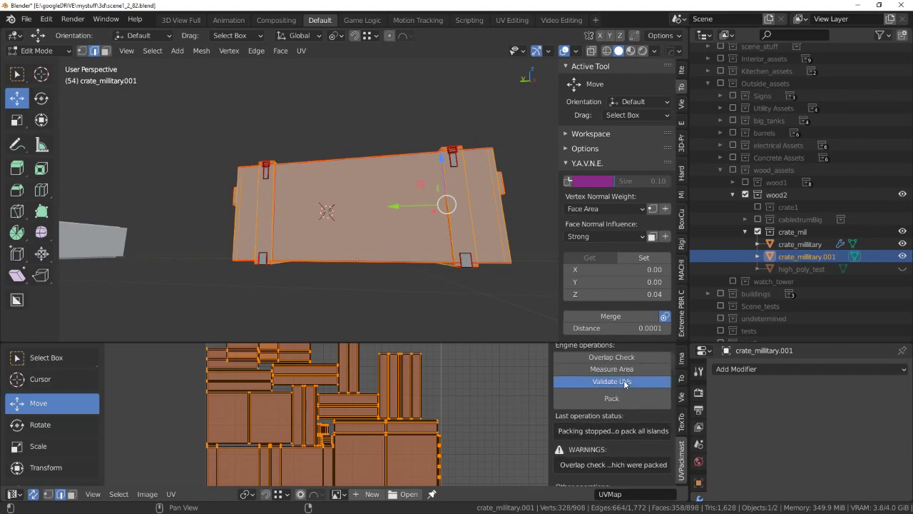
{"action": "left_click", "coordinate": [625, 382]}
{"action": "scroll", "coordinate": [398, 415], "scroll_direction": "up", "scroll_amount": 3}
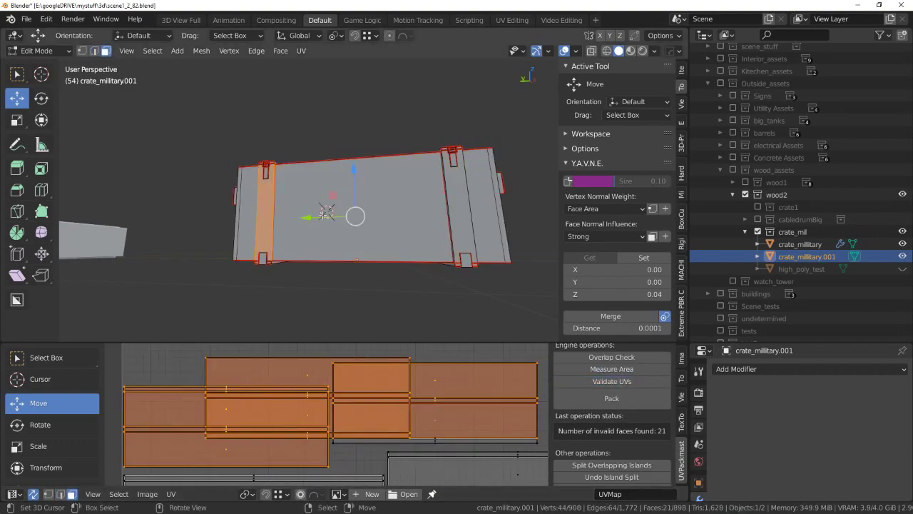
Toggle between deselecting and selecting all crate faces while orbiting to compare the highlighted islands.
{"action": "mouse_move", "coordinate": [327, 214]}
{"action": "middle_mouse_down"}
{"action": "mouse_move", "coordinate": [361, 251]}
{"action": "mouse_move", "coordinate": [414, 249]}
{"action": "mouse_move", "coordinate": [390, 265]}
{"action": "mouse_move", "coordinate": [400, 257]}
{"action": "middle_mouse_up"}
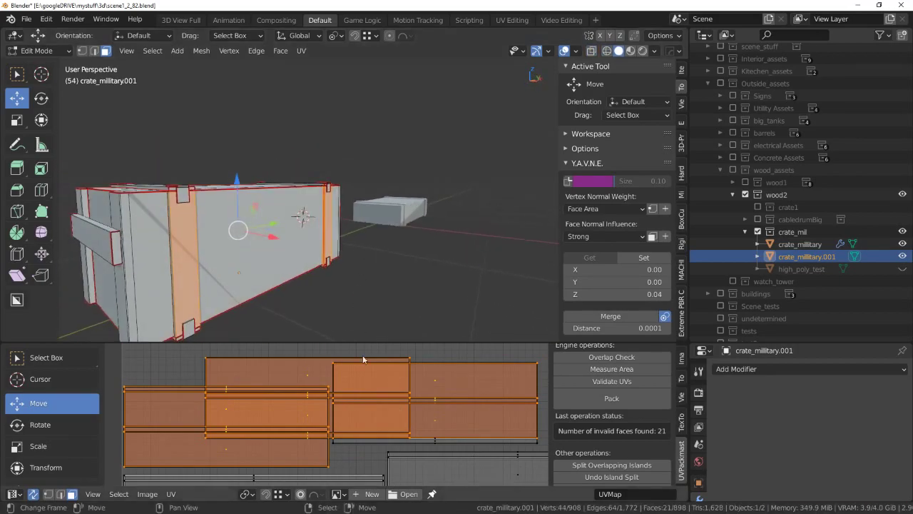
{"action": "key", "text": "alt+a"}
{"action": "scroll", "coordinate": [389, 392], "scroll_direction": "down", "scroll_amount": 2}
{"action": "scroll", "coordinate": [414, 391], "scroll_direction": "down", "scroll_amount": 2}
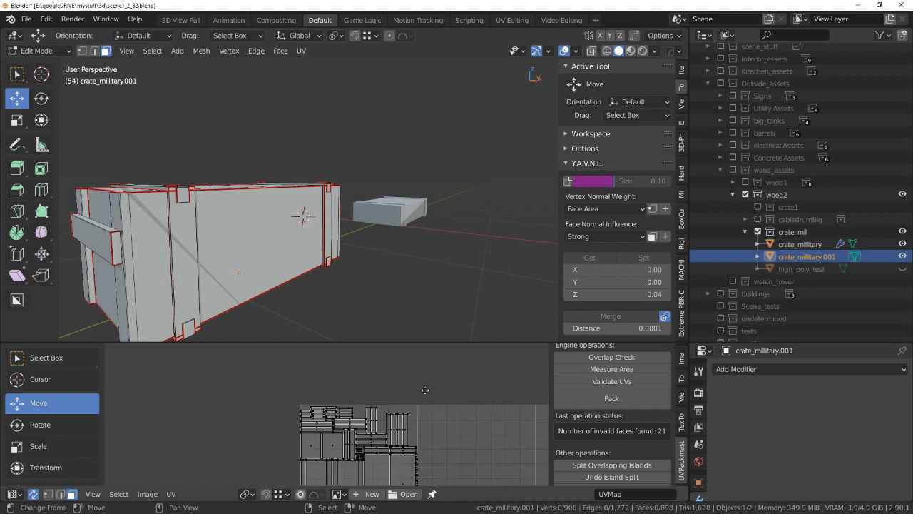
{"action": "key", "text": "a"}
{"action": "scroll", "coordinate": [424, 391], "scroll_direction": "up", "scroll_amount": 2}
{"action": "scroll", "coordinate": [421, 392], "scroll_direction": "up", "scroll_amount": 2}
{"action": "scroll", "coordinate": [423, 392], "scroll_direction": "down", "scroll_amount": 3}
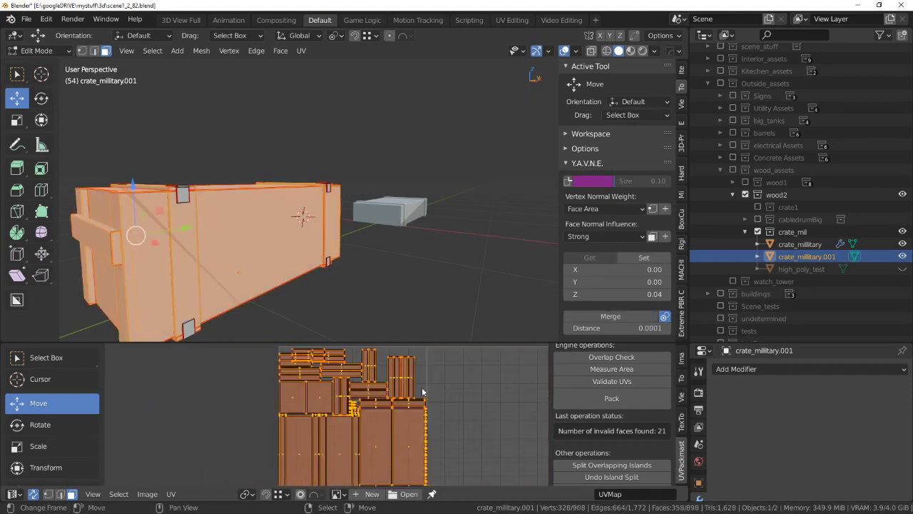
{"action": "scroll", "coordinate": [420, 392], "scroll_direction": "up", "scroll_amount": 2}
{"action": "scroll", "coordinate": [421, 392], "scroll_direction": "up", "scroll_amount": 2}
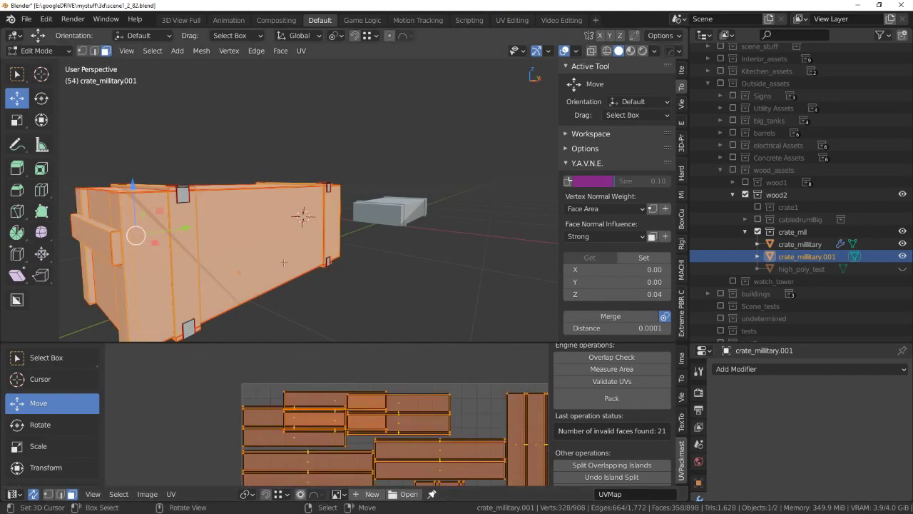
{"action": "middle_click_drag", "start_coordinate": [284, 262], "coordinate": [314, 242]}
{"action": "scroll", "coordinate": [314, 242], "scroll_direction": "down", "scroll_amount": 3}
{"action": "key", "text": "alt+a"}
{"action": "scroll", "coordinate": [523, 384], "scroll_direction": "down", "scroll_amount": 2}
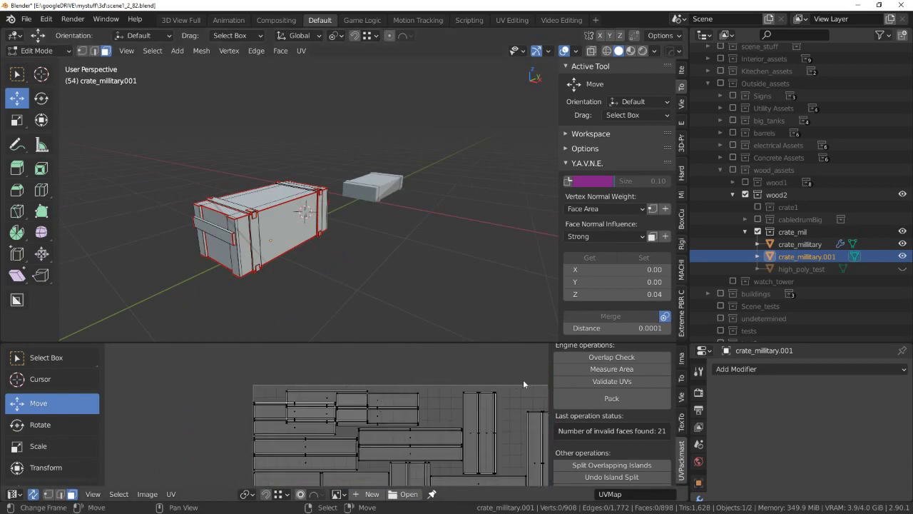
{"action": "key", "text": "a"}
{"action": "key", "text": "alt+a"}
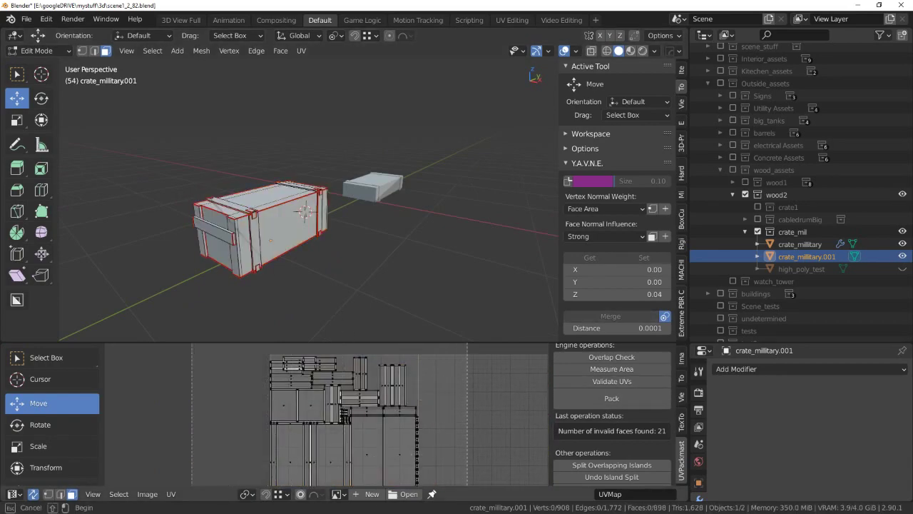
{"action": "key", "text": "a"}
Pan and zoom around the UV editor and crate end to inspect the remaining islands.
{"action": "middle_click_drag", "start_coordinate": [451, 385], "coordinate": [415, 462]}
{"action": "scroll", "coordinate": [442, 443], "scroll_direction": "up", "scroll_amount": 3}
{"action": "scroll", "coordinate": [339, 386], "scroll_direction": "up", "scroll_amount": 2}
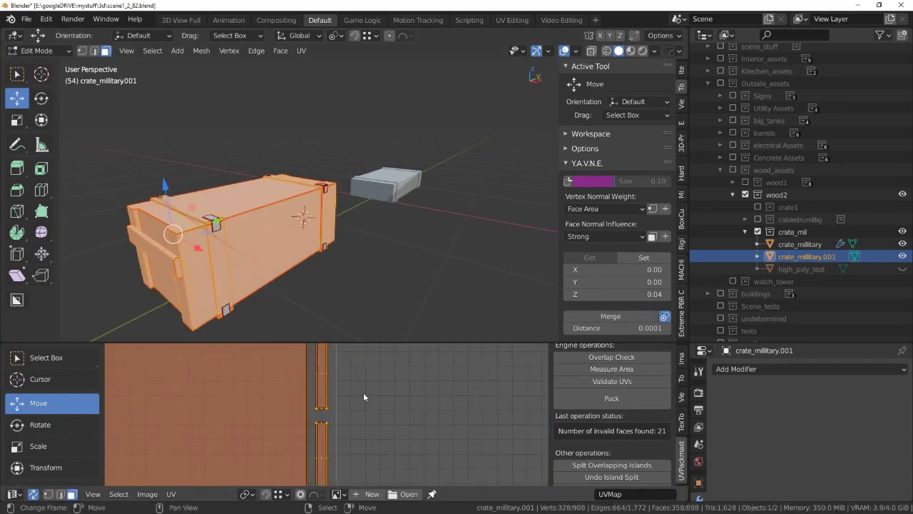
{"action": "scroll", "coordinate": [308, 390], "scroll_direction": "down", "scroll_amount": 3}
{"action": "mouse_move", "coordinate": [371, 236]}
{"action": "middle_mouse_down"}
{"action": "mouse_move", "coordinate": [340, 246]}
{"action": "mouse_move", "coordinate": [400, 246]}
{"action": "middle_mouse_up"}
{"action": "scroll", "coordinate": [385, 246], "scroll_direction": "up", "scroll_amount": 4}
{"action": "scroll", "coordinate": [385, 247], "scroll_direction": "down", "scroll_amount": 6}
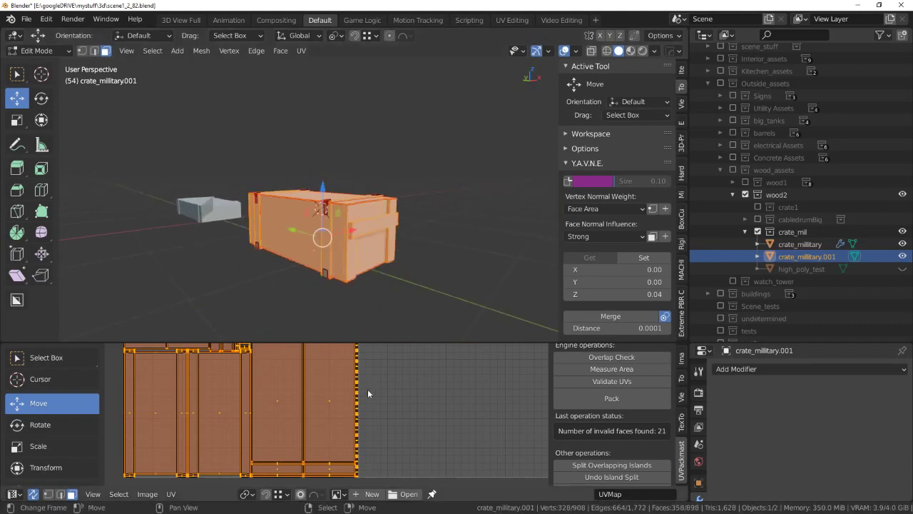
{"action": "scroll", "coordinate": [370, 387], "scroll_direction": "down", "scroll_amount": 4}
{"action": "middle_click_drag", "start_coordinate": [380, 391], "coordinate": [388, 394]}
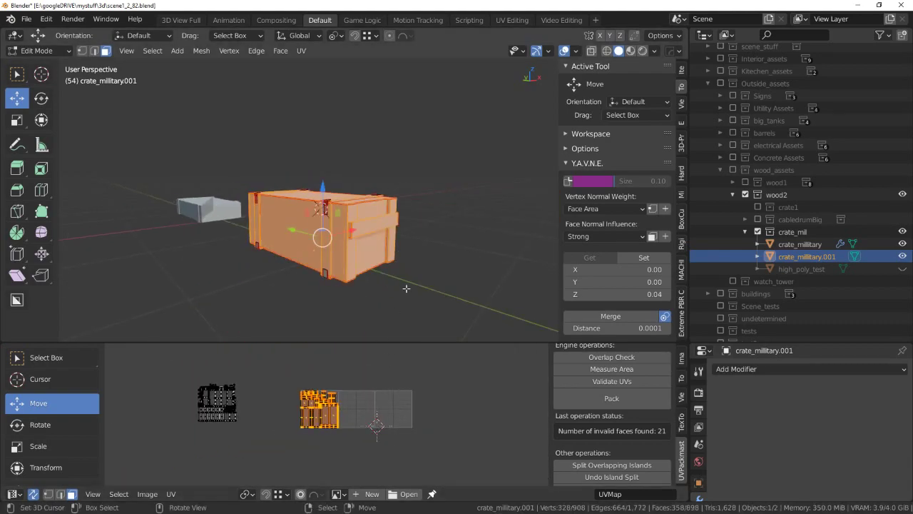
{"action": "scroll", "coordinate": [406, 289], "scroll_direction": "up", "scroll_amount": 5}
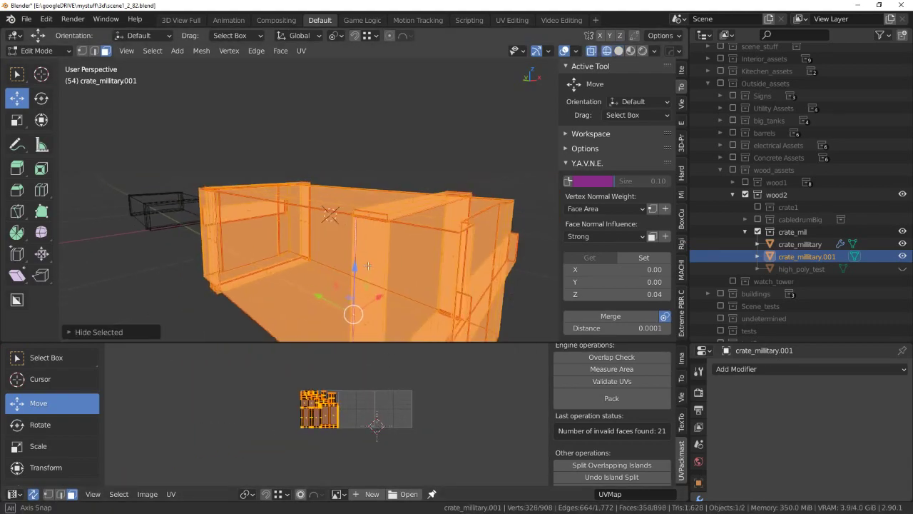
Clear the selection and look inside the crate's interior using see-through display.
{"action": "key", "text": "alt+a"}
{"action": "middle_click_drag", "start_coordinate": [364, 244], "coordinate": [358, 237]}
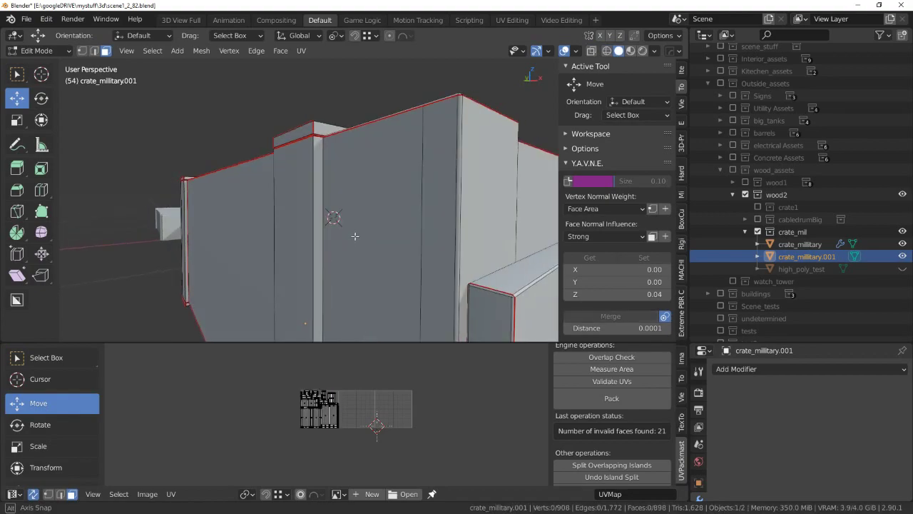
{"action": "key", "text": "alt+z"}
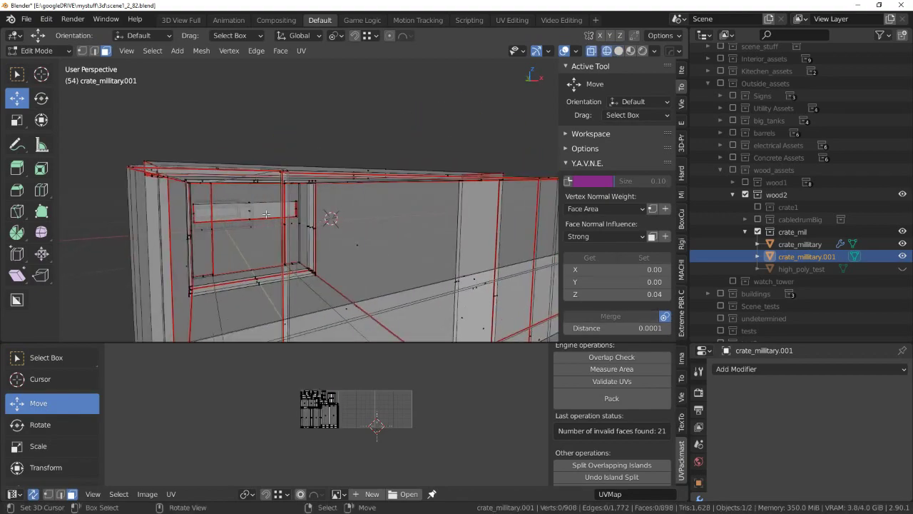
{"action": "mouse_move", "coordinate": [405, 226]}
{"action": "middle_mouse_down"}
{"action": "mouse_move", "coordinate": [237, 210]}
{"action": "mouse_move", "coordinate": [177, 179]}
{"action": "middle_mouse_up"}
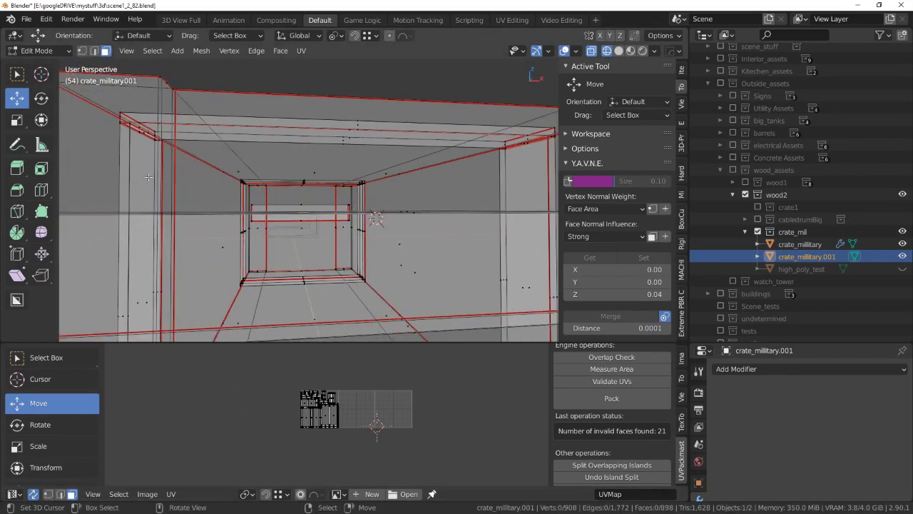
{"action": "key", "text": "alt+z"}
{"action": "mouse_move", "coordinate": [130, 172]}
{"action": "middle_mouse_down"}
{"action": "mouse_move", "coordinate": [314, 214]}
{"action": "mouse_move", "coordinate": [385, 212]}
{"action": "middle_mouse_up"}
Select four linked face strips of the crate, including the underside, and hide everything else.
{"action": "left_click", "coordinate": [314, 214]}
{"action": "mouse_move", "coordinate": [441, 219]}
{"action": "middle_mouse_down"}
{"action": "mouse_move", "coordinate": [414, 217]}
{"action": "mouse_move", "coordinate": [443, 228]}
{"action": "mouse_move", "coordinate": [362, 234]}
{"action": "mouse_move", "coordinate": [321, 194]}
{"action": "mouse_move", "coordinate": [346, 223]}
{"action": "middle_mouse_up"}
{"action": "left_click", "coordinate": [450, 236], "text": "shift"}
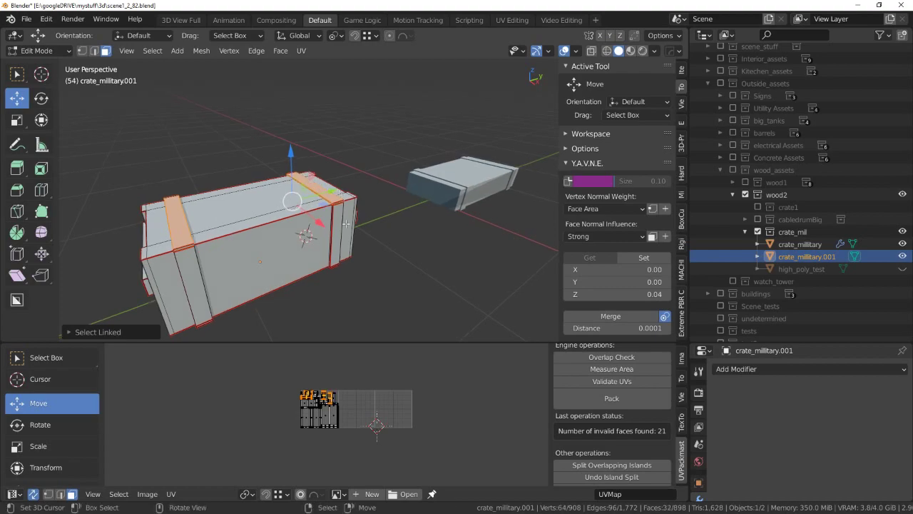
{"action": "mouse_move", "coordinate": [287, 235]}
{"action": "middle_mouse_down"}
{"action": "mouse_move", "coordinate": [191, 242]}
{"action": "mouse_move", "coordinate": [221, 189]}
{"action": "middle_mouse_up"}
{"action": "left_click", "coordinate": [192, 243], "text": "shift"}
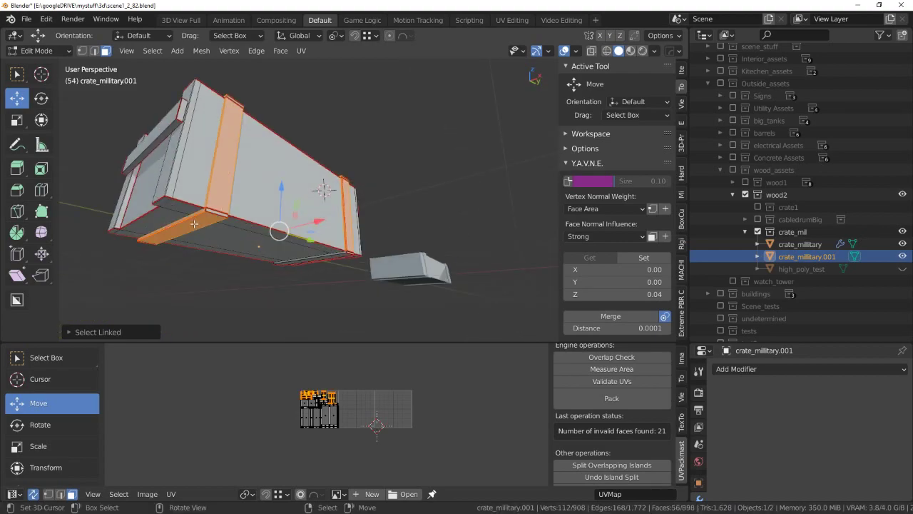
{"action": "middle_click_drag", "start_coordinate": [194, 223], "coordinate": [167, 204]}
{"action": "left_click", "coordinate": [318, 249], "text": "shift"}
{"action": "middle_click_drag", "start_coordinate": [317, 248], "coordinate": [388, 263]}
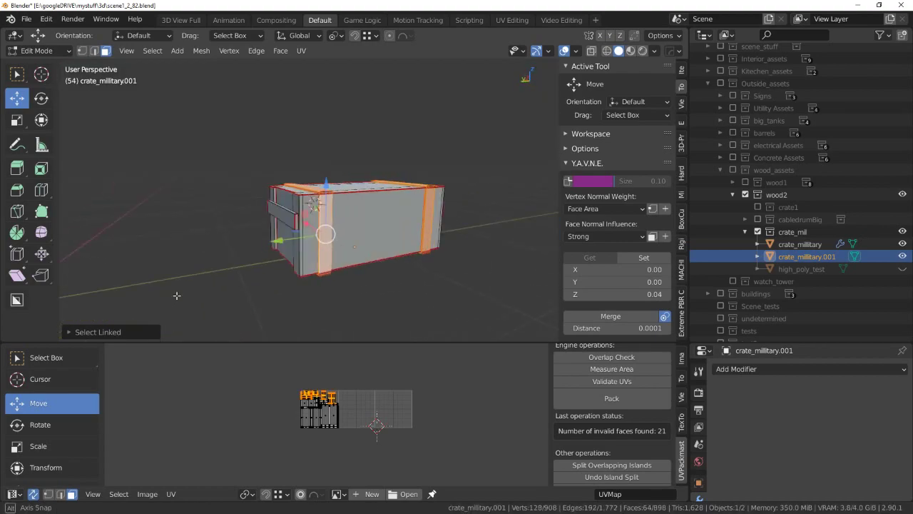
{"action": "key", "text": "shift+h"}
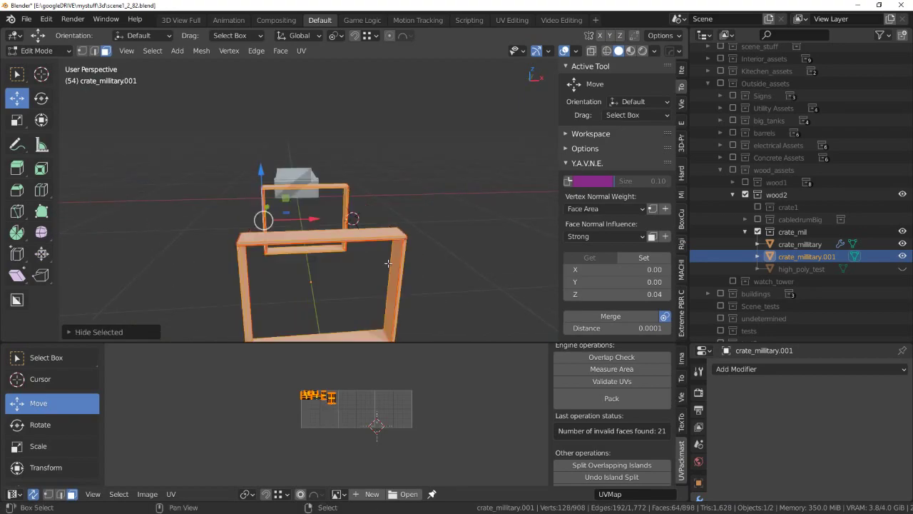
In face select mode, select the first three faces of the frame, including its left wall.
{"action": "middle_click_drag", "start_coordinate": [381, 259], "coordinate": [368, 249]}
{"action": "left_click", "coordinate": [446, 252]}
{"action": "left_click", "coordinate": [463, 195]}
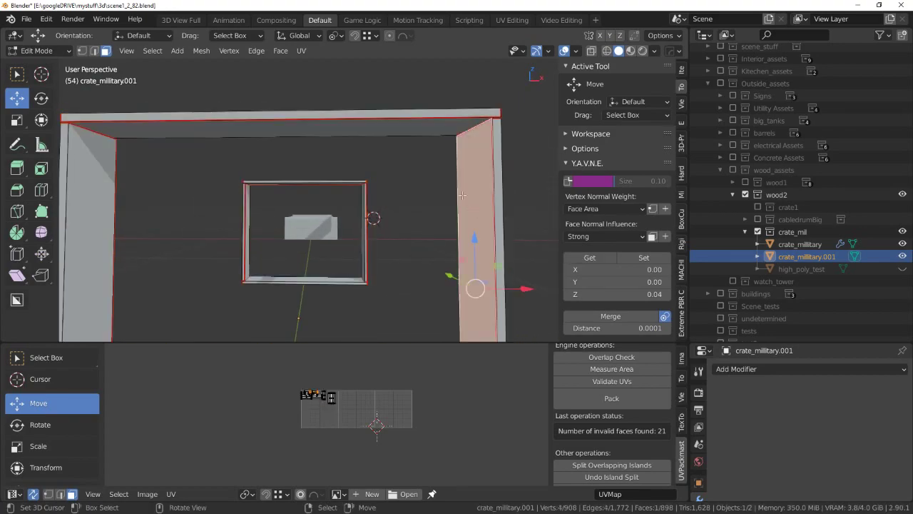
{"action": "middle_click_drag", "start_coordinate": [383, 136], "coordinate": [107, 279]}
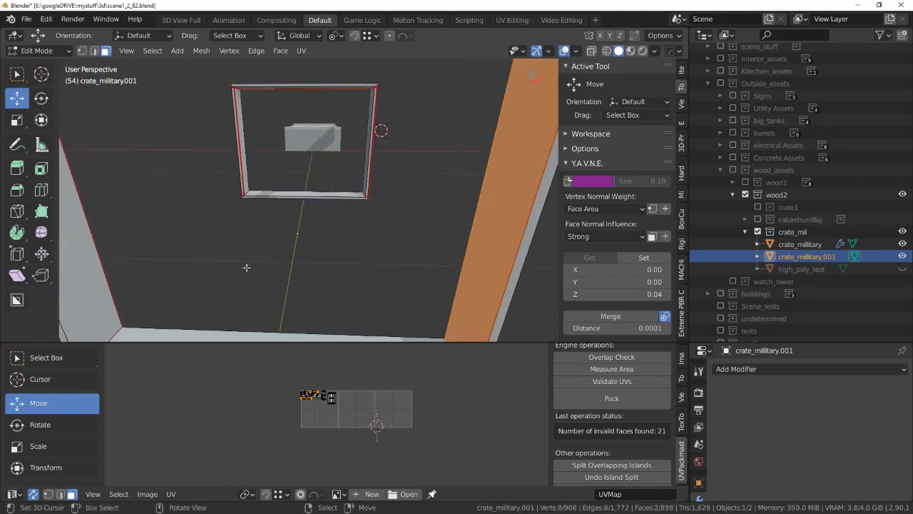
{"action": "left_click", "coordinate": [100, 283], "text": "shift"}
{"action": "scroll", "coordinate": [234, 328], "scroll_direction": "down", "scroll_amount": 2}
{"action": "left_click", "coordinate": [254, 287], "text": "shift"}
{"action": "middle_click_drag", "start_coordinate": [254, 287], "coordinate": [275, 235]}
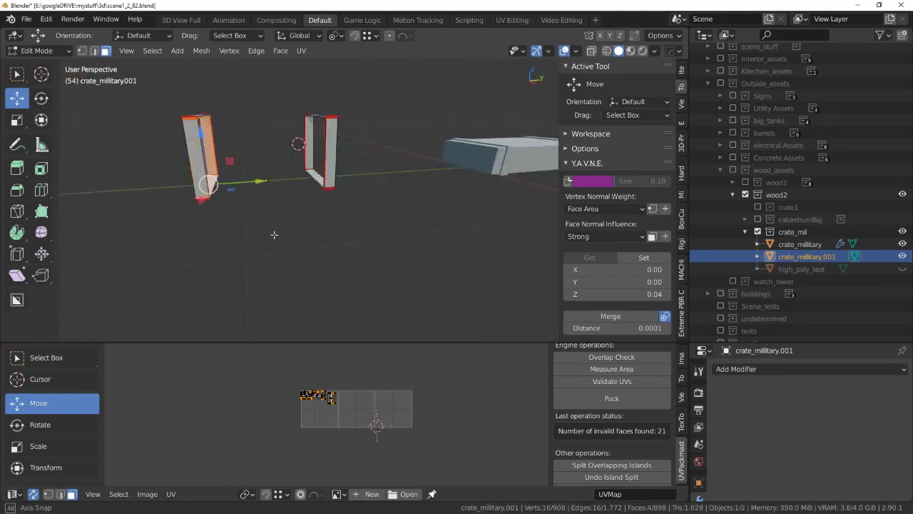
Add the frame's bottom, side and top faces, then delete the eight selected faces.
{"action": "key", "text": "x"}
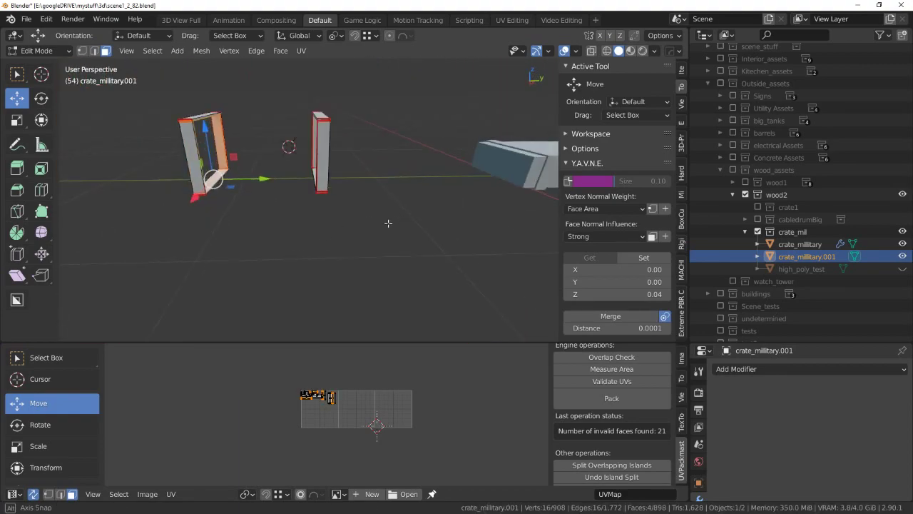
{"action": "middle_click_drag", "start_coordinate": [387, 218], "coordinate": [321, 243]}
{"action": "scroll", "coordinate": [321, 257], "scroll_direction": "up", "scroll_amount": 3}
{"action": "left_click", "coordinate": [319, 270], "text": "shift"}
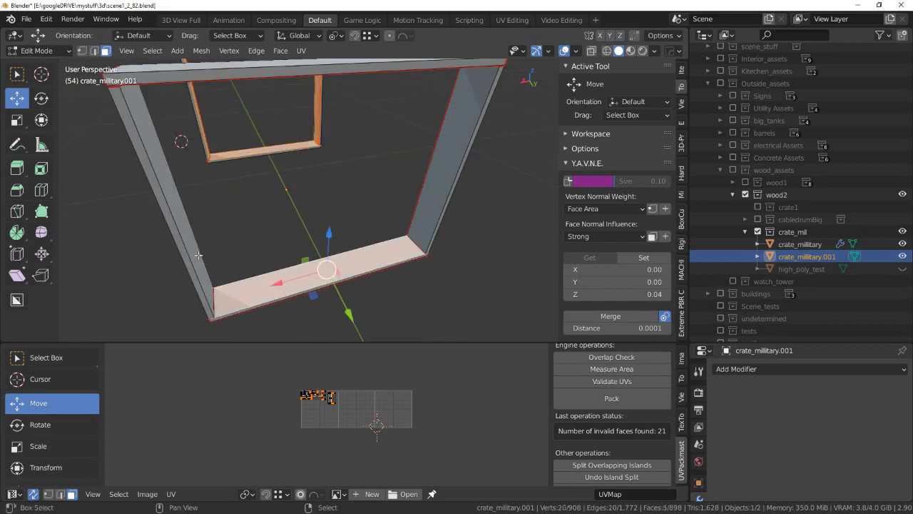
{"action": "middle_click_drag", "start_coordinate": [198, 254], "coordinate": [187, 229]}
{"action": "left_click", "coordinate": [184, 227], "text": "shift"}
{"action": "left_click", "coordinate": [428, 196], "text": "shift"}
{"action": "mouse_move", "coordinate": [428, 196]}
{"action": "middle_mouse_down"}
{"action": "mouse_move", "coordinate": [374, 157]}
{"action": "mouse_move", "coordinate": [356, 128]}
{"action": "middle_mouse_up"}
{"action": "left_click", "coordinate": [341, 137], "text": "shift"}
{"action": "key", "text": "x"}
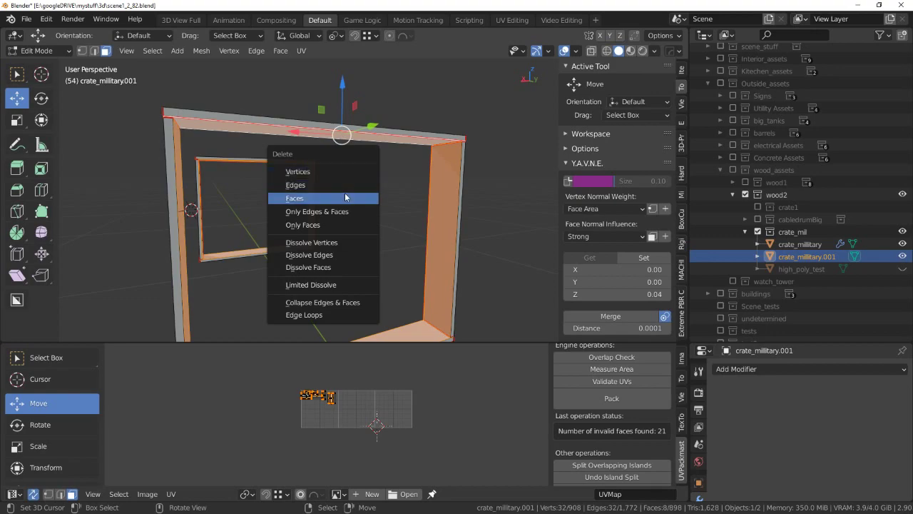
{"action": "left_click", "coordinate": [345, 197]}
Reveal the hidden crate geometry and clear the face selection.
{"action": "scroll", "coordinate": [360, 263], "scroll_direction": "down", "scroll_amount": 4}
{"action": "key", "text": "alt+h"}
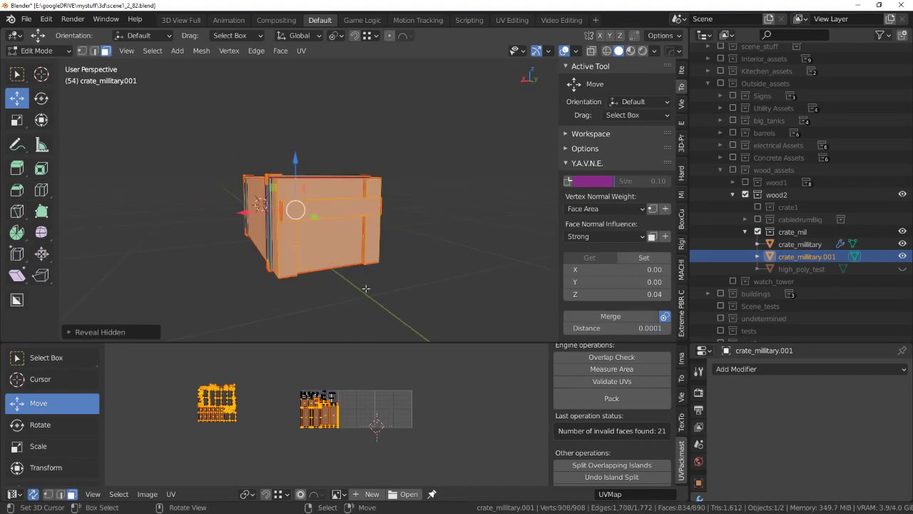
{"action": "key", "text": "alt+a"}
Unwrap all of the crate's faces and pack the islands with UVPackmaster.
{"action": "key", "text": "a"}
{"action": "key", "text": "u"}
{"action": "key", "text": "Return"}
{"action": "scroll", "coordinate": [421, 433], "scroll_direction": "up", "scroll_amount": 4}
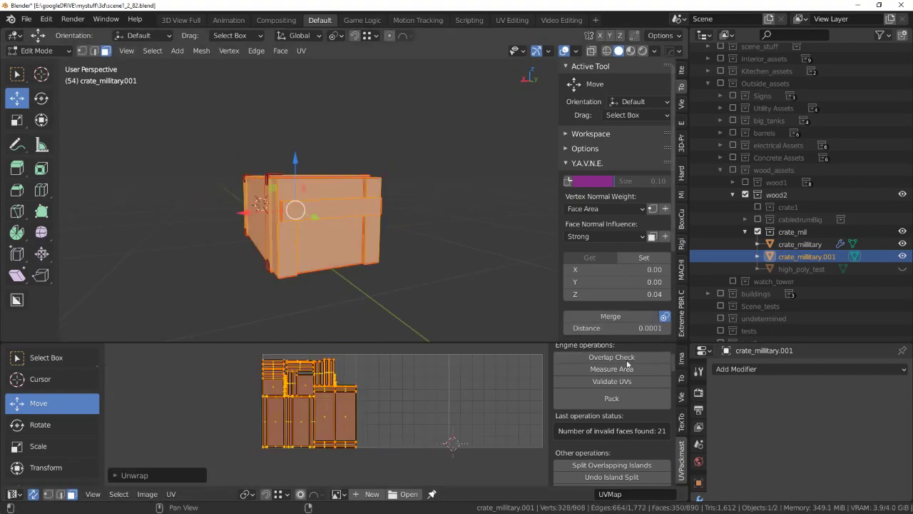
{"action": "left_click", "coordinate": [611, 399]}
Inspect the packed crate from closer angles, deselect everything and switch to see-through display.
{"action": "scroll", "coordinate": [396, 421], "scroll_direction": "up", "scroll_amount": 2}
{"action": "scroll", "coordinate": [396, 420], "scroll_direction": "up", "scroll_amount": 4}
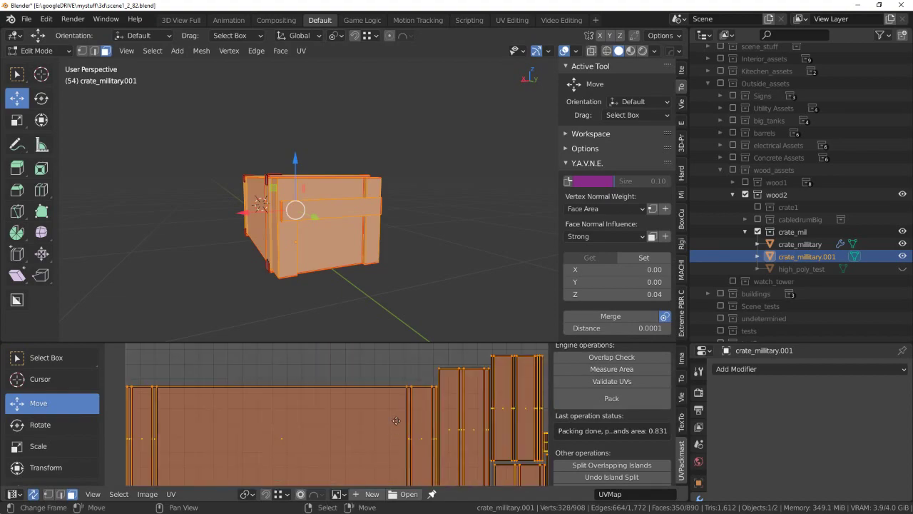
{"action": "scroll", "coordinate": [396, 420], "scroll_direction": "down", "scroll_amount": 4}
{"action": "scroll", "coordinate": [396, 401], "scroll_direction": "down", "scroll_amount": 2}
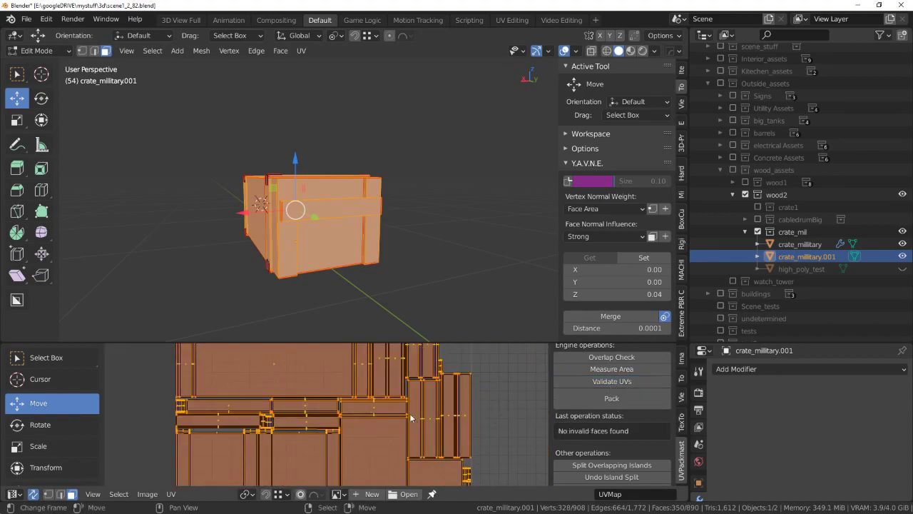
{"action": "scroll", "coordinate": [410, 417], "scroll_direction": "up", "scroll_amount": 3}
{"action": "scroll", "coordinate": [460, 385], "scroll_direction": "down", "scroll_amount": 2}
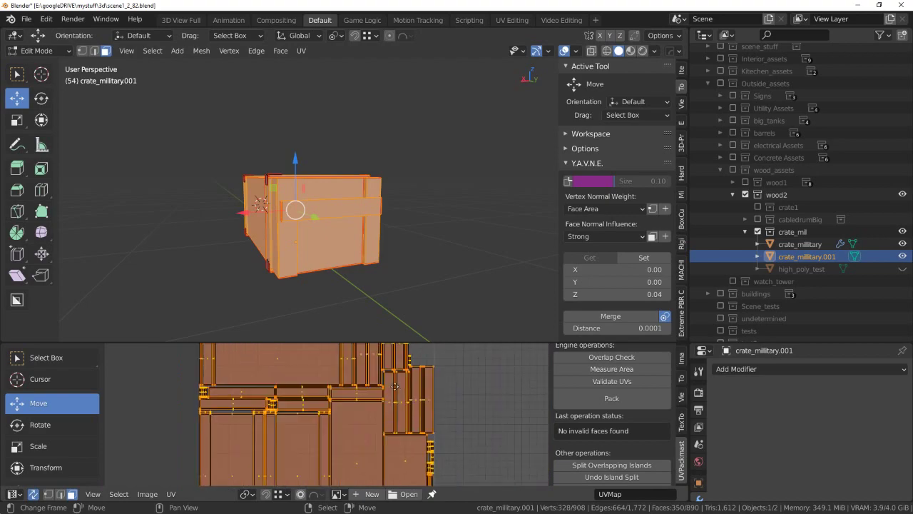
{"action": "scroll", "coordinate": [460, 385], "scroll_direction": "down", "scroll_amount": 2}
{"action": "scroll", "coordinate": [329, 198], "scroll_direction": "up", "scroll_amount": 4}
{"action": "middle_click_drag", "start_coordinate": [329, 198], "coordinate": [346, 207]}
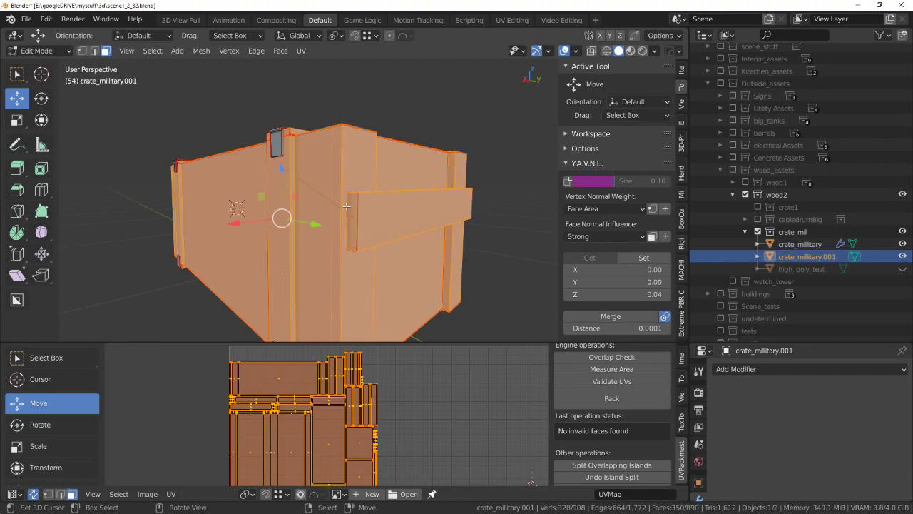
{"action": "mouse_move", "coordinate": [346, 206]}
{"action": "middle_mouse_down"}
{"action": "mouse_move", "coordinate": [343, 196]}
{"action": "mouse_move", "coordinate": [369, 256]}
{"action": "mouse_move", "coordinate": [387, 265]}
{"action": "mouse_move", "coordinate": [363, 271]}
{"action": "mouse_move", "coordinate": [300, 261]}
{"action": "mouse_move", "coordinate": [296, 274]}
{"action": "mouse_move", "coordinate": [295, 216]}
{"action": "mouse_move", "coordinate": [296, 274]}
{"action": "mouse_move", "coordinate": [316, 251]}
{"action": "middle_mouse_up"}
{"action": "scroll", "coordinate": [343, 194], "scroll_direction": "up", "scroll_amount": 4}
{"action": "scroll", "coordinate": [342, 191], "scroll_direction": "up", "scroll_amount": 4}
{"action": "key", "text": "alt+a"}
{"action": "scroll", "coordinate": [353, 214], "scroll_direction": "down", "scroll_amount": 4}
{"action": "key", "text": "shift+z"}
{"action": "key", "text": "shift+z"}
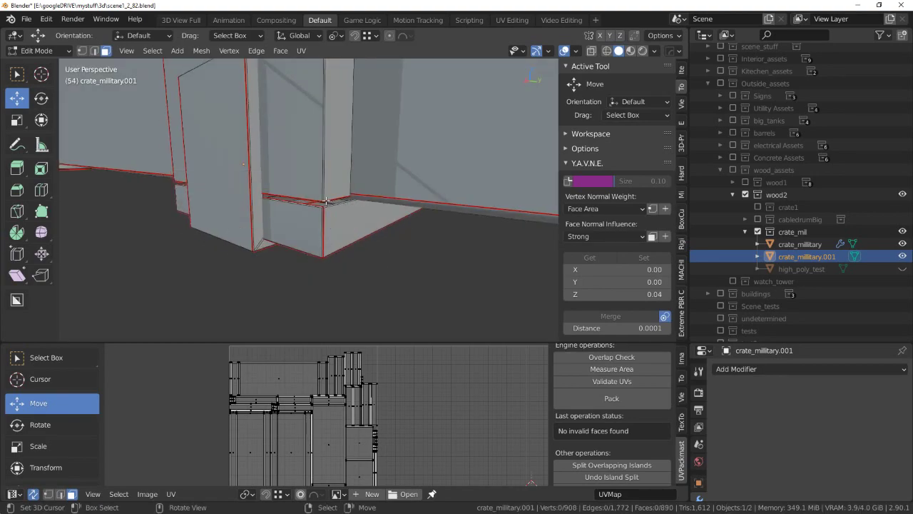
{"action": "middle_click_drag", "start_coordinate": [325, 202], "coordinate": [369, 185]}
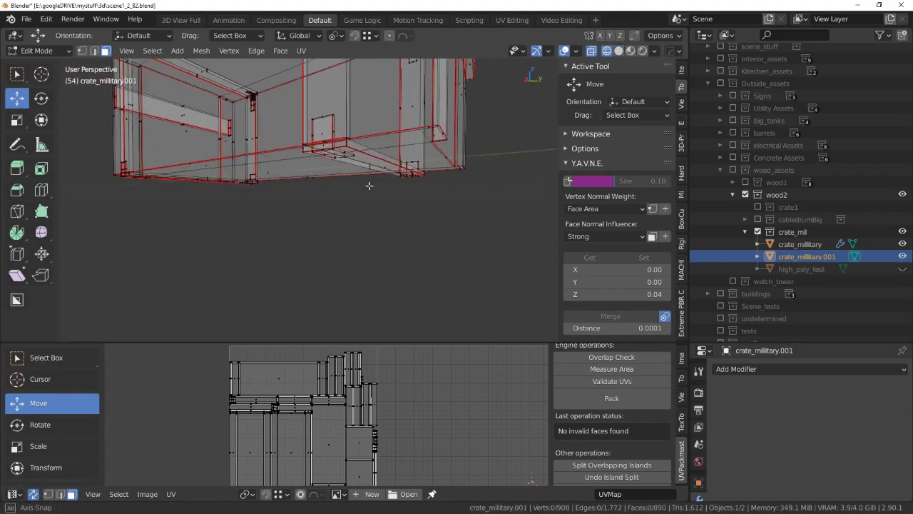
{"action": "mouse_move", "coordinate": [369, 186]}
{"action": "middle_mouse_down"}
{"action": "mouse_move", "coordinate": [334, 196]}
{"action": "mouse_move", "coordinate": [349, 190]}
{"action": "mouse_move", "coordinate": [333, 205]}
{"action": "middle_mouse_up"}
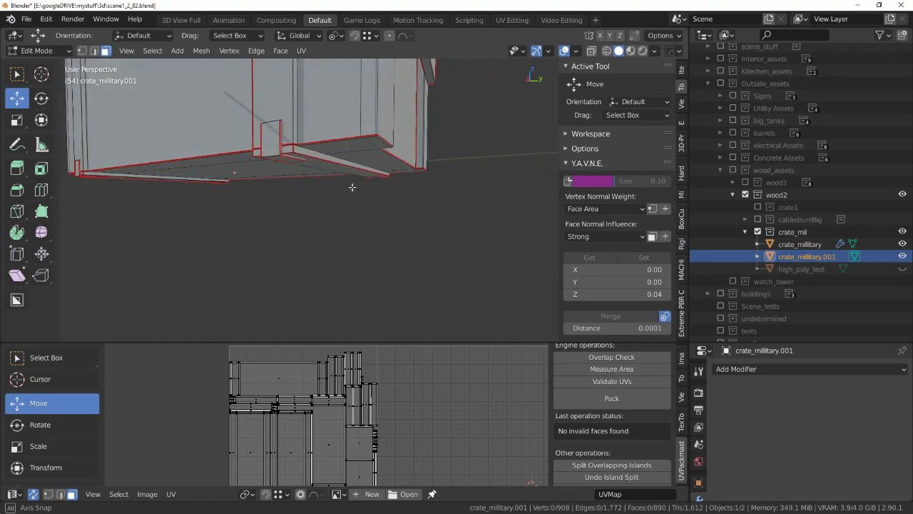
{"action": "key", "text": "a"}
{"action": "scroll", "coordinate": [340, 207], "scroll_direction": "up", "scroll_amount": 2}
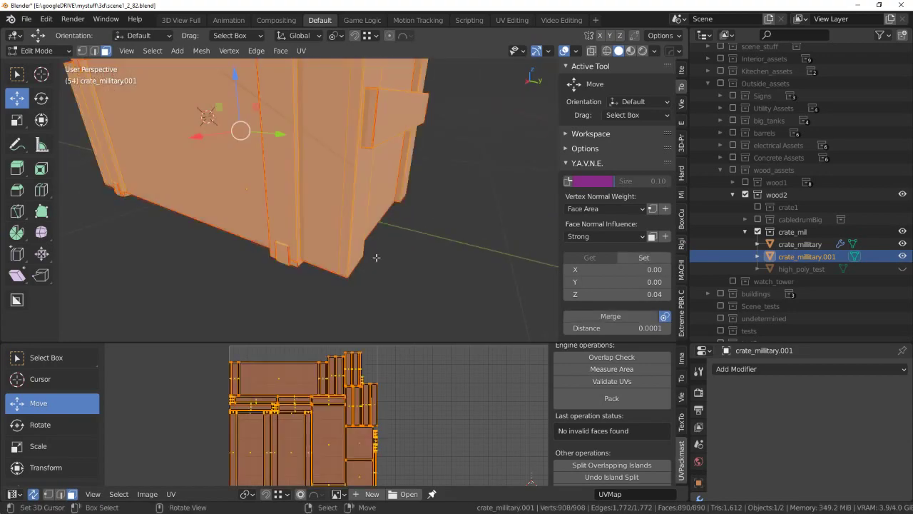
{"action": "key", "text": "alt+a"}
{"action": "scroll", "coordinate": [514, 251], "scroll_direction": "up", "scroll_amount": 2}
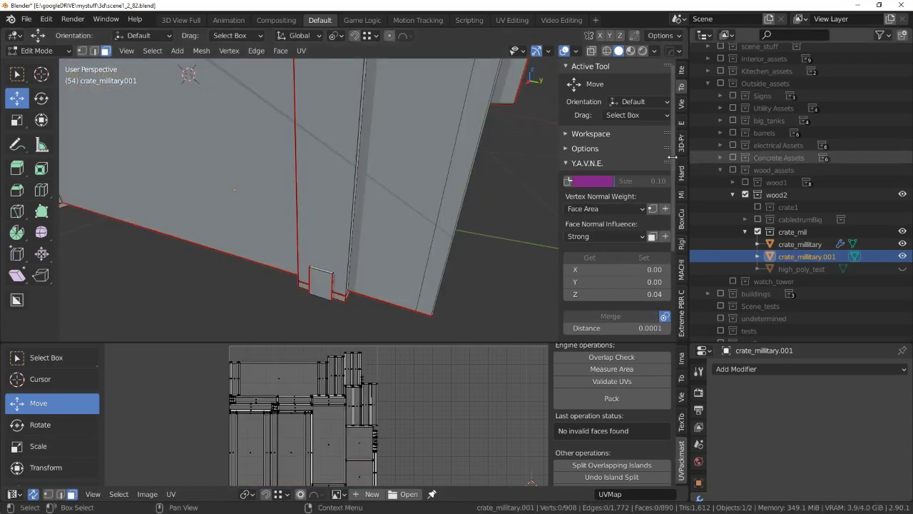
{"action": "left_click", "coordinate": [651, 53]}
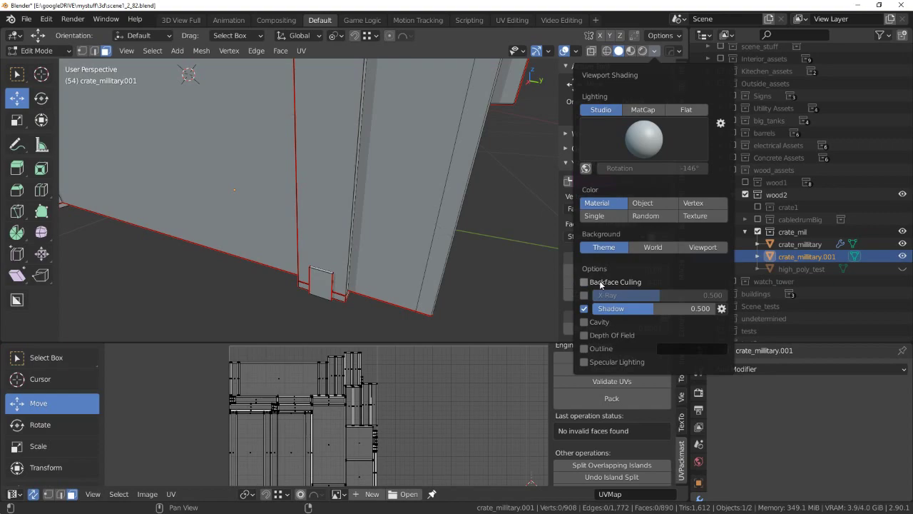
{"action": "scroll", "coordinate": [385, 214], "scroll_direction": "down", "scroll_amount": 5}
{"action": "middle_click_drag", "start_coordinate": [385, 214], "coordinate": [393, 249]}
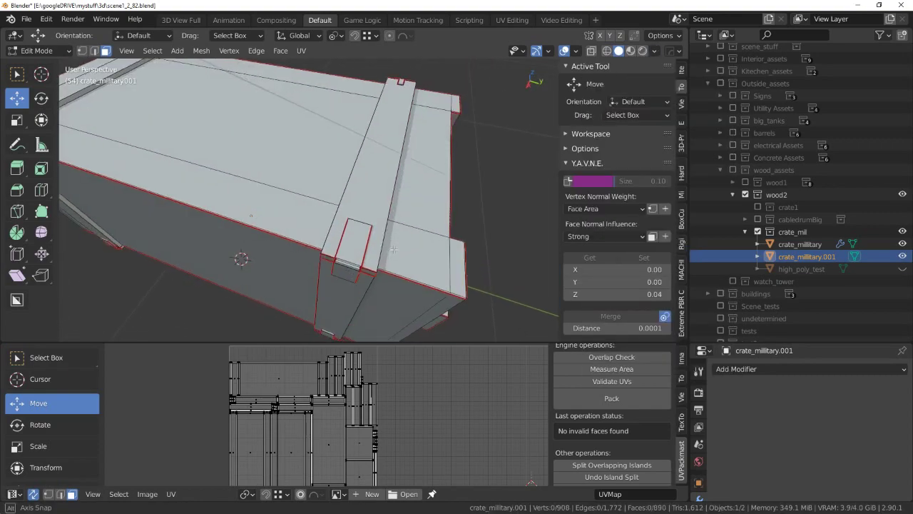
{"action": "scroll", "coordinate": [393, 249], "scroll_direction": "down", "scroll_amount": 5}
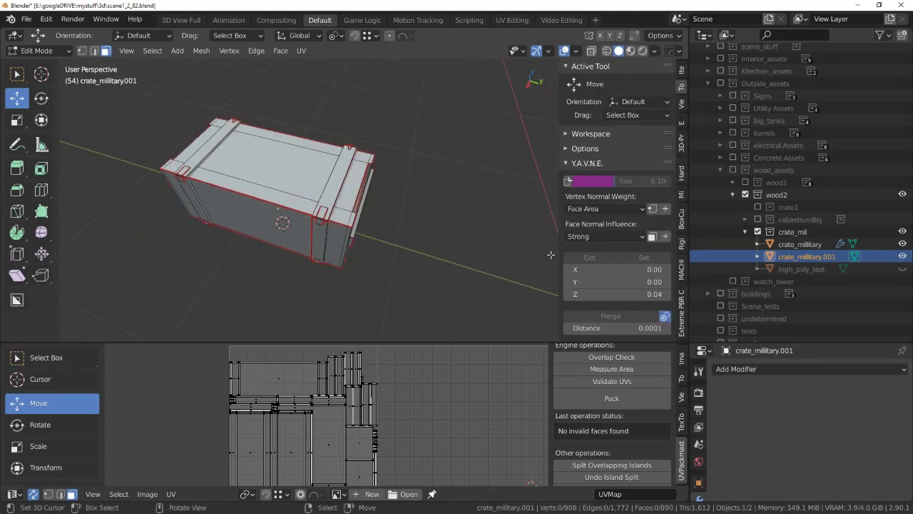
{"action": "left_click", "coordinate": [653, 51]}
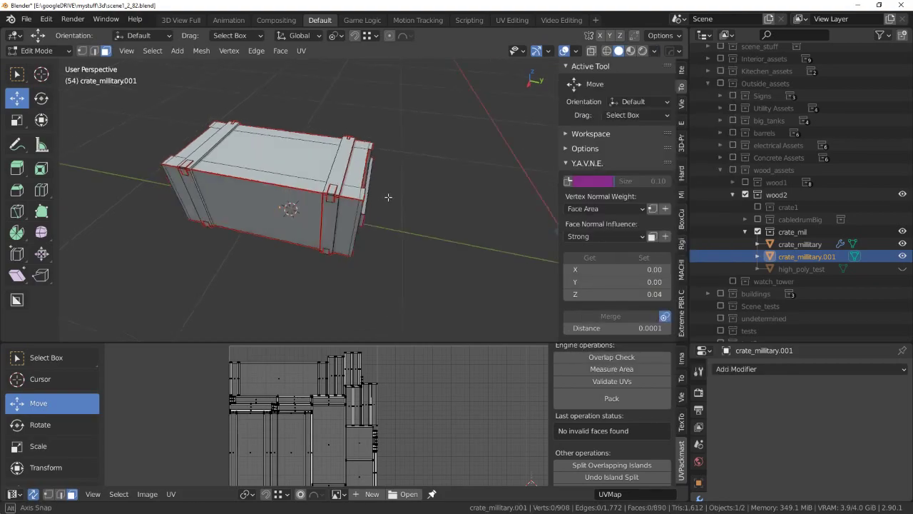
{"action": "middle_click_drag", "start_coordinate": [399, 214], "coordinate": [379, 195]}
{"action": "scroll", "coordinate": [379, 195], "scroll_direction": "up", "scroll_amount": 3}
{"action": "scroll", "coordinate": [379, 196], "scroll_direction": "up", "scroll_amount": 2}
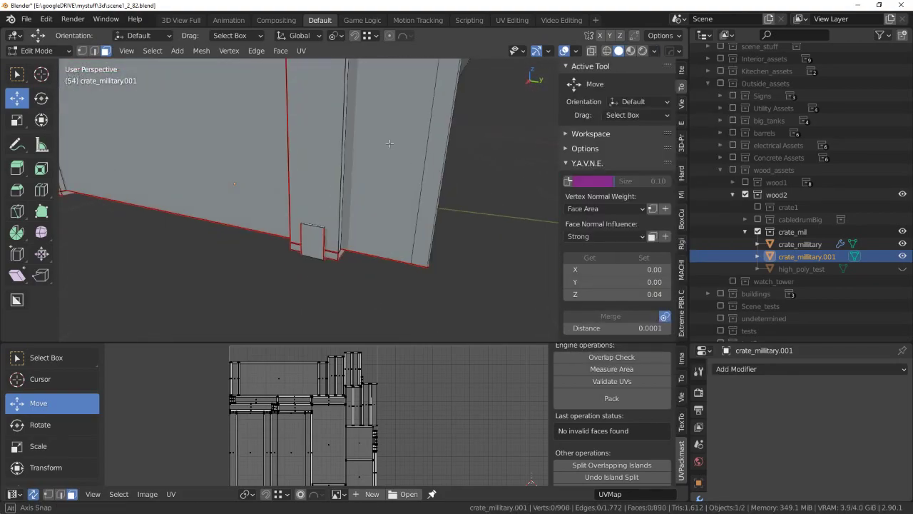
{"action": "key", "text": "a"}
{"action": "scroll", "coordinate": [363, 180], "scroll_direction": "down", "scroll_amount": 2}
Select the linked base strip in face mode and shrink it to the corner faces.
{"action": "key", "text": "alt+a"}
{"action": "scroll", "coordinate": [343, 196], "scroll_direction": "up", "scroll_amount": 3}
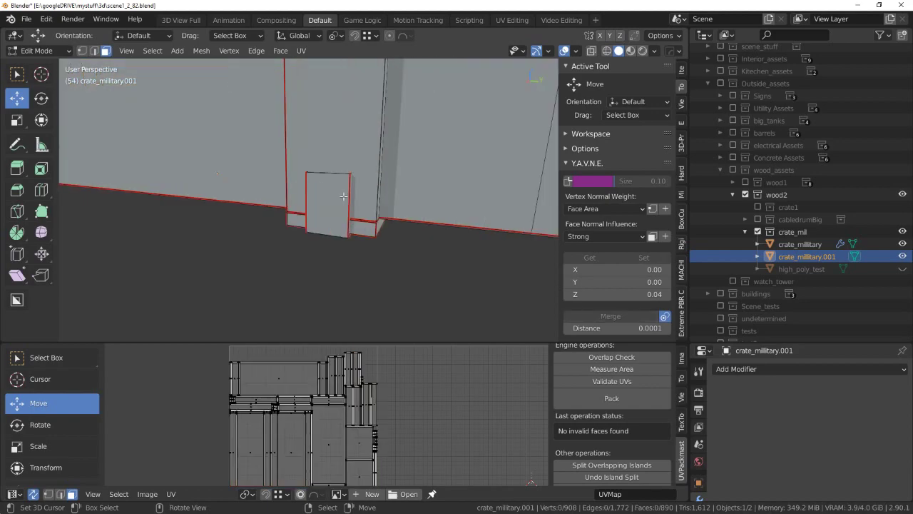
{"action": "middle_click_drag", "start_coordinate": [365, 224], "coordinate": [370, 202]}
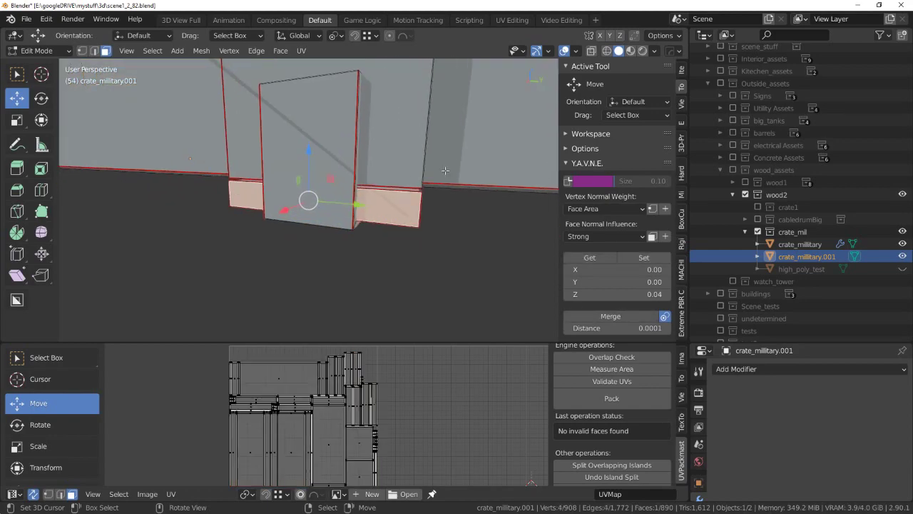
{"action": "key", "text": "Tab"}
{"action": "left_click", "coordinate": [428, 185]}
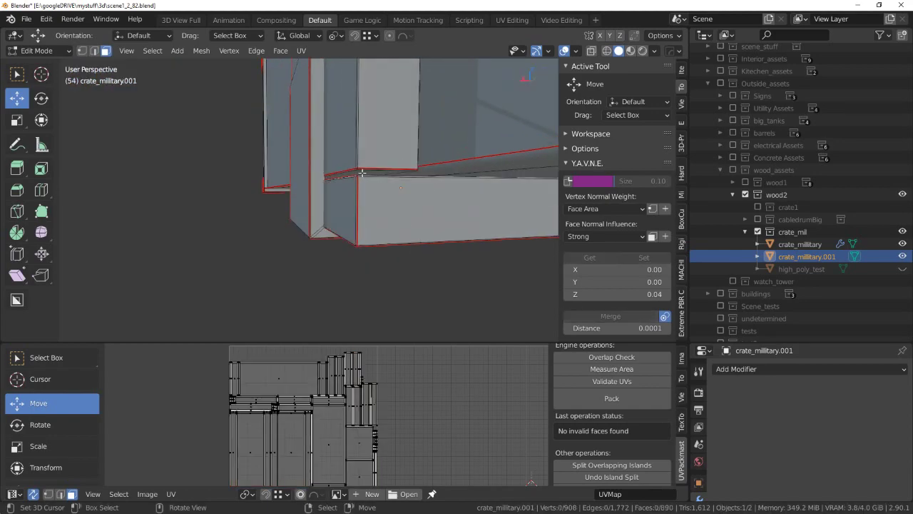
{"action": "key", "text": "l"}
{"action": "mouse_move", "coordinate": [362, 172]}
{"action": "middle_mouse_down"}
{"action": "mouse_move", "coordinate": [214, 189]}
{"action": "mouse_move", "coordinate": [251, 190]}
{"action": "mouse_move", "coordinate": [250, 214]}
{"action": "mouse_move", "coordinate": [263, 205]}
{"action": "middle_mouse_up"}
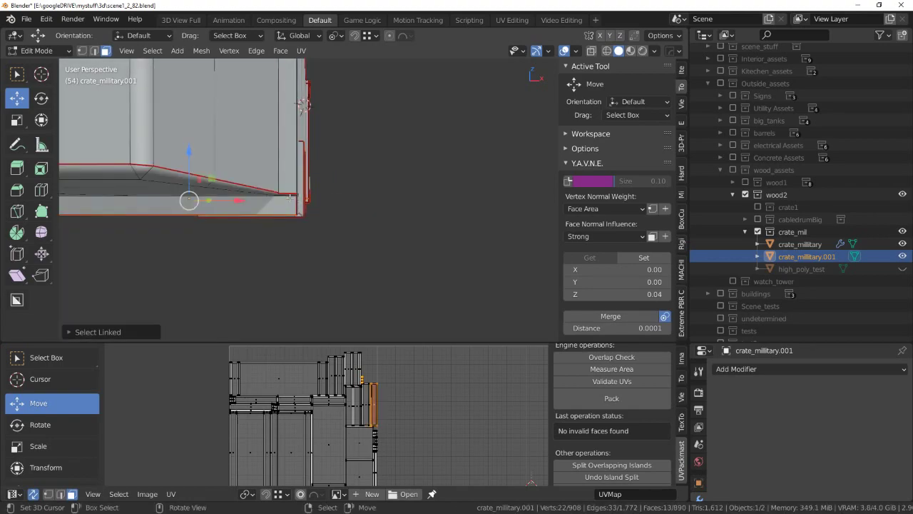
{"action": "key", "text": "shift+l"}
Frame the crate's lower-right corner in front view (Numpad 1) with X-ray display on.
{"action": "key", "text": "alt+z"}
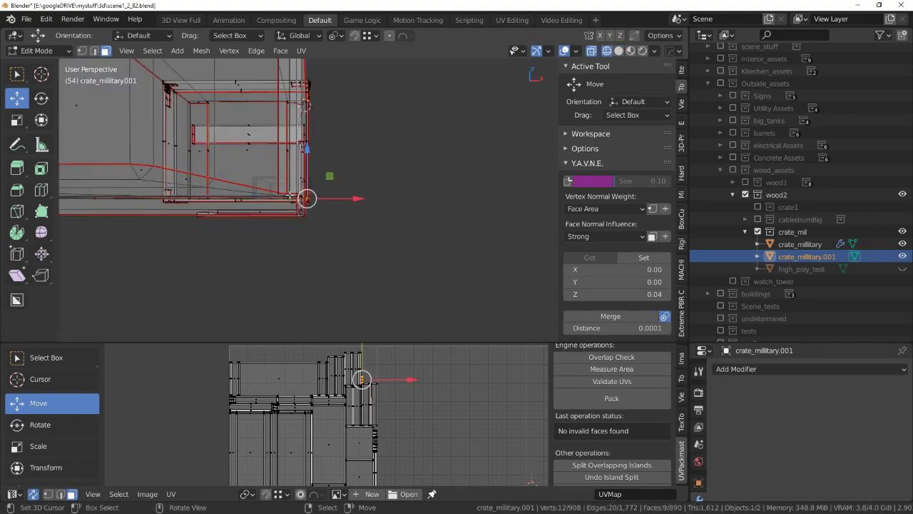
{"action": "mouse_move", "coordinate": [291, 195]}
{"action": "middle_mouse_down"}
{"action": "mouse_move", "coordinate": [282, 195]}
{"action": "mouse_move", "coordinate": [320, 194]}
{"action": "mouse_move", "coordinate": [308, 195]}
{"action": "mouse_move", "coordinate": [362, 172]}
{"action": "mouse_move", "coordinate": [502, 171]}
{"action": "mouse_move", "coordinate": [406, 194]}
{"action": "middle_mouse_up"}
{"action": "key", "text": "alt+z"}
{"action": "key", "text": "KP_1"}
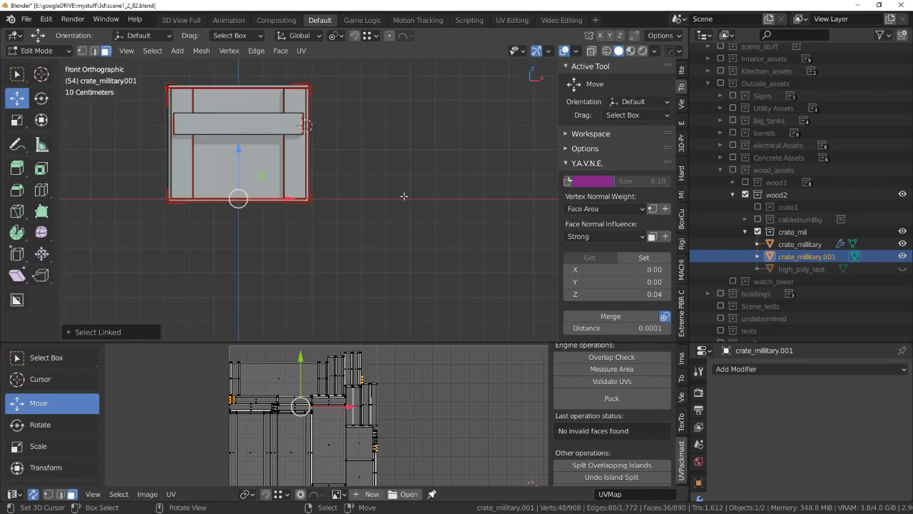
{"action": "key", "text": "alt+z"}
{"action": "scroll", "coordinate": [404, 196], "scroll_direction": "down", "scroll_amount": 2}
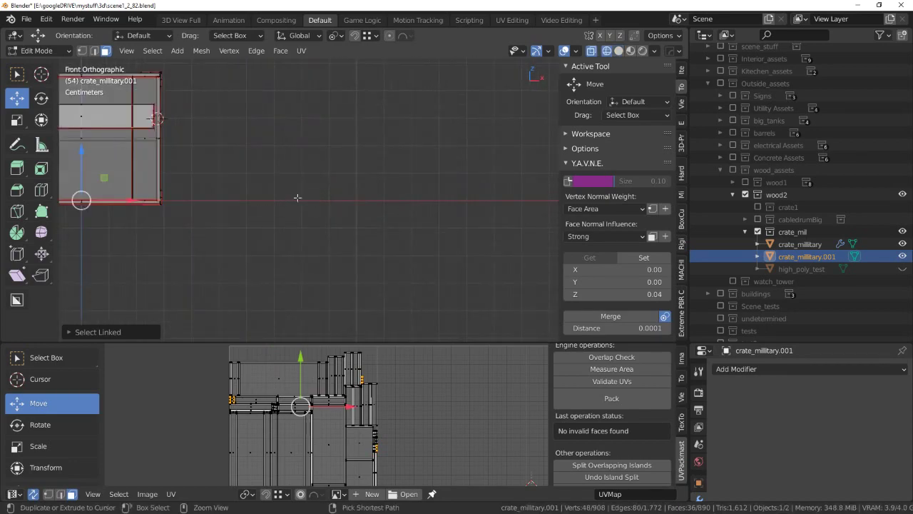
{"action": "middle_click_drag", "start_coordinate": [404, 196], "coordinate": [325, 191], "text": "shift"}
{"action": "scroll", "coordinate": [325, 190], "scroll_direction": "up", "scroll_amount": 4}
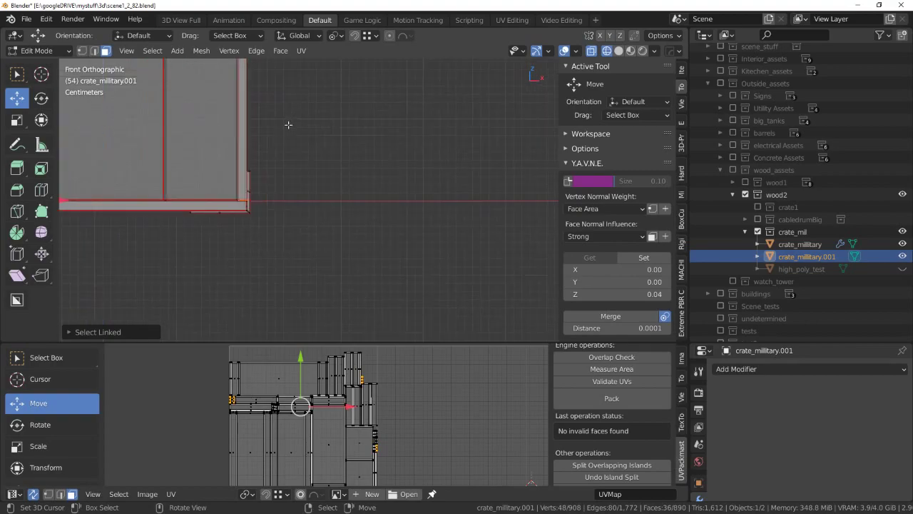
{"action": "middle_click_drag", "start_coordinate": [290, 127], "coordinate": [386, 173], "text": "shift"}
{"action": "scroll", "coordinate": [386, 173], "scroll_direction": "up", "scroll_amount": 3}
{"action": "scroll", "coordinate": [387, 164], "scroll_direction": "up", "scroll_amount": 2}
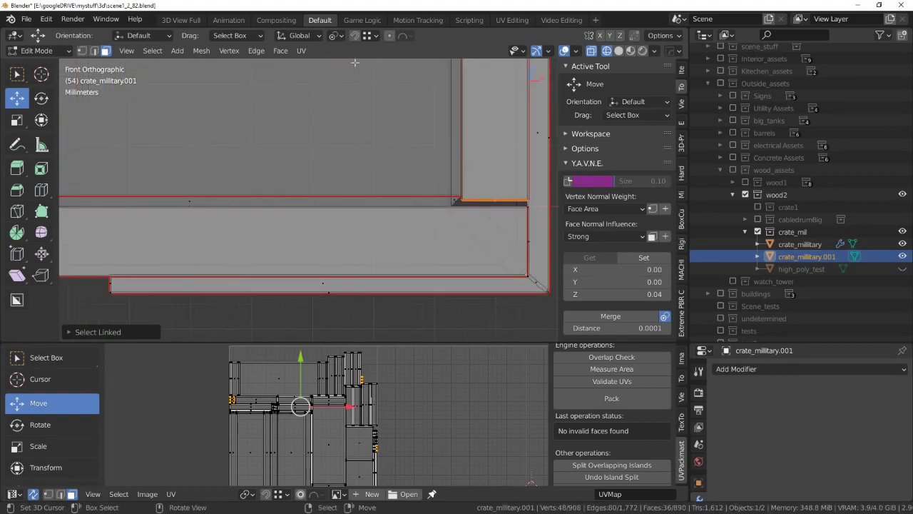
Nudge the selected base plank with the move gizmo and orbit out to check.
{"action": "left_click", "coordinate": [334, 36]}
{"action": "left_click", "coordinate": [355, 104]}
{"action": "left_click_drag", "start_coordinate": [493, 152], "coordinate": [494, 151]}
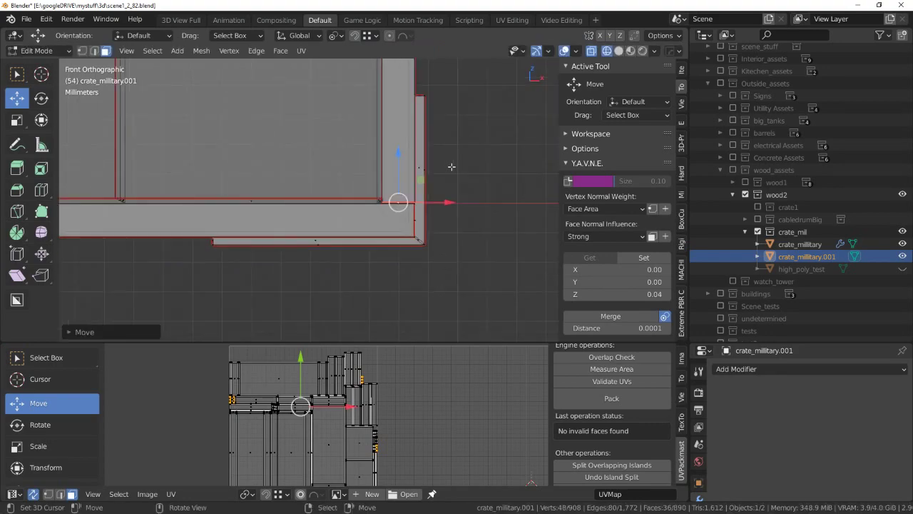
{"action": "mouse_move", "coordinate": [398, 204]}
{"action": "middle_mouse_down"}
{"action": "mouse_move", "coordinate": [369, 196]}
{"action": "mouse_move", "coordinate": [386, 201]}
{"action": "middle_mouse_up"}
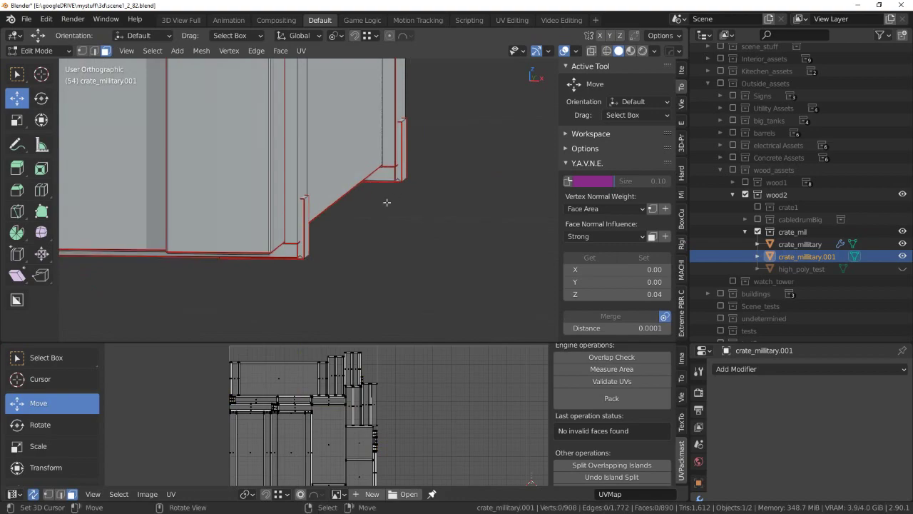
{"action": "left_click", "coordinate": [288, 242]}
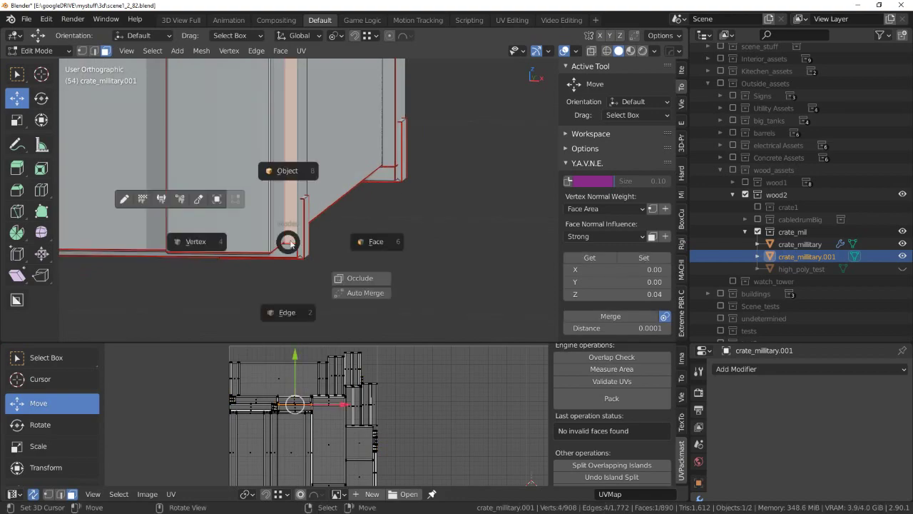
{"action": "left_click", "coordinate": [282, 245]}
{"action": "key", "text": "alt+z"}
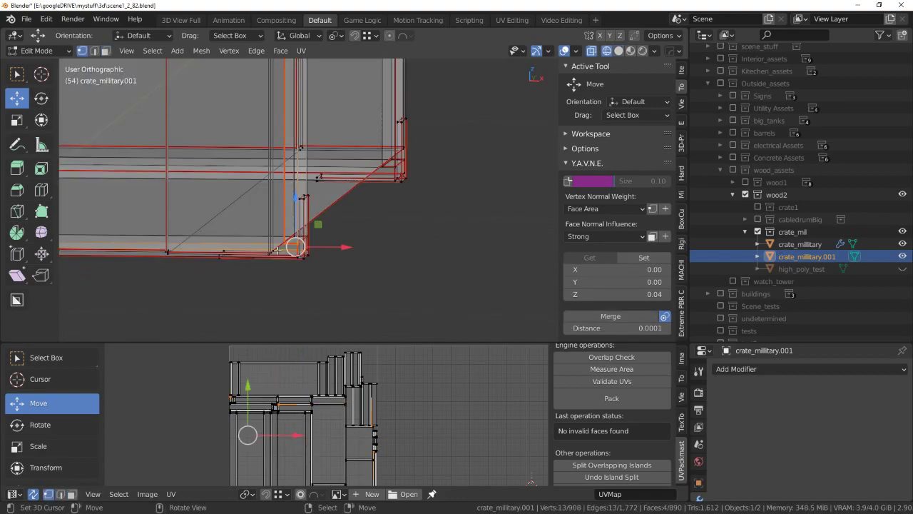
{"action": "key", "text": "alt+z"}
{"action": "key", "text": "alt+a"}
{"action": "mouse_move", "coordinate": [359, 224]}
{"action": "middle_mouse_down"}
{"action": "mouse_move", "coordinate": [365, 254]}
{"action": "mouse_move", "coordinate": [385, 243]}
{"action": "middle_mouse_up"}
{"action": "scroll", "coordinate": [405, 235], "scroll_direction": "up", "scroll_amount": 3}
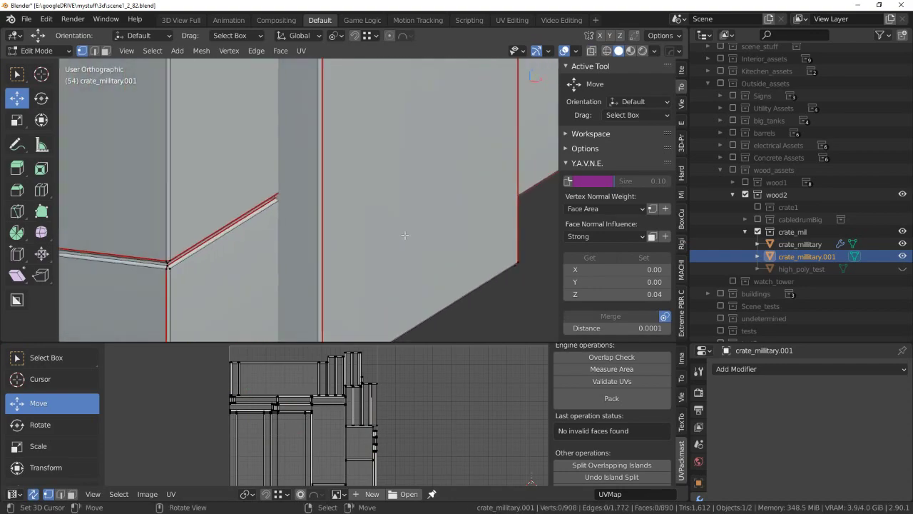
{"action": "scroll", "coordinate": [404, 235], "scroll_direction": "down", "scroll_amount": 3}
{"action": "mouse_move", "coordinate": [403, 238]}
{"action": "middle_mouse_down"}
{"action": "mouse_move", "coordinate": [400, 221]}
{"action": "mouse_move", "coordinate": [405, 261]}
{"action": "mouse_move", "coordinate": [418, 192]}
{"action": "mouse_move", "coordinate": [418, 249]}
{"action": "middle_mouse_up"}
{"action": "scroll", "coordinate": [406, 261], "scroll_direction": "down", "scroll_amount": 4}
{"action": "scroll", "coordinate": [418, 249], "scroll_direction": "up", "scroll_amount": 4}
{"action": "scroll", "coordinate": [396, 211], "scroll_direction": "up", "scroll_amount": 2}
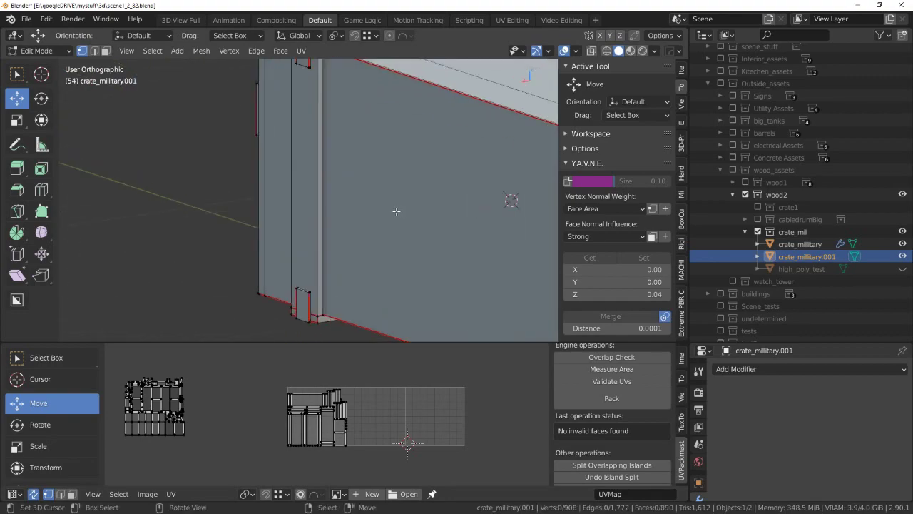
{"action": "mouse_move", "coordinate": [396, 211]}
{"action": "middle_mouse_down"}
{"action": "mouse_move", "coordinate": [373, 231]}
{"action": "mouse_move", "coordinate": [411, 199]}
{"action": "middle_mouse_up"}
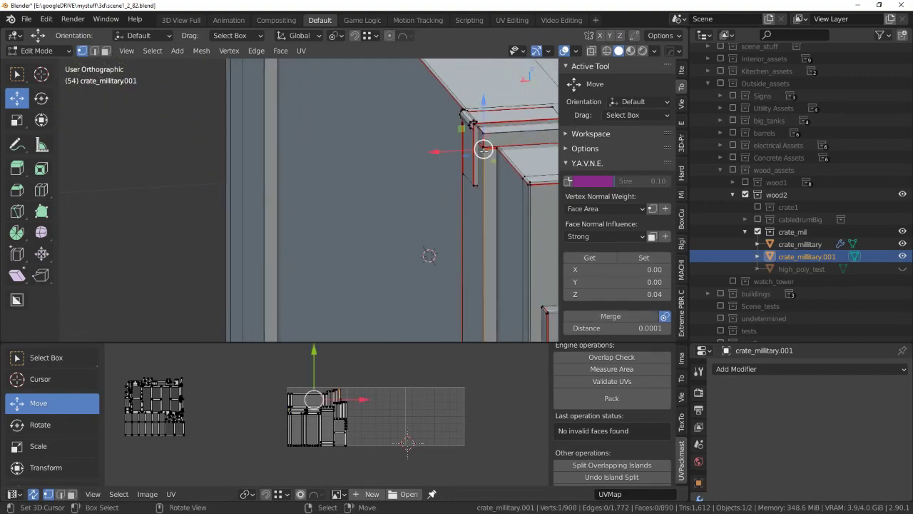
{"action": "key", "text": "KP_Decimal"}
{"action": "middle_click_drag", "start_coordinate": [483, 150], "coordinate": [383, 164]}
{"action": "left_click", "coordinate": [360, 193]}
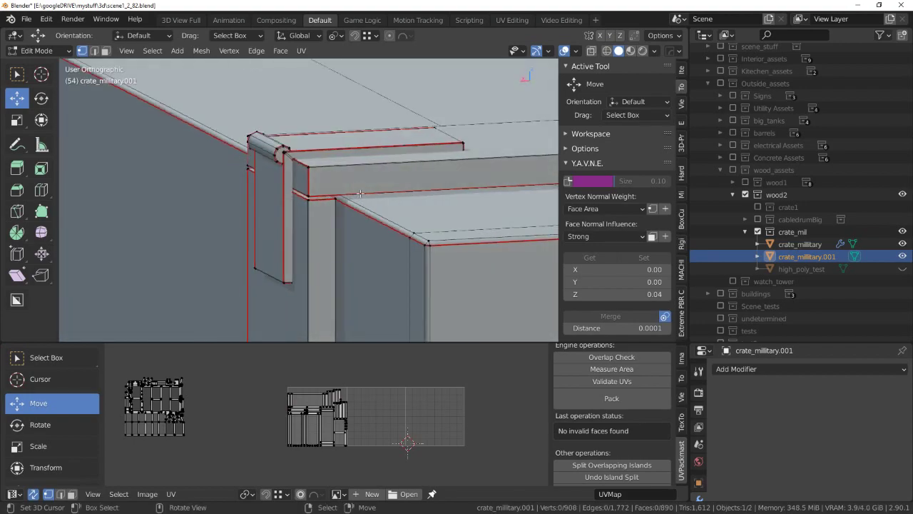
{"action": "scroll", "coordinate": [360, 193], "scroll_direction": "up", "scroll_amount": 3}
{"action": "mouse_move", "coordinate": [361, 193]}
{"action": "middle_mouse_down"}
{"action": "mouse_move", "coordinate": [361, 181]}
{"action": "mouse_move", "coordinate": [376, 205]}
{"action": "middle_mouse_up"}
{"action": "scroll", "coordinate": [361, 181], "scroll_direction": "down", "scroll_amount": 4}
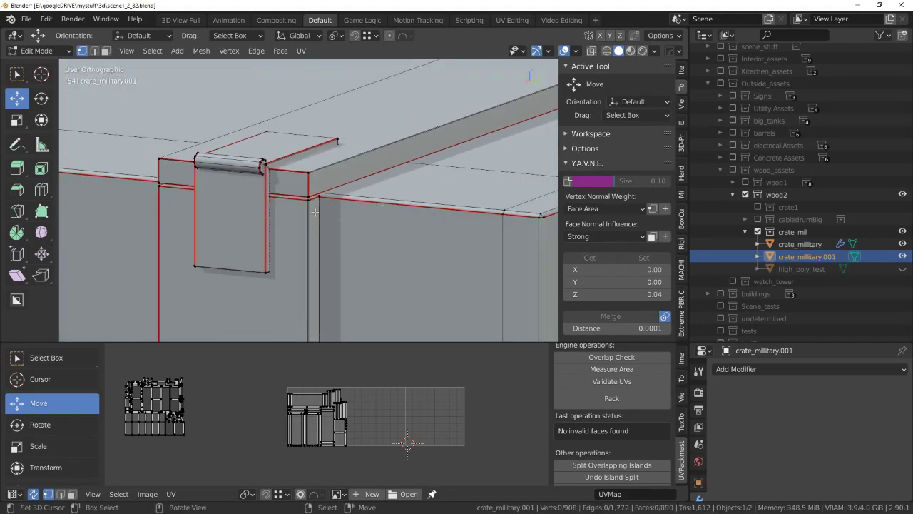
{"action": "scroll", "coordinate": [315, 212], "scroll_direction": "down", "scroll_amount": 3}
{"action": "middle_click_drag", "start_coordinate": [315, 212], "coordinate": [307, 205]}
{"action": "key", "text": "a"}
{"action": "key", "text": "alt+a"}
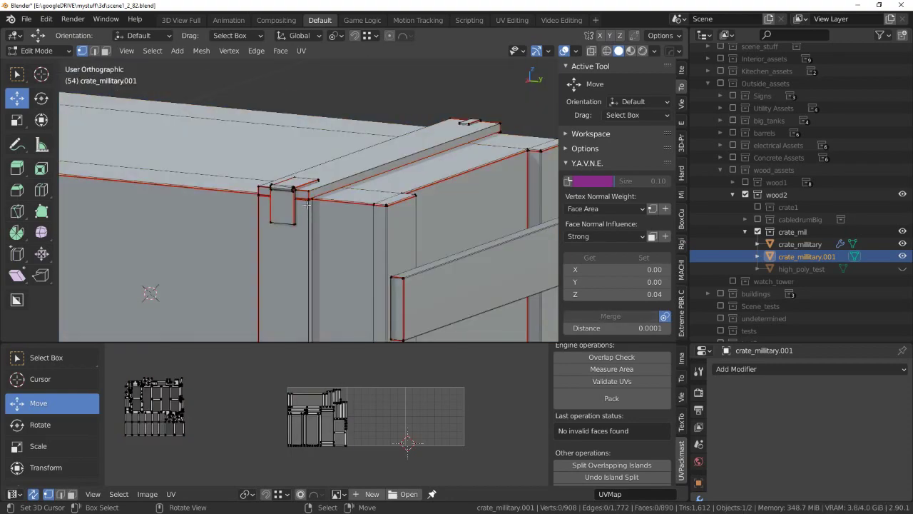
{"action": "scroll", "coordinate": [307, 204], "scroll_direction": "down", "scroll_amount": 3}
{"action": "key", "text": "l"}
{"action": "scroll", "coordinate": [357, 229], "scroll_direction": "up", "scroll_amount": 3}
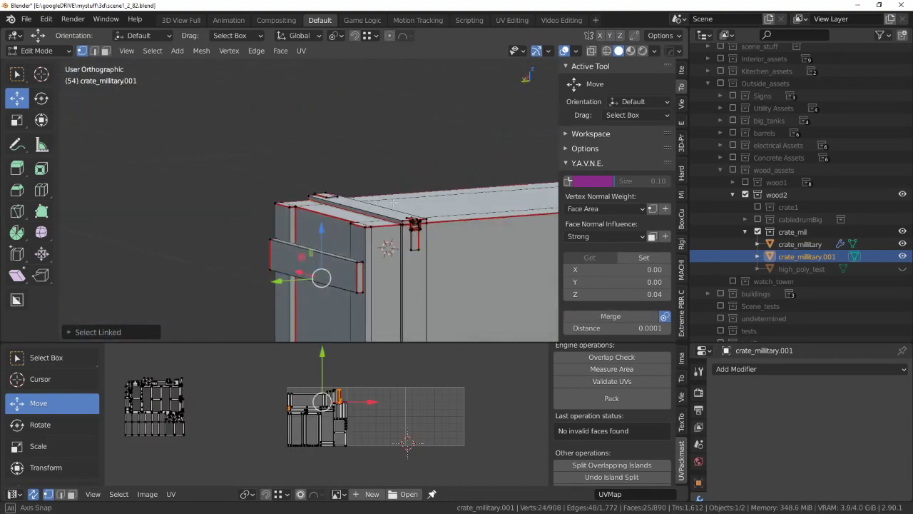
{"action": "mouse_move", "coordinate": [356, 228]}
{"action": "middle_mouse_down"}
{"action": "mouse_move", "coordinate": [413, 261]}
{"action": "mouse_move", "coordinate": [337, 316]}
{"action": "mouse_move", "coordinate": [370, 284]}
{"action": "mouse_move", "coordinate": [173, 272]}
{"action": "mouse_move", "coordinate": [160, 231]}
{"action": "middle_mouse_up"}
{"action": "left_click", "coordinate": [336, 316]}
{"action": "key", "text": "l"}
{"action": "key", "text": "ctrl+z"}
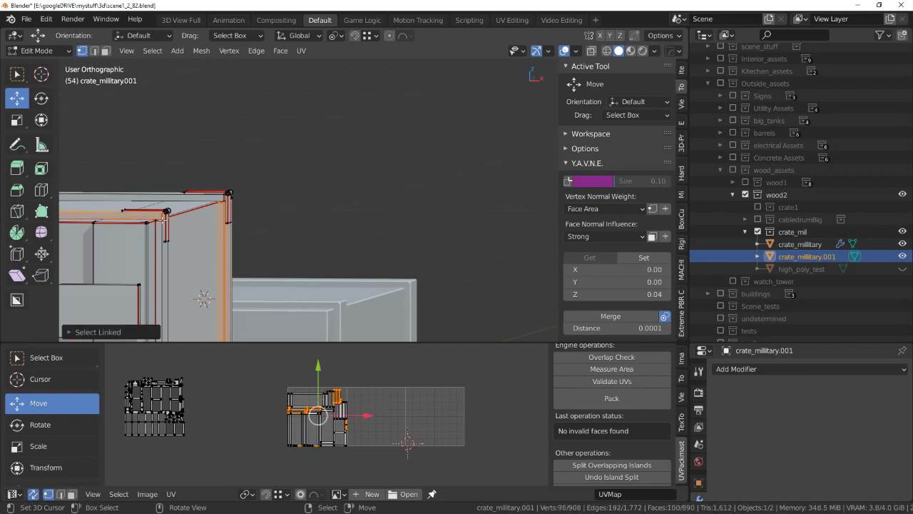
{"action": "middle_click_drag", "start_coordinate": [203, 210], "coordinate": [382, 228]}
{"action": "scroll", "coordinate": [338, 218], "scroll_direction": "up", "scroll_amount": 3}
{"action": "key", "text": "ctrl+z"}
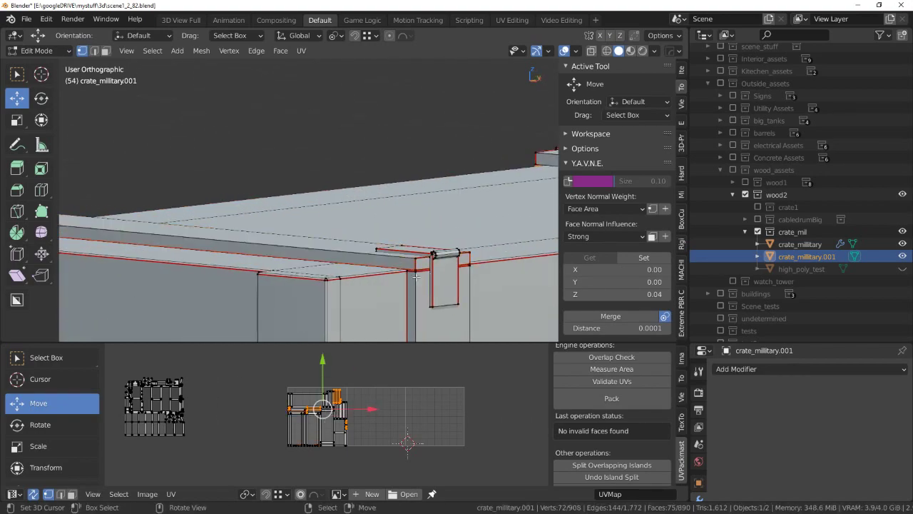
{"action": "scroll", "coordinate": [416, 275], "scroll_direction": "down", "scroll_amount": 4}
{"action": "middle_click_drag", "start_coordinate": [416, 275], "coordinate": [428, 250]}
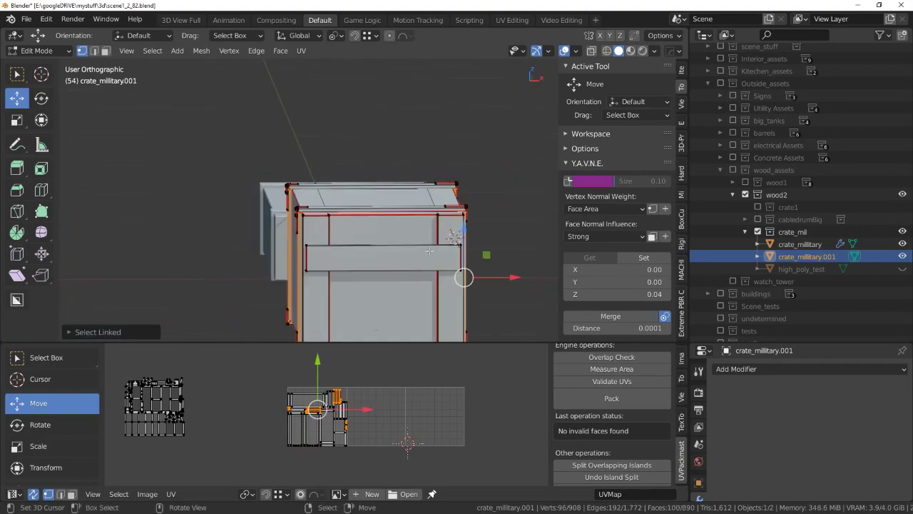
{"action": "key", "text": "z"}
{"action": "left_click", "coordinate": [393, 253]}
{"action": "scroll", "coordinate": [392, 254], "scroll_direction": "down", "scroll_amount": 2}
{"action": "left_click_drag", "start_coordinate": [211, 240], "coordinate": [556, 310]}
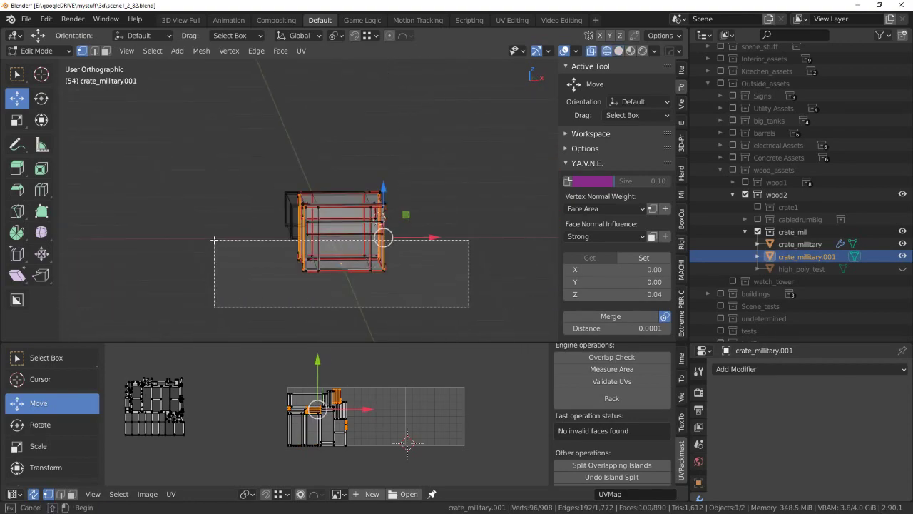
{"action": "scroll", "coordinate": [362, 231], "scroll_direction": "up", "scroll_amount": 2}
{"action": "scroll", "coordinate": [362, 231], "scroll_direction": "up", "scroll_amount": 2}
{"action": "key", "text": "alt+z"}
{"action": "scroll", "coordinate": [361, 230], "scroll_direction": "up", "scroll_amount": 3}
{"action": "mouse_move", "coordinate": [361, 230]}
{"action": "middle_mouse_down"}
{"action": "mouse_move", "coordinate": [369, 211]}
{"action": "mouse_move", "coordinate": [285, 205]}
{"action": "mouse_move", "coordinate": [316, 206]}
{"action": "middle_mouse_up"}
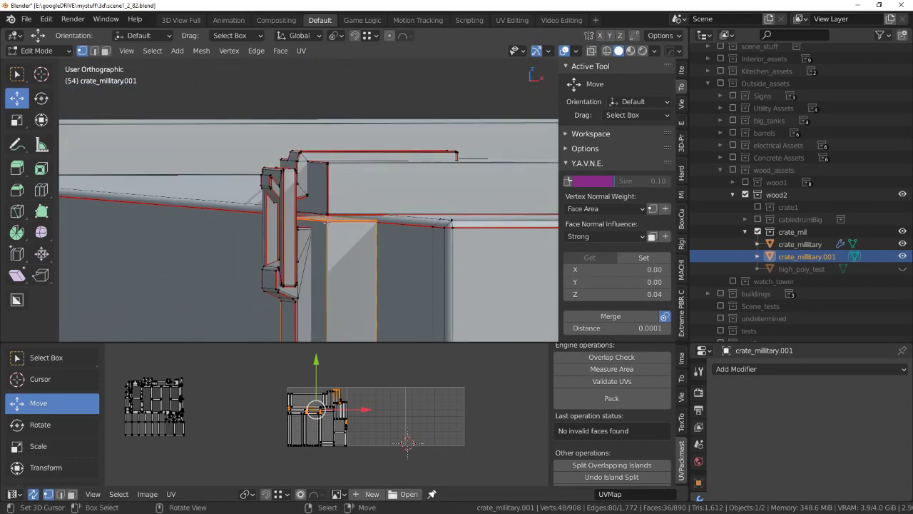
{"action": "middle_click_drag", "start_coordinate": [390, 224], "coordinate": [333, 178]}
{"action": "key", "text": "g"}
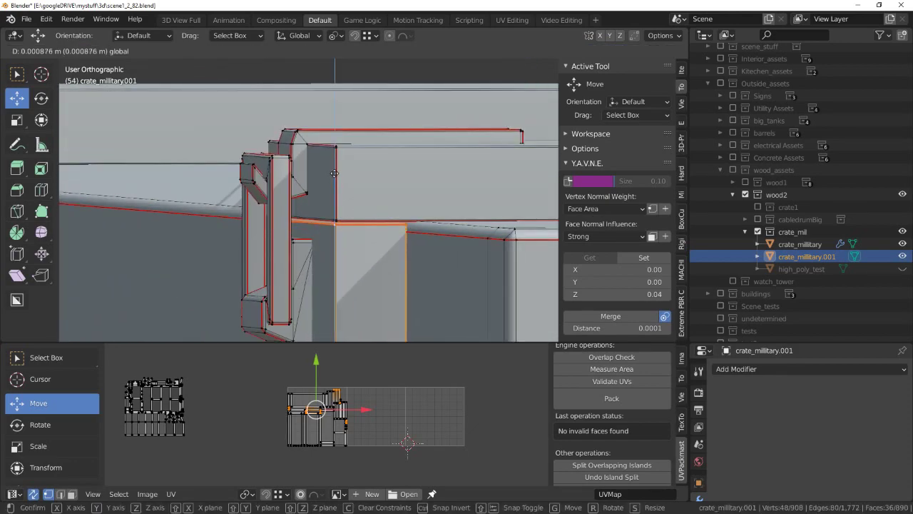
{"action": "key", "text": "Escape"}
{"action": "key", "text": "KP_Decimal"}
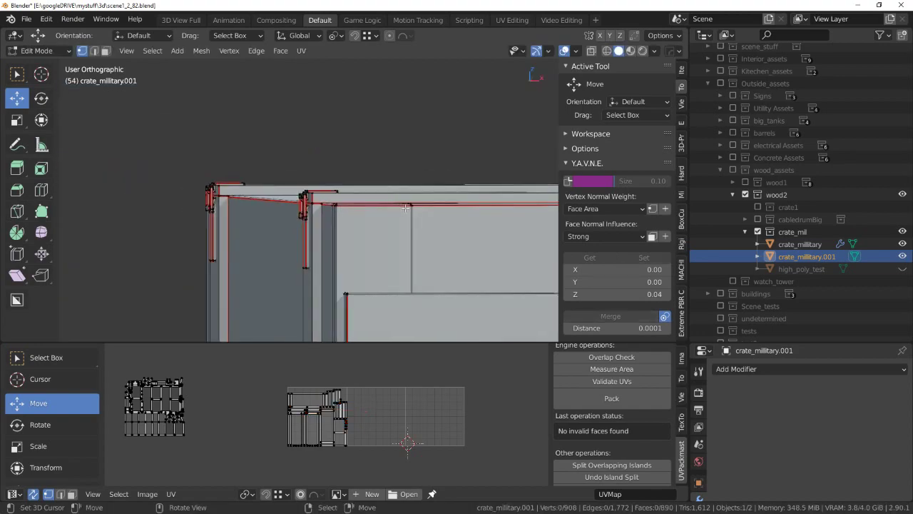
Unwrap the whole crate mesh, pack it with UVPackmaster, and validate the UVs for invalid faces.
{"action": "key", "text": "a"}
{"action": "scroll", "coordinate": [360, 415], "scroll_direction": "down", "scroll_amount": 3}
{"action": "key", "text": "alt+a"}
{"action": "key", "text": "a"}
{"action": "key", "text": "u"}
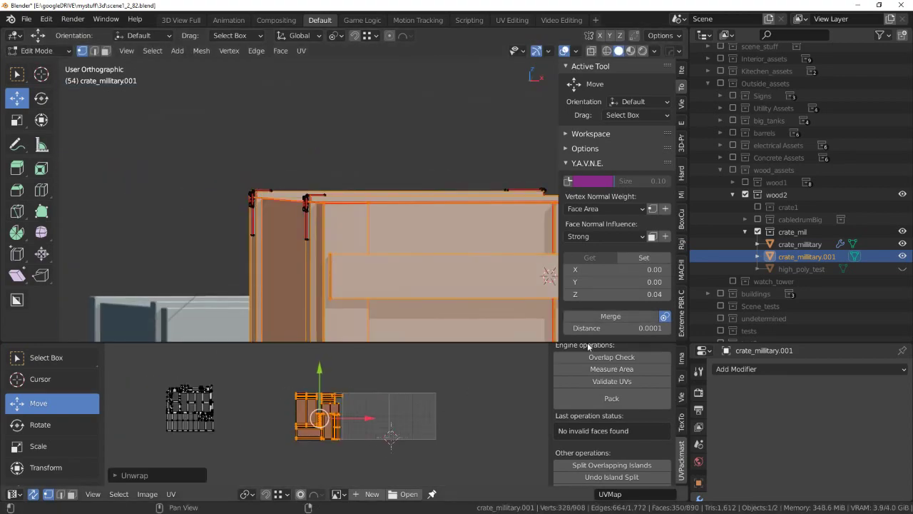
{"action": "left_click", "coordinate": [622, 398]}
{"action": "scroll", "coordinate": [387, 413], "scroll_direction": "up", "scroll_amount": 2}
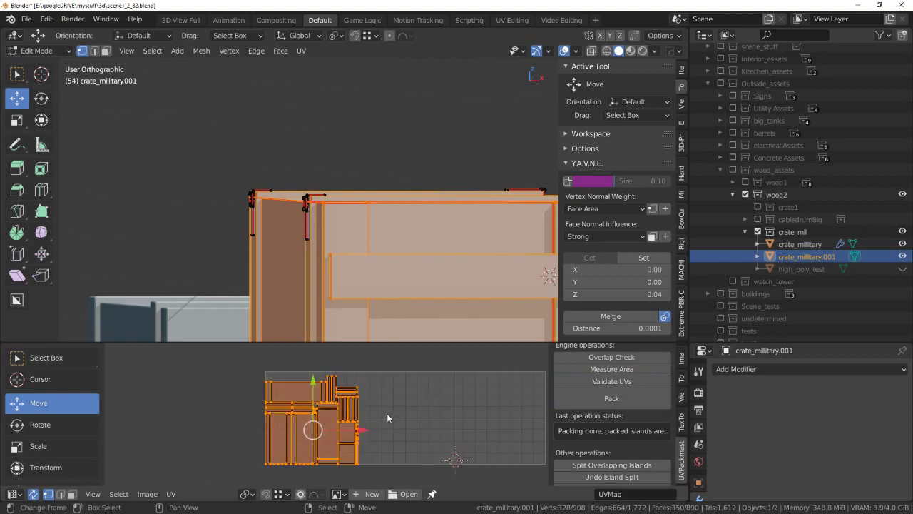
{"action": "scroll", "coordinate": [387, 413], "scroll_direction": "up", "scroll_amount": 2}
{"action": "left_click", "coordinate": [636, 383]}
Reselect the whole crate, re-unwrap it, and pack the fresh islands into the tile.
{"action": "scroll", "coordinate": [358, 395], "scroll_direction": "down", "scroll_amount": 2}
{"action": "scroll", "coordinate": [364, 394], "scroll_direction": "down", "scroll_amount": 2}
{"action": "key", "text": "alt+a"}
{"action": "key", "text": "a"}
{"action": "key", "text": "u"}
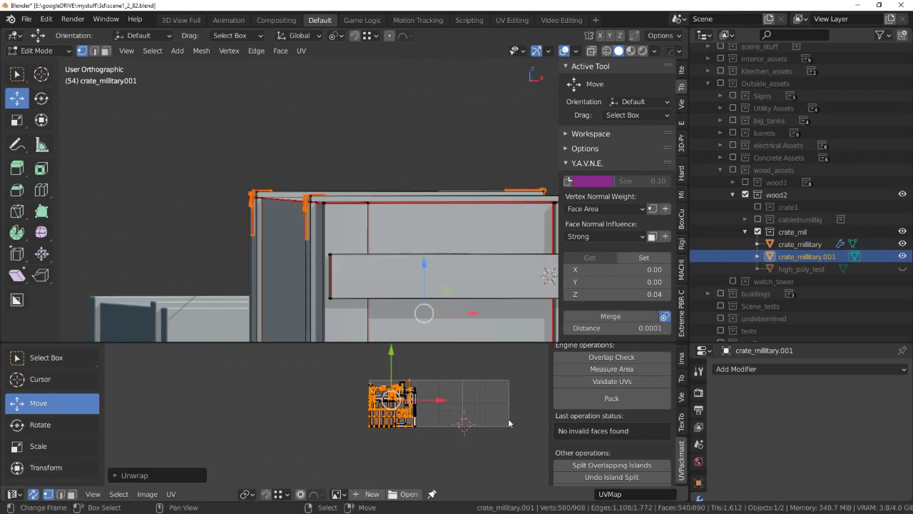
{"action": "key", "text": "g"}
{"action": "left_click", "coordinate": [419, 405]}
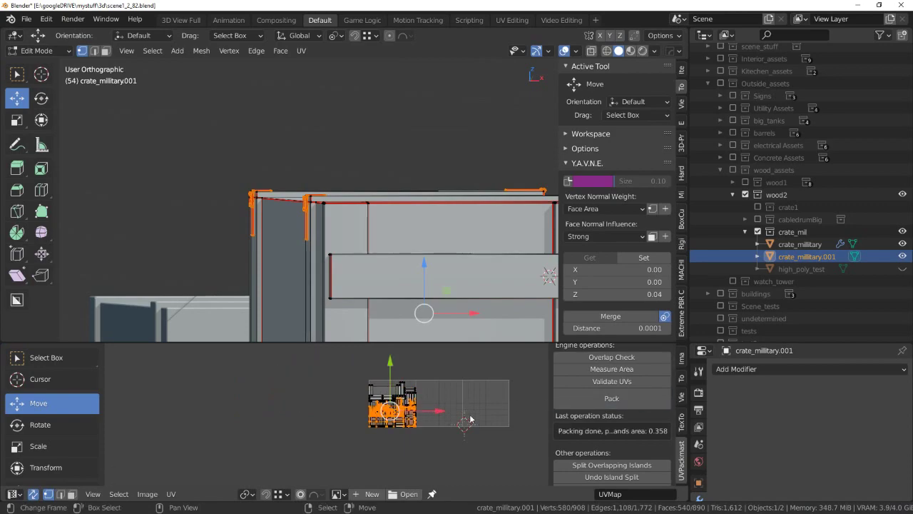
Scale the packed UV islands down and move them to a new position in the tile.
{"action": "scroll", "coordinate": [388, 391], "scroll_direction": "up", "scroll_amount": 5}
{"action": "scroll", "coordinate": [397, 396], "scroll_direction": "up", "scroll_amount": 3}
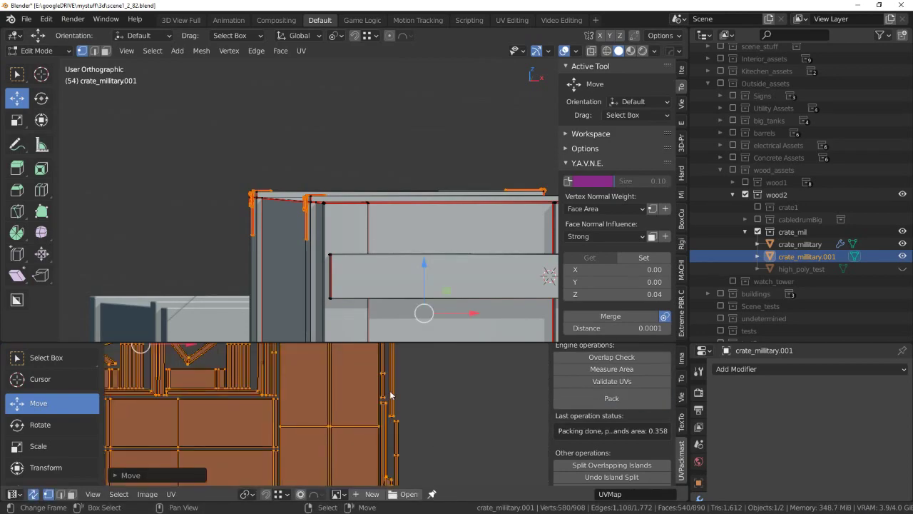
{"action": "key", "text": "s"}
{"action": "left_click", "coordinate": [342, 398]}
{"action": "key", "text": "g"}
{"action": "scroll", "coordinate": [346, 394], "scroll_direction": "up", "scroll_amount": 2}
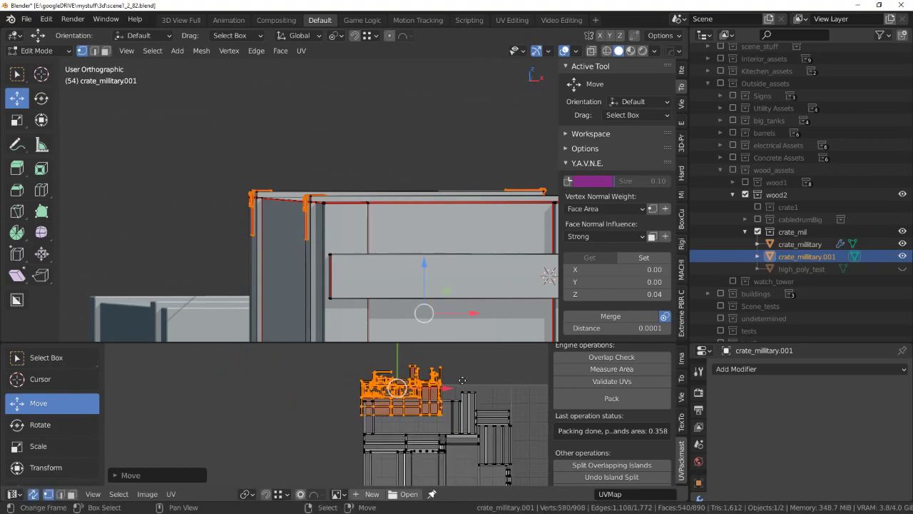
{"action": "scroll", "coordinate": [509, 400], "scroll_direction": "down", "scroll_amount": 1}
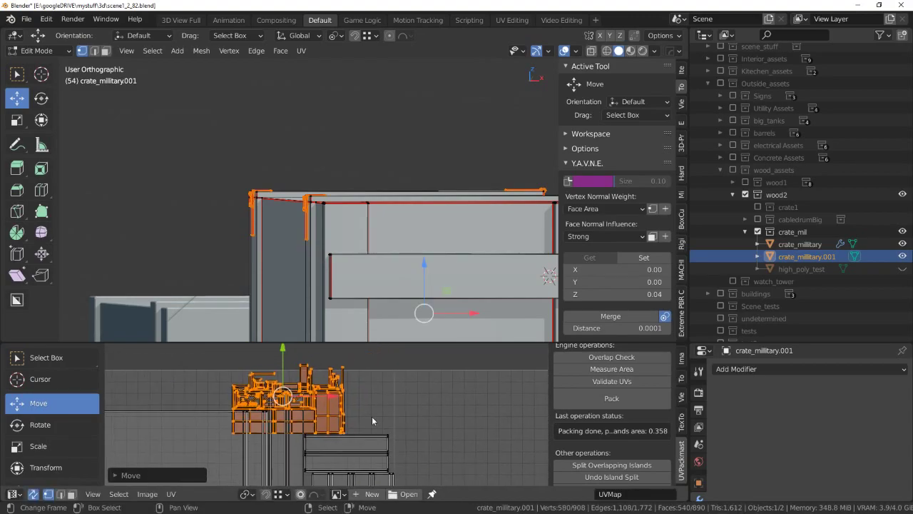
{"action": "left_click", "coordinate": [490, 401]}
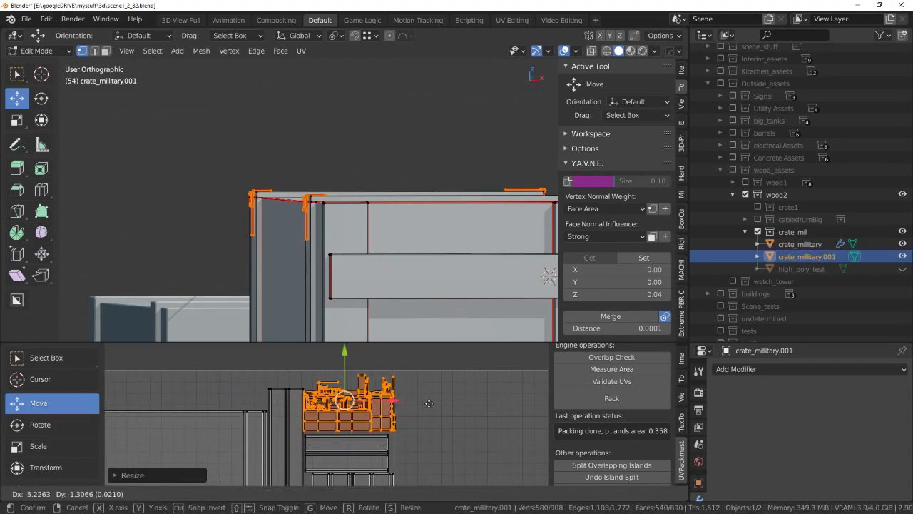
Move the UV islands into their final placement, then head back toward Object Mode.
{"action": "scroll", "coordinate": [471, 404], "scroll_direction": "up", "scroll_amount": 3}
{"action": "scroll", "coordinate": [491, 402], "scroll_direction": "up", "scroll_amount": 2}
{"action": "key", "text": "g"}
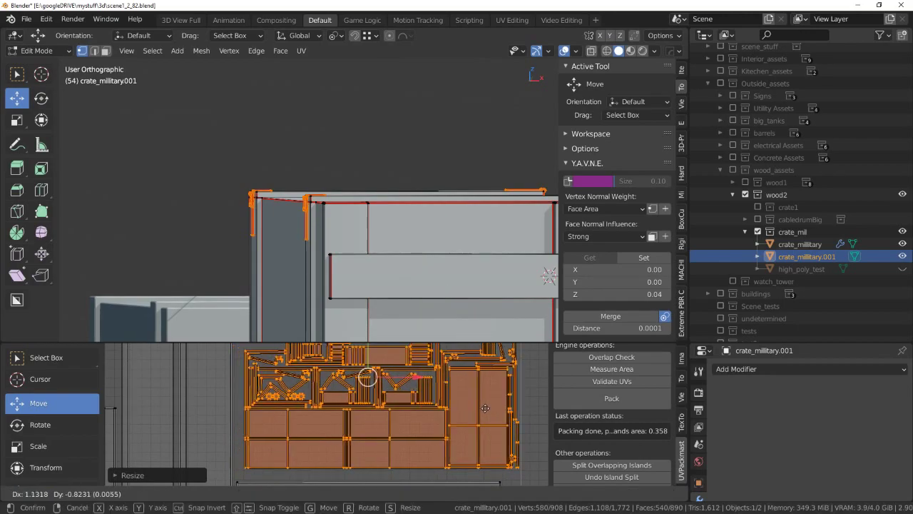
{"action": "scroll", "coordinate": [464, 408], "scroll_direction": "down", "scroll_amount": 1}
{"action": "left_click", "coordinate": [439, 411]}
{"action": "scroll", "coordinate": [439, 410], "scroll_direction": "up", "scroll_amount": 2}
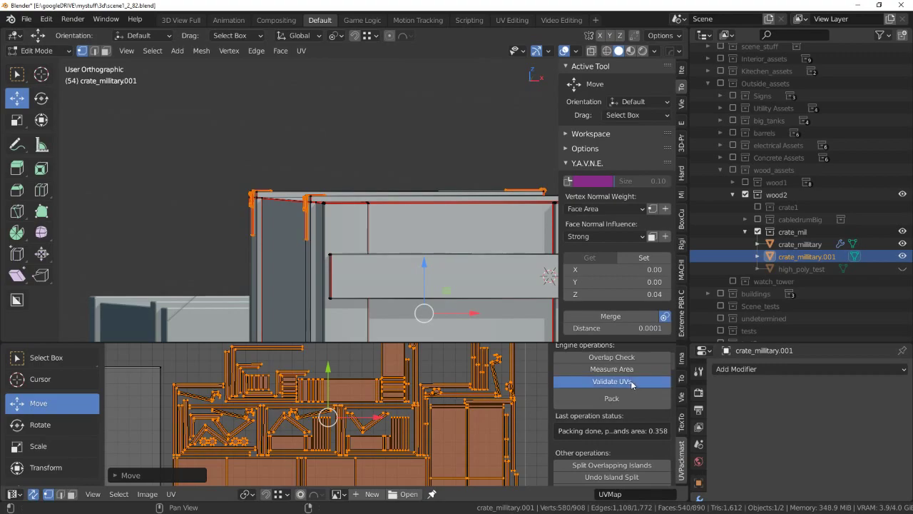
{"action": "key", "text": "ctrl+Tab"}
Return to Object Mode, switch the view to perspective, and save the scene.
{"action": "left_click", "coordinate": [286, 359]}
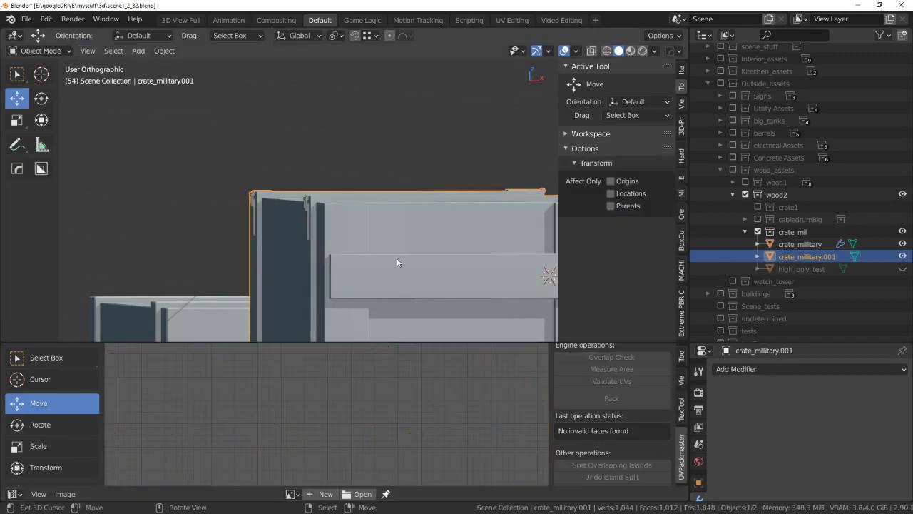
{"action": "mouse_move", "coordinate": [397, 258]}
{"action": "middle_mouse_down"}
{"action": "mouse_move", "coordinate": [334, 256]}
{"action": "mouse_move", "coordinate": [305, 212]}
{"action": "mouse_move", "coordinate": [405, 202]}
{"action": "mouse_move", "coordinate": [362, 223]}
{"action": "mouse_move", "coordinate": [361, 181]}
{"action": "mouse_move", "coordinate": [397, 227]}
{"action": "middle_mouse_up"}
{"action": "scroll", "coordinate": [333, 251], "scroll_direction": "up", "scroll_amount": 2}
{"action": "key", "text": "KP_5"}
{"action": "scroll", "coordinate": [305, 211], "scroll_direction": "up", "scroll_amount": 3}
{"action": "scroll", "coordinate": [450, 217], "scroll_direction": "down", "scroll_amount": 3}
{"action": "scroll", "coordinate": [391, 233], "scroll_direction": "up", "scroll_amount": 1}
{"action": "key", "text": "Tab"}
{"action": "key", "text": "Tab"}
{"action": "key", "text": "shift+s"}
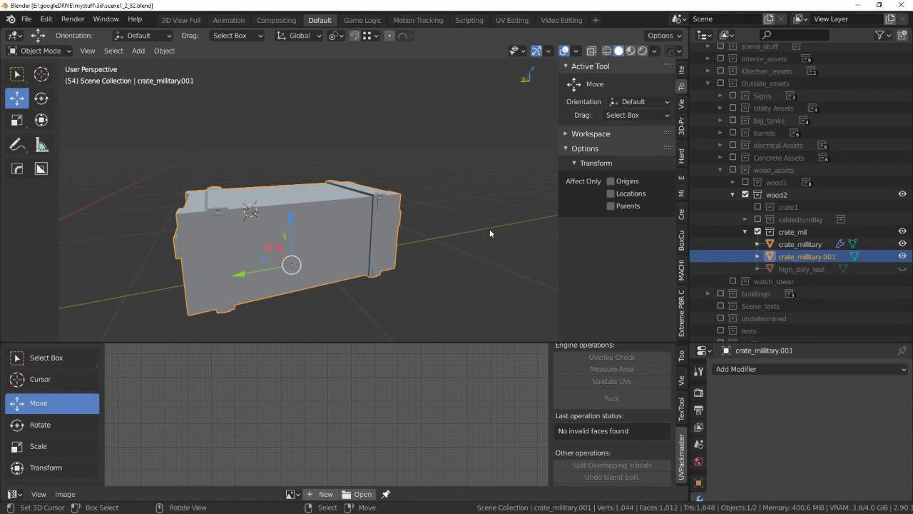
Orbit around the crate to inspect it from several angles, then deselect it.
{"action": "middle_click_drag", "start_coordinate": [490, 229], "coordinate": [367, 227]}
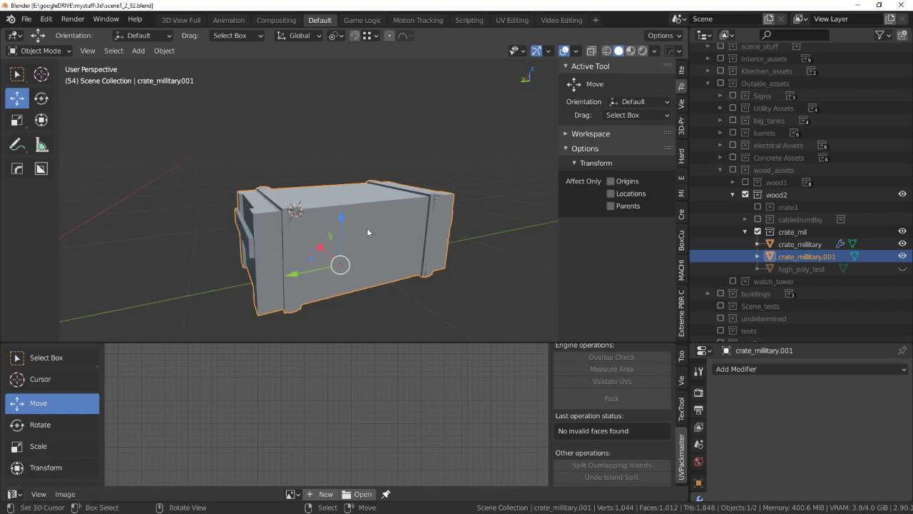
{"action": "scroll", "coordinate": [385, 250], "scroll_direction": "up", "scroll_amount": 3}
{"action": "mouse_move", "coordinate": [405, 270]}
{"action": "middle_mouse_down"}
{"action": "mouse_move", "coordinate": [507, 260]}
{"action": "mouse_move", "coordinate": [417, 238]}
{"action": "middle_mouse_up"}
{"action": "scroll", "coordinate": [345, 248], "scroll_direction": "down", "scroll_amount": 5}
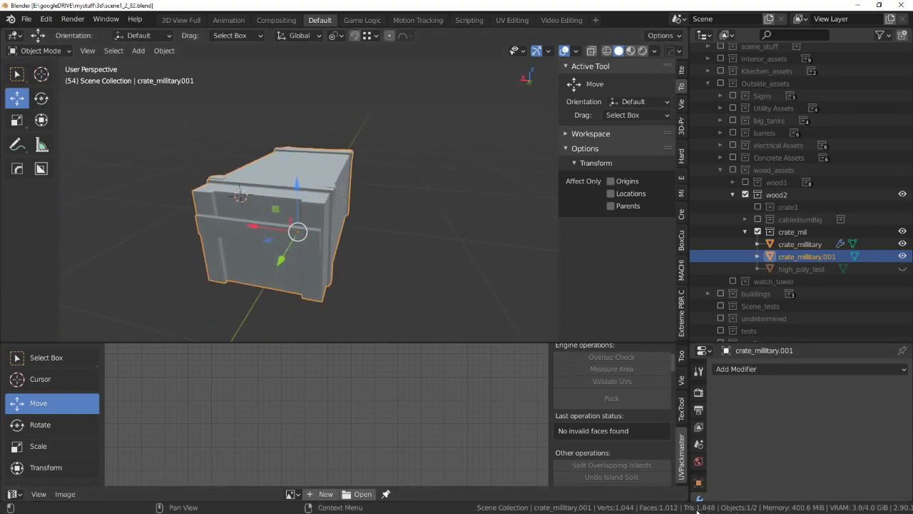
{"action": "mouse_move", "coordinate": [402, 242]}
{"action": "middle_mouse_down"}
{"action": "mouse_move", "coordinate": [440, 312]}
{"action": "mouse_move", "coordinate": [452, 309]}
{"action": "mouse_move", "coordinate": [423, 314]}
{"action": "mouse_move", "coordinate": [450, 313]}
{"action": "mouse_move", "coordinate": [362, 279]}
{"action": "mouse_move", "coordinate": [380, 271]}
{"action": "mouse_move", "coordinate": [366, 265]}
{"action": "mouse_move", "coordinate": [388, 267]}
{"action": "mouse_move", "coordinate": [422, 200]}
{"action": "mouse_move", "coordinate": [377, 203]}
{"action": "mouse_move", "coordinate": [417, 210]}
{"action": "mouse_move", "coordinate": [379, 246]}
{"action": "mouse_move", "coordinate": [370, 322]}
{"action": "mouse_move", "coordinate": [346, 264]}
{"action": "middle_mouse_up"}
{"action": "scroll", "coordinate": [401, 242], "scroll_direction": "up", "scroll_amount": 3}
{"action": "left_click", "coordinate": [417, 210]}
Select the original crate_millitary, hide it, then undo to bring it back.
{"action": "scroll", "coordinate": [346, 264], "scroll_direction": "down", "scroll_amount": 5}
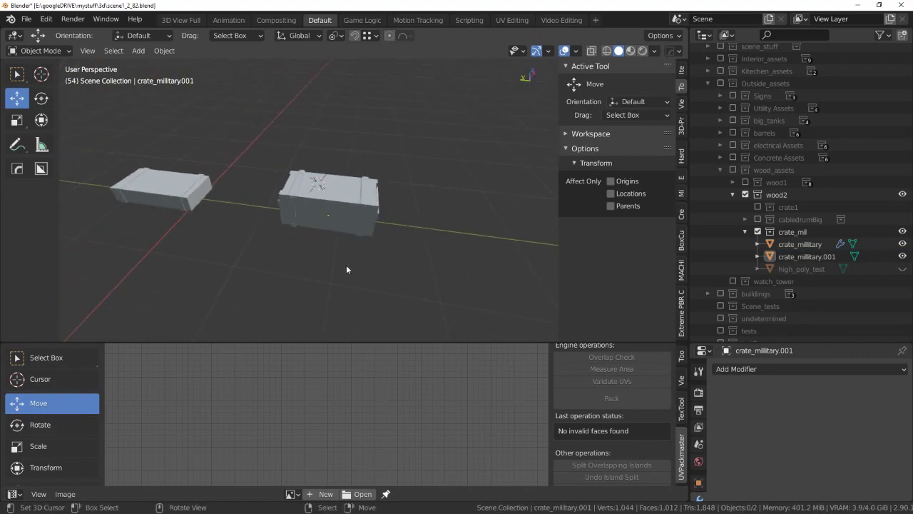
{"action": "left_click", "coordinate": [327, 207]}
{"action": "left_click", "coordinate": [149, 194]}
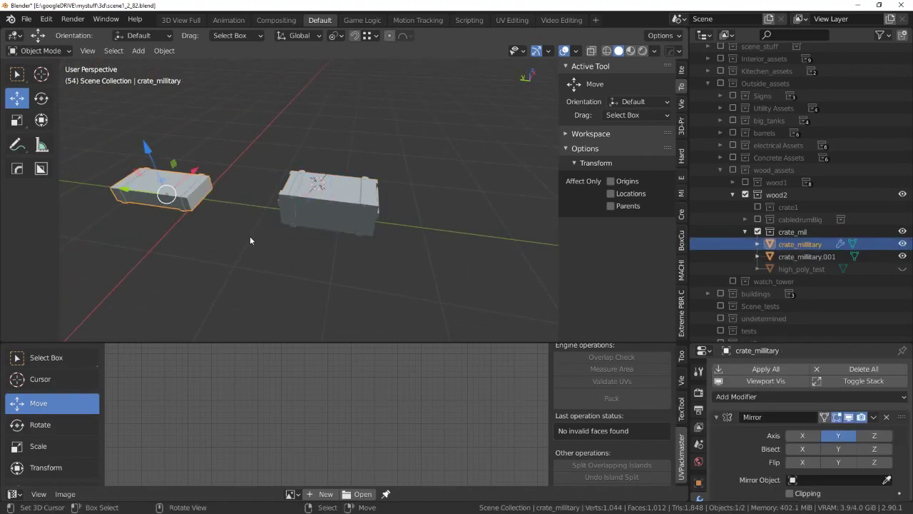
{"action": "key", "text": "Delete"}
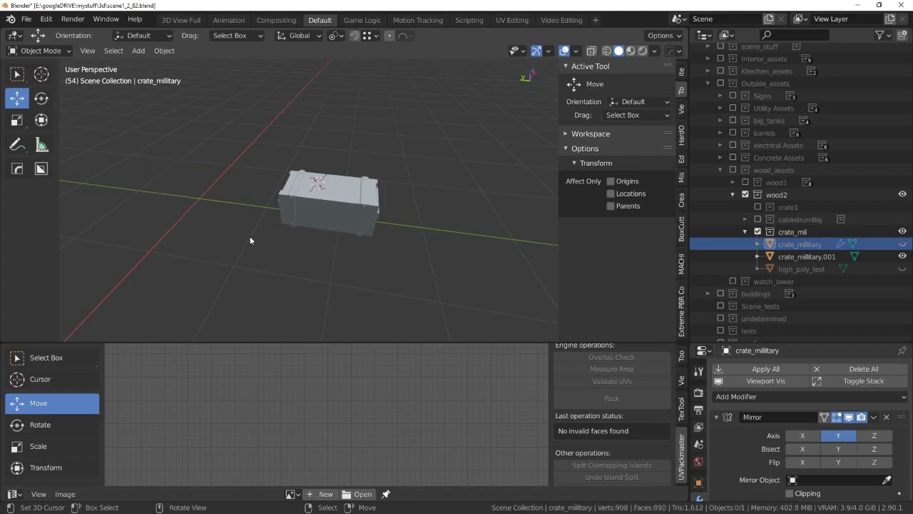
{"action": "key", "text": "ctrl+z"}
Frame the selected crate in the viewport.
{"action": "mouse_move", "coordinate": [275, 232]}
{"action": "middle_mouse_down"}
{"action": "mouse_move", "coordinate": [387, 220]}
{"action": "mouse_move", "coordinate": [402, 254]}
{"action": "mouse_move", "coordinate": [406, 233]}
{"action": "mouse_move", "coordinate": [449, 223]}
{"action": "mouse_move", "coordinate": [379, 239]}
{"action": "mouse_move", "coordinate": [363, 226]}
{"action": "mouse_move", "coordinate": [396, 203]}
{"action": "mouse_move", "coordinate": [443, 249]}
{"action": "mouse_move", "coordinate": [346, 221]}
{"action": "mouse_move", "coordinate": [390, 216]}
{"action": "mouse_move", "coordinate": [388, 248]}
{"action": "mouse_move", "coordinate": [348, 254]}
{"action": "middle_mouse_up"}
{"action": "scroll", "coordinate": [355, 225], "scroll_direction": "up", "scroll_amount": 5}
{"action": "scroll", "coordinate": [427, 234], "scroll_direction": "up", "scroll_amount": 3}
{"action": "scroll", "coordinate": [380, 239], "scroll_direction": "down", "scroll_amount": 4}
{"action": "scroll", "coordinate": [358, 222], "scroll_direction": "up", "scroll_amount": 4}
{"action": "scroll", "coordinate": [440, 246], "scroll_direction": "down", "scroll_amount": 3}
{"action": "key", "text": "grave"}
{"action": "left_click", "coordinate": [446, 229]}
Save the scene file scene1_2_82.blend.
{"action": "scroll", "coordinate": [428, 242], "scroll_direction": "up", "scroll_amount": 5}
{"action": "scroll", "coordinate": [371, 250], "scroll_direction": "down", "scroll_amount": 5}
{"action": "scroll", "coordinate": [354, 251], "scroll_direction": "up", "scroll_amount": 2}
{"action": "key", "text": "ctrl+s"}
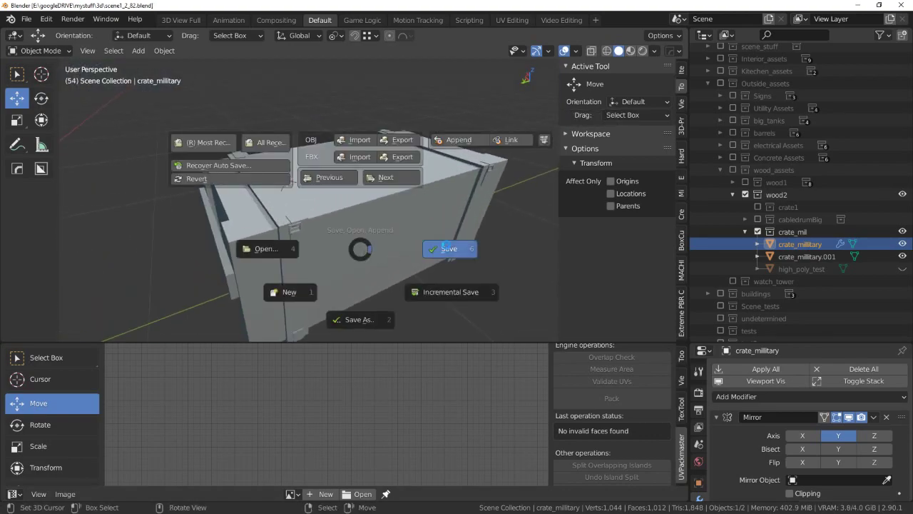
{"action": "key", "text": "Escape"}
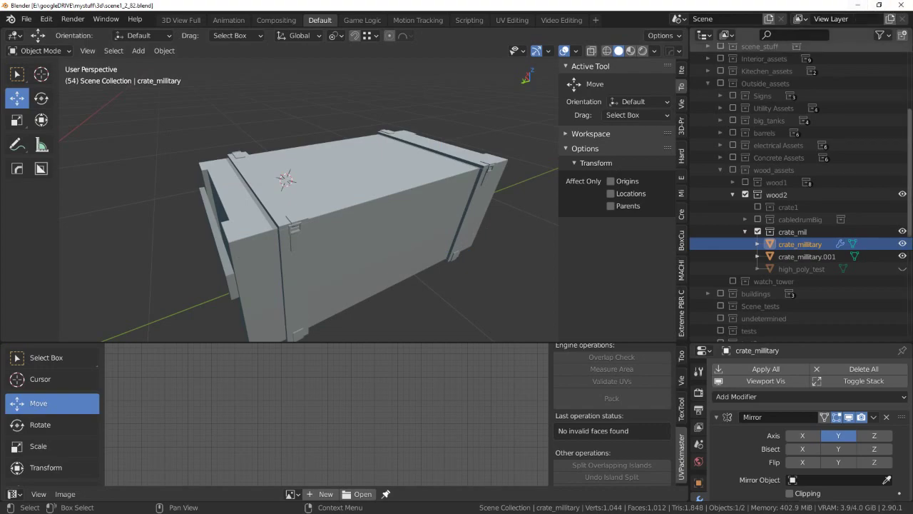